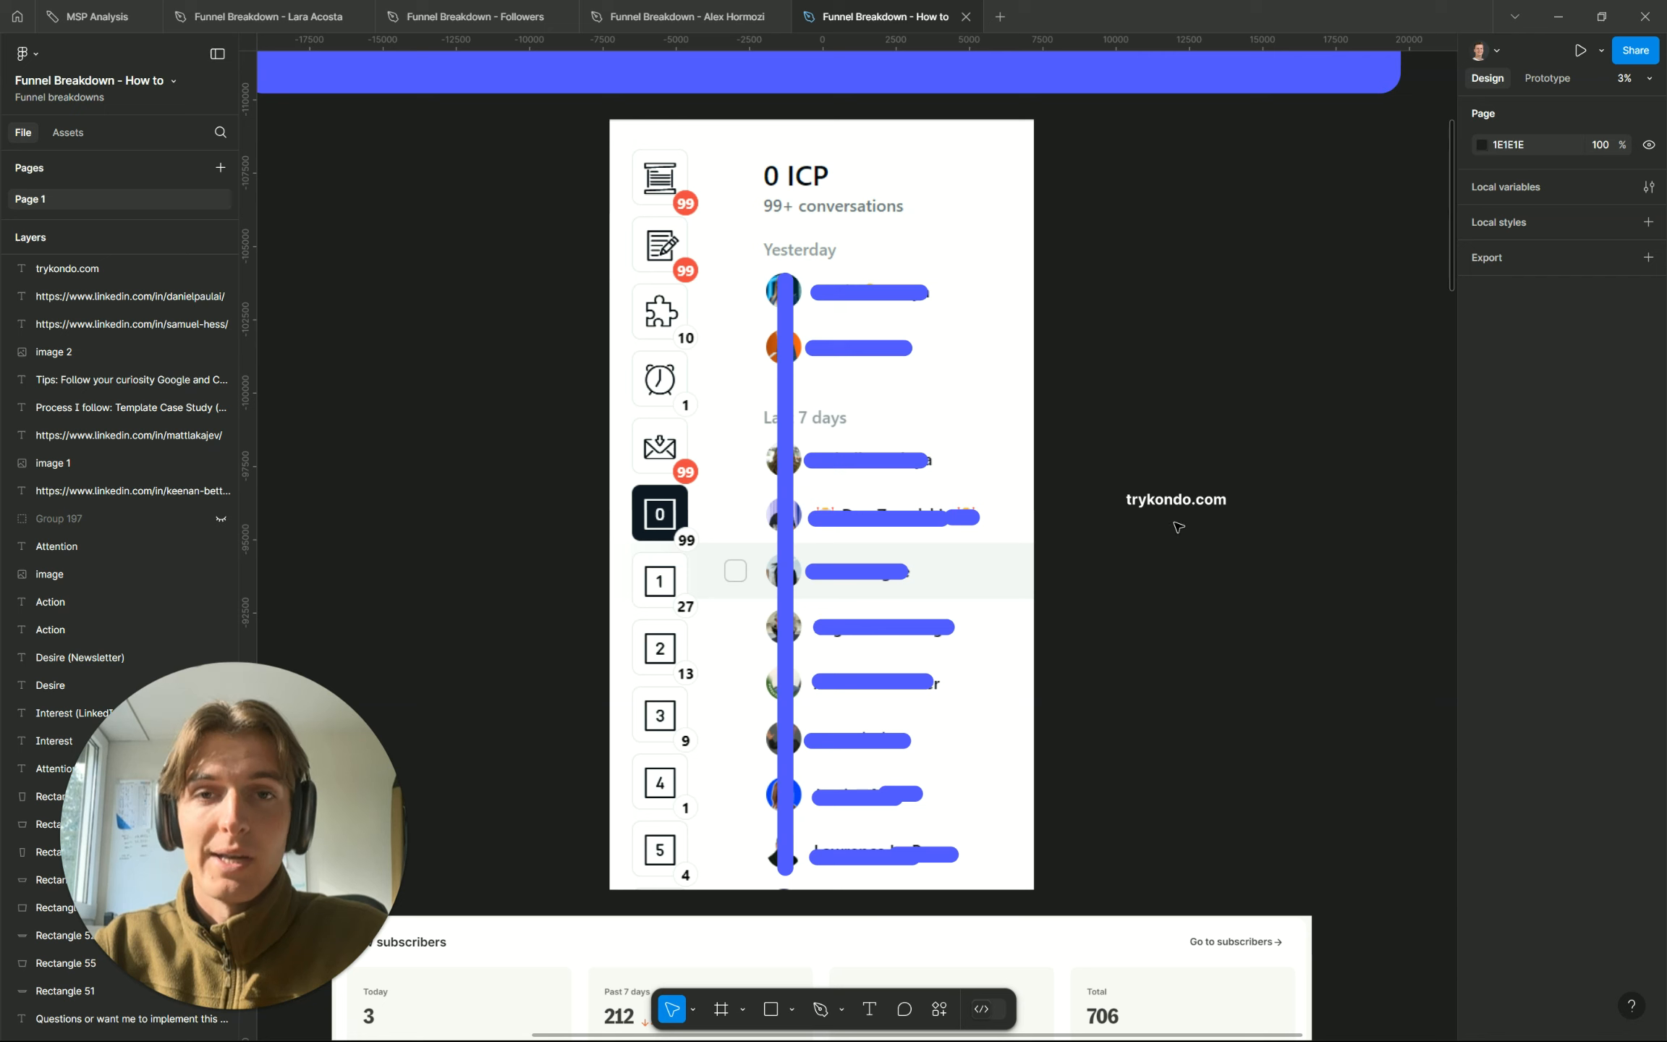
# Examine the ICP conversations inbox screenshot and the New subscribers dashboard, including the past 30 days card
pyautogui.click(1175, 522)
pyautogui.click(1288, 646)
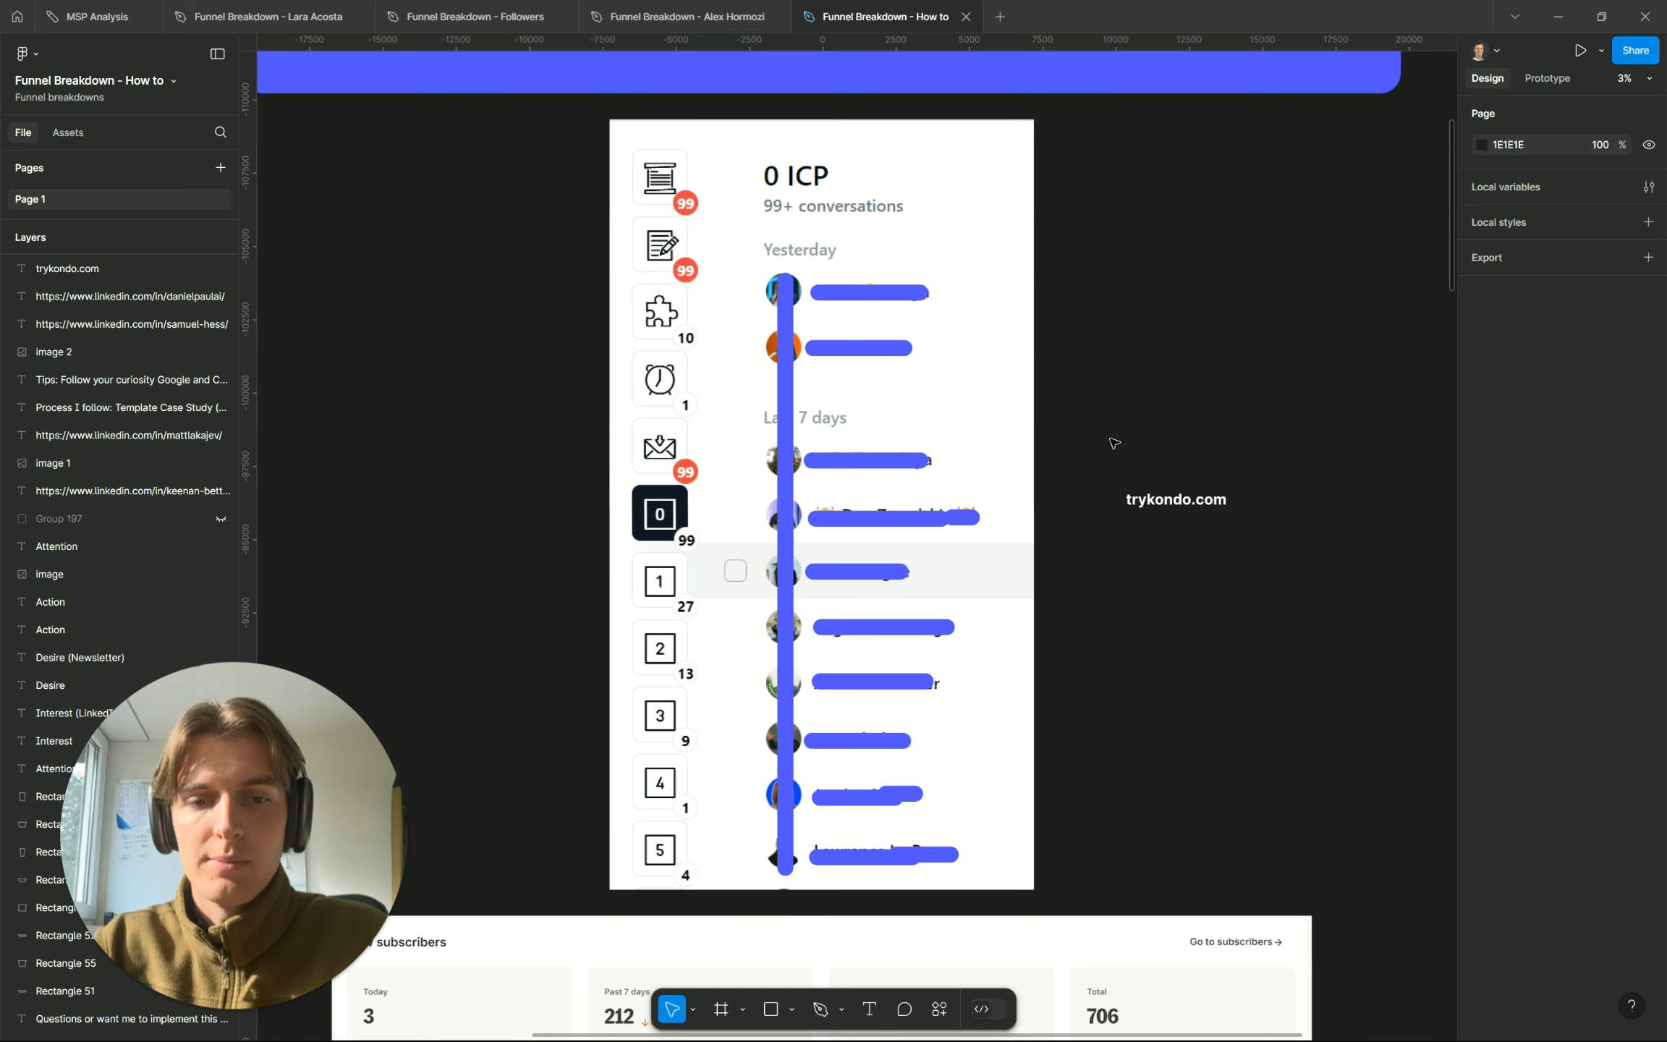
pyautogui.scroll(-2, 1114, 443)
pyautogui.scroll(-2, 1114, 443)
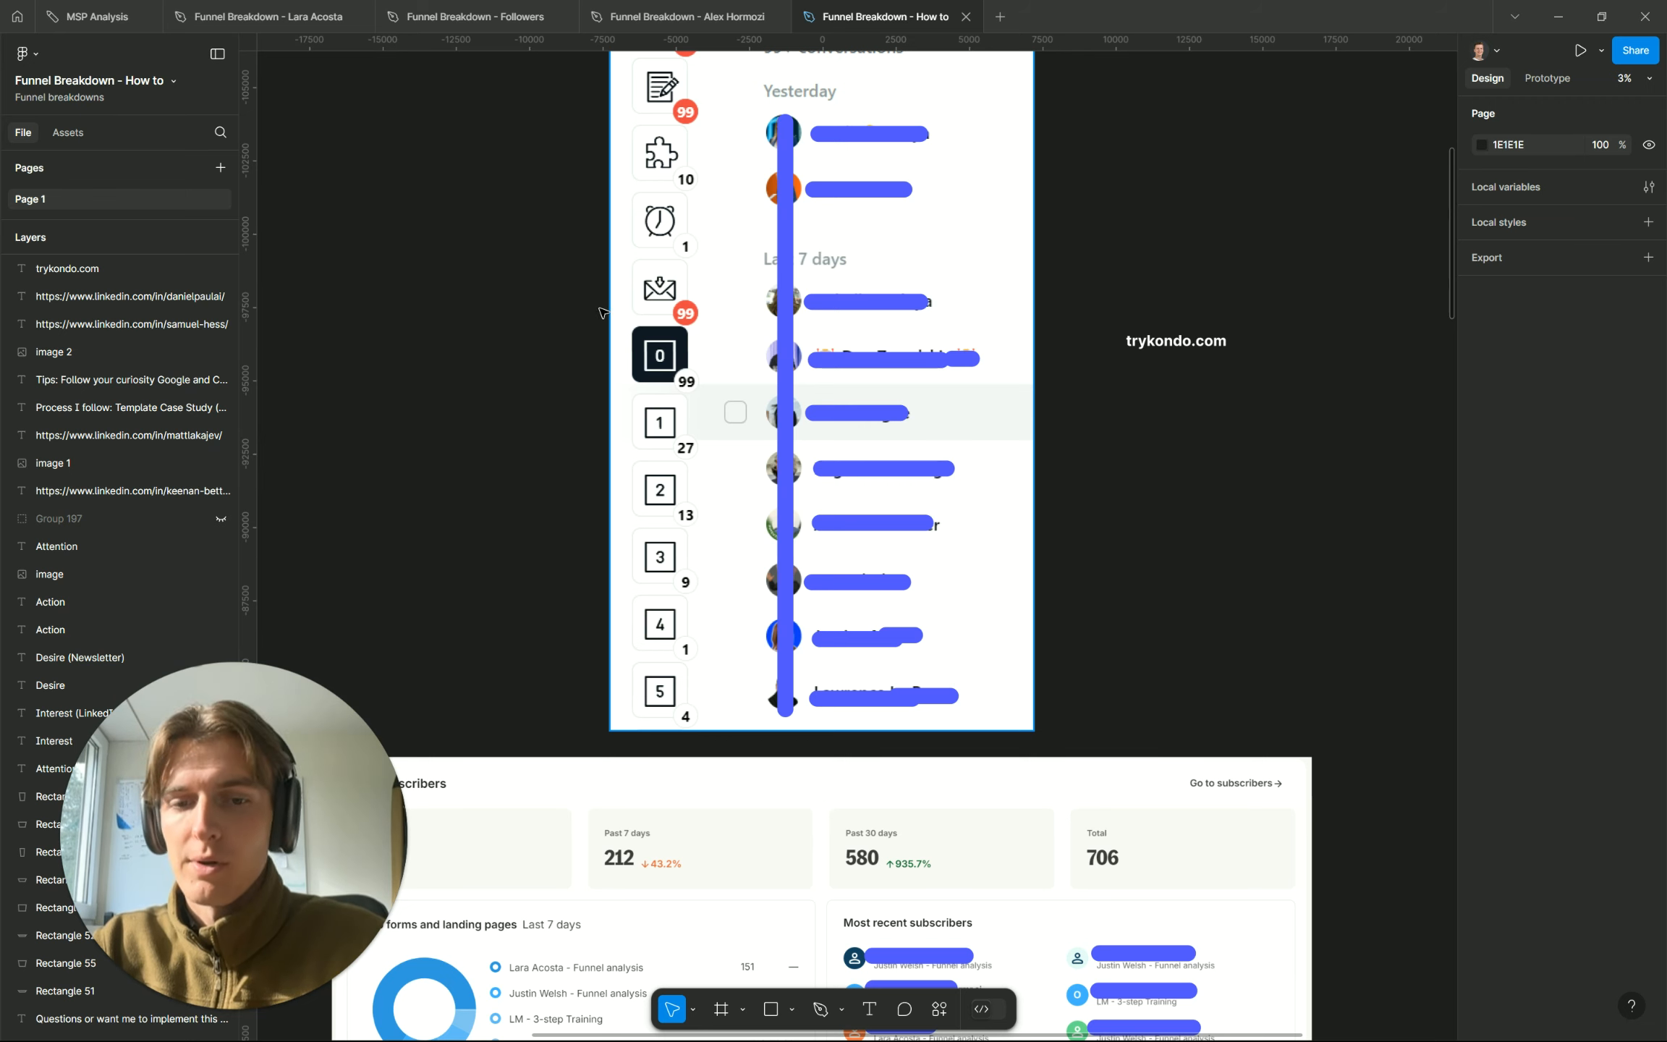
pyautogui.scroll(3, 1090, 519)
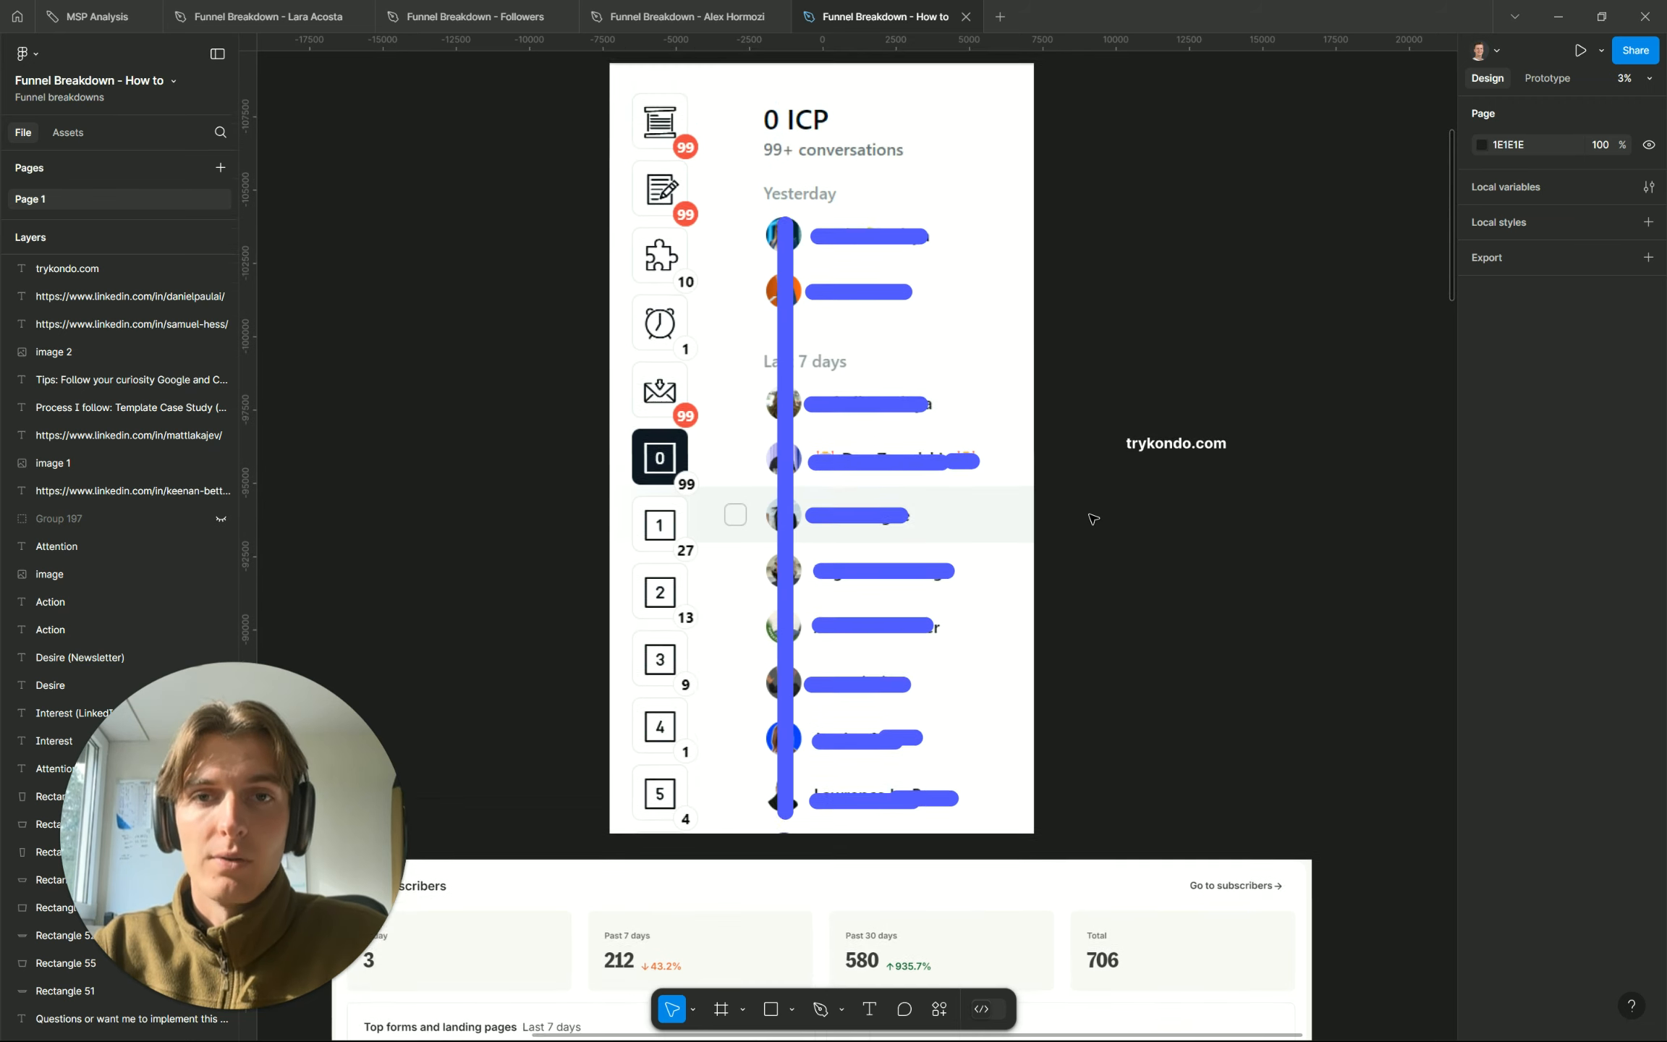
pyautogui.scroll(-3, 1090, 519)
pyautogui.scroll(-2, 1090, 520)
pyautogui.scroll(-5, 1090, 517)
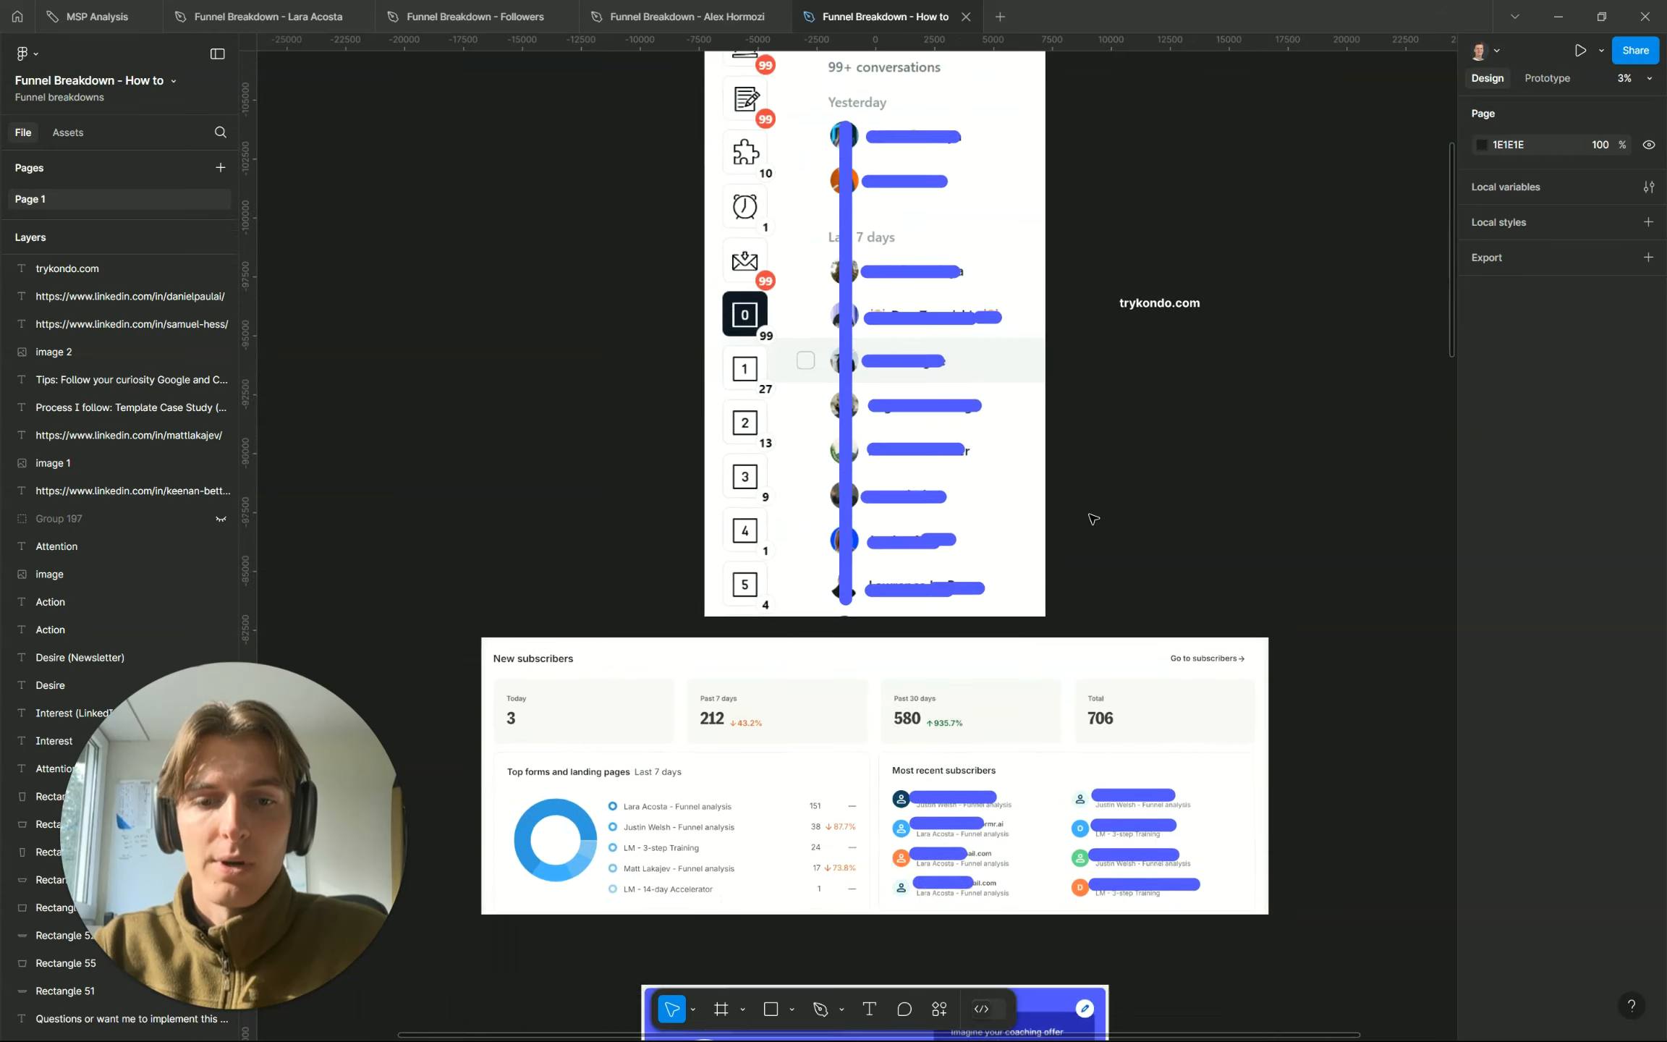
pyautogui.scroll(-3, 1091, 515)
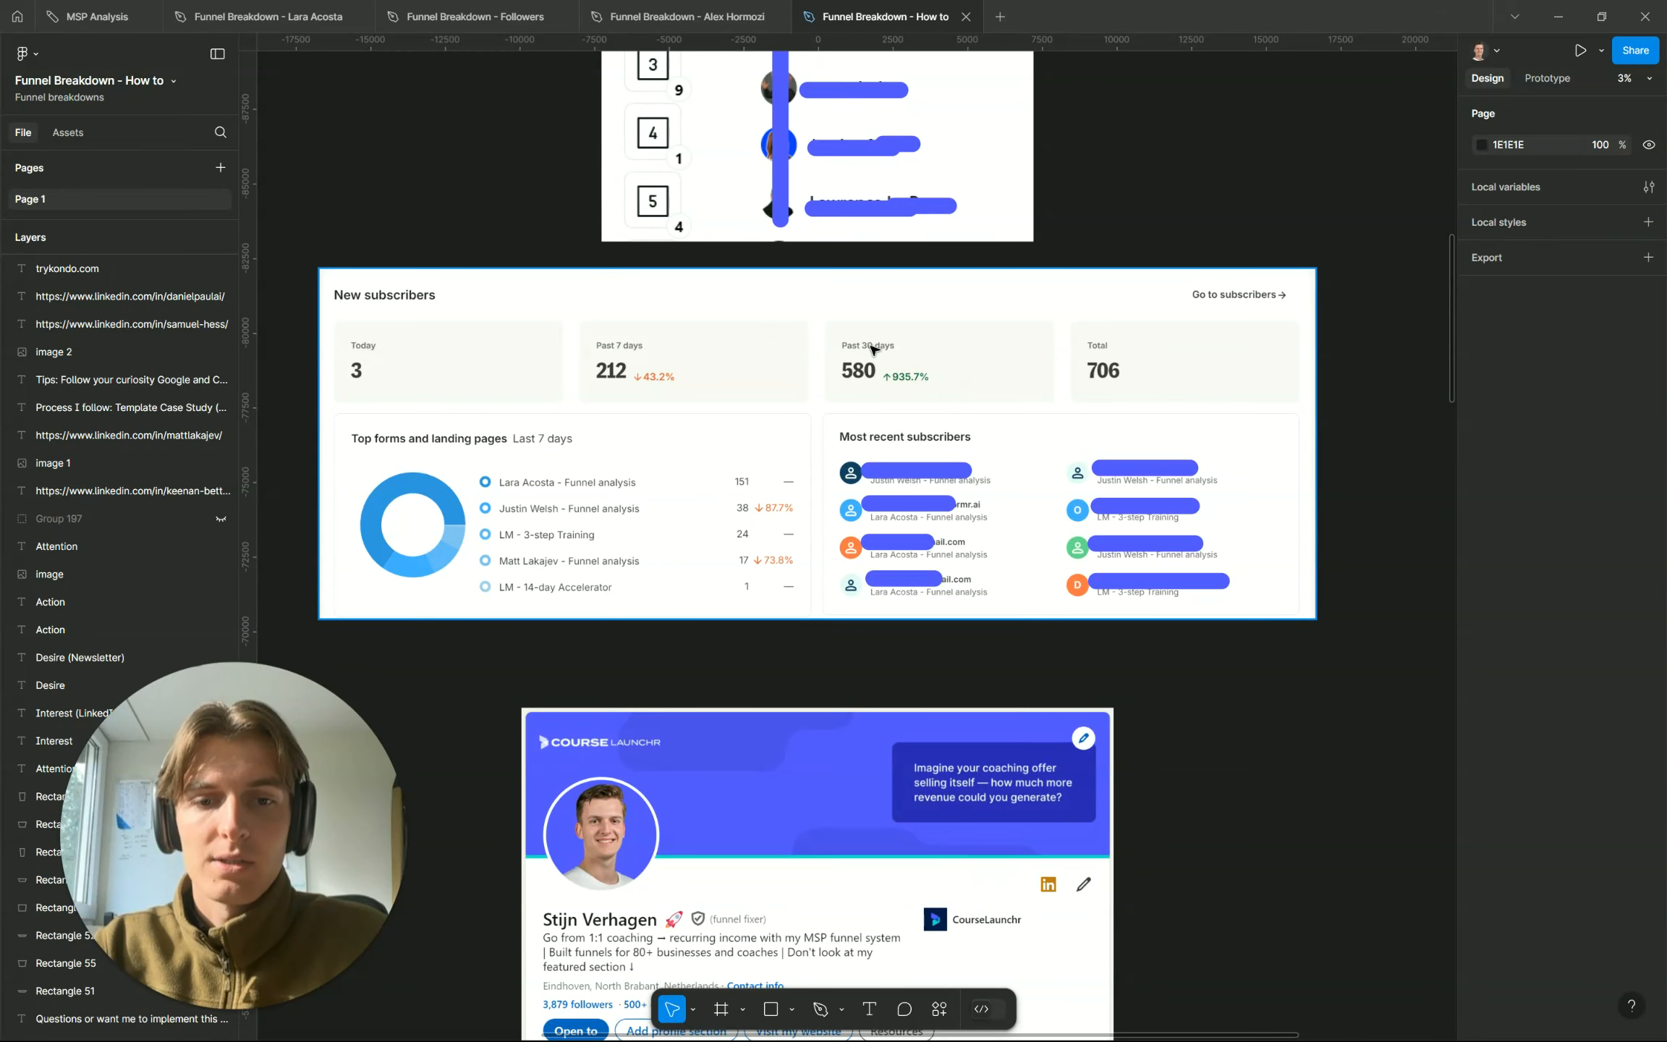
pyautogui.scroll(5, 873, 349)
pyautogui.scroll(5, 873, 350)
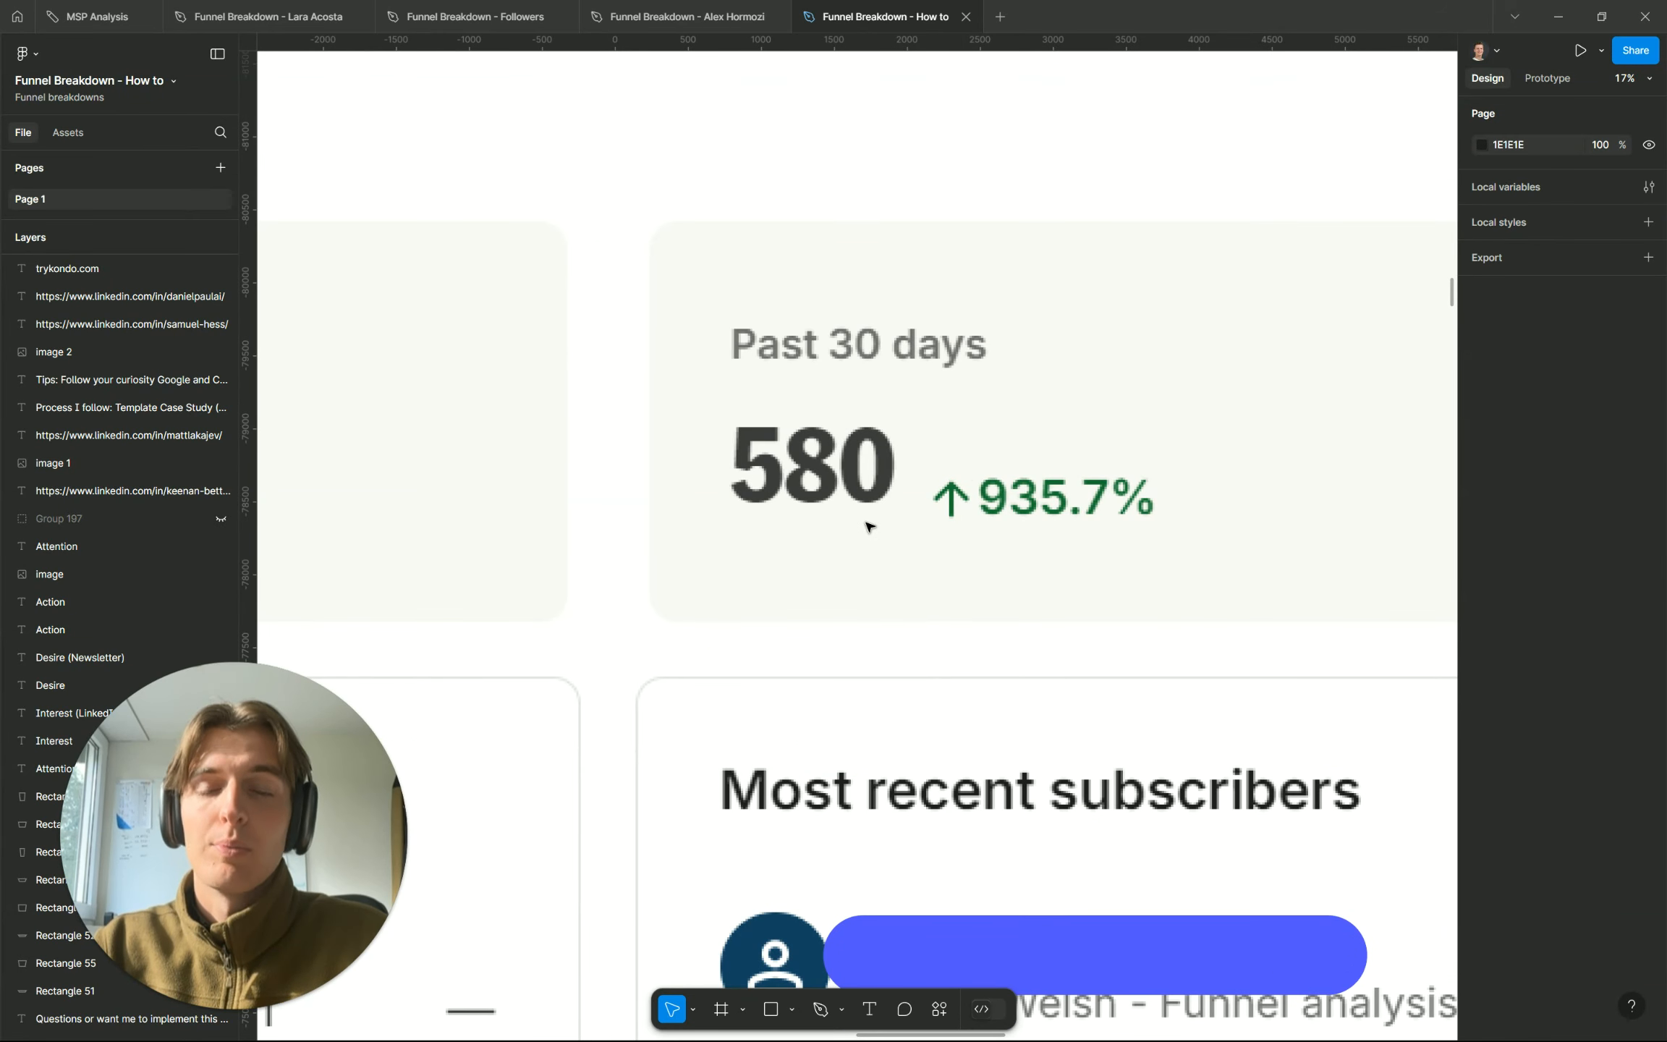
pyautogui.scroll(-8, 868, 526)
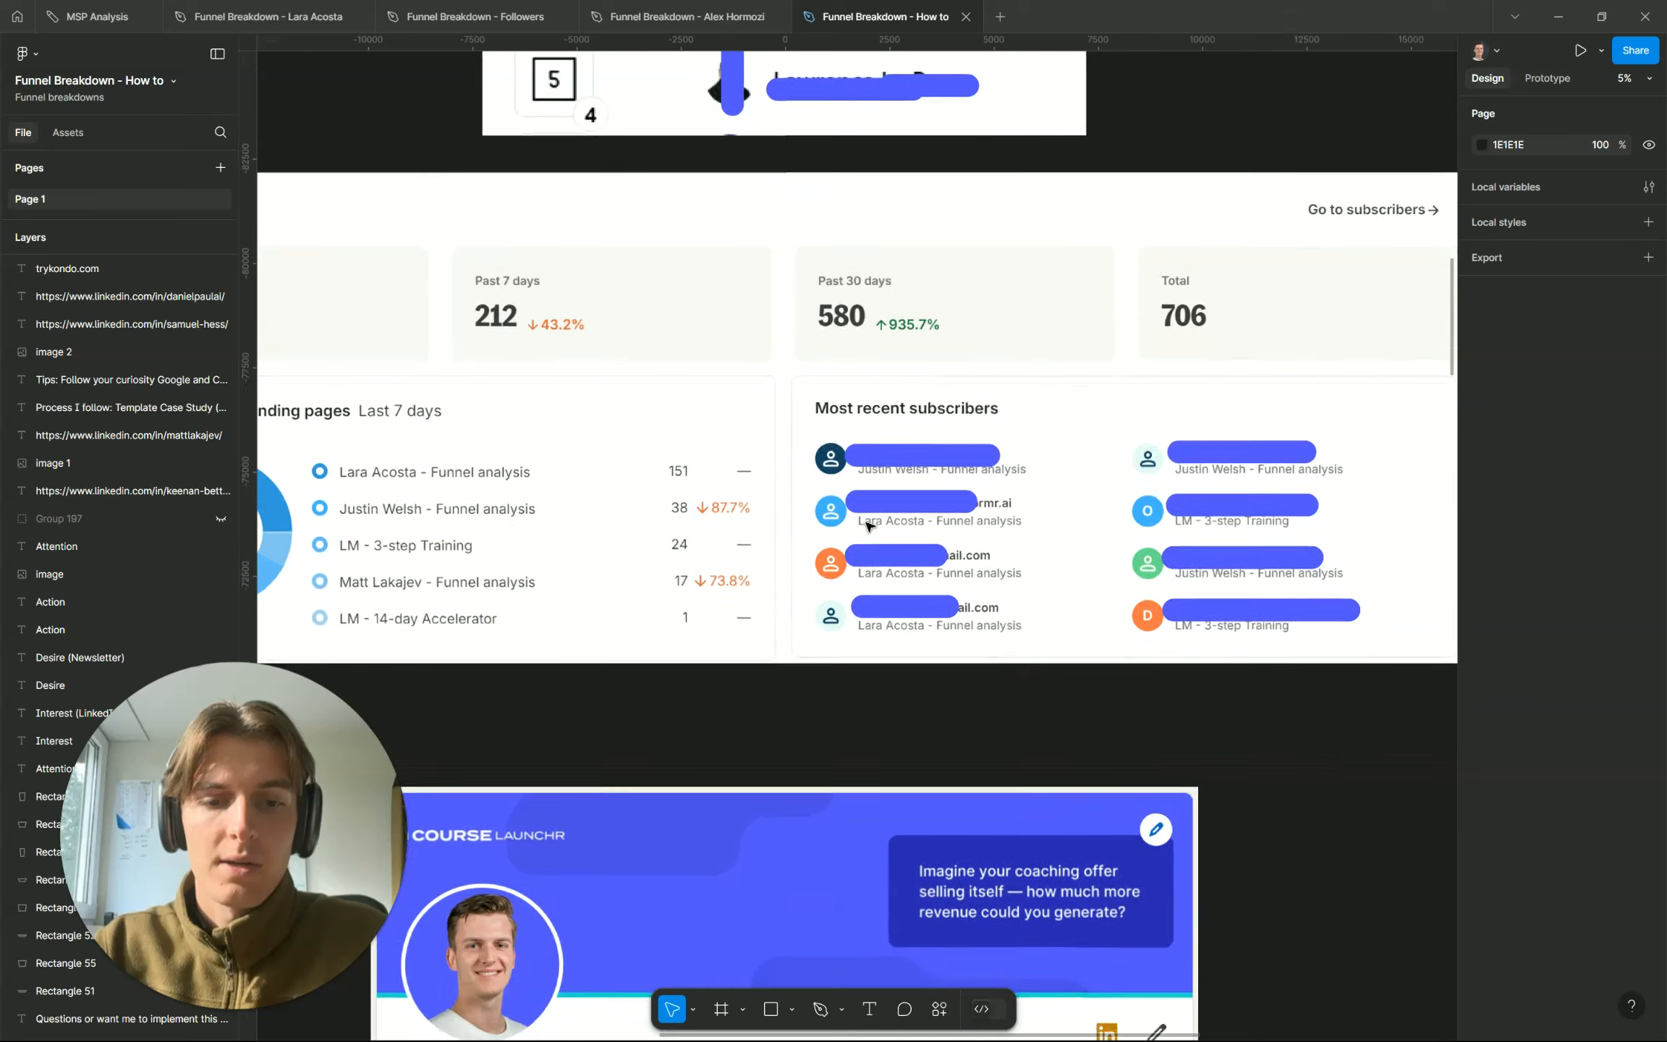
# Examine the CourseLaunchr LinkedIn profile screenshot above the three funnel breakdown posts
pyautogui.scroll(-5, 868, 525)
pyautogui.scroll(2, 780, 548)
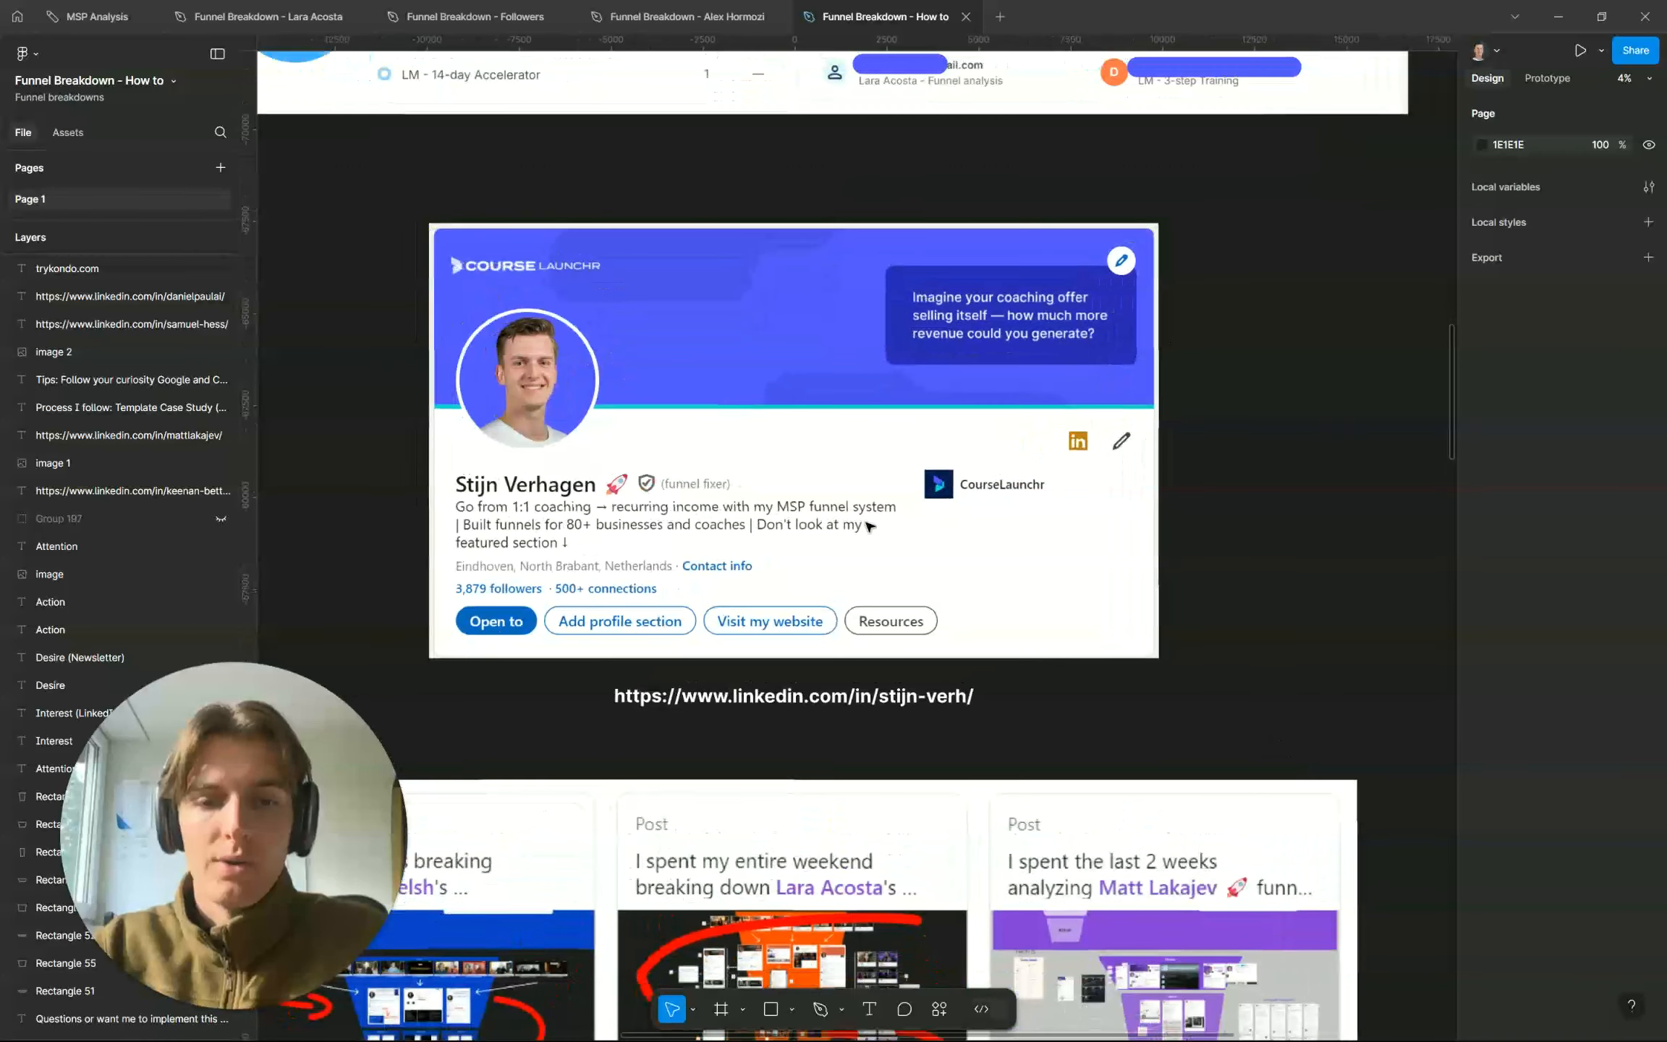
pyautogui.hscroll(-2, 779, 548)
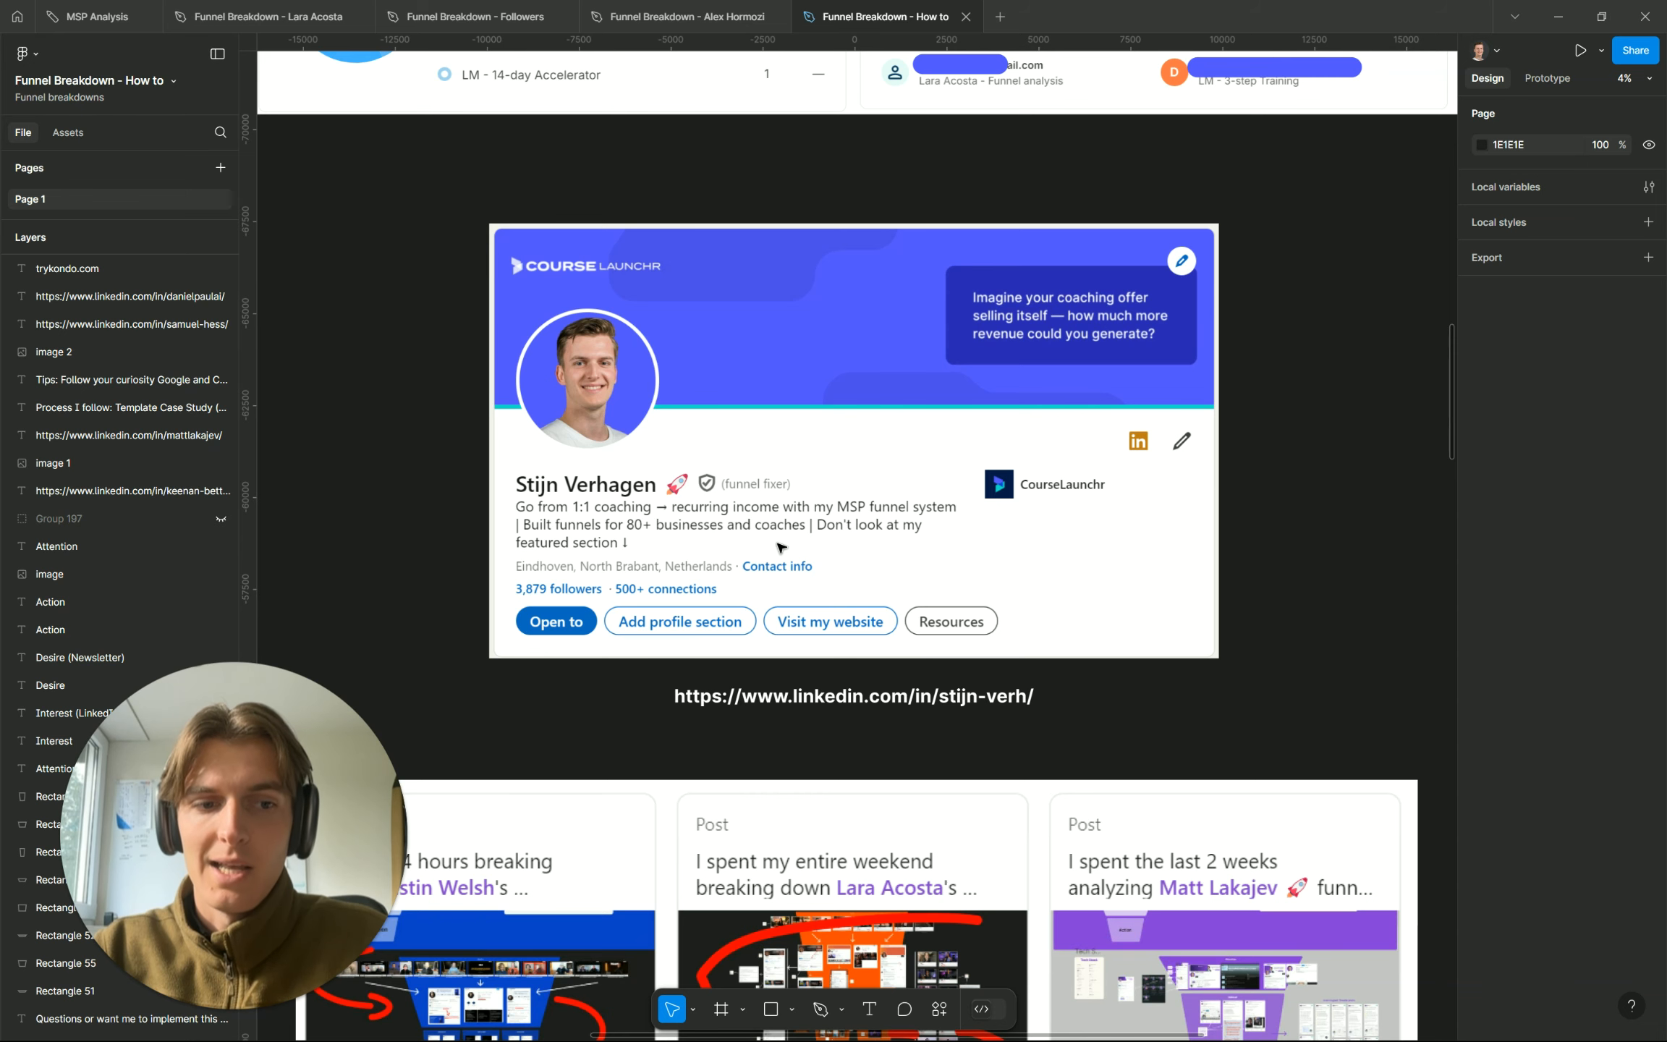
pyautogui.scroll(-5, 777, 546)
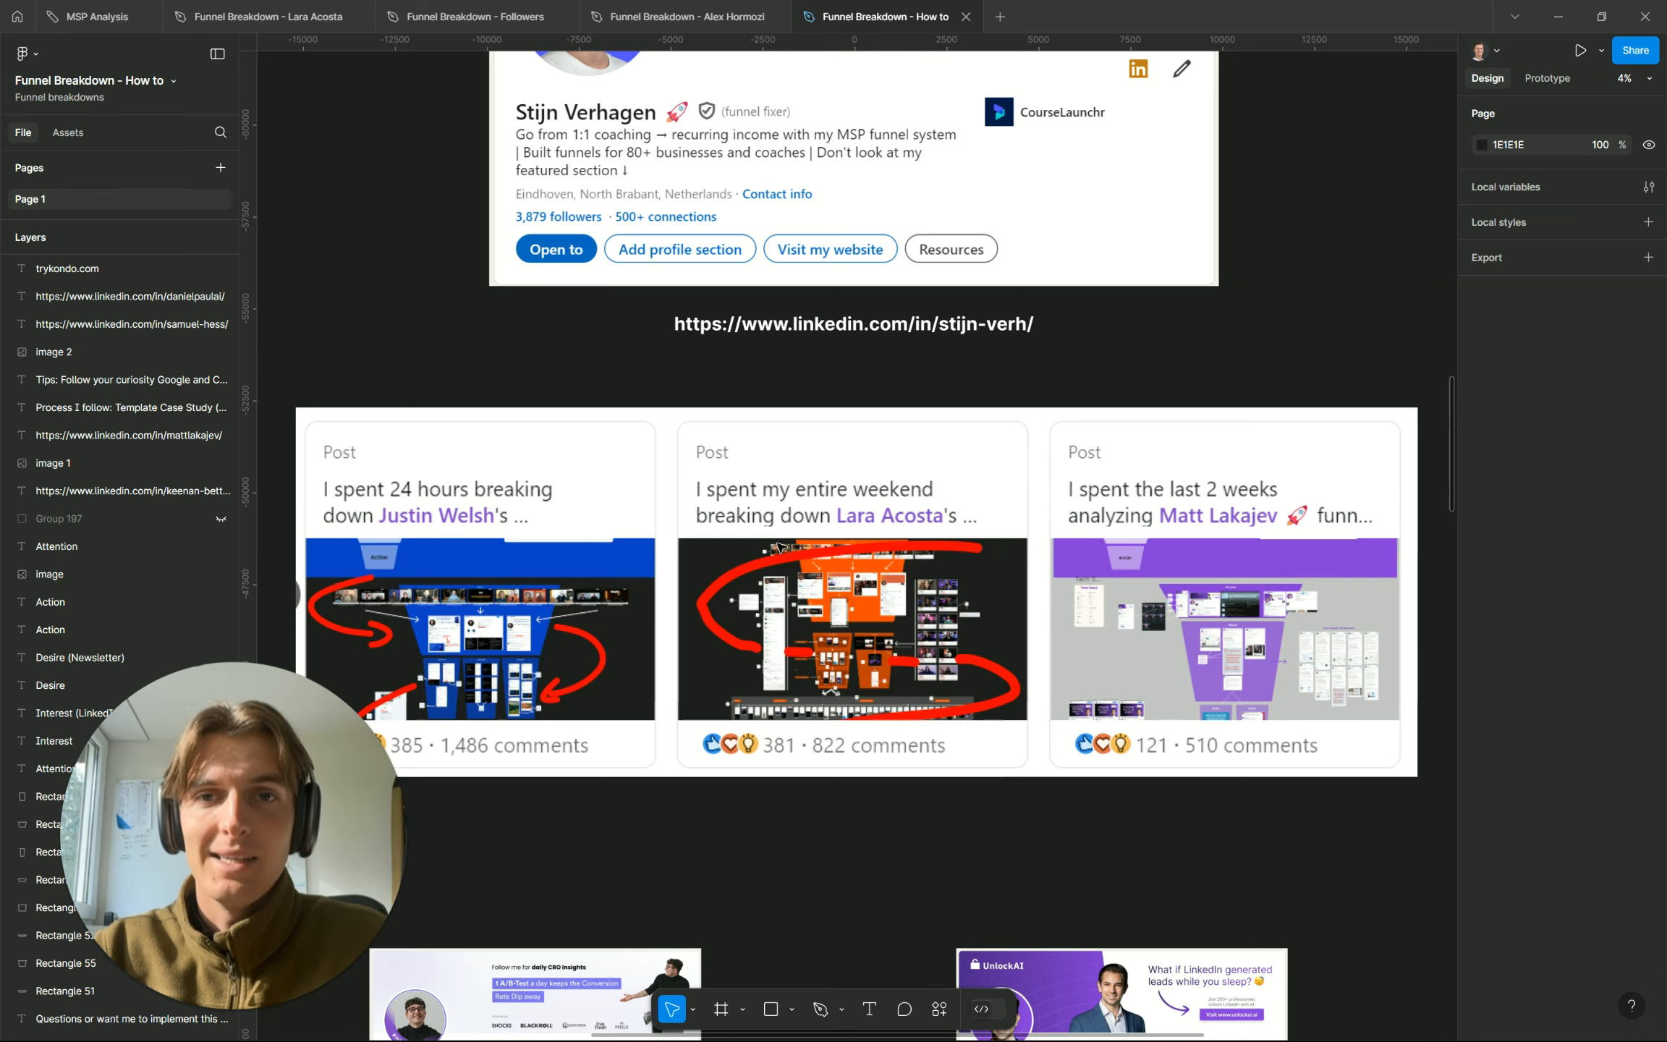
pyautogui.scroll(-2, 778, 548)
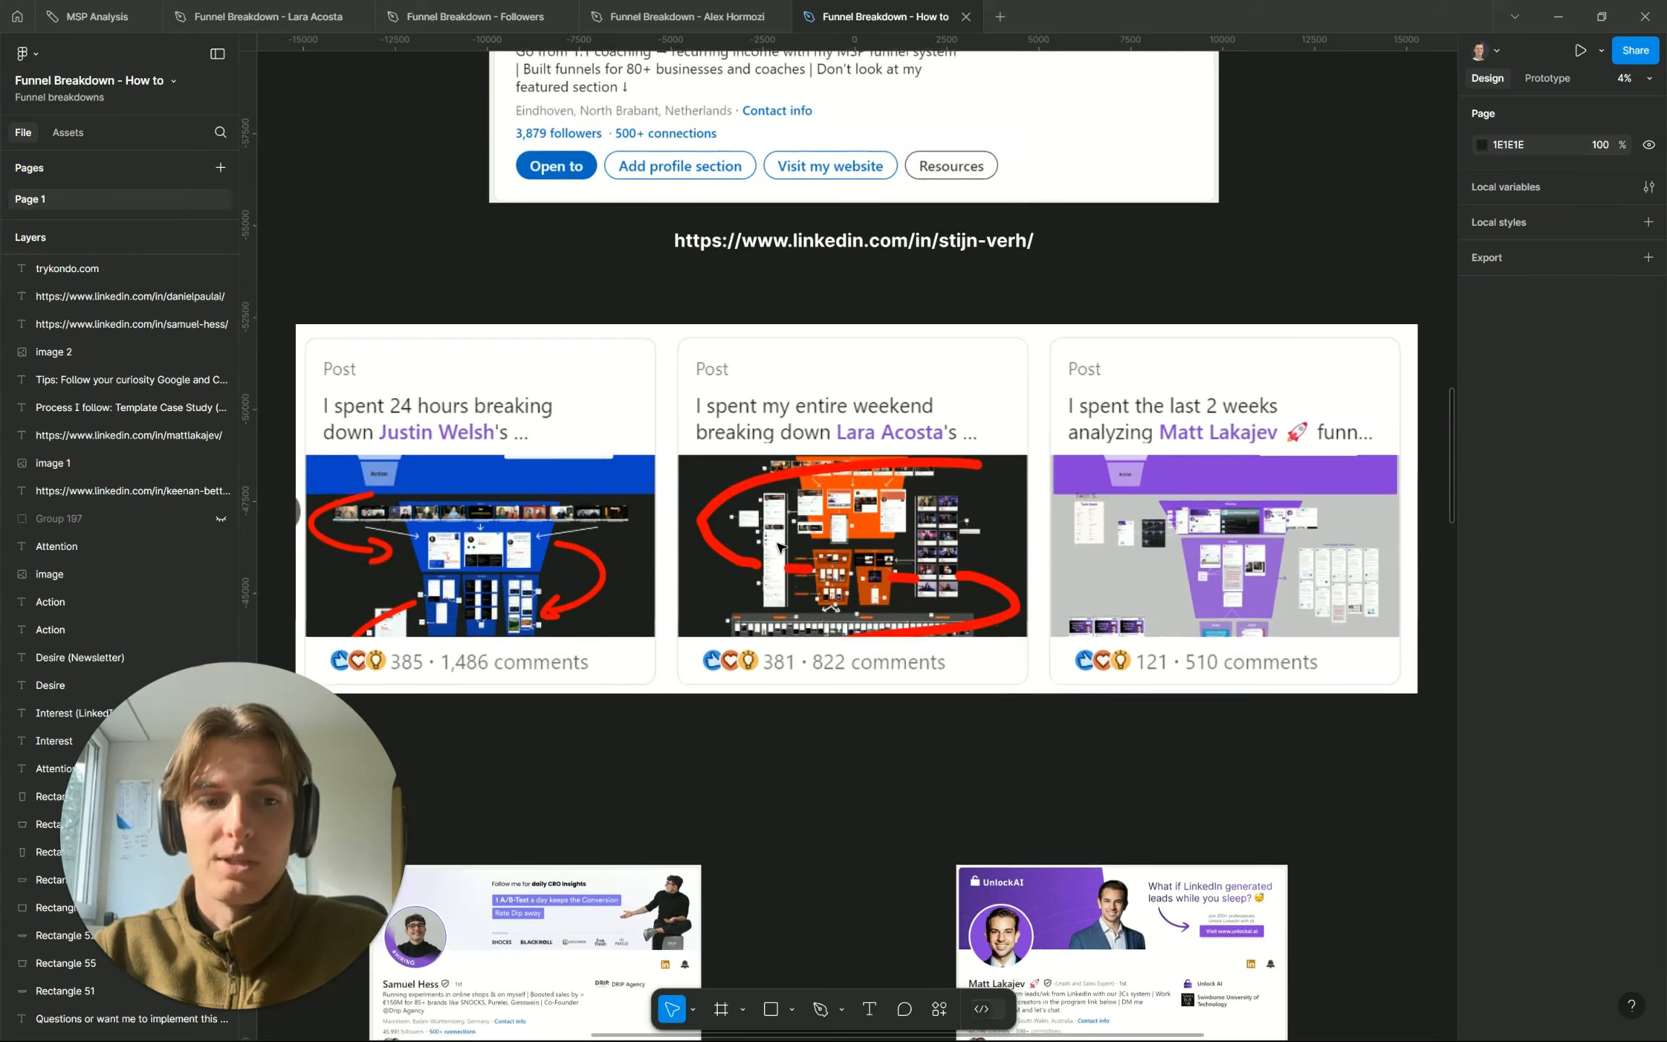
pyautogui.scroll(6, 795, 547)
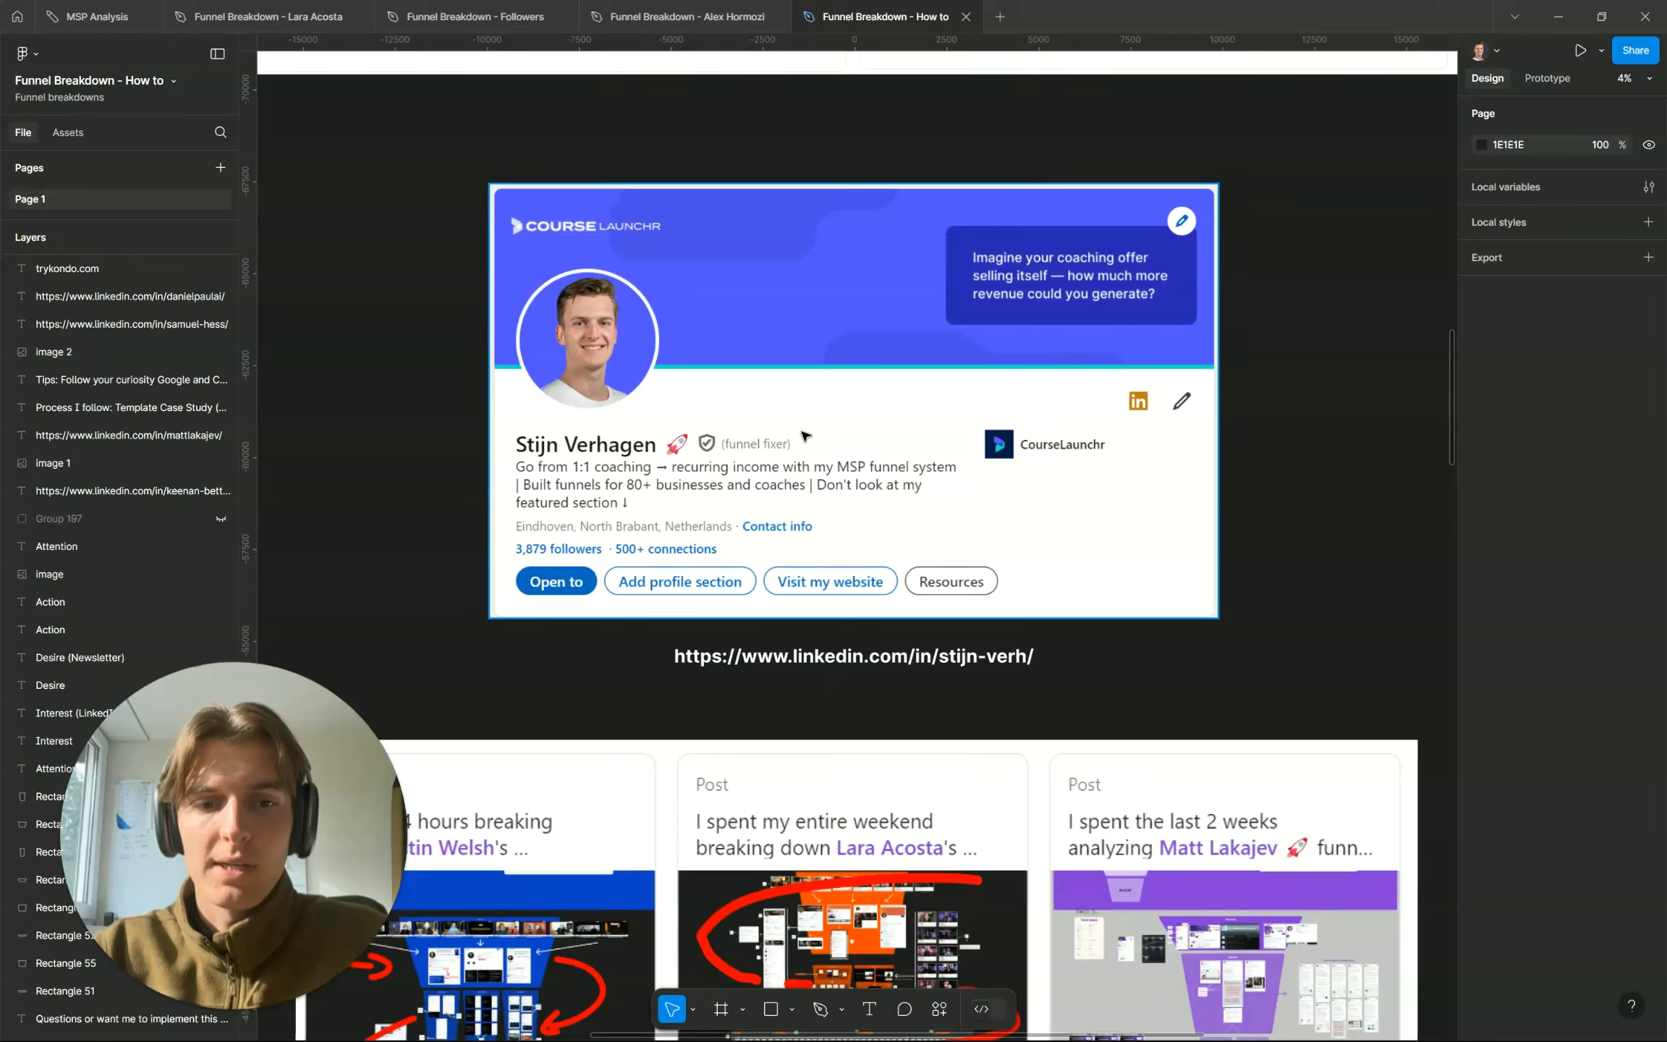
pyautogui.scroll(-2, 813, 543)
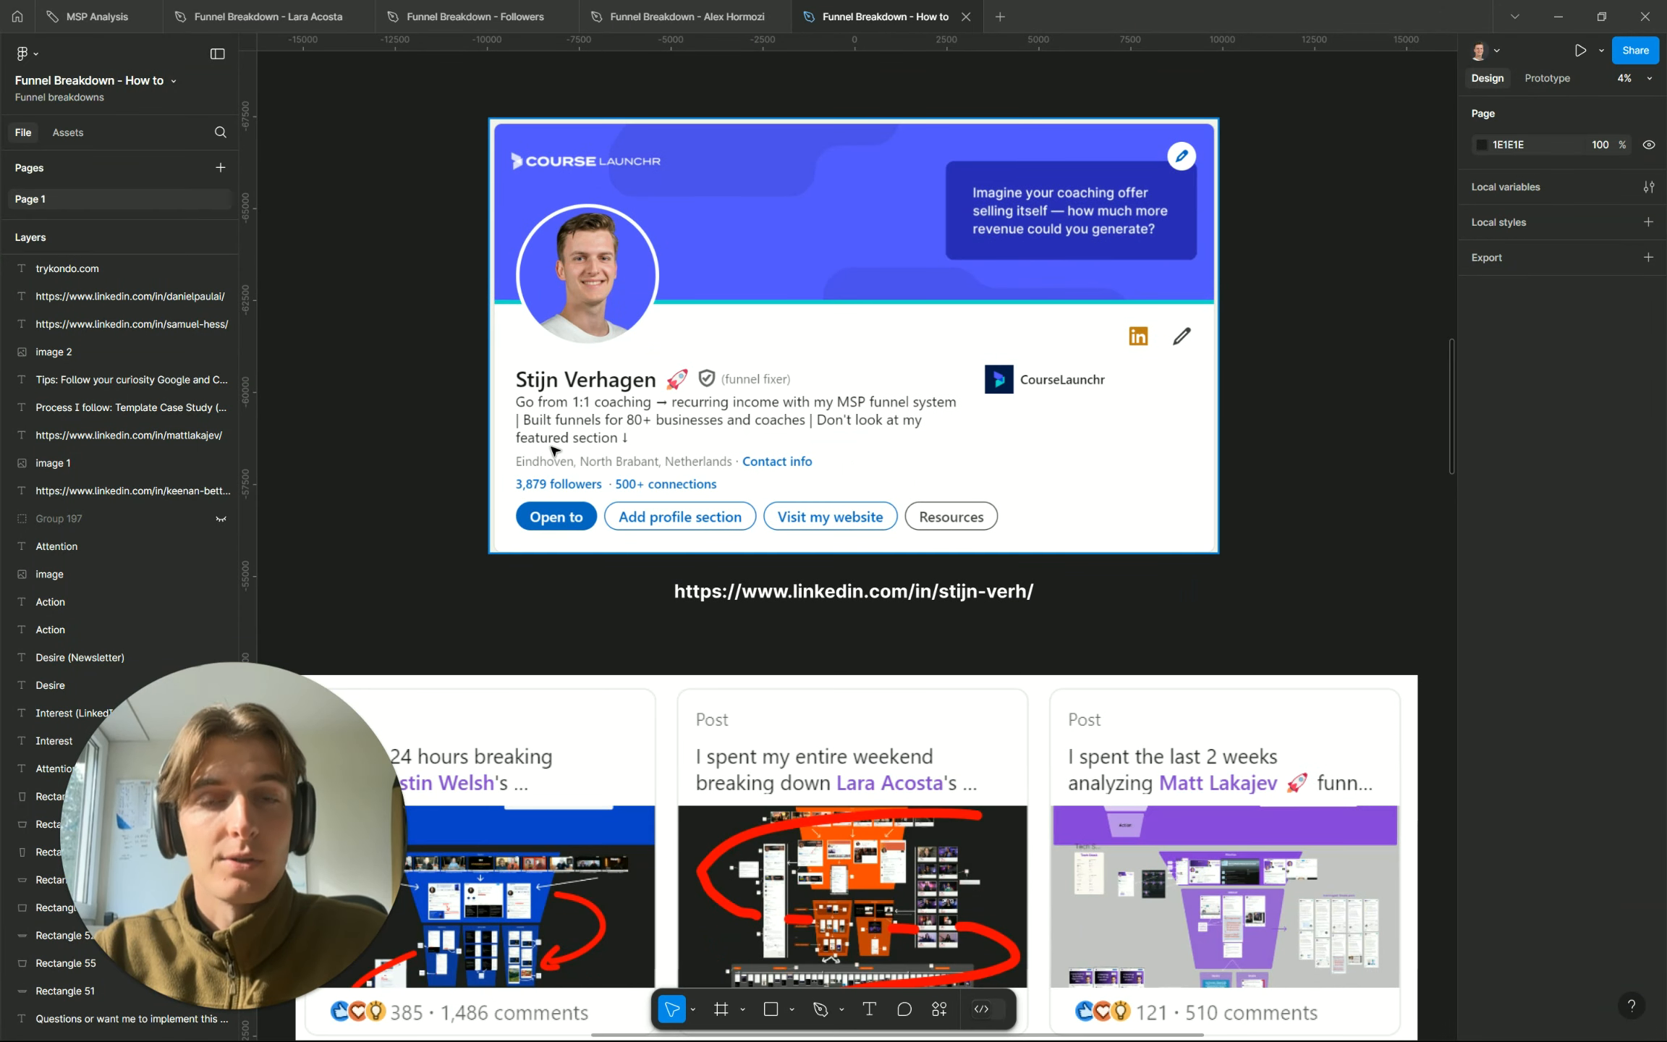
# Review the three LinkedIn funnel breakdown posts and their reaction and comment counts
pyautogui.scroll(-6, 554, 451)
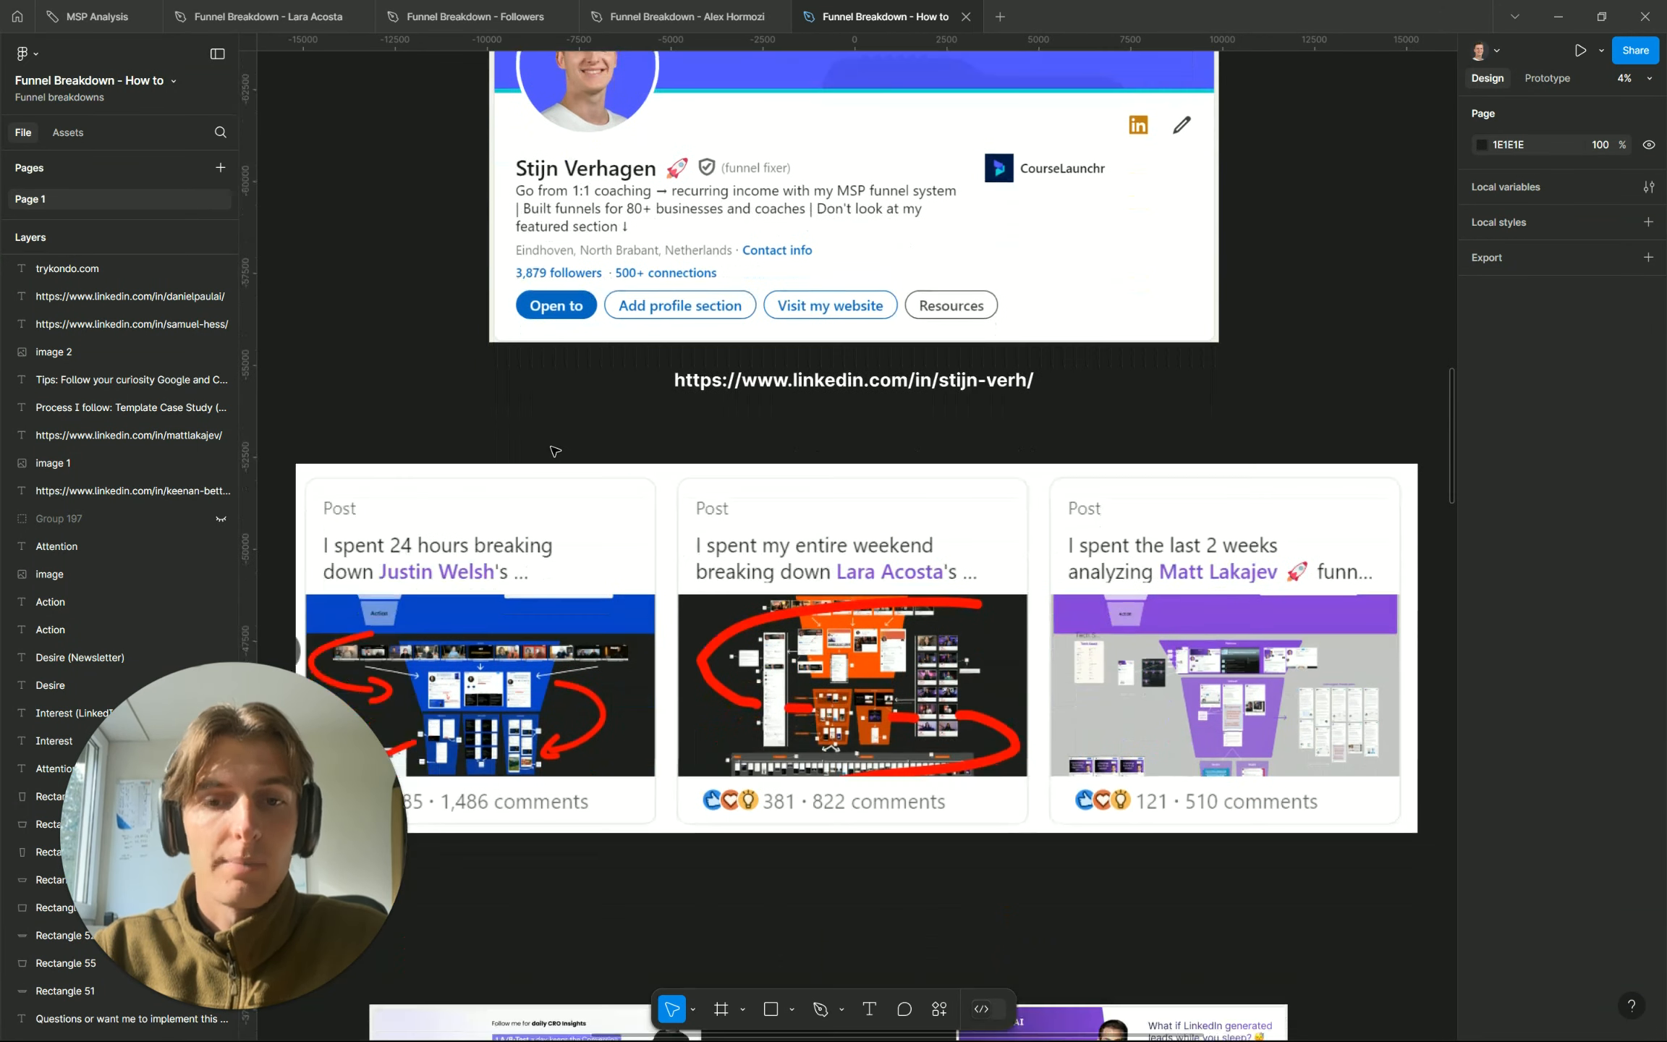
pyautogui.scroll(-6, 555, 451)
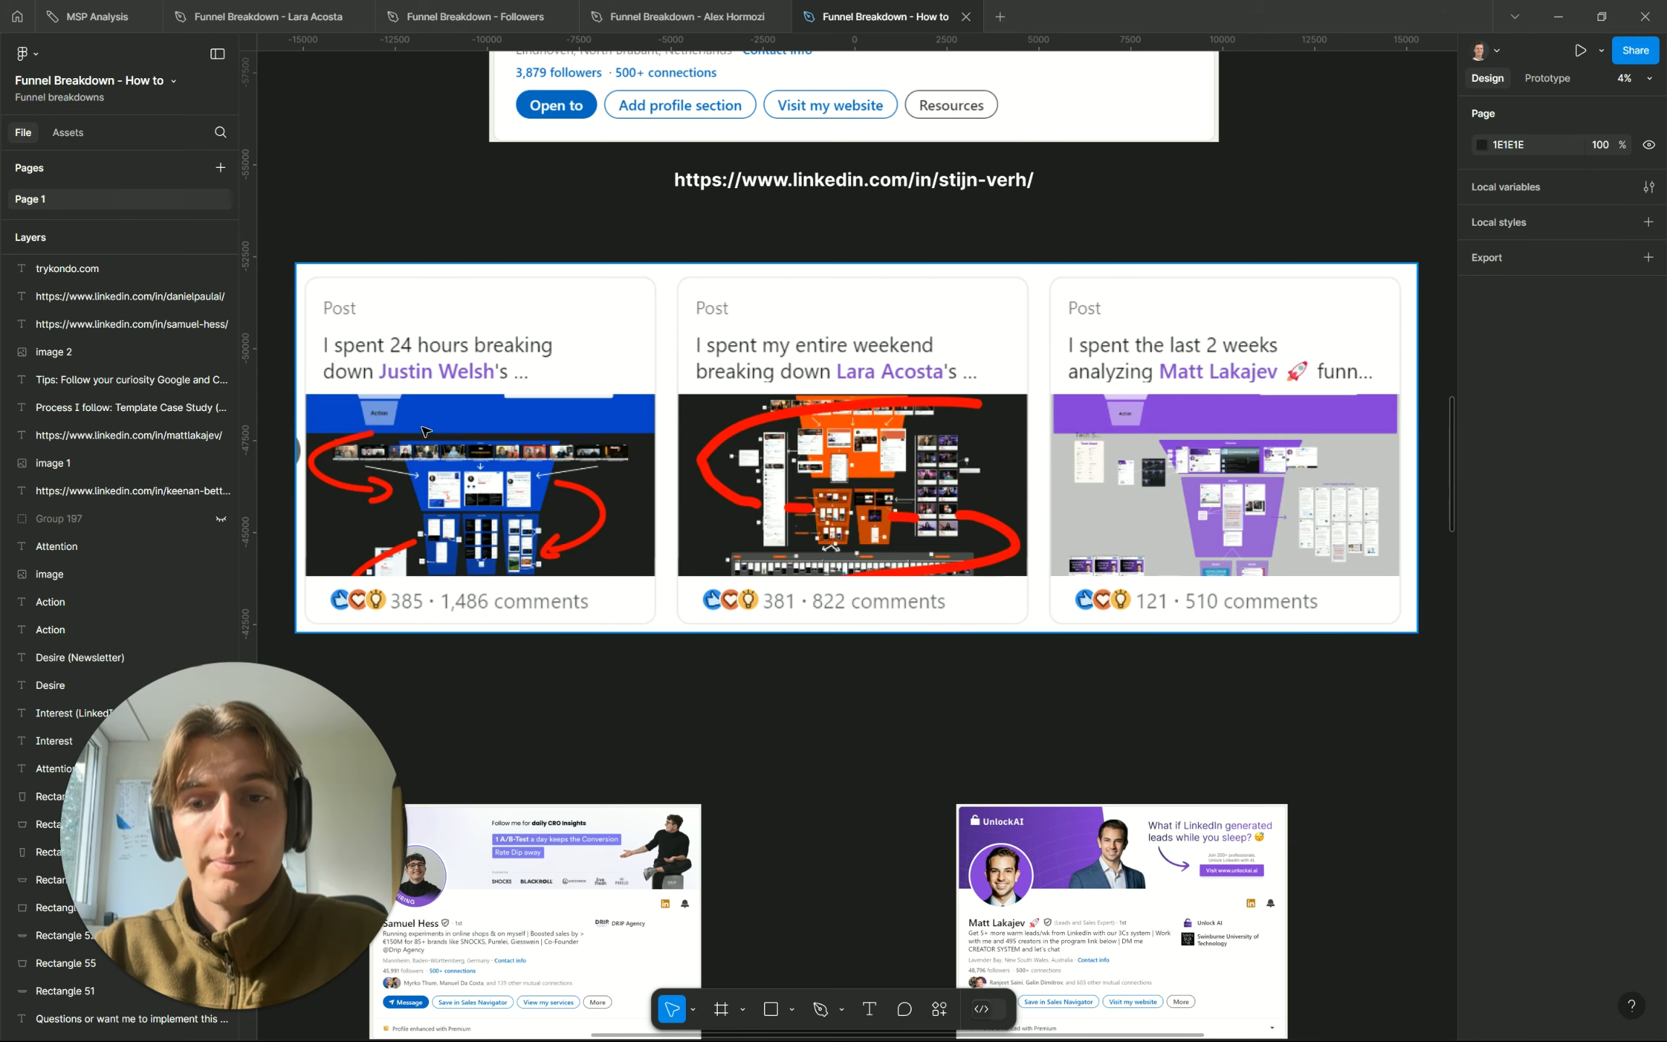
pyautogui.scroll(-2, 941, 640)
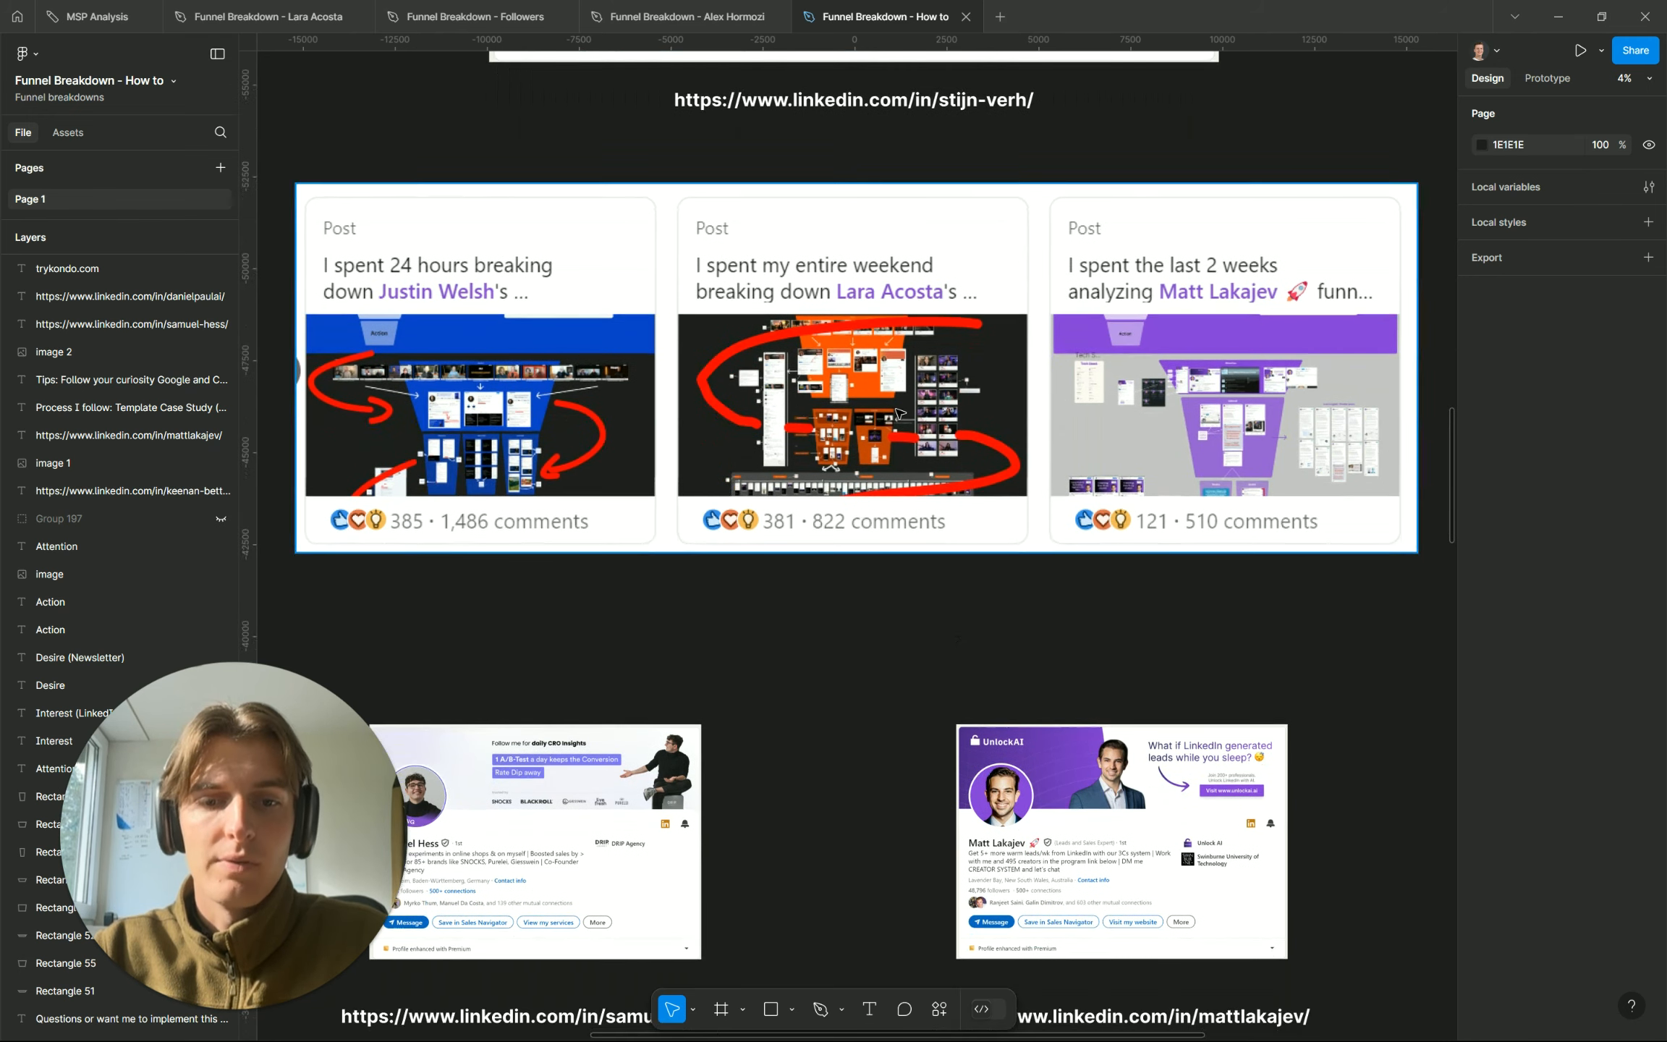
pyautogui.scroll(5, 940, 640)
pyautogui.scroll(-4, 716, 584)
pyautogui.scroll(2, 716, 312)
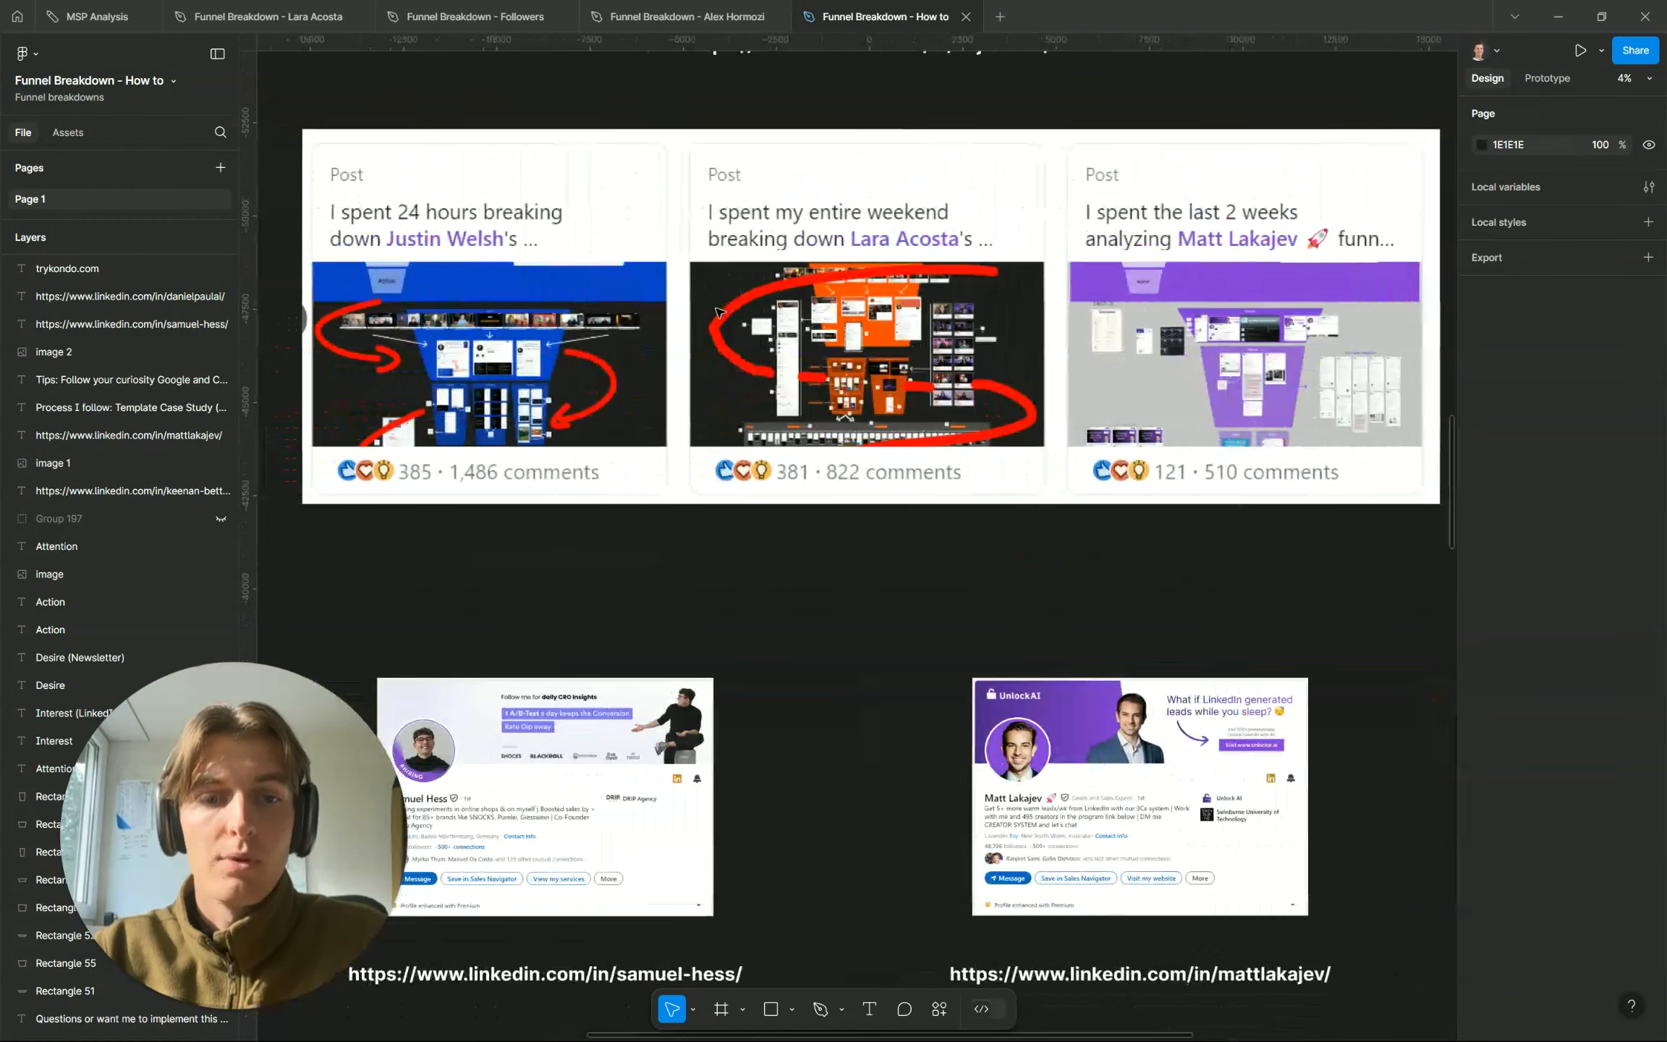
pyautogui.scroll(2, 716, 311)
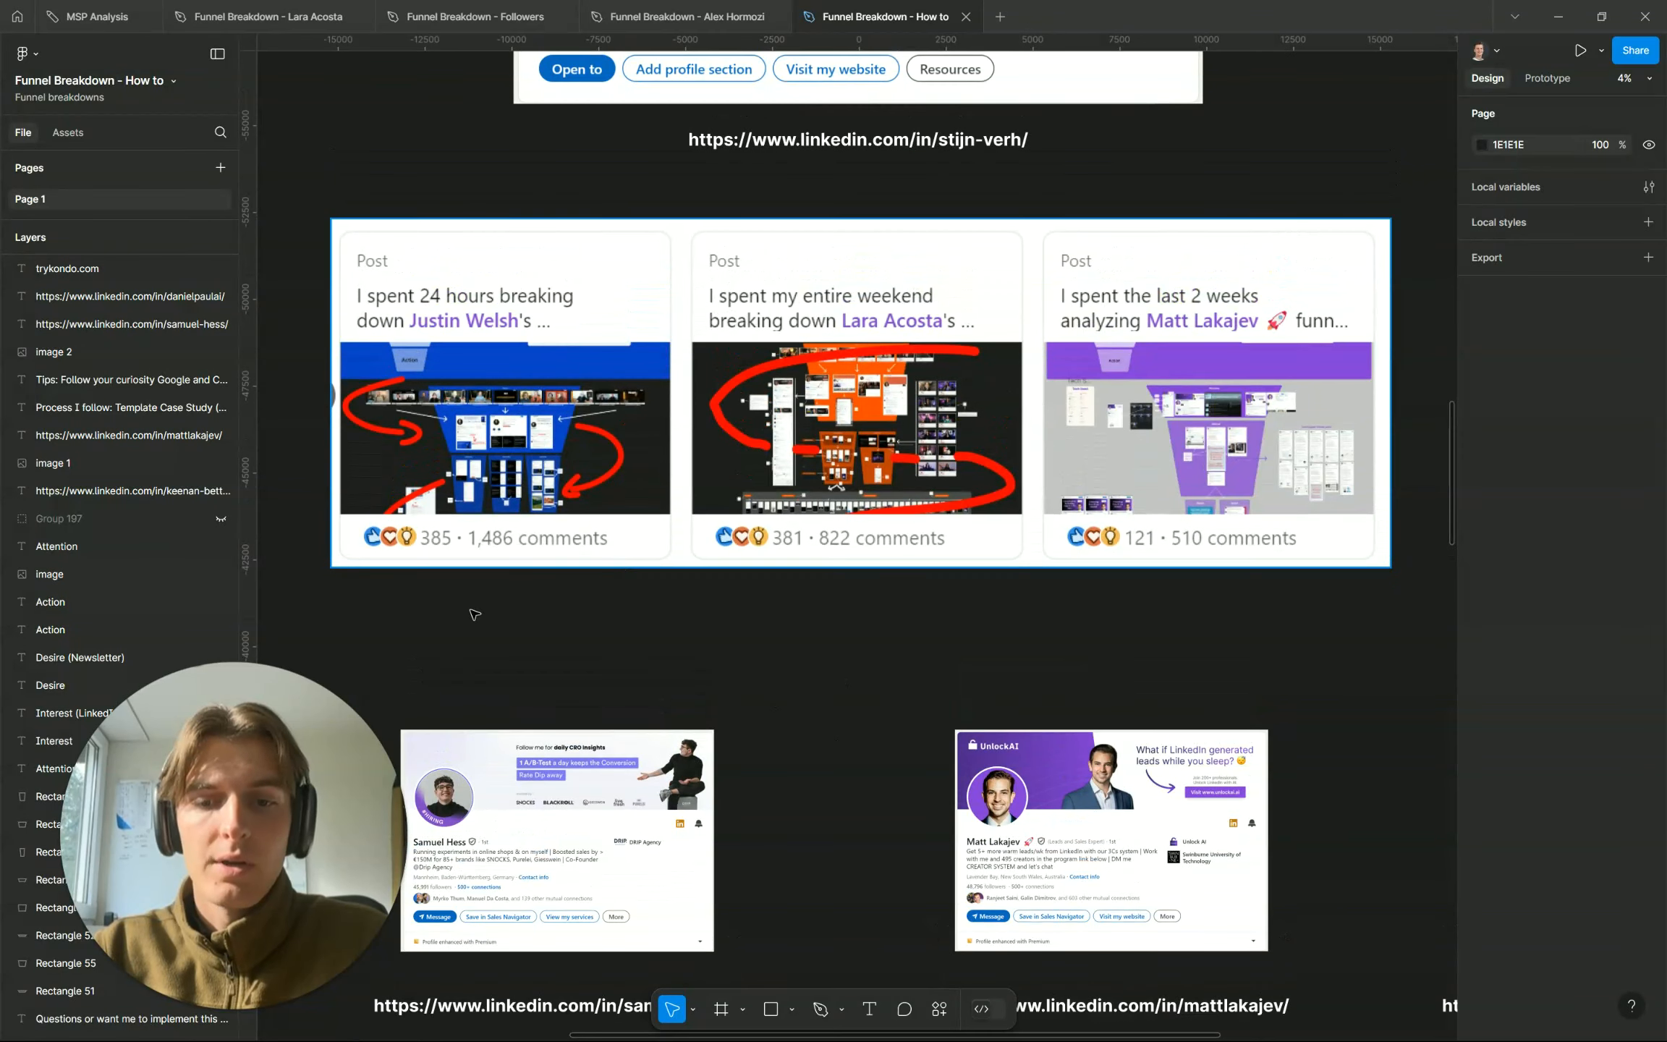
# Look over the row of example LinkedIn profiles and the notes beneath, then read the landing page specialist's profile closely
pyautogui.scroll(-8, 521, 537)
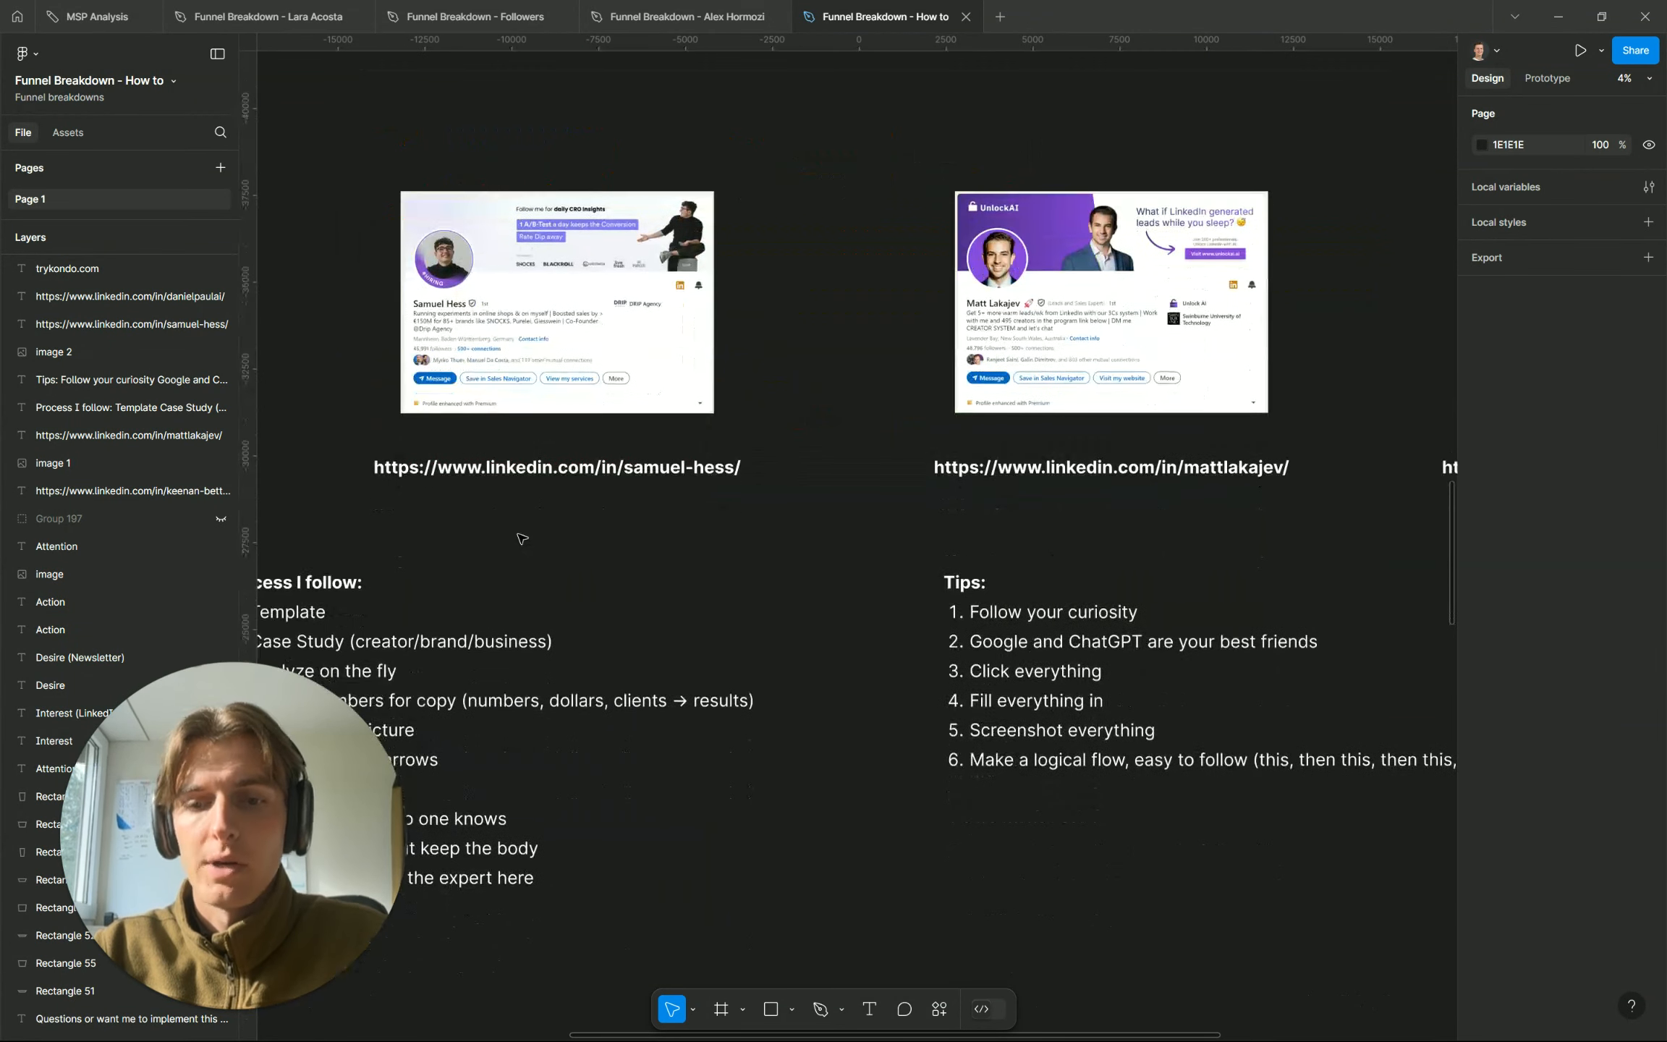
pyautogui.scroll(-3, 521, 537)
pyautogui.hscroll(-2, 521, 538)
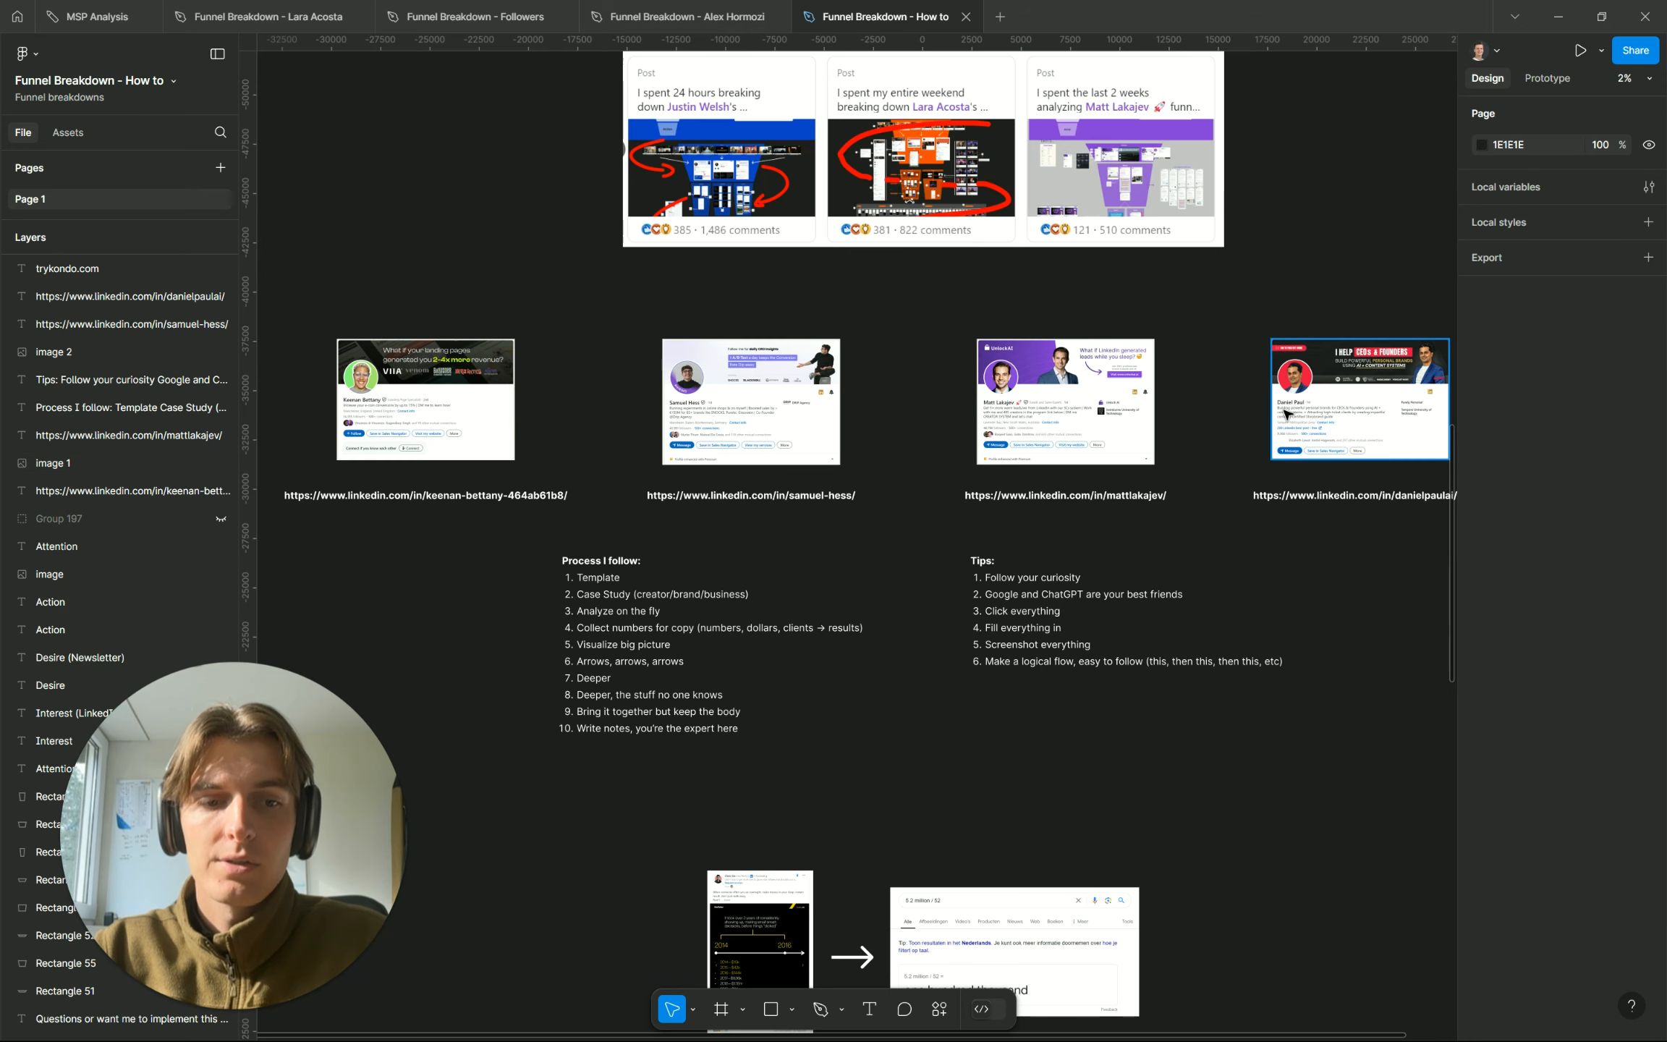
pyautogui.hscroll(1, 1286, 414)
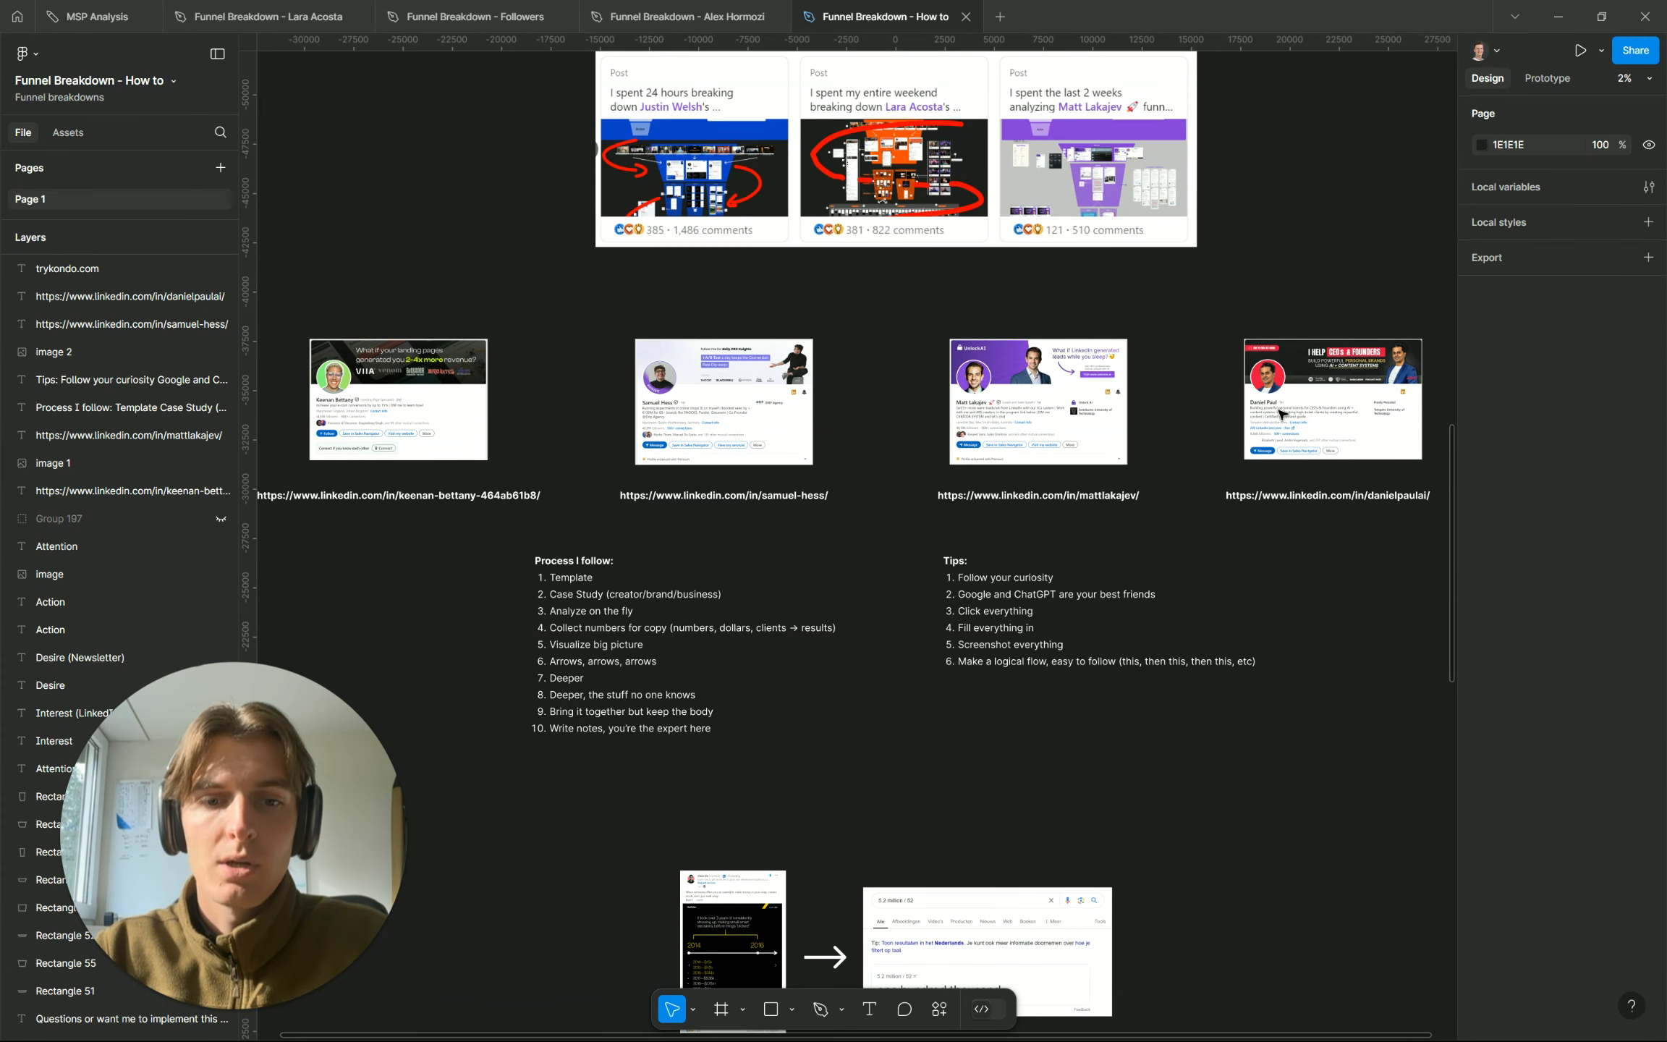
pyautogui.hscroll(-5, 712, 442)
pyautogui.scroll(5, 713, 443)
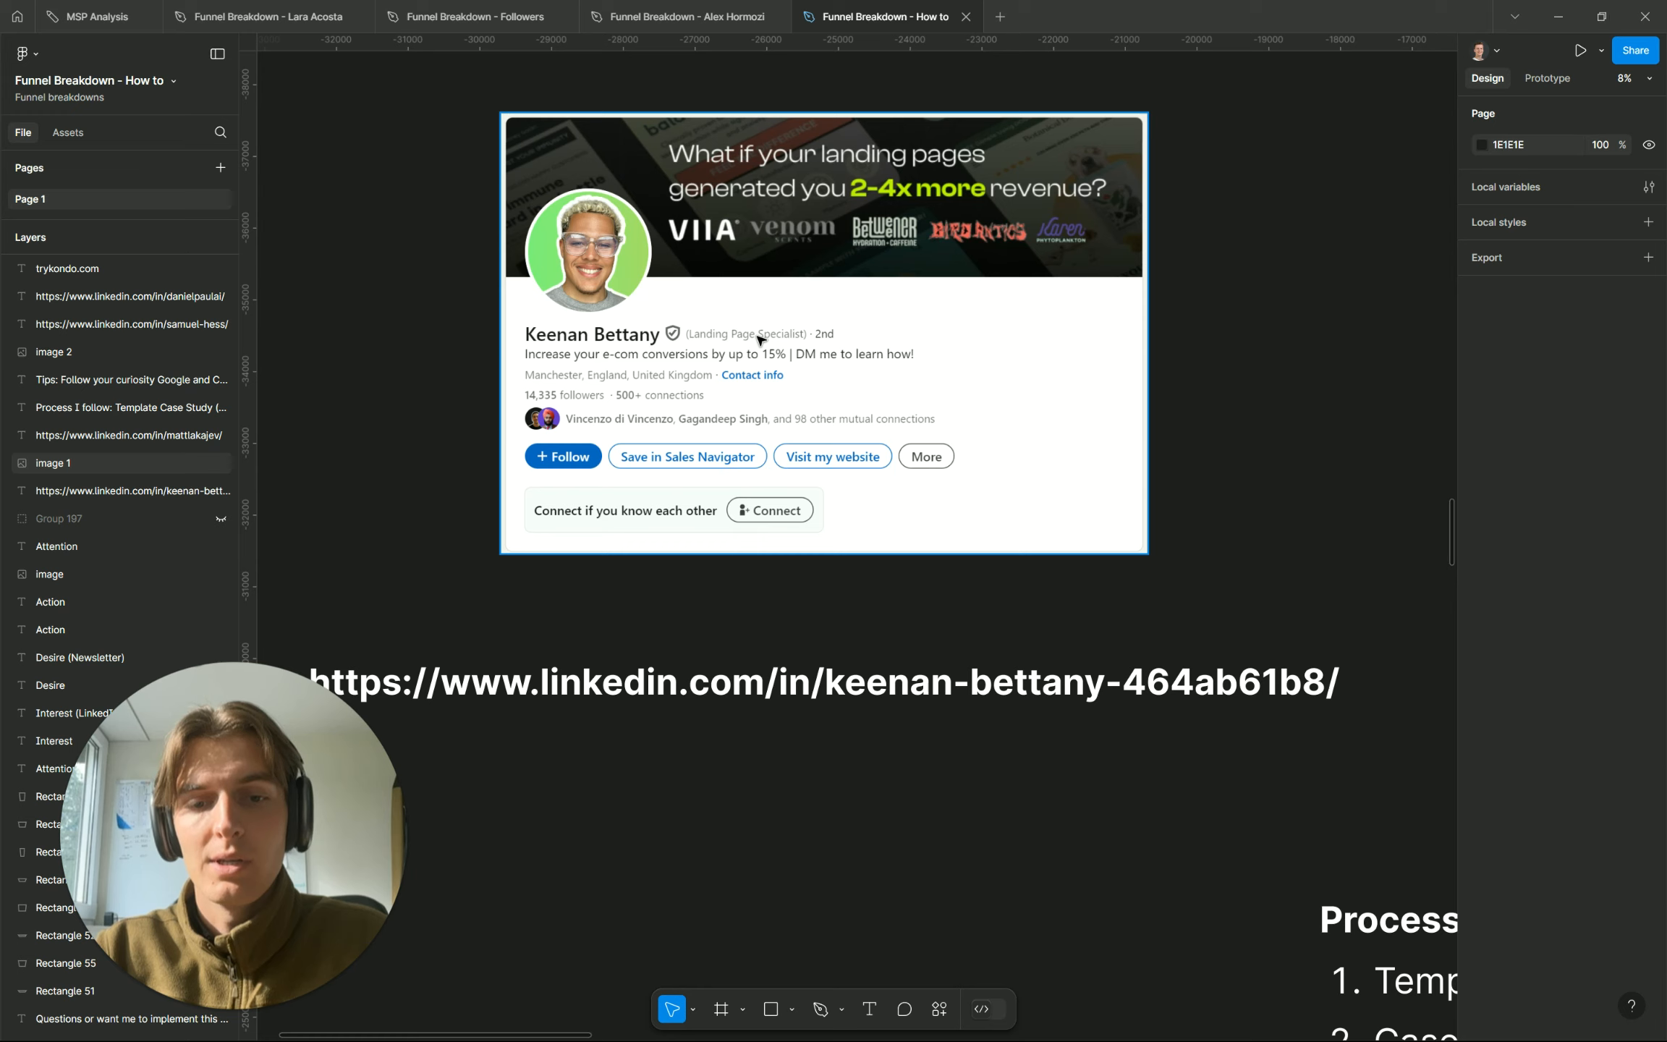
pyautogui.scroll(2, 760, 339)
pyautogui.hscroll(1, 760, 338)
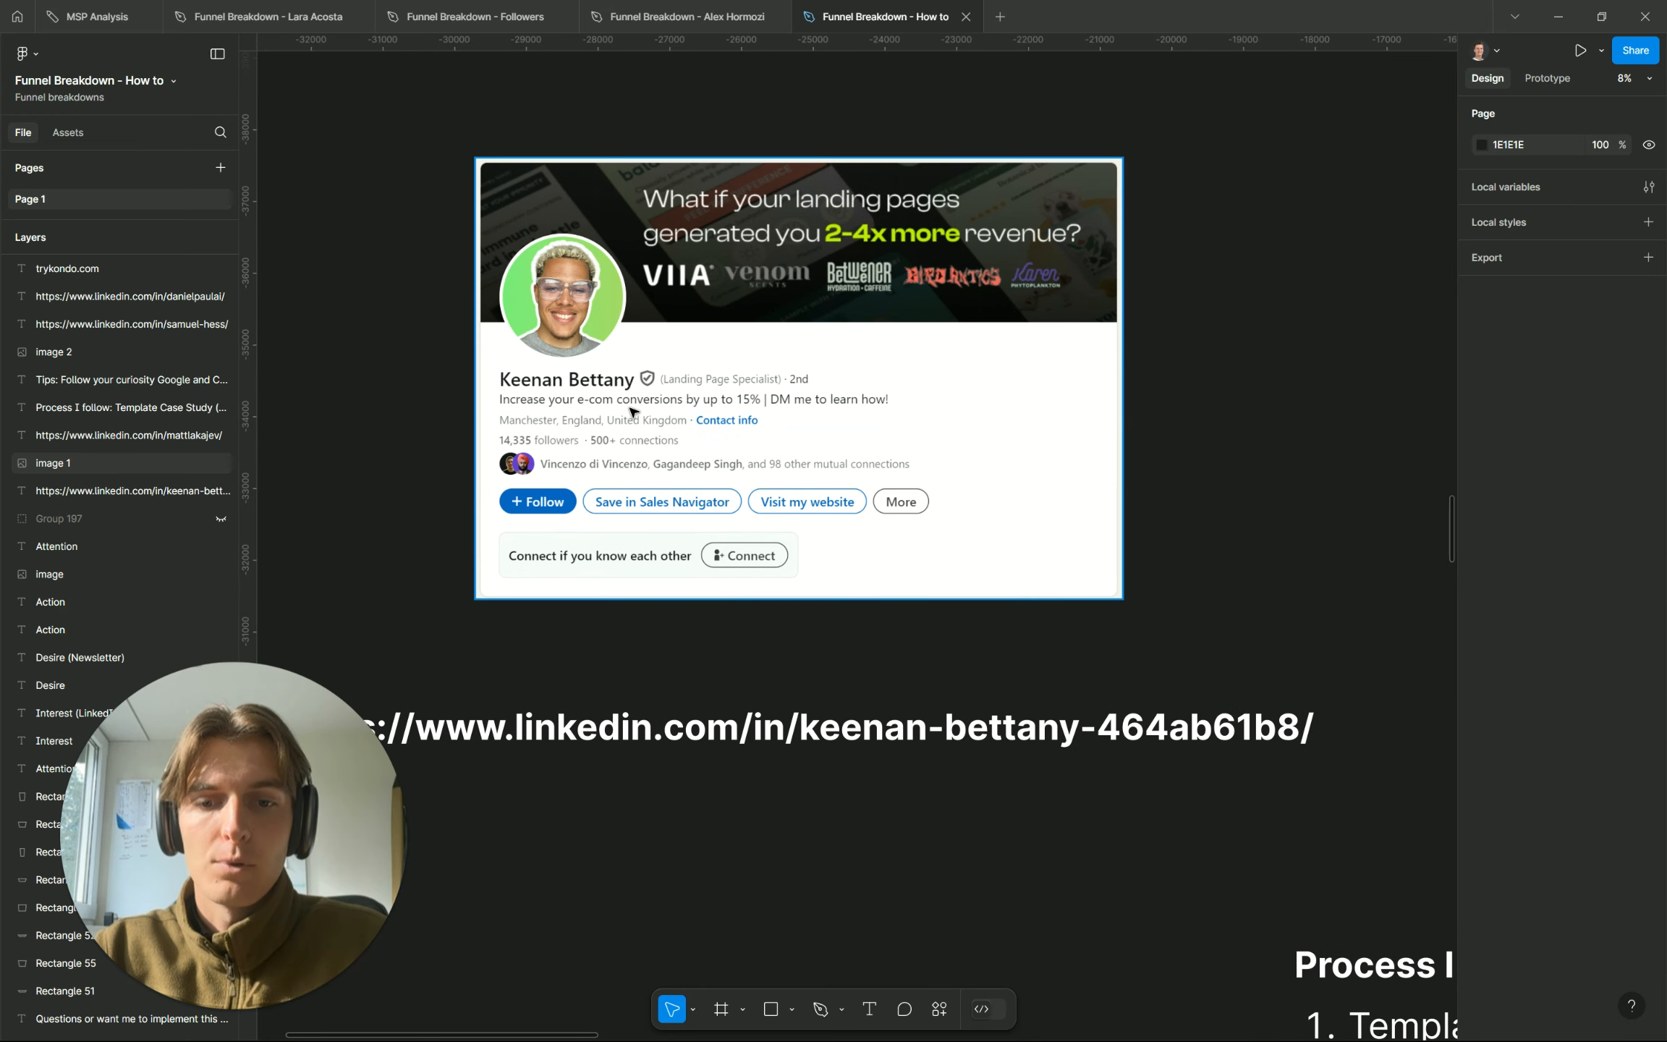
pyautogui.scroll(-1, 620, 410)
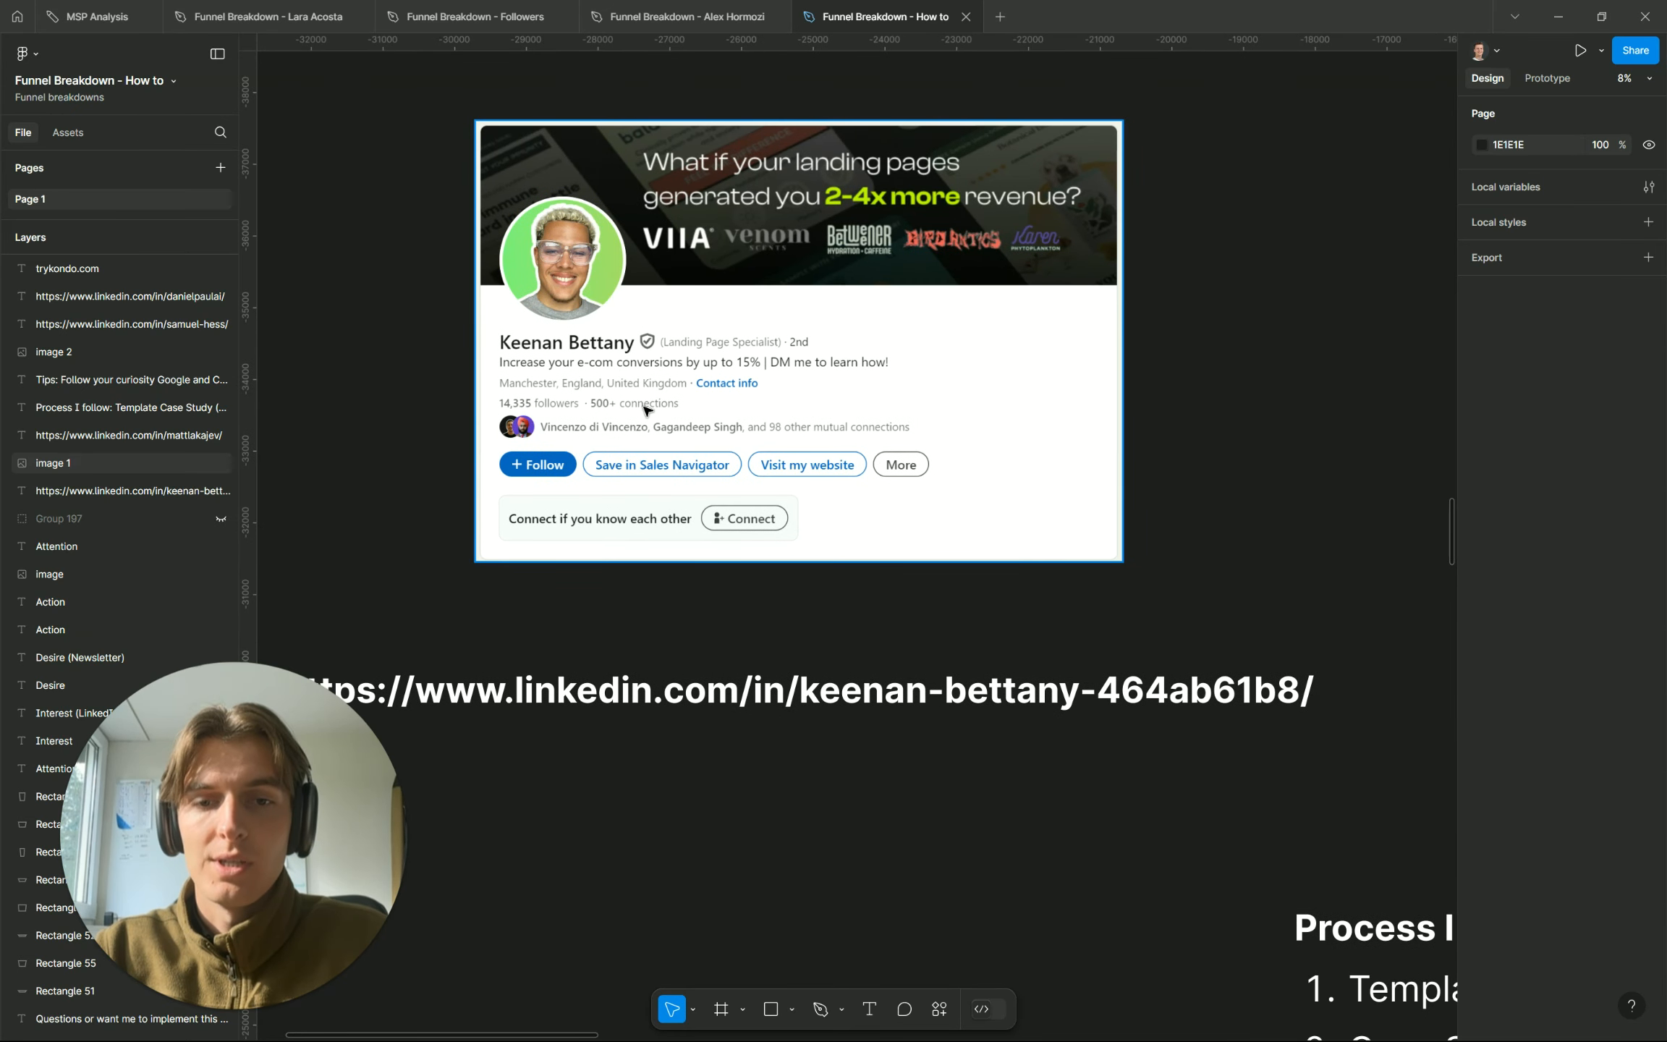
pyautogui.scroll(-2, 646, 410)
pyautogui.scroll(1, 646, 410)
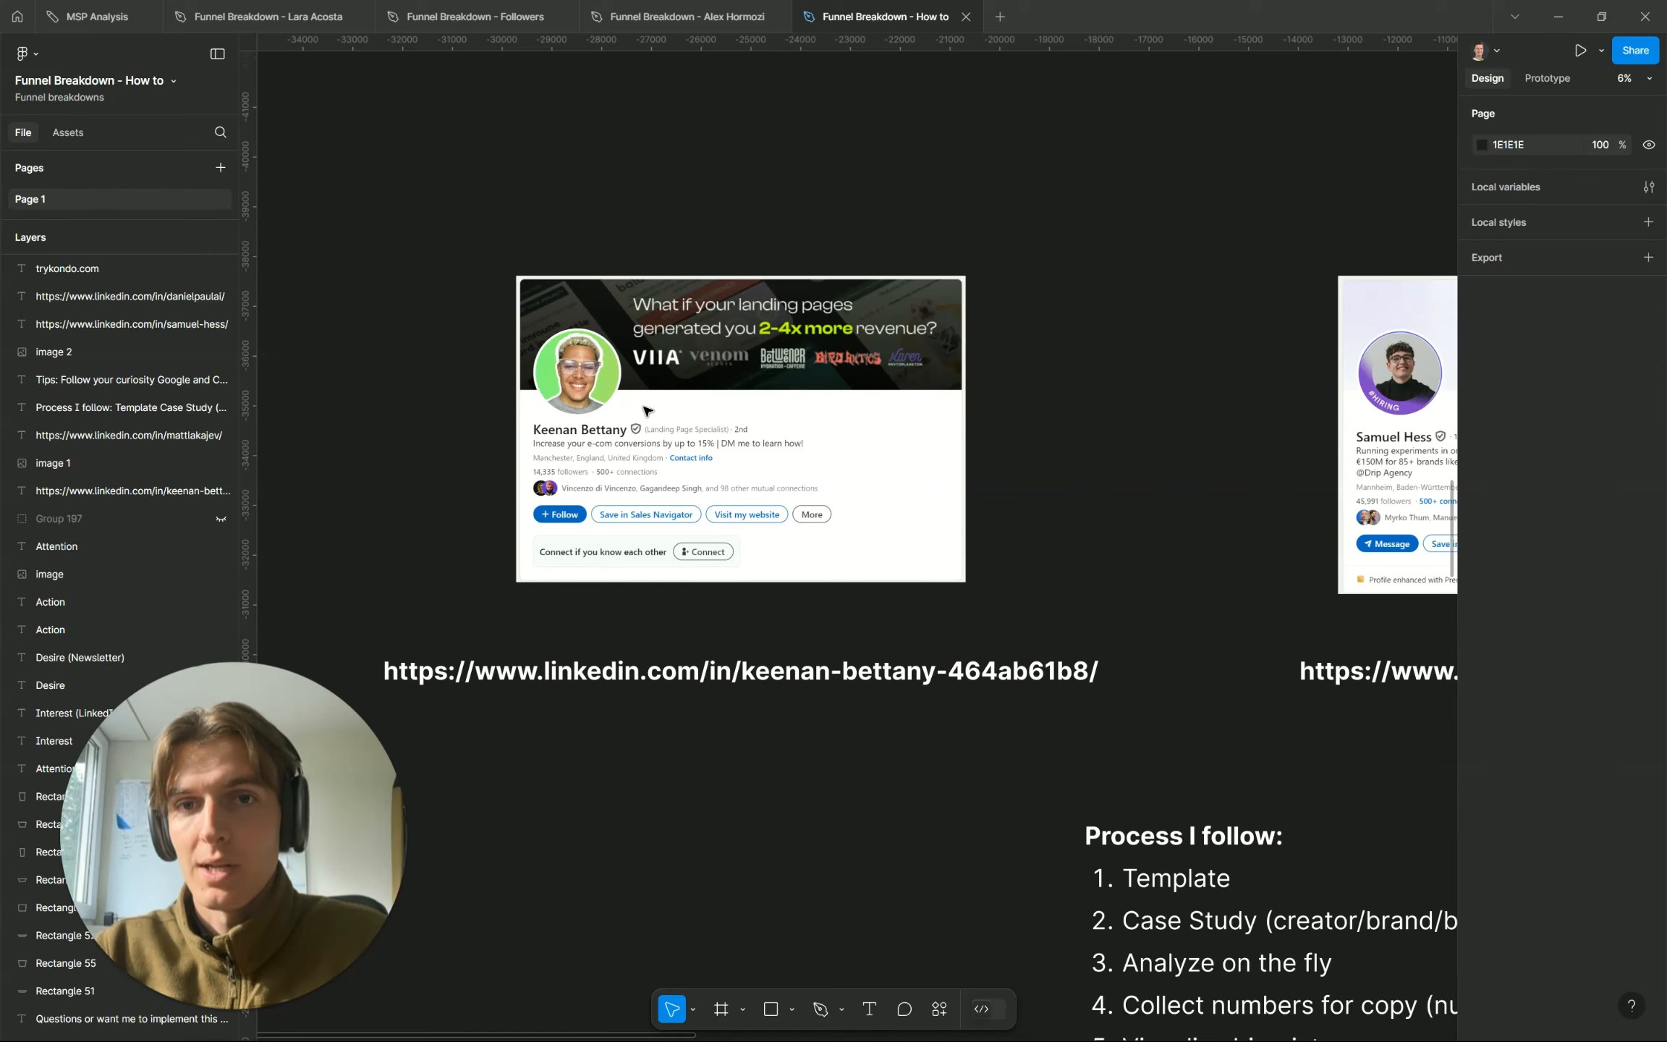
# Read the headlines of the DRIP Agency, UnlockAI and CEO personal-branding LinkedIn profiles in turn
pyautogui.hscroll(10, 646, 411)
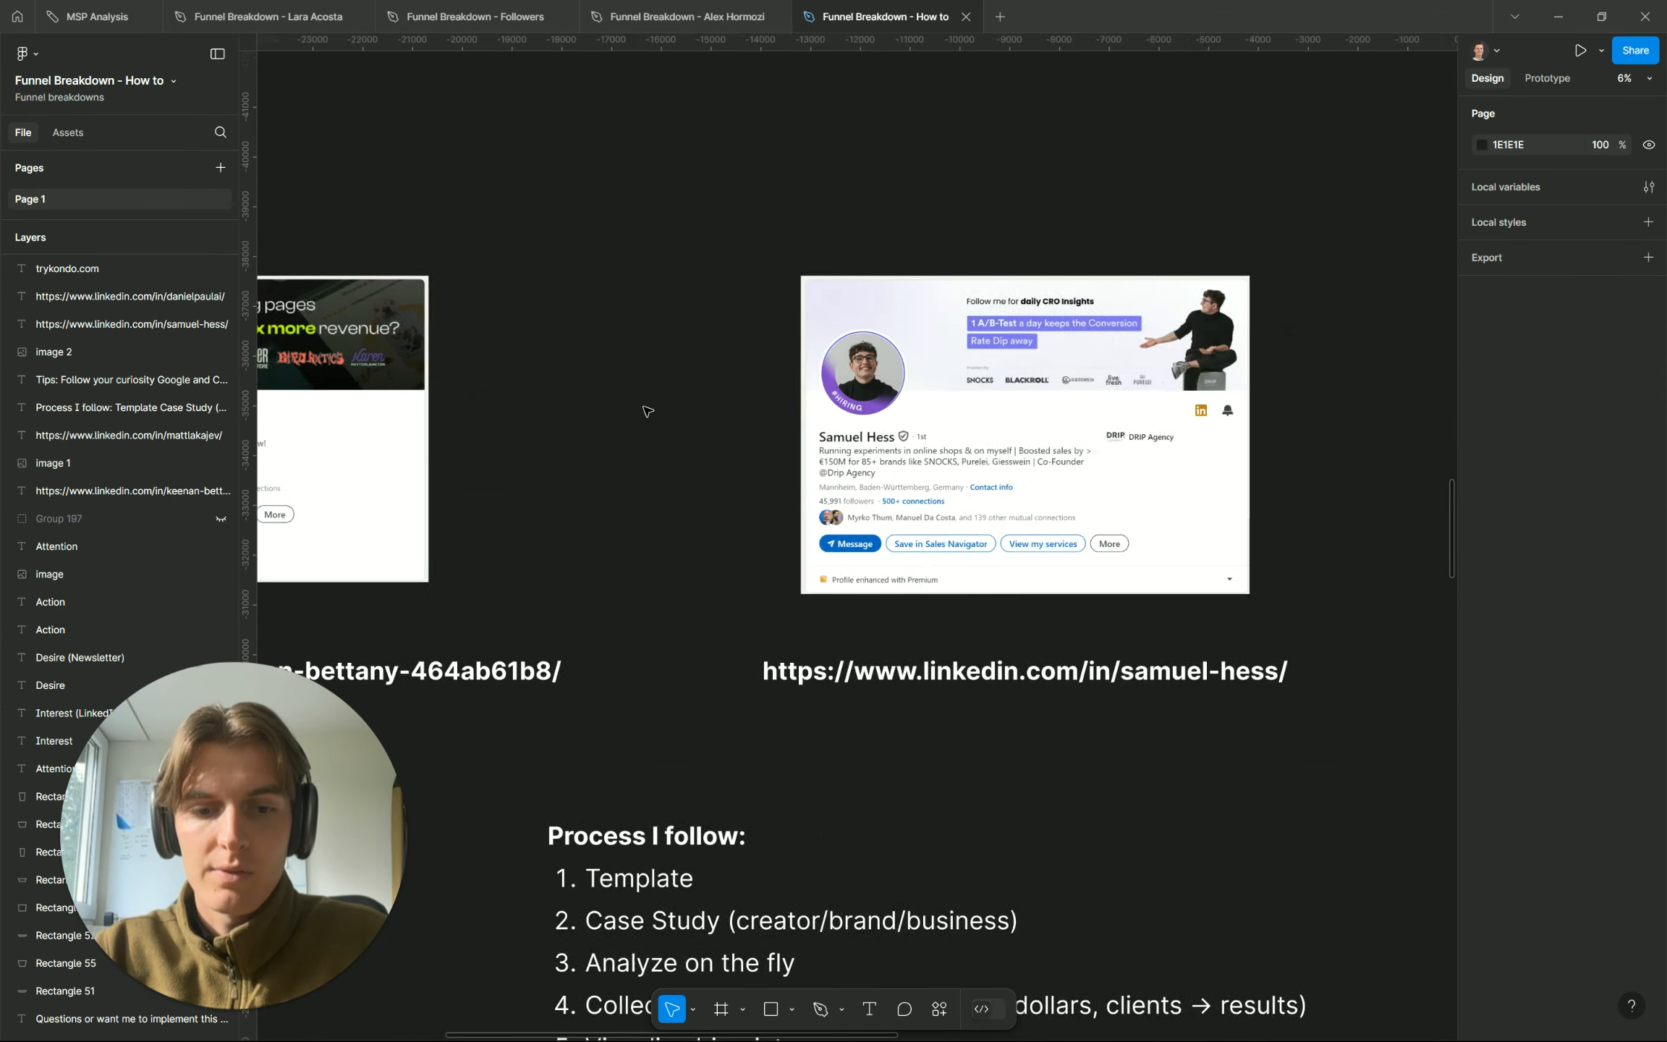
pyautogui.scroll(2, 646, 410)
pyautogui.scroll(-1, 646, 410)
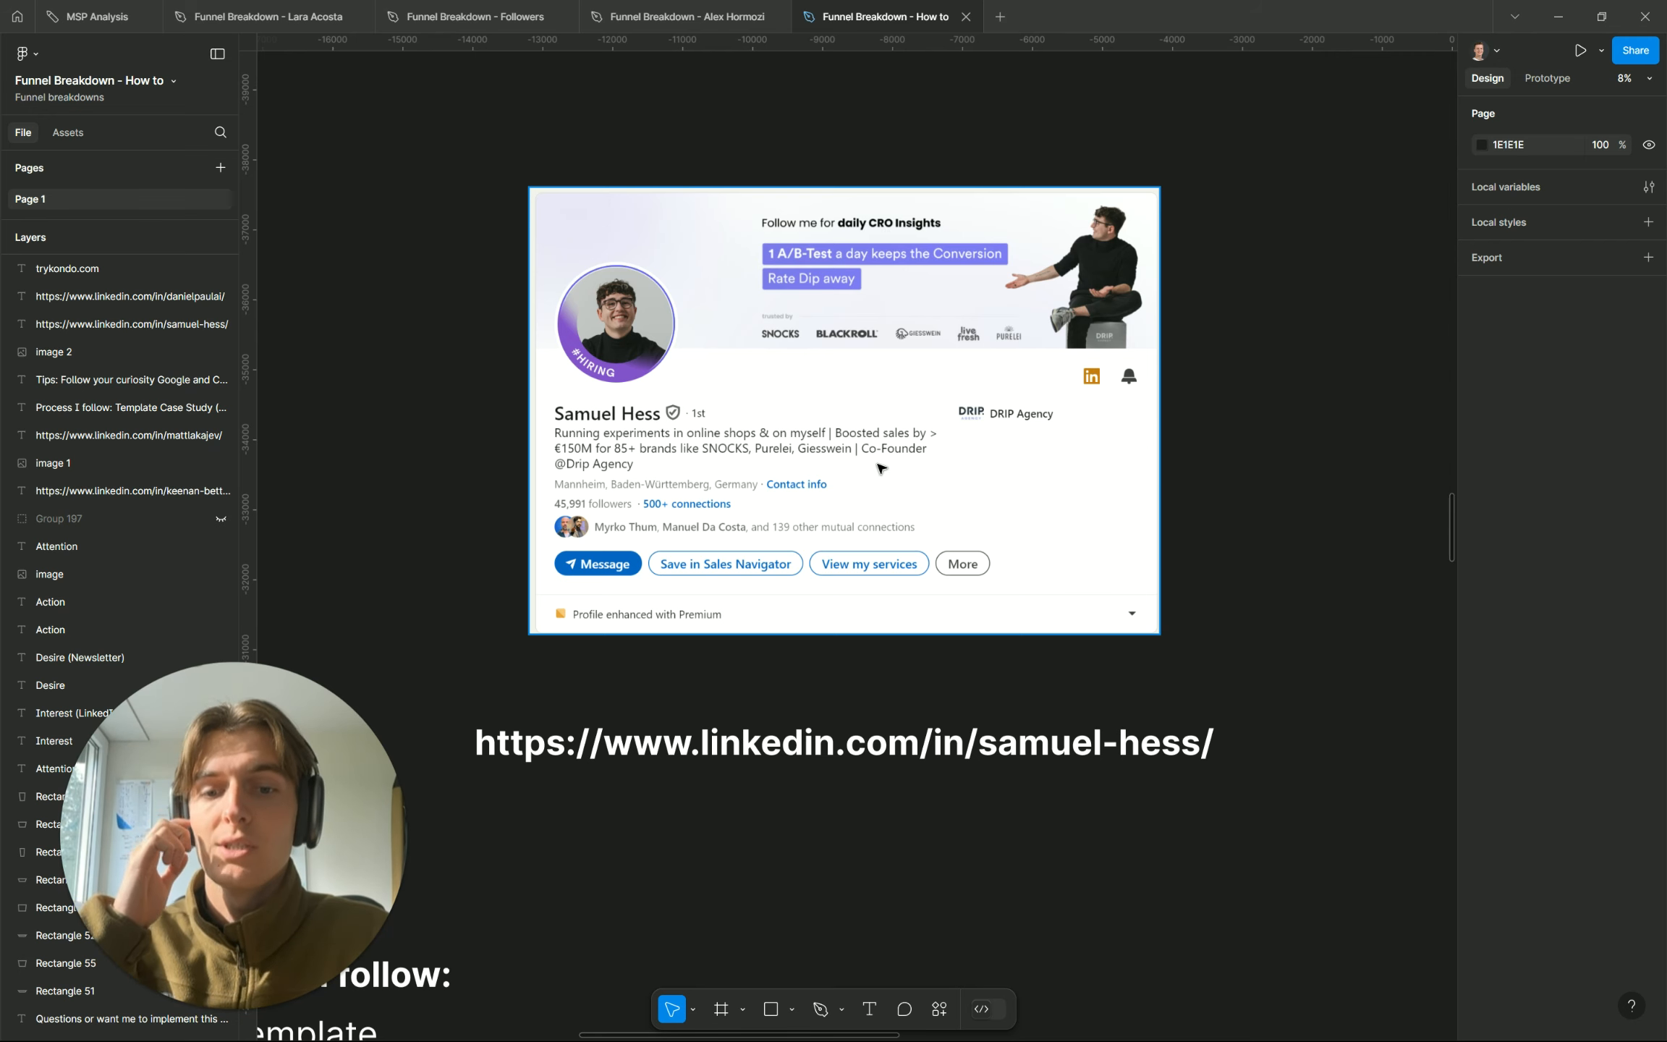
pyautogui.hscroll(15, 881, 468)
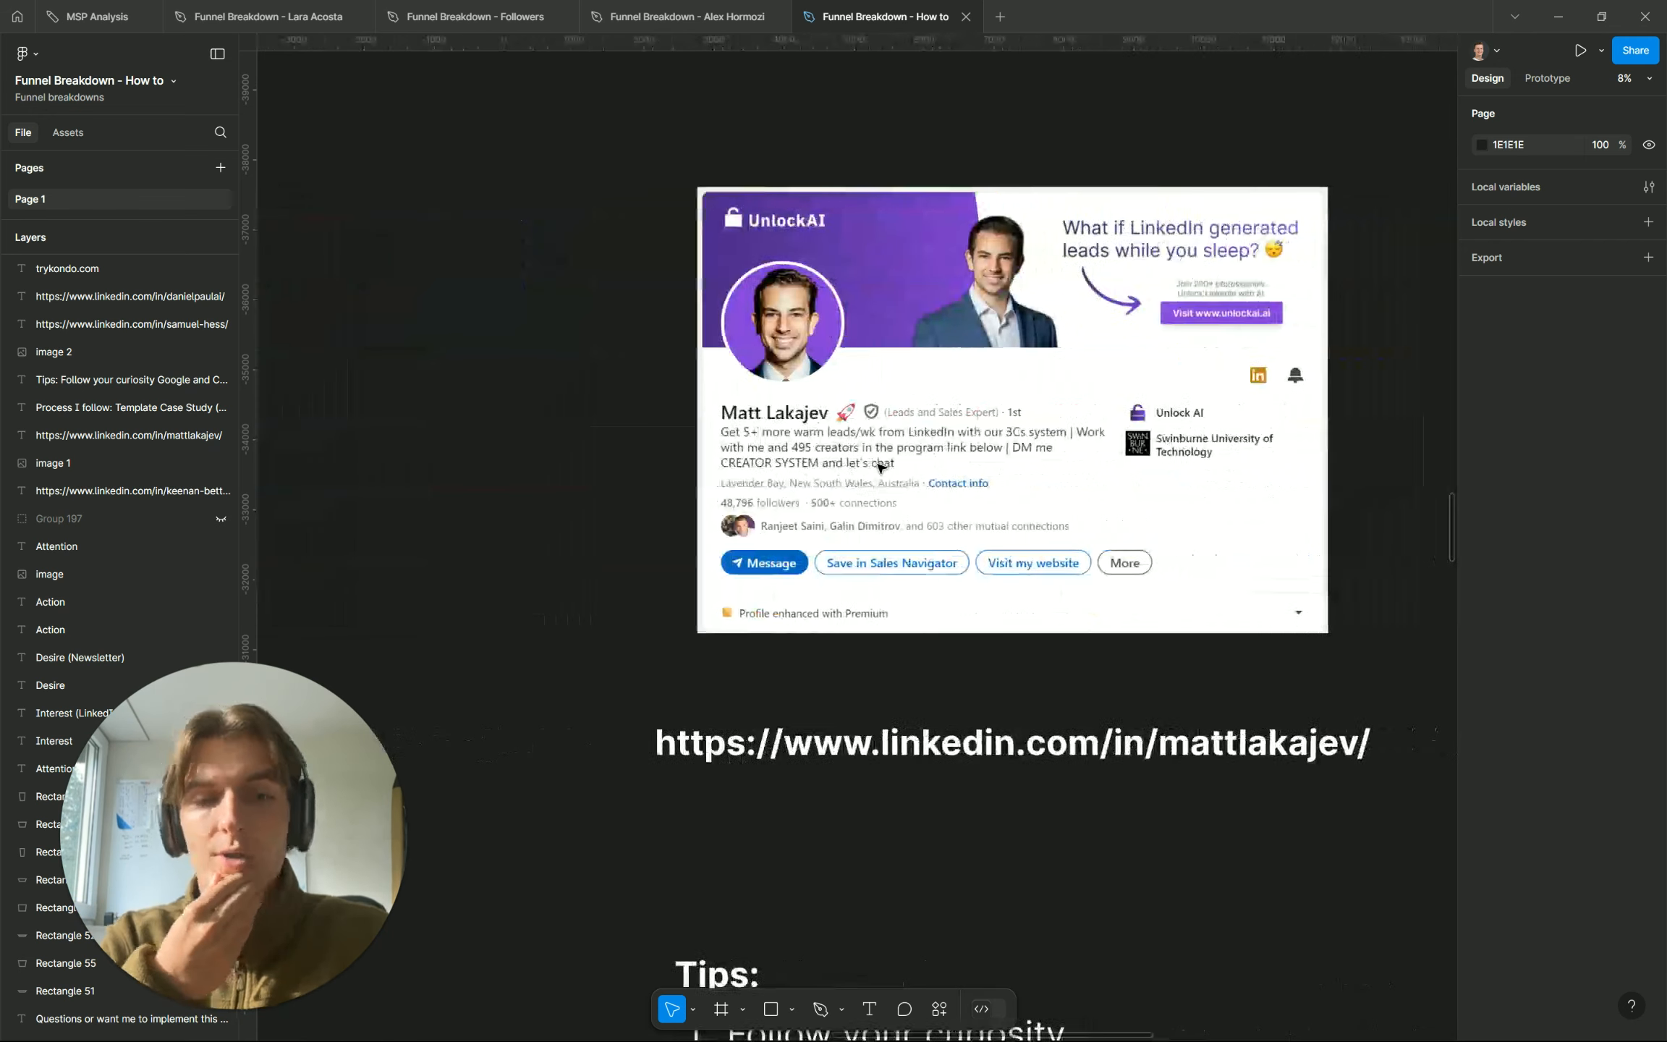
pyautogui.hscroll(1, 881, 468)
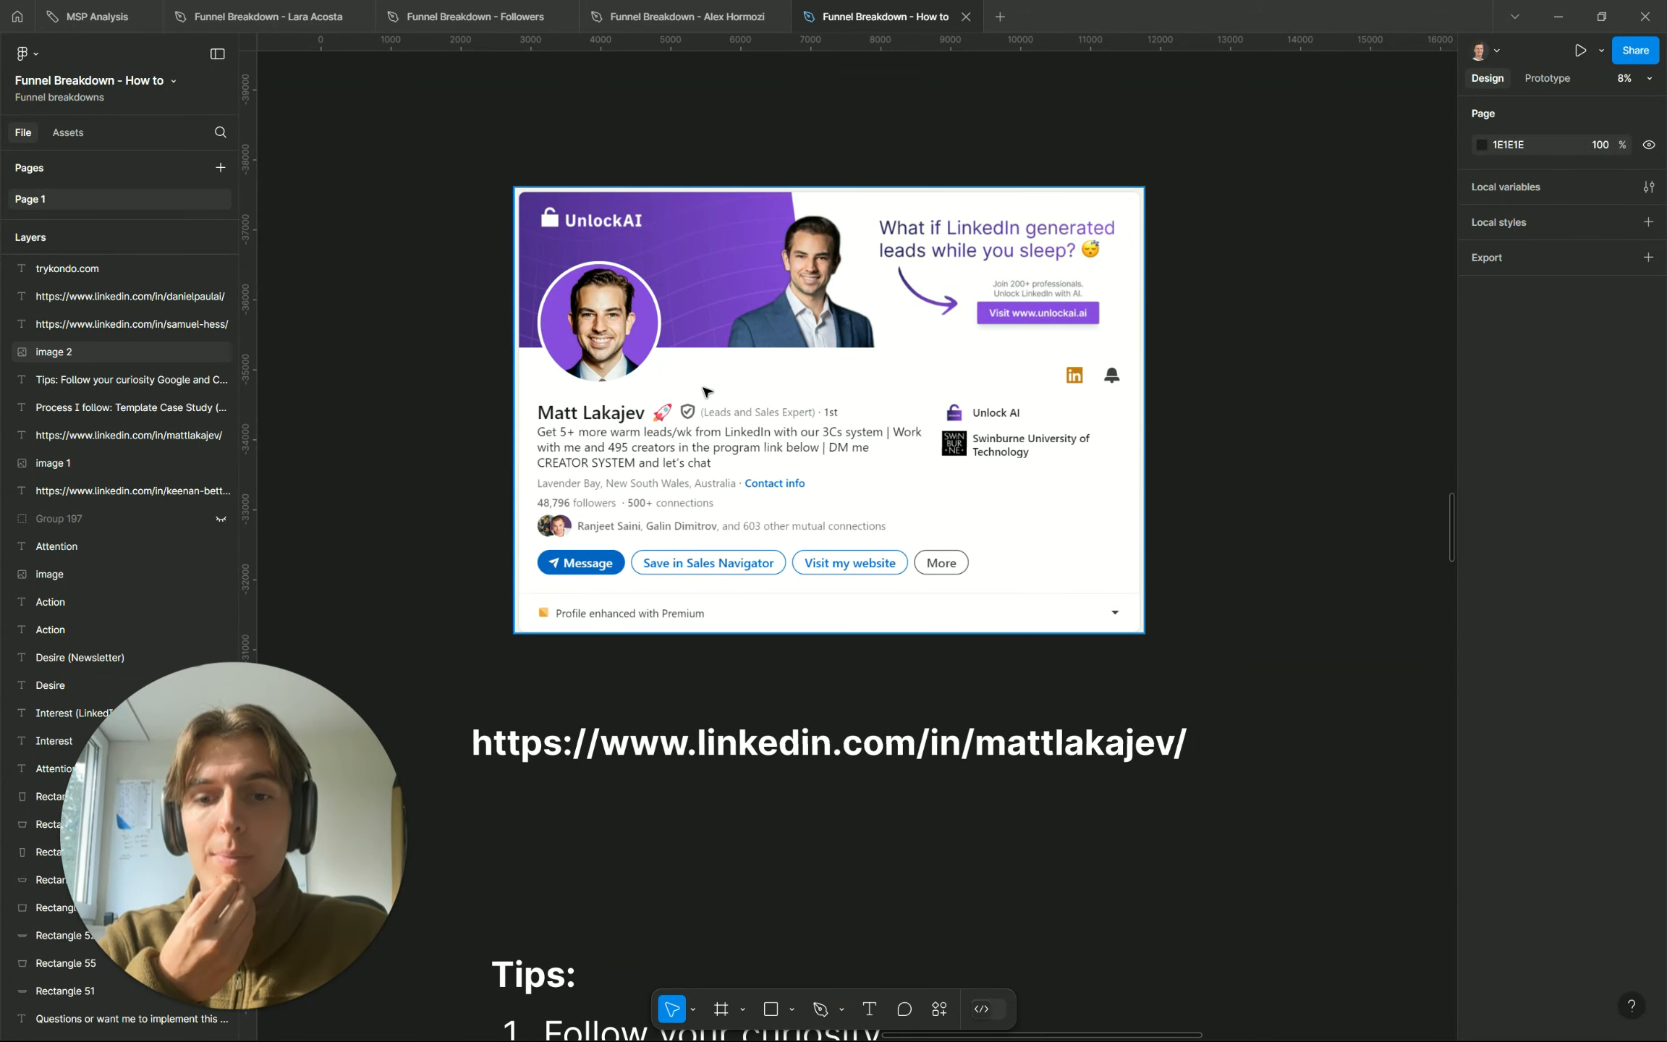
pyautogui.hscroll(2, 706, 391)
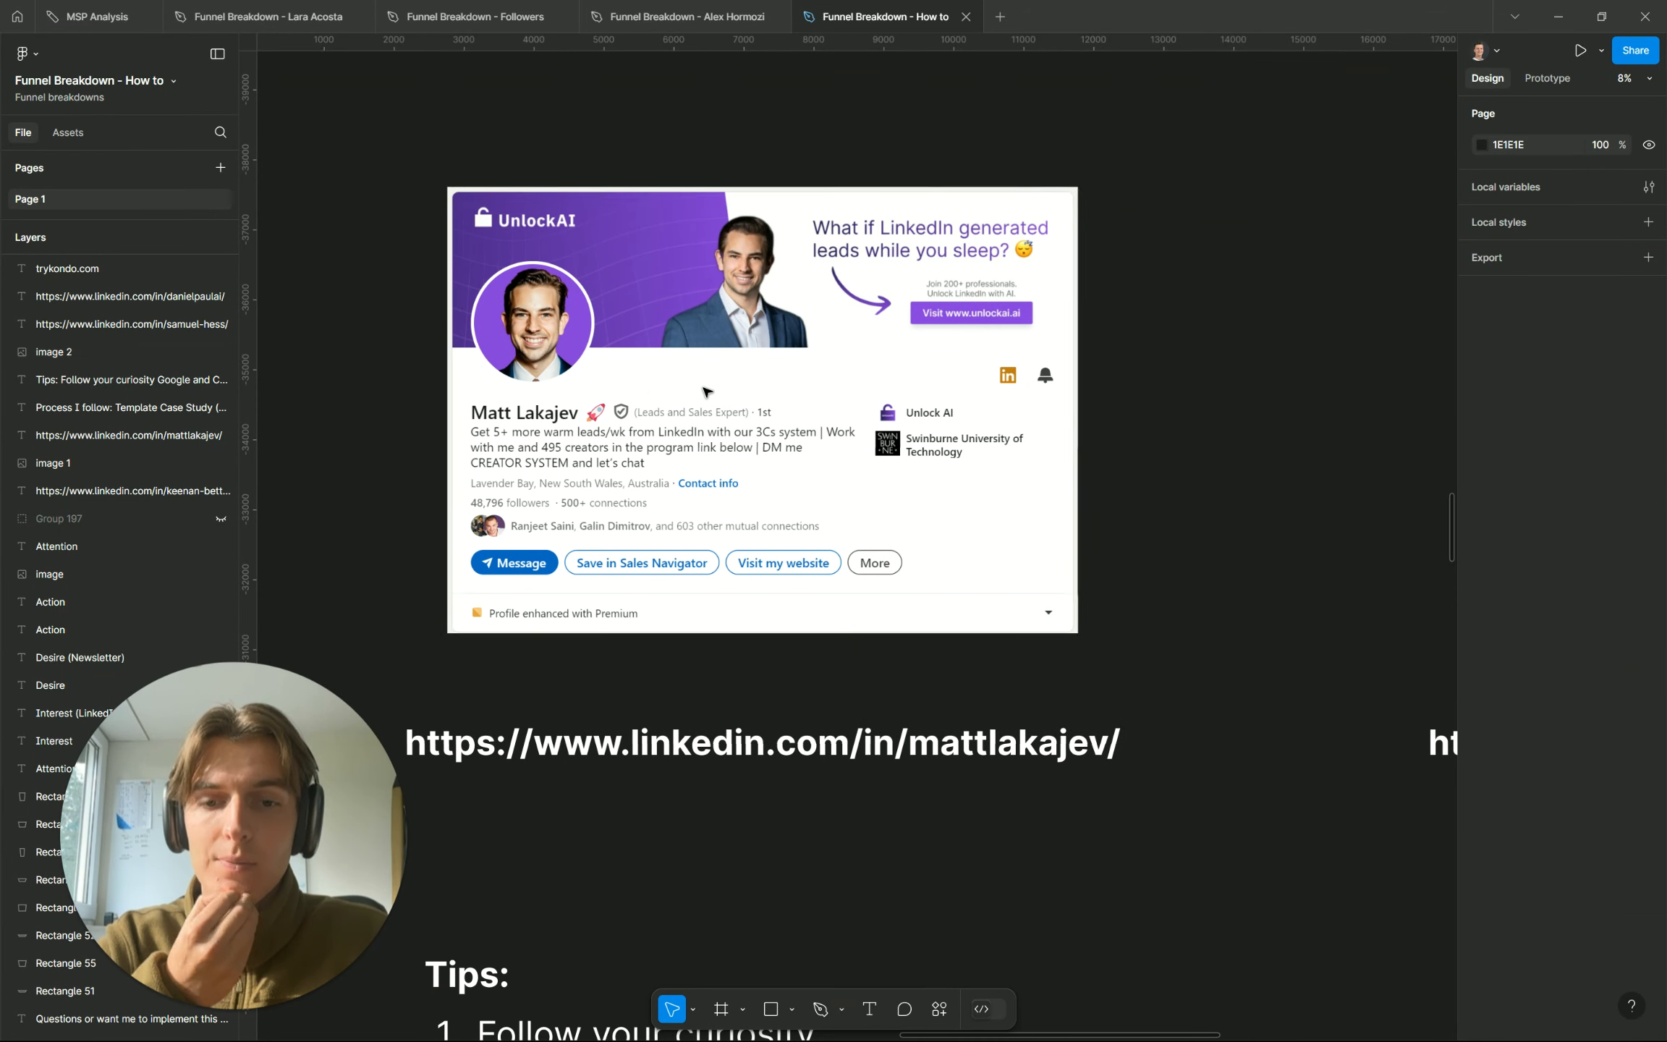
pyautogui.hscroll(14, 660, 496)
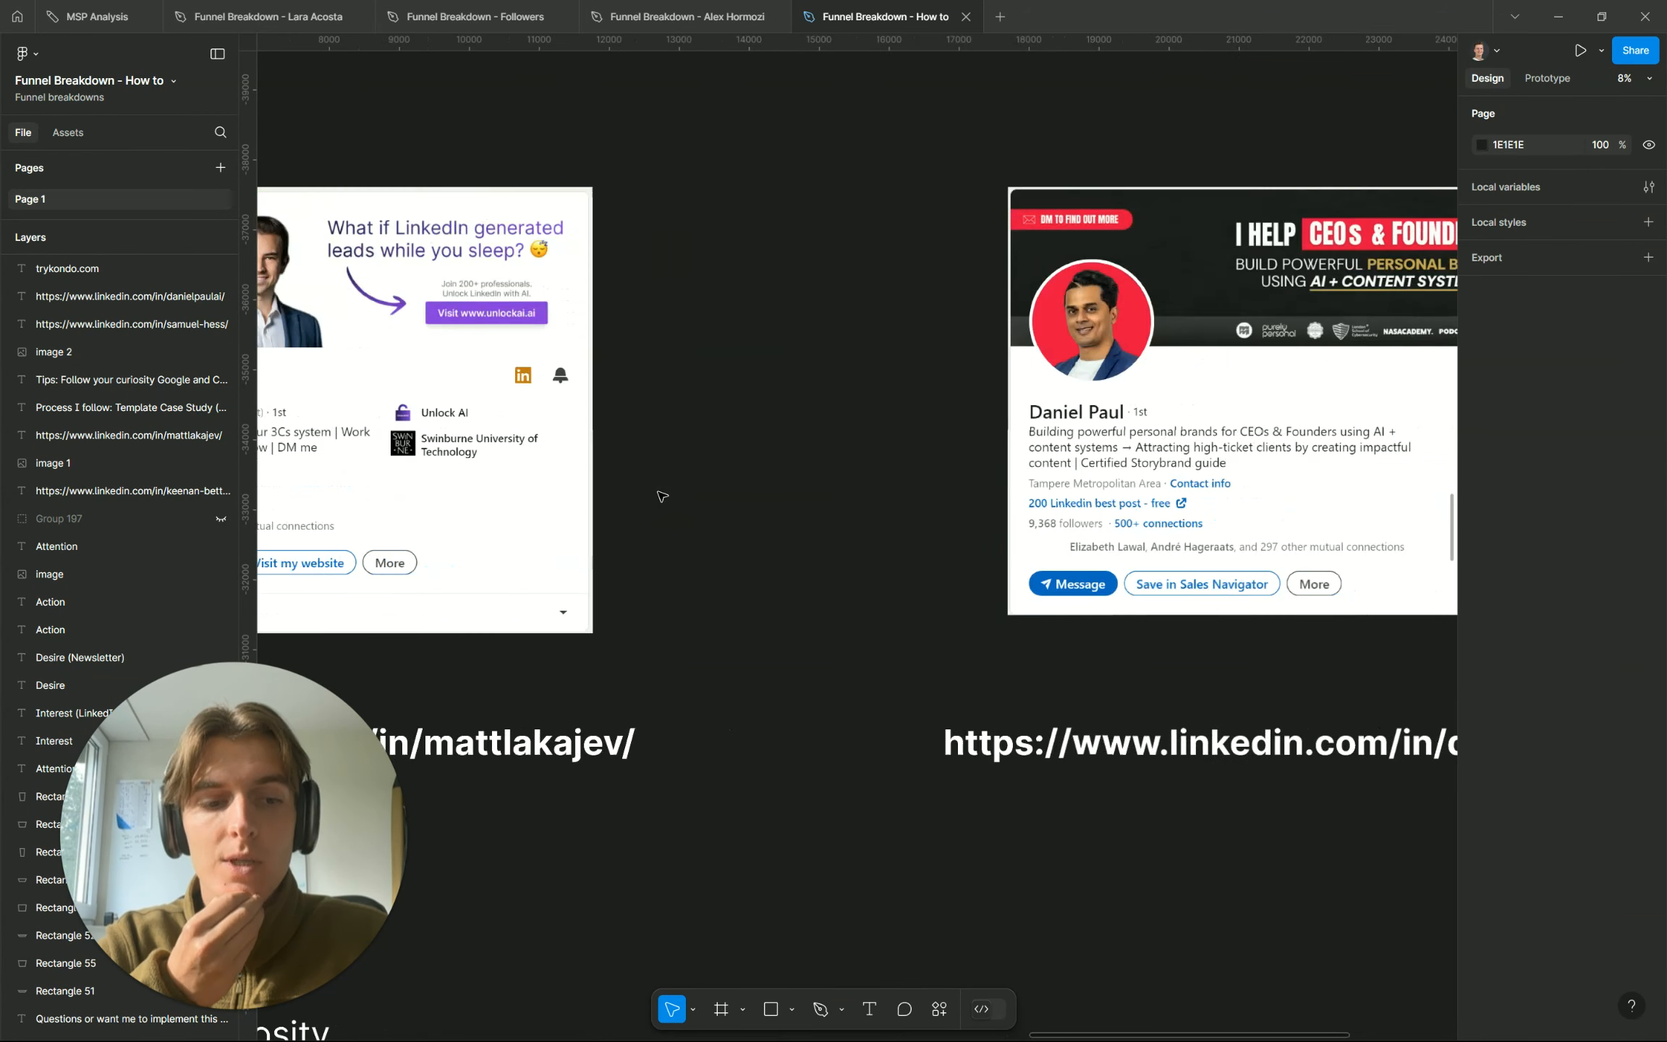
pyautogui.hscroll(-1, 562, 436)
pyautogui.hscroll(-1, 562, 436)
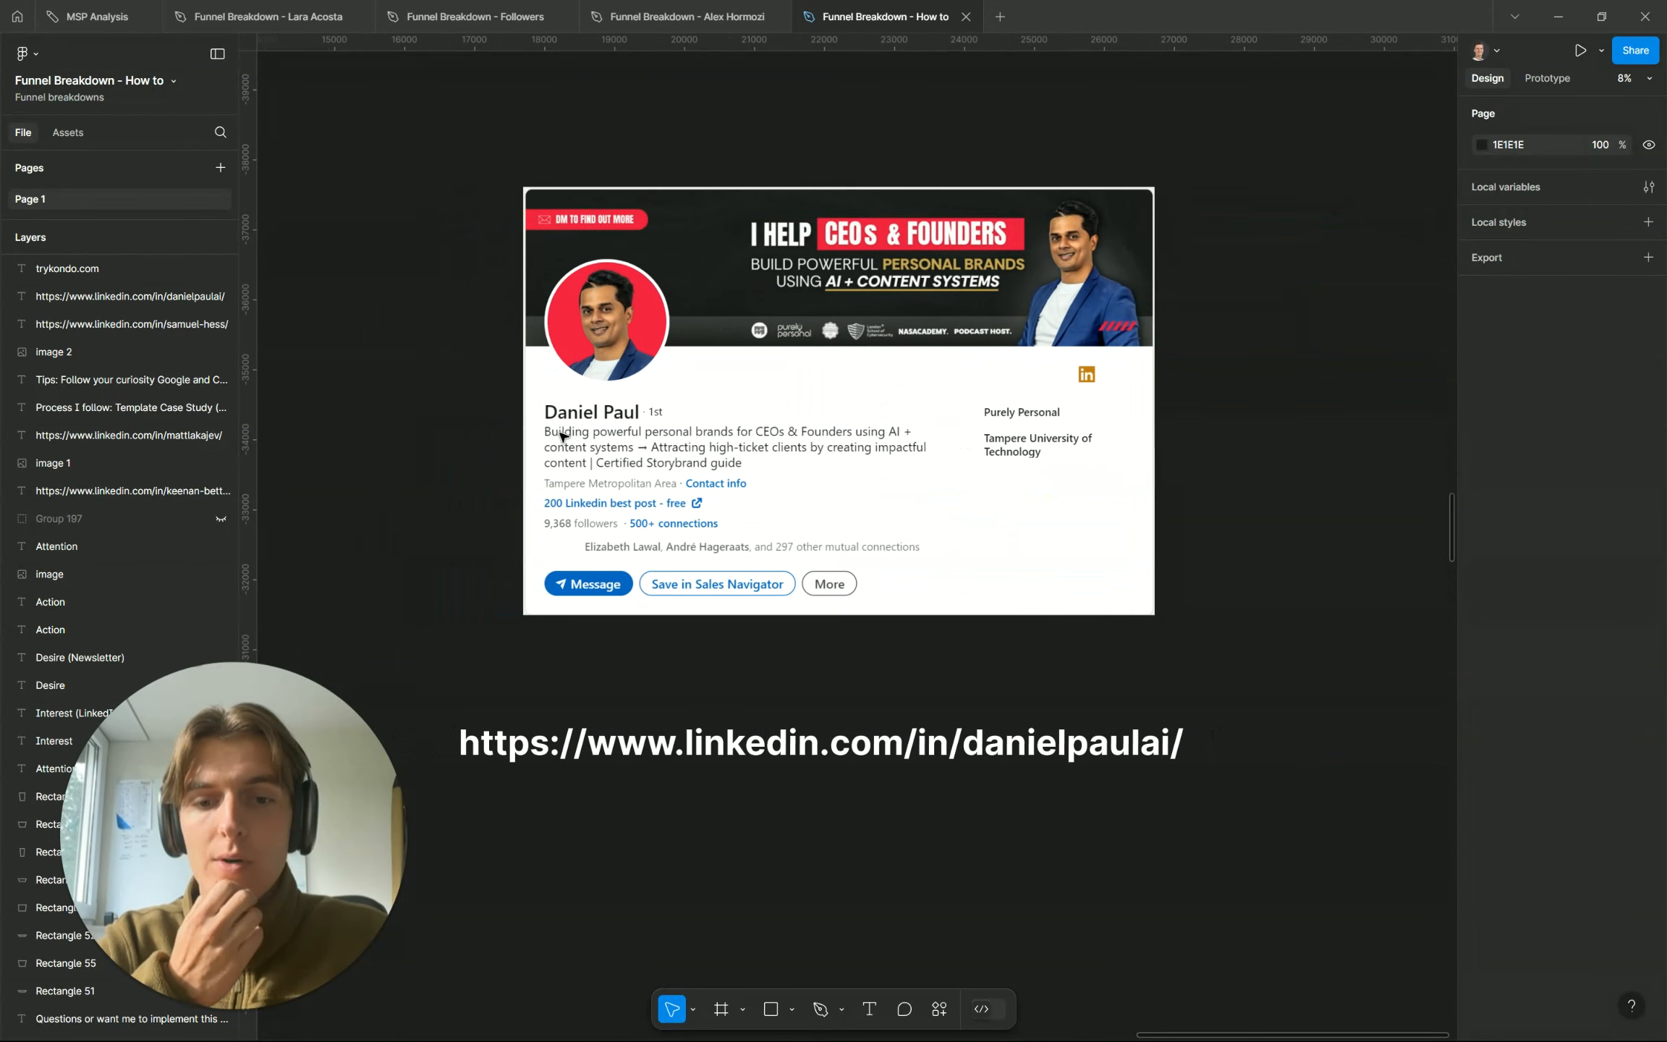
pyautogui.hscroll(-2, 709, 434)
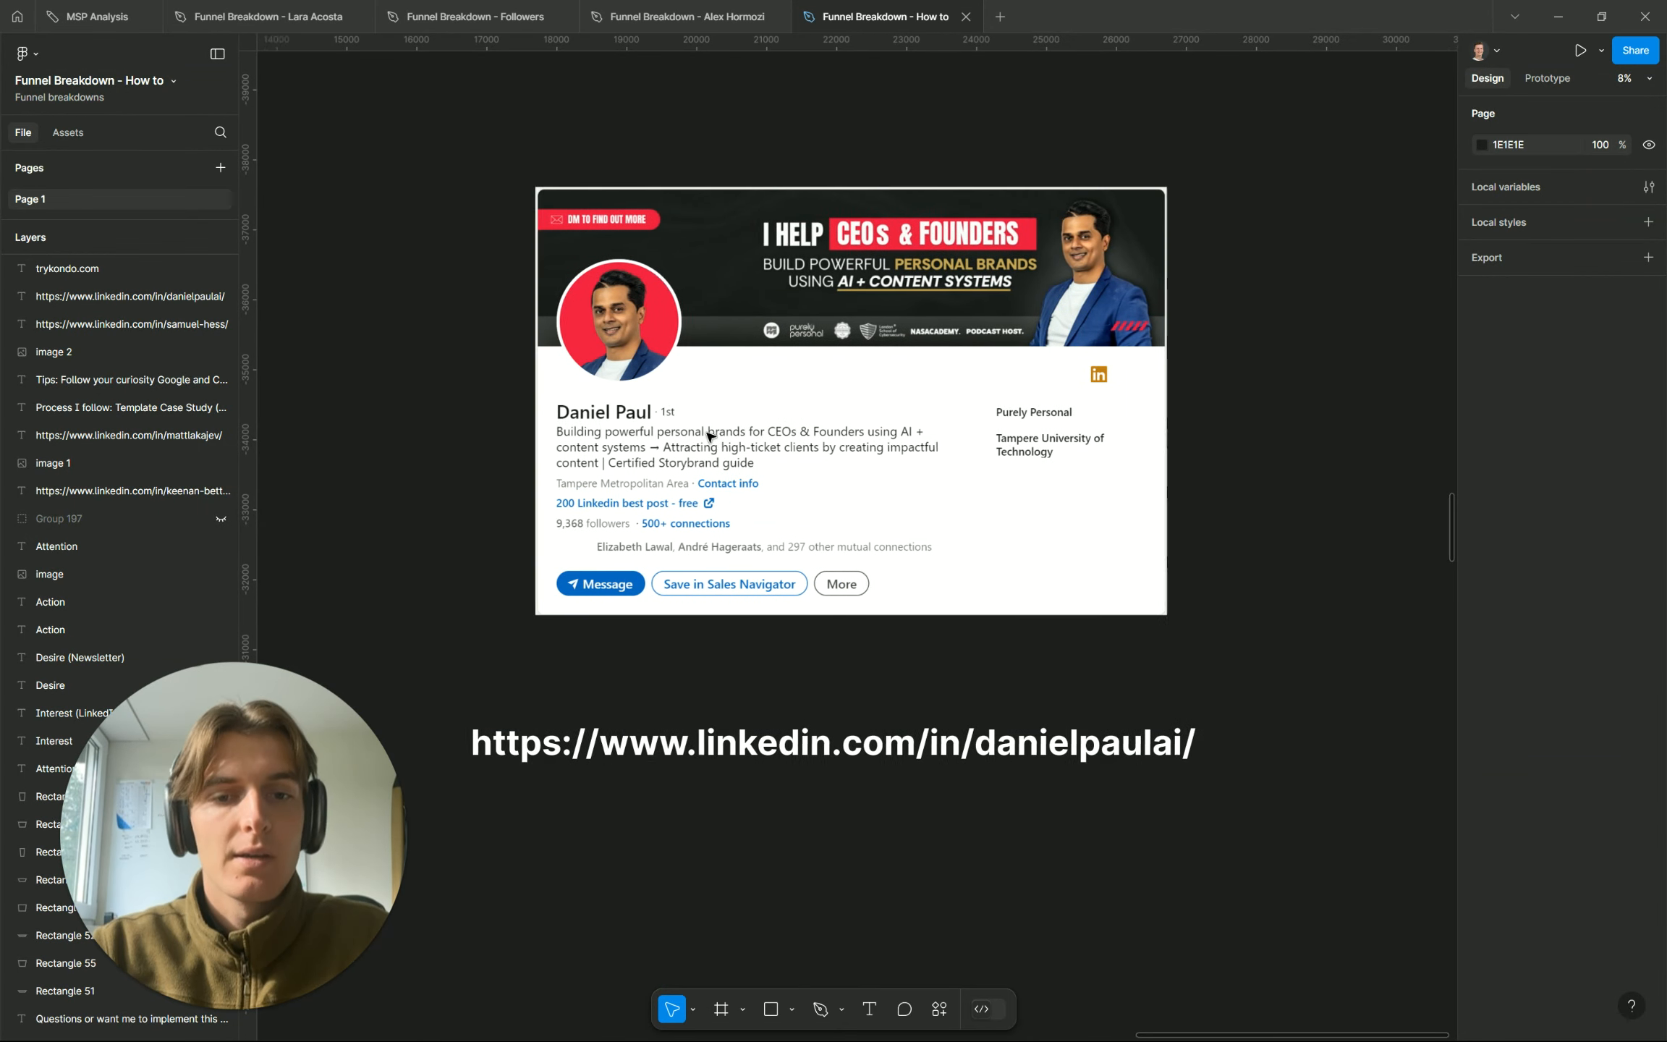
# Select the full LinkedIn link text beneath the CEO personal-branding creator's profile on the board
pyautogui.scroll(-4, 709, 436)
pyautogui.hscroll(-13, 708, 435)
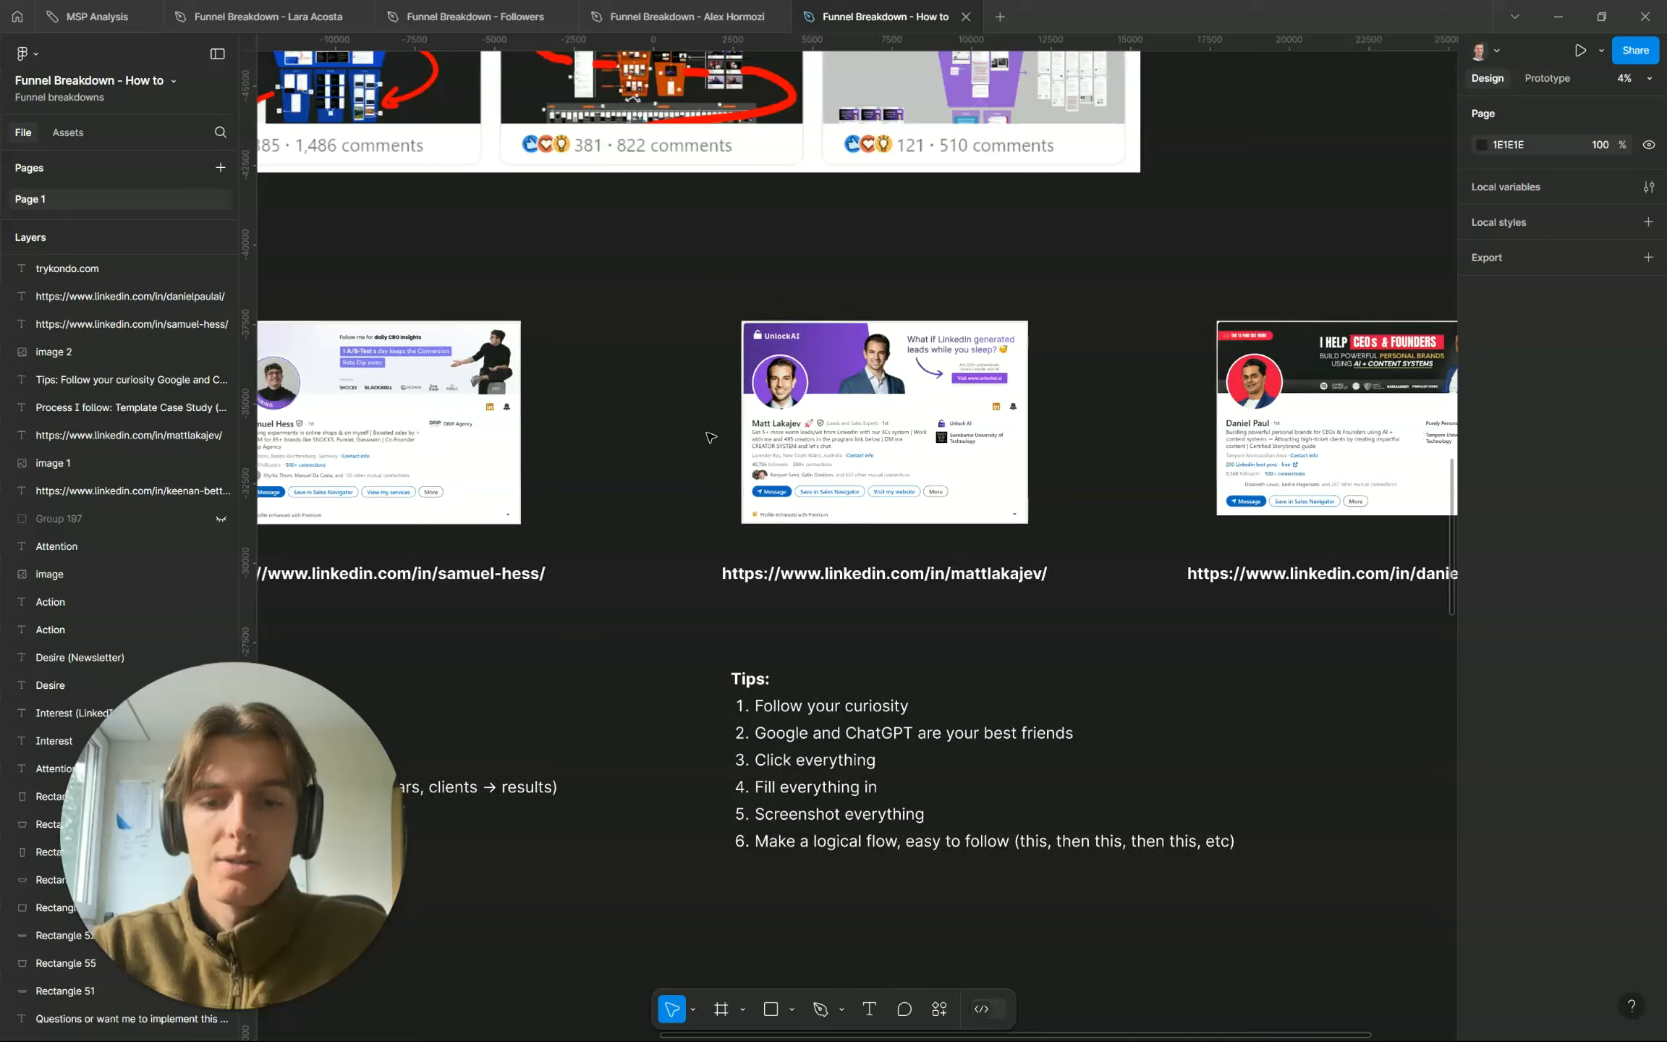
pyautogui.hscroll(9, 709, 435)
pyautogui.doubleClick(1002, 573)
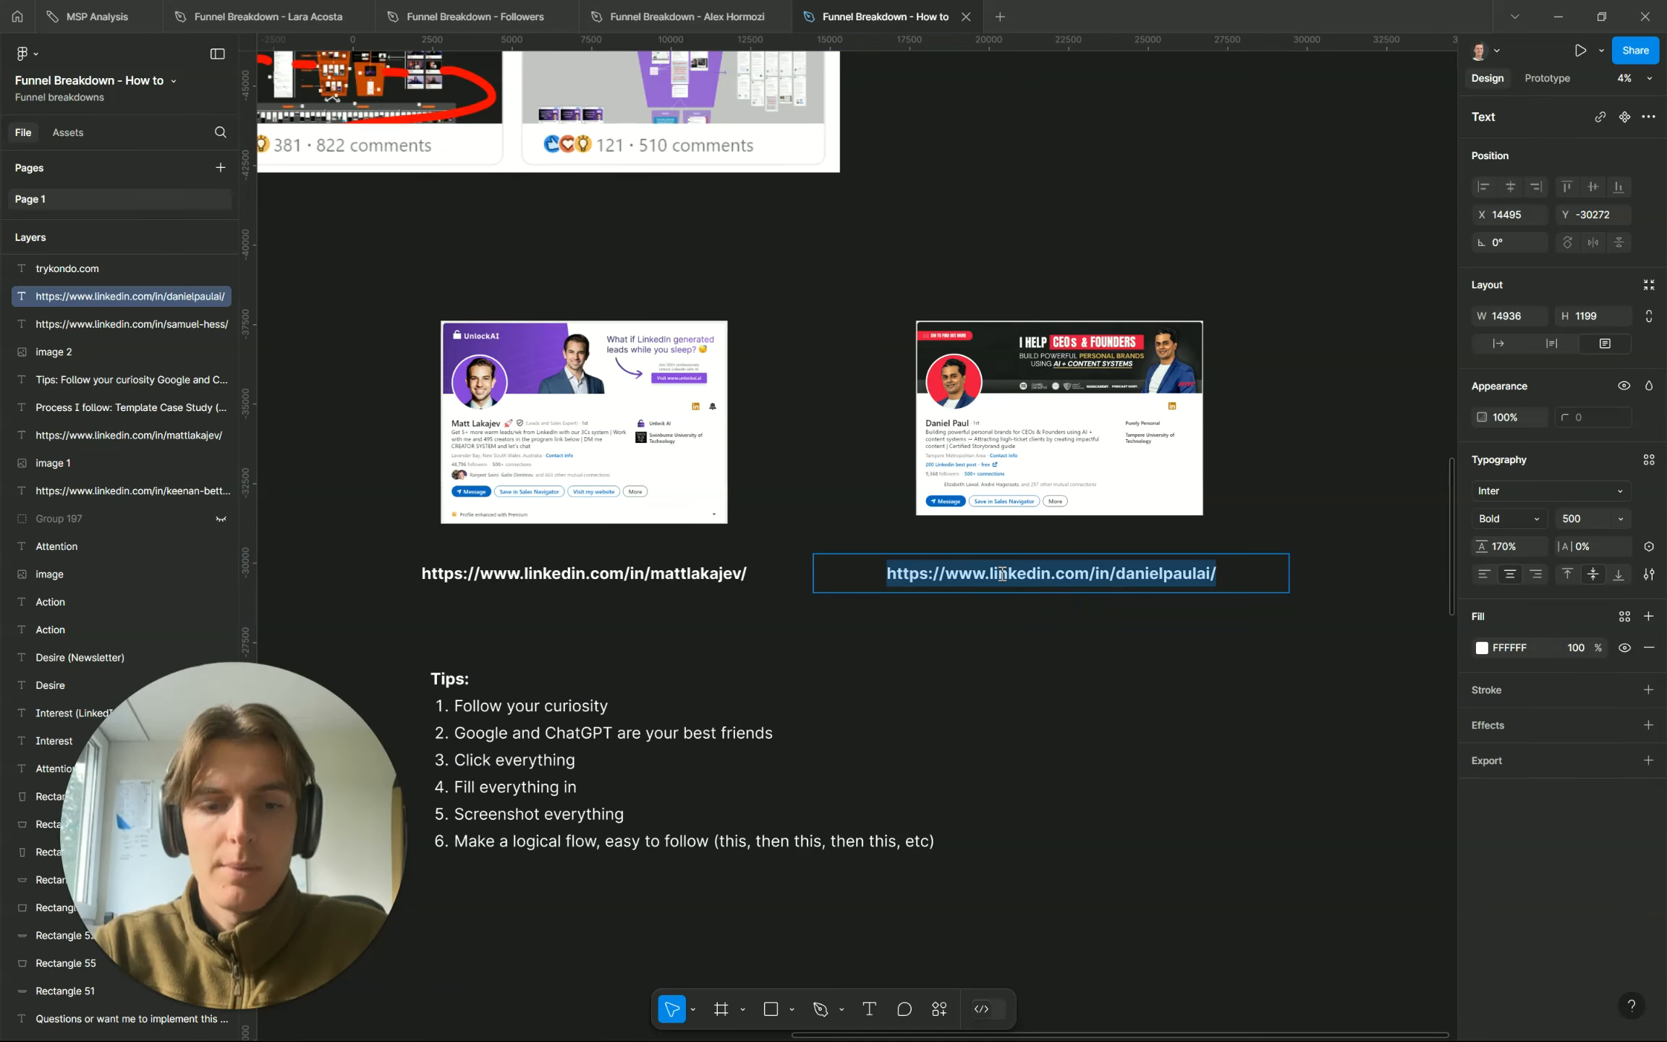
# Switch to Chrome and open the CEO personal-branding creator's LinkedIn profile link in a new tab
pyautogui.hotkey('alt', 'Tab')
pyautogui.hotkey('alt', 'Tab')
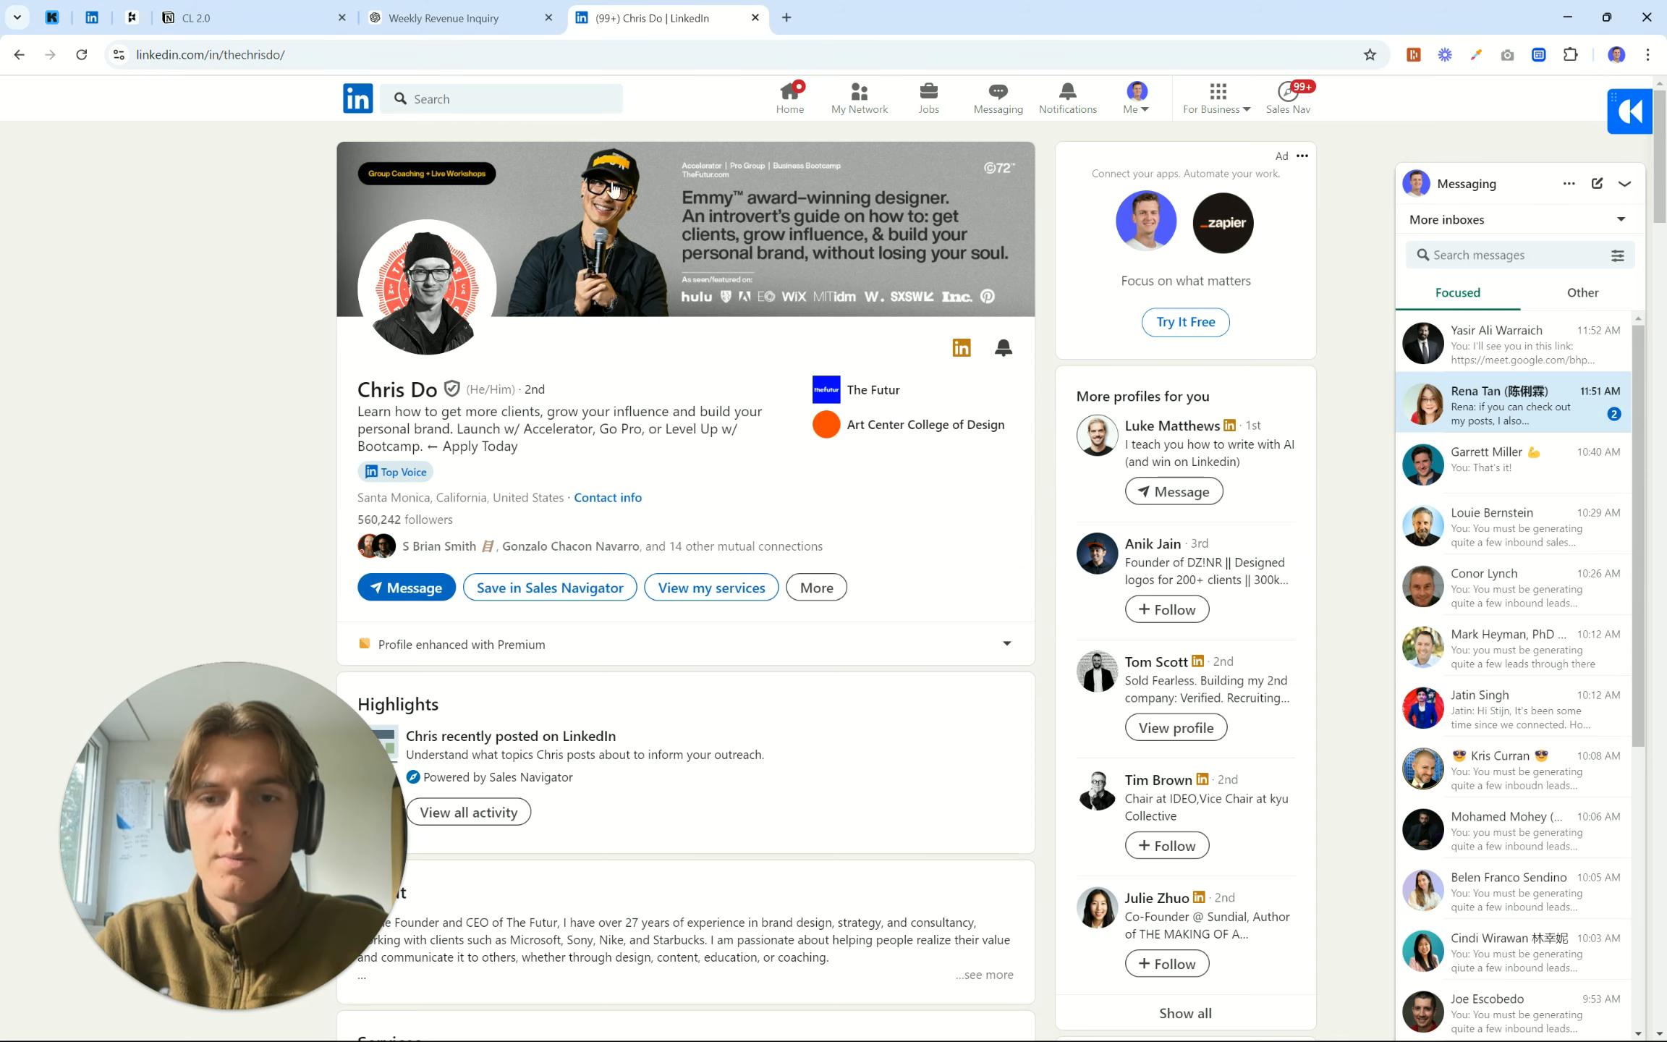
pyautogui.click(786, 18)
pyautogui.write('linkedin.com/in/danielpaulai/')
pyautogui.press('Return')
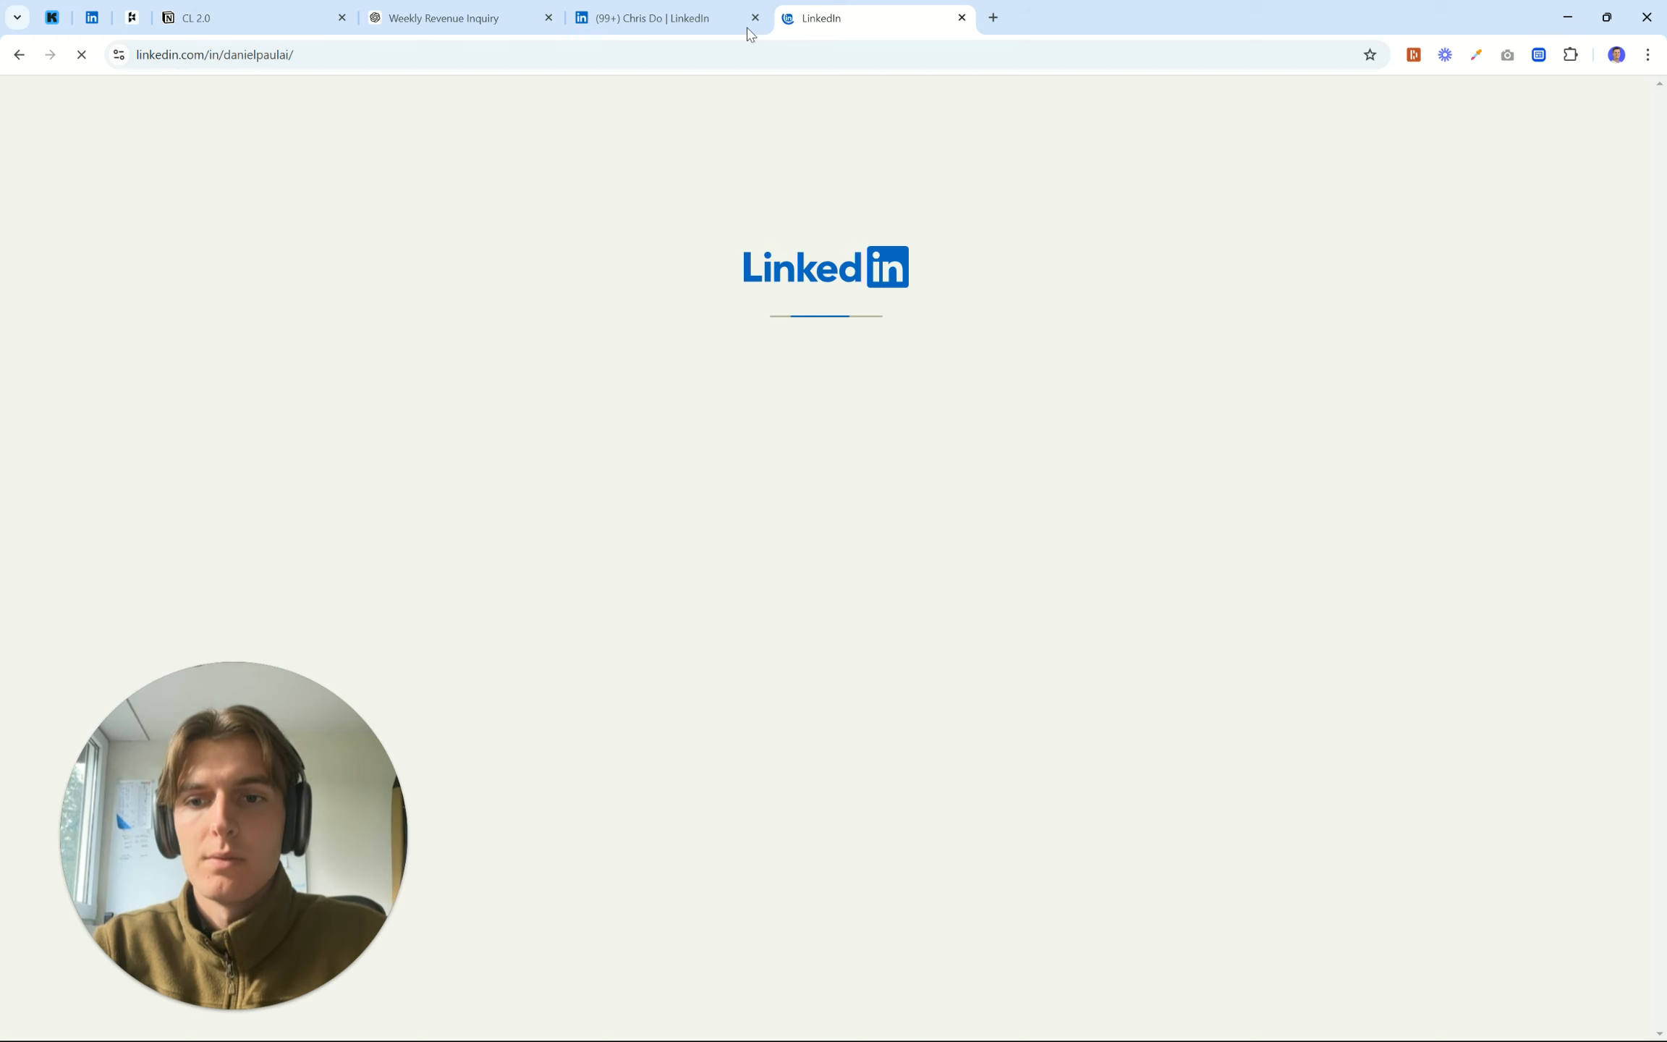
pyautogui.click(700, 16)
pyautogui.click(858, 16)
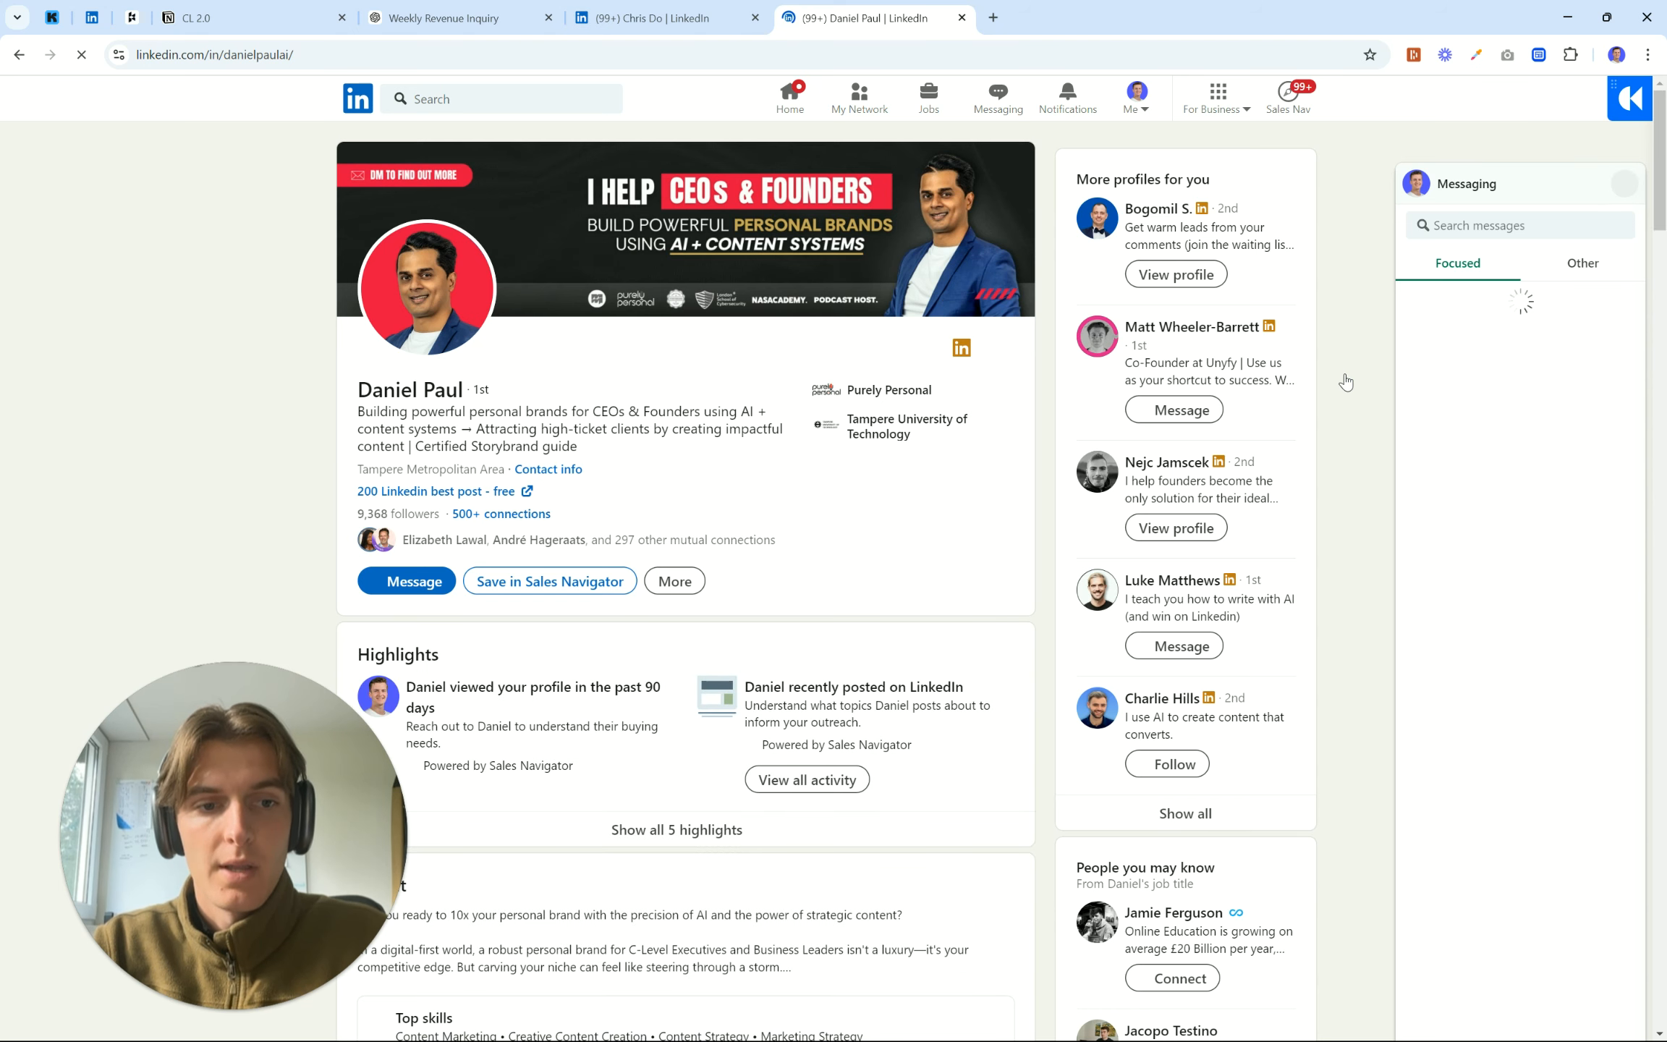
# Find the reposted "I spent 124 hours breaking down the Business Strategy" post in the profile's activity and open it
pyautogui.scroll(-15, 1345, 382)
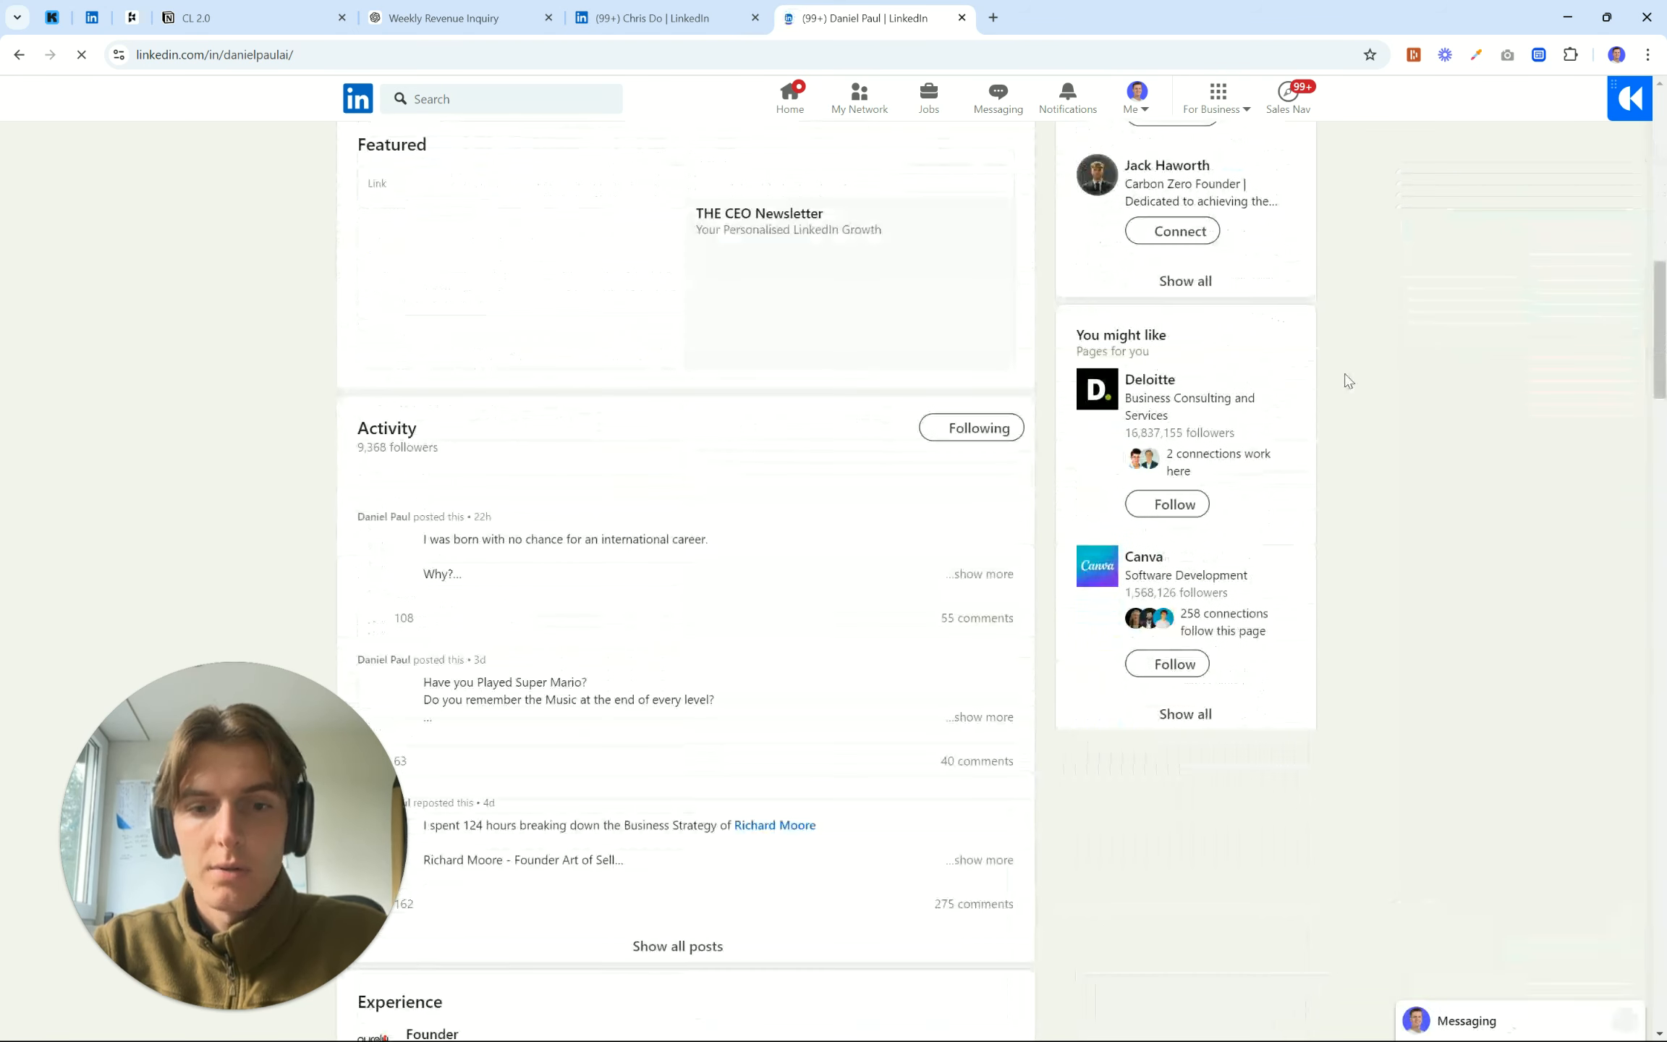
pyautogui.scroll(-4, 1347, 380)
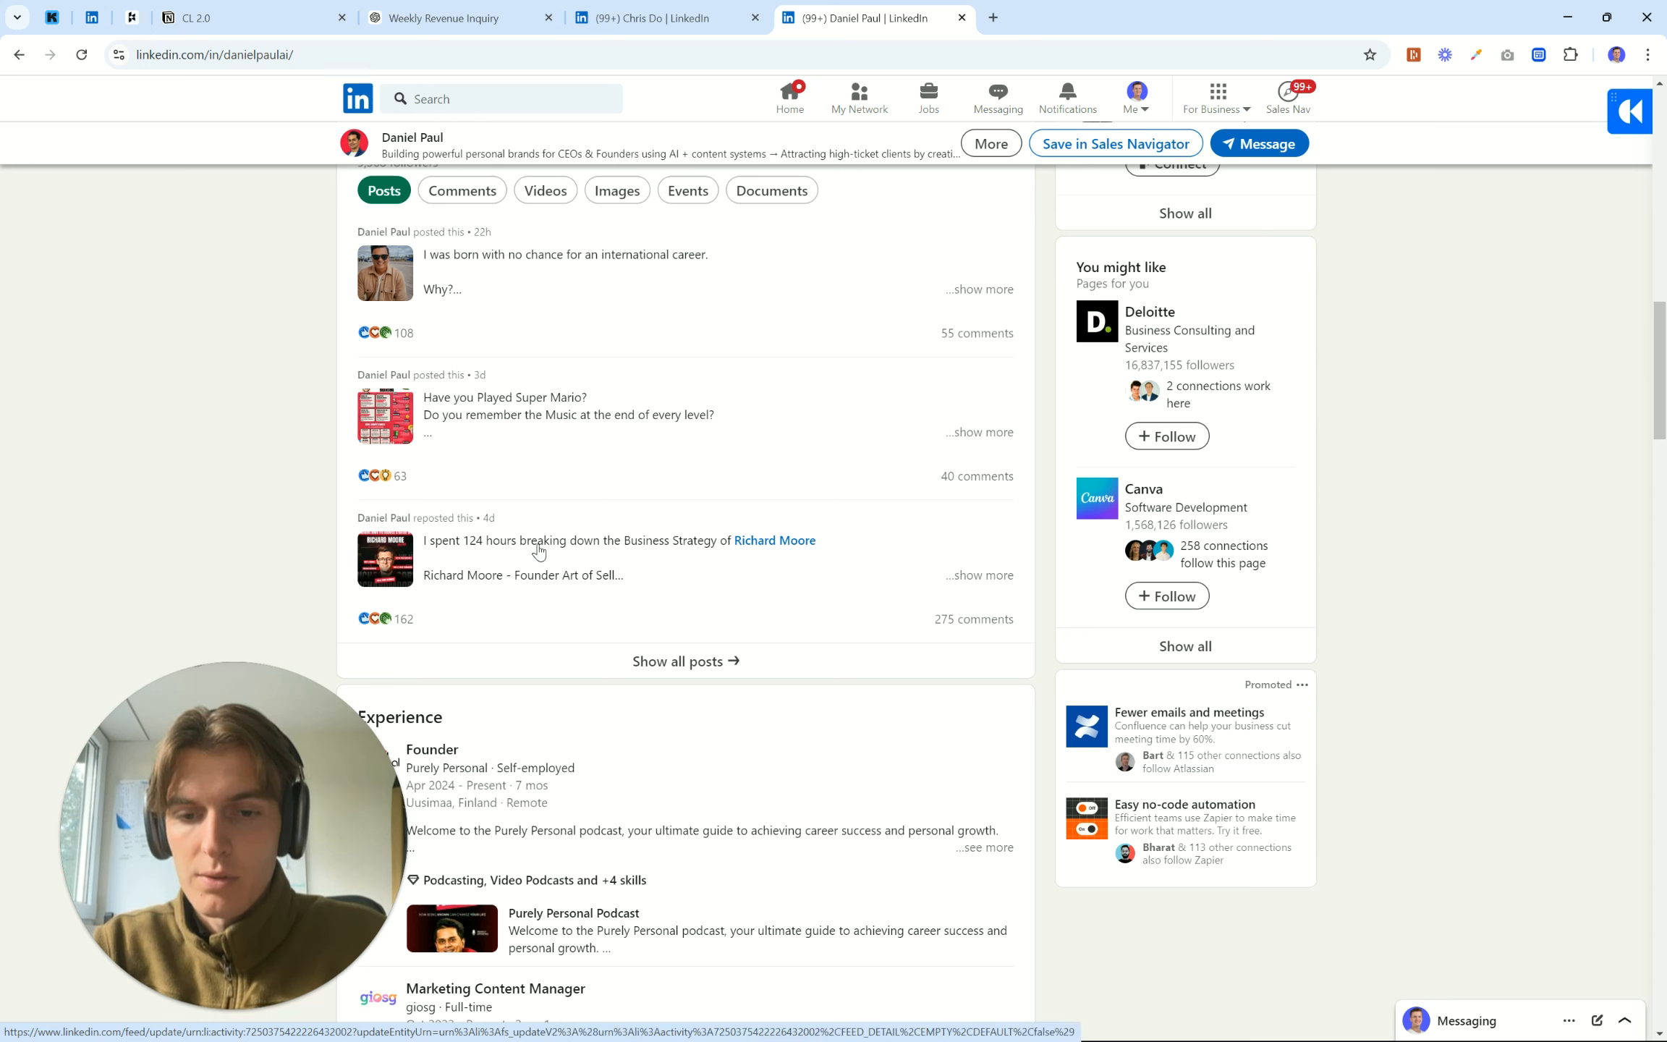
pyautogui.click(687, 558)
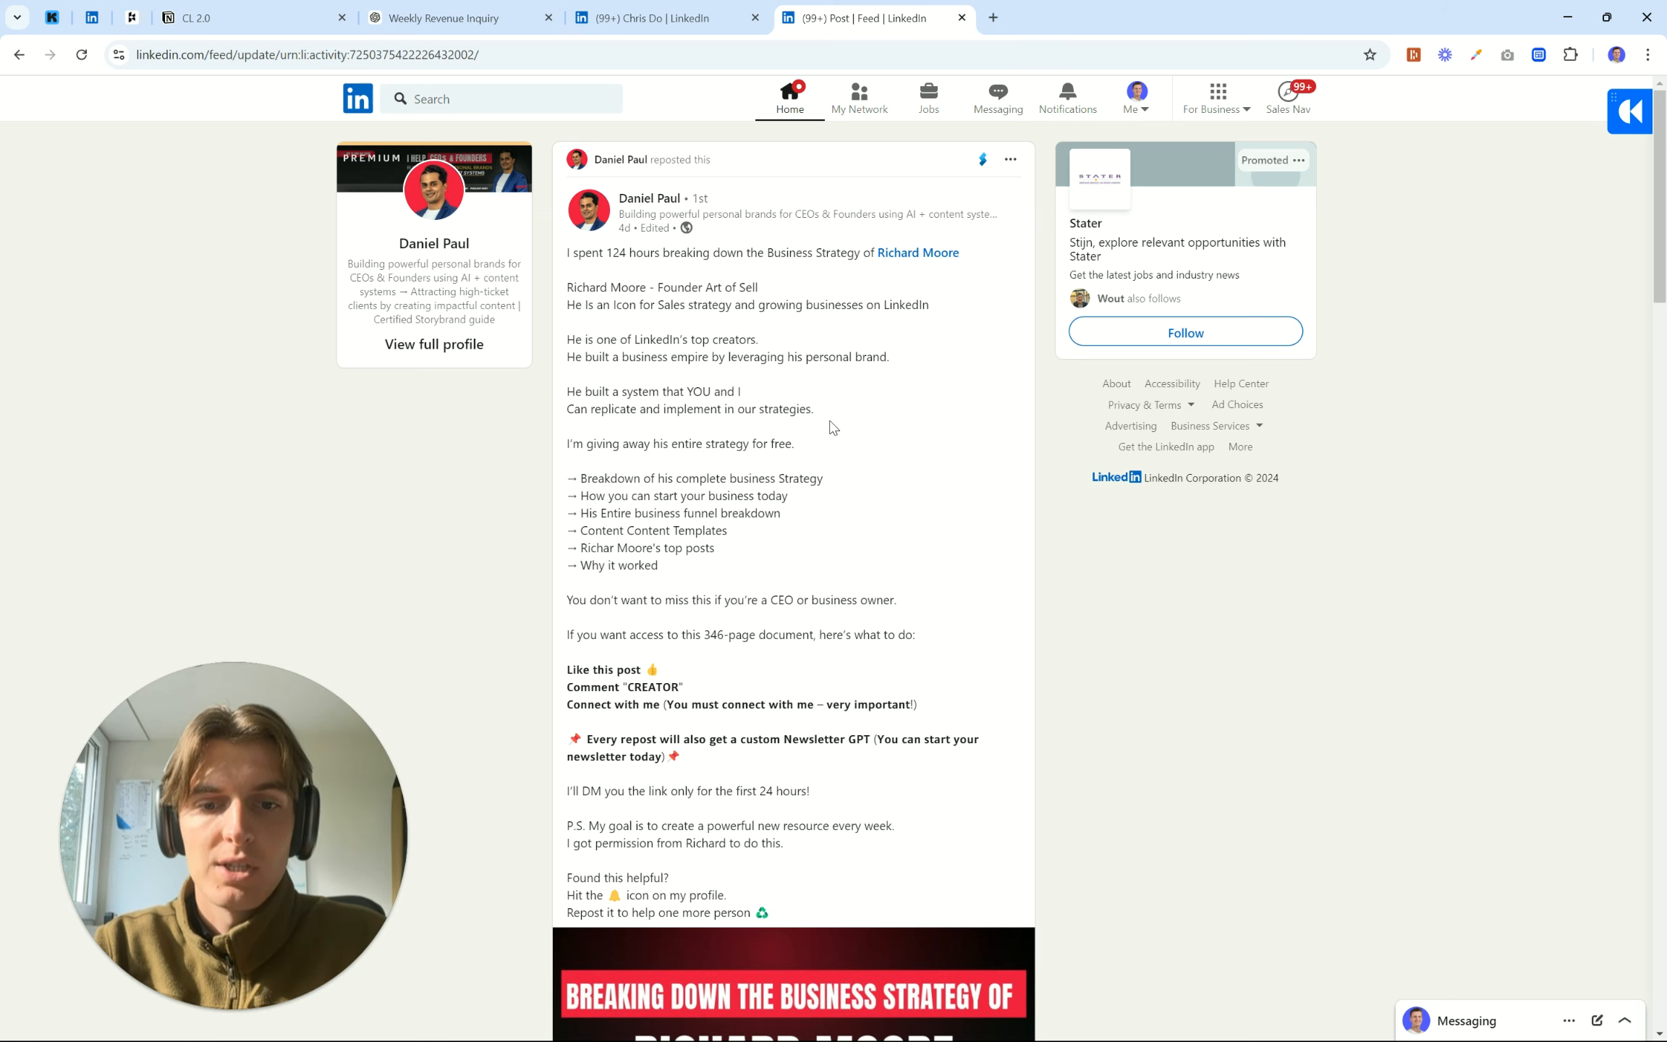
# Read the opening lines of the post, including the "He built a system that YOU and I" passage
pyautogui.moveTo(833, 426); pyautogui.dragTo(561, 391)
pyautogui.click(560, 391)
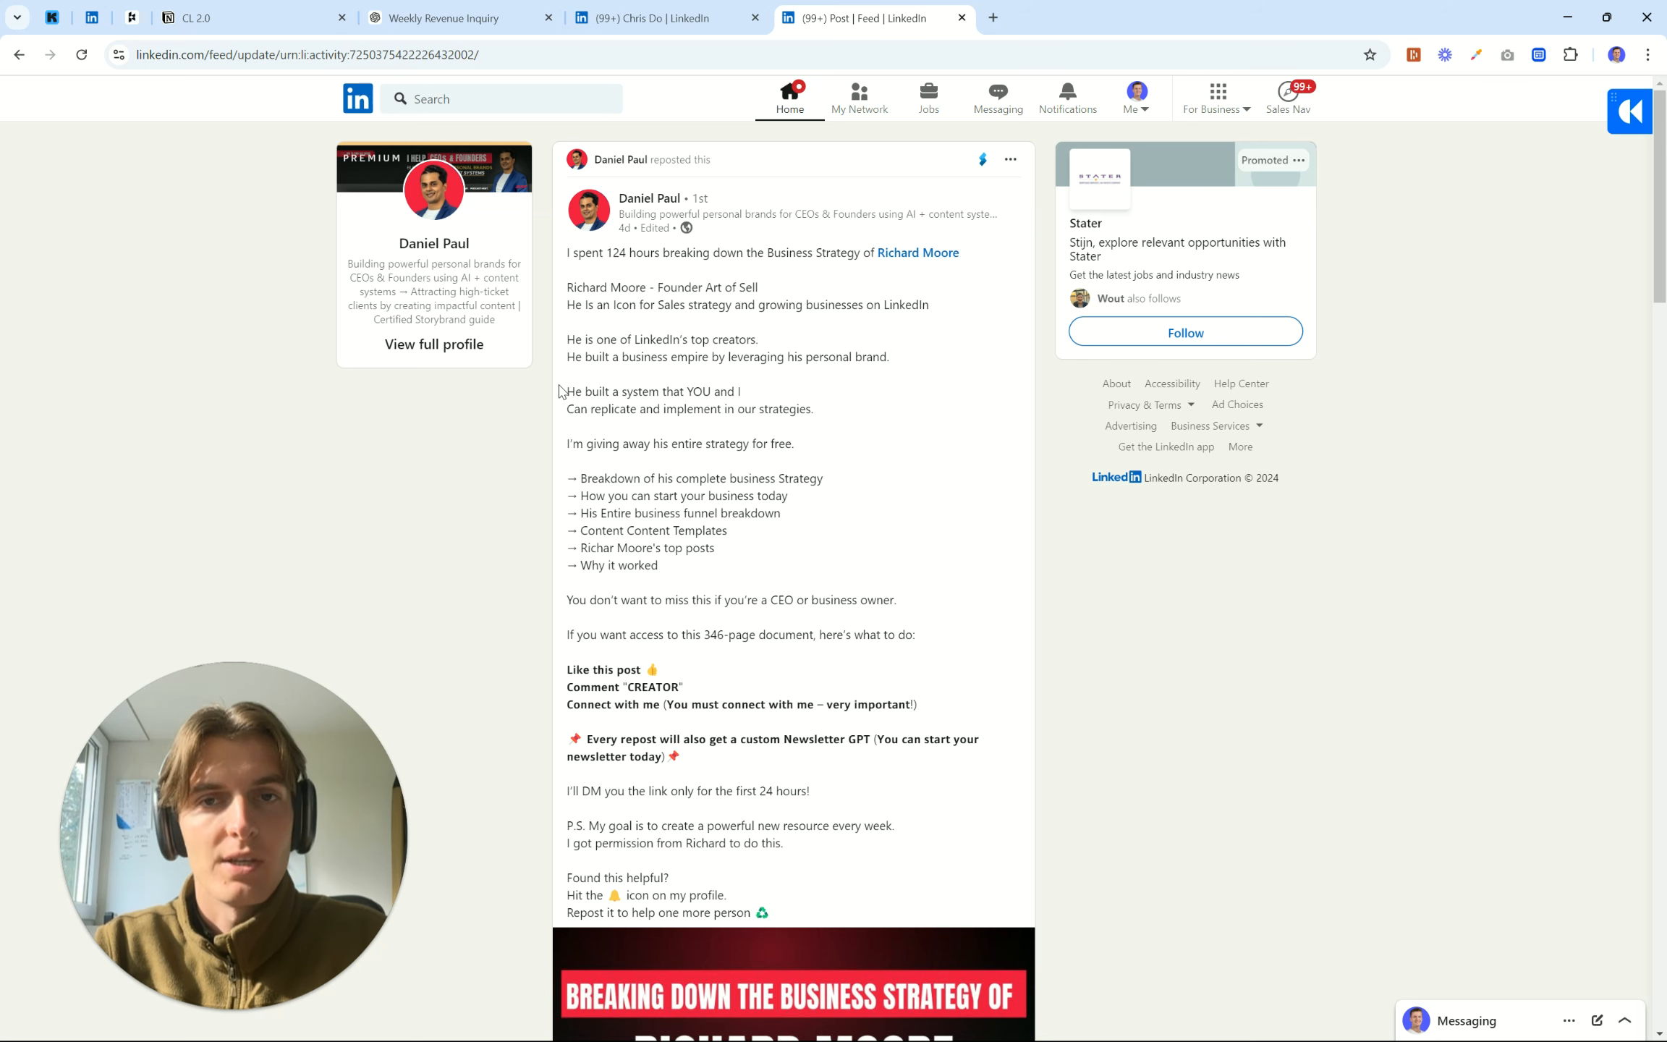
pyautogui.scroll(-1, 643, 331)
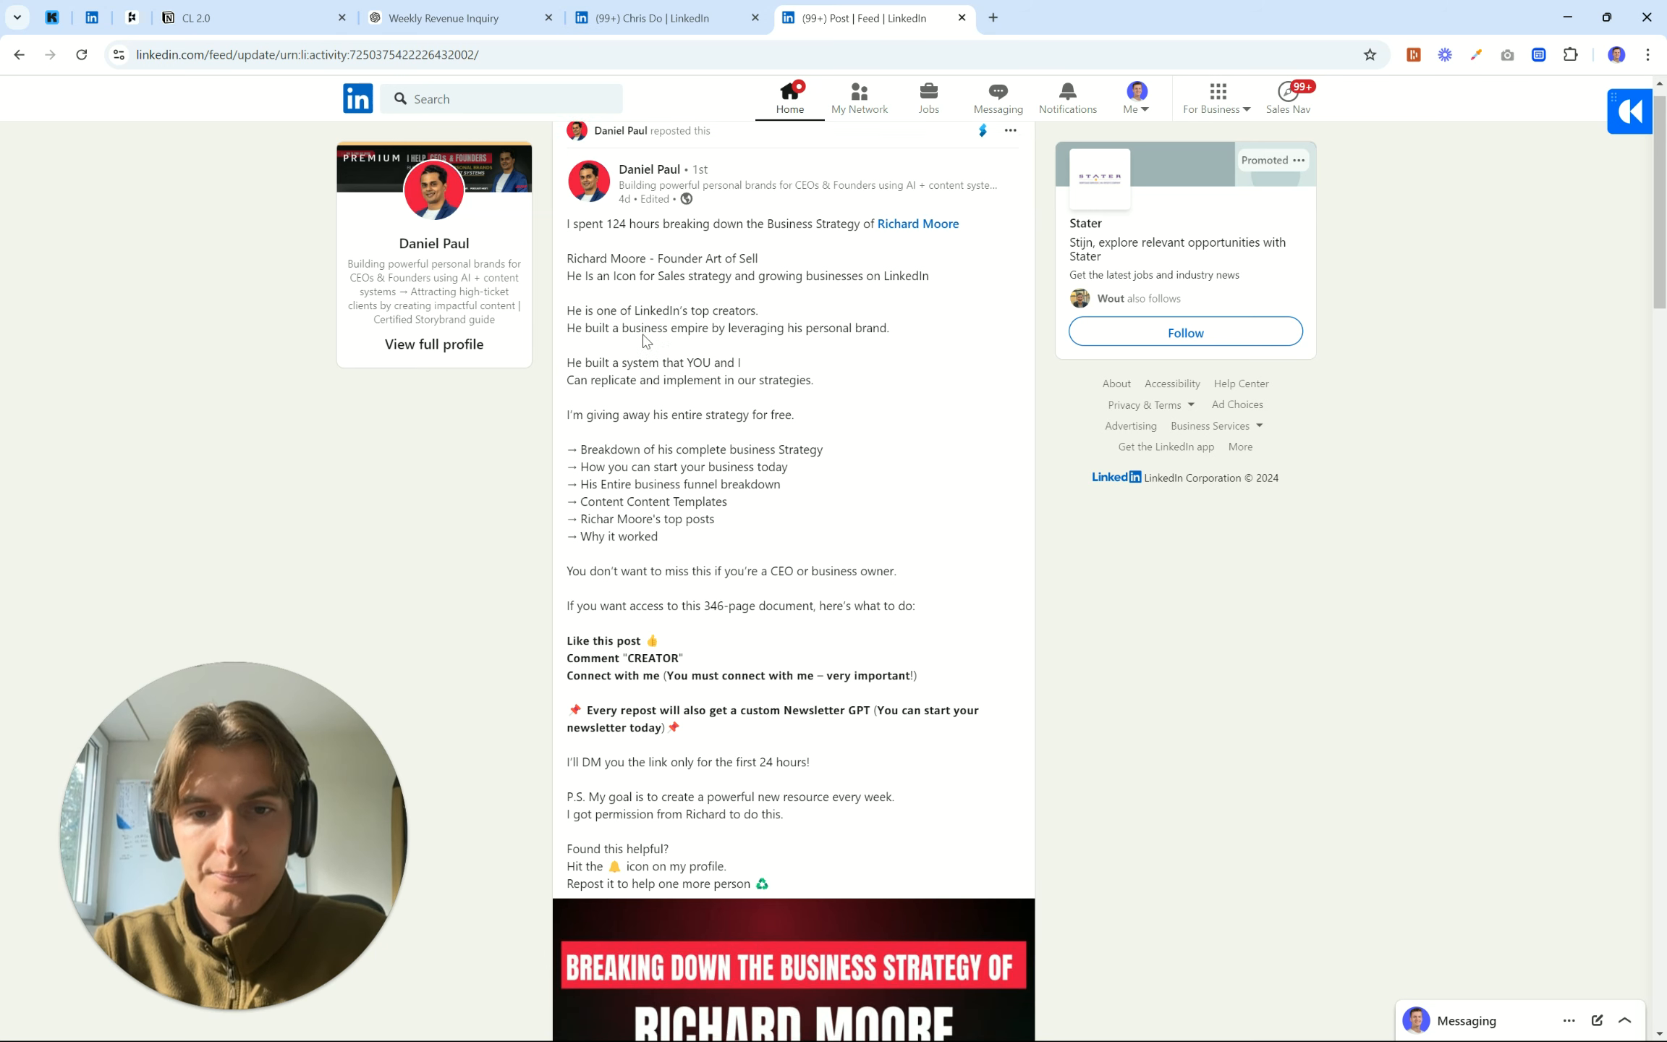
pyautogui.scroll(-1, 623, 237)
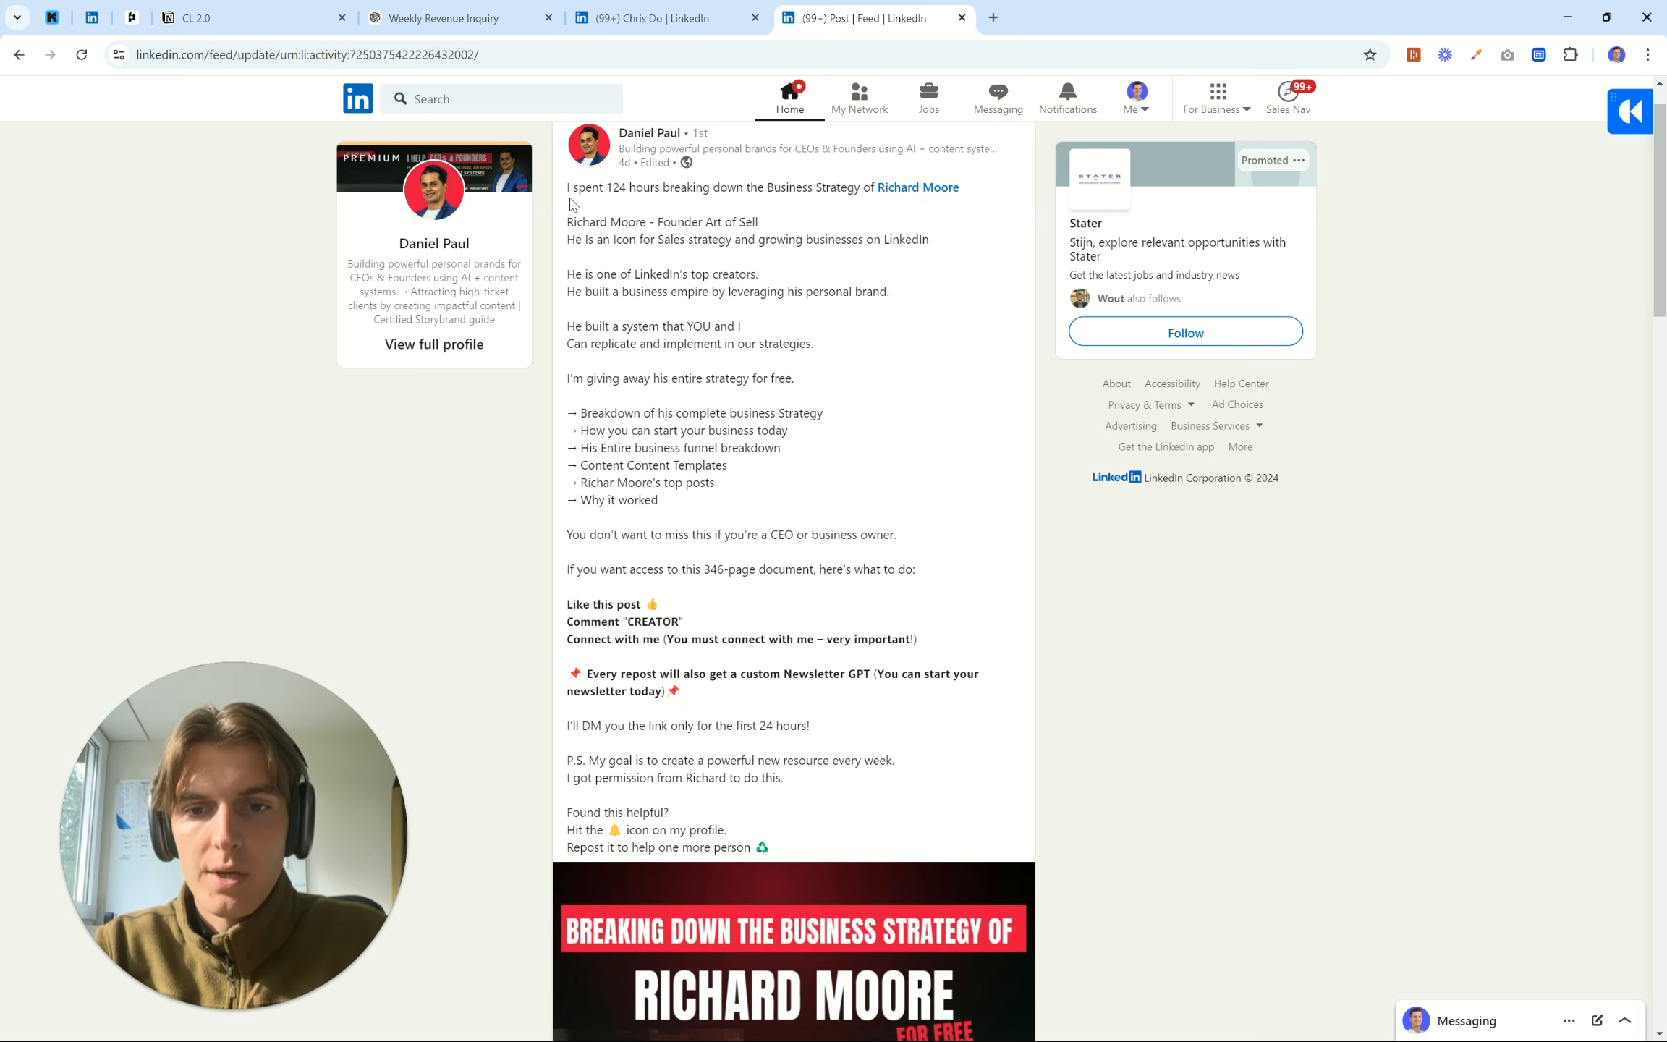
# Highlight the post body from its opening line through "You don't want to miss this if you're a CEO or business owner." while reading it
pyautogui.moveTo(570, 203); pyautogui.dragTo(822, 496)
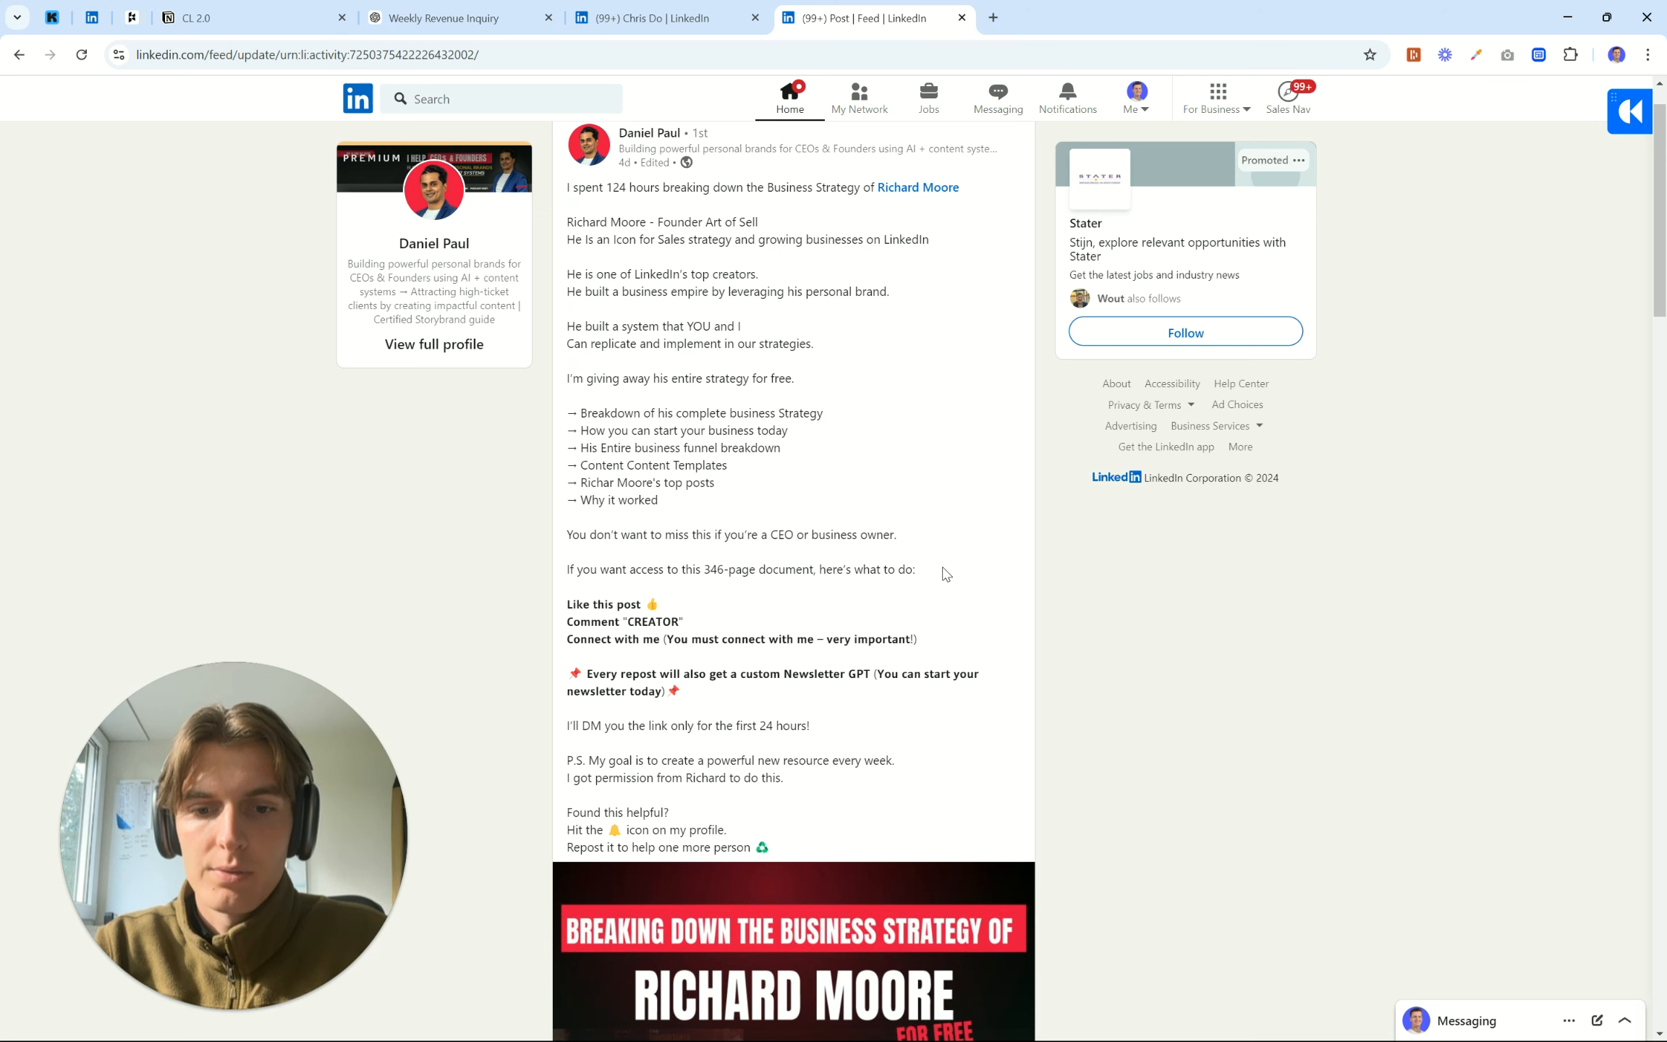
pyautogui.moveTo(945, 573)
pyautogui.mouseDown()
pyautogui.moveTo(700, 396)
pyautogui.moveTo(571, 189)
pyautogui.moveTo(954, 548)
pyautogui.mouseUp()
pyautogui.click(590, 209)
pyautogui.rightClick(969, 563)
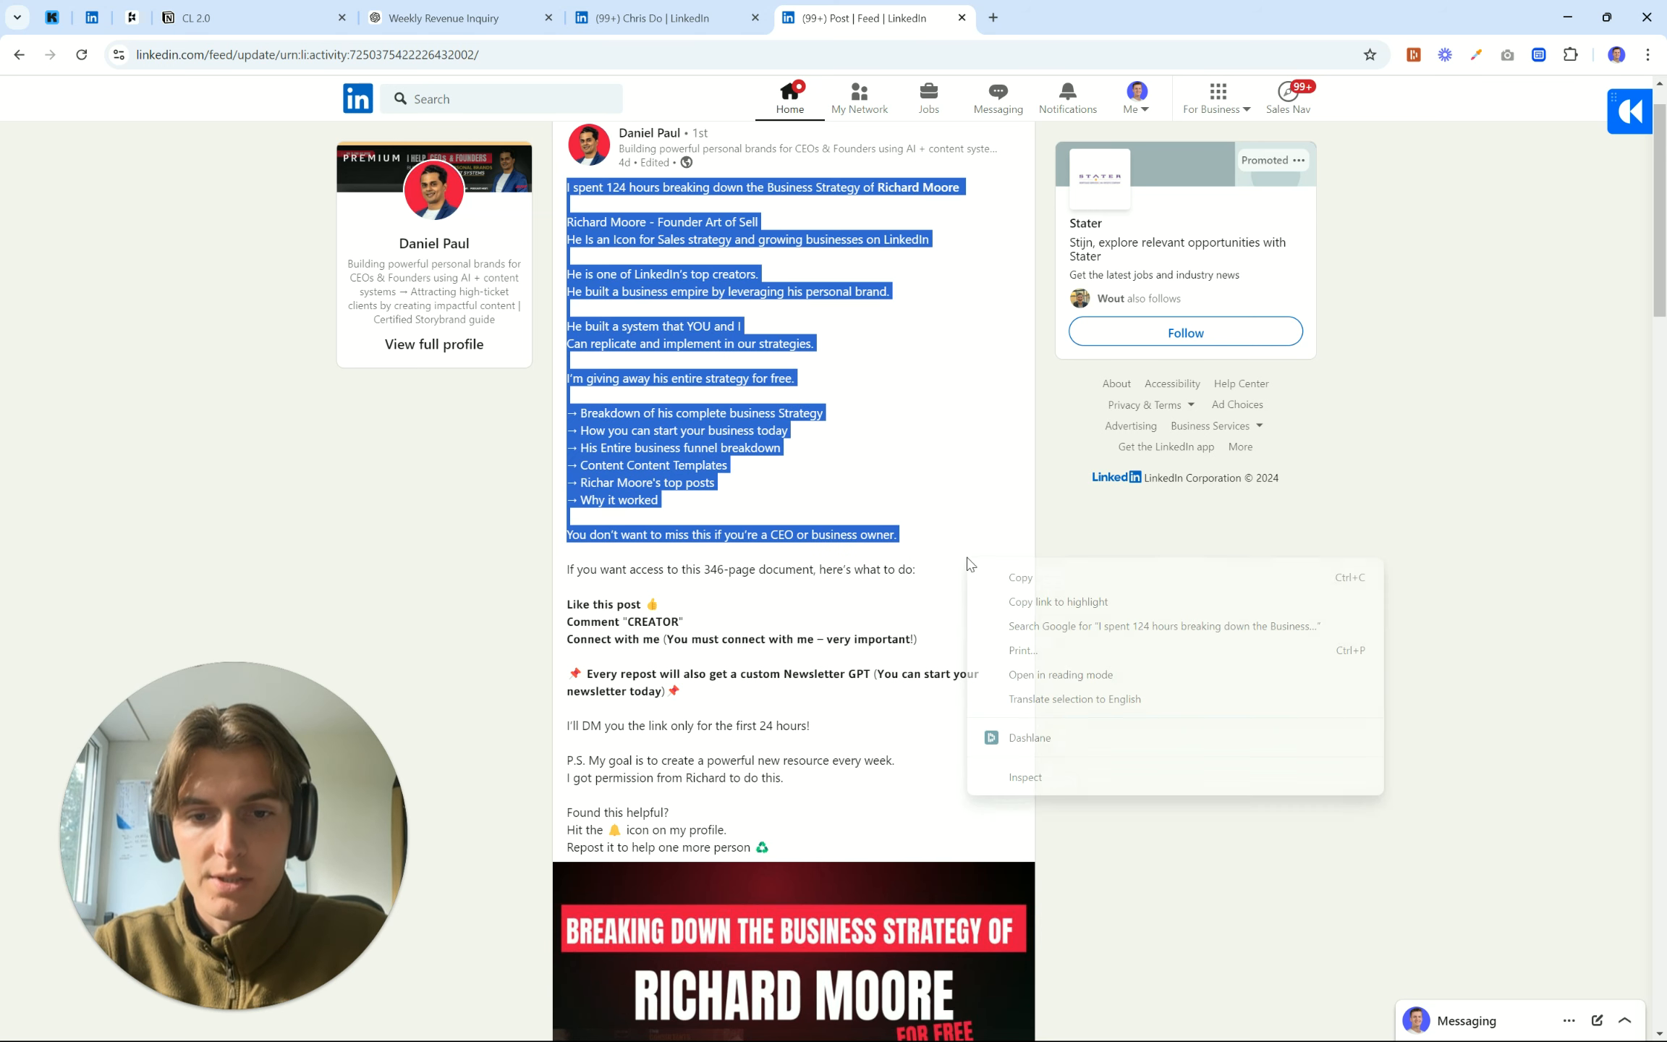
pyautogui.click(941, 539)
pyautogui.scroll(-1, 937, 521)
pyautogui.click(940, 516)
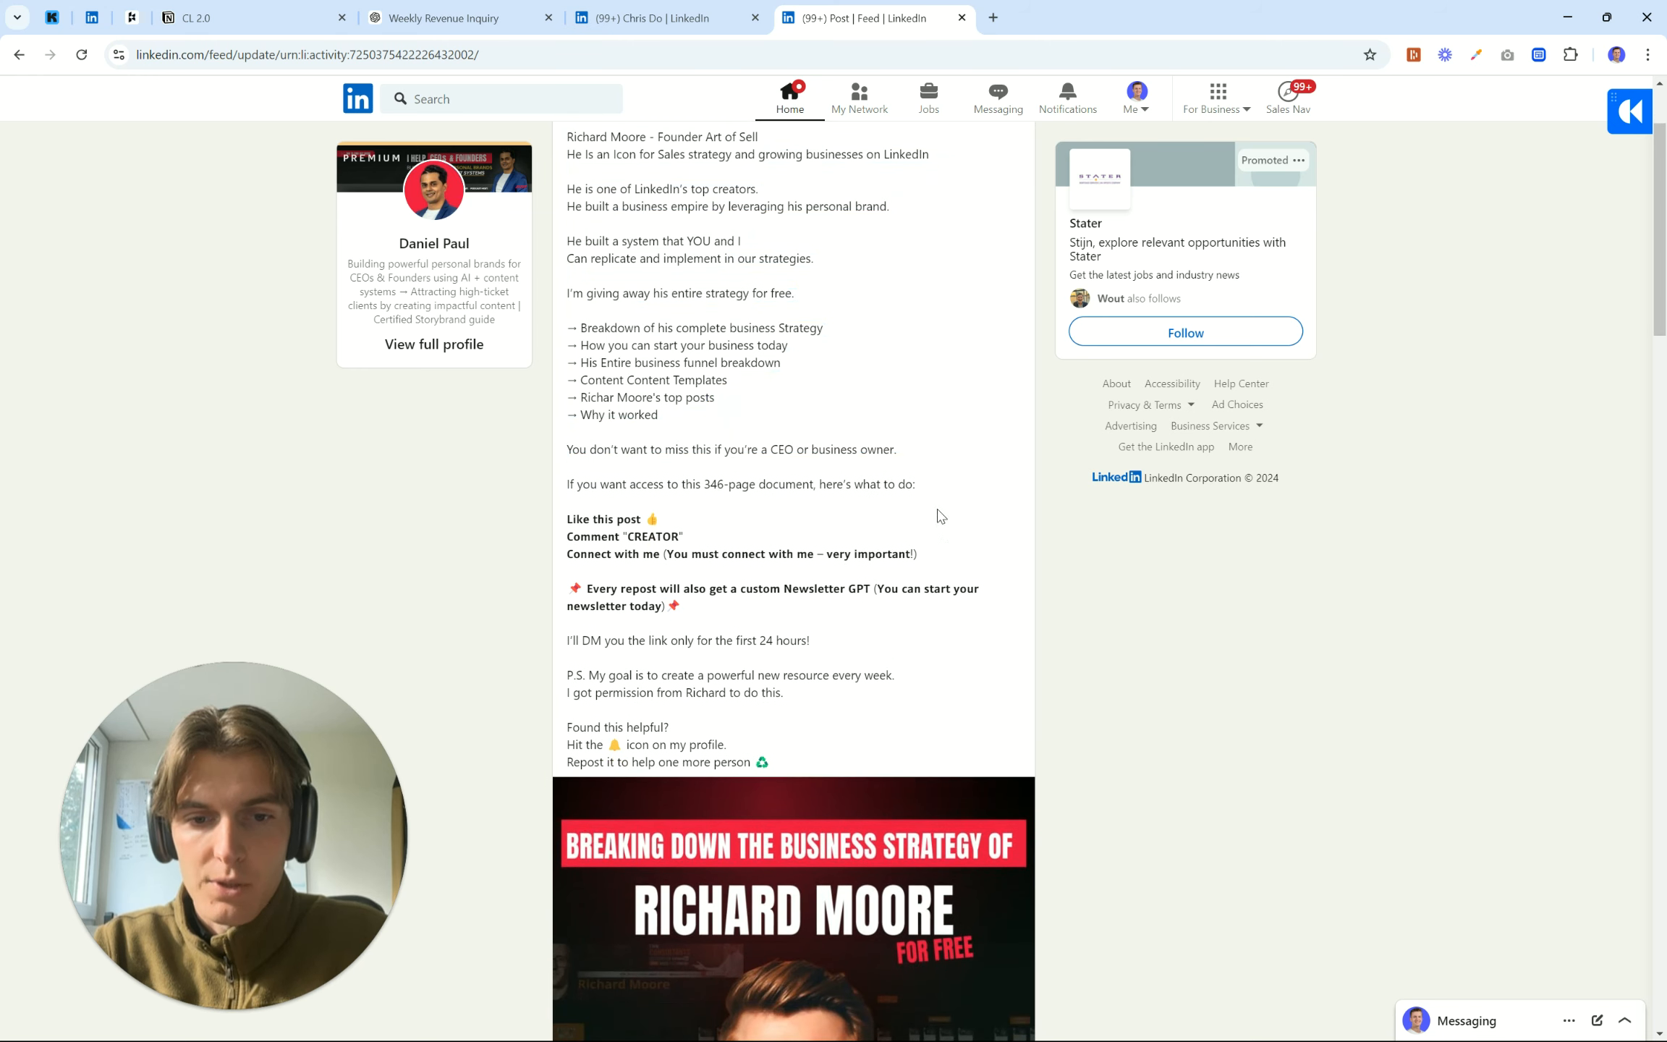
pyautogui.moveTo(933, 486); pyautogui.dragTo(867, 449)
pyautogui.moveTo(662, 254); pyautogui.dragTo(543, 118)
pyautogui.click(669, 237)
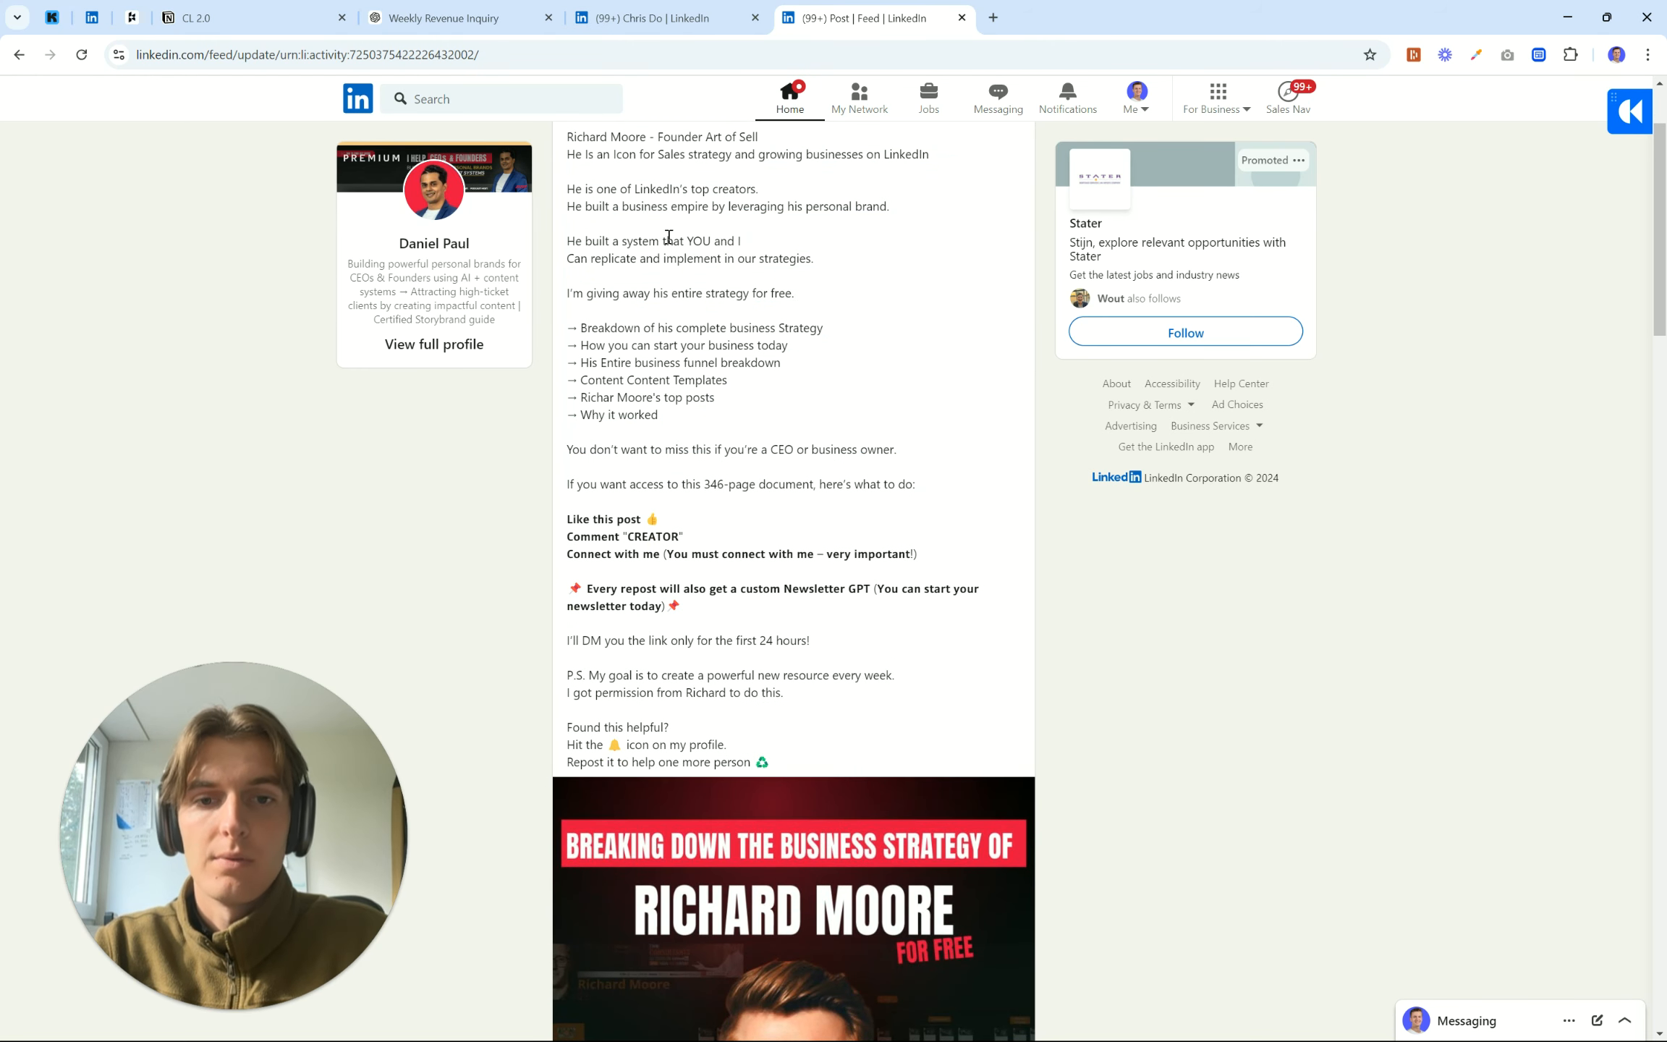
pyautogui.scroll(1, 669, 239)
pyautogui.scroll(-2, 669, 239)
pyautogui.scroll(1, 669, 240)
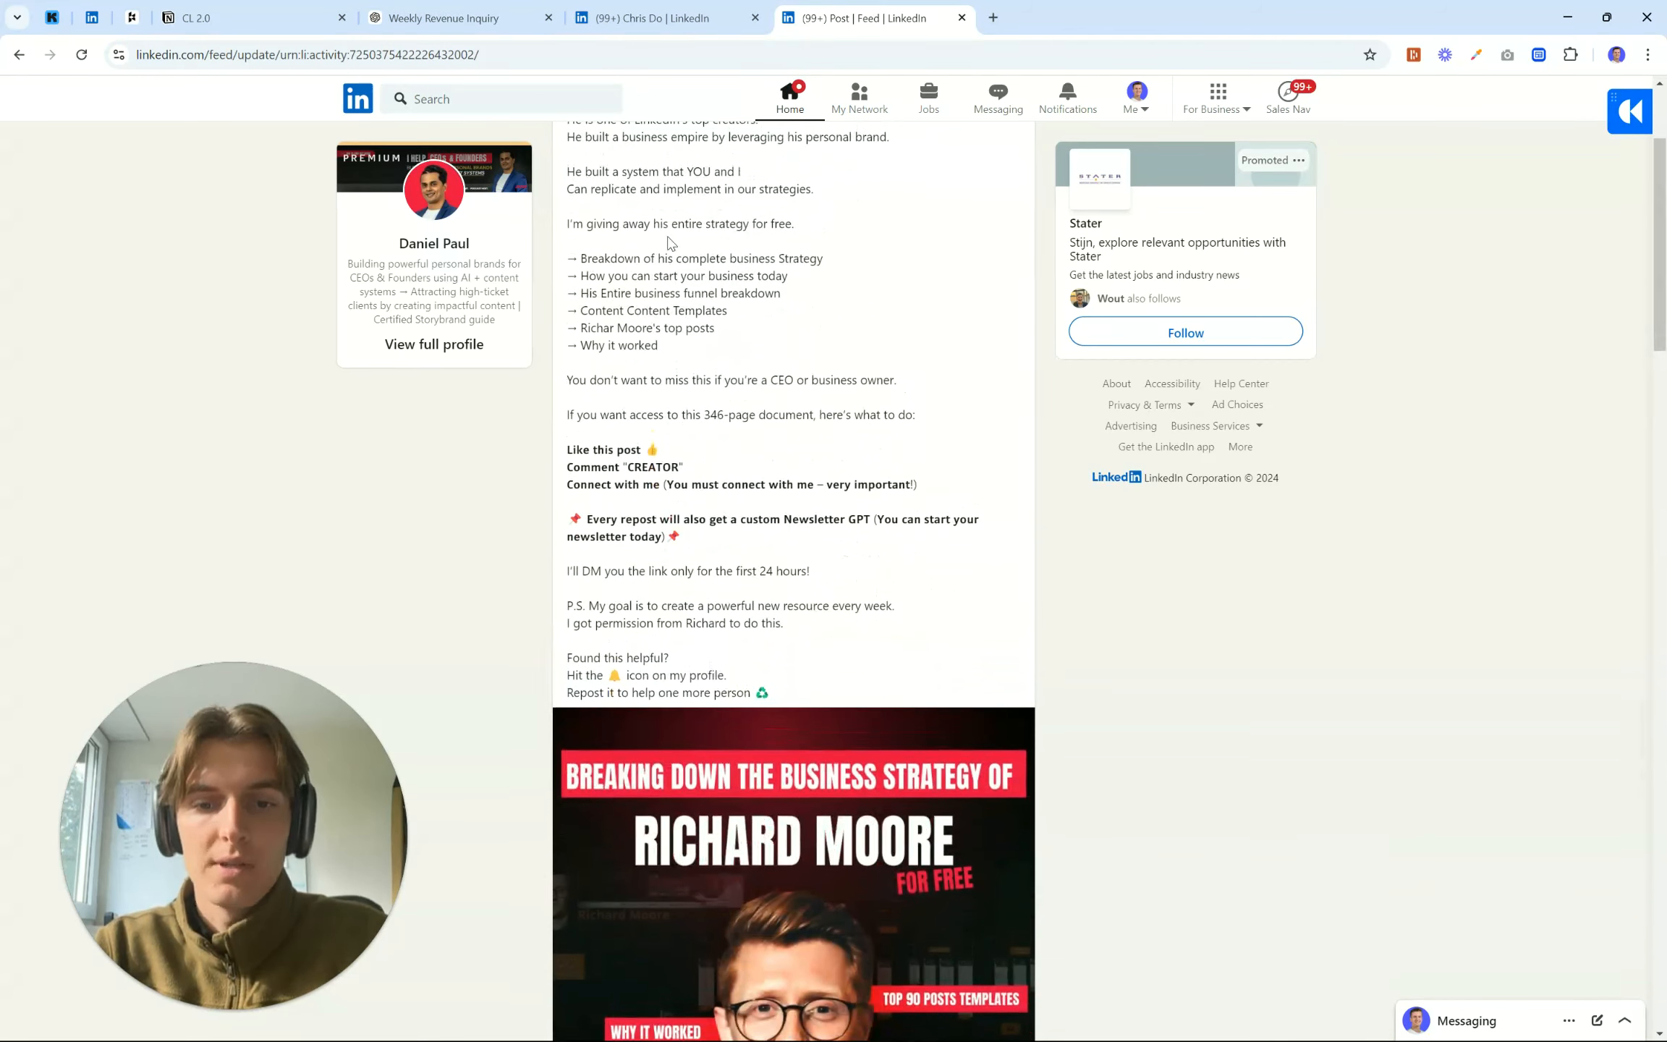
# Enlarge the call to action and highlight its like, comment "CREATOR" and "Connect with me" instructions, plus the words "very important"
pyautogui.scroll(5, 644, 449)
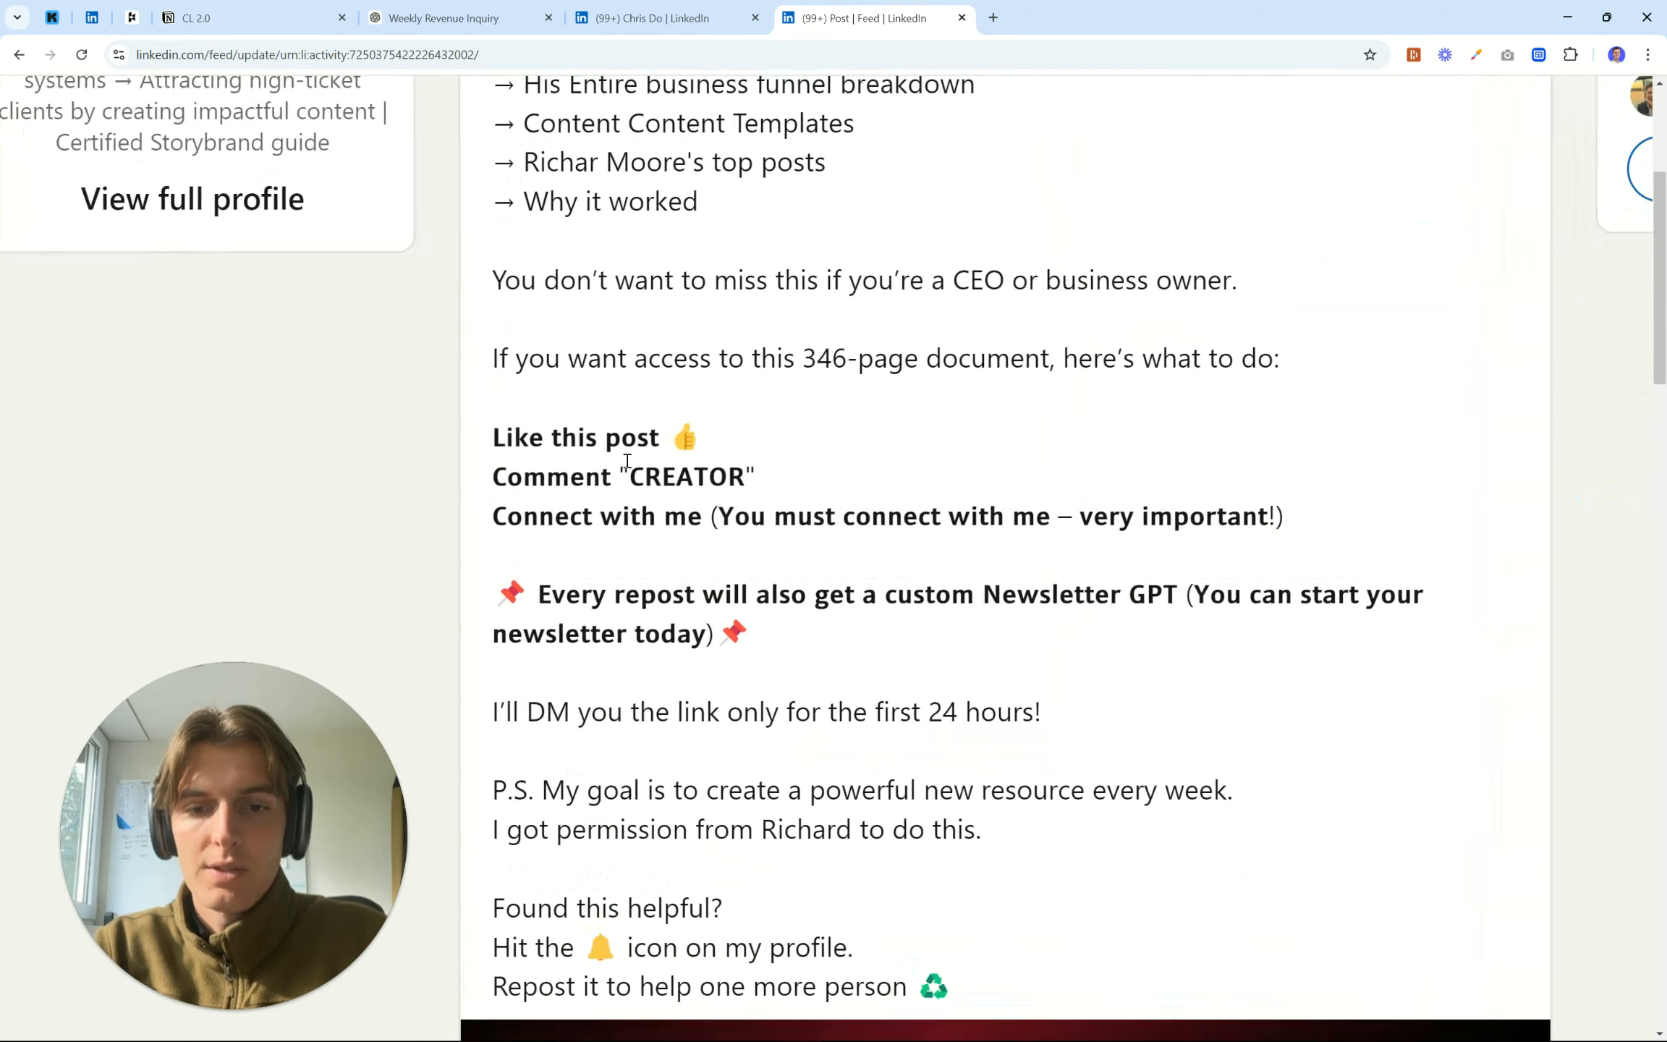
pyautogui.moveTo(507, 425); pyautogui.dragTo(836, 518)
pyautogui.rightClick(807, 522)
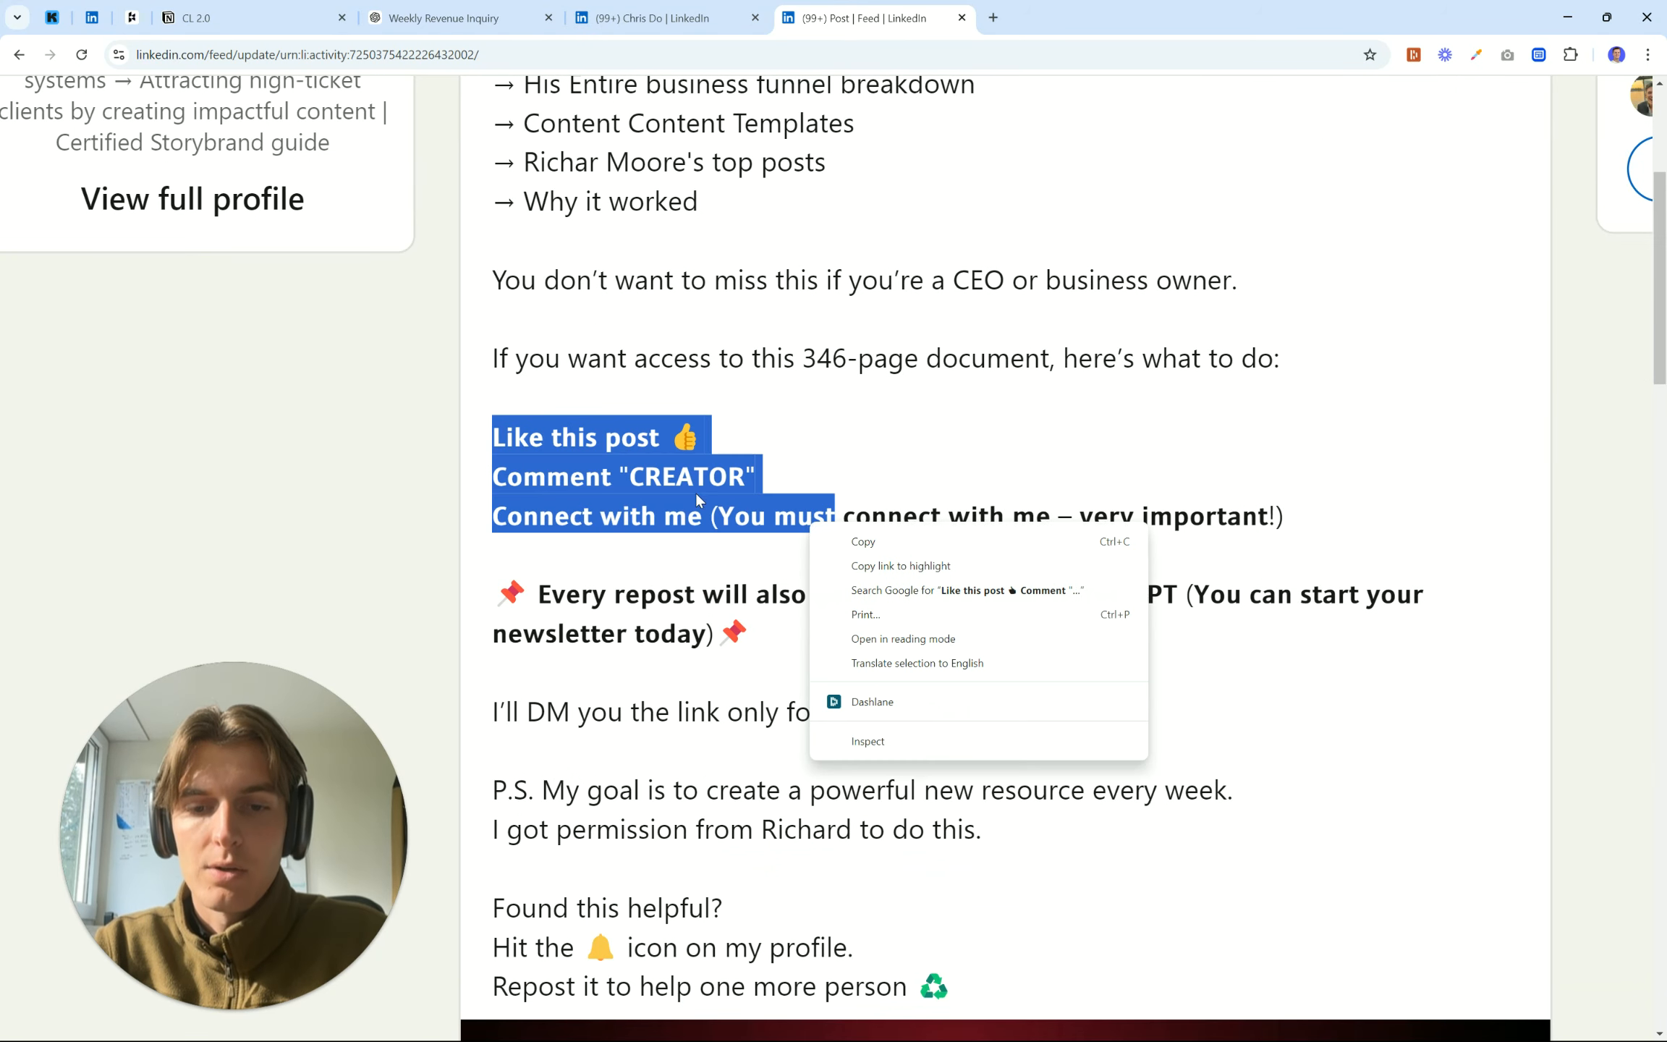
pyautogui.press('Escape')
pyautogui.doubleClick(683, 475)
pyautogui.doubleClick(558, 504)
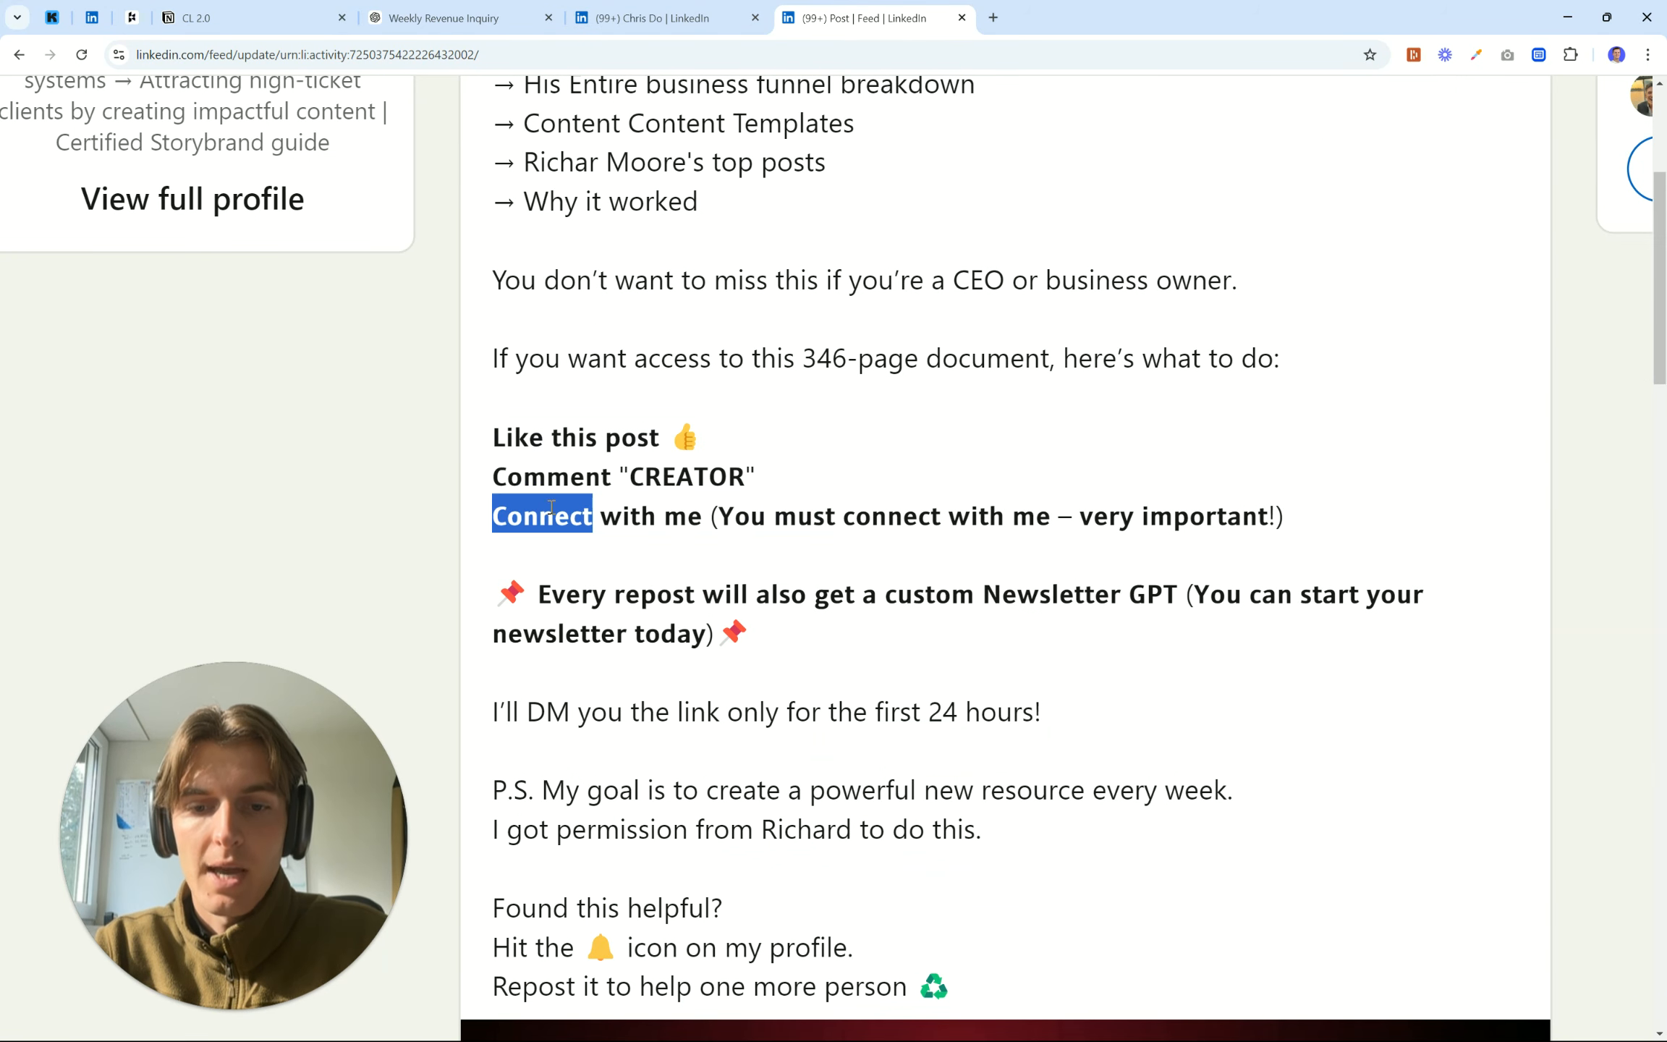
pyautogui.moveTo(559, 505); pyautogui.dragTo(689, 506)
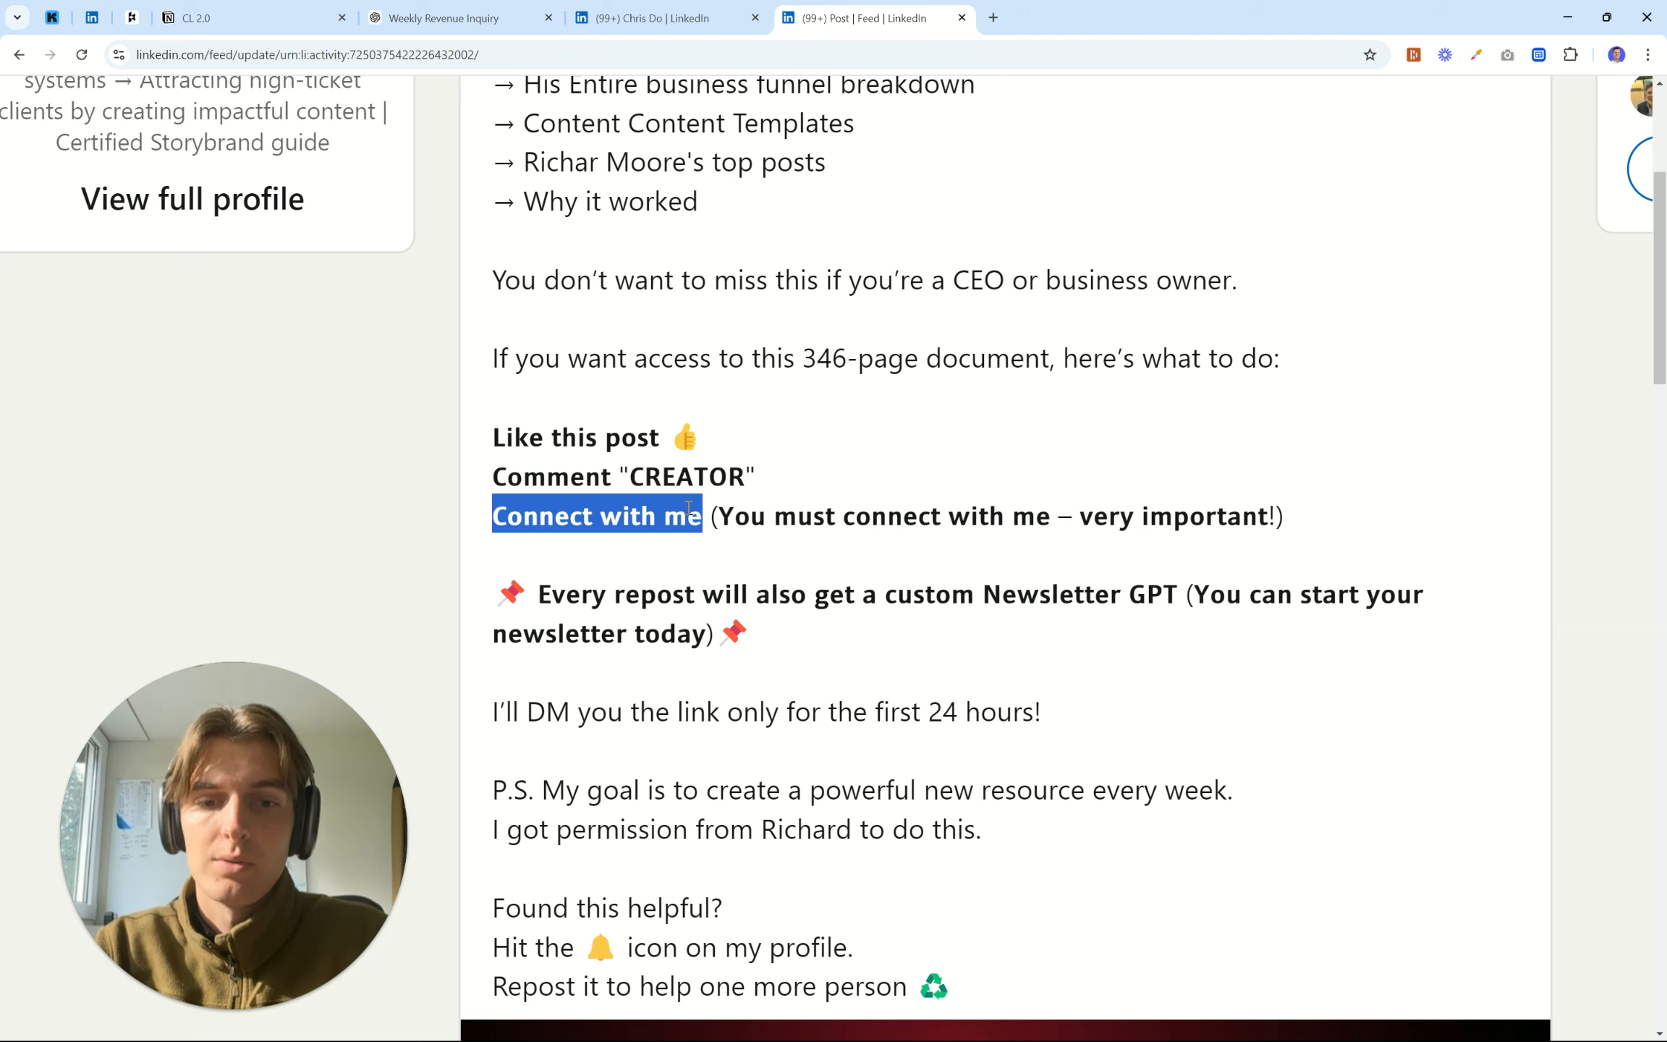
pyautogui.doubleClick(1214, 513)
pyautogui.moveTo(1214, 514); pyautogui.dragTo(1116, 520)
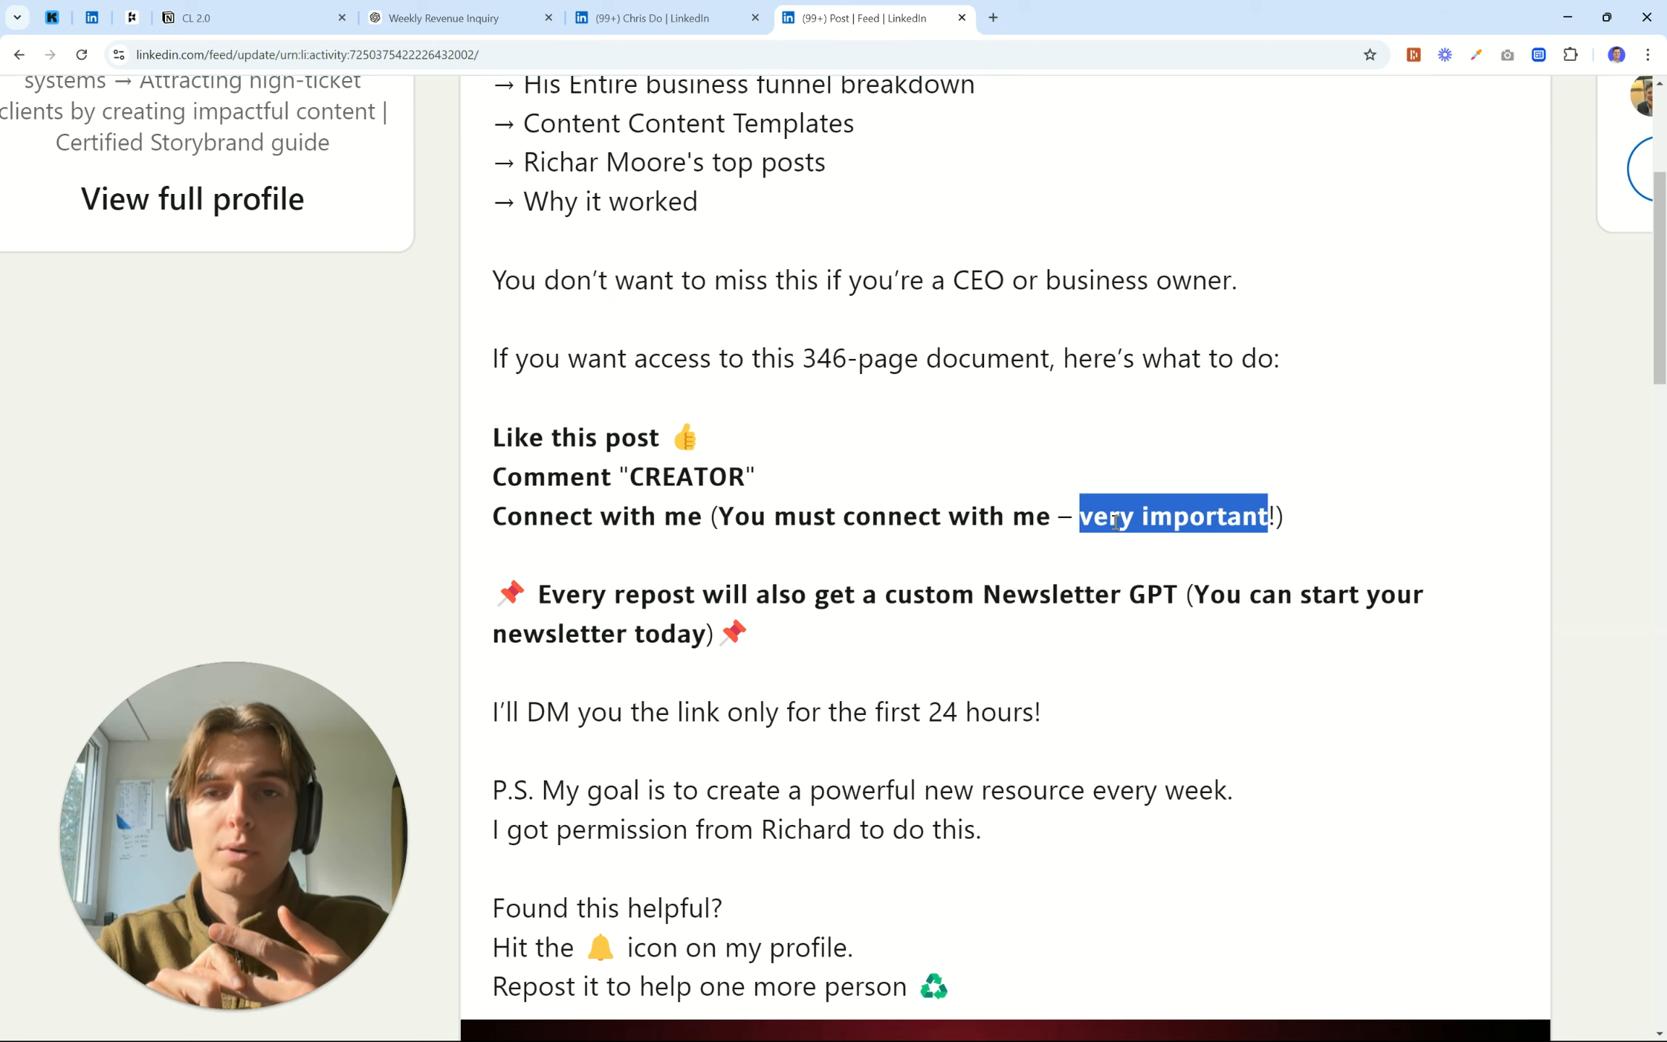
# Zoom the page back out and review the post's instructions for accessing the 346-page document
pyautogui.hotkey('ctrl', '0')
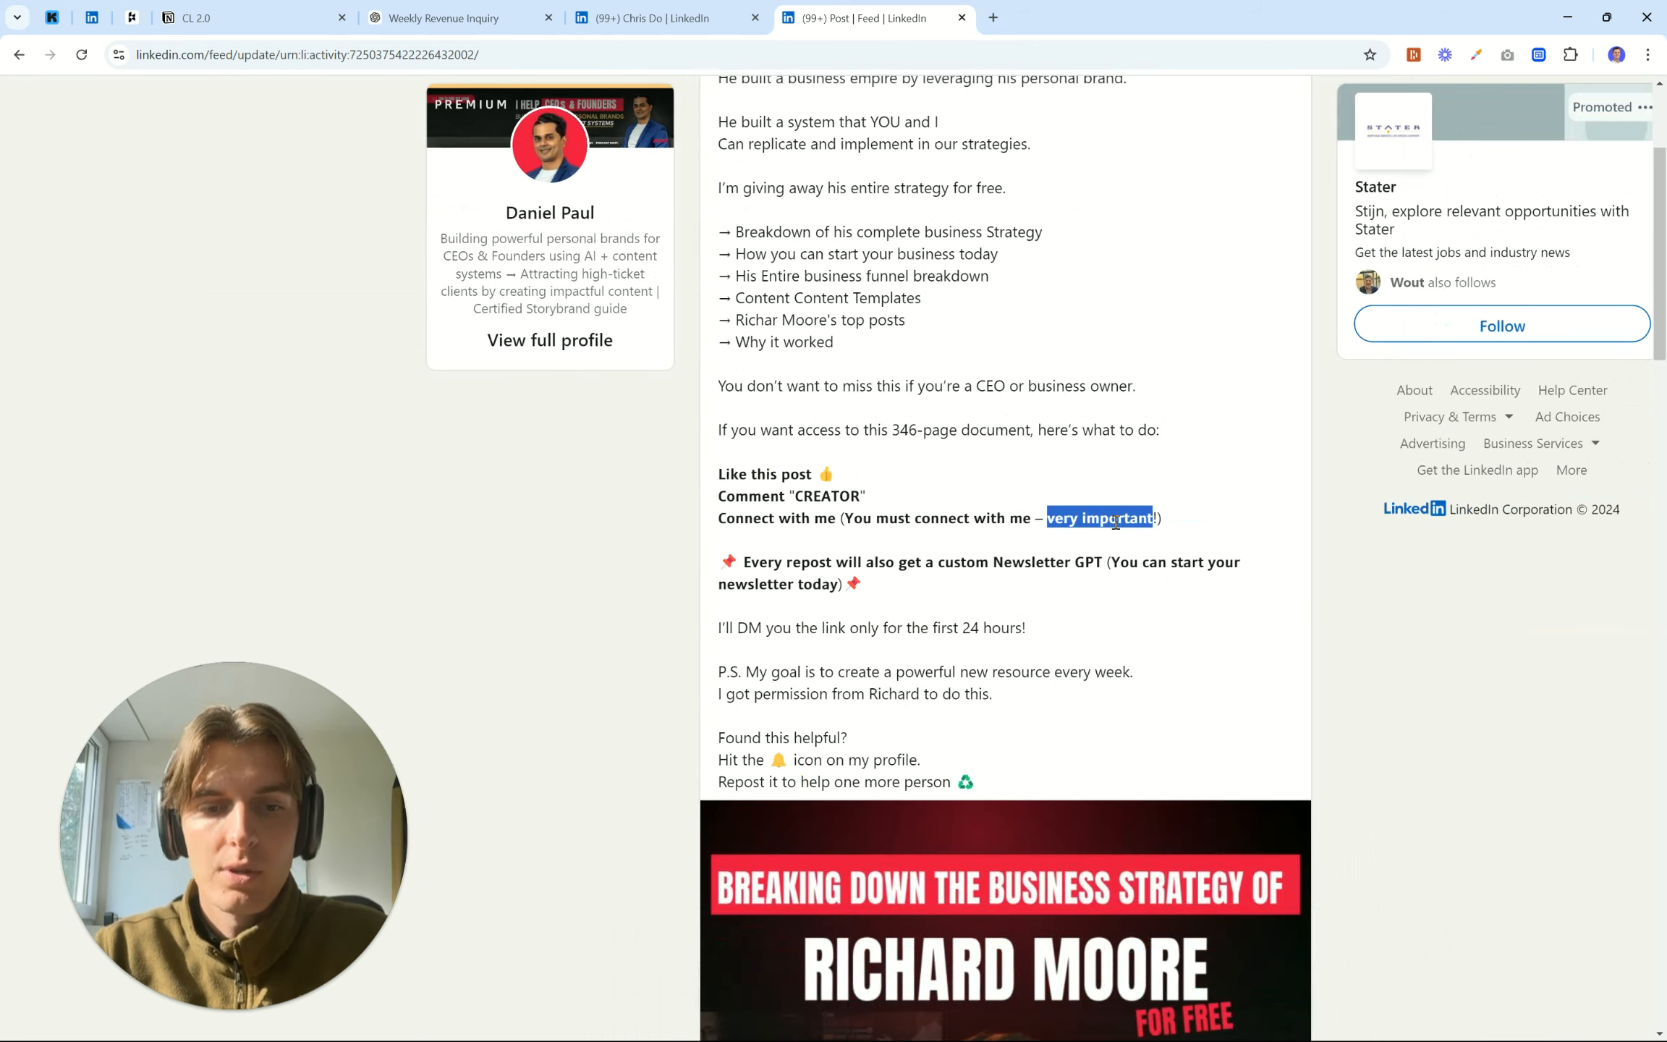
pyautogui.scroll(1, 838, 495)
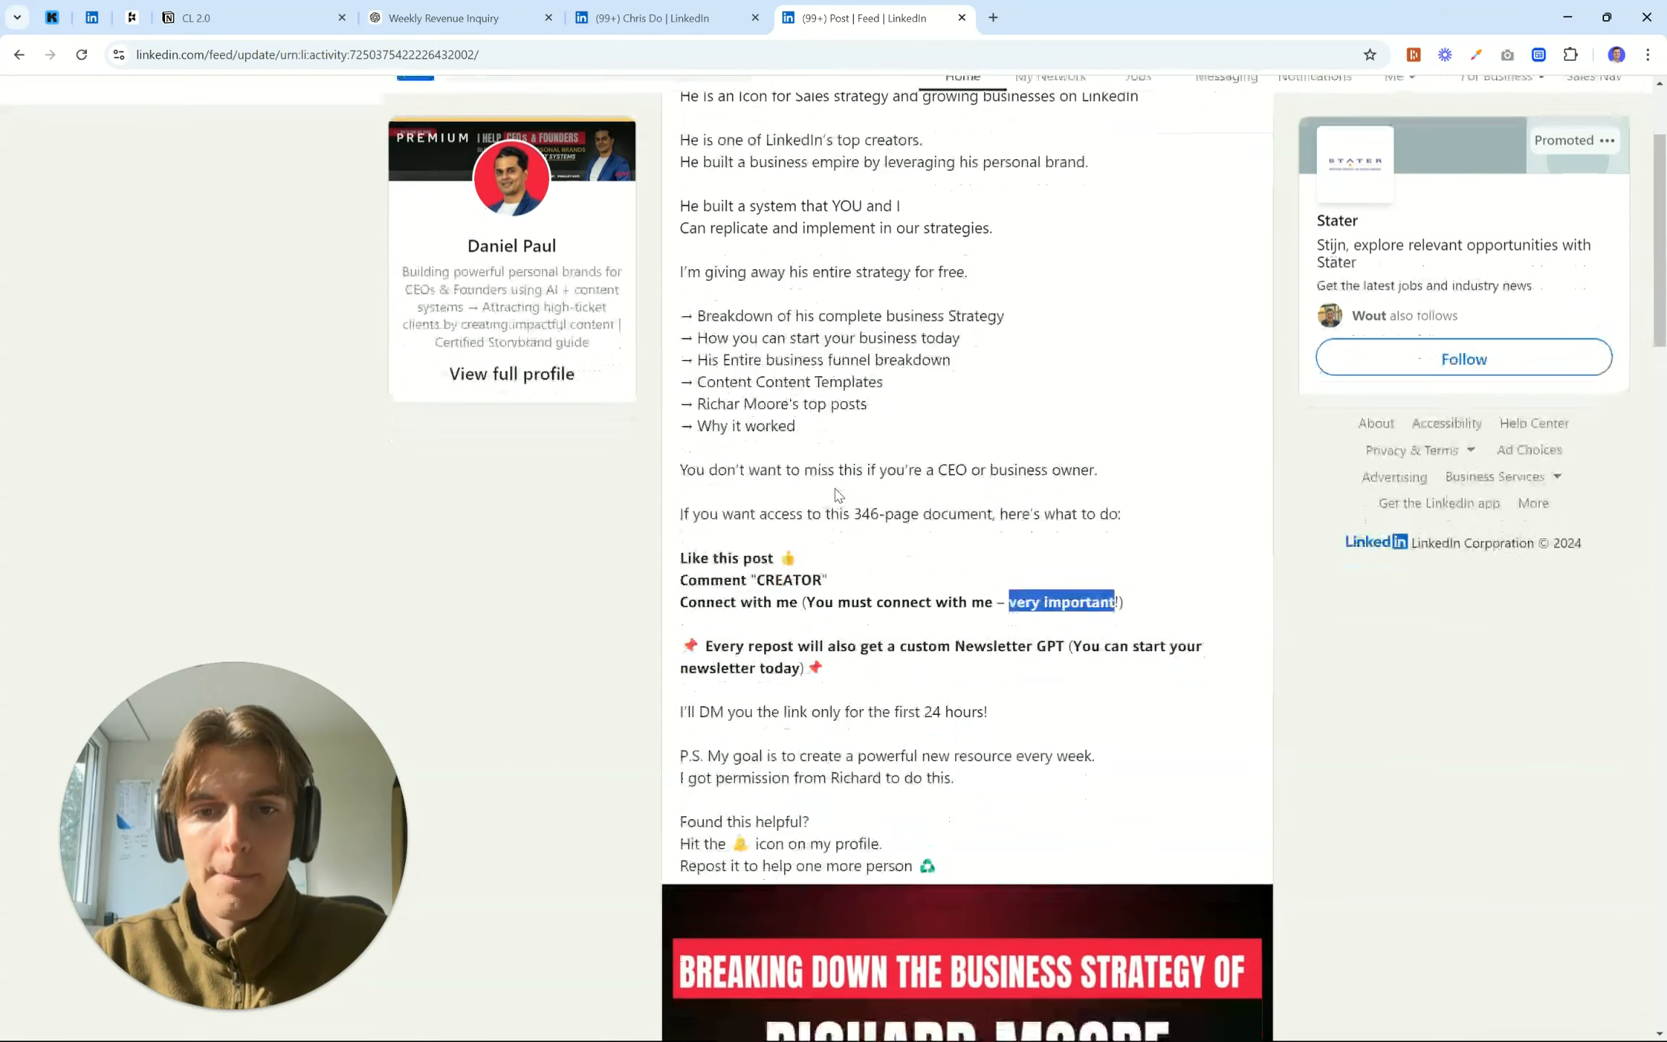
pyautogui.moveTo(681, 526); pyautogui.dragTo(776, 551)
pyautogui.click(775, 552)
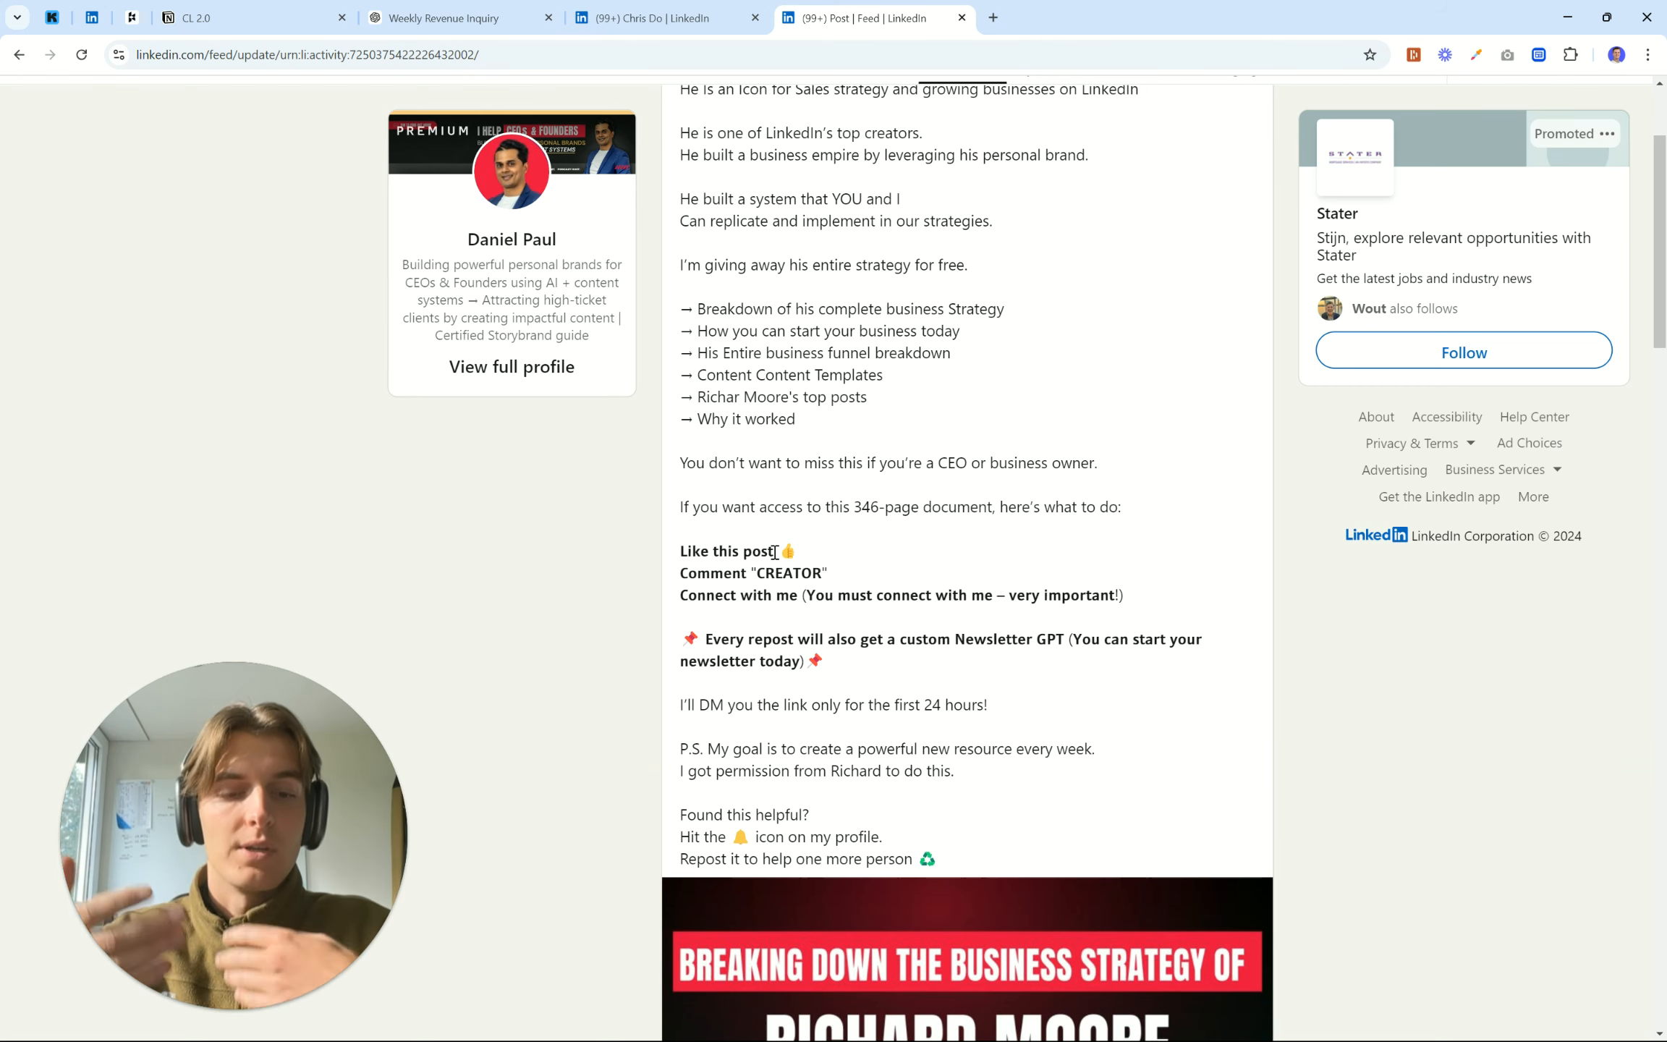
# Highlight the repost bonus line offering a custom Newsletter GPT and examine it up close
pyautogui.scroll(-3, 775, 552)
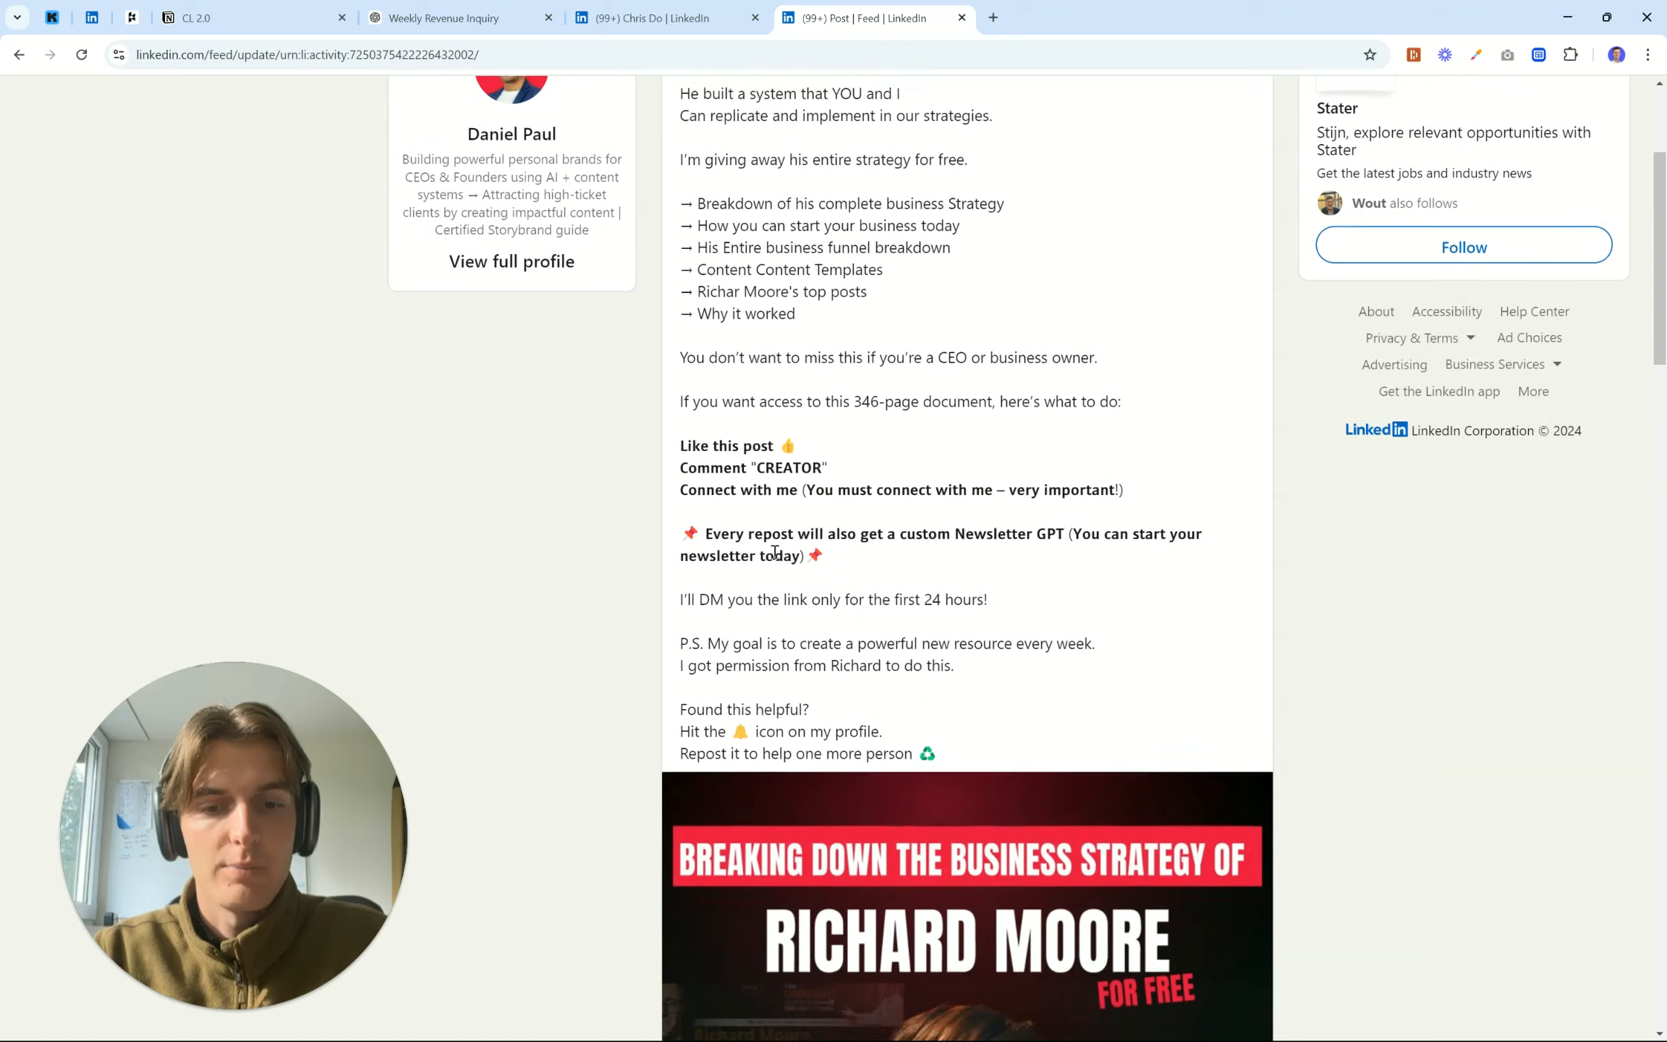
pyautogui.hscroll(2, 775, 553)
pyautogui.scroll(-5, 774, 557)
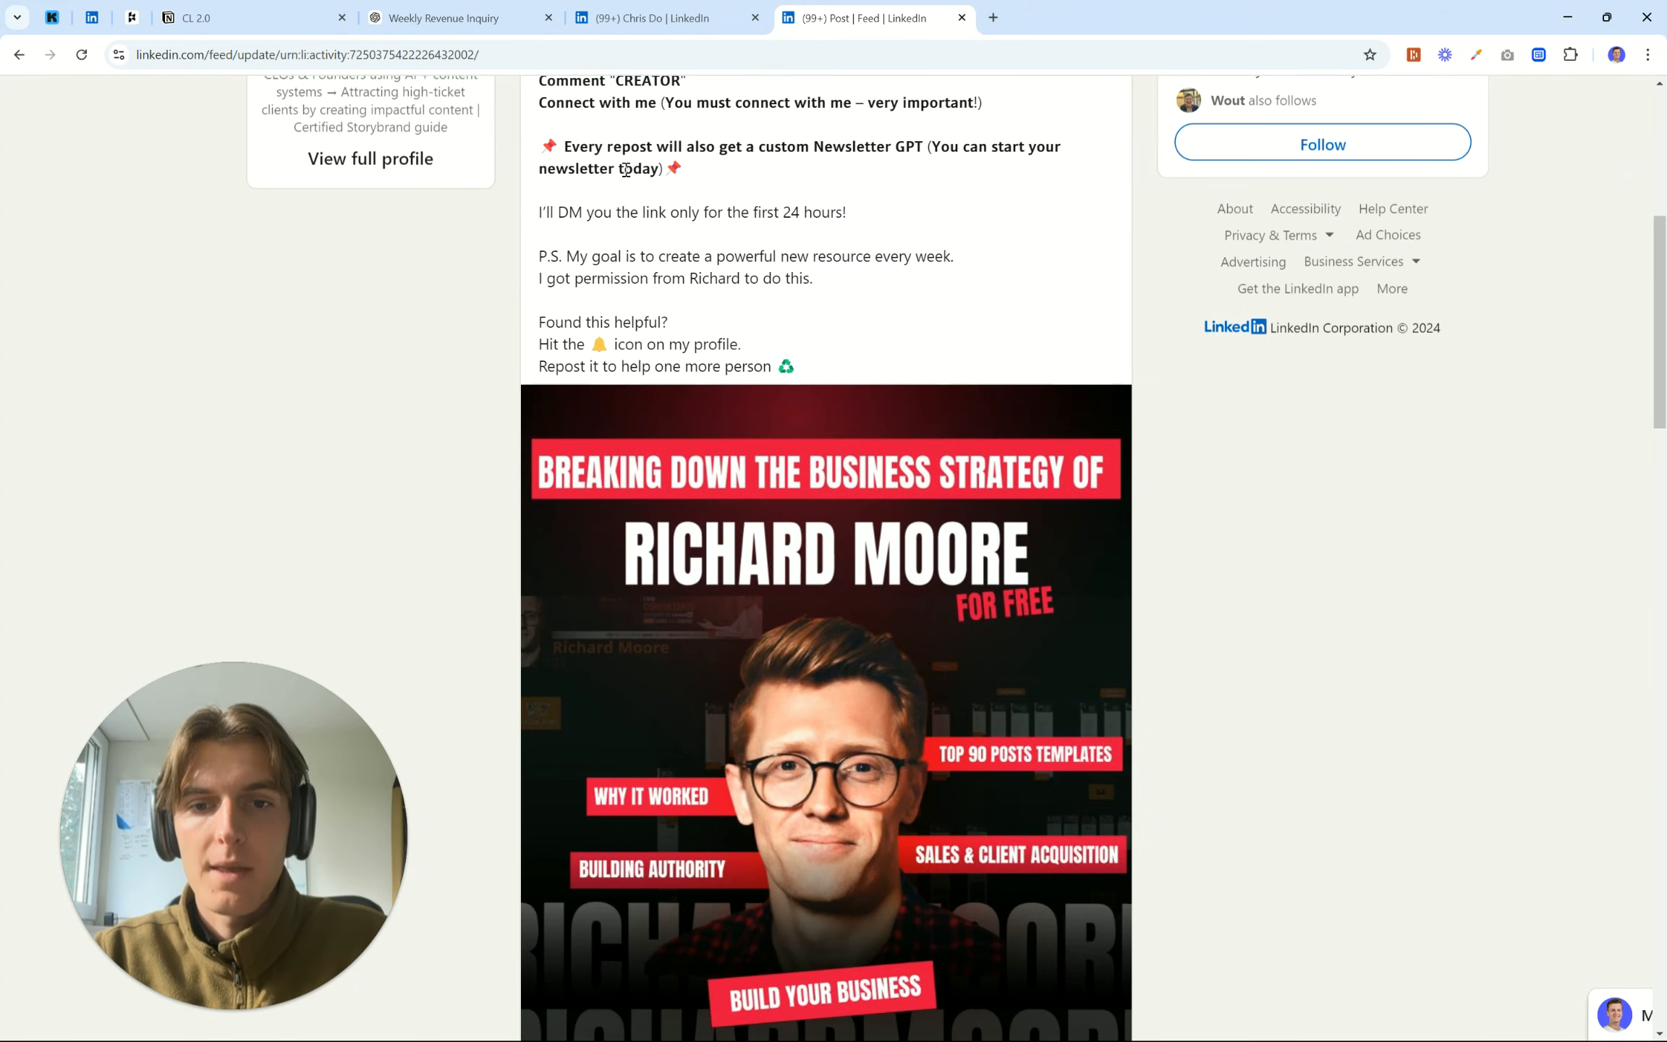
pyautogui.moveTo(564, 141); pyautogui.dragTo(663, 177)
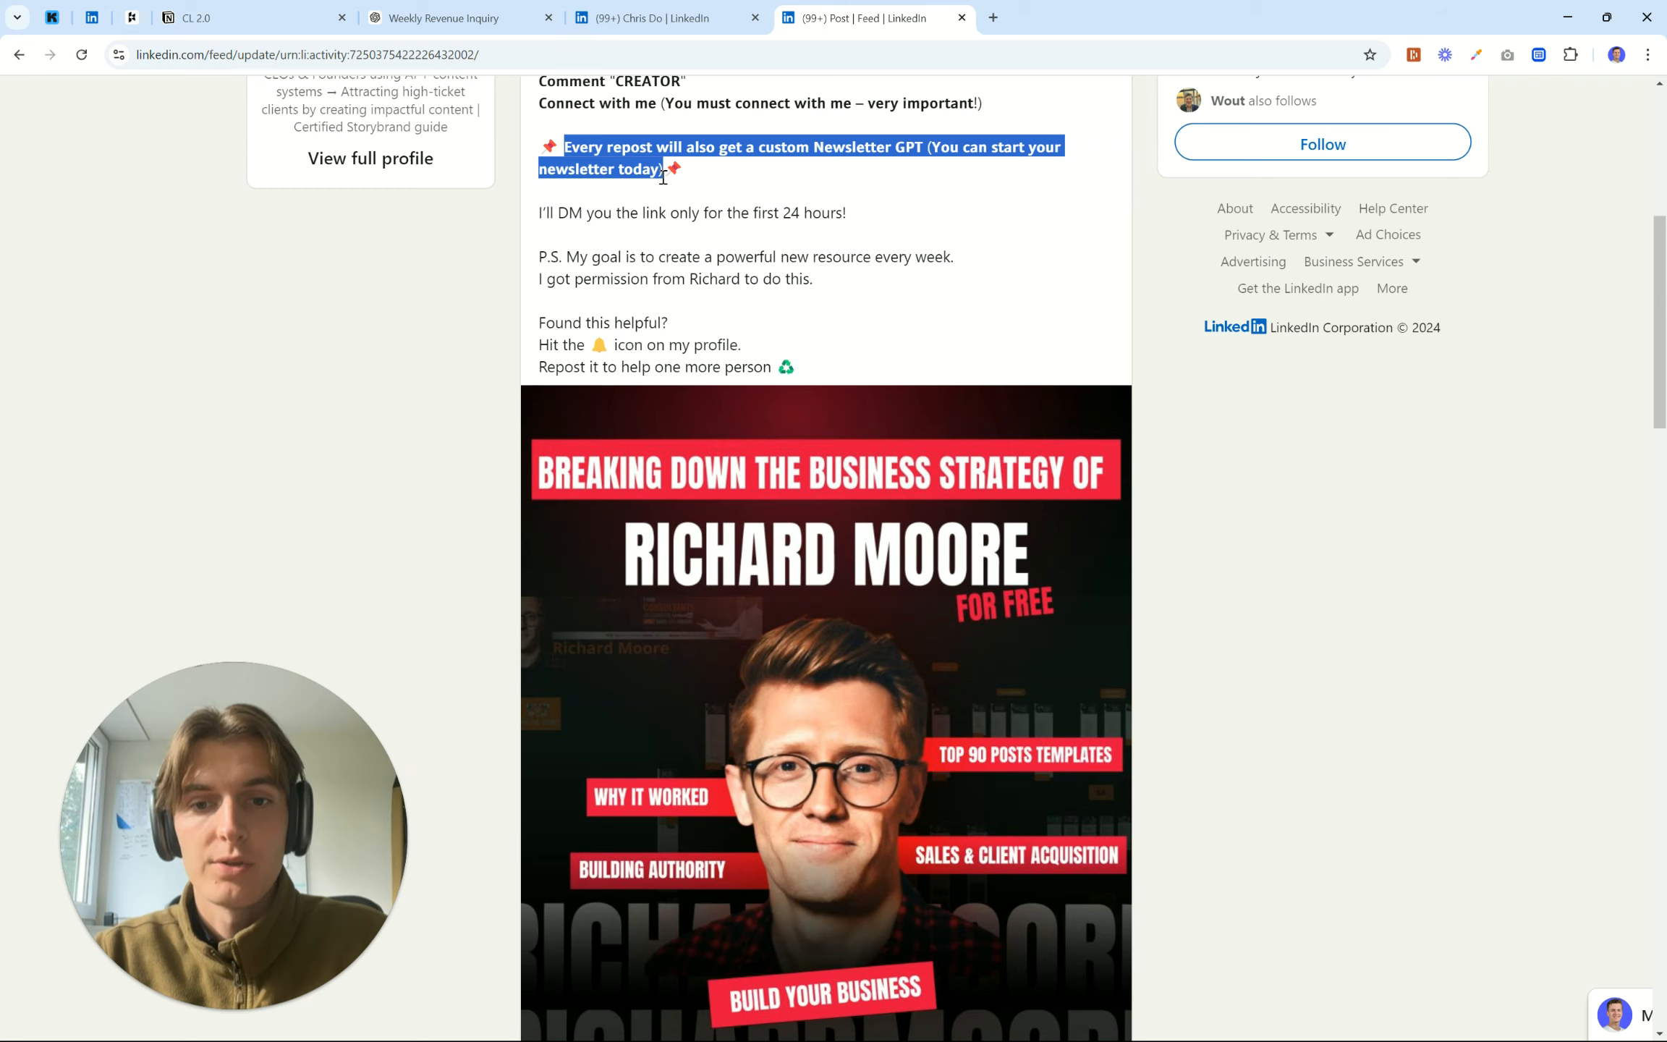
pyautogui.scroll(3, 663, 177)
pyautogui.scroll(1, 662, 178)
pyautogui.click(710, 270)
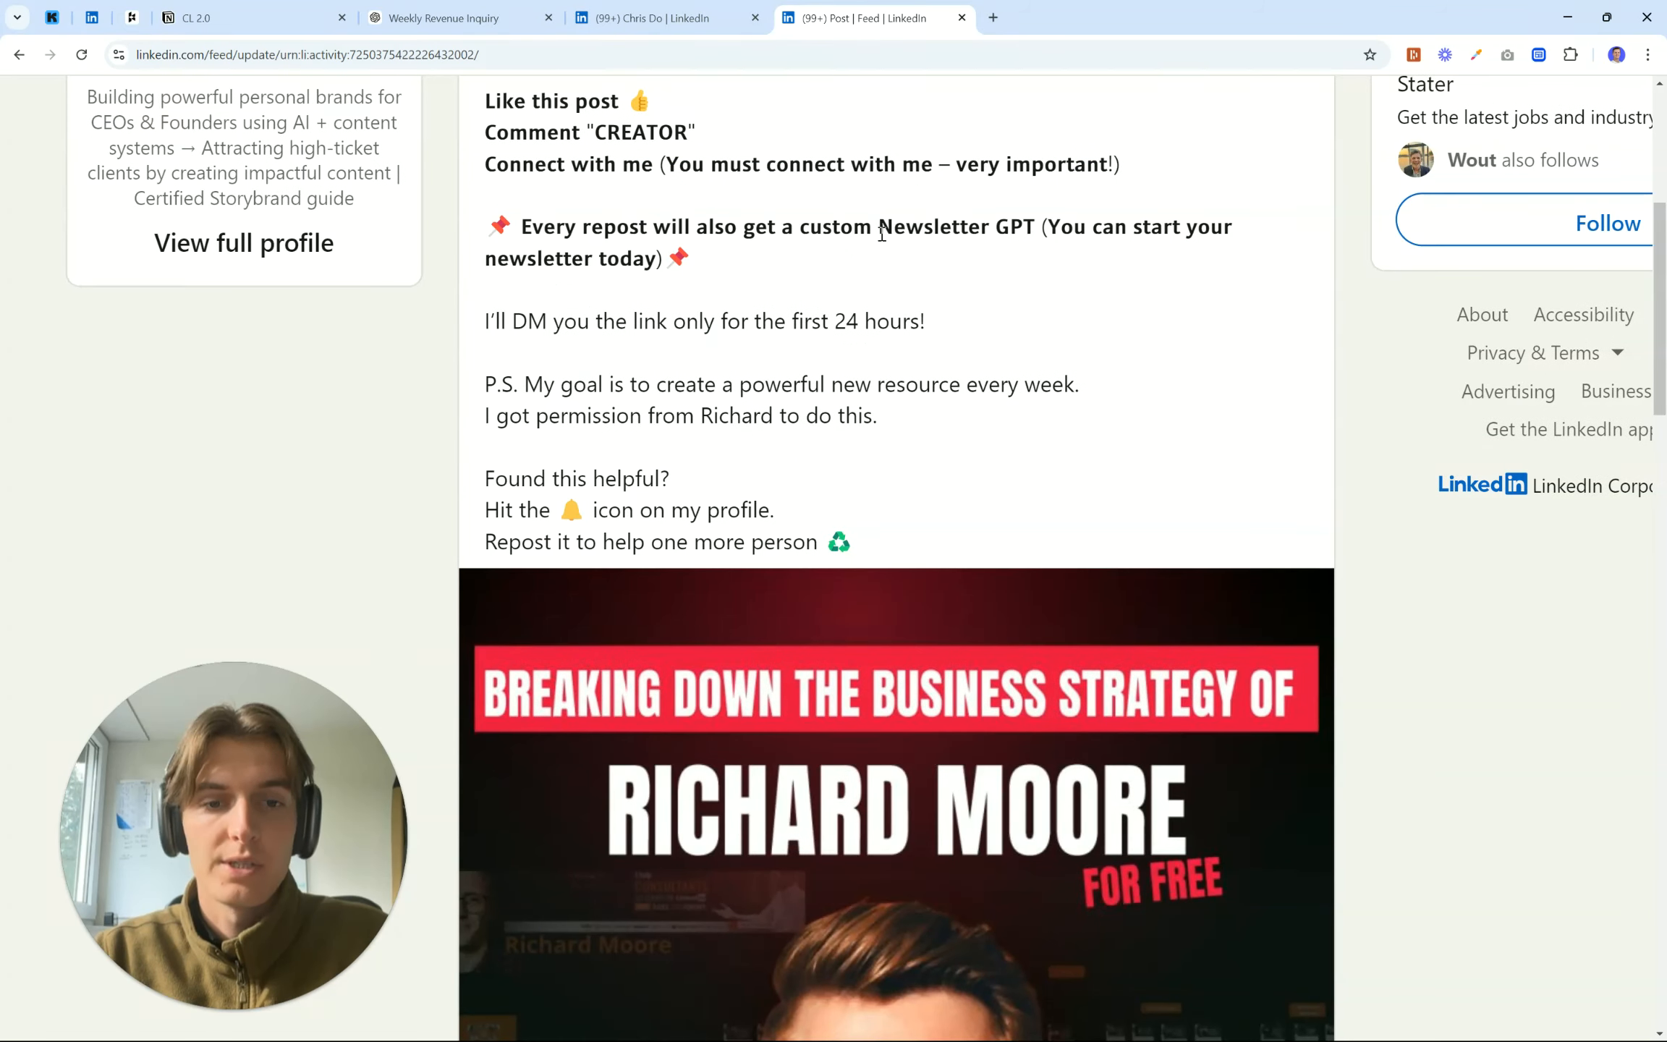
# View the post's full promotional graphic down to its reactions, comments and reposts
pyautogui.scroll(-1, 819, 267)
pyautogui.scroll(-4, 816, 261)
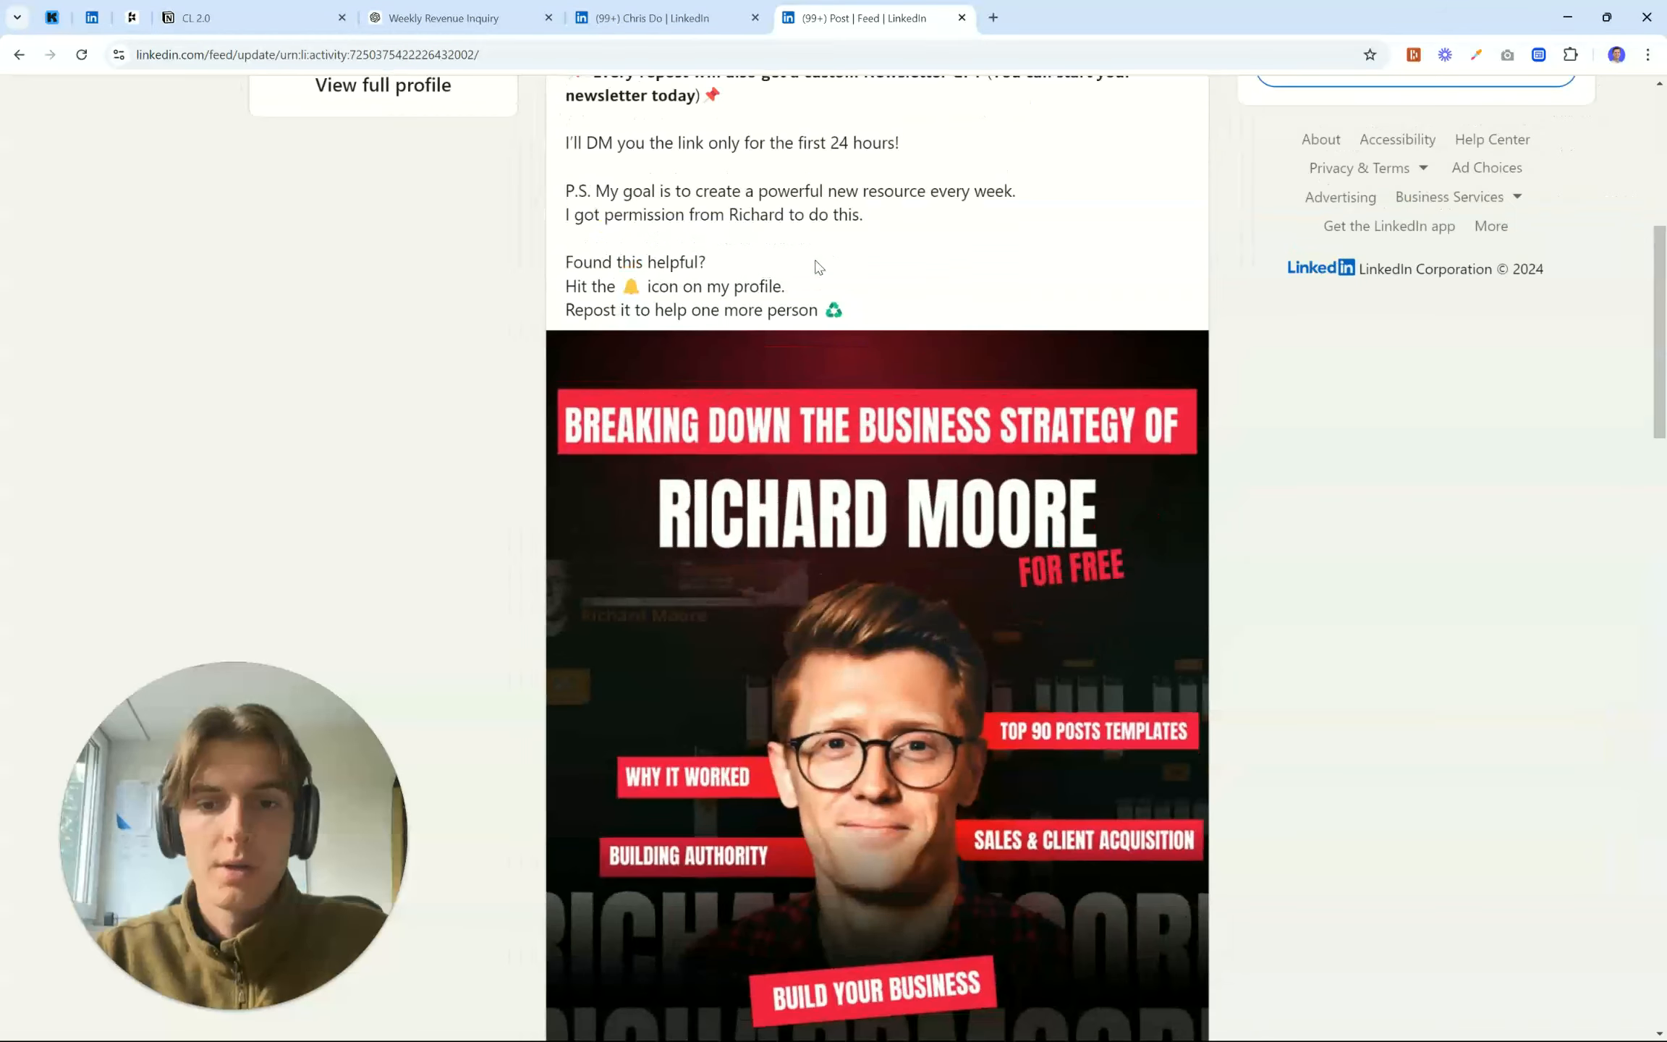
pyautogui.scroll(-2, 816, 261)
pyautogui.scroll(-2, 815, 268)
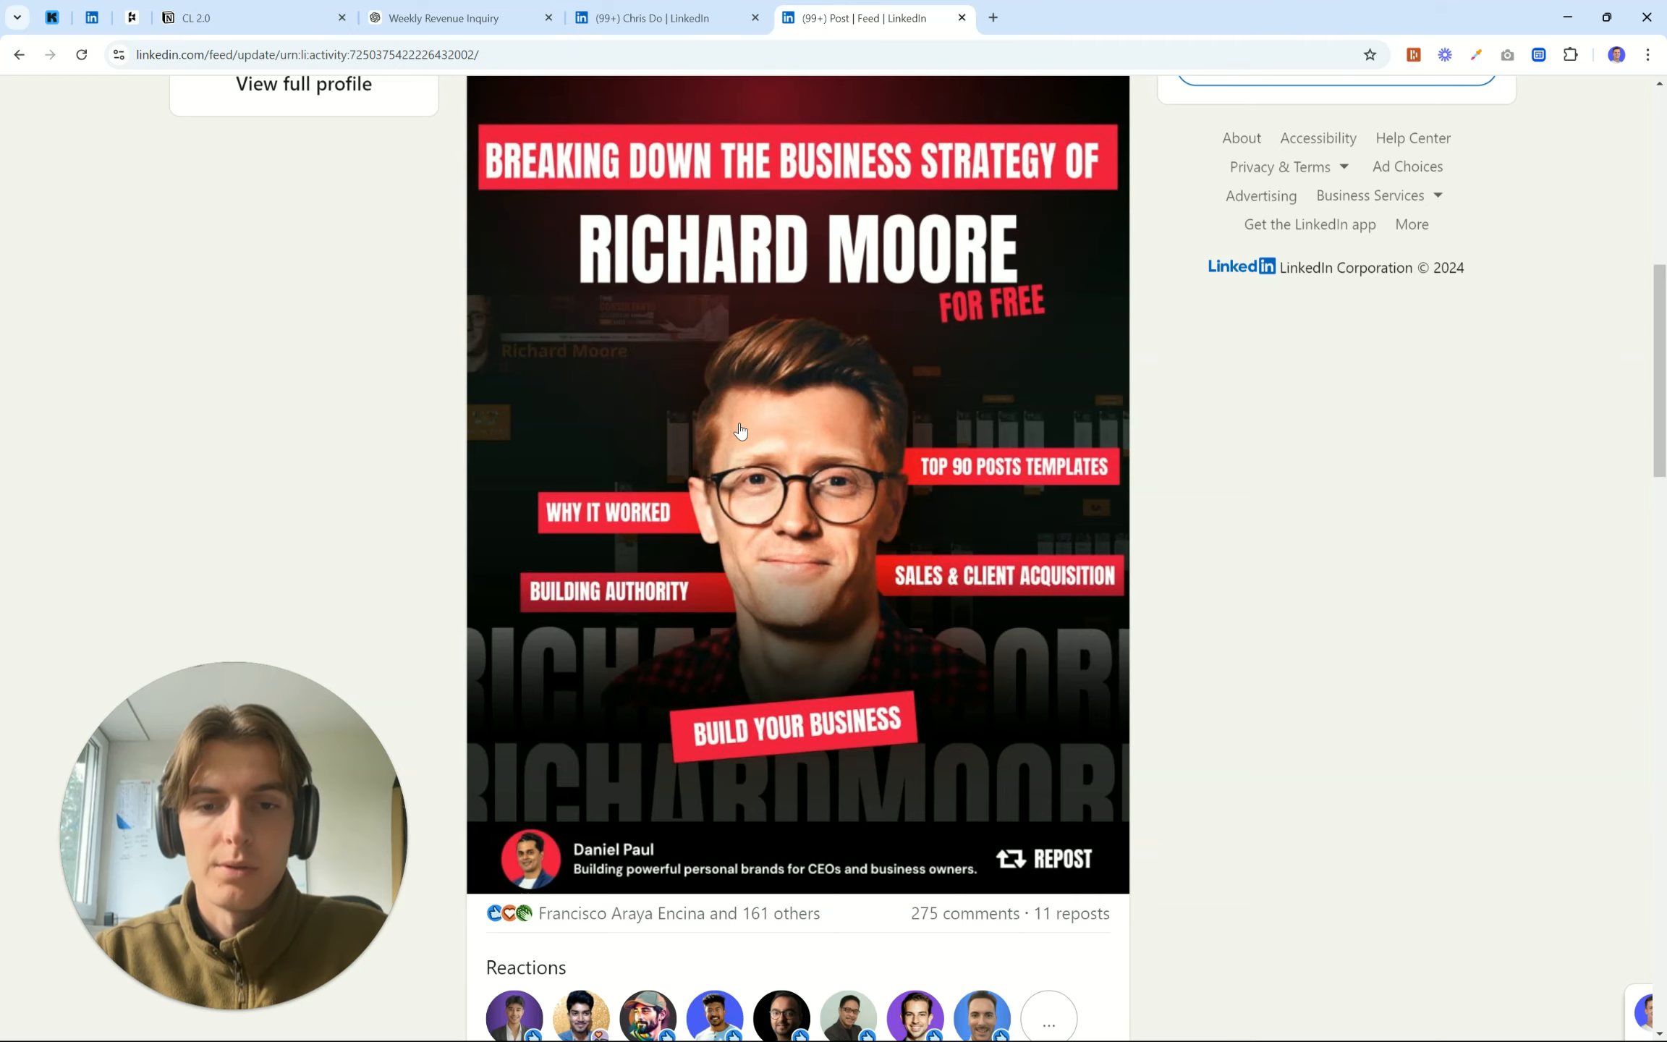
# Inspect the graphic's labels and faint background funnel diagram up close, then view the whole image again
pyautogui.scroll(3, 739, 432)
pyautogui.scroll(4, 740, 431)
pyautogui.hscroll(-4, 738, 431)
pyautogui.scroll(-5, 533, 457)
pyautogui.hscroll(4, 532, 457)
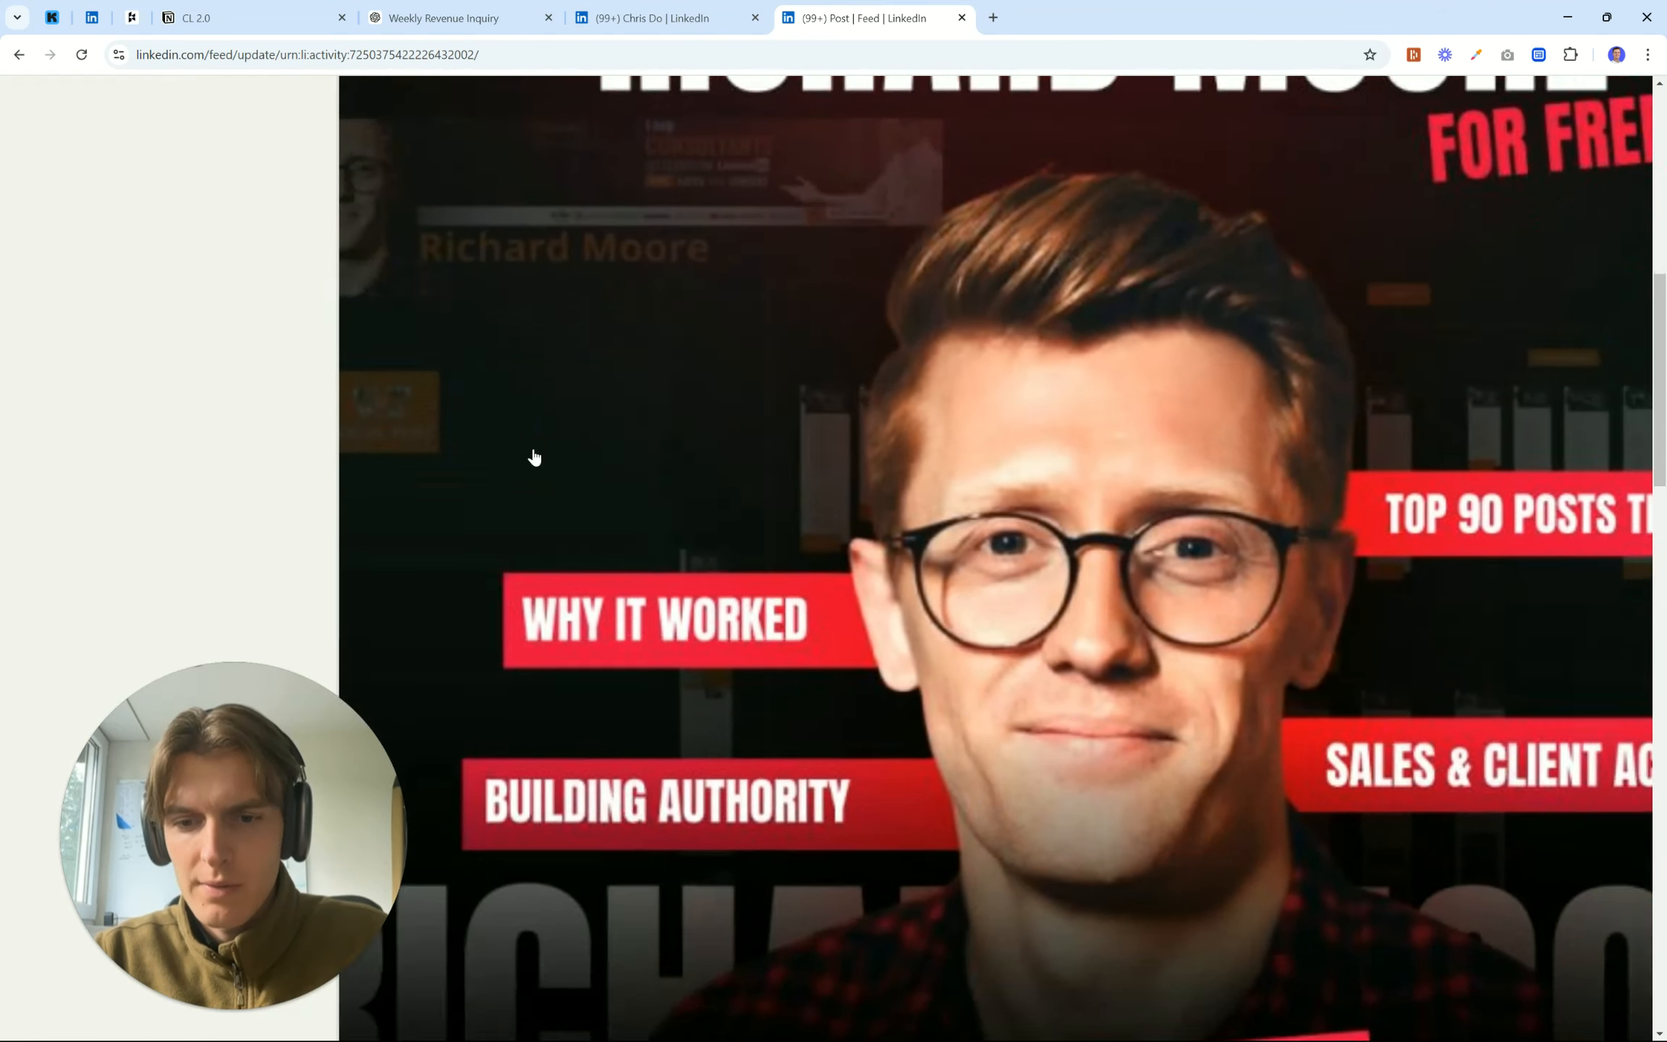
pyautogui.scroll(-1, 534, 458)
pyautogui.hscroll(6, 533, 458)
pyautogui.scroll(4, 537, 460)
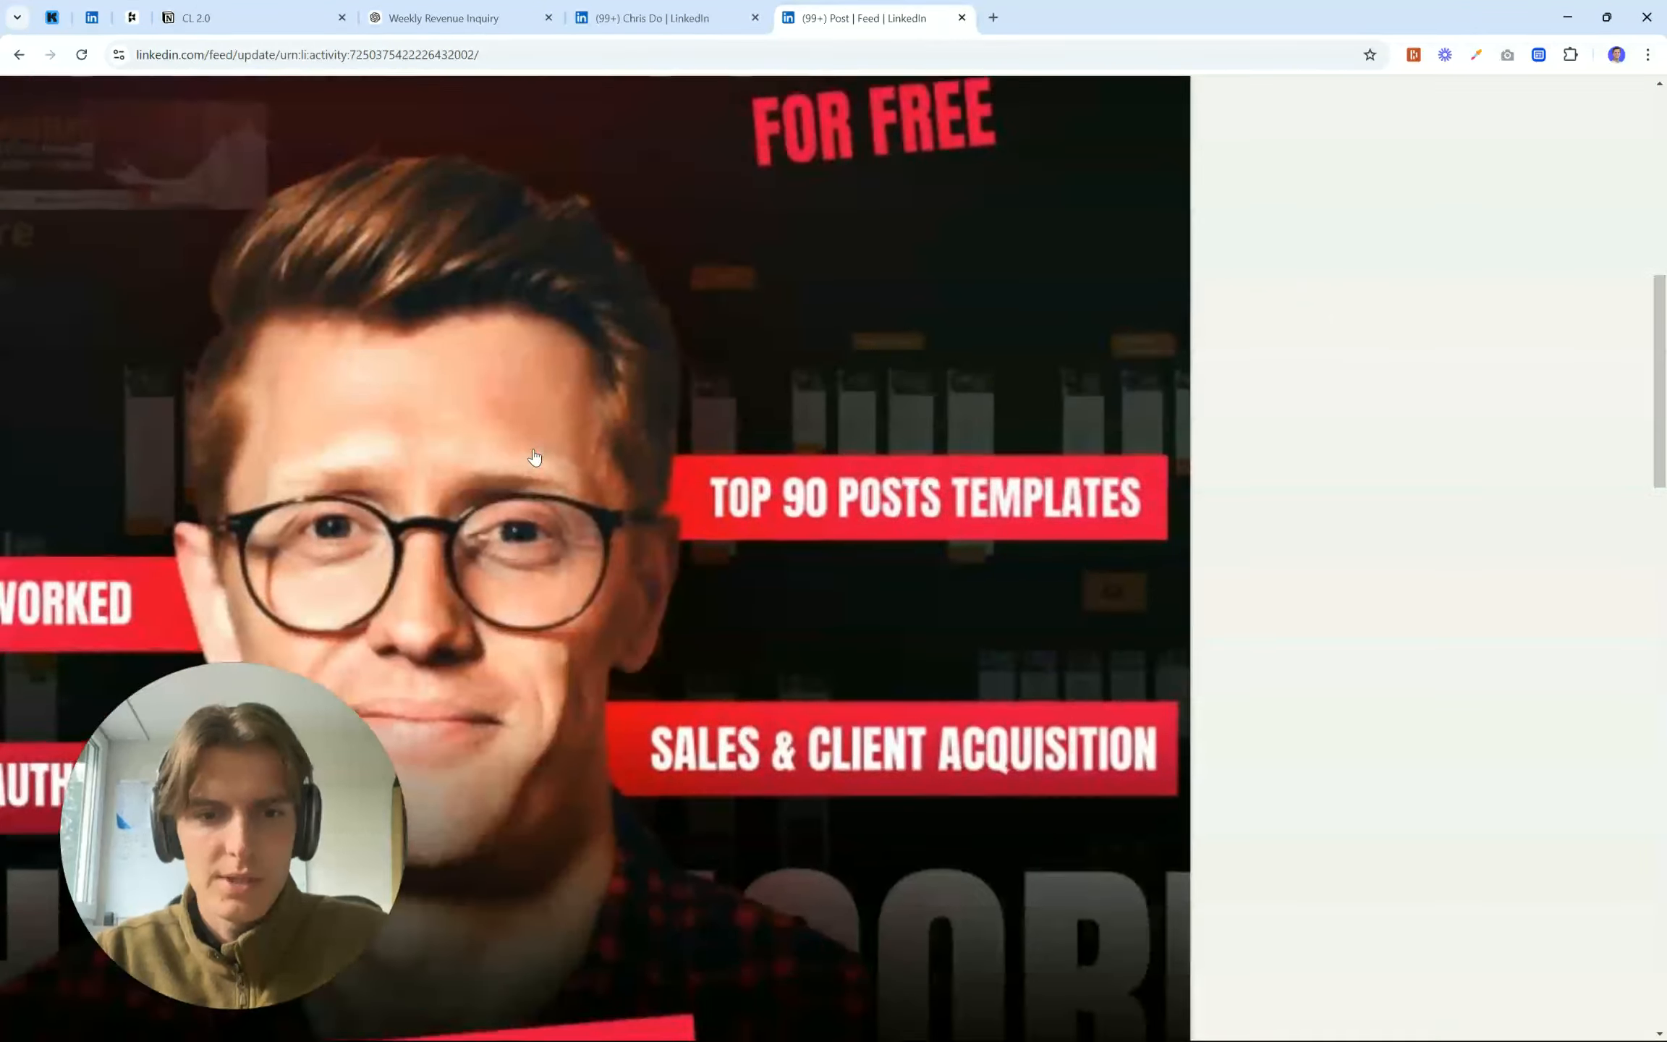
pyautogui.scroll(2, 917, 526)
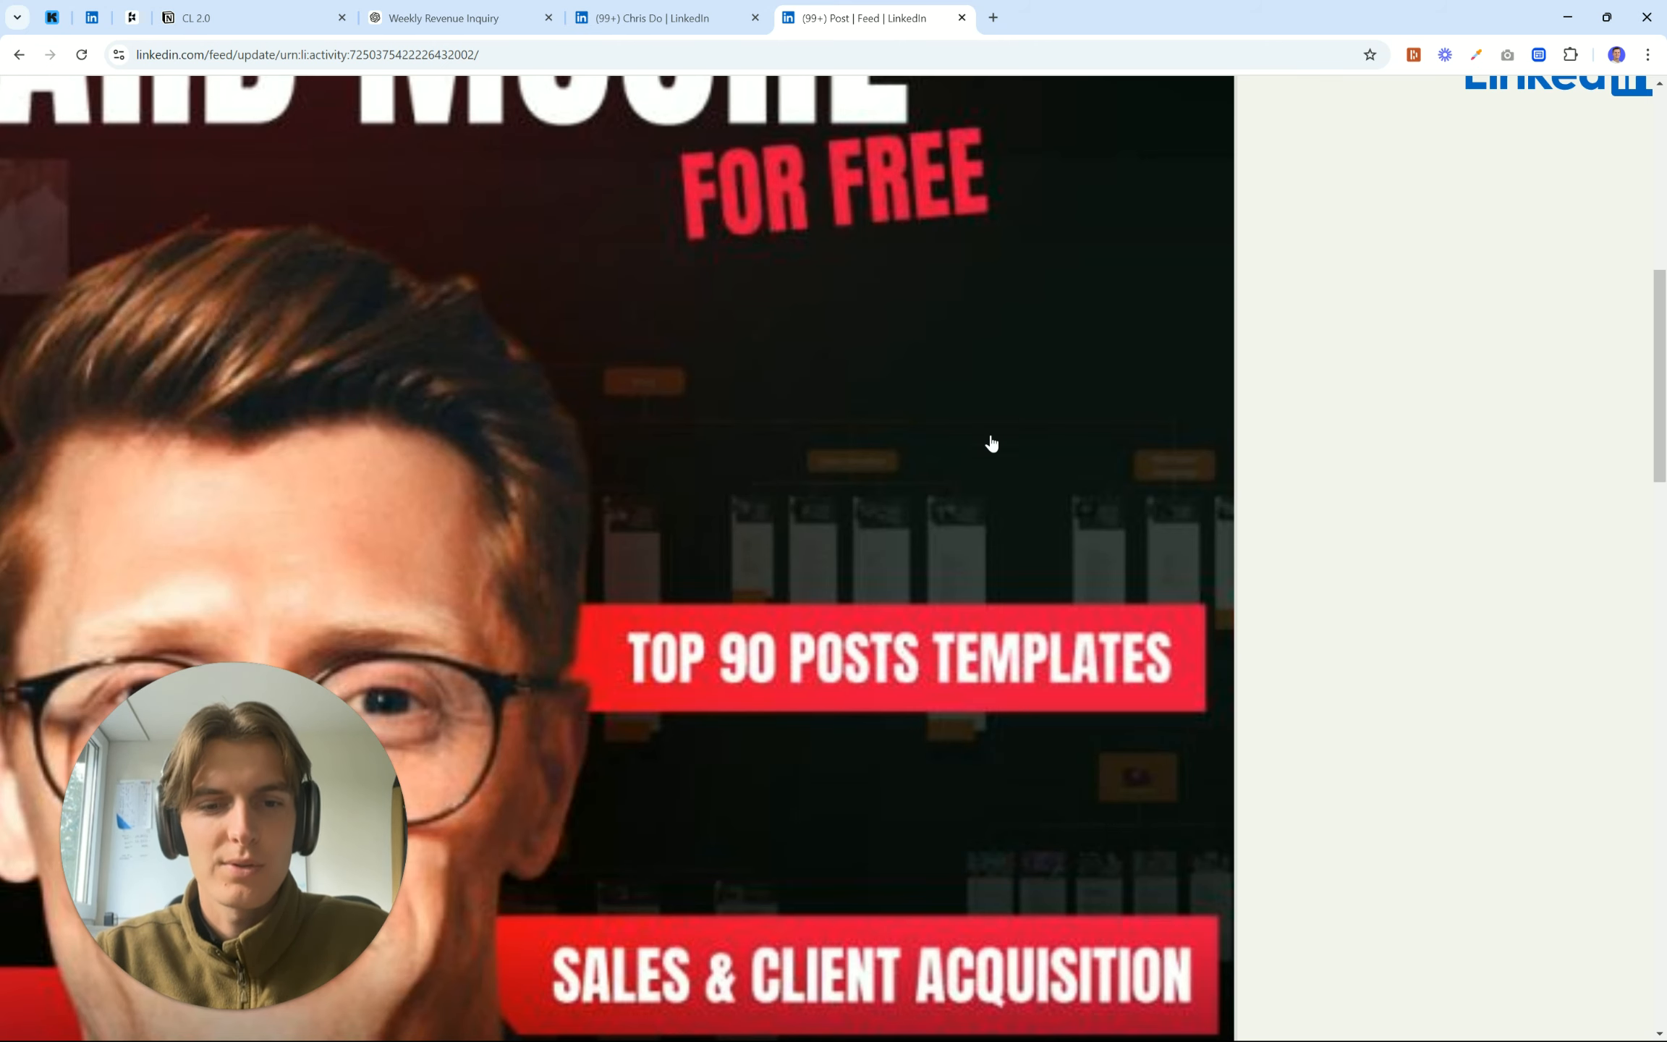
pyautogui.scroll(-5, 739, 514)
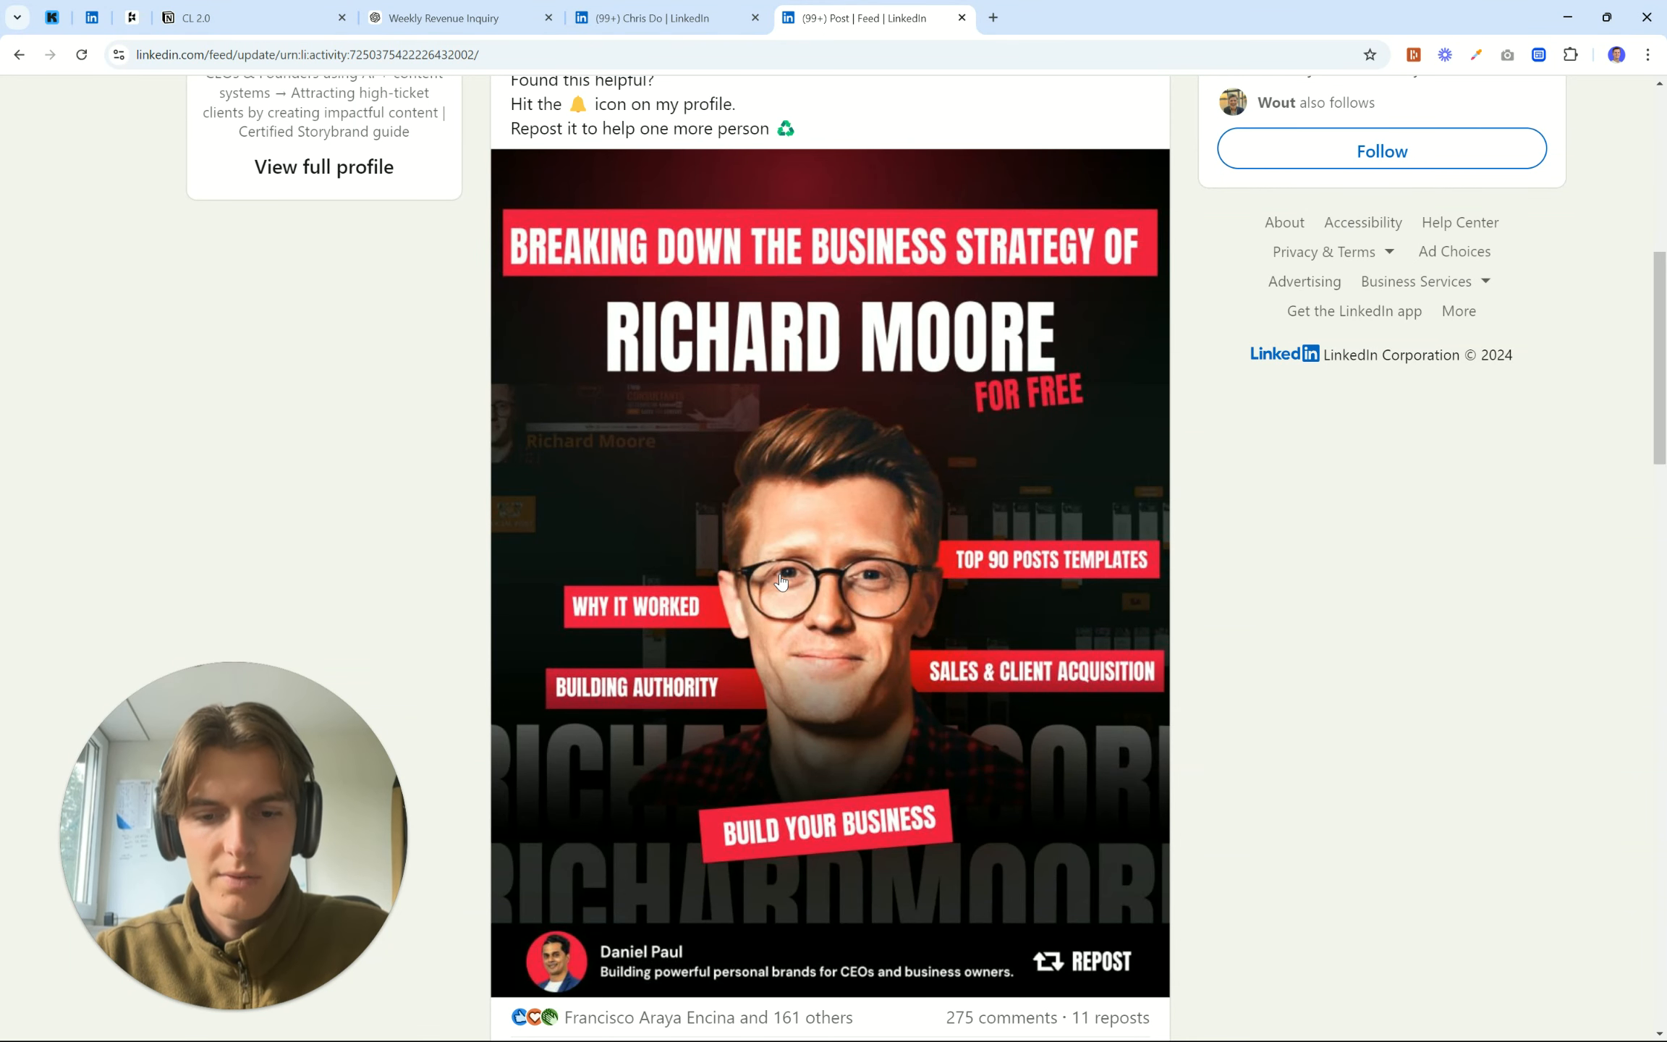
pyautogui.scroll(-3, 780, 580)
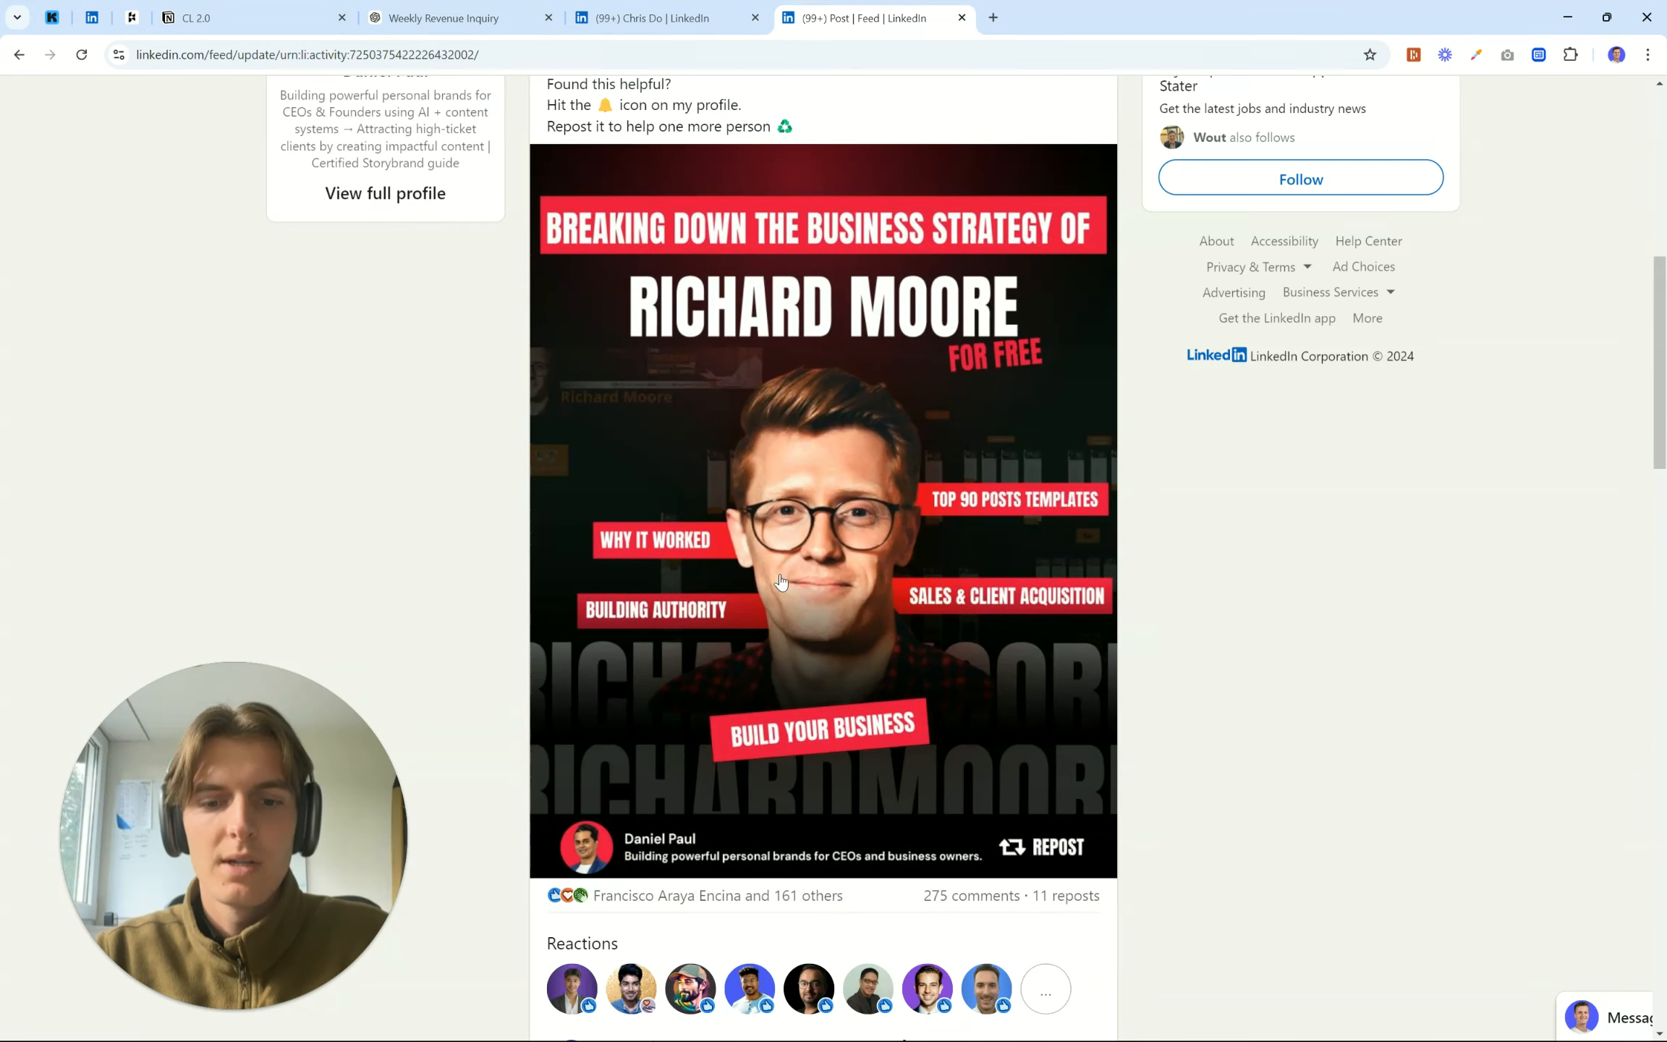
# Read the comments and the author's replies below the promotional graphic, then return to the post's text
pyautogui.scroll(-3, 781, 580)
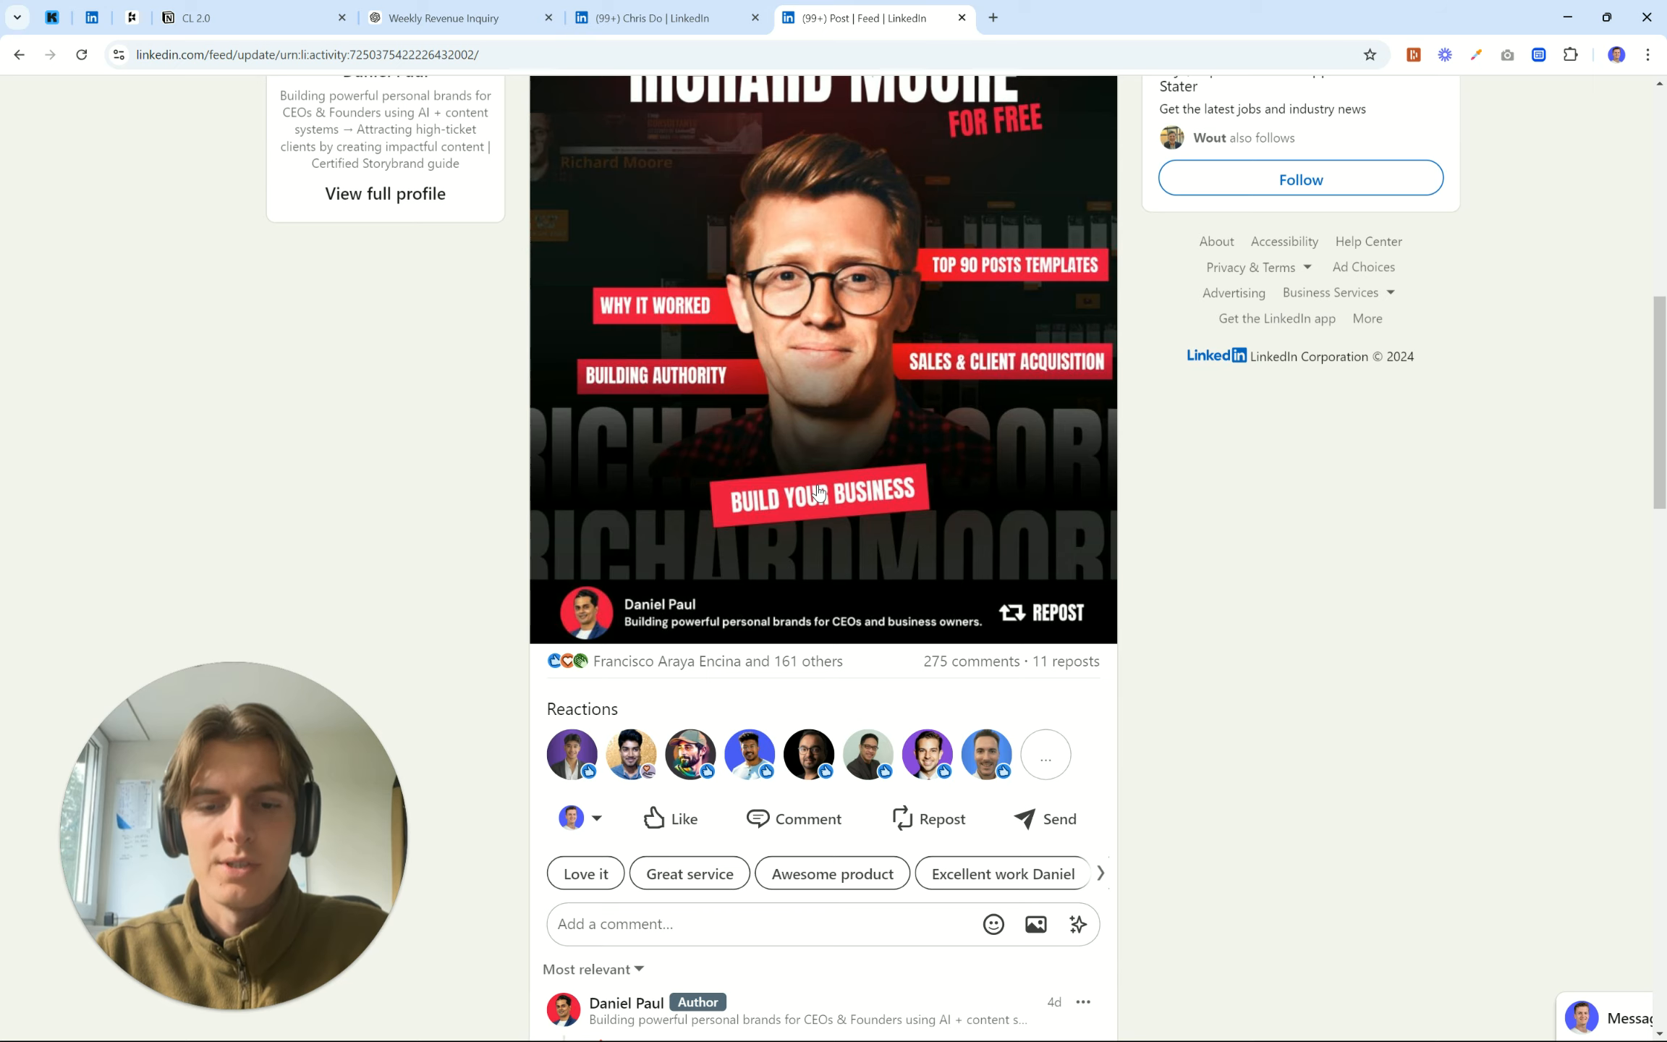
pyautogui.scroll(-3, 818, 492)
pyautogui.scroll(-8, 795, 662)
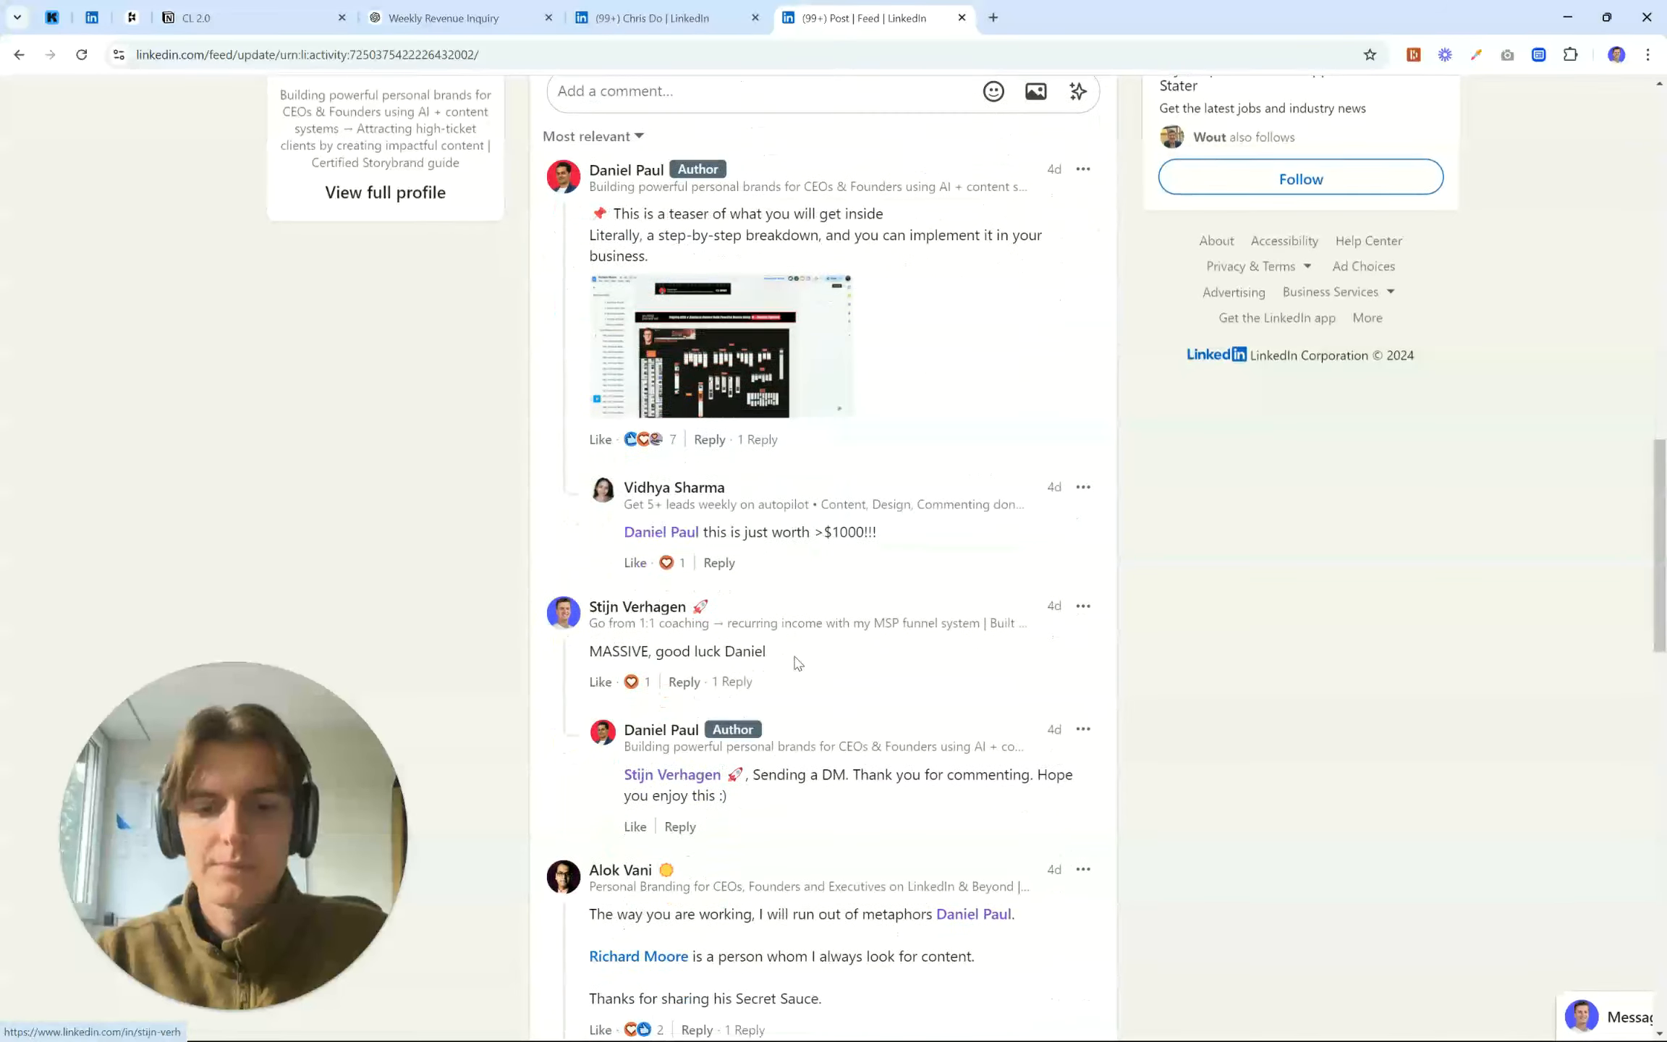
pyautogui.scroll(-8, 798, 663)
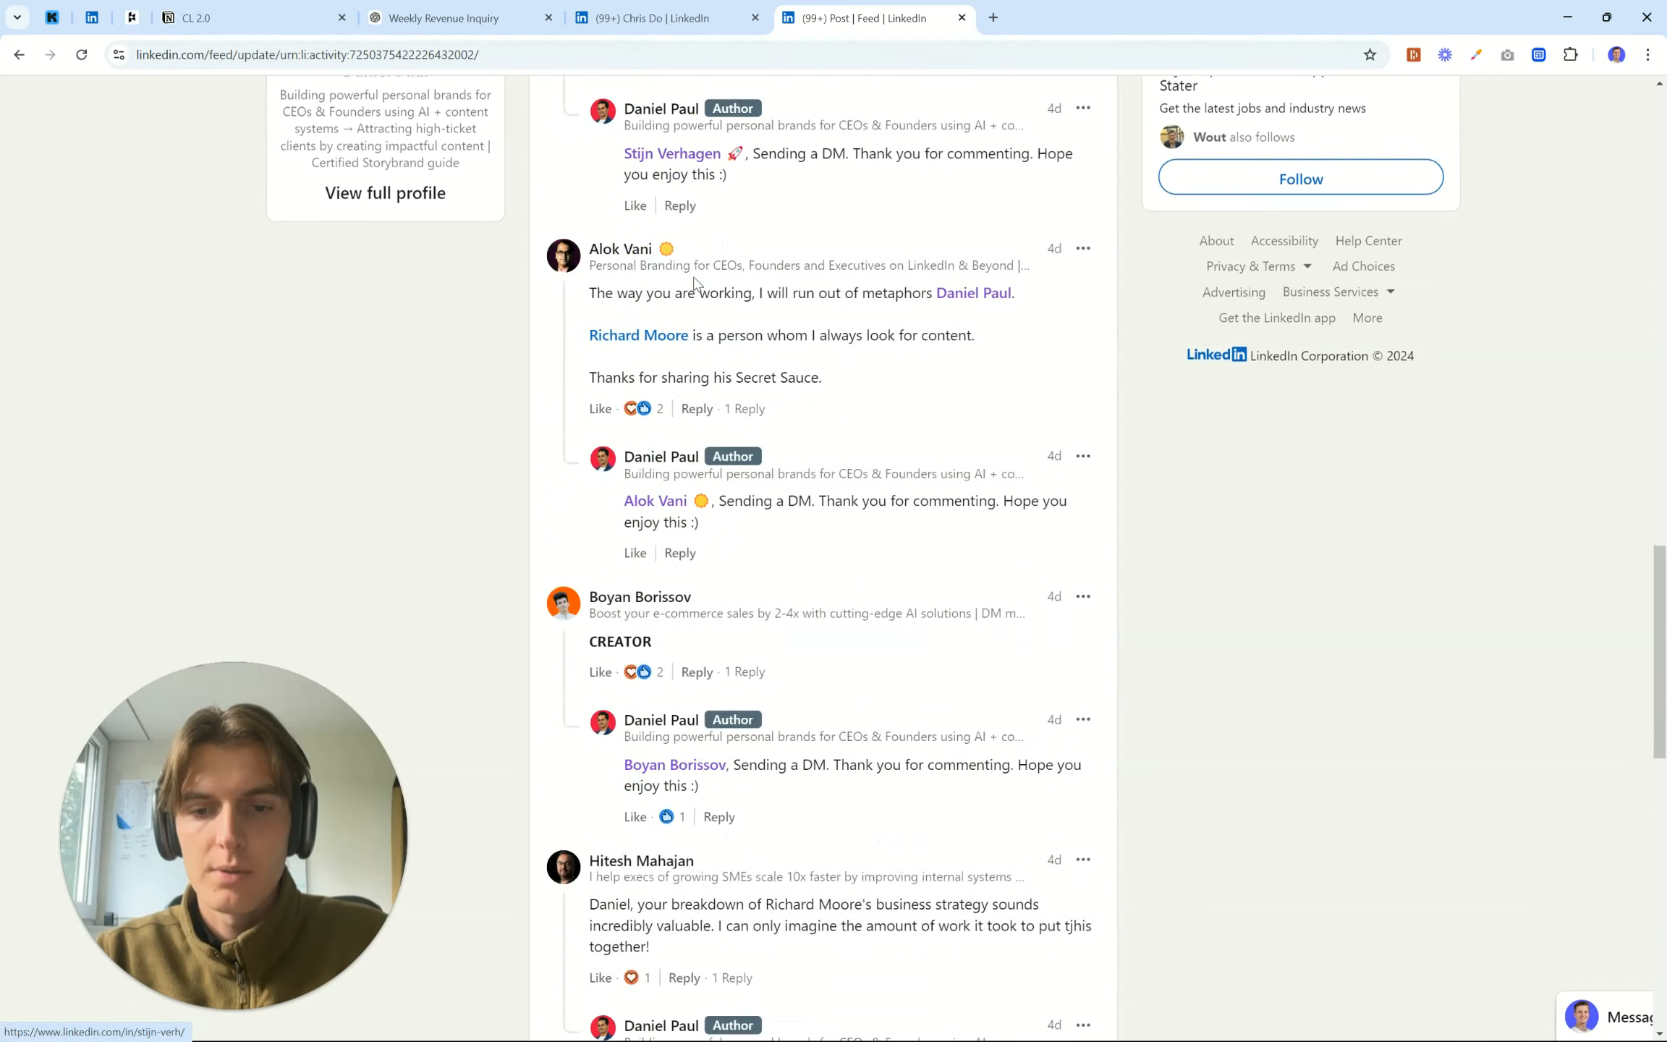
pyautogui.scroll(-1, 652, 615)
pyautogui.scroll(-1, 782, 605)
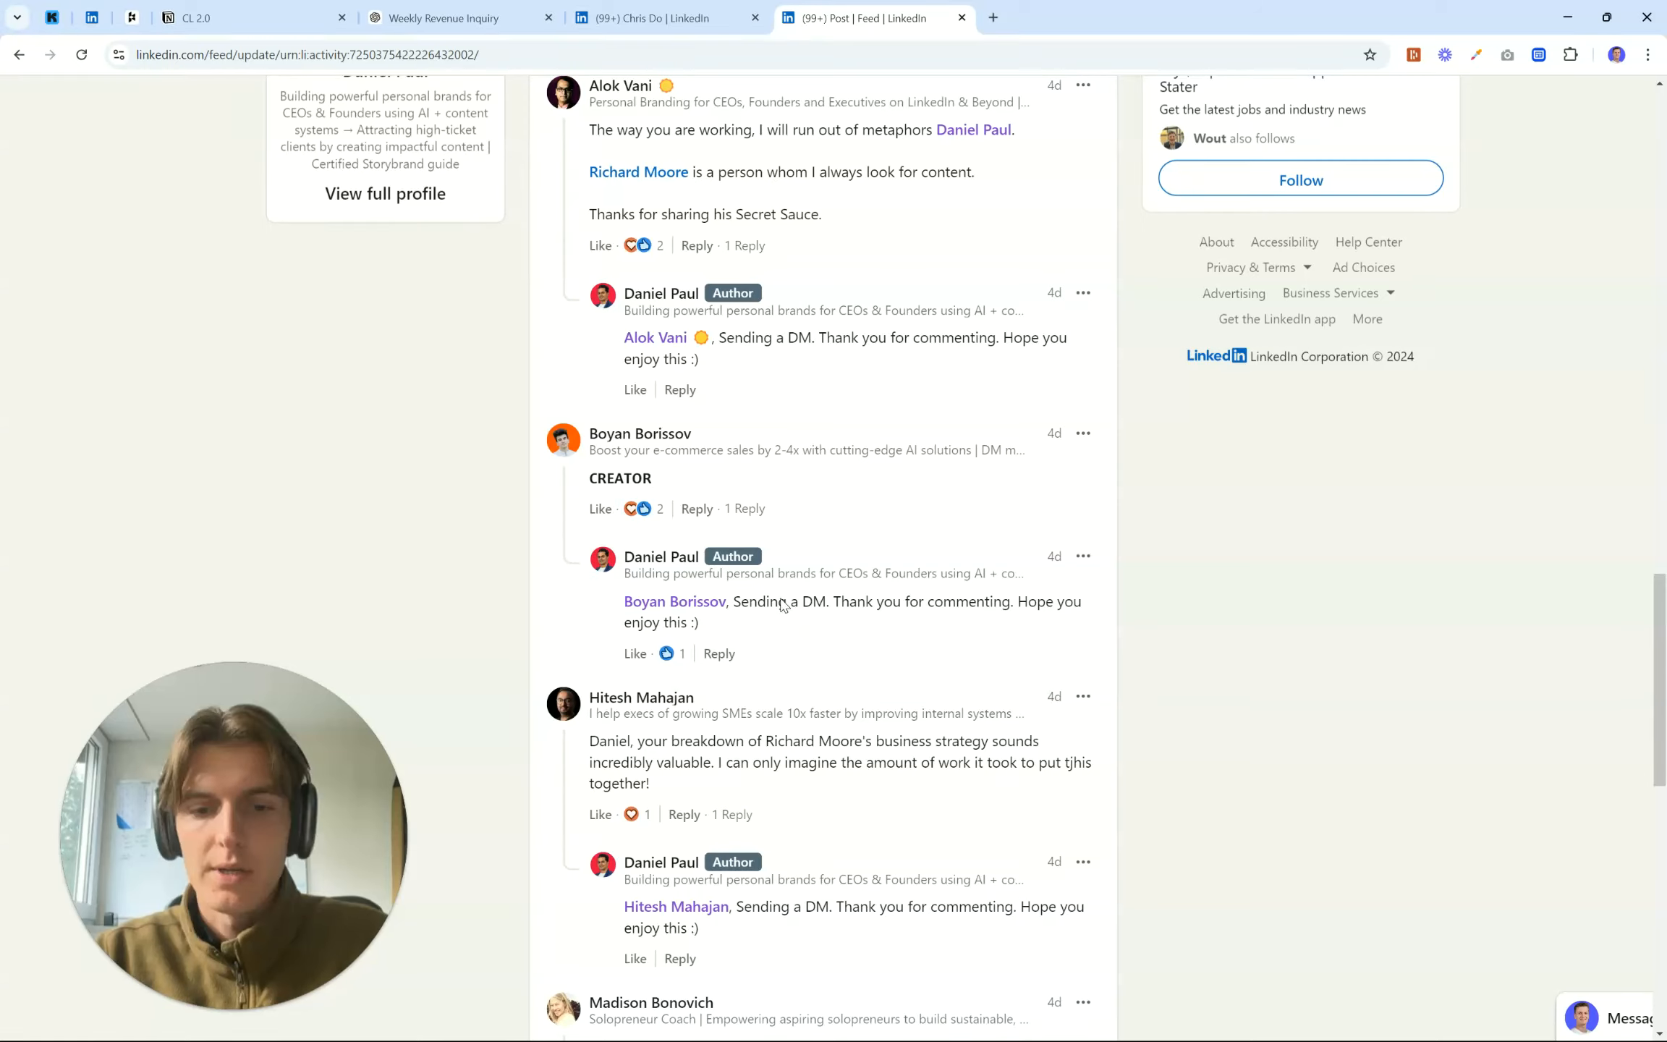
pyautogui.scroll(20, 802, 664)
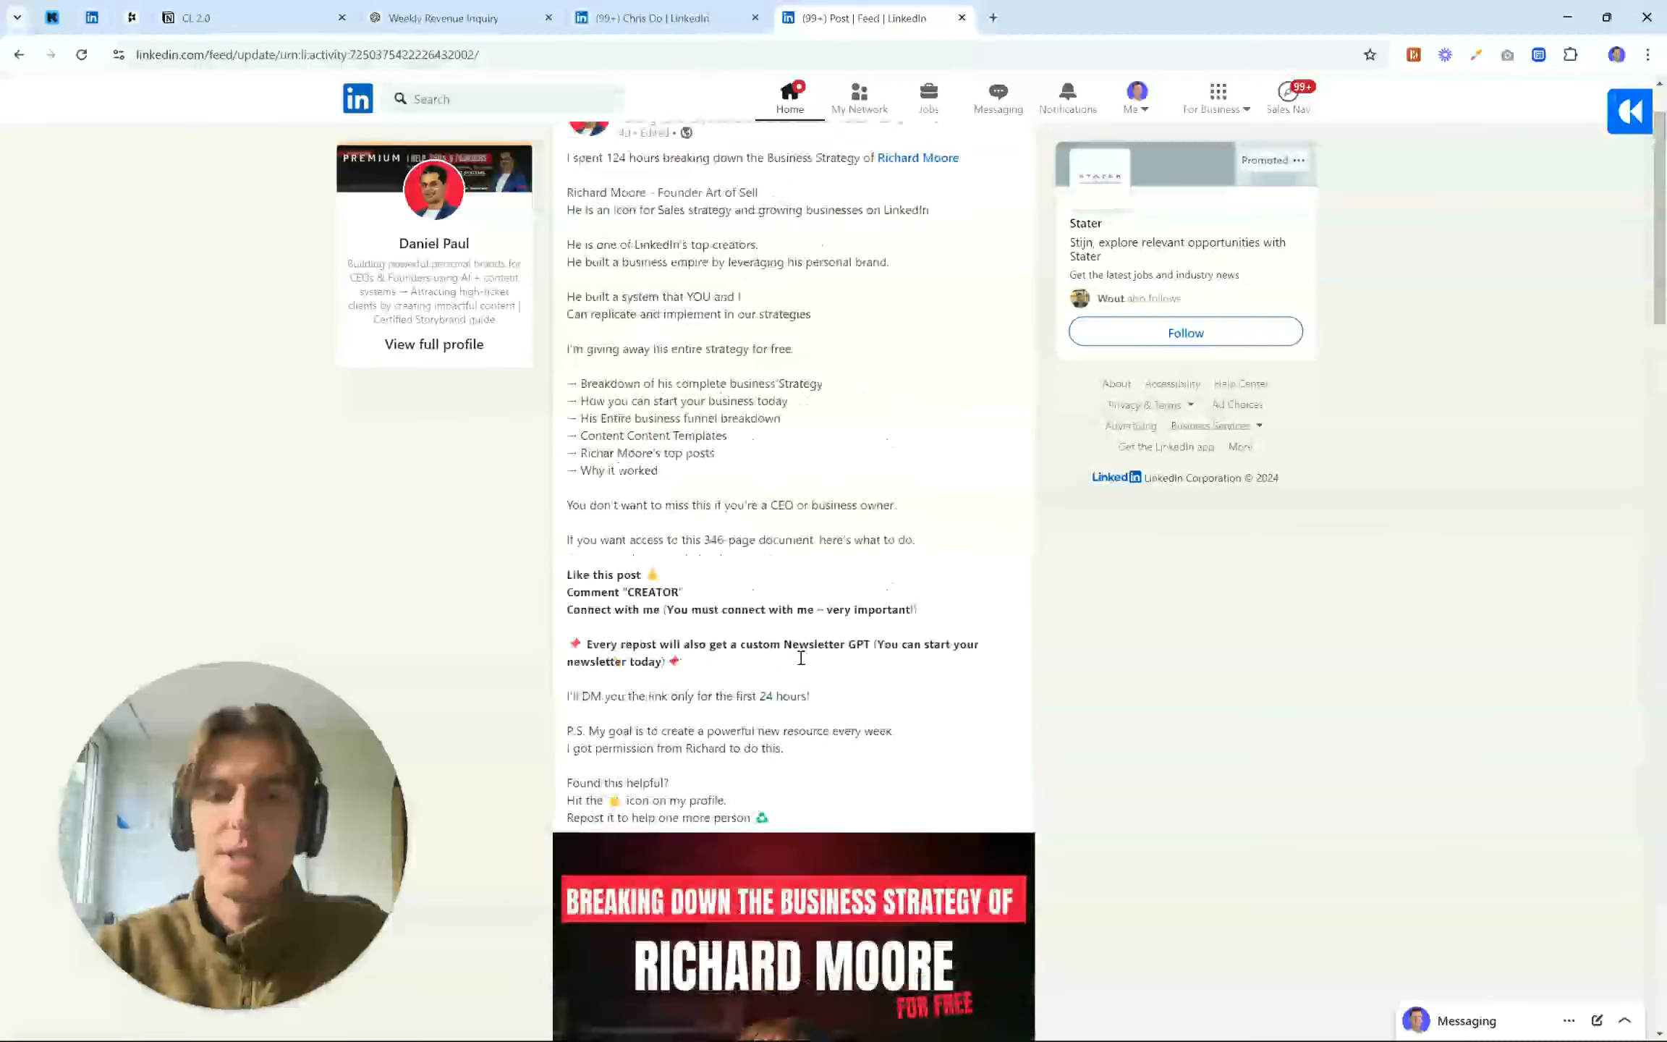
# Switch to the Figma board and highlight the opening items of the "Process I follow" list, starting at Template
pyautogui.hotkey('alt', 'Tab')
pyautogui.hscroll(-10, 869, 558)
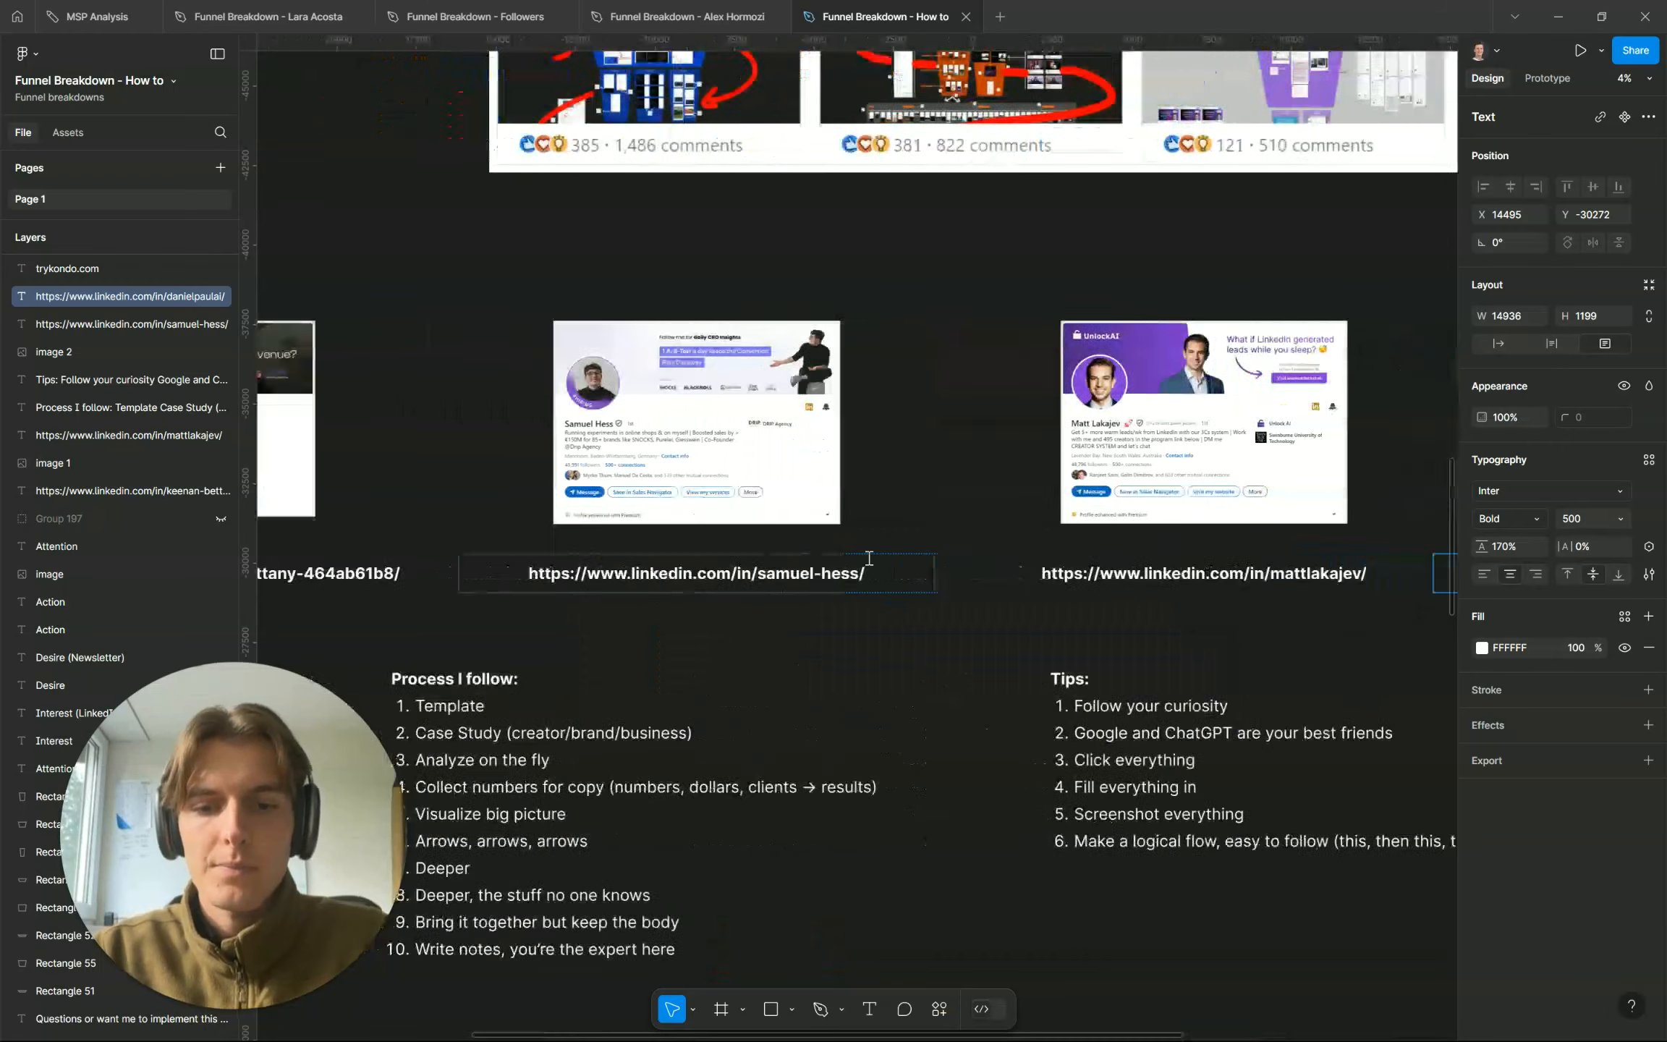
pyautogui.scroll(-3, 868, 557)
pyautogui.hscroll(5, 869, 558)
pyautogui.scroll(3, 869, 557)
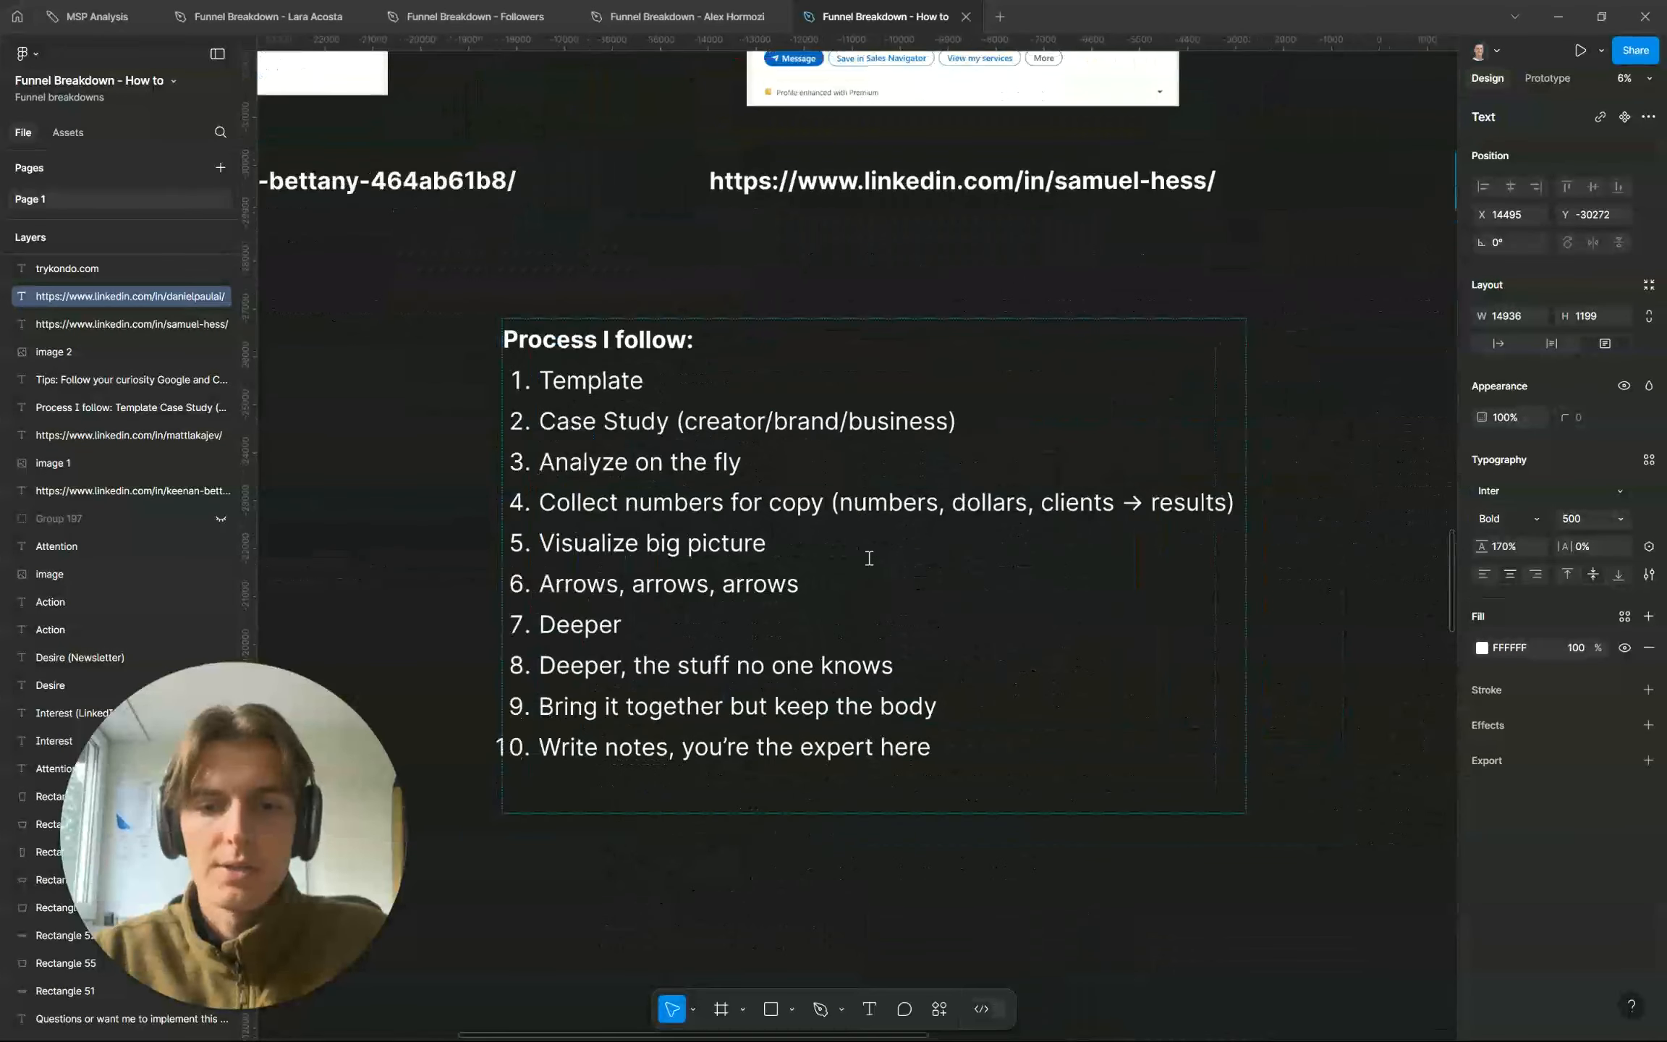
pyautogui.scroll(1, 869, 558)
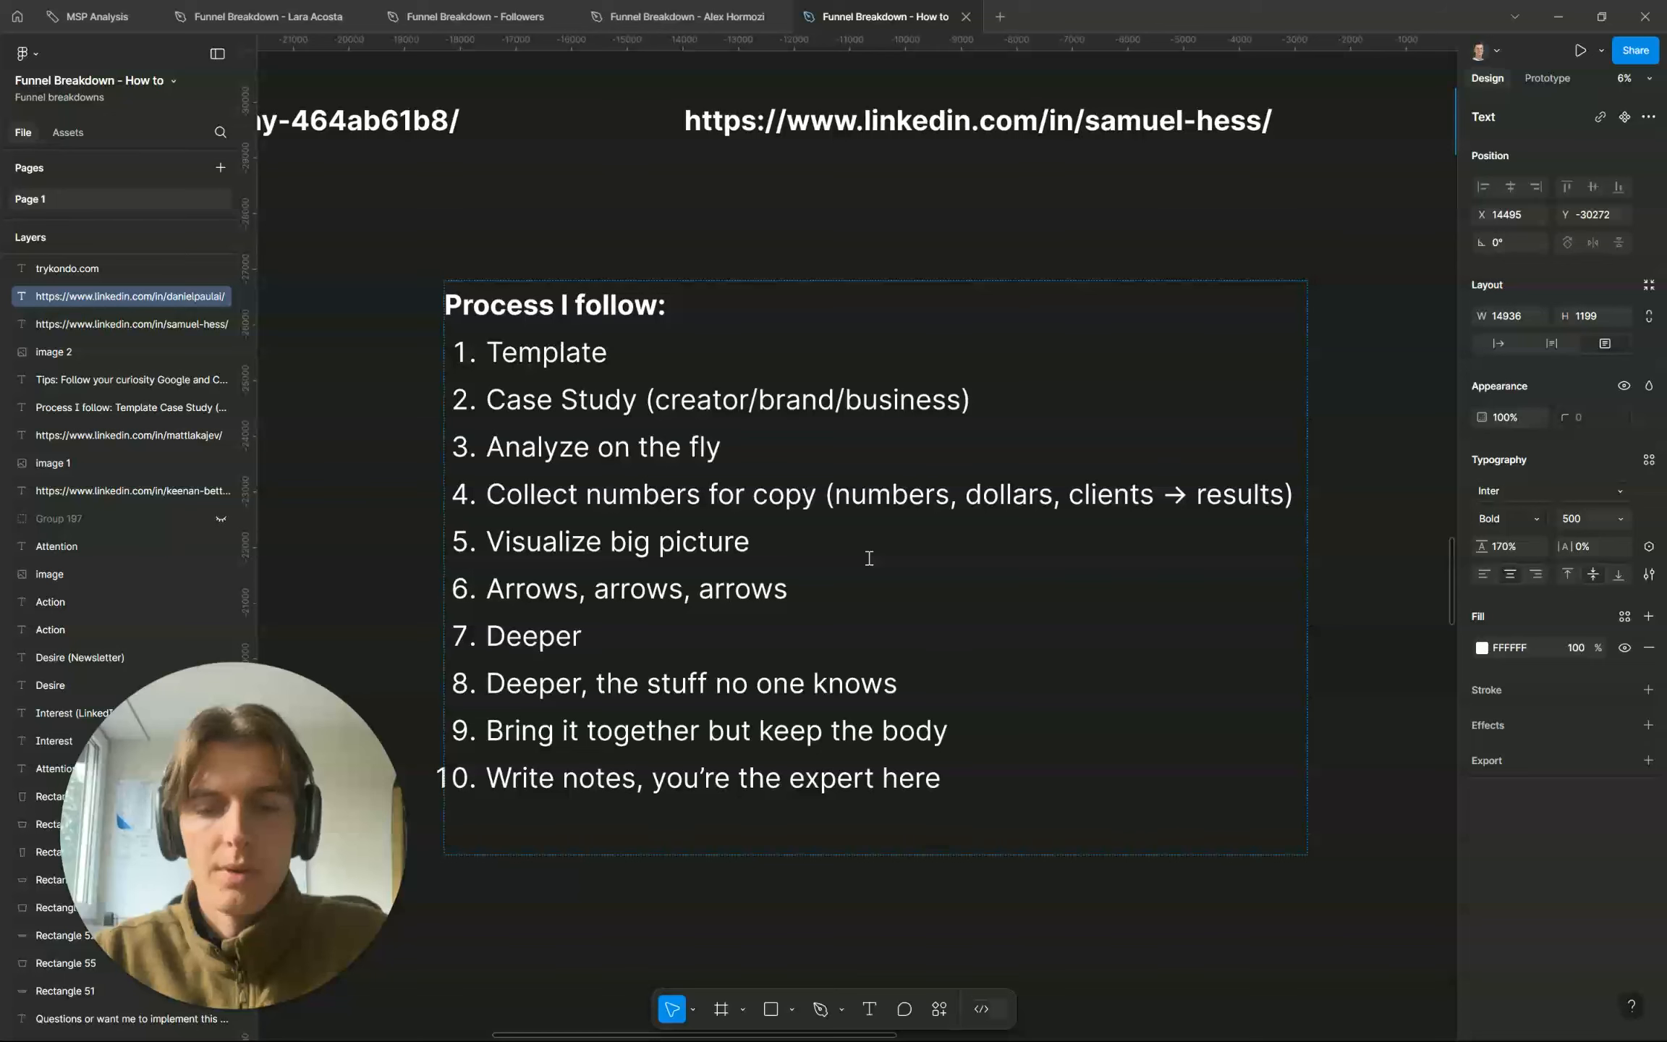
pyautogui.doubleClick(541, 359)
pyautogui.moveTo(540, 360); pyautogui.dragTo(639, 567)
pyautogui.click(644, 528)
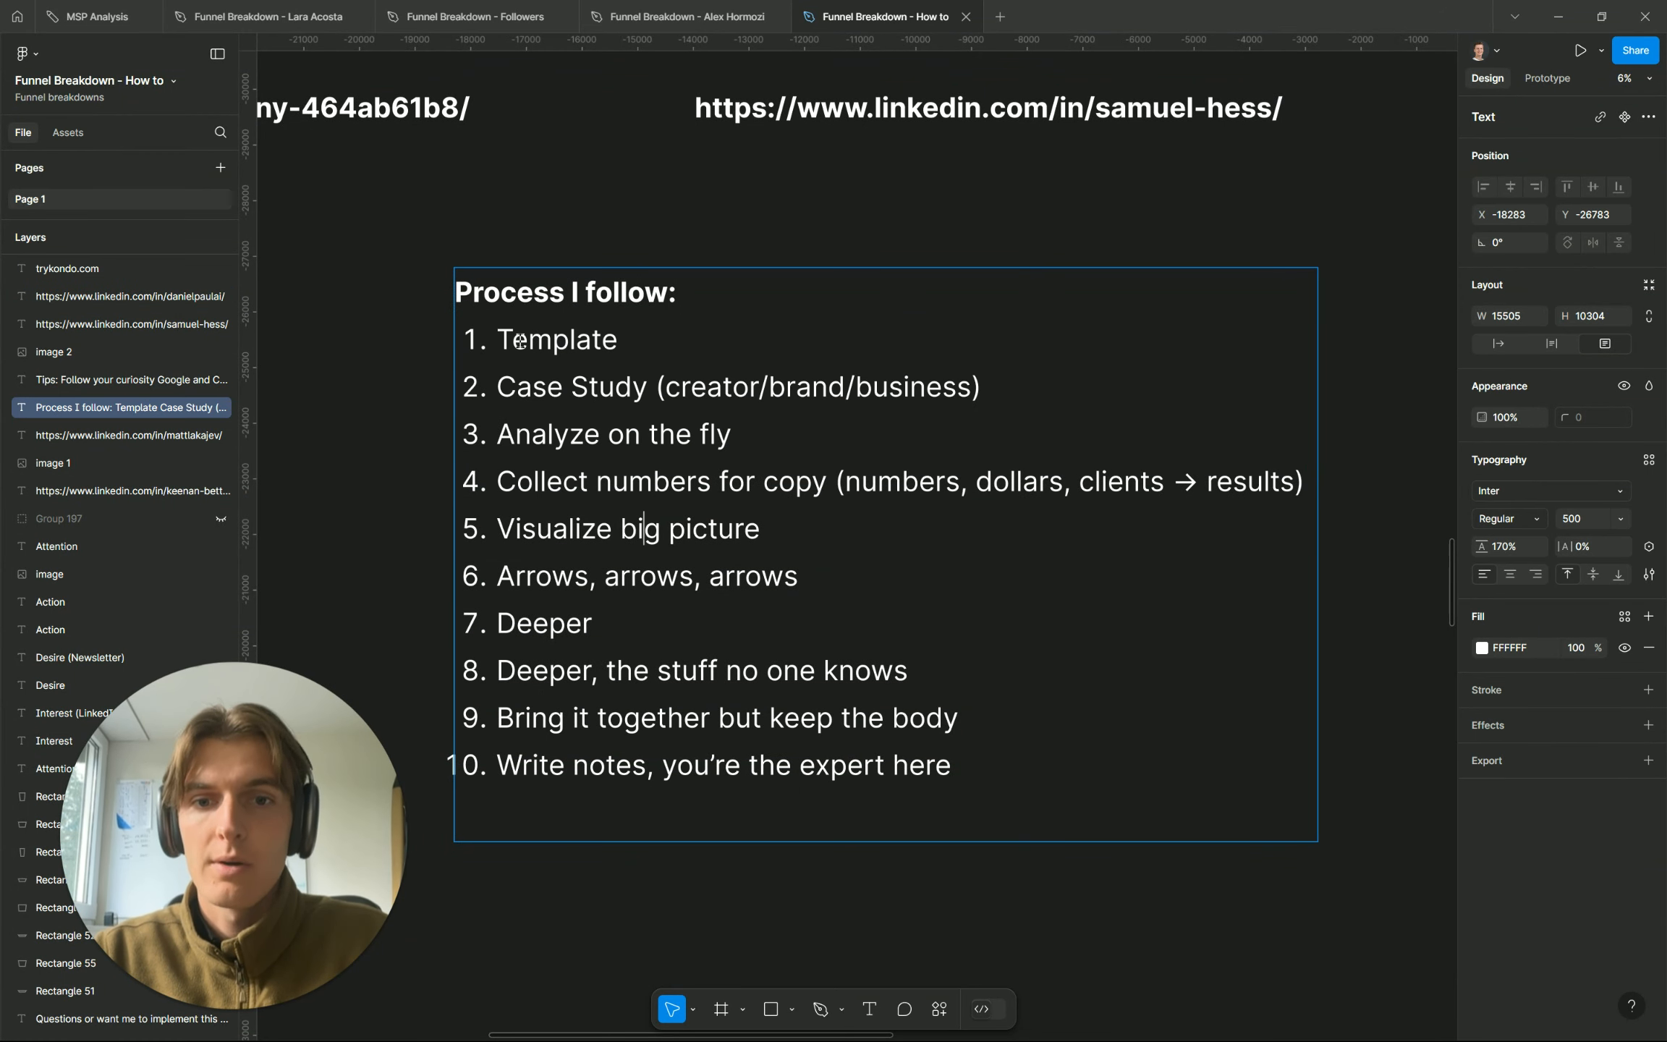
# Inspect the blue Chris Do funnel template laid out below the process list
pyautogui.scroll(-5, 520, 342)
pyautogui.scroll(-10, 522, 343)
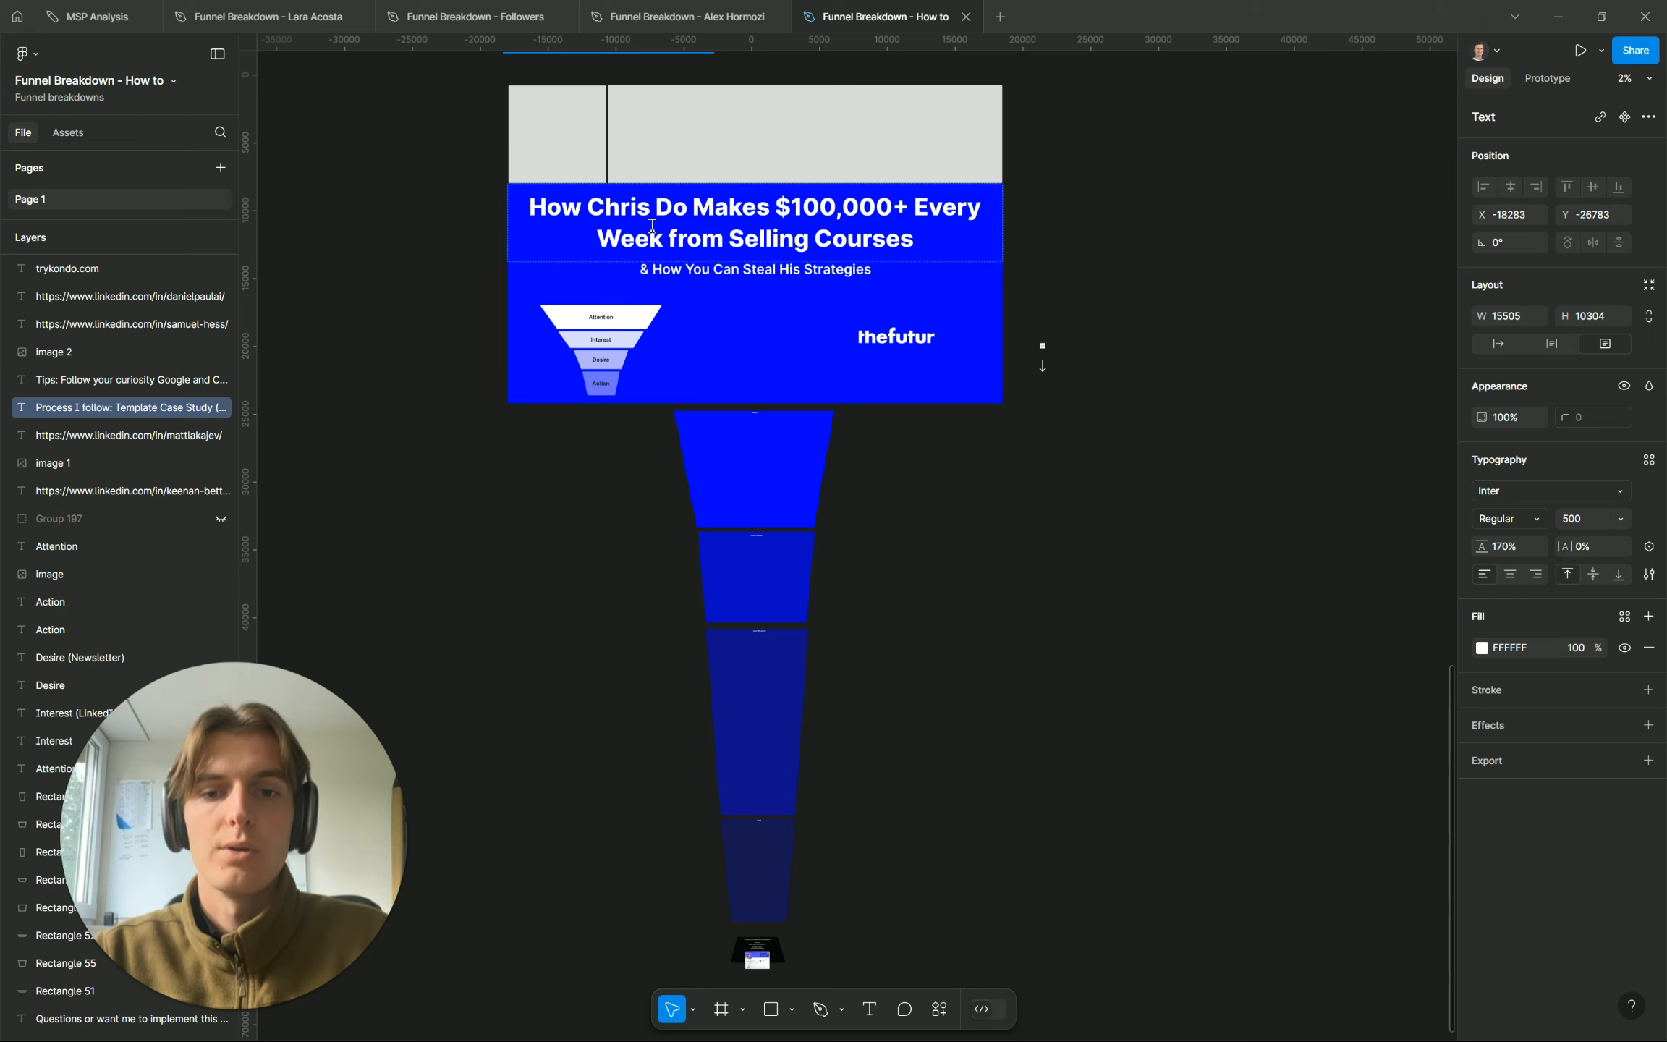
pyautogui.scroll(5, 980, 684)
pyautogui.scroll(2, 979, 684)
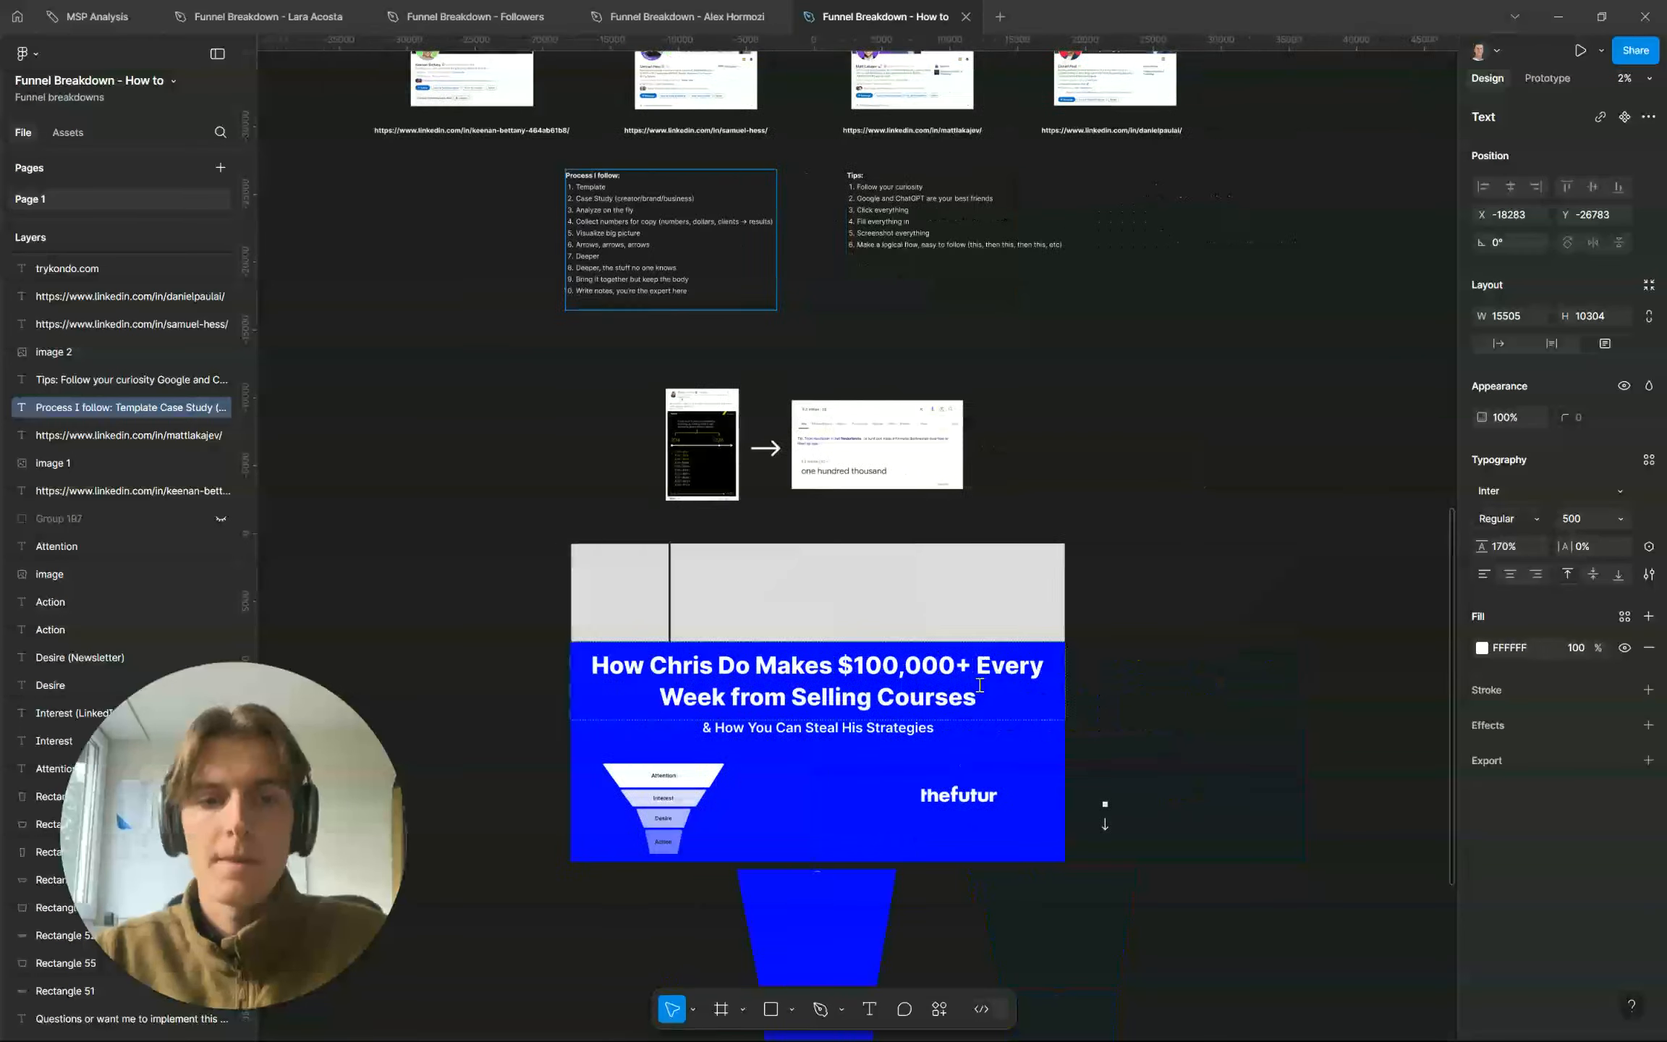
pyautogui.scroll(-7, 980, 684)
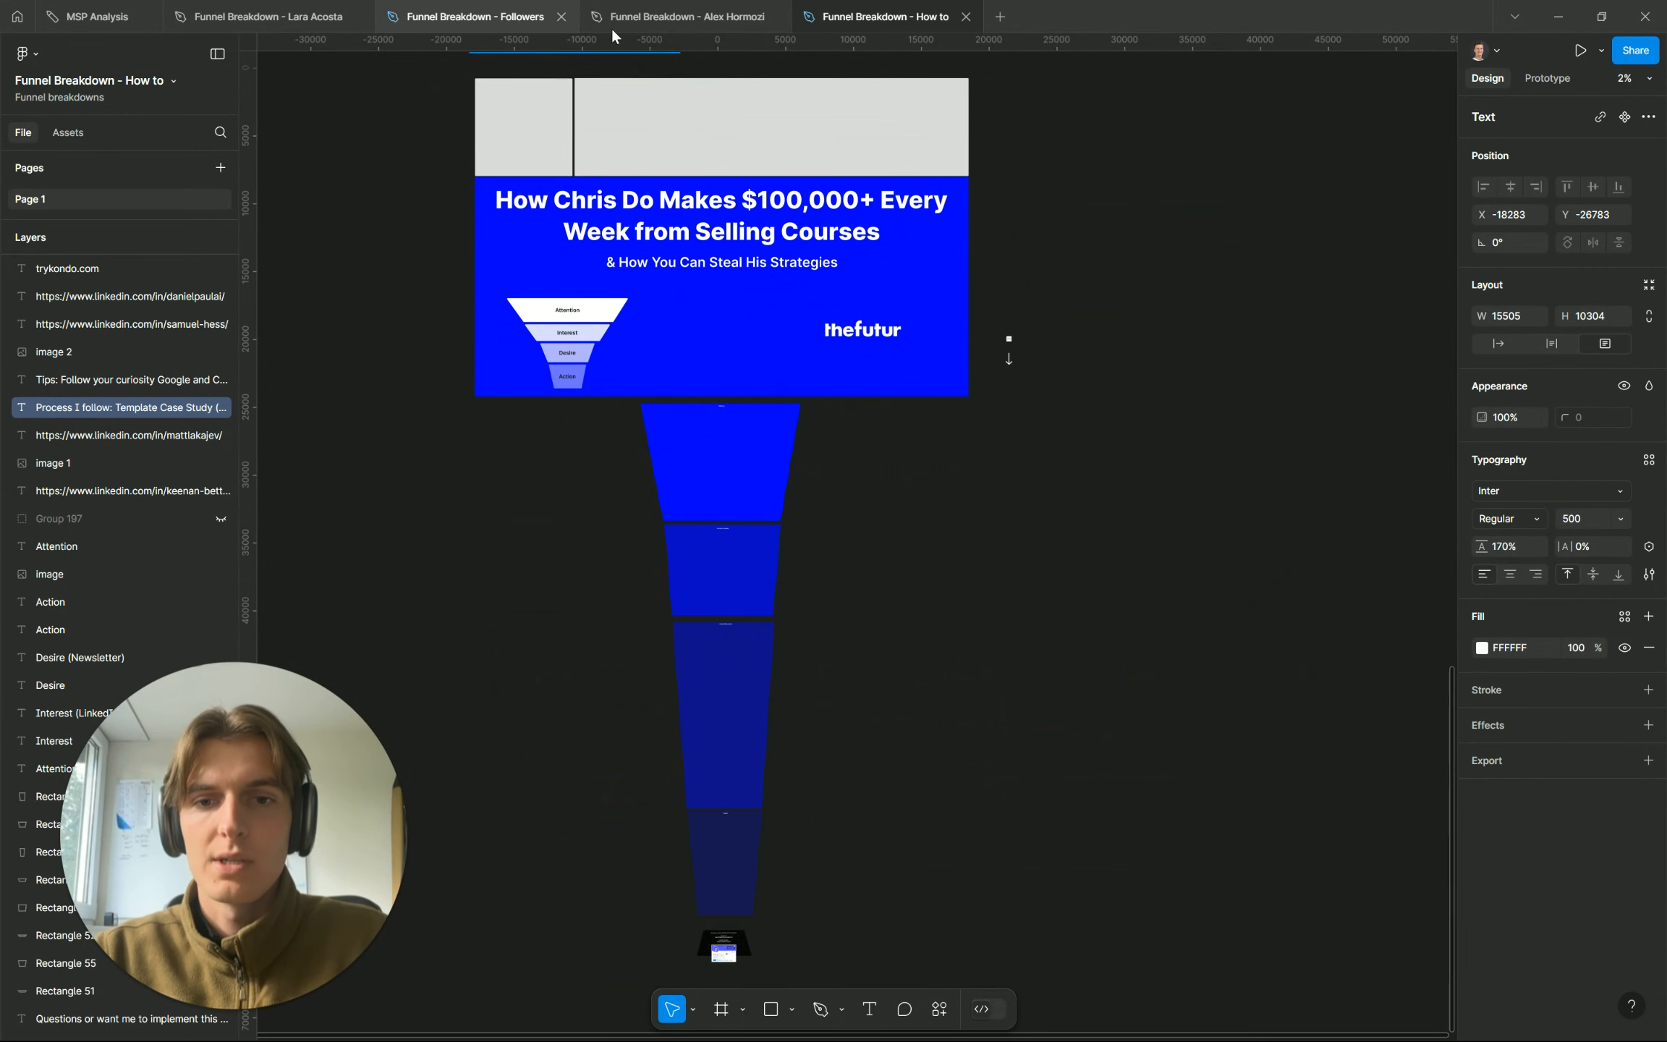
# Compare the Alex Hormozi funnel breakdown file with the filled-in Lara Acosta funnel breakdown file
pyautogui.click(655, 18)
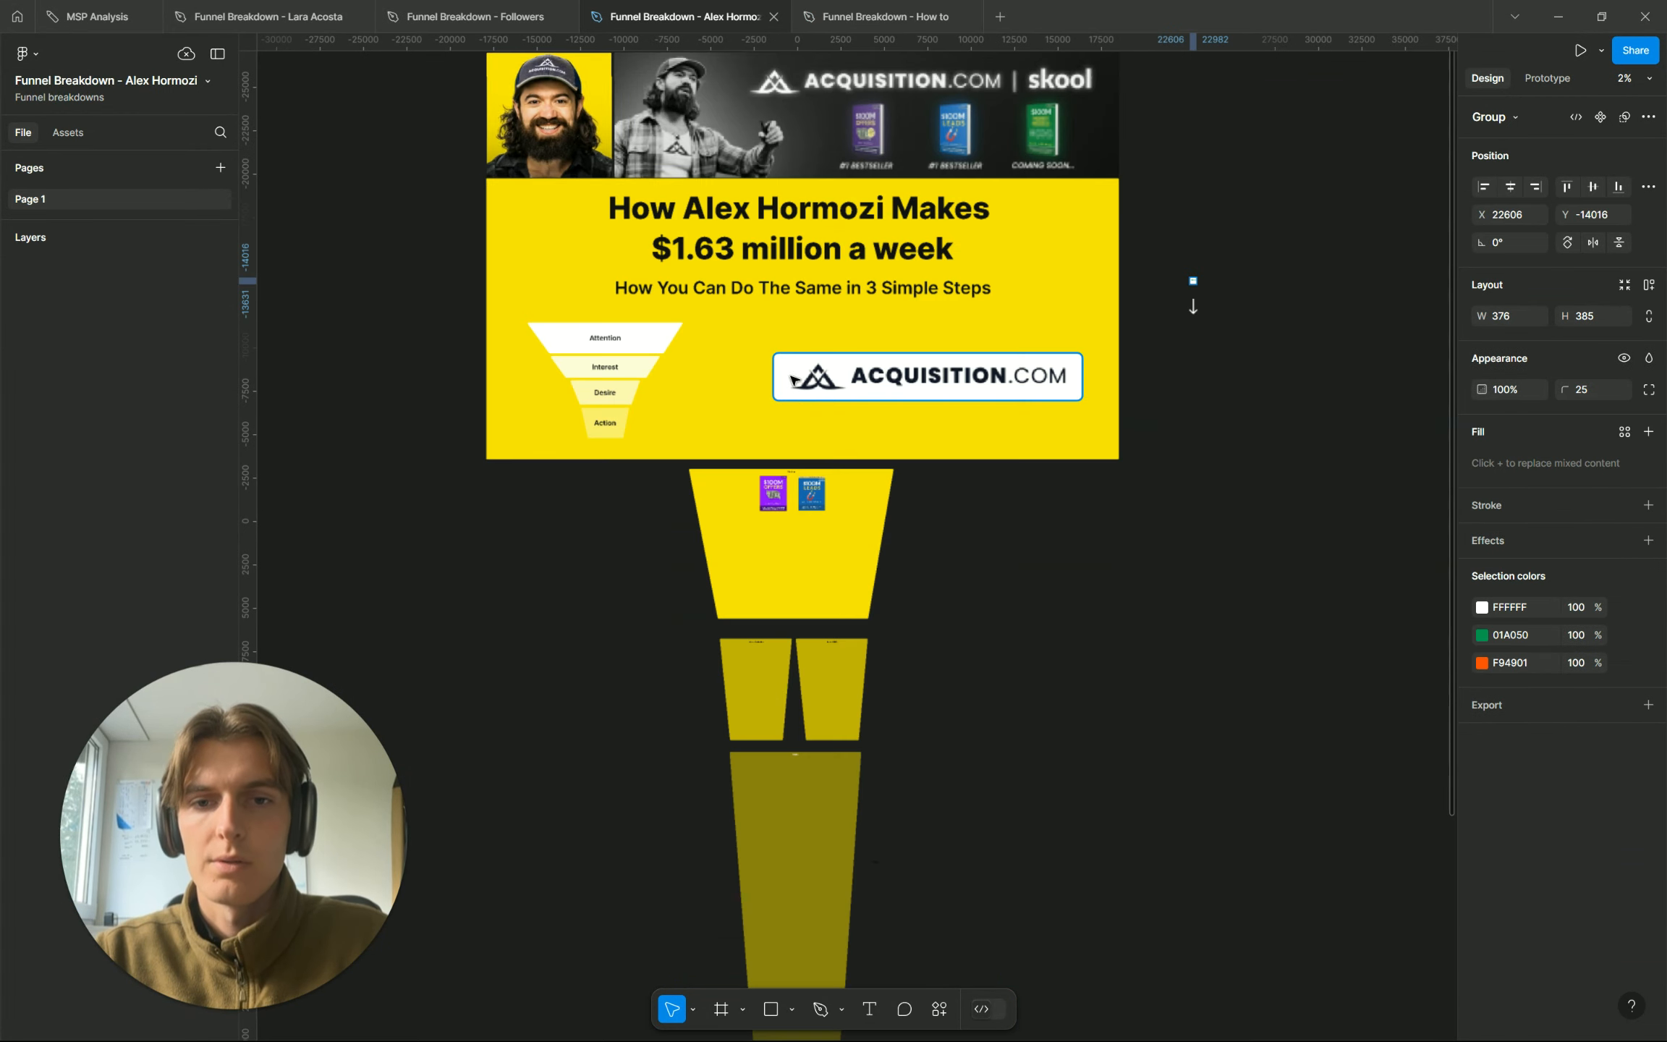
pyautogui.scroll(-7, 805, 447)
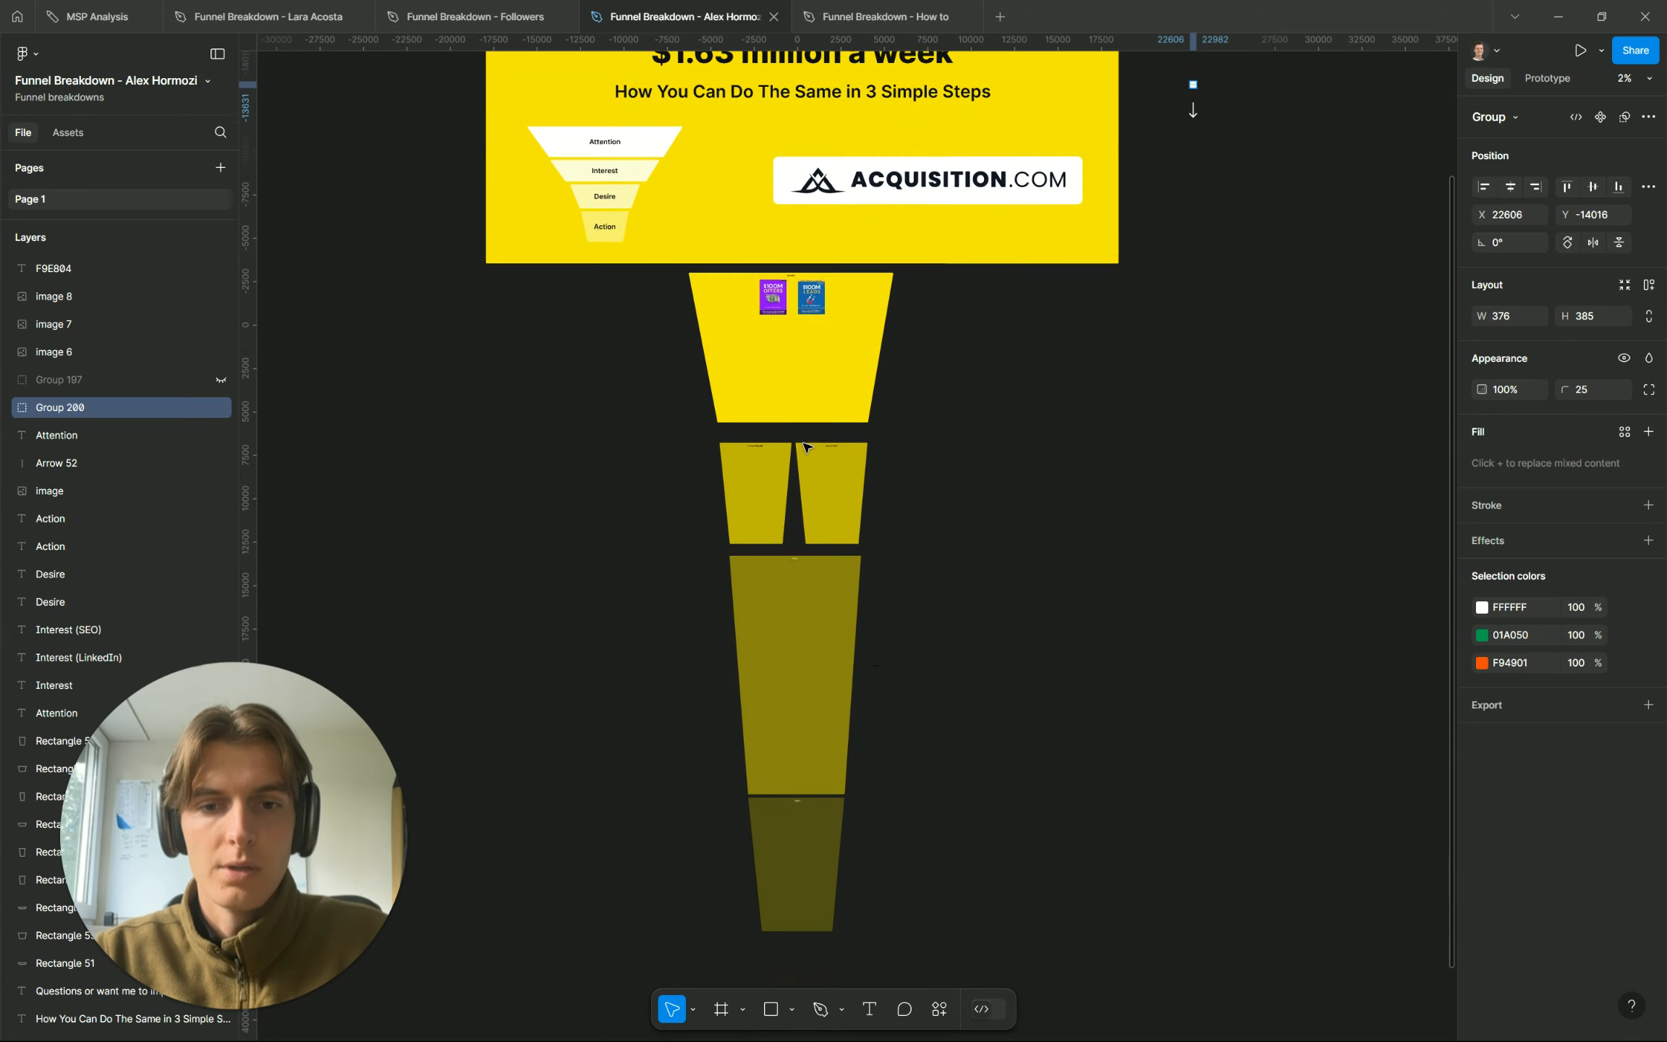
pyautogui.scroll(8, 796, 695)
pyautogui.click(279, 16)
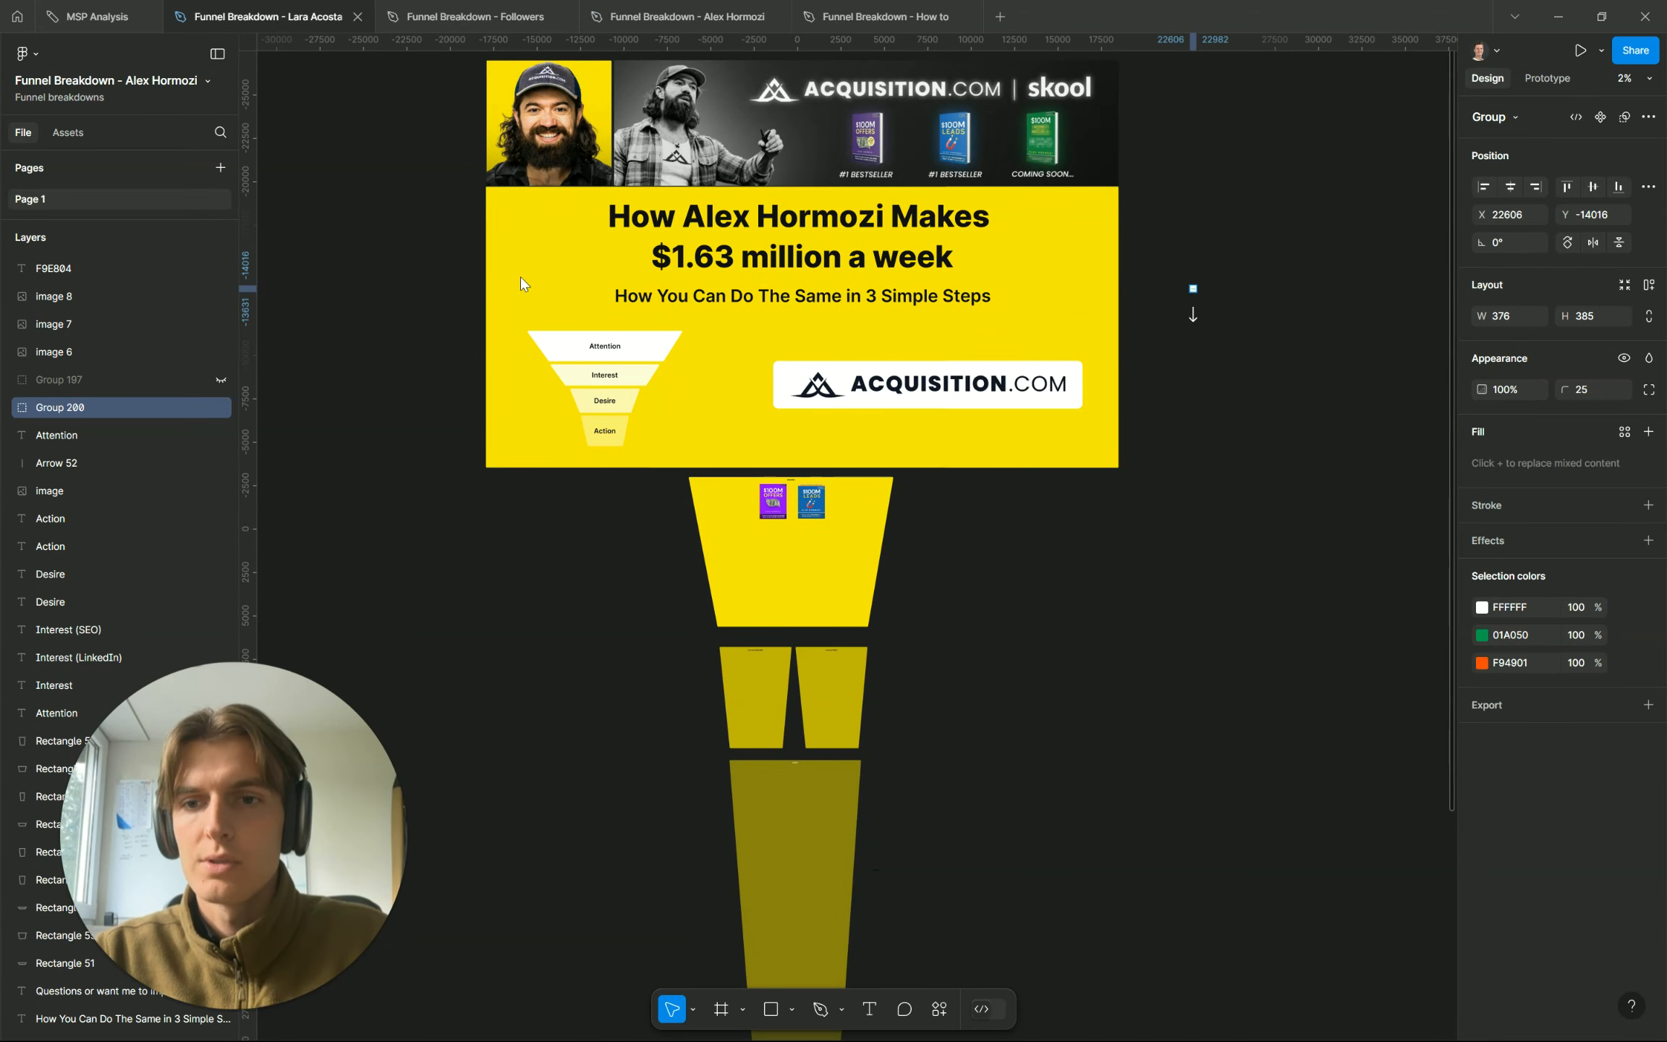
pyautogui.scroll(-6, 752, 488)
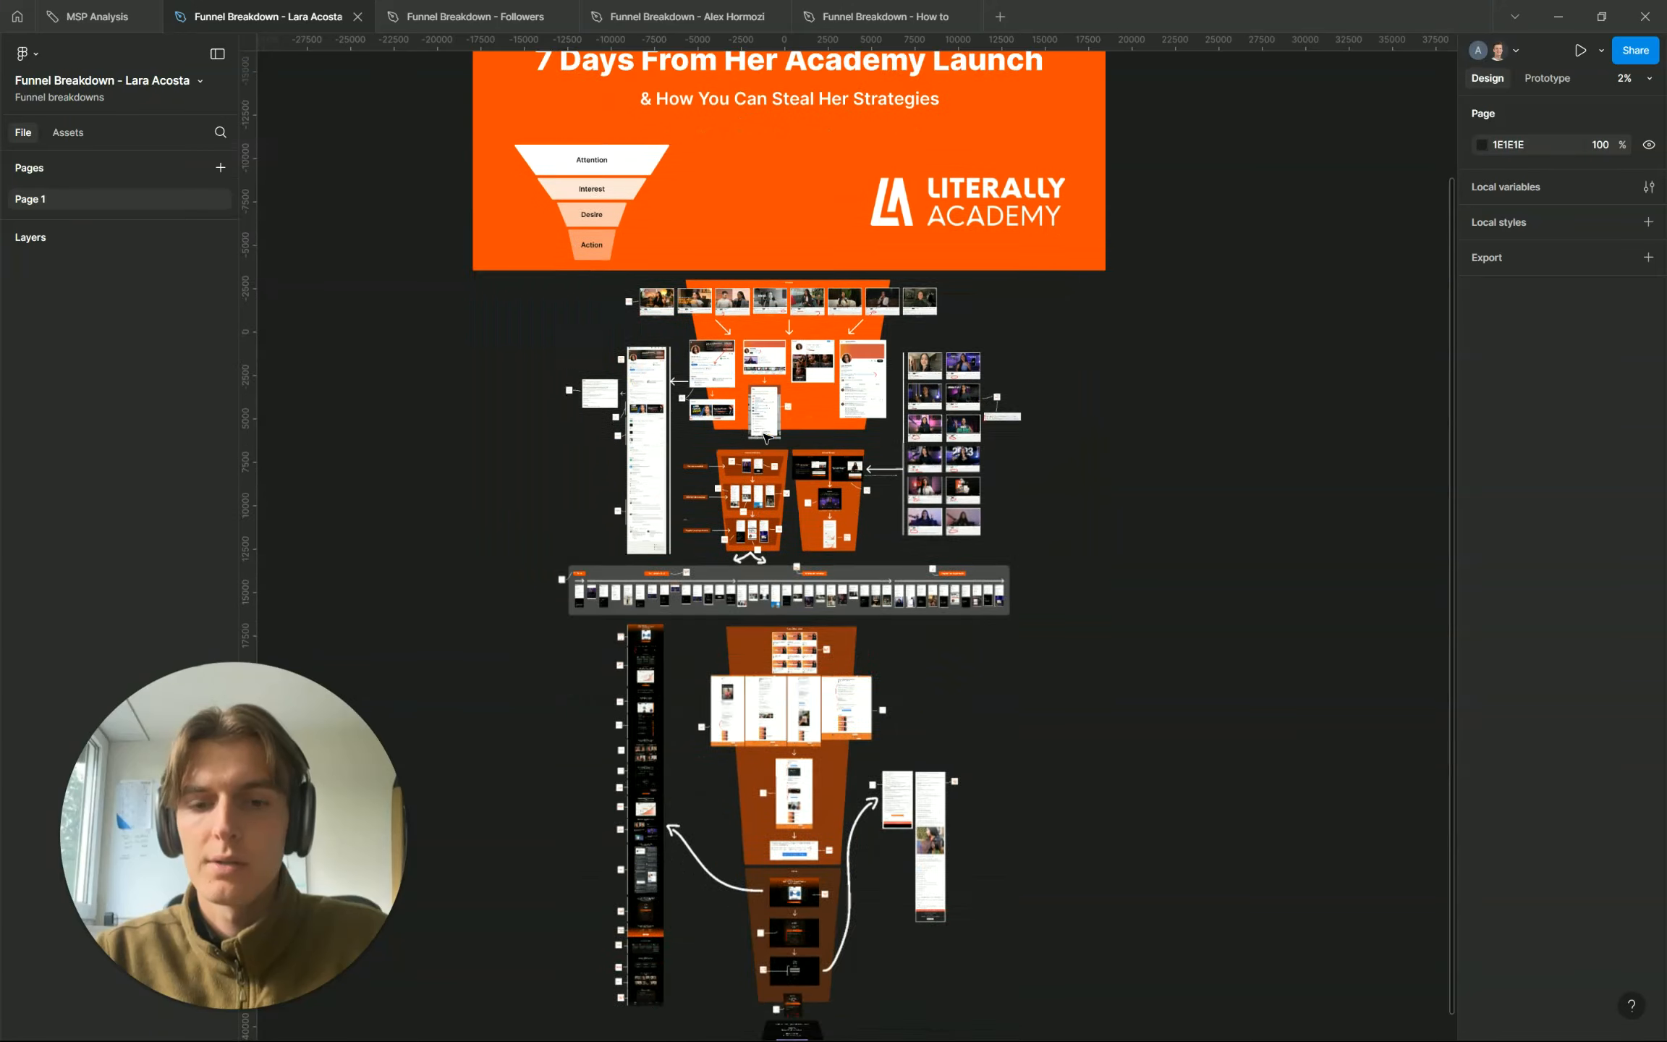
# Open the "Funnel Breakdown - Followers" file and examine its green OLD and NEW funnel layouts
pyautogui.click(458, 22)
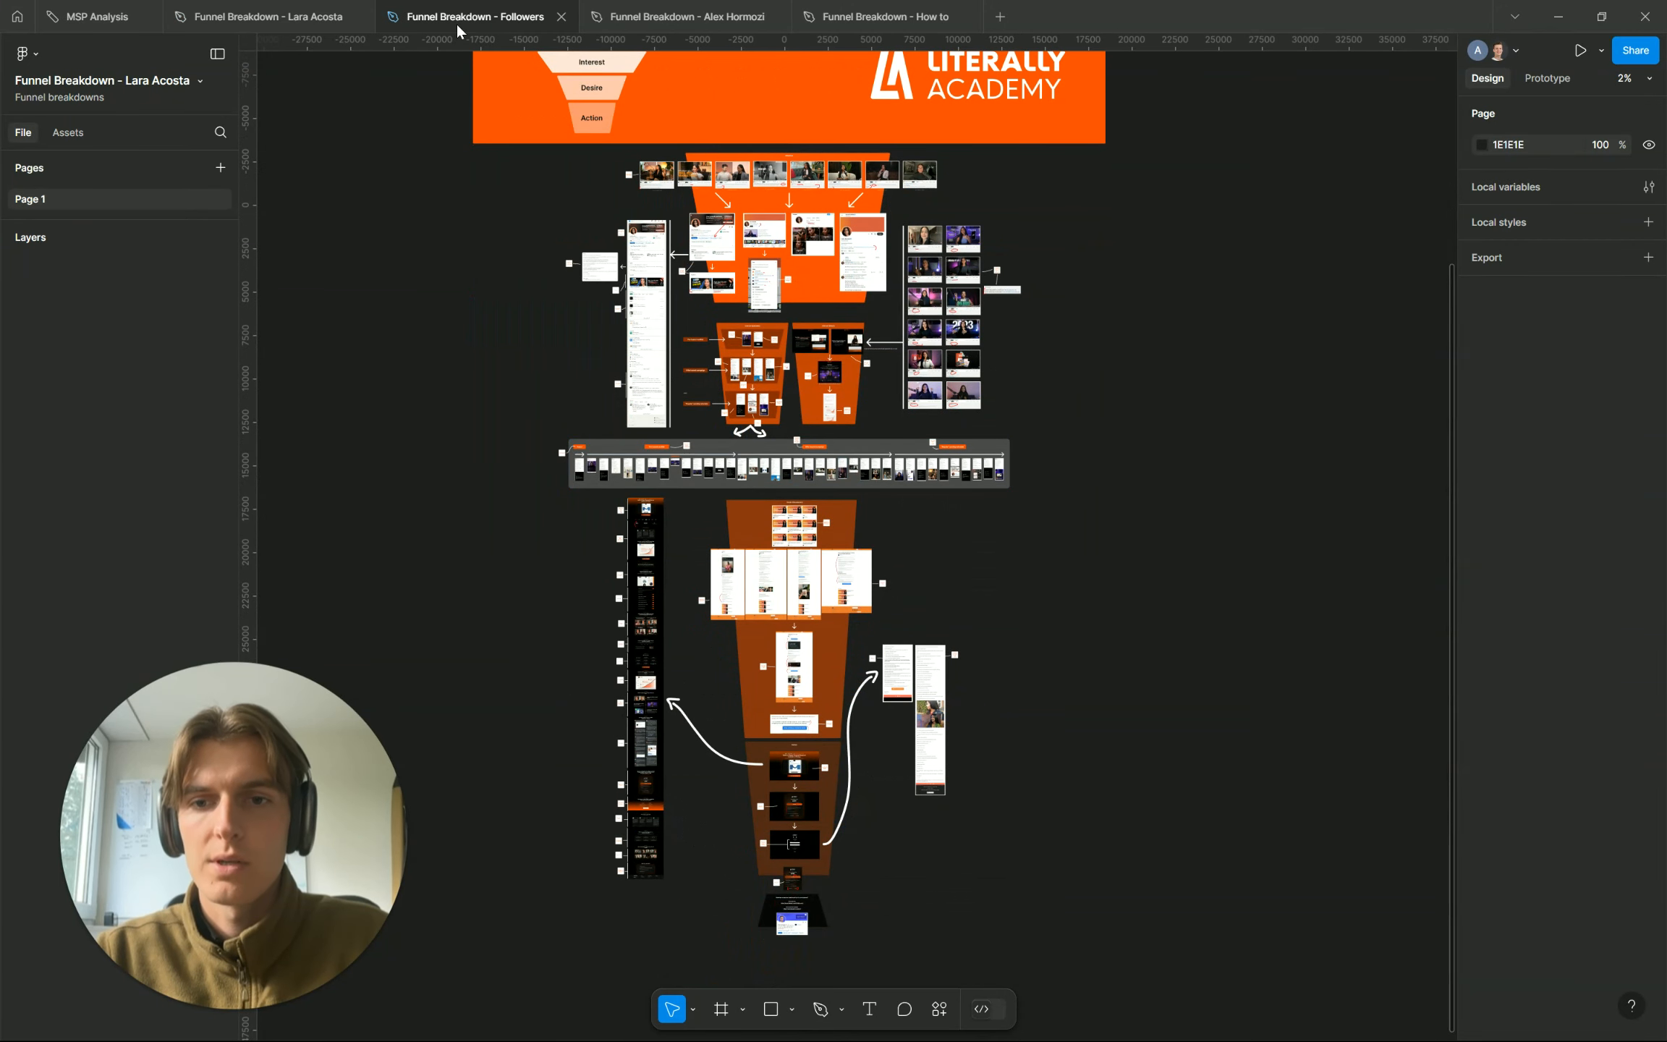
pyautogui.scroll(2, 796, 470)
pyautogui.hscroll(-3, 817, 499)
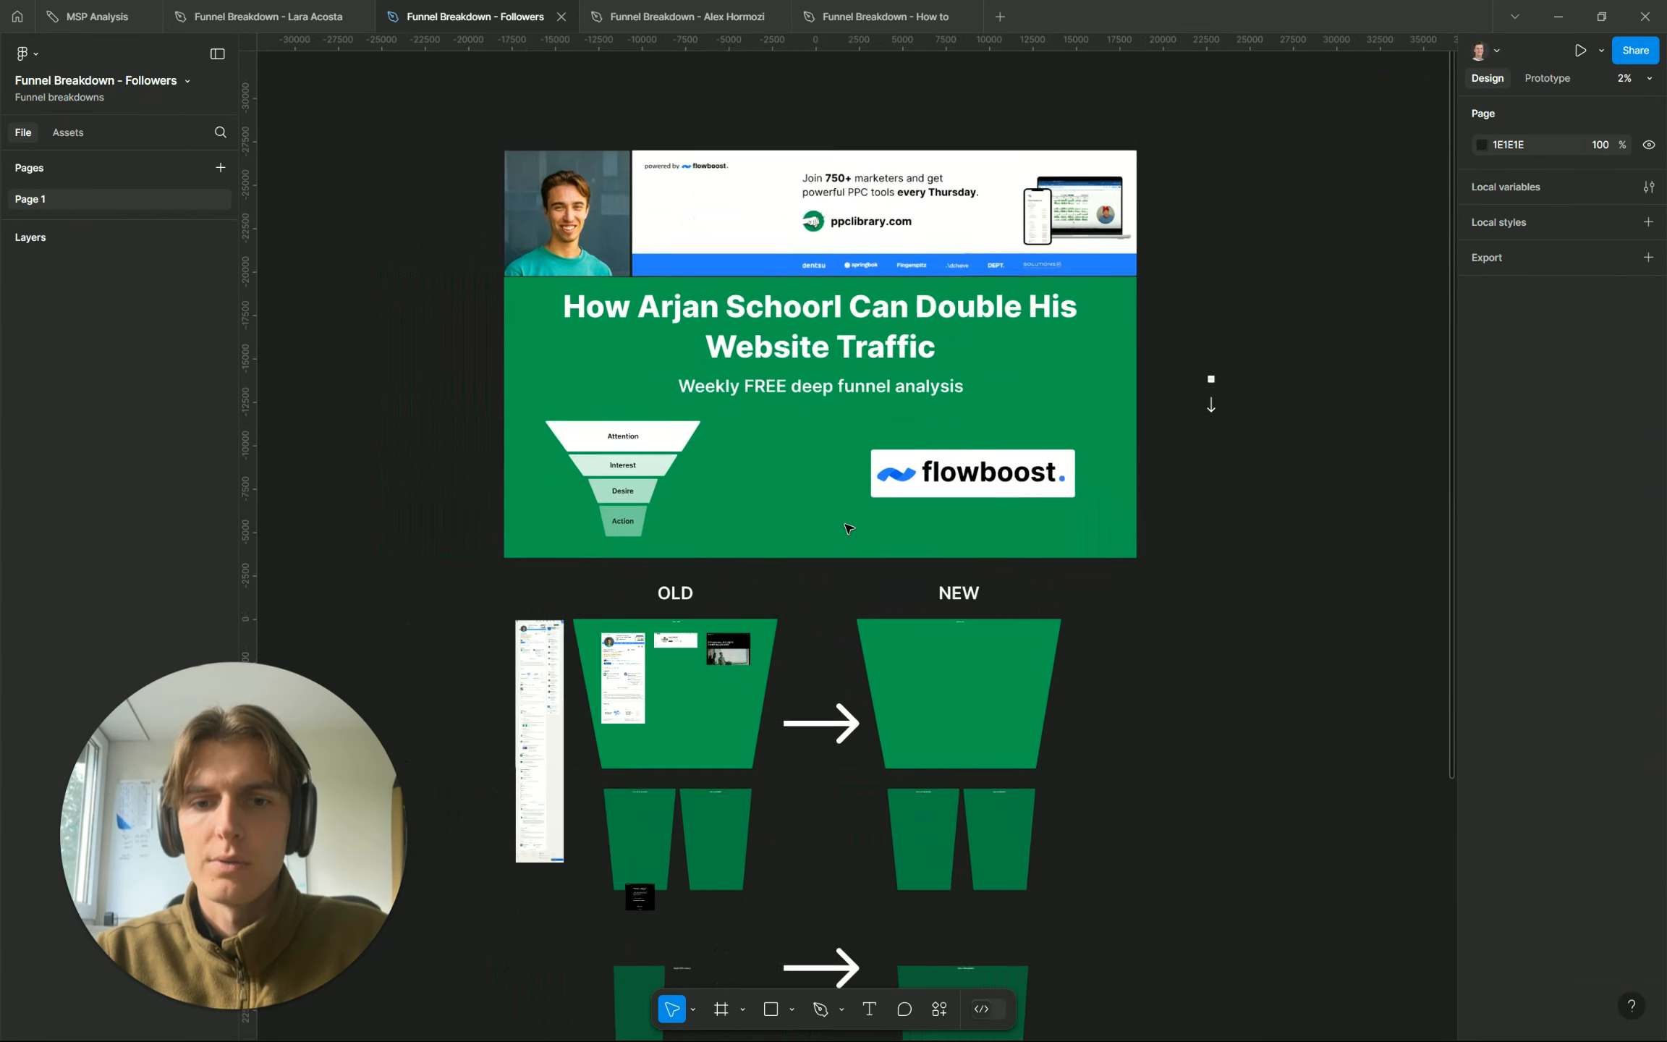
pyautogui.scroll(-2, 848, 529)
pyautogui.scroll(-2, 683, 510)
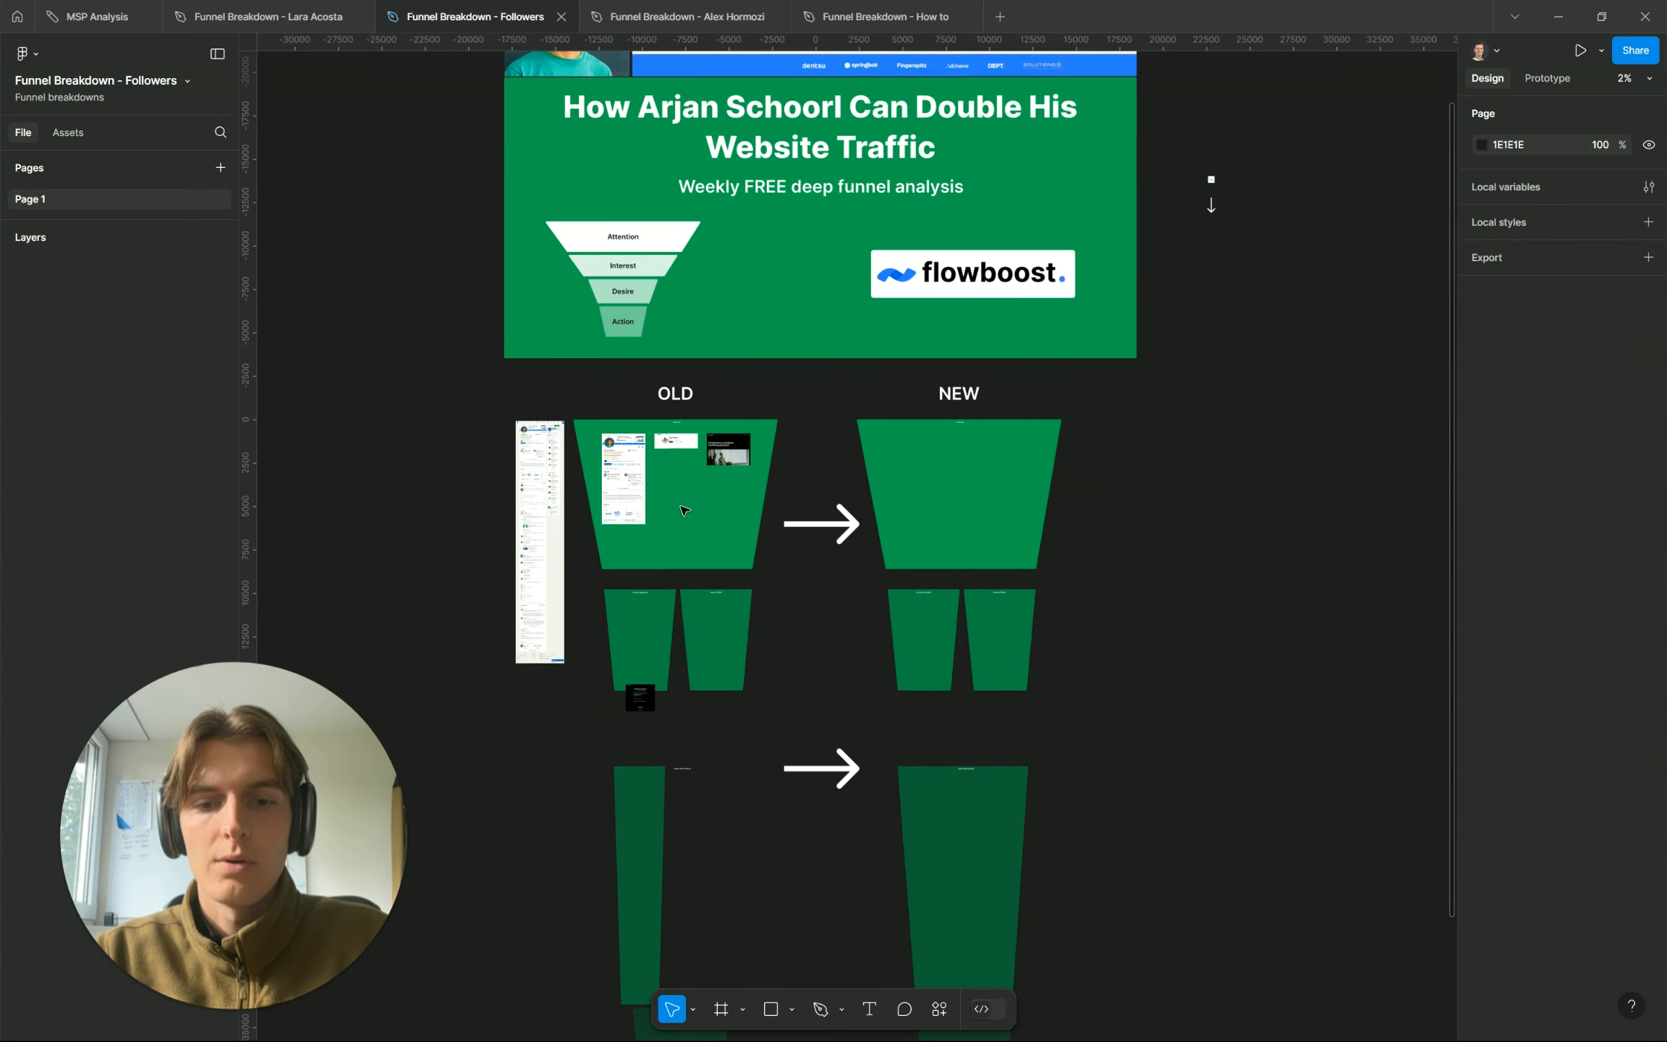
# Return to the "Funnel Breakdown - How to" board and highlight the Case Study item of the process list
pyautogui.click(828, 21)
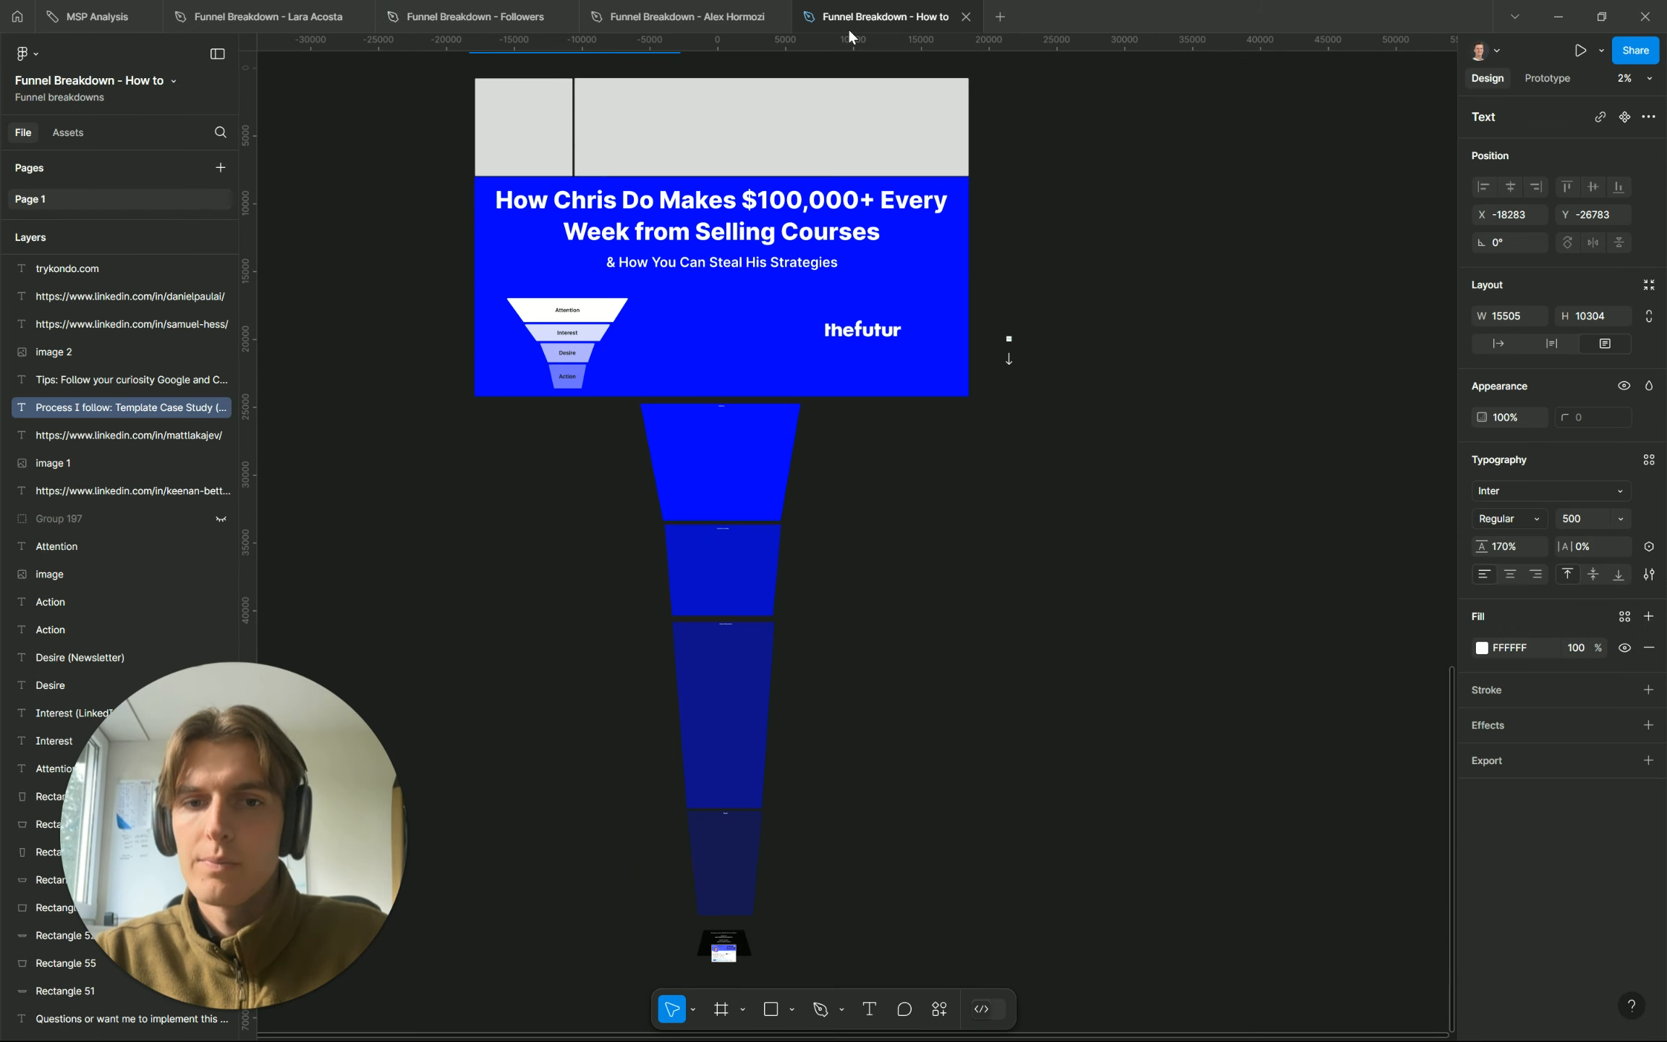
pyautogui.scroll(8, 715, 486)
pyautogui.scroll(5, 715, 486)
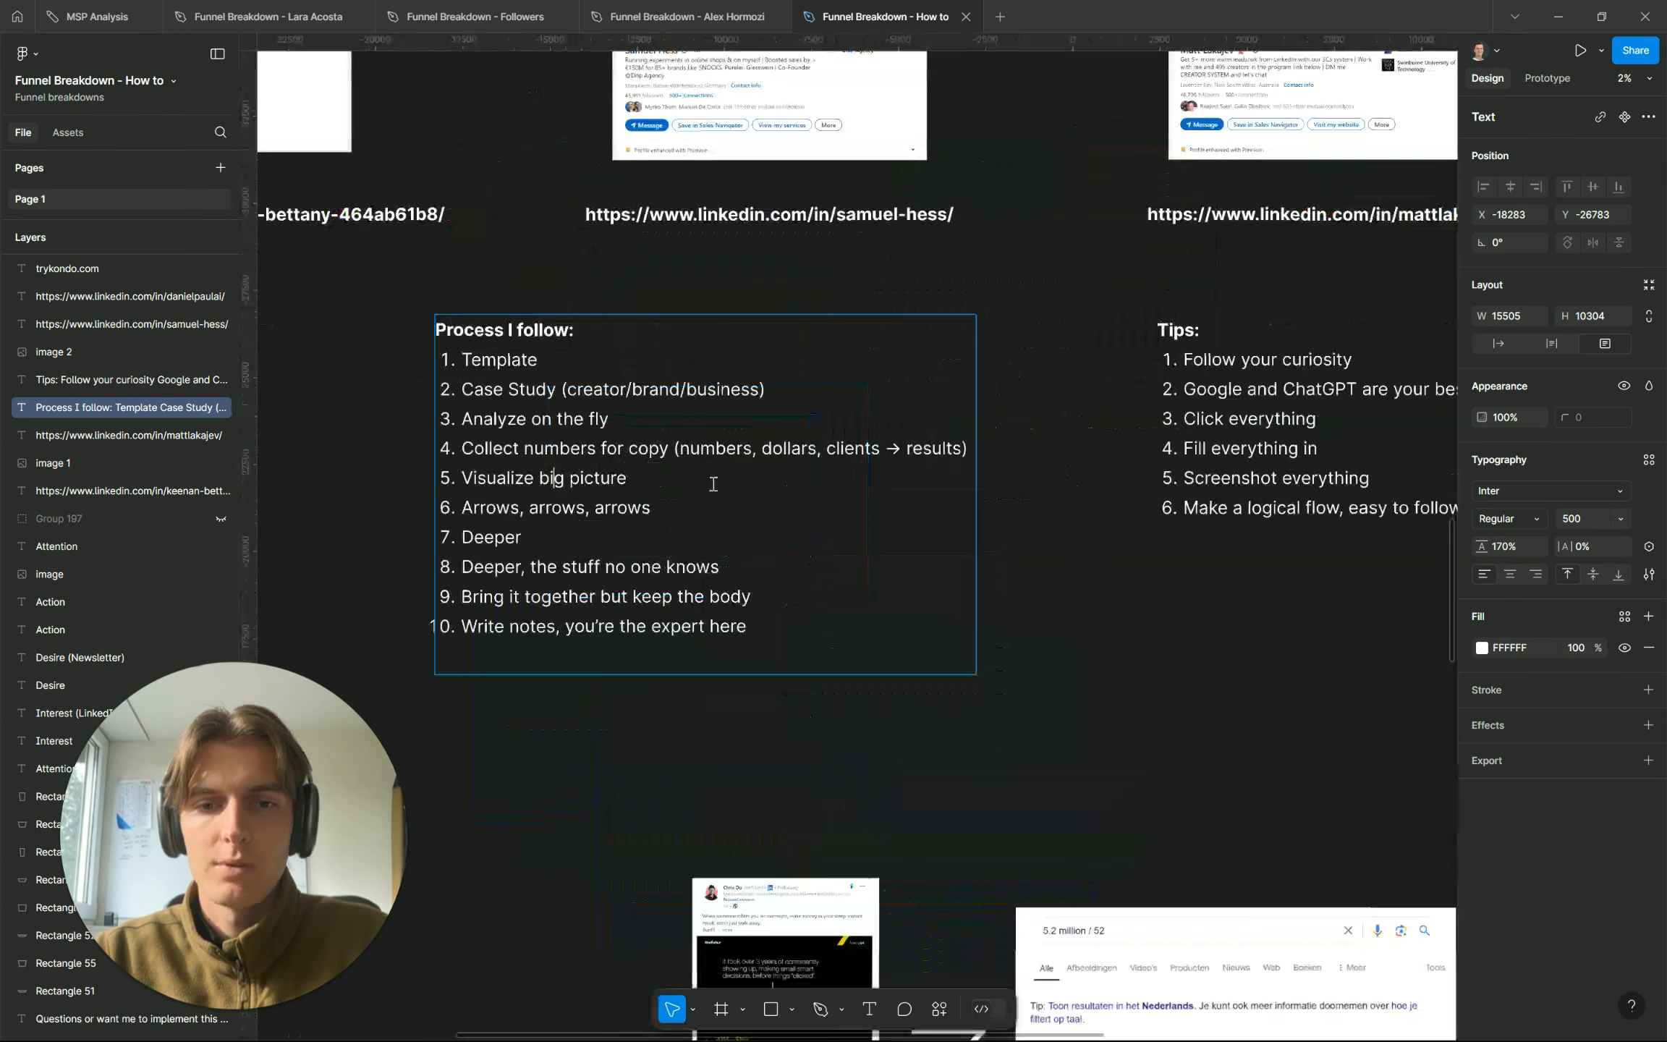
pyautogui.hscroll(-3, 651, 405)
pyautogui.doubleClick(570, 354)
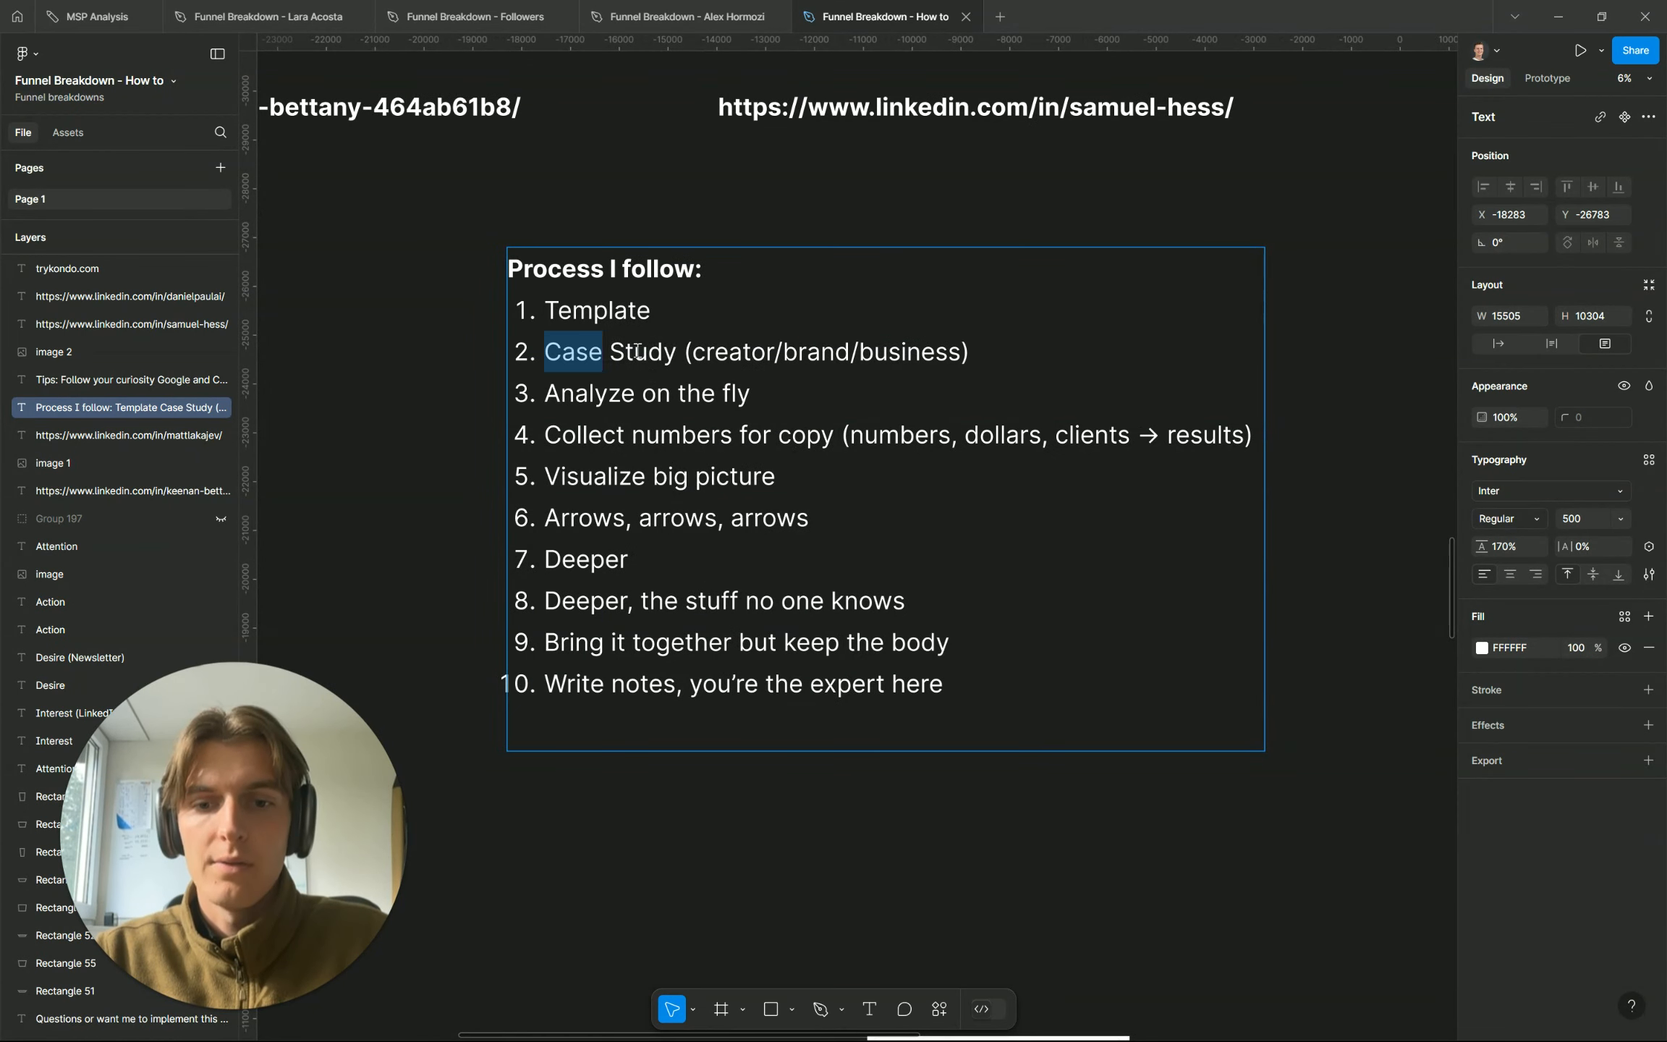
pyautogui.click(634, 352)
# Highlight the words creator, brand and business one after another in the Case Study item
pyautogui.doubleClick(738, 353)
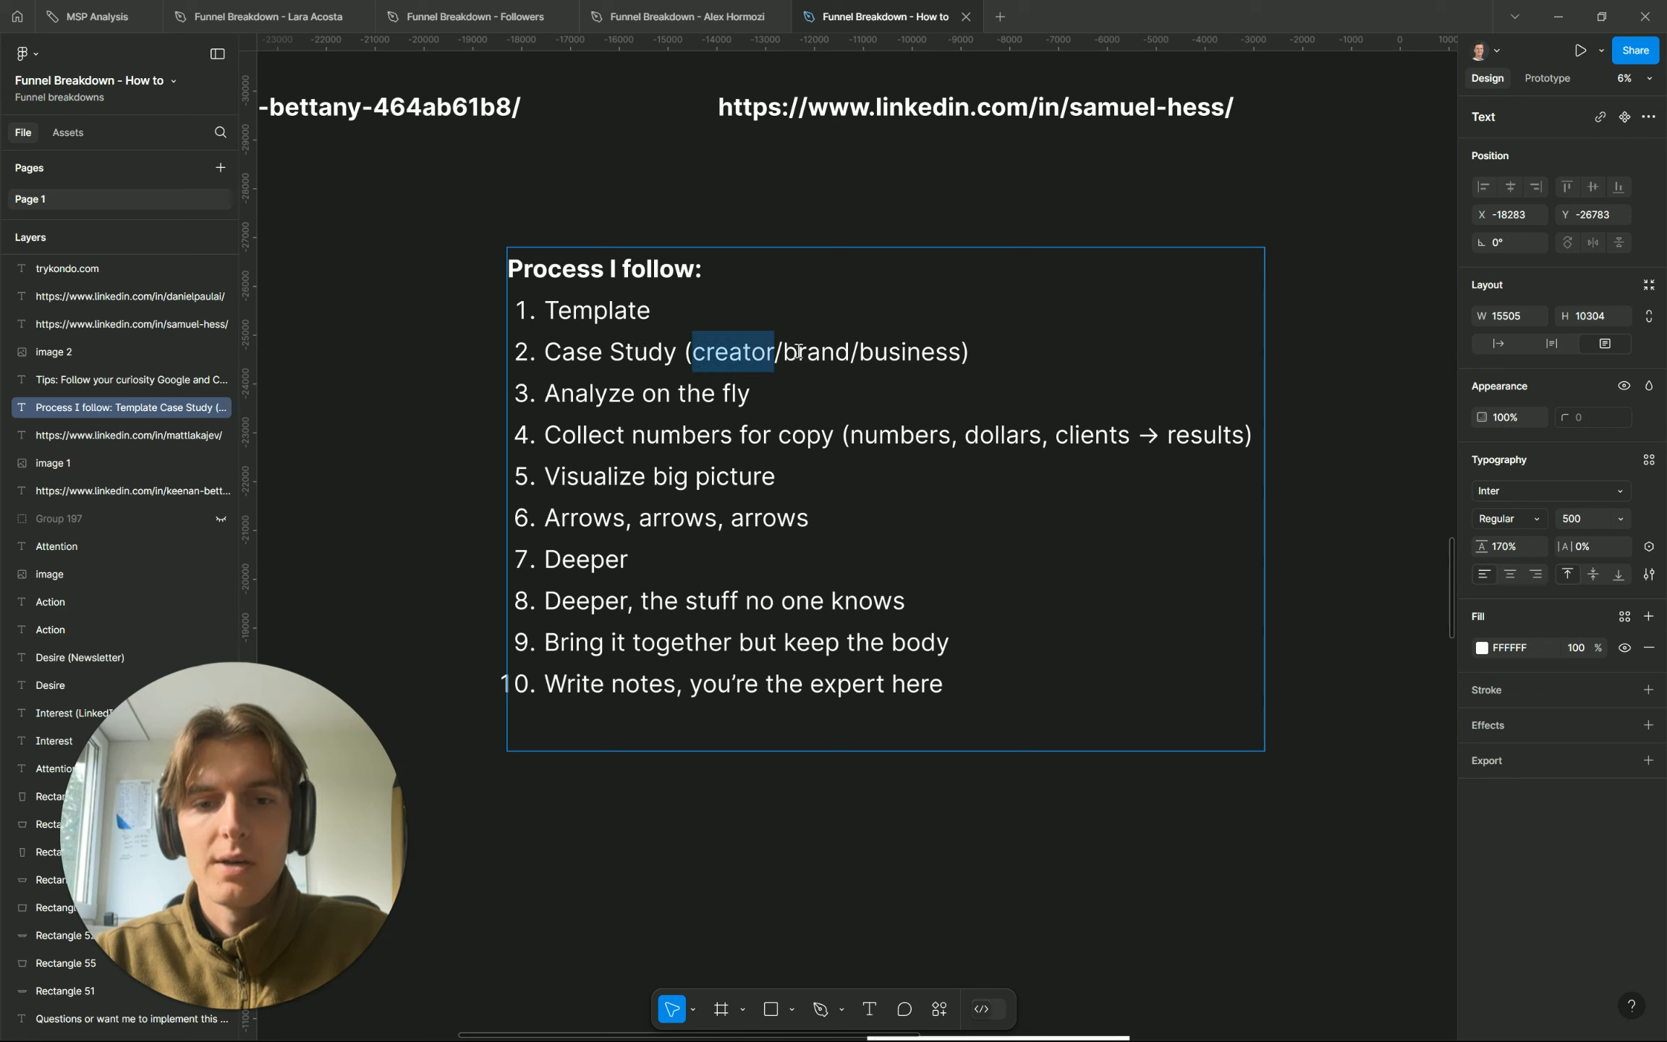
pyautogui.doubleClick(816, 353)
pyautogui.click(897, 356)
pyautogui.doubleClick(900, 359)
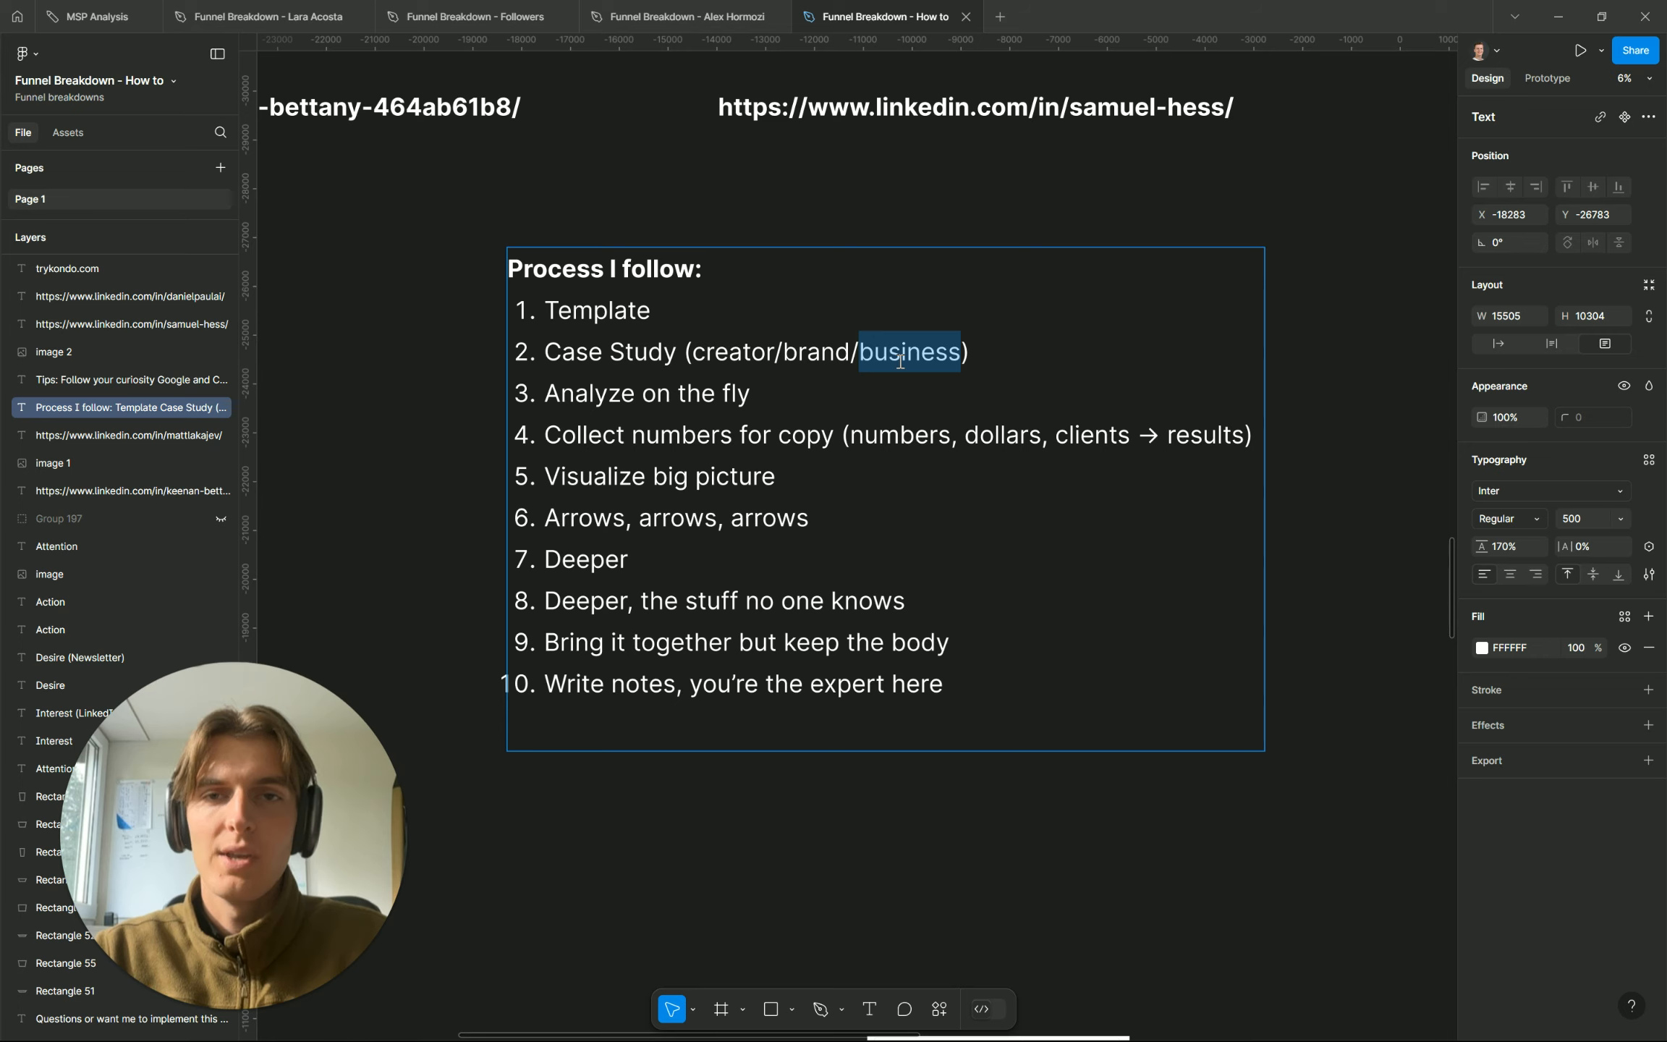
# View the landing page specialist's and the CRO creator's profile screenshots above the process list
pyautogui.scroll(5, 900, 359)
pyautogui.hscroll(-5, 652, 354)
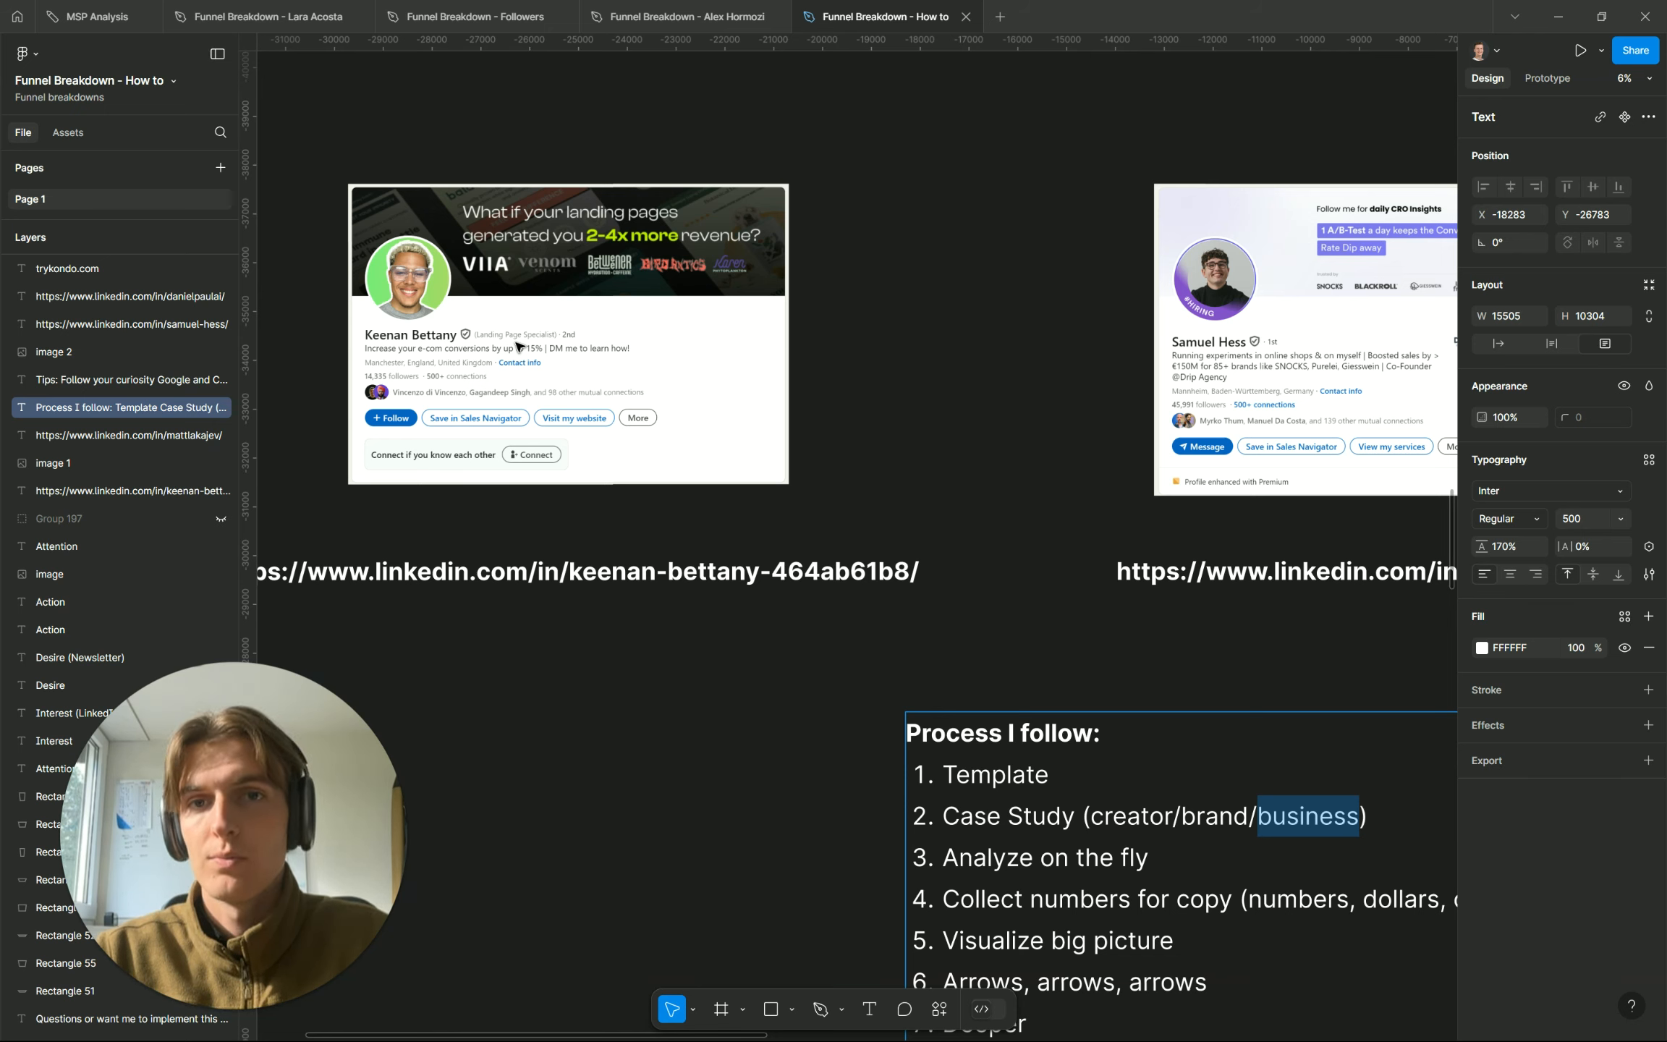
pyautogui.hscroll(5, 777, 458)
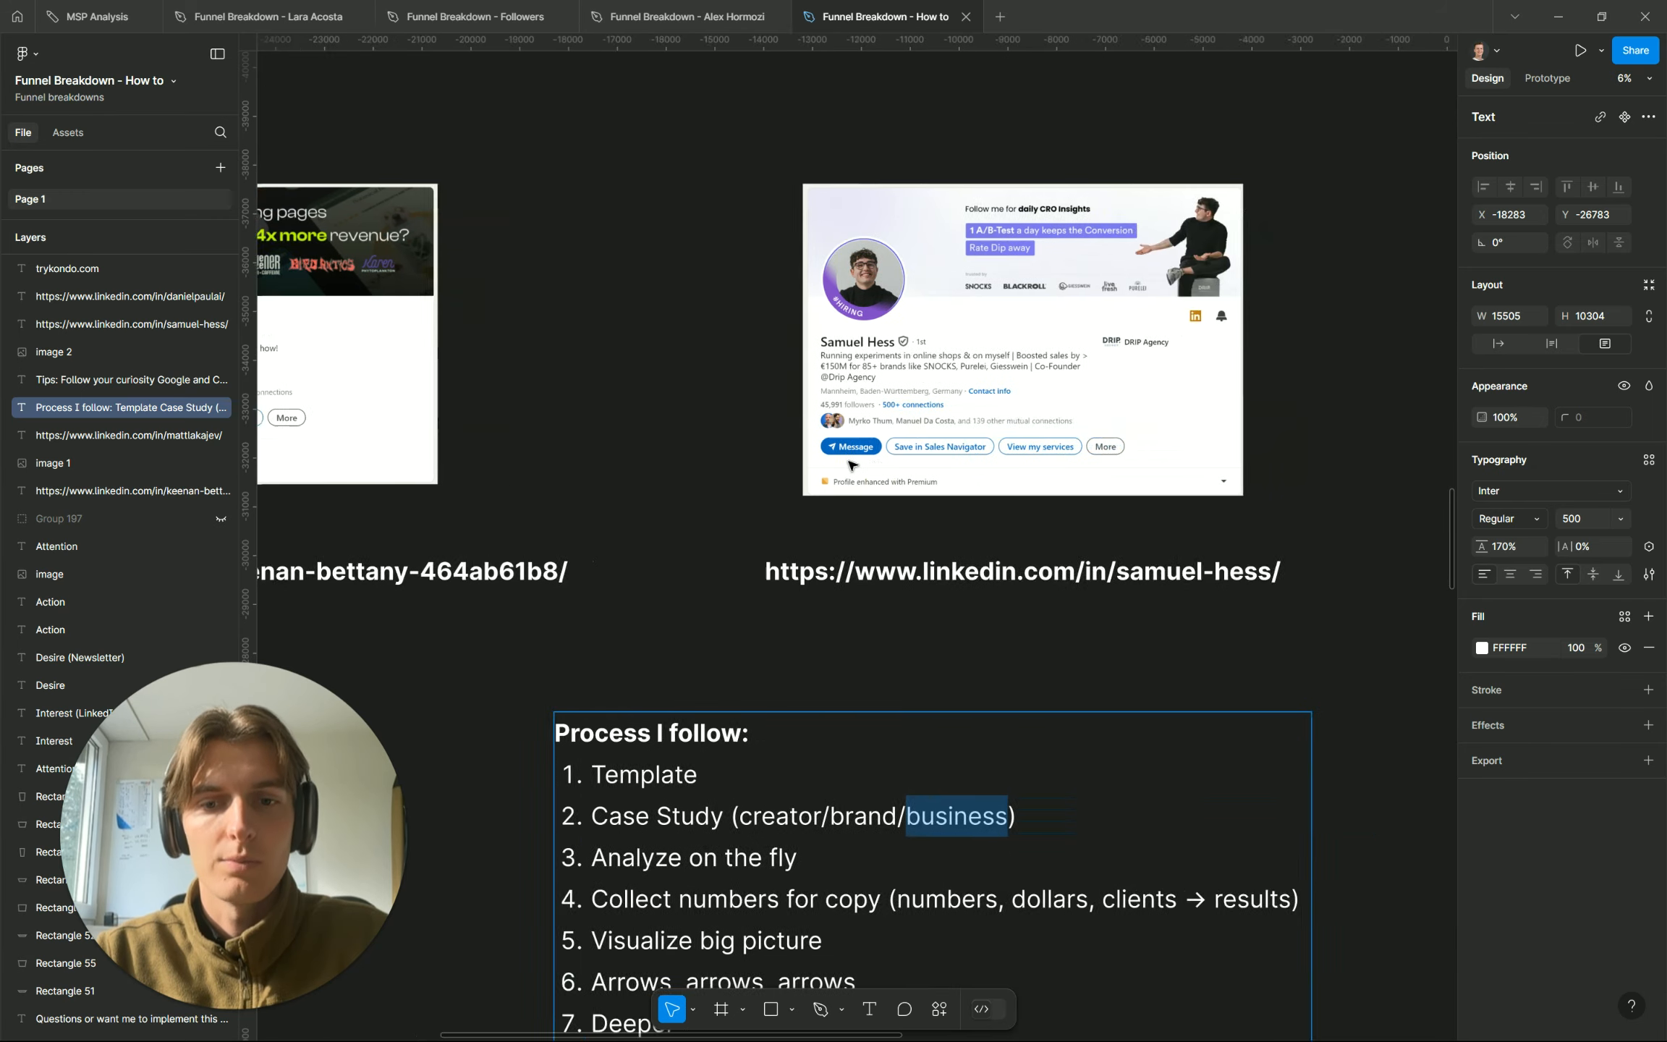
# Go back to the process list and highlight item 3, "Analyze on the fly"
pyautogui.scroll(-7, 776, 458)
pyautogui.moveTo(620, 344); pyautogui.dragTo(673, 331)
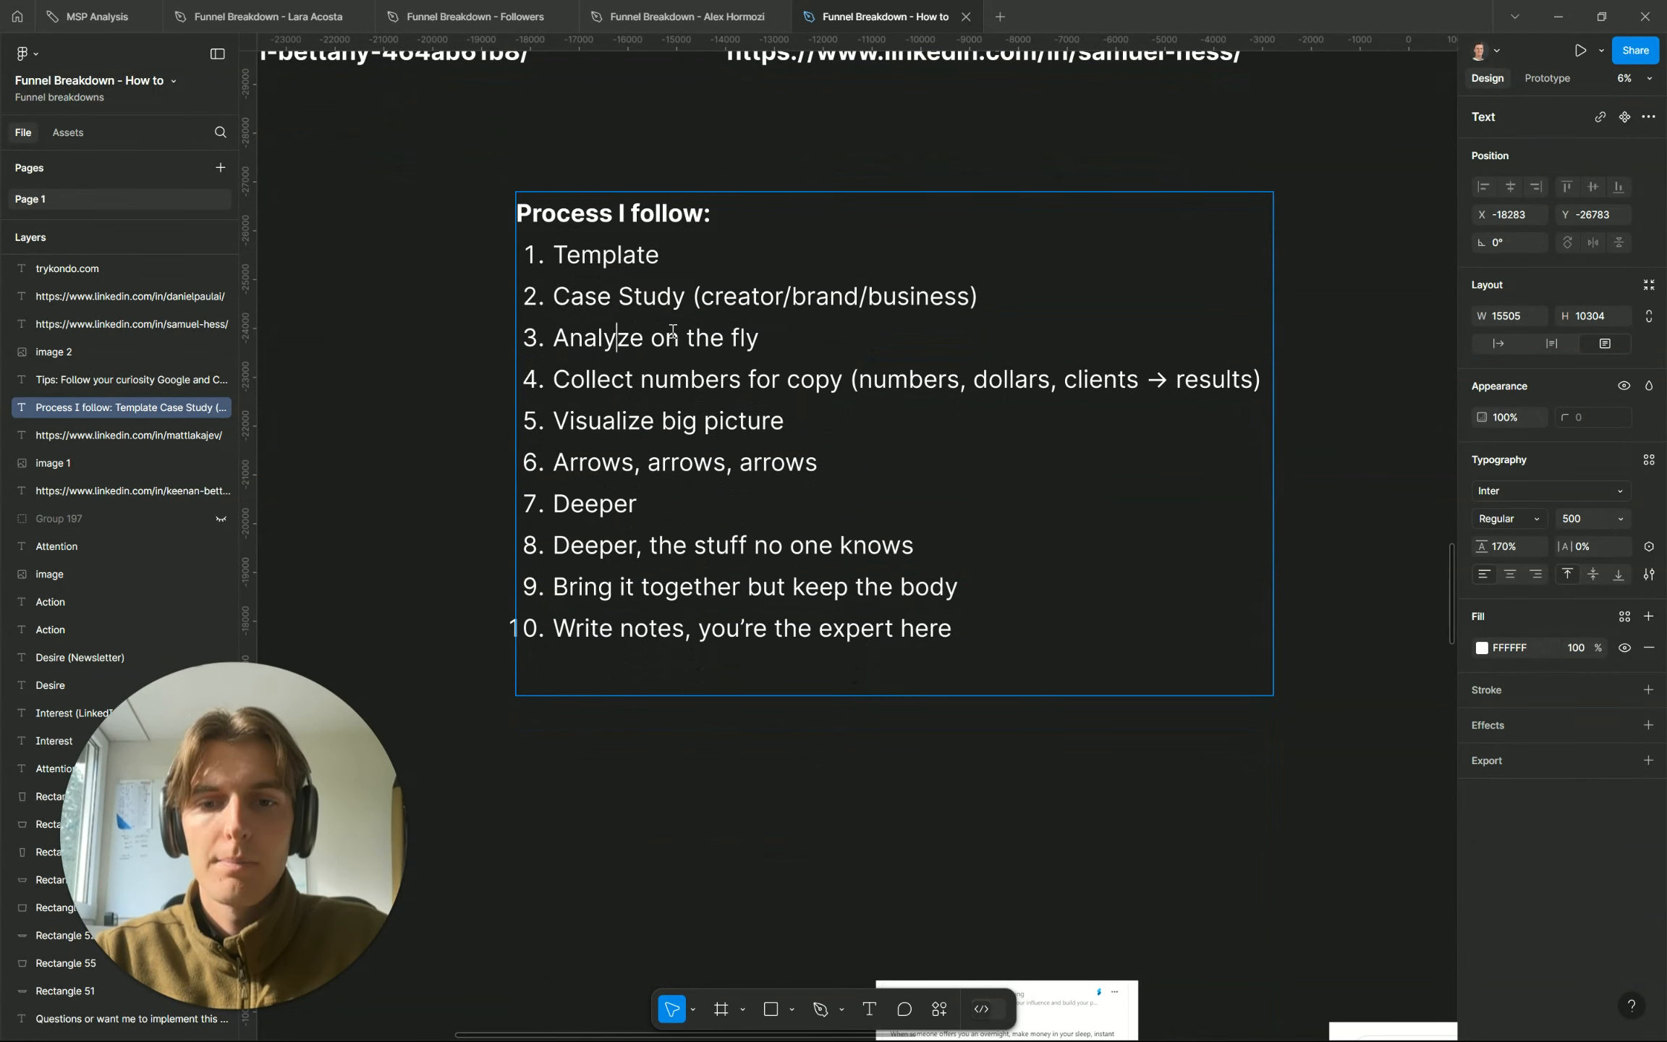
pyautogui.click(570, 300)
pyautogui.moveTo(570, 300); pyautogui.dragTo(739, 338)
pyautogui.doubleClick(596, 338)
pyautogui.click(739, 339)
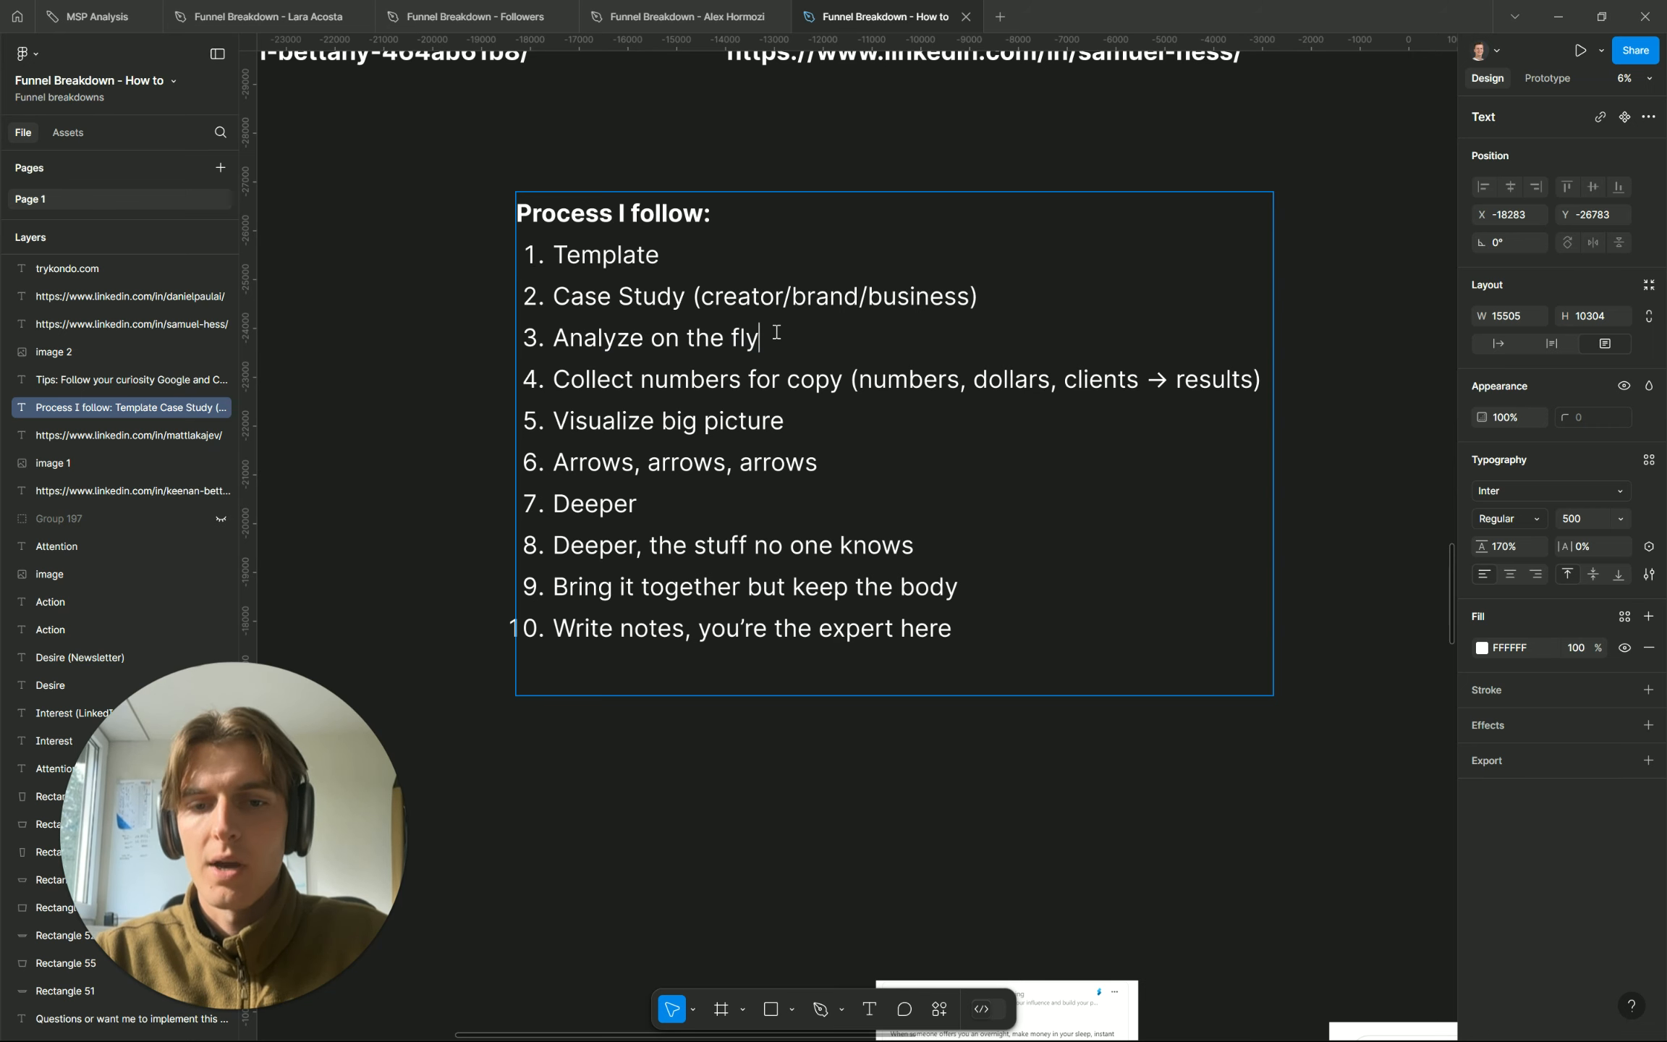
# Bring the Tips list into view and point out its first item, "Follow your curiosity"
pyautogui.scroll(-3, 776, 332)
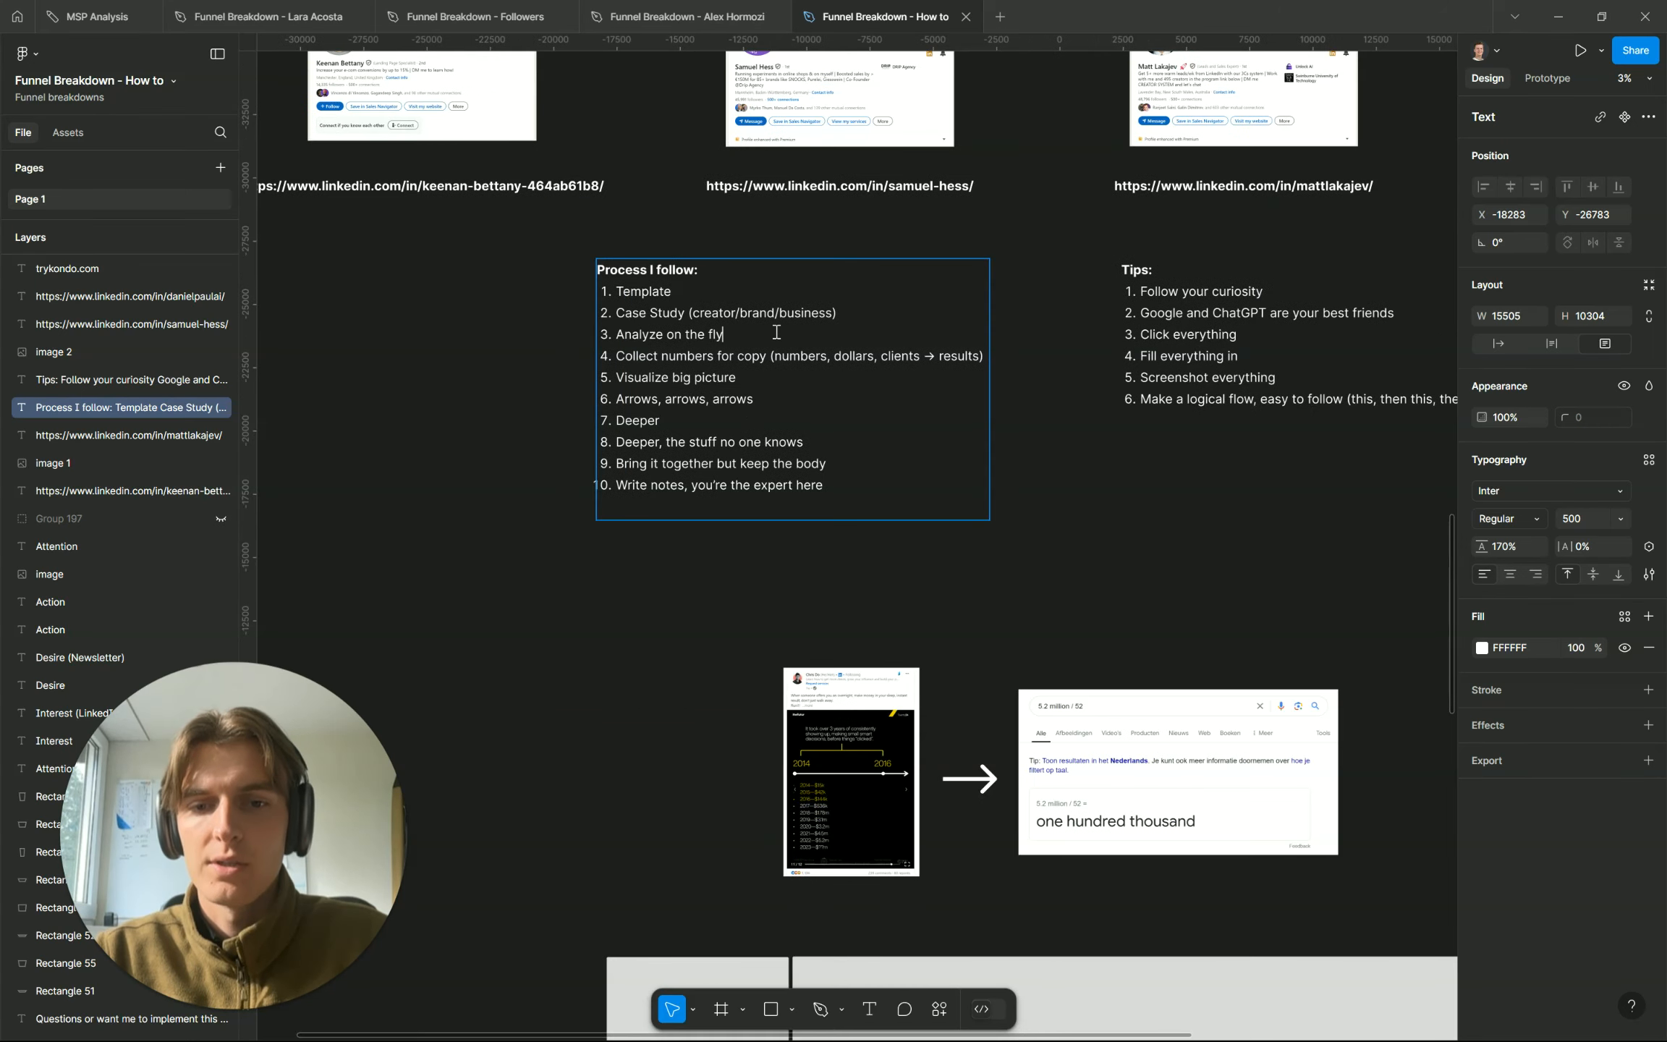
pyautogui.hscroll(5, 776, 332)
pyautogui.scroll(4, 776, 332)
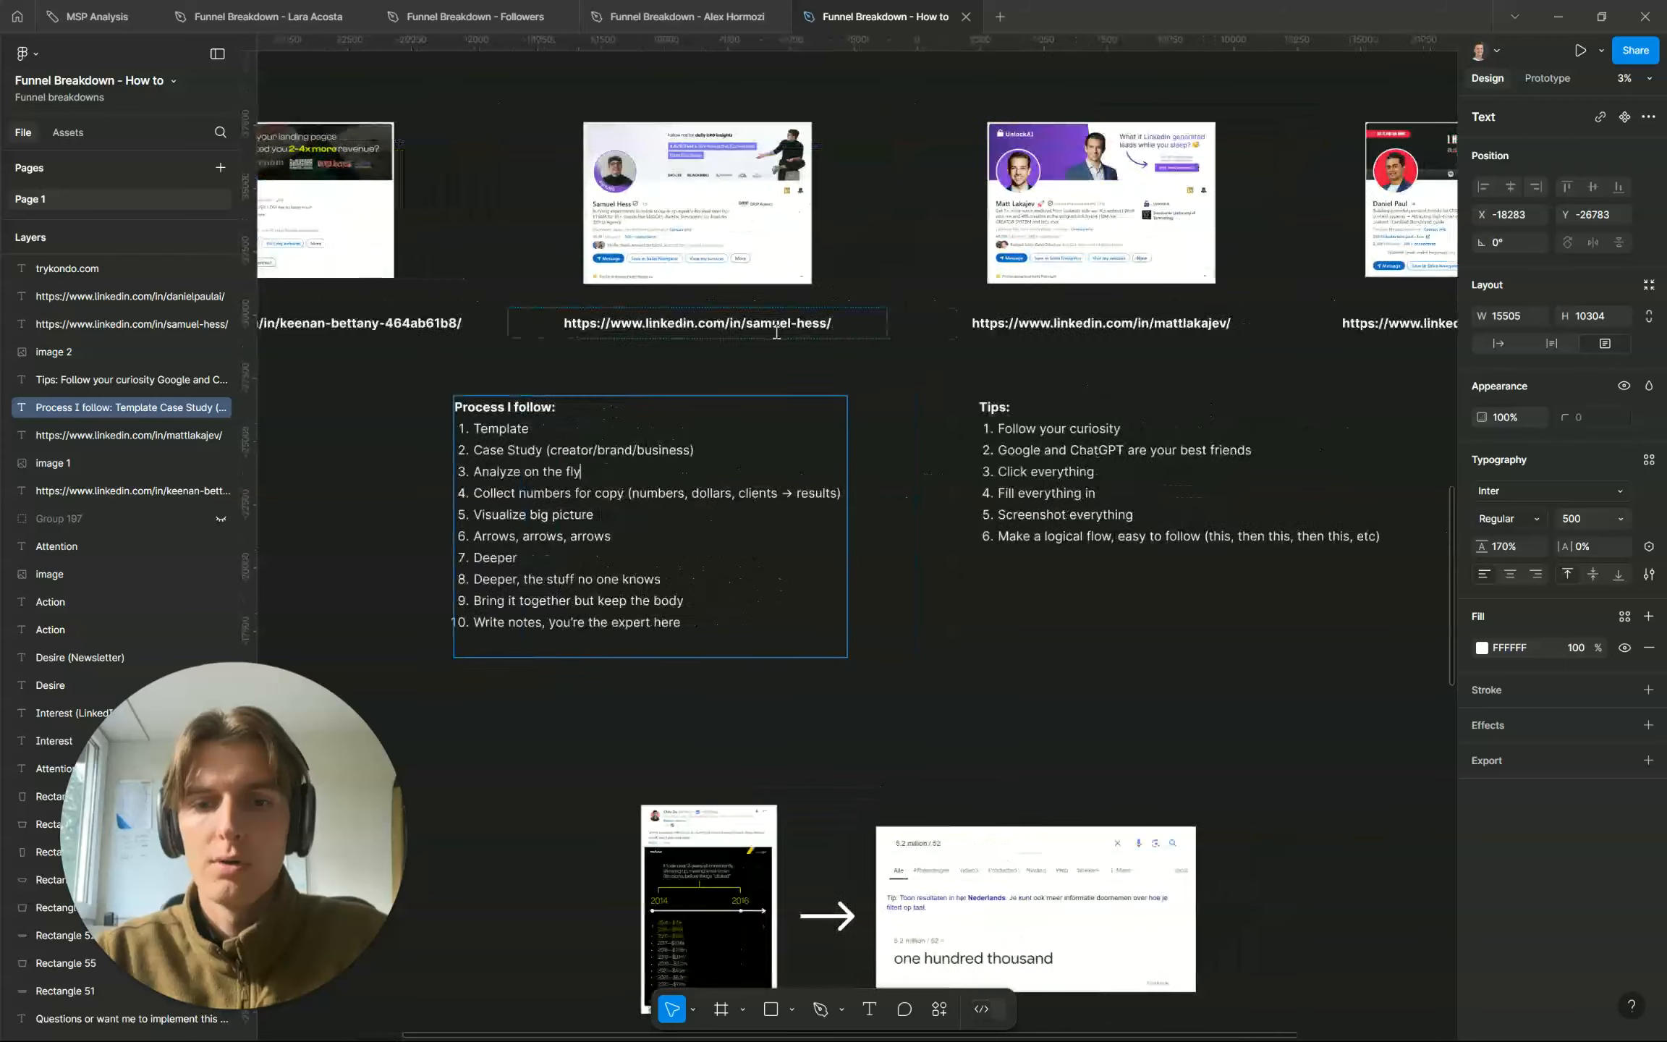
pyautogui.doubleClick(991, 427)
pyautogui.moveTo(1066, 423); pyautogui.dragTo(1065, 424)
pyautogui.click(1065, 424)
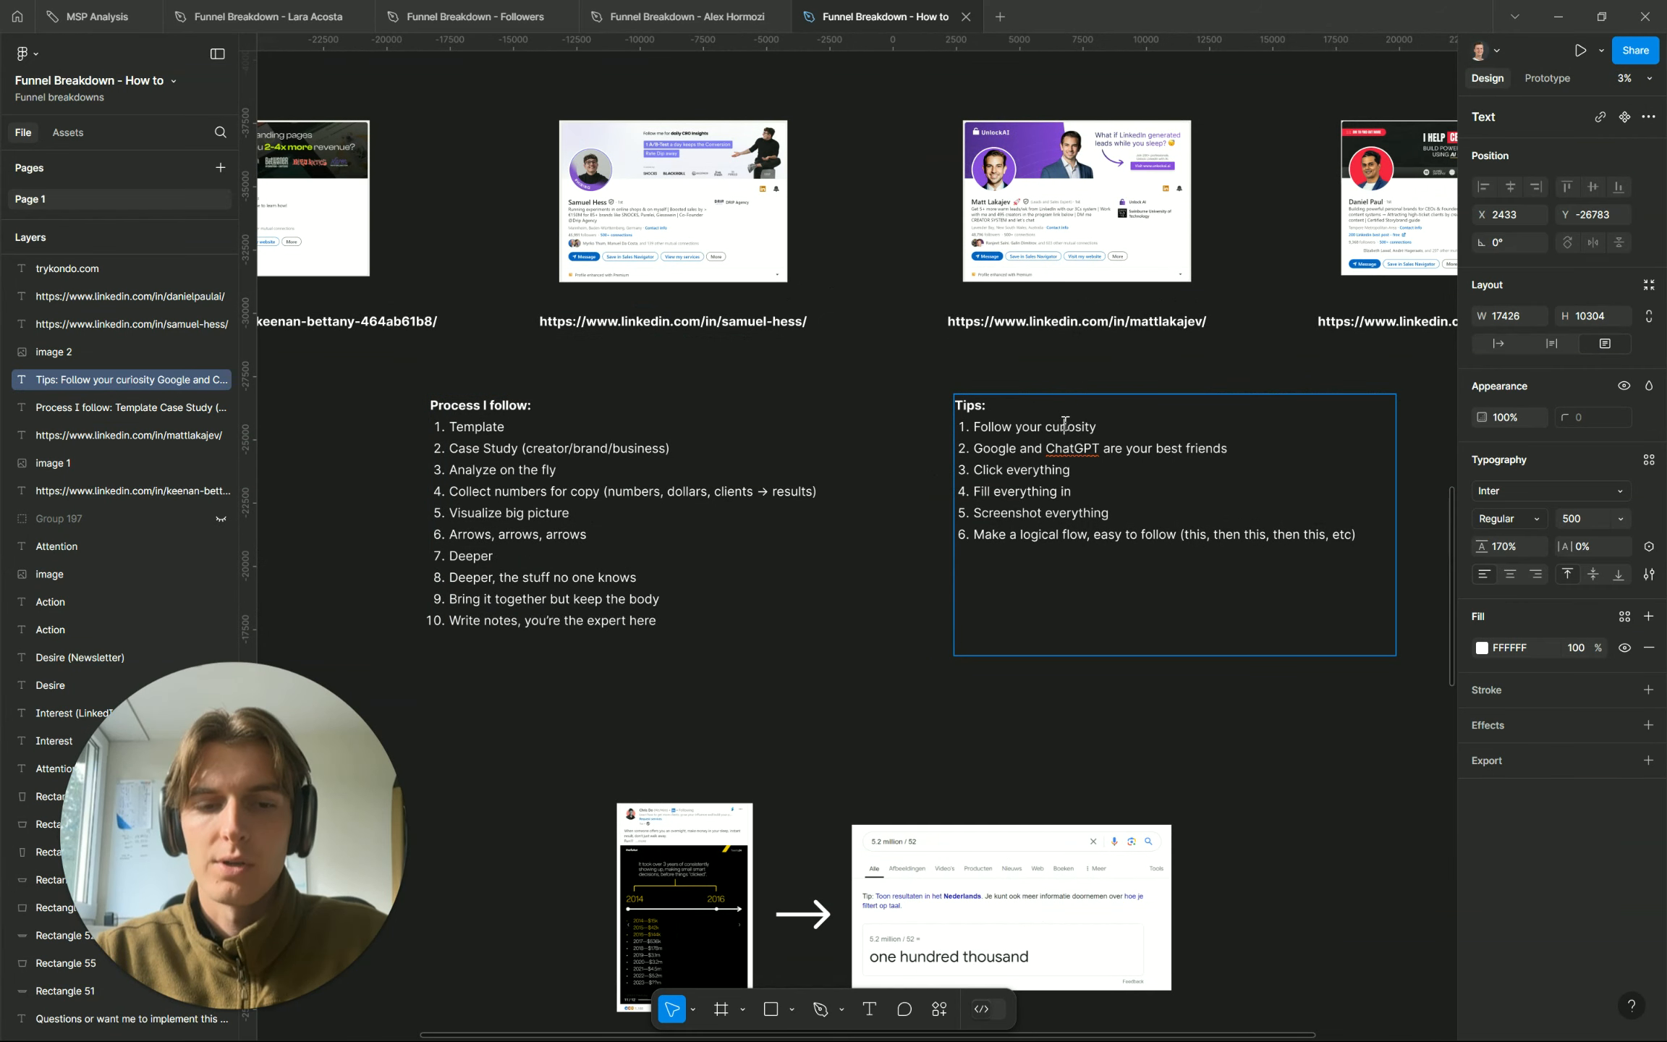
# Return to the process list up close and highlight "Collect numbers for copy" in item 4
pyautogui.hscroll(-5, 887, 469)
pyautogui.scroll(4, 888, 469)
pyautogui.hscroll(2, 889, 469)
pyautogui.hscroll(2, 888, 469)
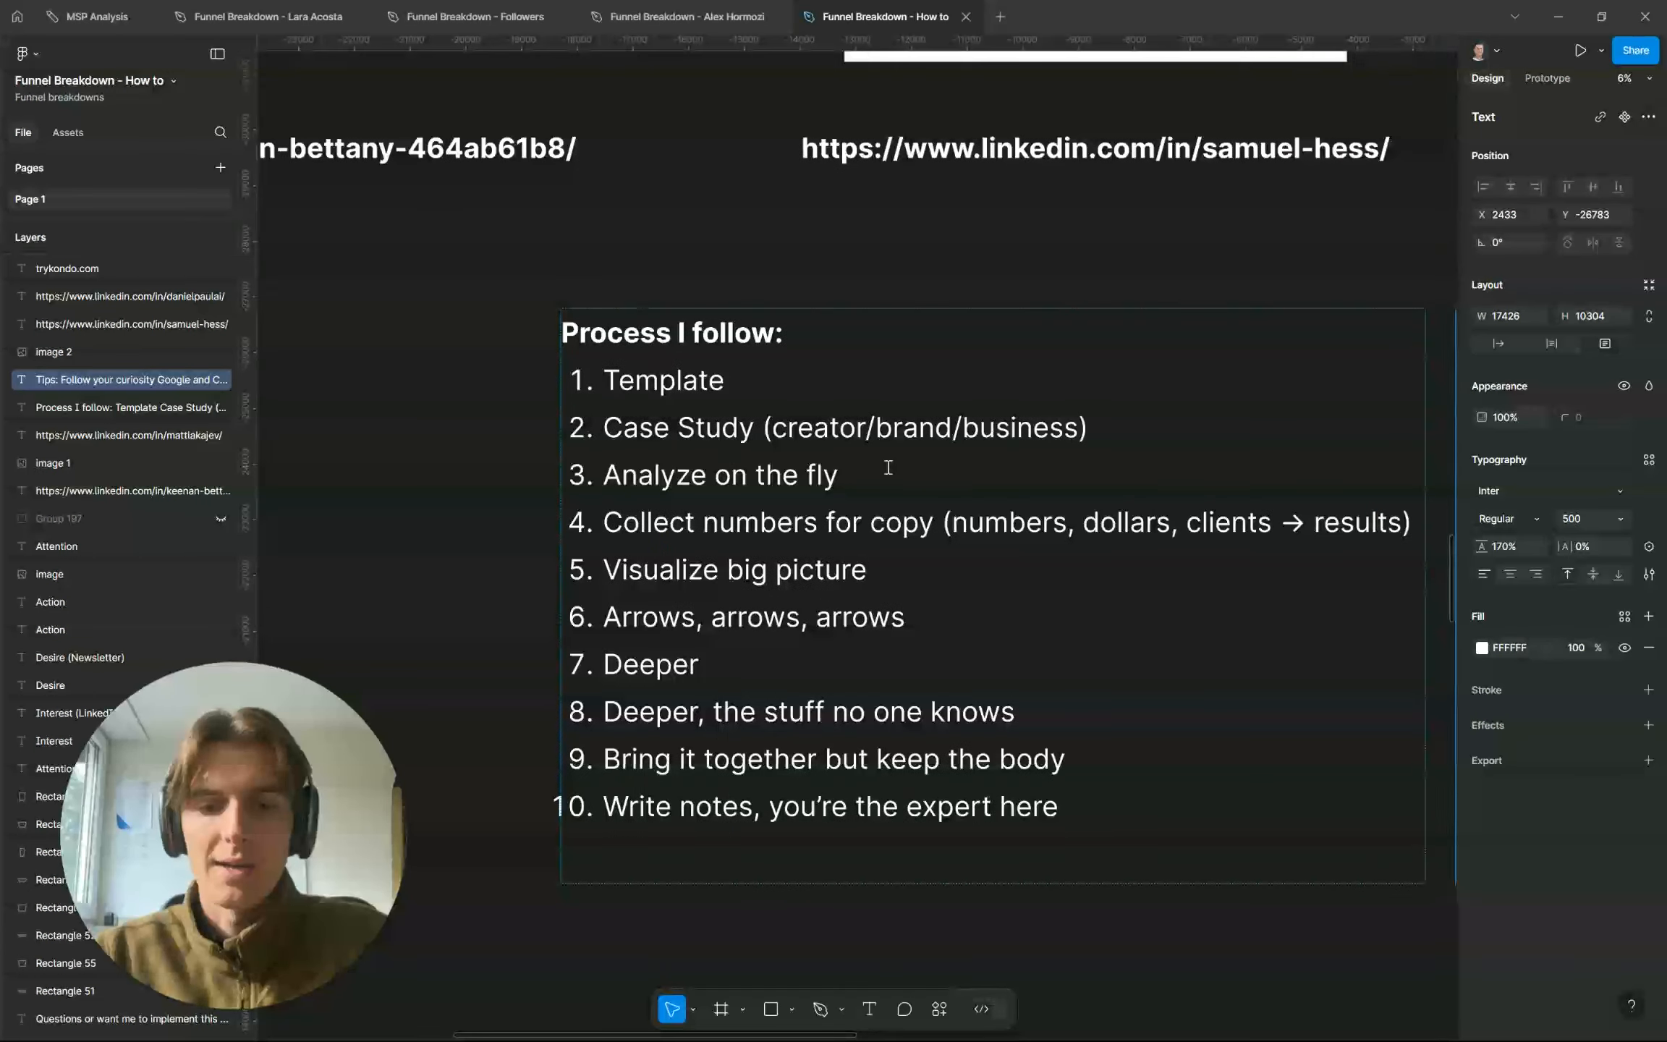
pyautogui.scroll(1, 888, 469)
pyautogui.hscroll(3, 887, 469)
pyautogui.doubleClick(506, 521)
pyautogui.moveTo(505, 522); pyautogui.dragTo(766, 522)
pyautogui.click(767, 522)
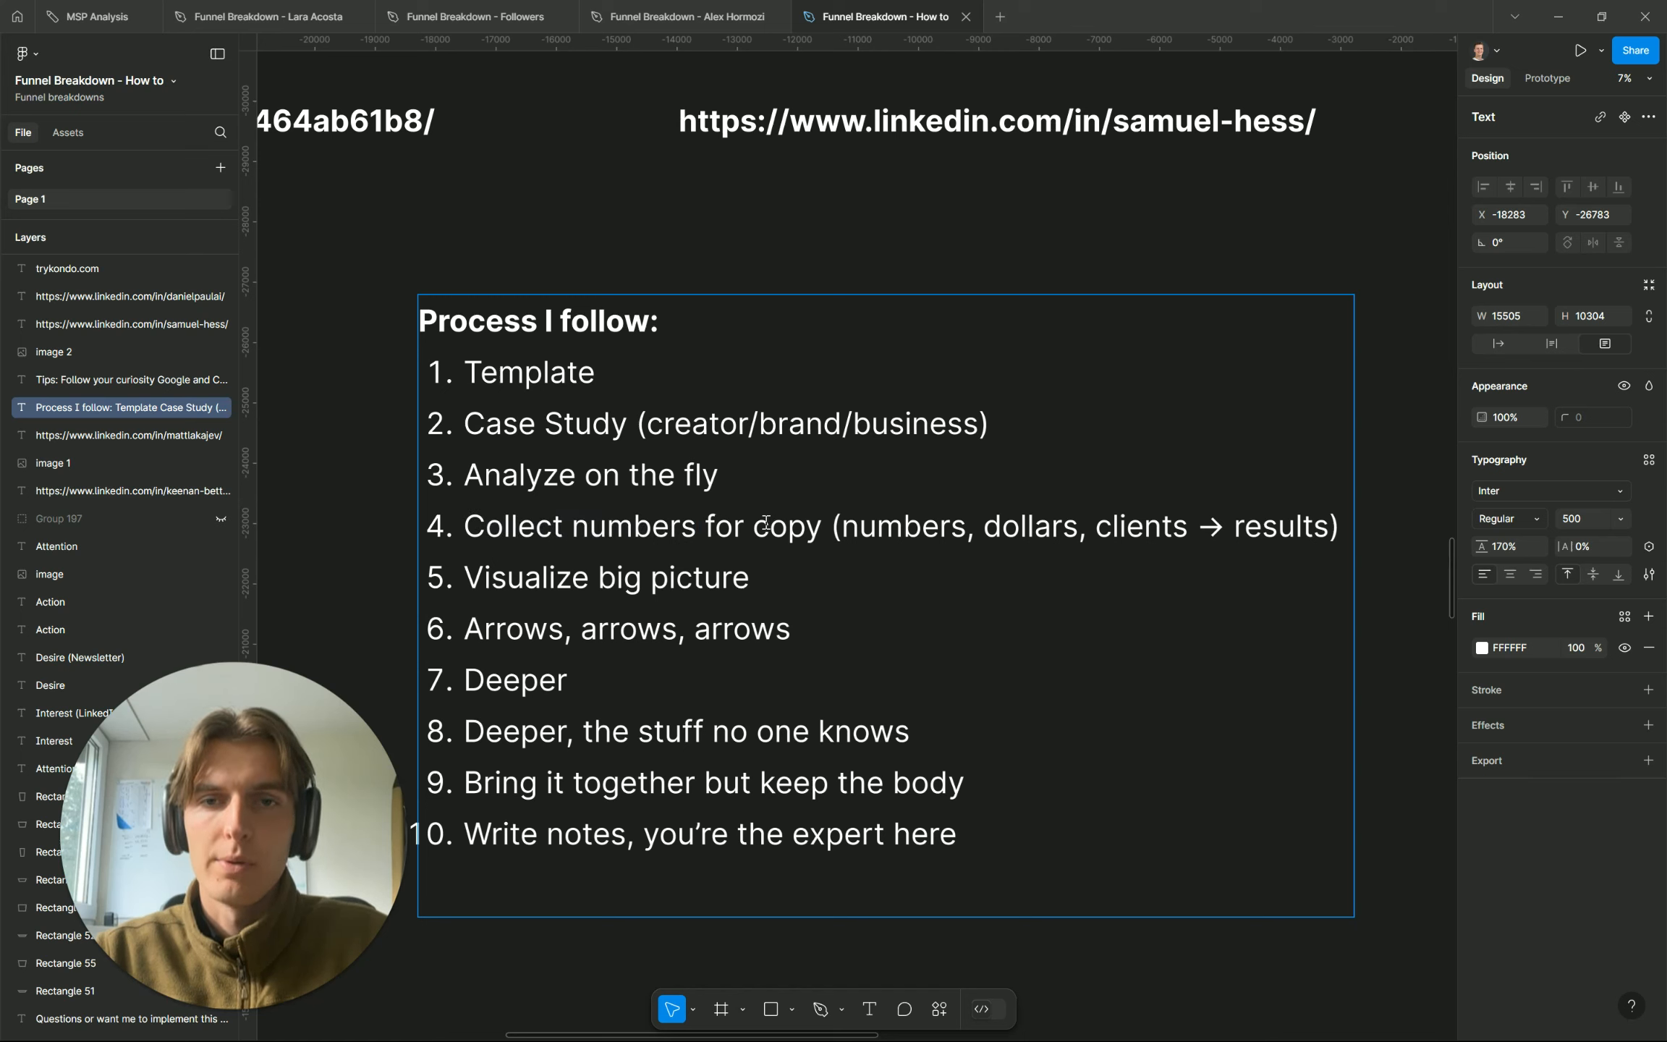
# Highlight the words numbers, dollars, clients and results in turn within item 4 of the process list
pyautogui.doubleClick(947, 530)
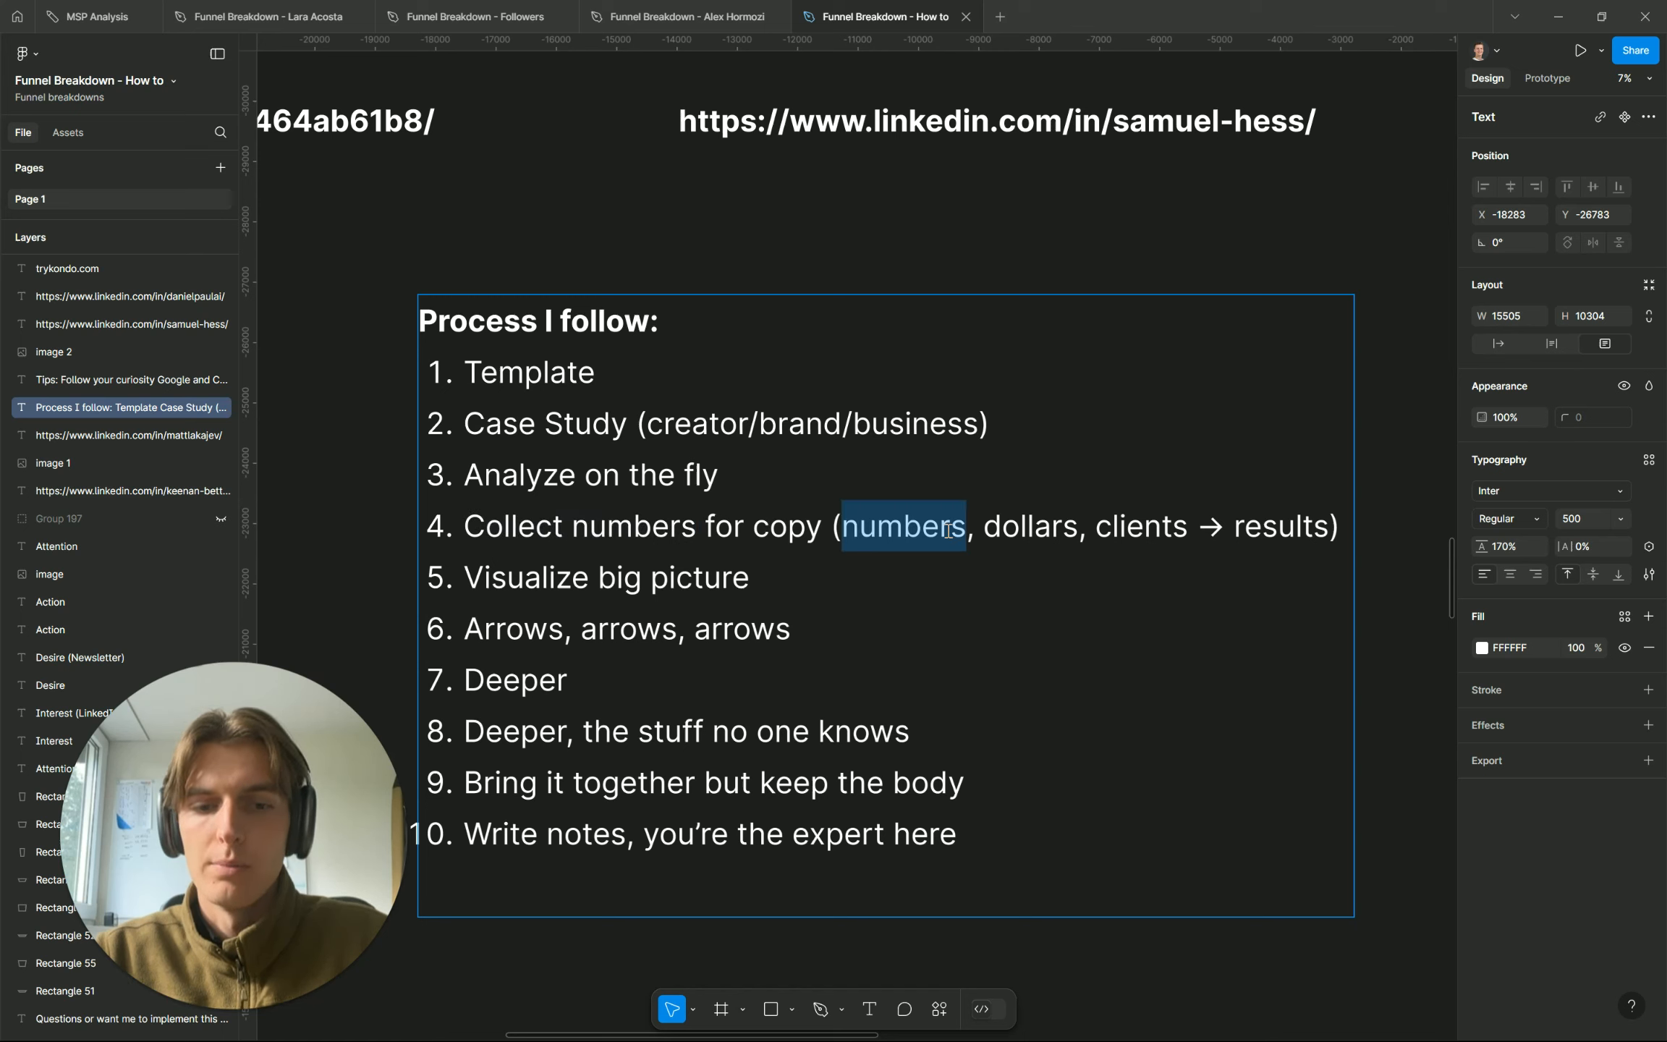
pyautogui.doubleClick(1010, 527)
pyautogui.doubleClick(1100, 526)
pyautogui.doubleClick(1245, 526)
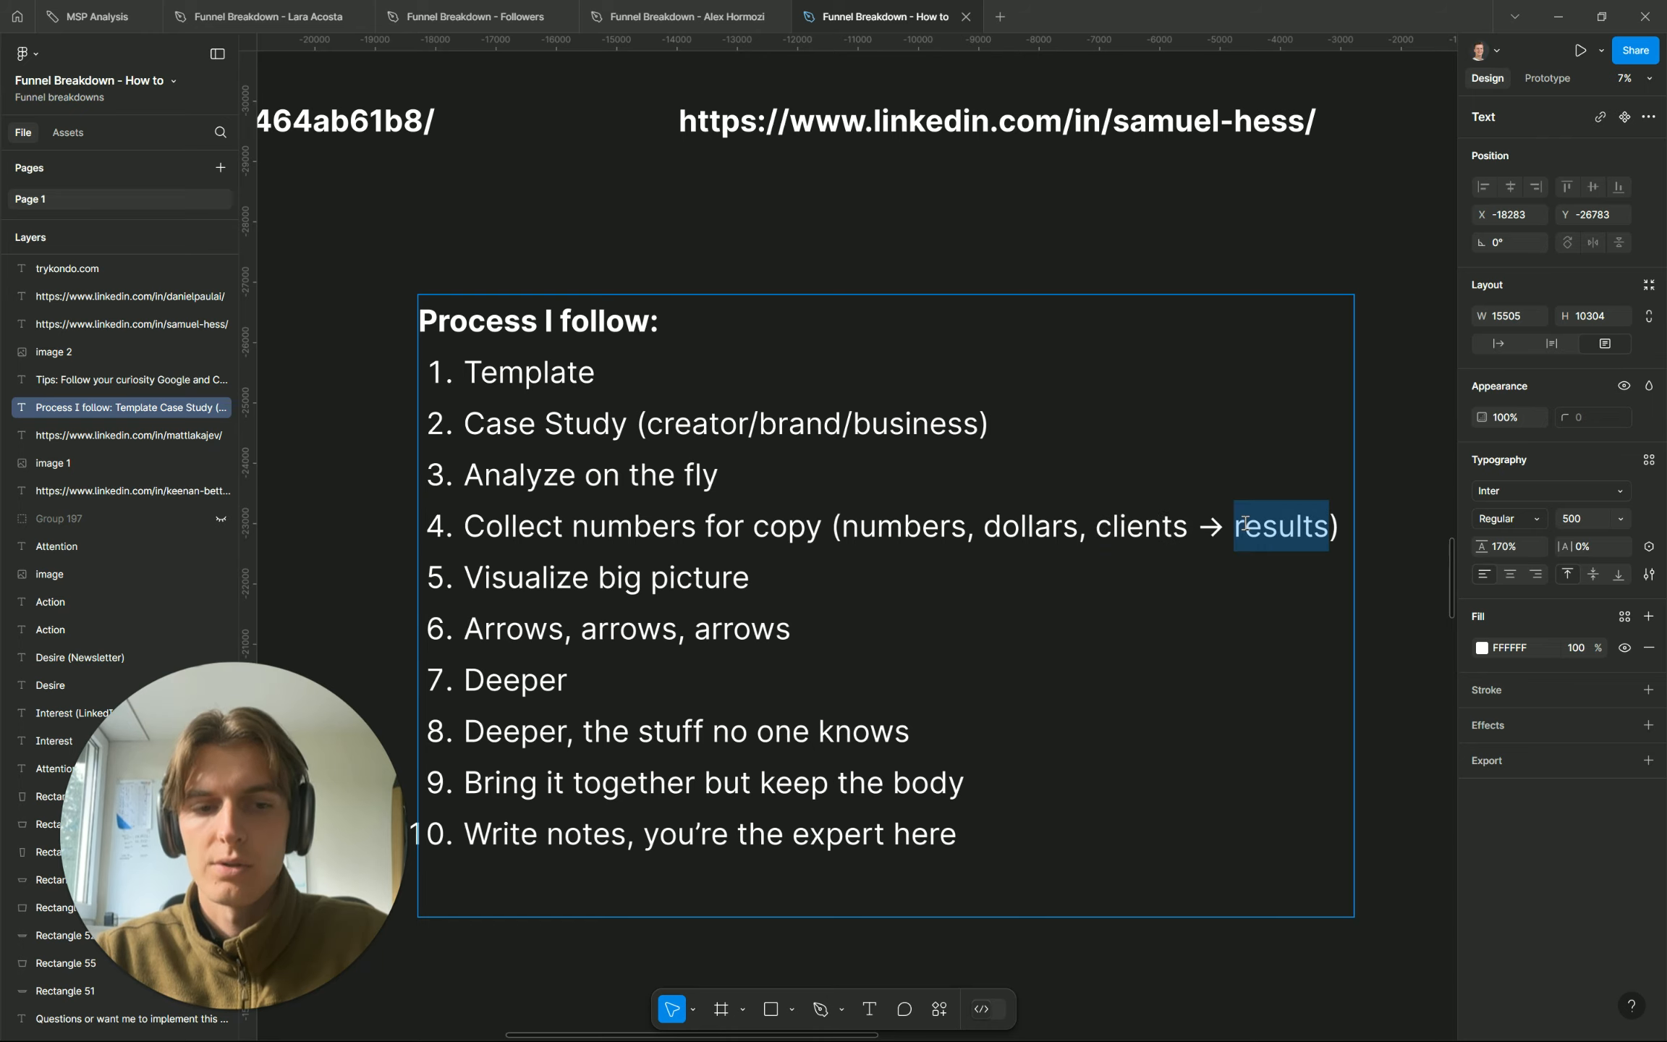
# Bring the "How Chris Do Makes $100,000+ Every Week from Selling Courses" headline into view and highlight its phrases, including "Courses"
pyautogui.scroll(-15, 1245, 525)
pyautogui.scroll(-6, 1244, 522)
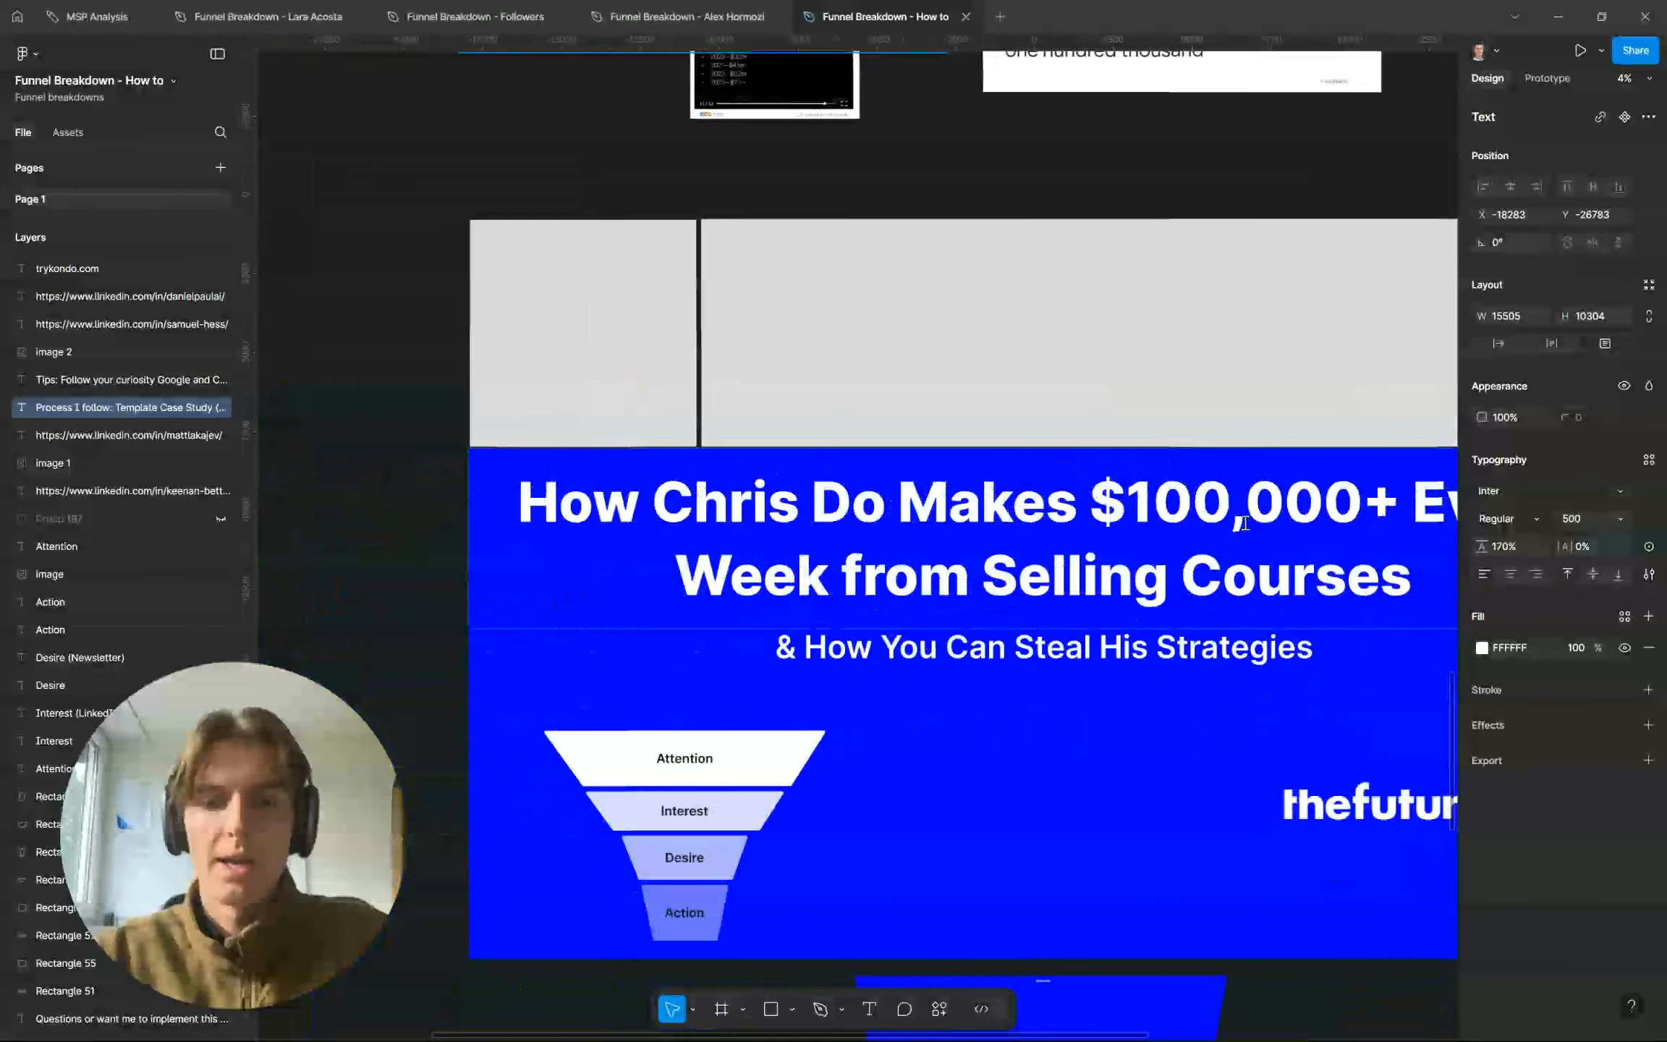
pyautogui.scroll(-2, 828, 515)
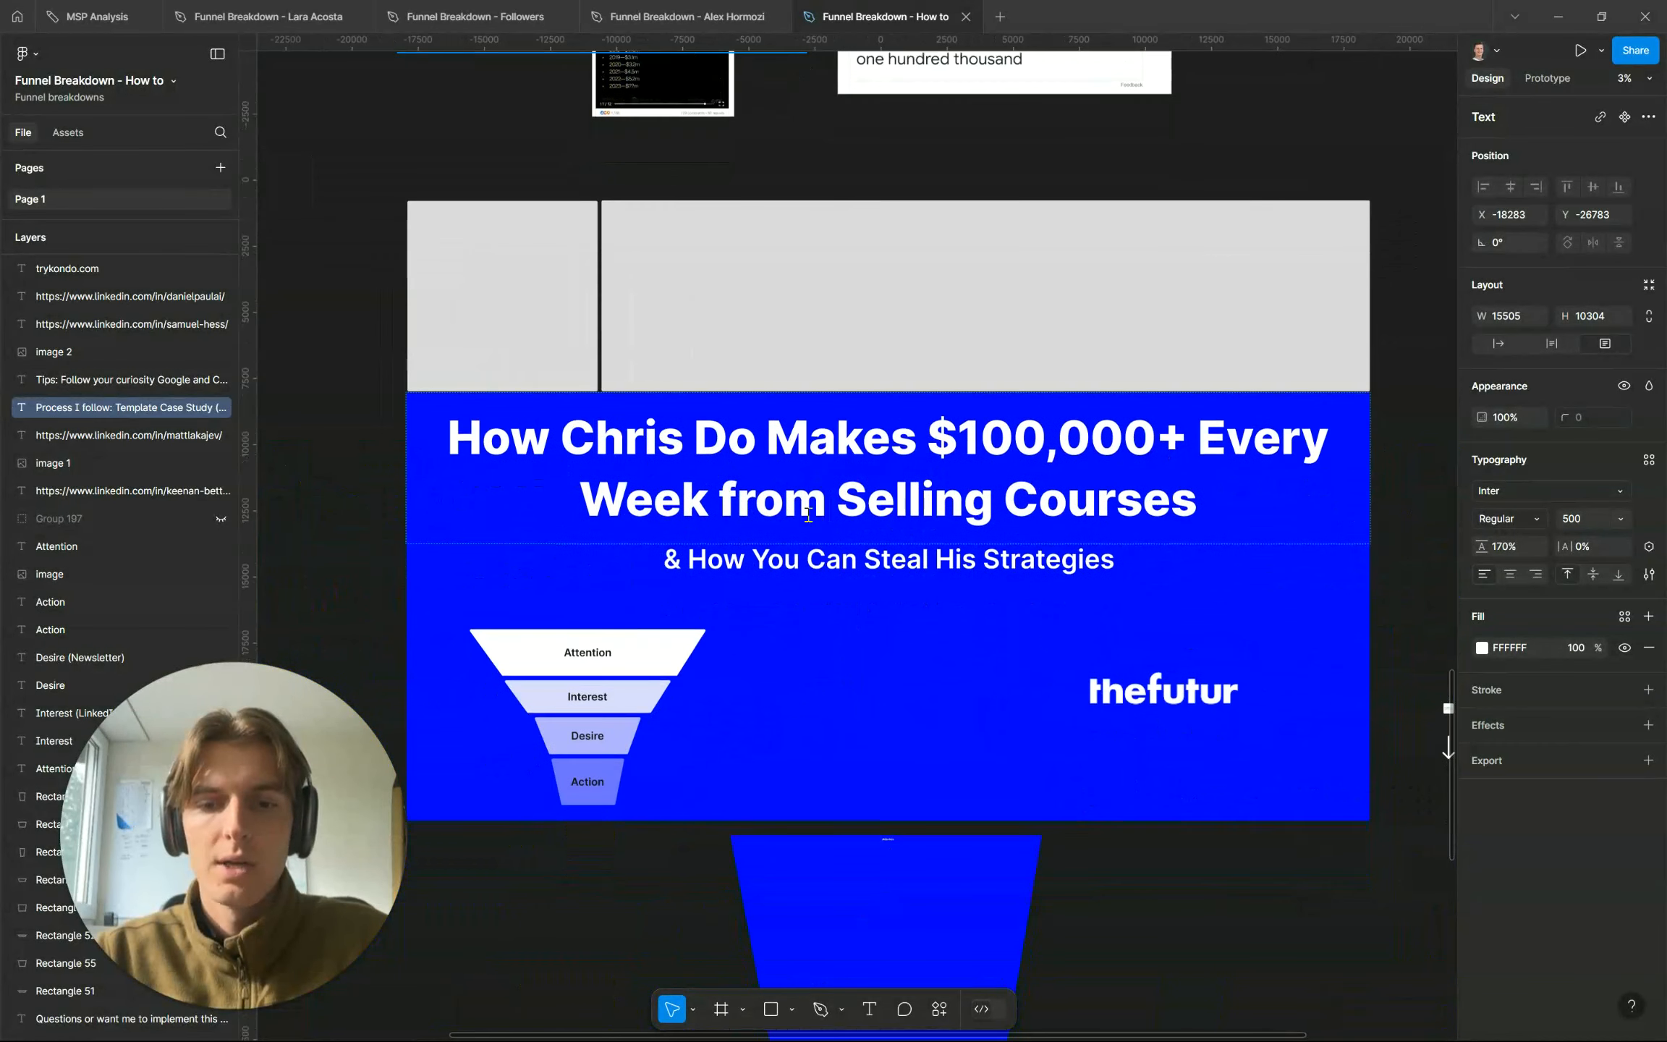
pyautogui.moveTo(450, 437); pyautogui.dragTo(936, 445)
pyautogui.click(936, 445)
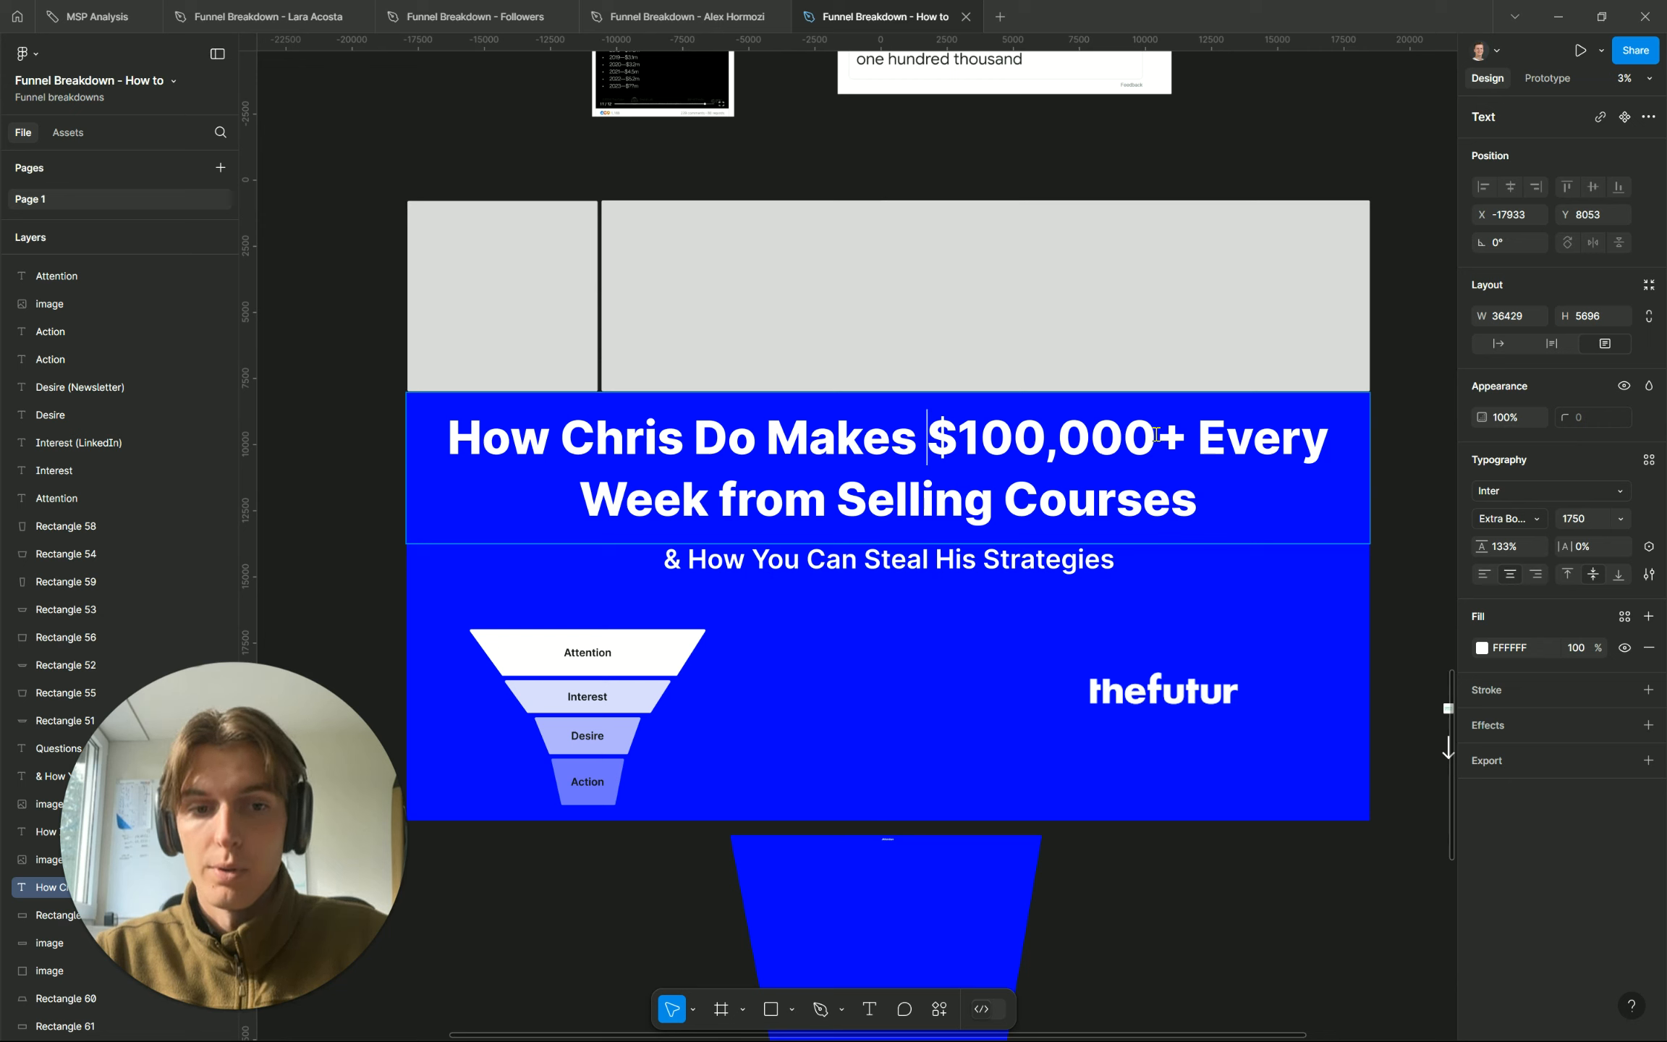
pyautogui.moveTo(1157, 435); pyautogui.dragTo(1182, 438)
pyautogui.click(894, 499)
pyautogui.doubleClick(1075, 495)
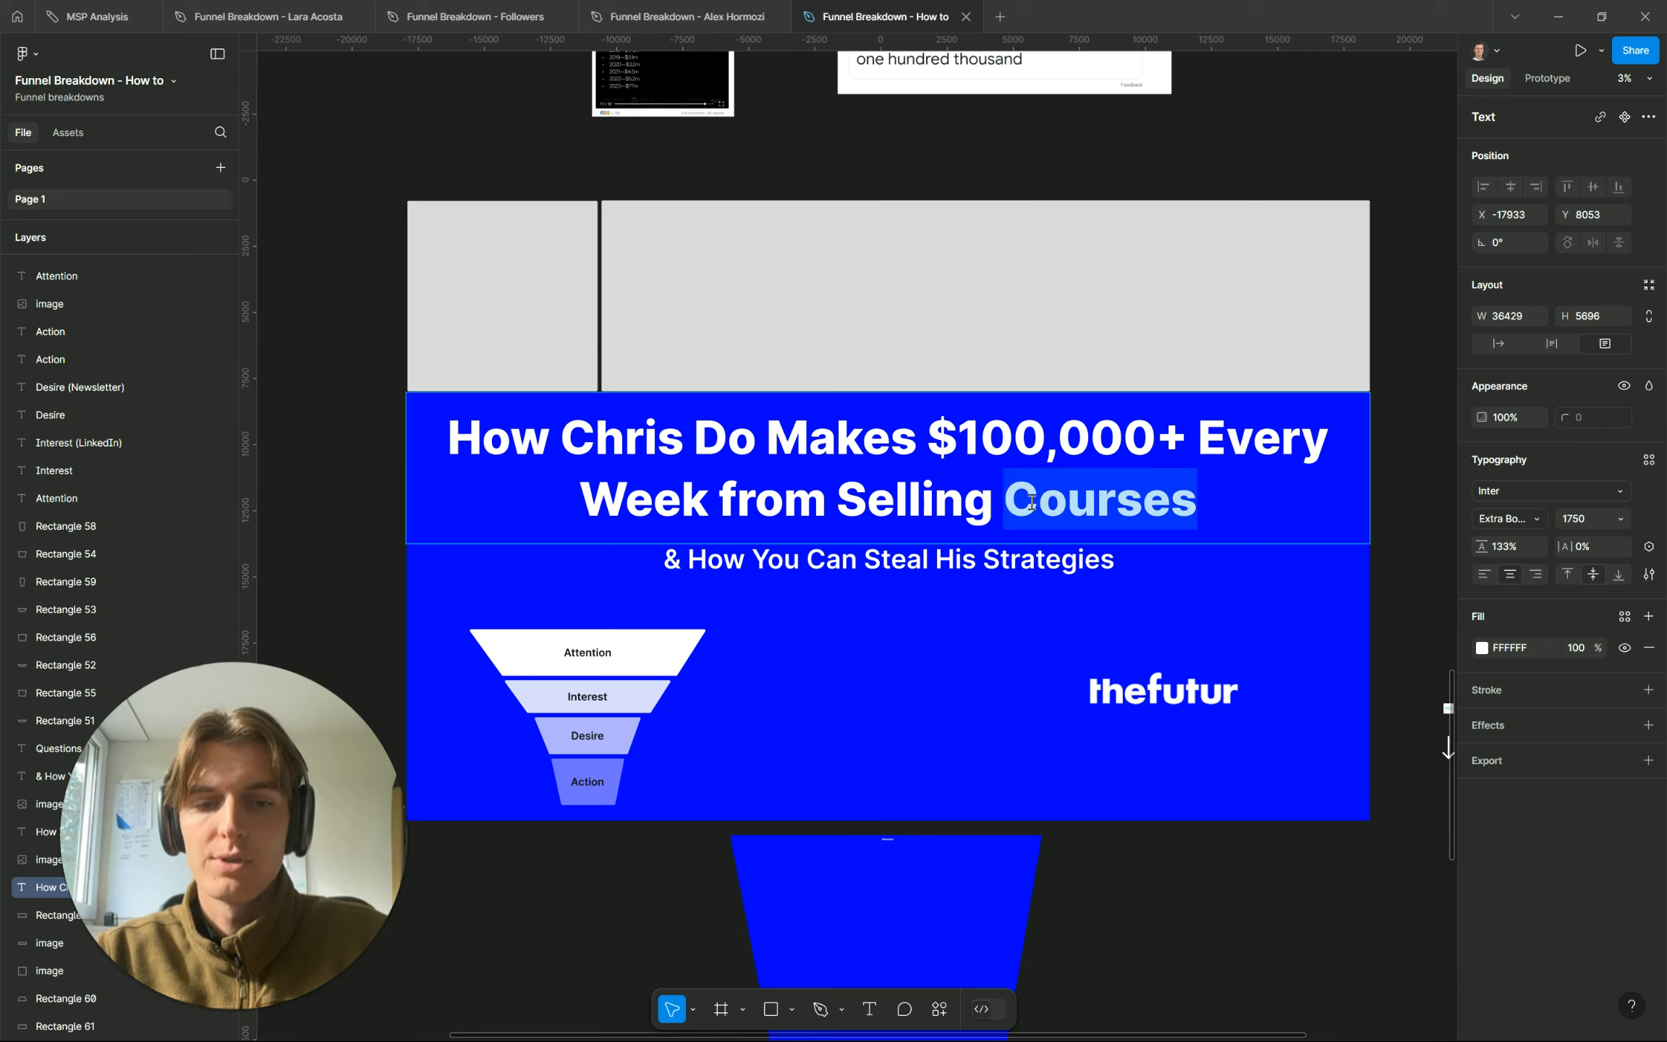
# Highlight the "$100,000+" figure in the Chris Do headline and briefly check the LinkedIn post in the browser
pyautogui.moveTo(1031, 503); pyautogui.dragTo(942, 511)
pyautogui.click(942, 511)
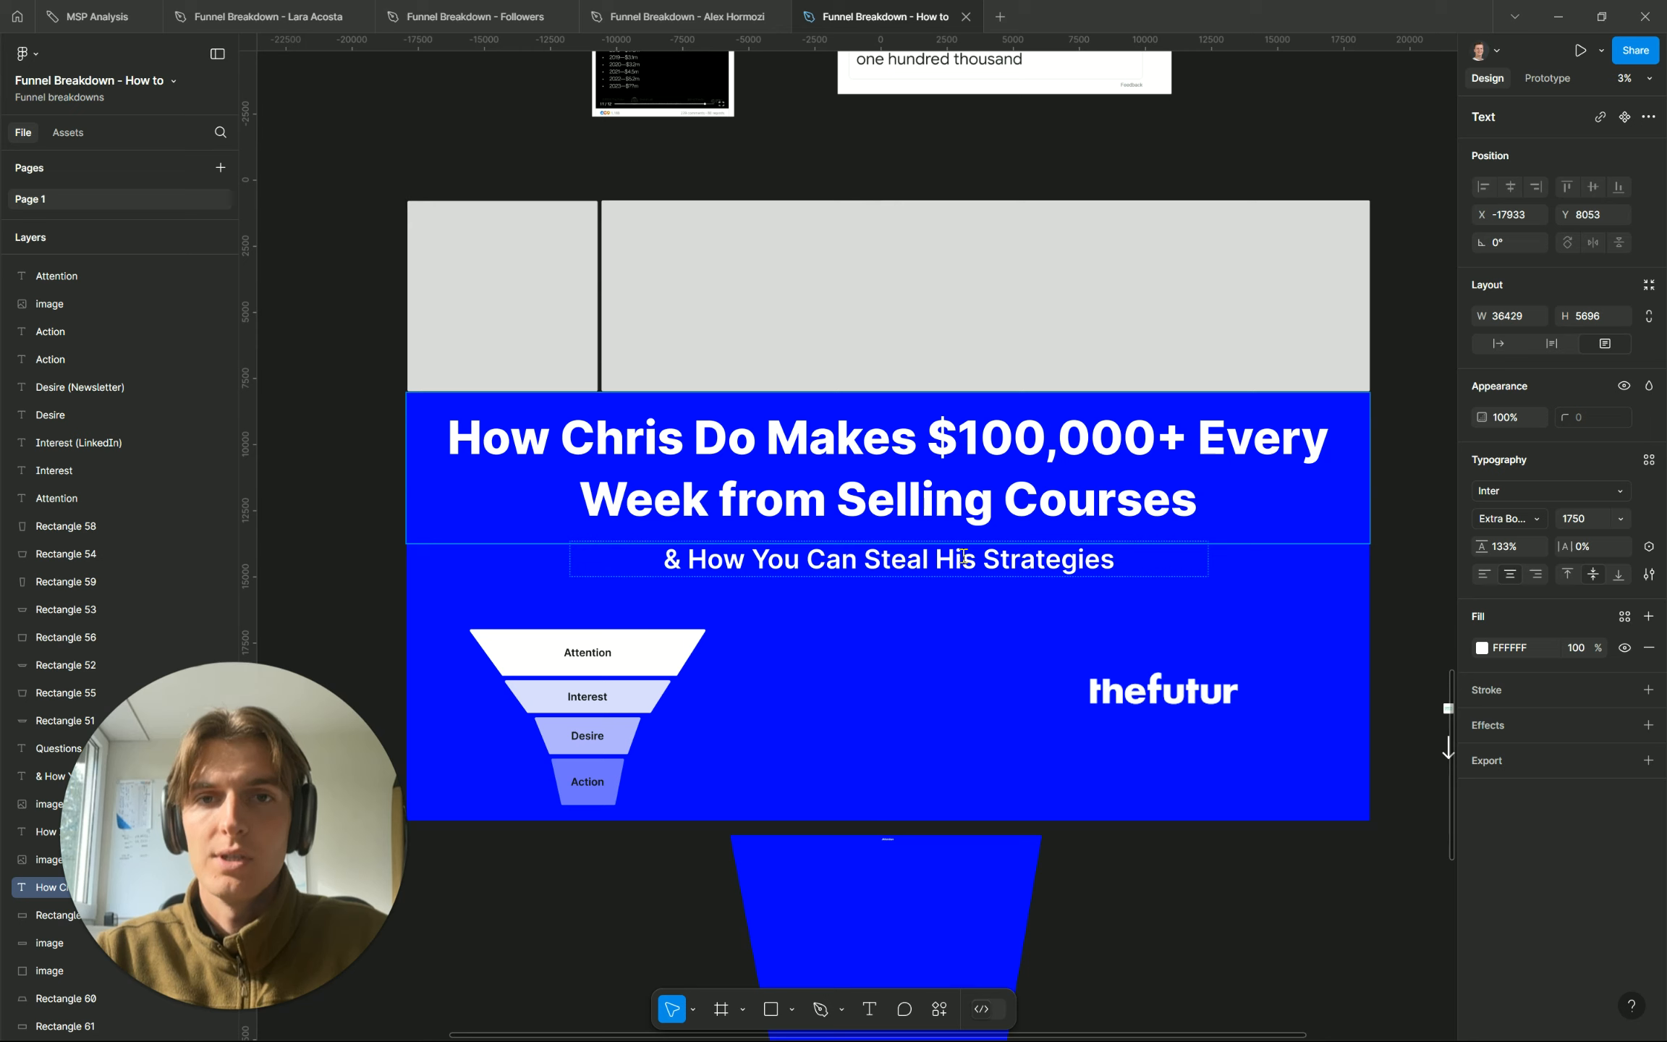
pyautogui.moveTo(934, 432); pyautogui.dragTo(1175, 432)
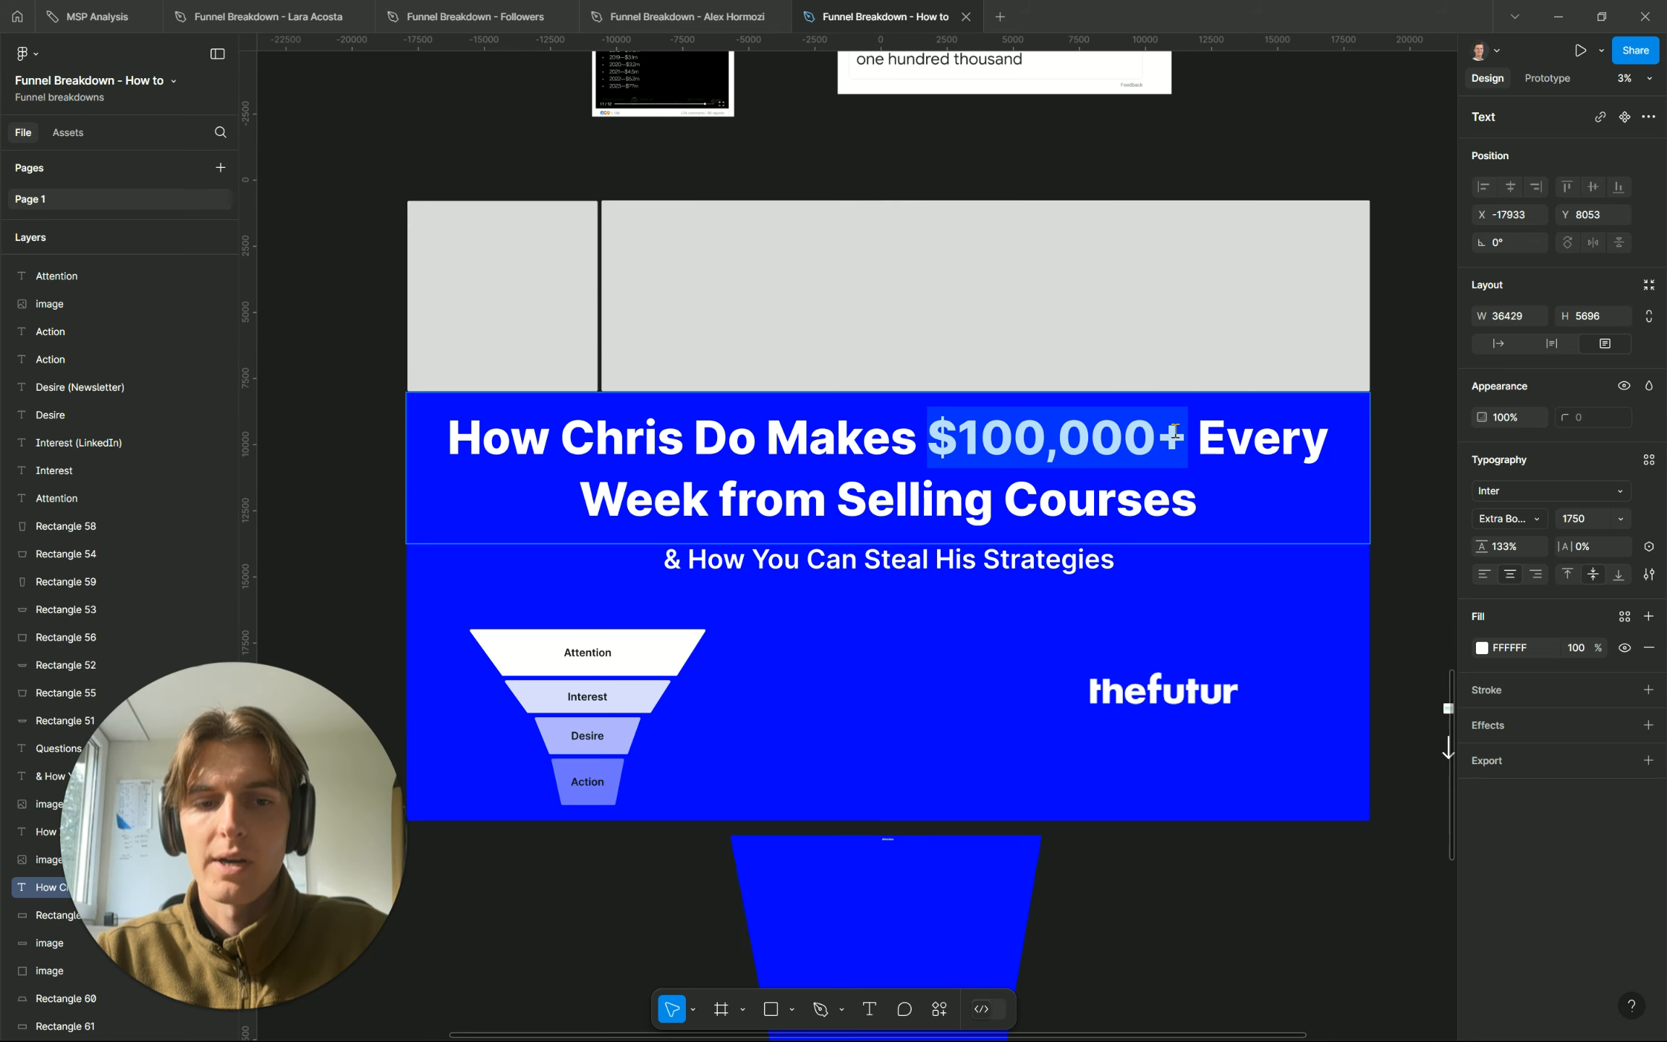
pyautogui.hotkey('alt', 'Tab')
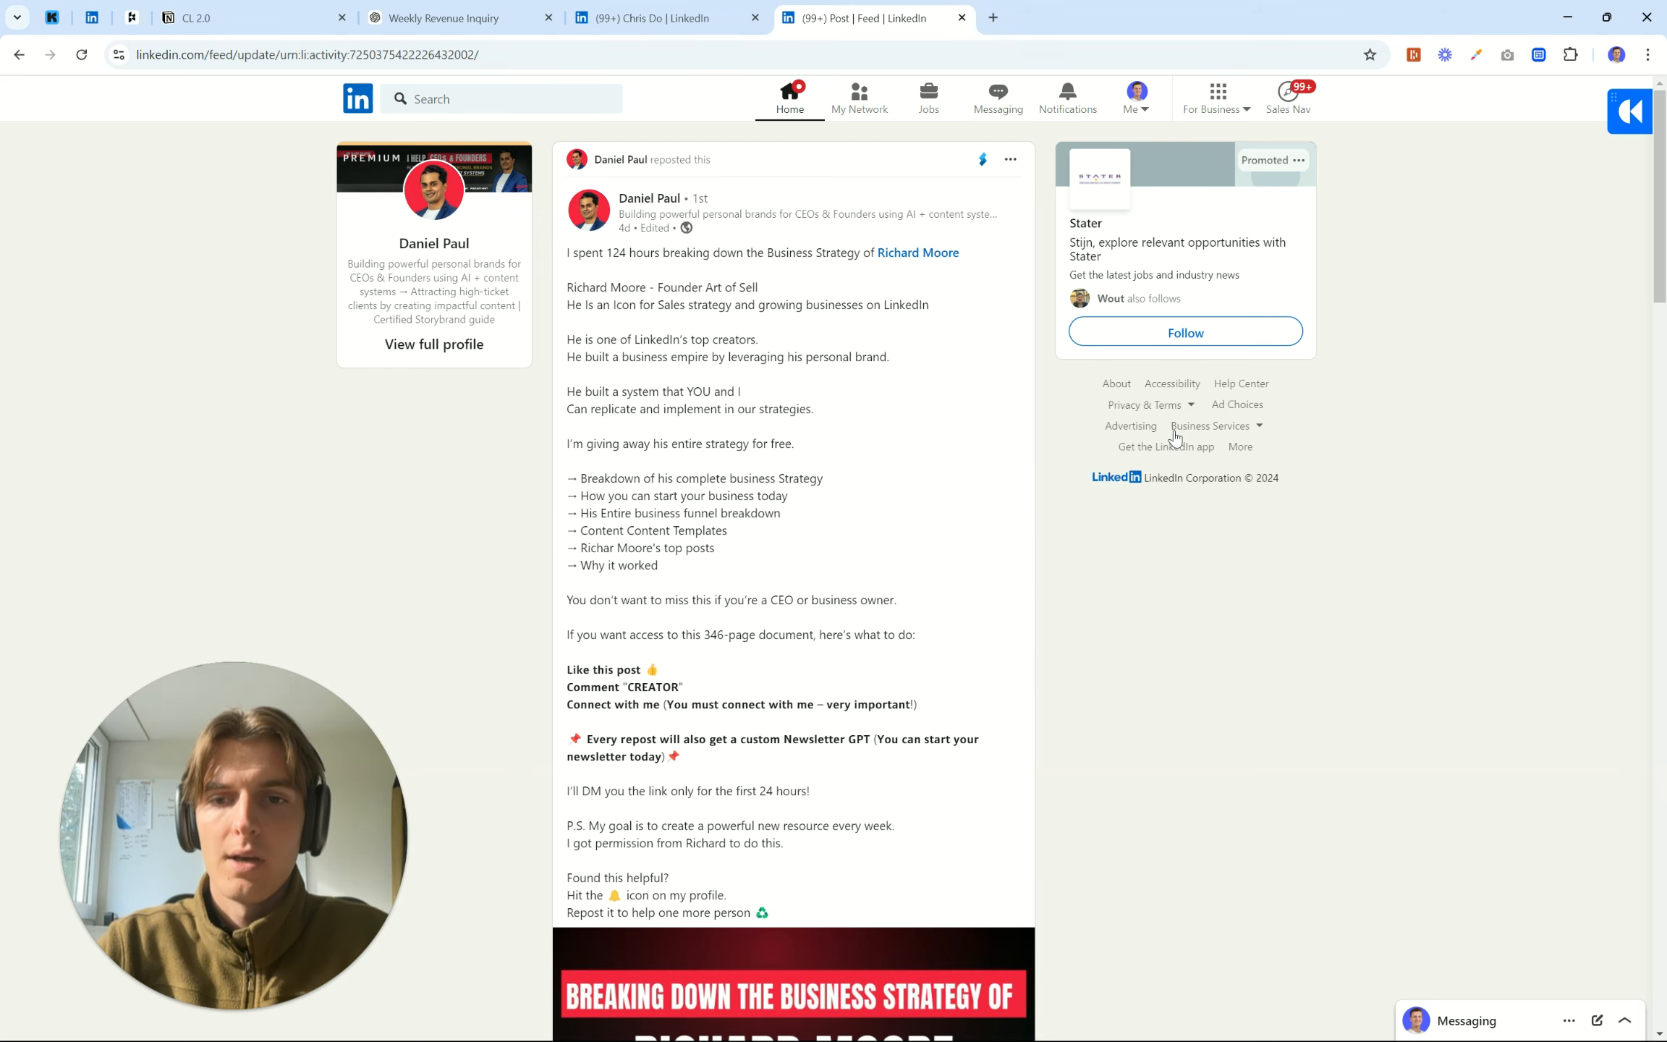
pyautogui.hotkey('alt', 'Tab')
# Examine the yearly revenue list in the Chris Do post screenshot above the template up close
pyautogui.scroll(5, 890, 292)
pyautogui.scroll(8, 891, 292)
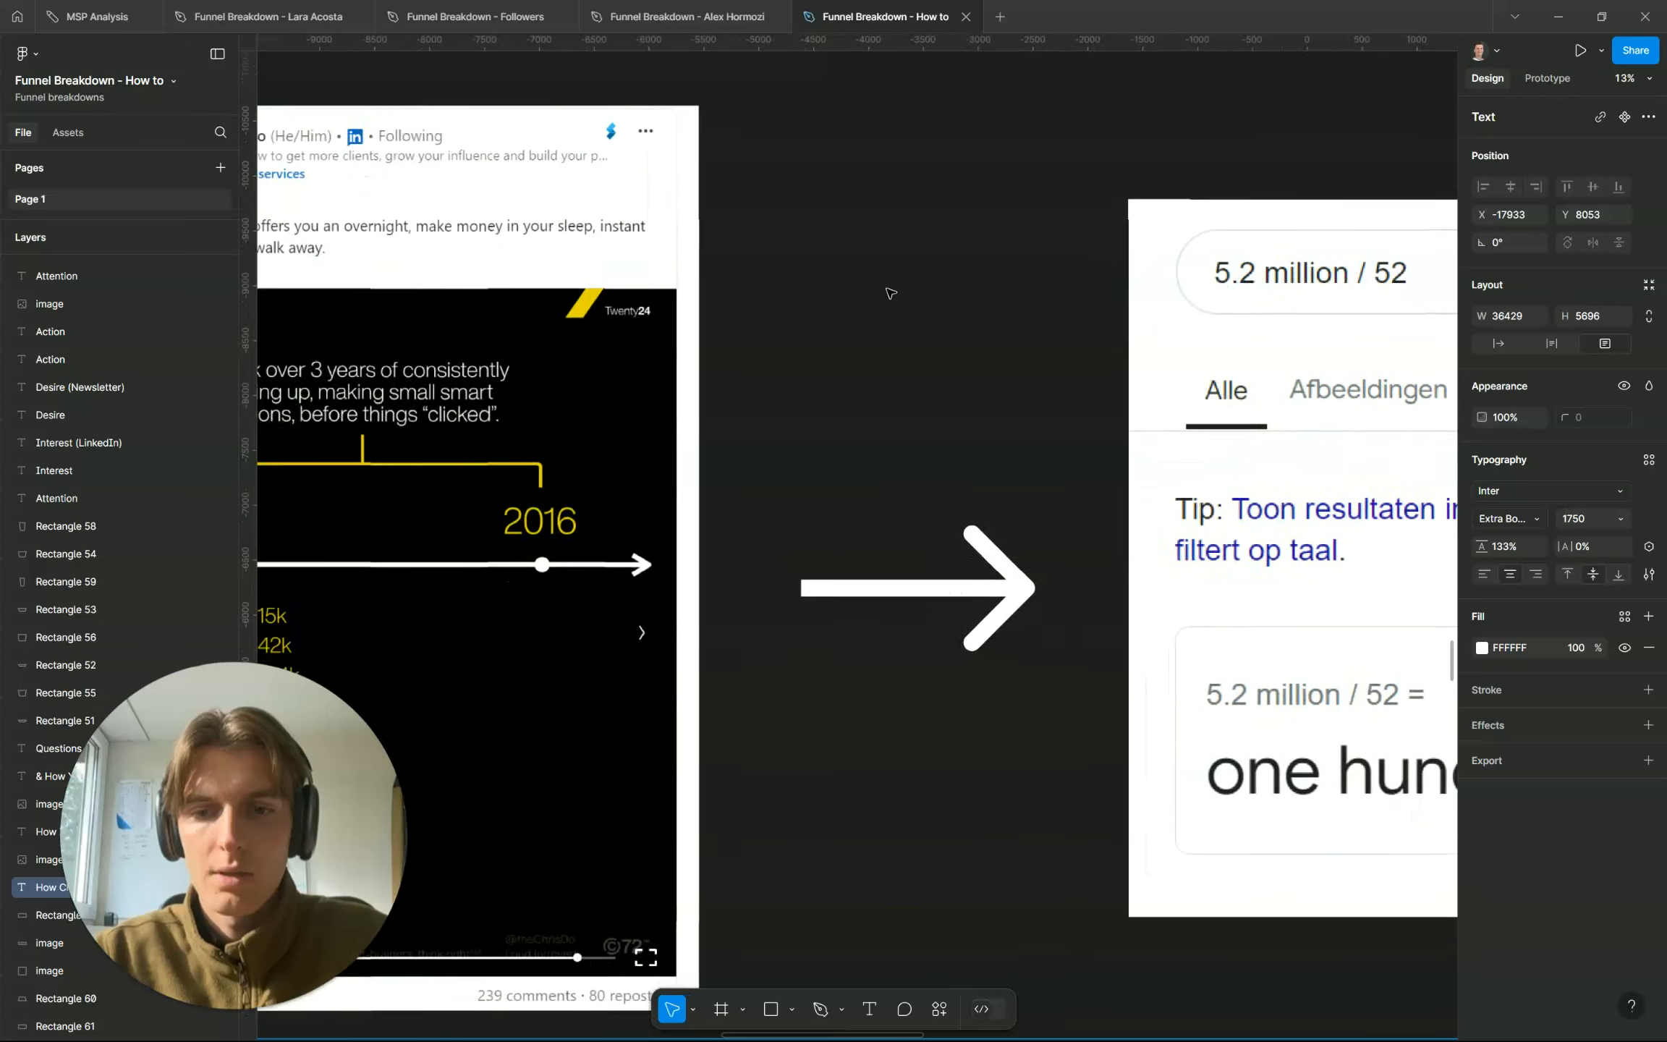
pyautogui.hscroll(-3, 890, 292)
pyautogui.scroll(-2, 890, 292)
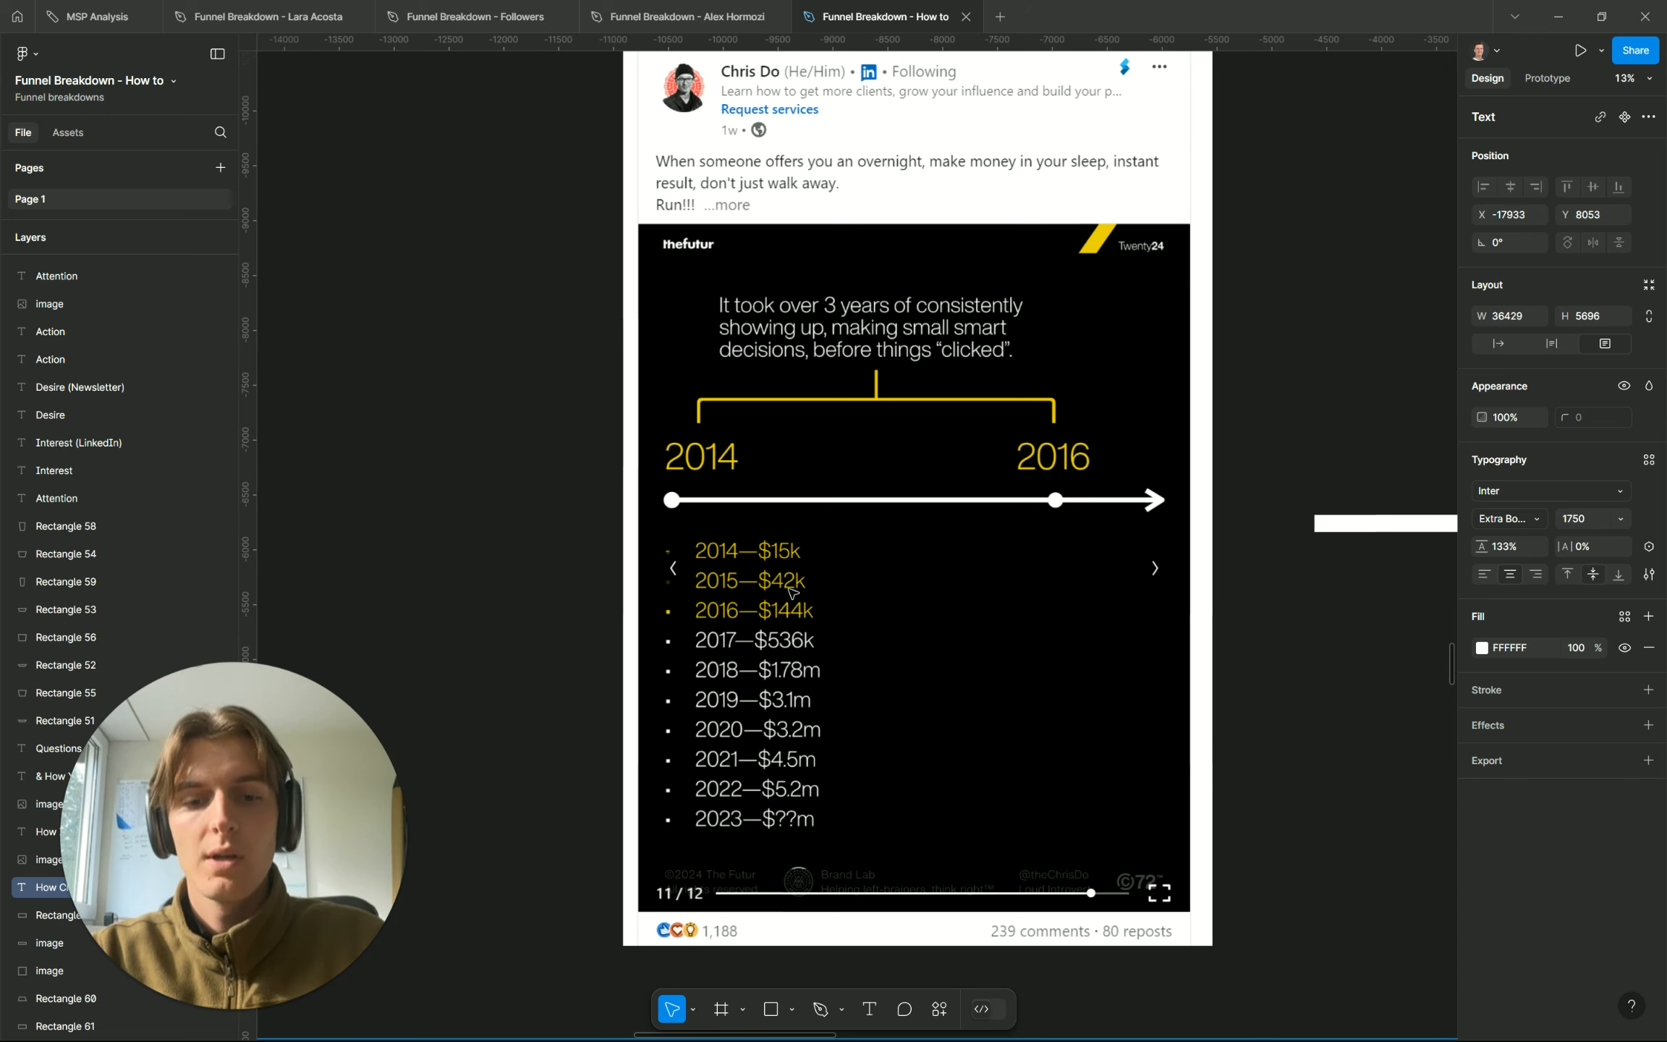
pyautogui.scroll(5, 790, 820)
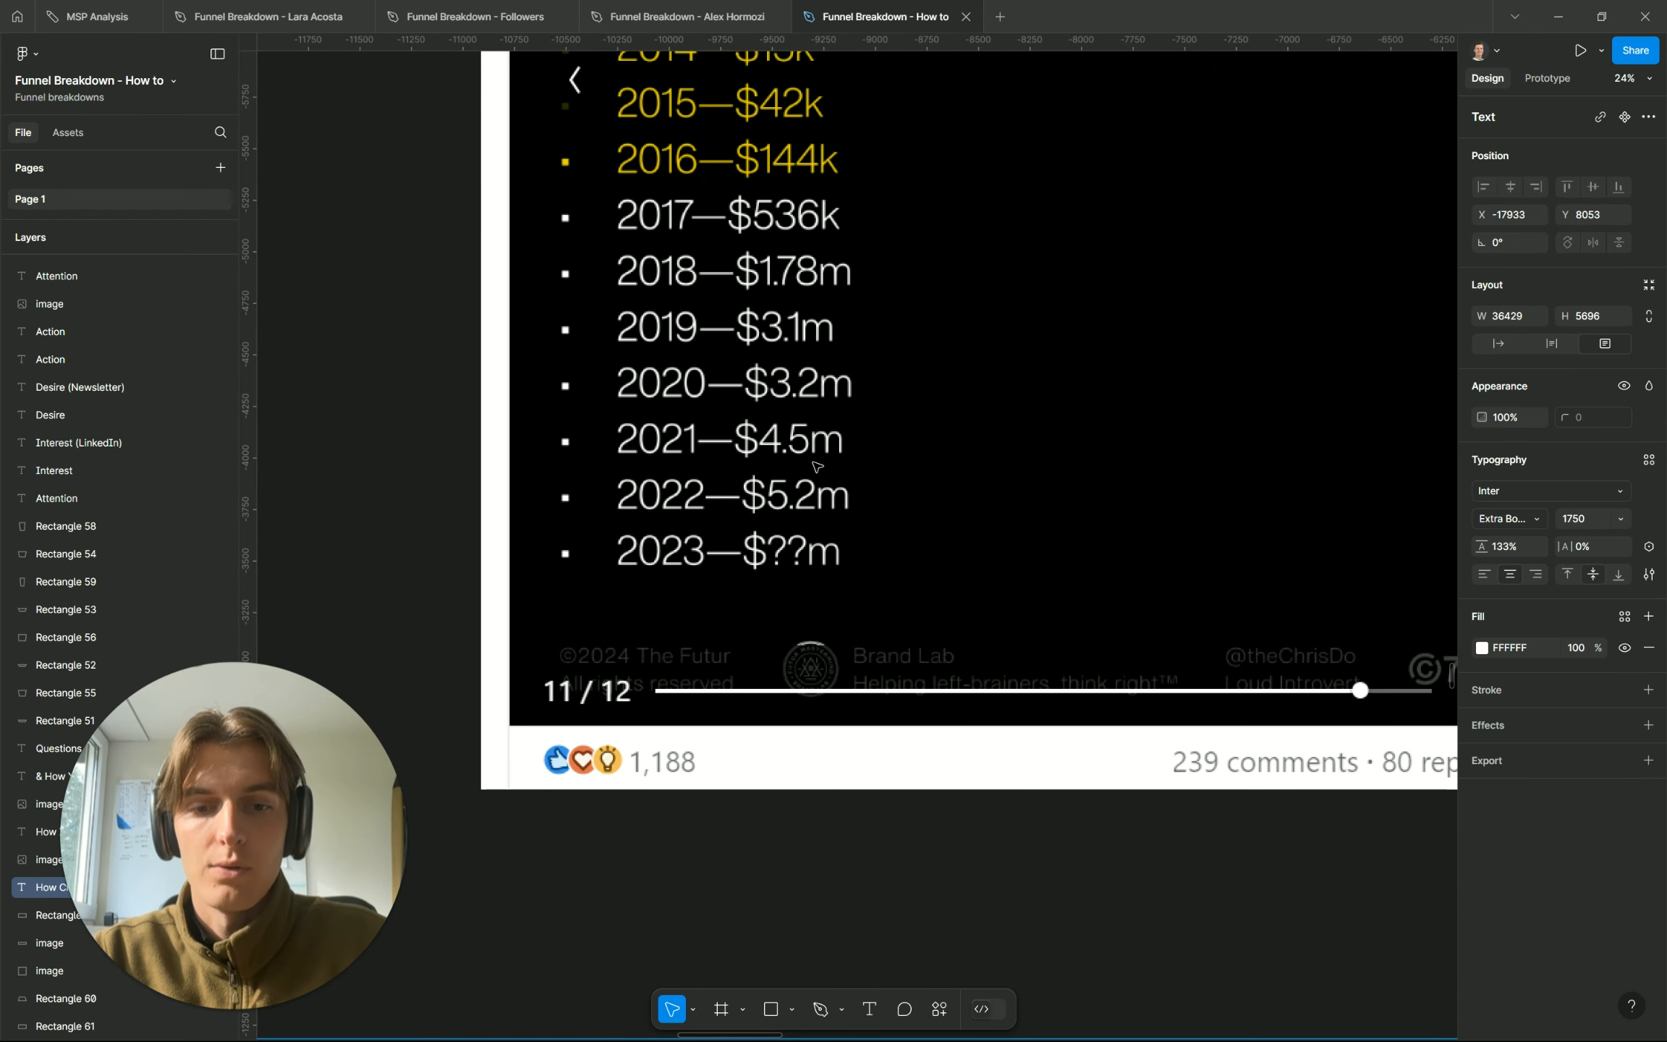
# Follow the arrow from the revenue screenshot to the "5.2 million / 52" search screenshot and review the calculation
pyautogui.scroll(-5, 786, 459)
pyautogui.hscroll(15, 786, 459)
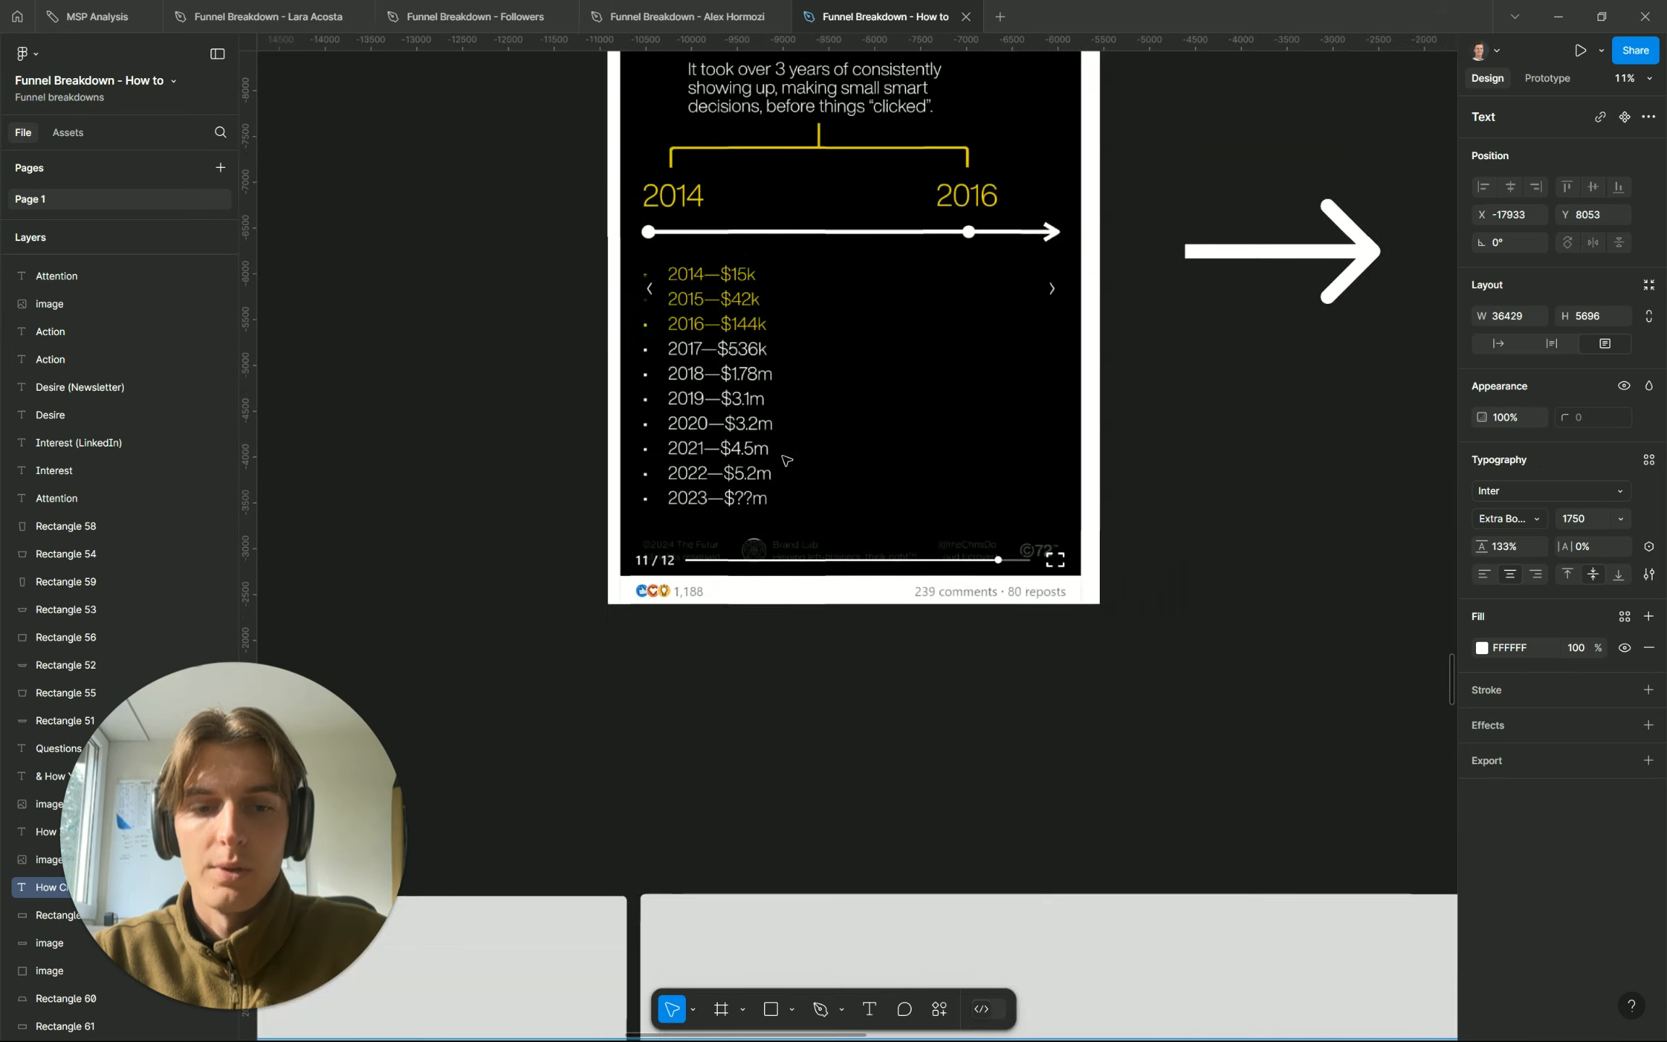
pyautogui.scroll(3, 786, 460)
pyautogui.scroll(4, 786, 459)
pyautogui.hscroll(3, 787, 459)
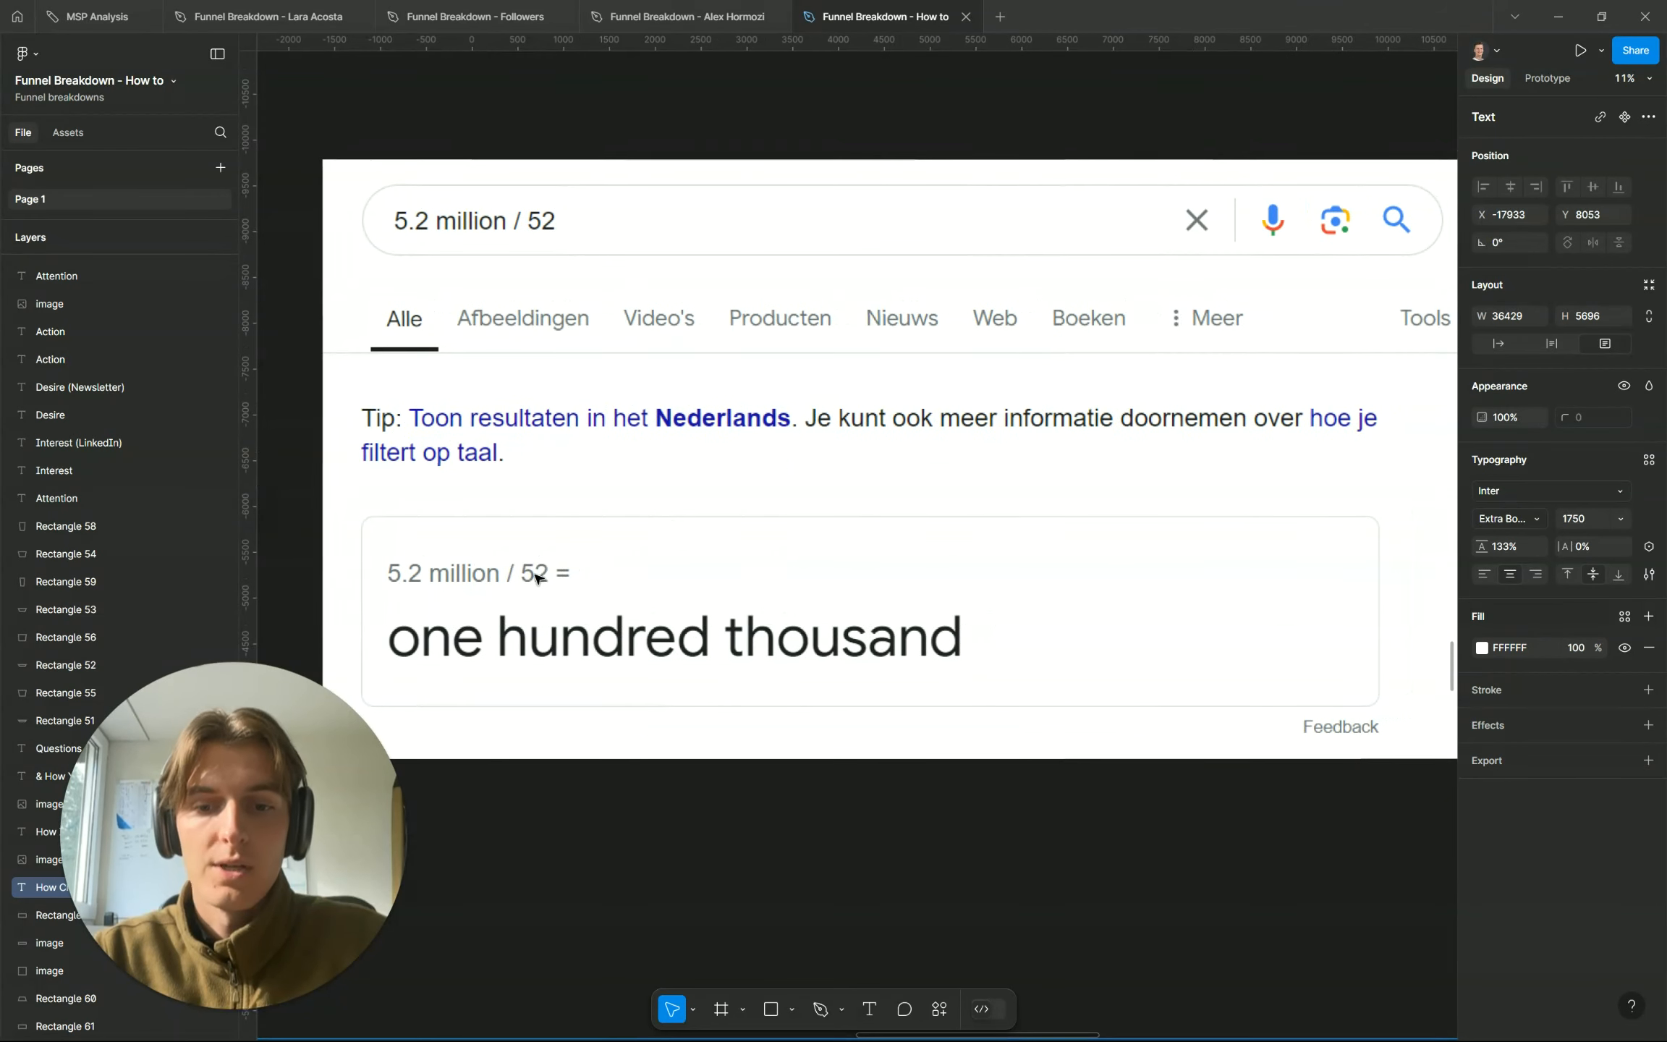
pyautogui.hscroll(-6, 791, 606)
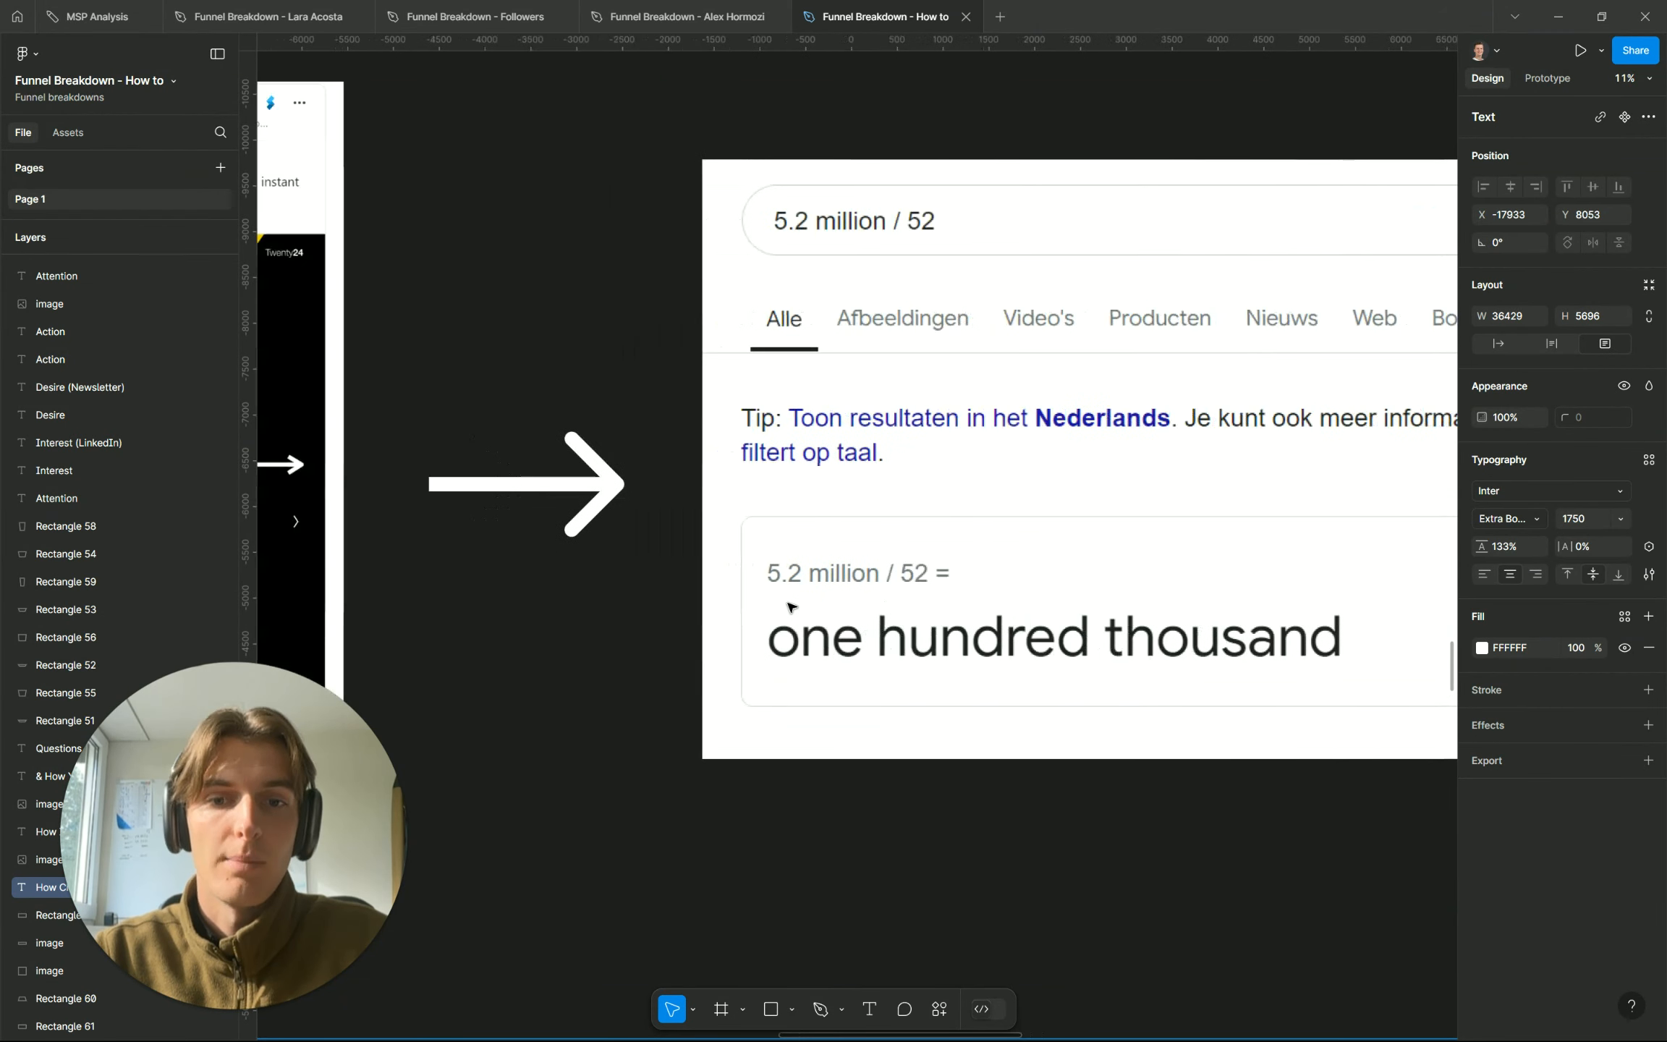
pyautogui.hscroll(-2, 700, 492)
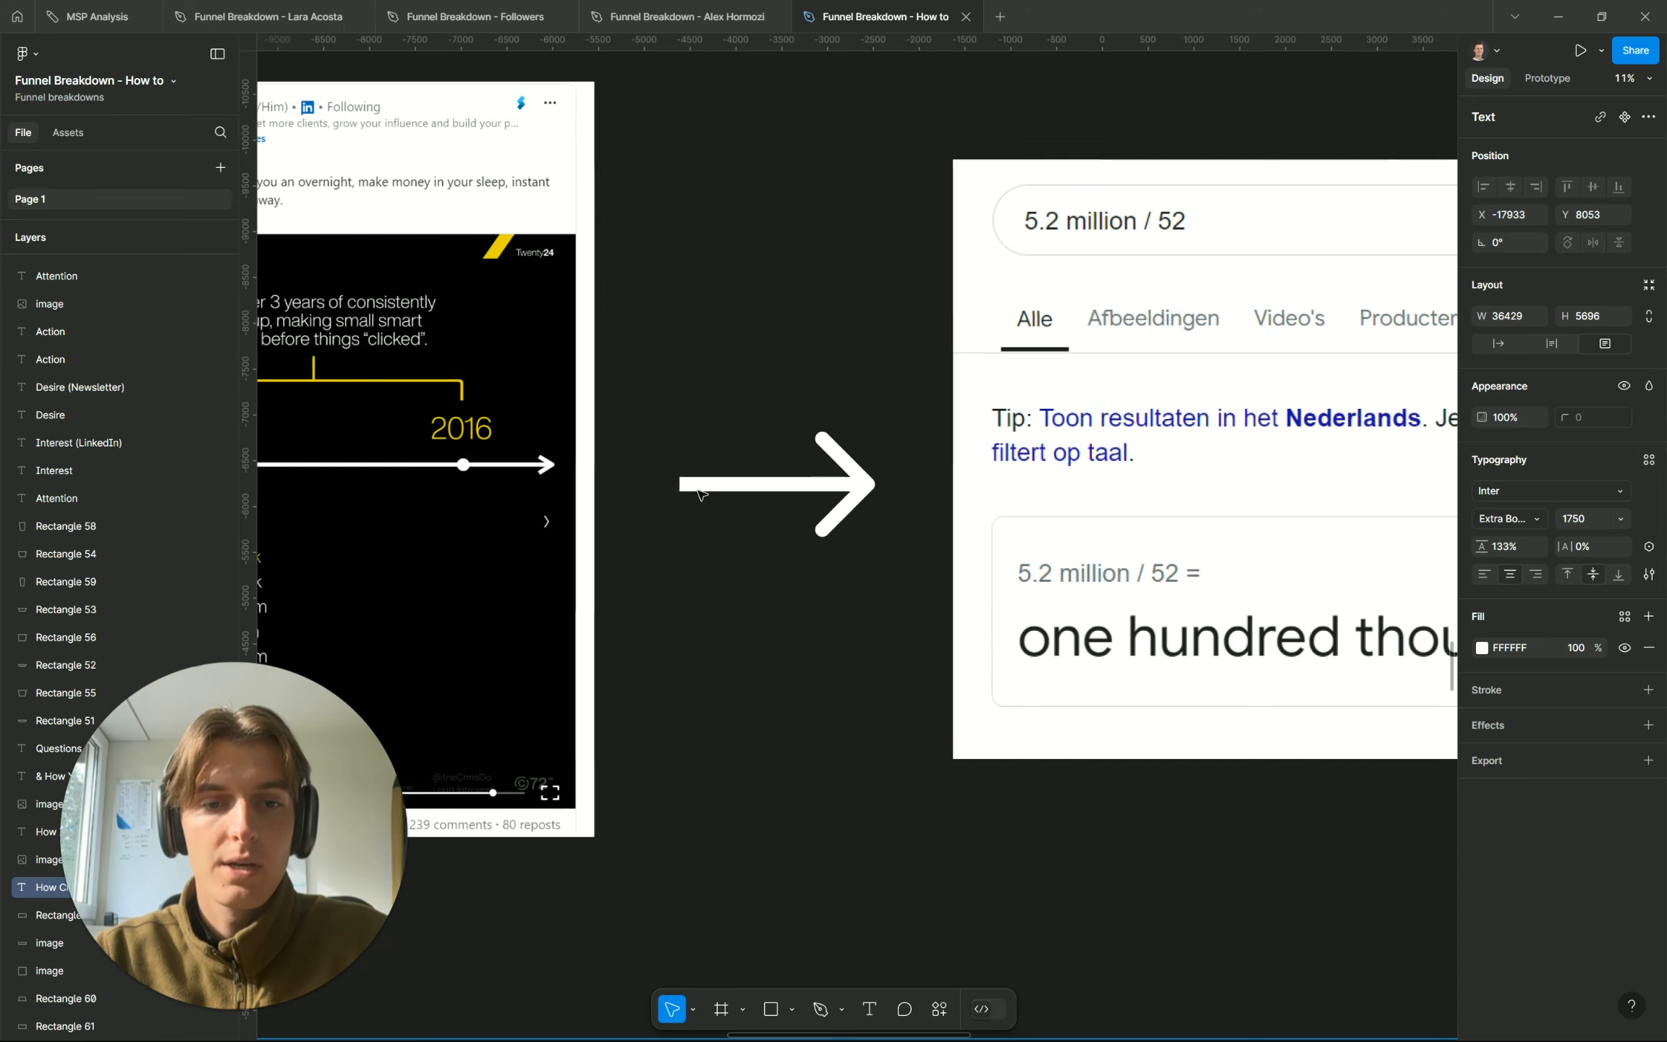
# Compare the dollar figure in the Chris Do headline with the yearly revenue list in the post screenshot
pyautogui.scroll(-8, 700, 492)
pyautogui.hscroll(-6, 700, 492)
pyautogui.scroll(-3, 699, 492)
pyautogui.scroll(-8, 700, 492)
pyautogui.scroll(-3, 699, 492)
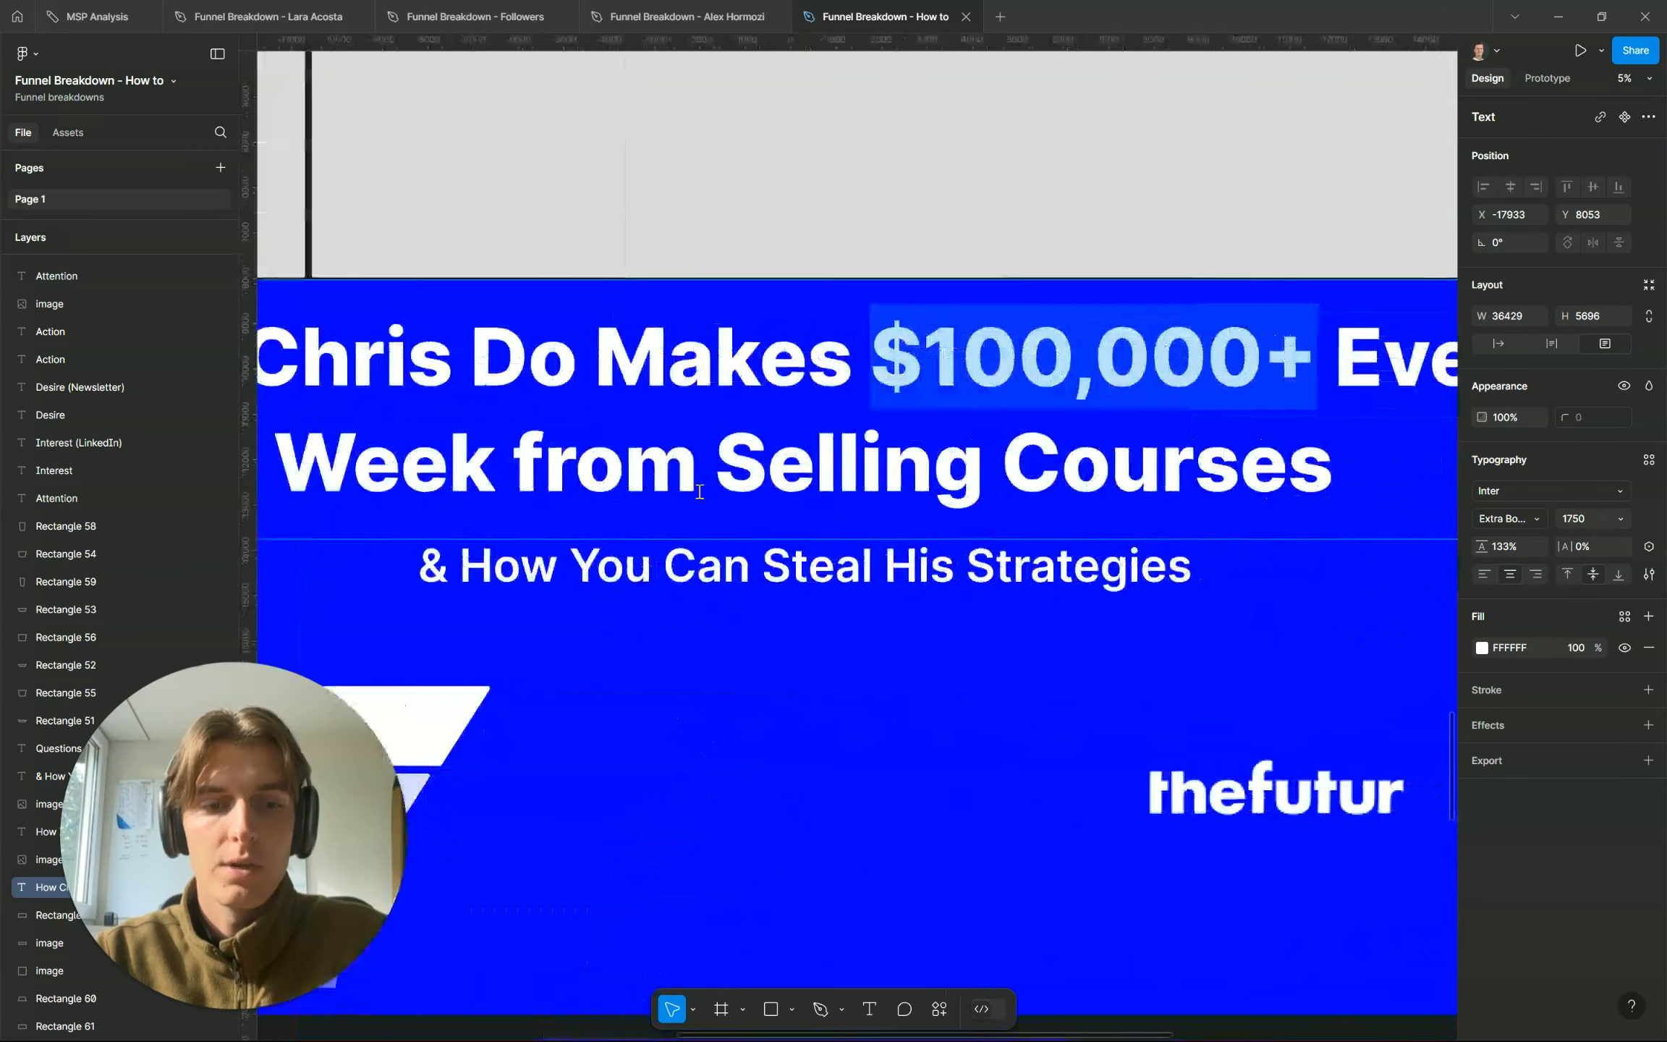
pyautogui.scroll(8, 600, 509)
pyautogui.scroll(10, 599, 509)
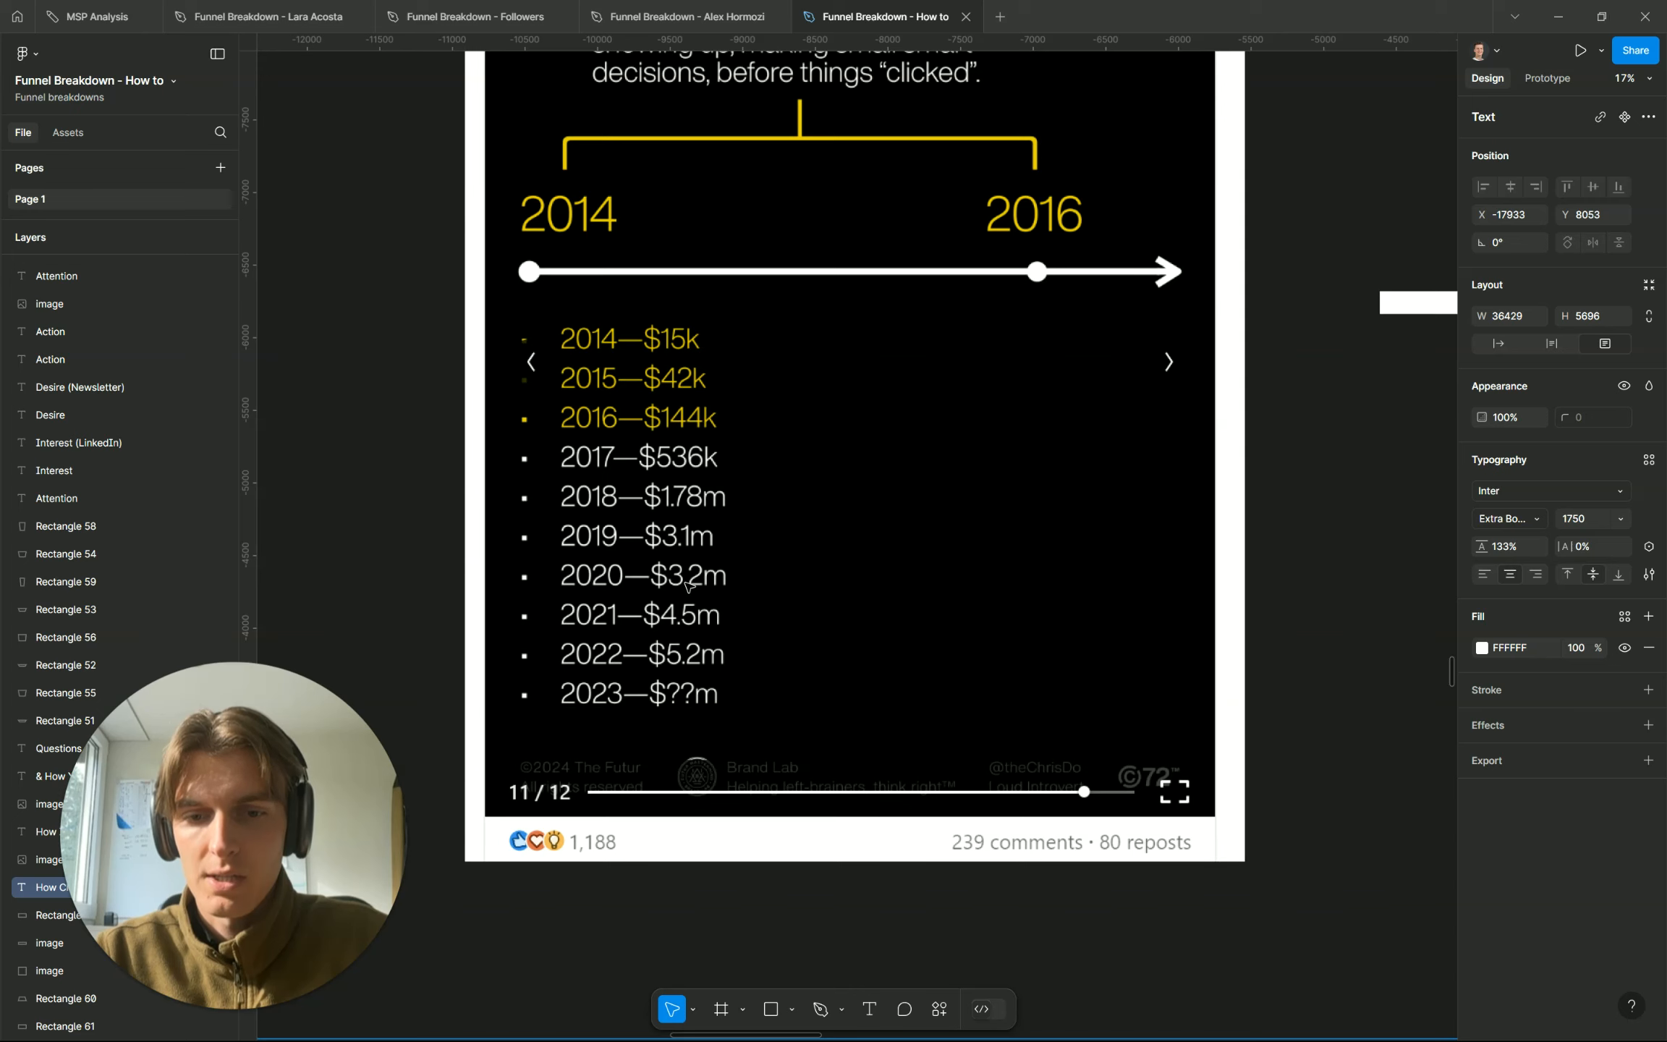
pyautogui.scroll(-2, 699, 677)
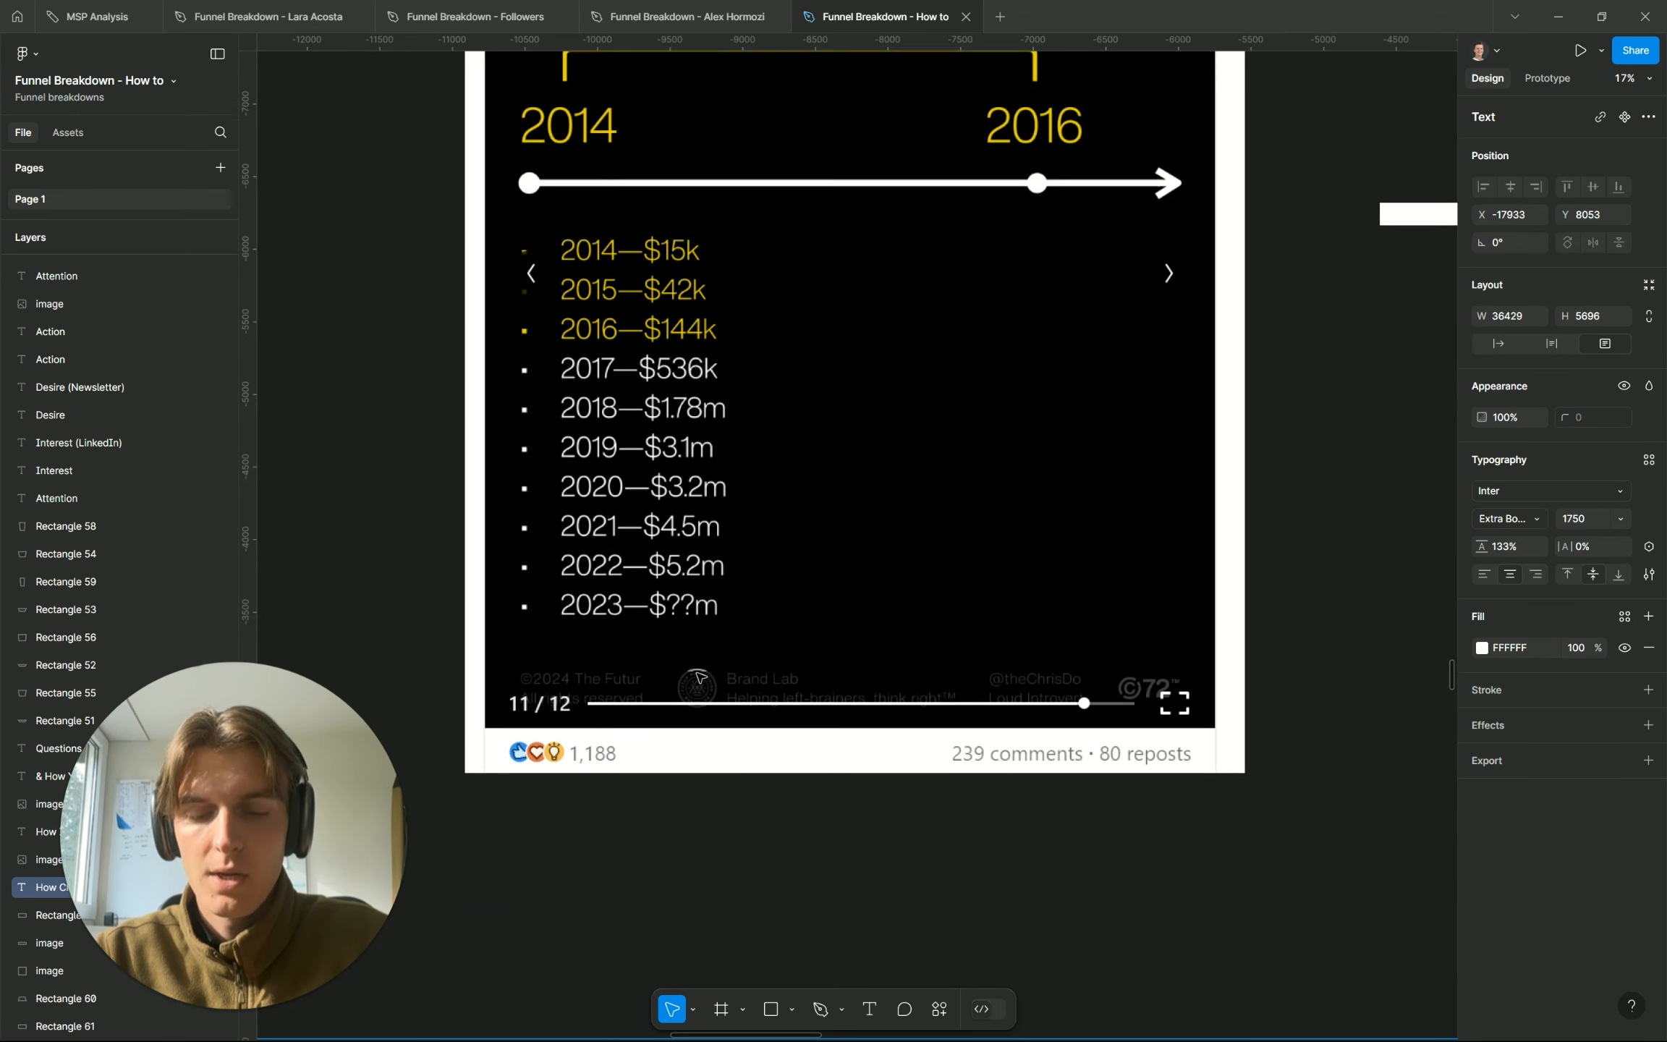
# Return to the Chris Do headline and point out its plus sign, the full title and the words "Chris Do Makes"
pyautogui.scroll(-1, 699, 677)
pyautogui.scroll(-6, 577, 552)
pyautogui.scroll(-5, 577, 551)
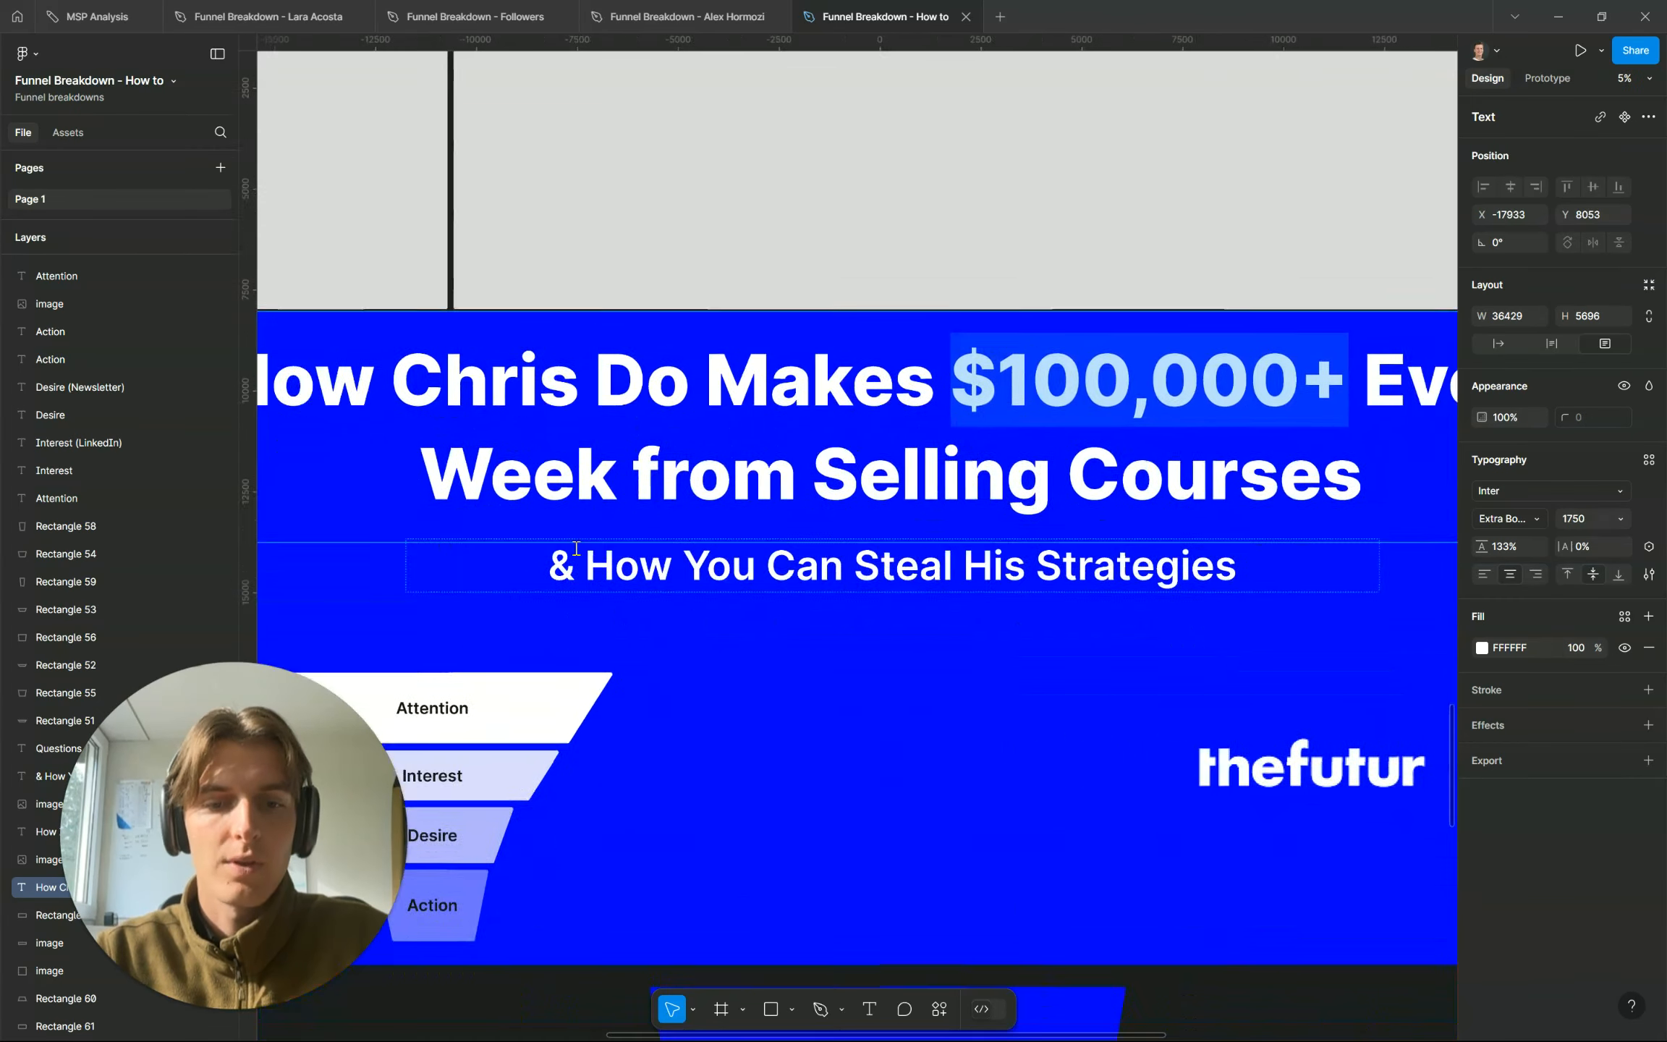
pyautogui.scroll(-3, 577, 551)
pyautogui.click(665, 489)
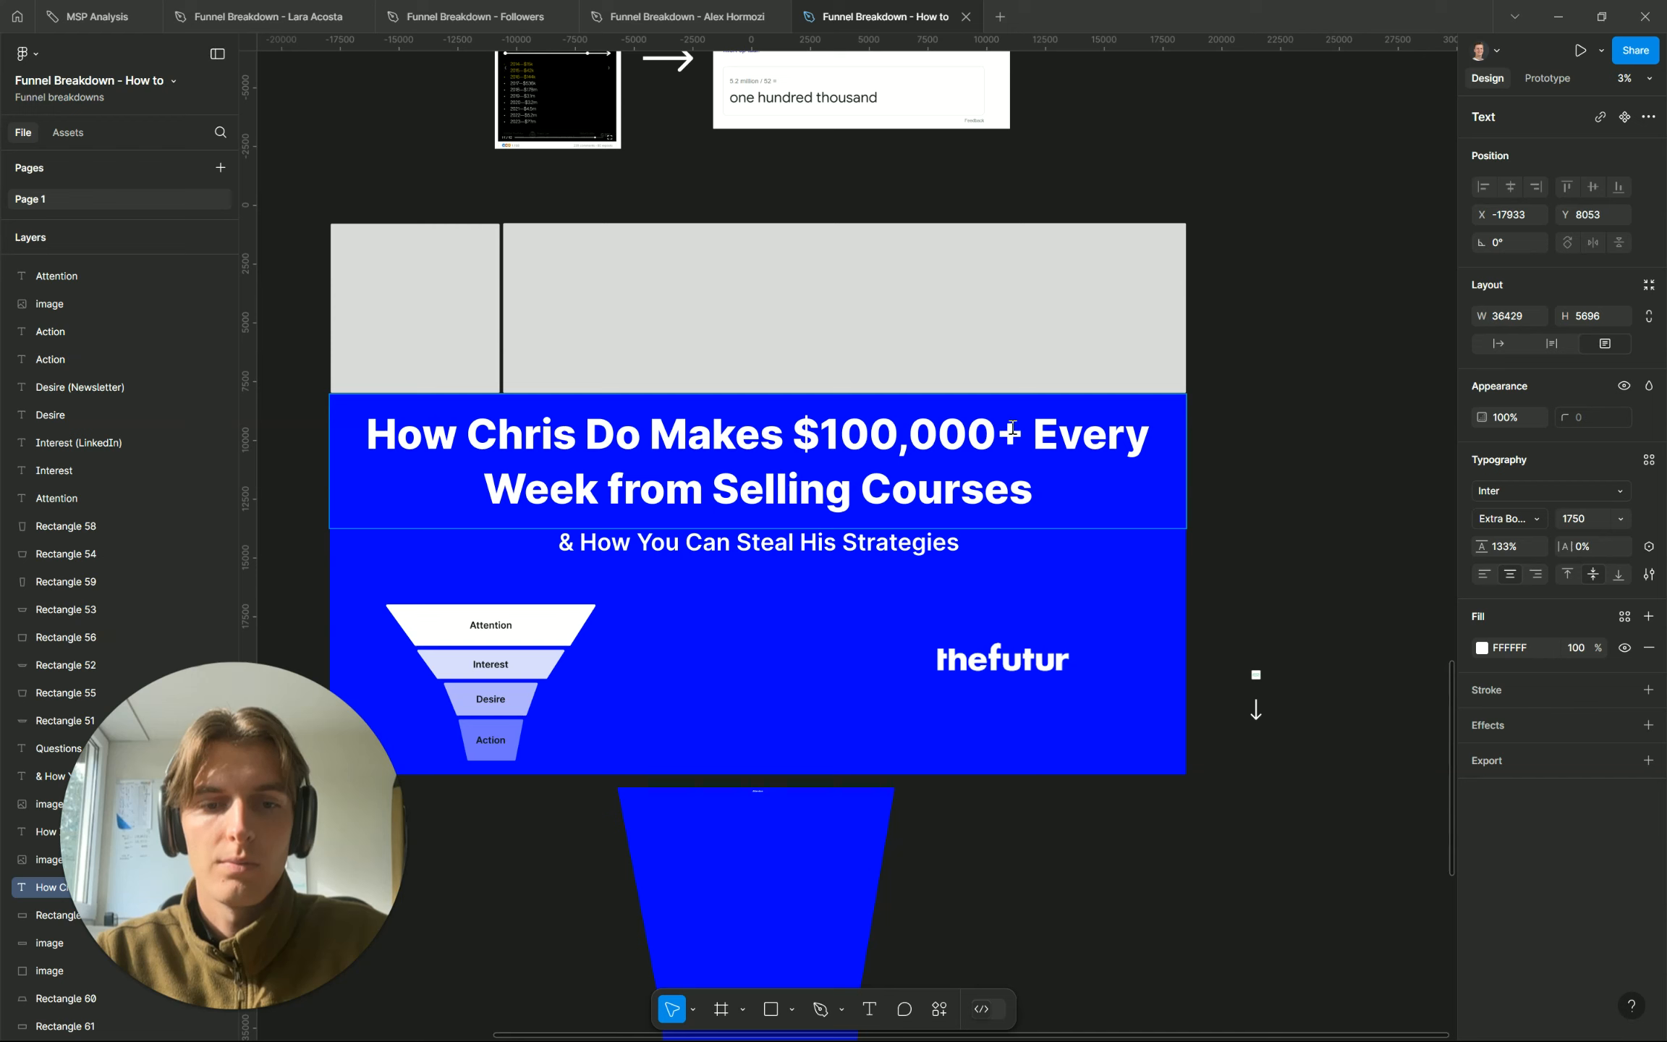
pyautogui.moveTo(1011, 428); pyautogui.dragTo(995, 425)
pyautogui.click(811, 467)
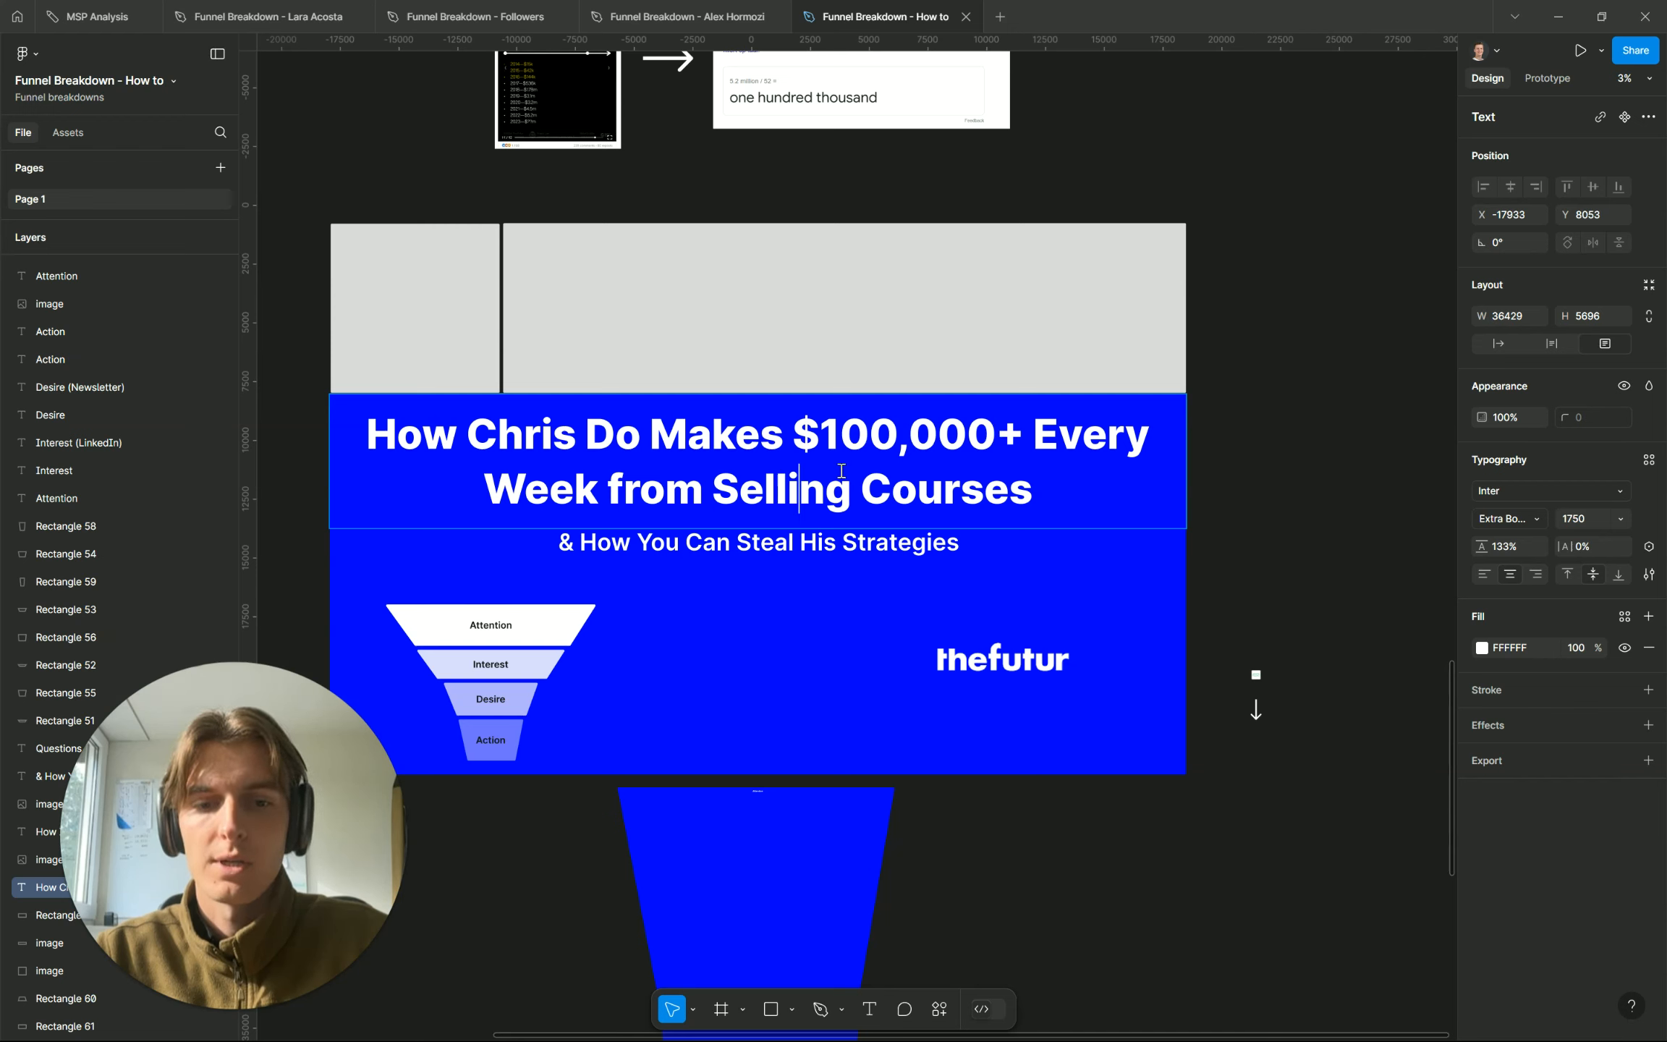
pyautogui.click(1044, 489)
pyautogui.keyDown('shift'); pyautogui.click(387, 424); pyautogui.keyUp('shift')
pyautogui.click(410, 423)
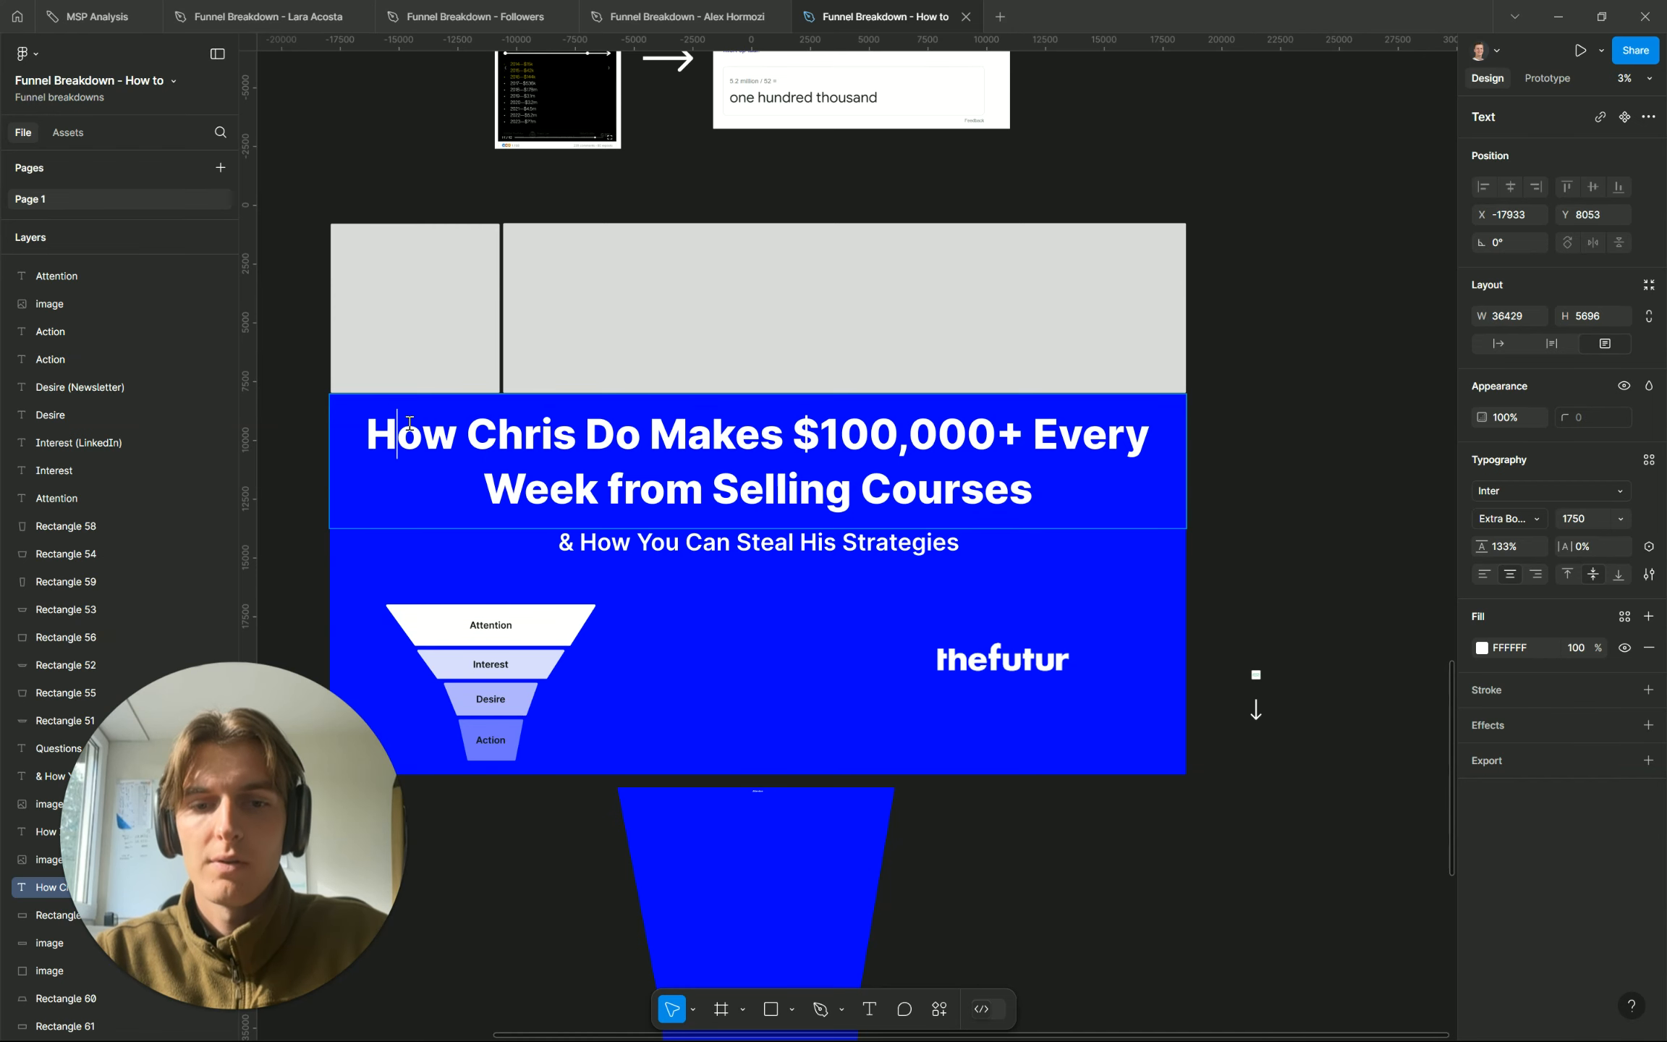
pyautogui.moveTo(476, 425); pyautogui.dragTo(792, 443)
pyautogui.click(798, 446)
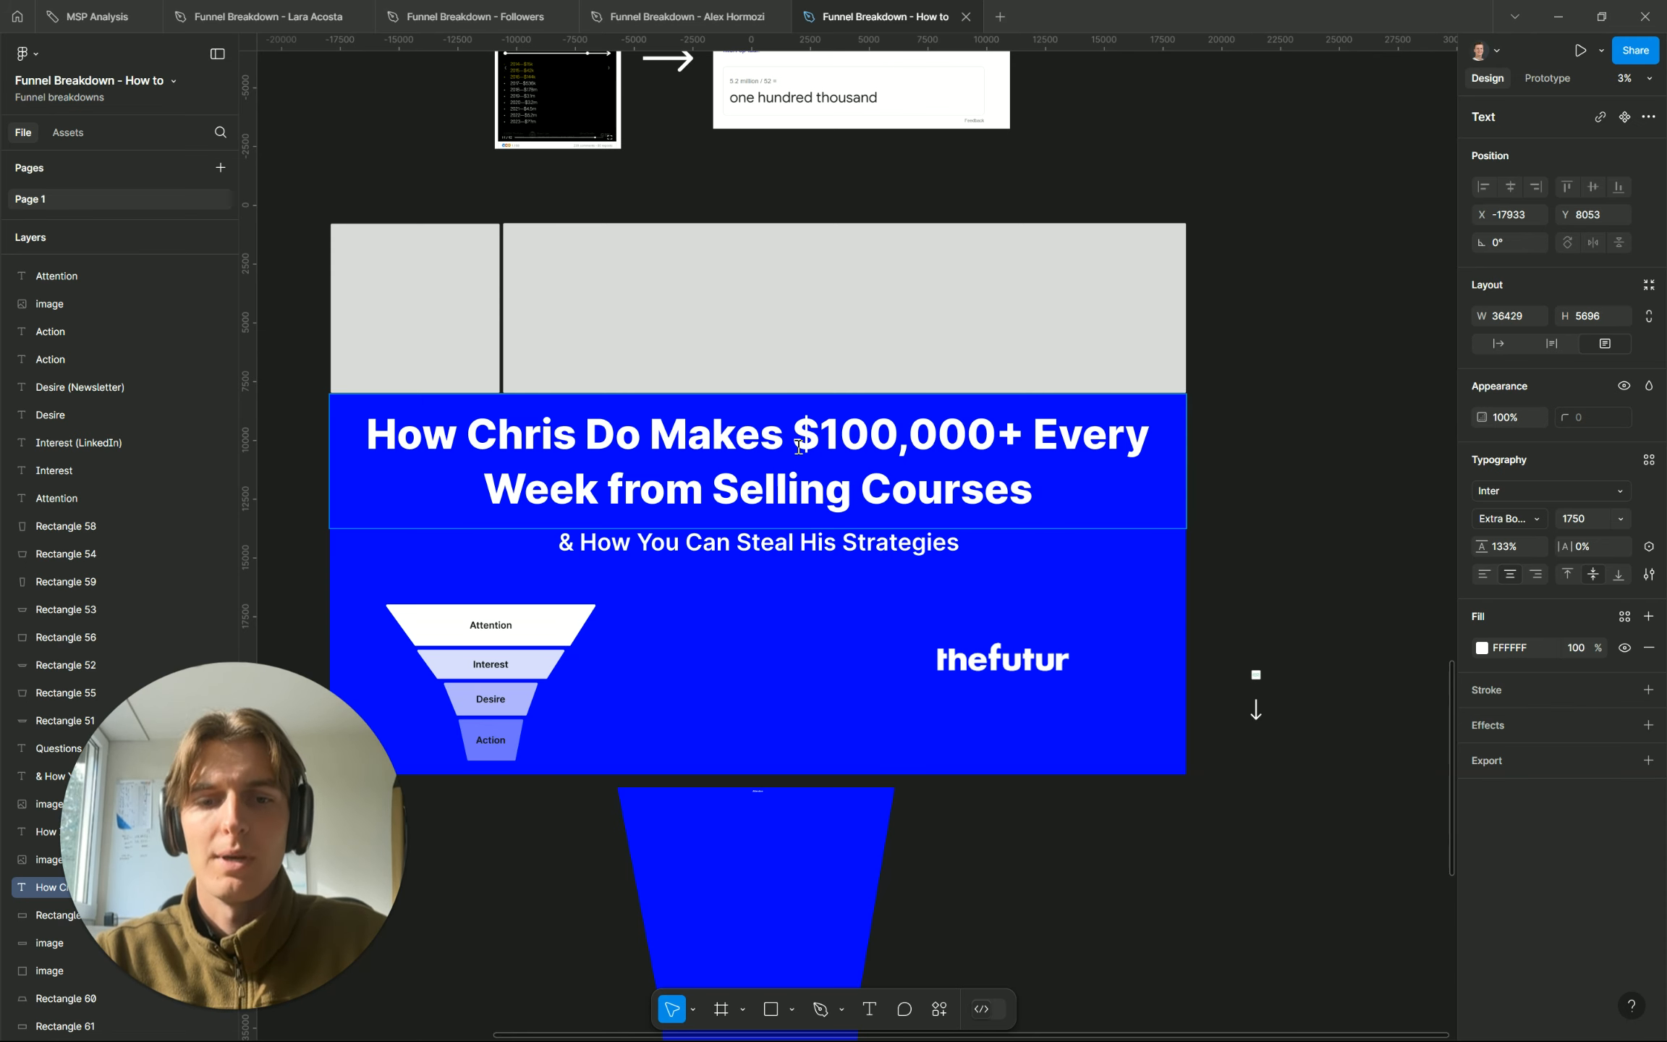
# Bring the "Process I follow" list back into view up close
pyautogui.scroll(10, 798, 446)
pyautogui.hscroll(-5, 798, 446)
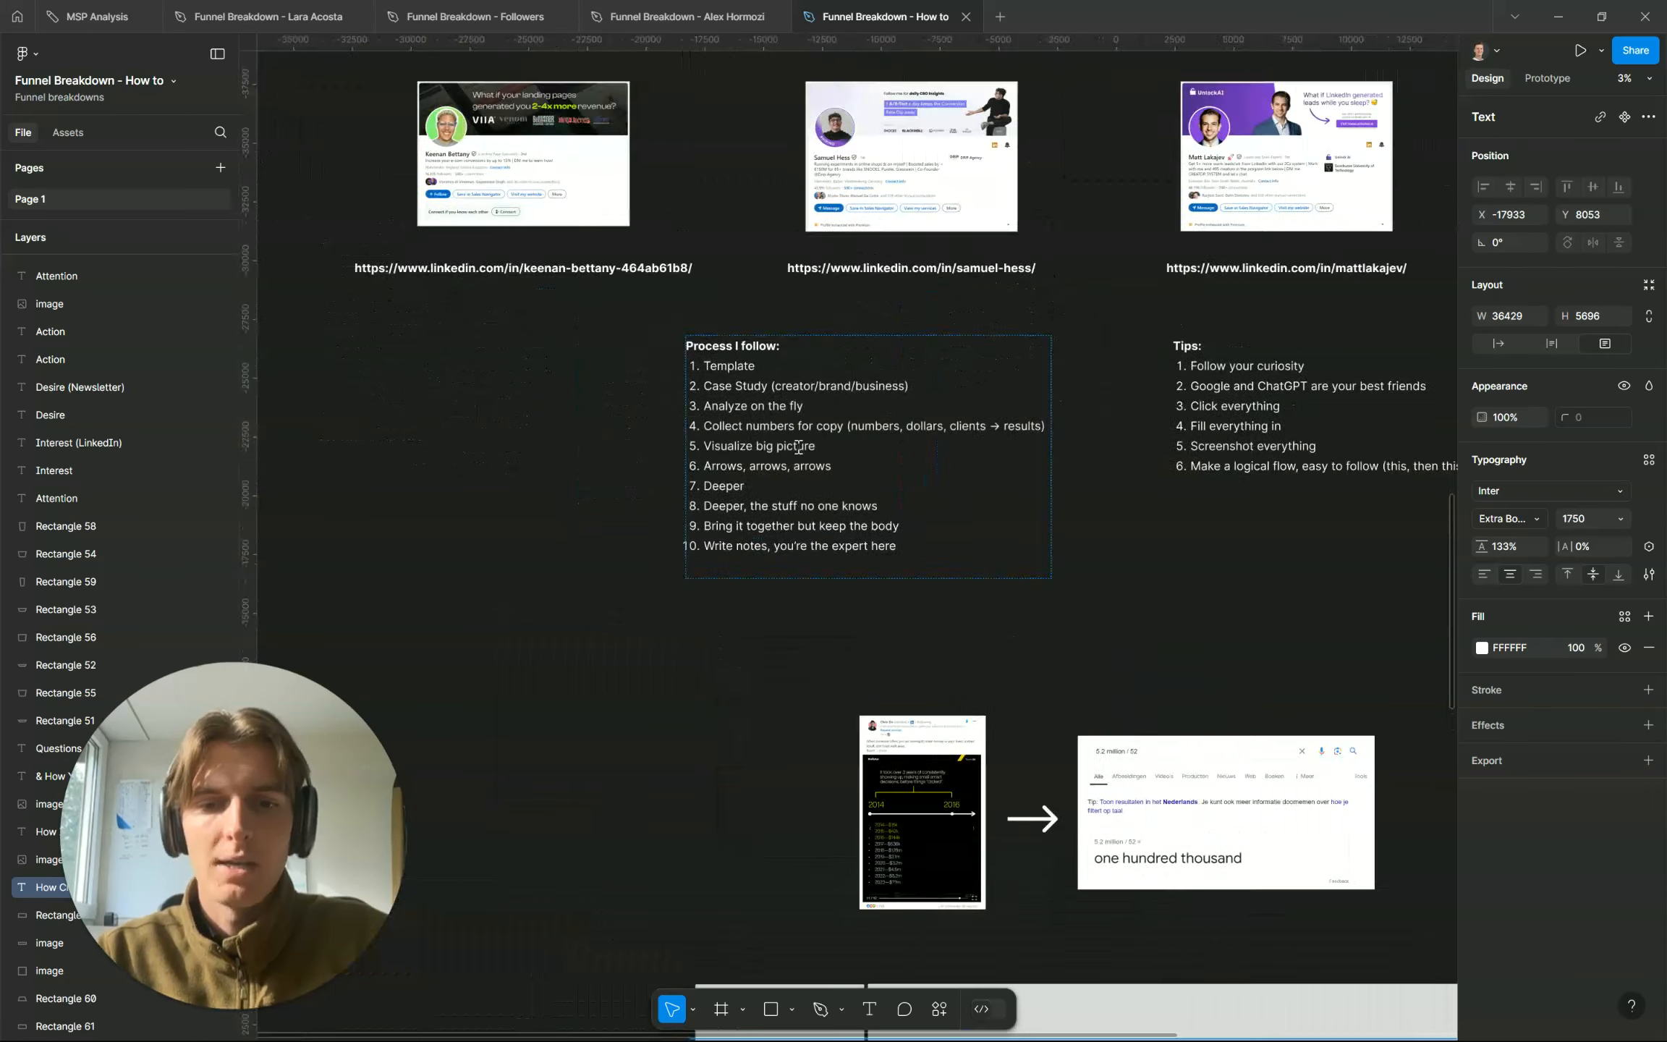
pyautogui.scroll(5, 798, 447)
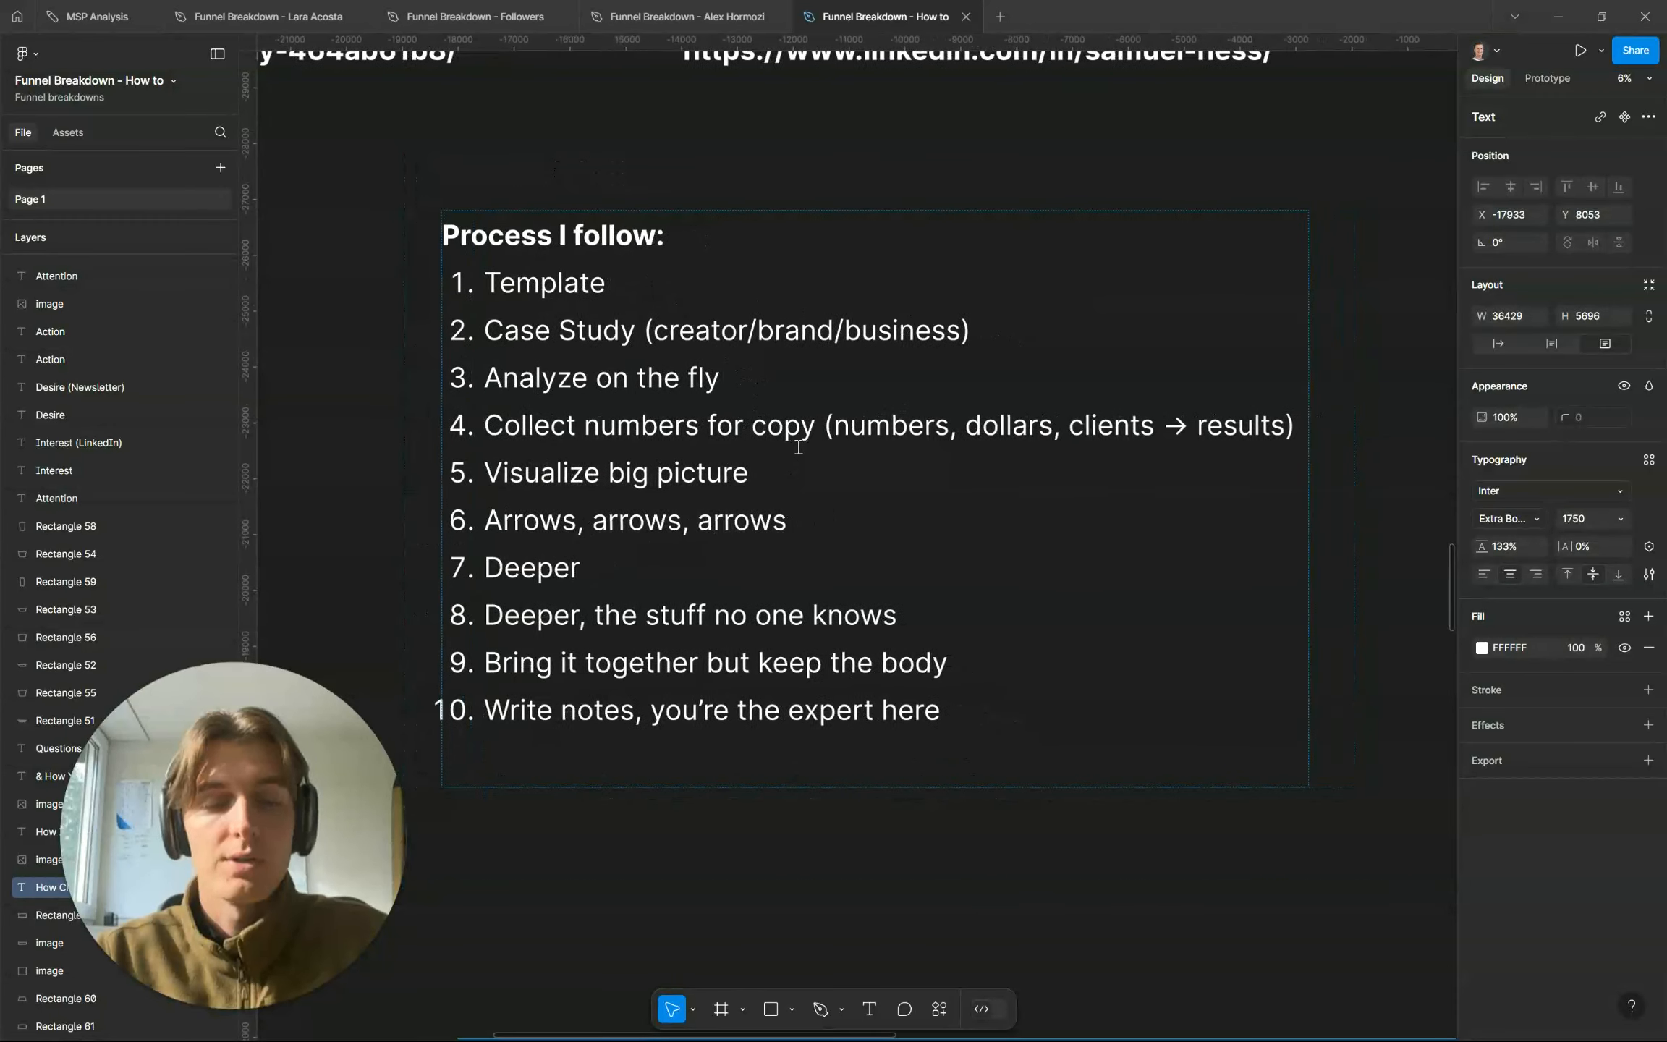
pyautogui.hscroll(1, 798, 446)
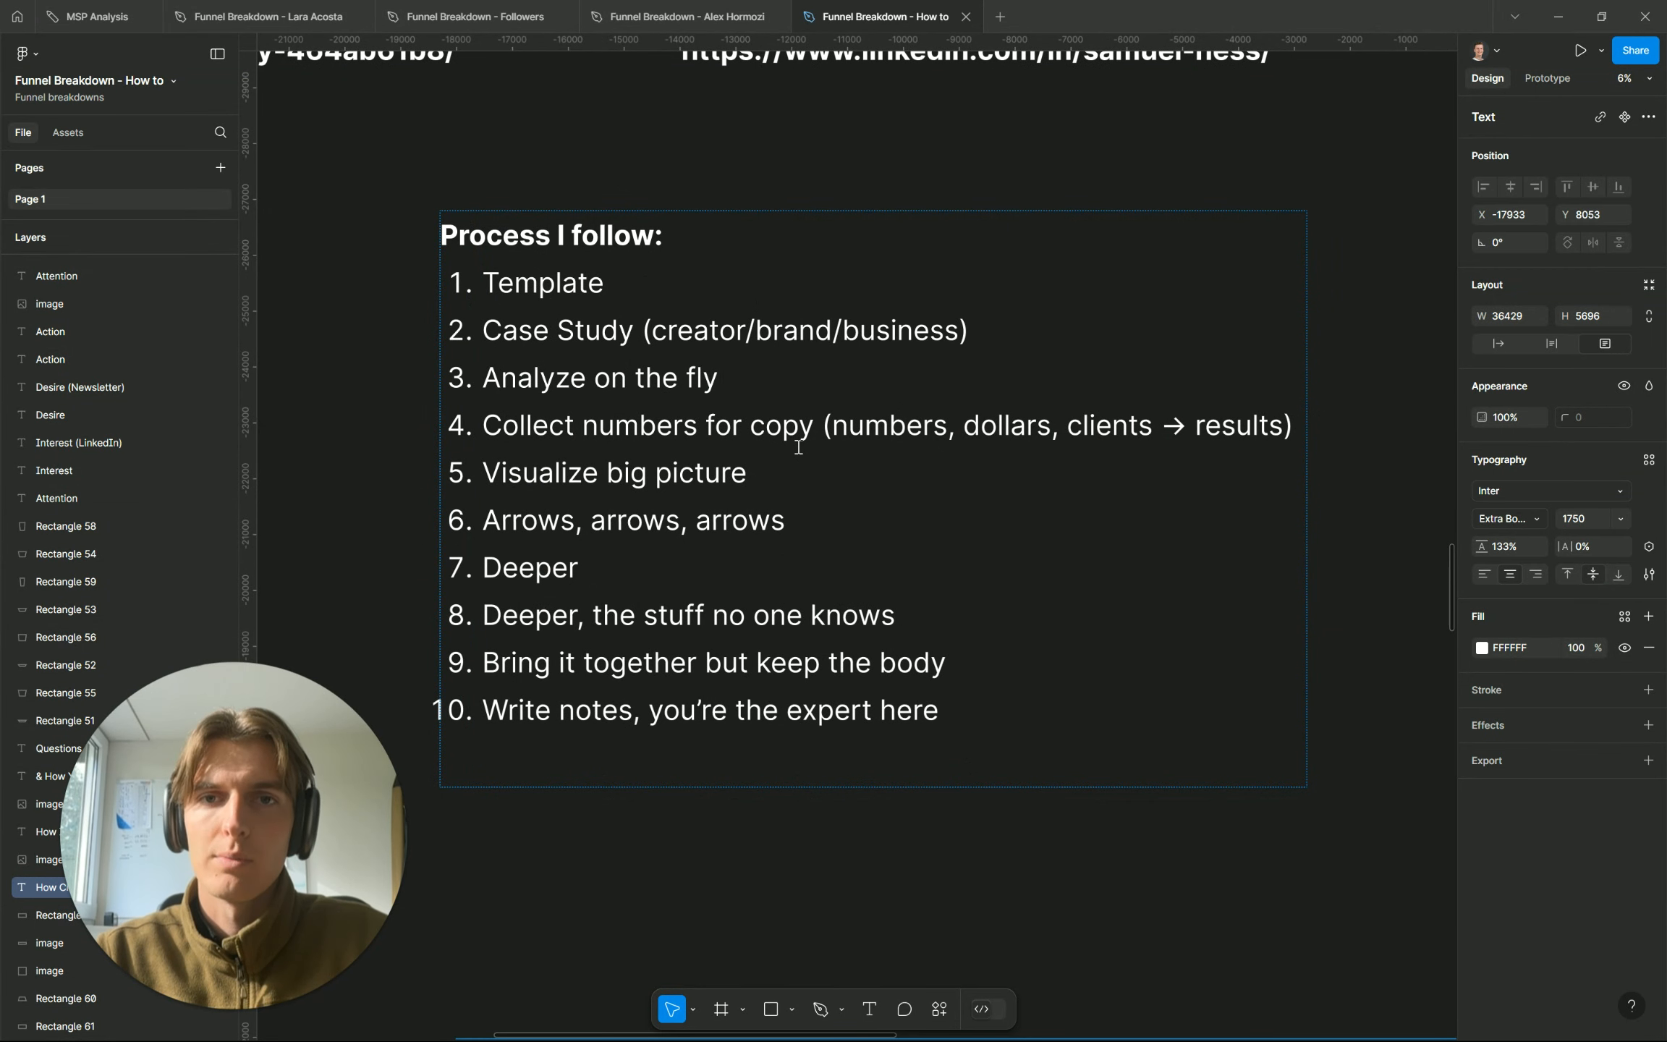
# Look over the example posts, switch to the Lara Acosta funnel breakdown file and review its headline copy
pyautogui.scroll(-8, 798, 447)
pyautogui.scroll(3, 798, 446)
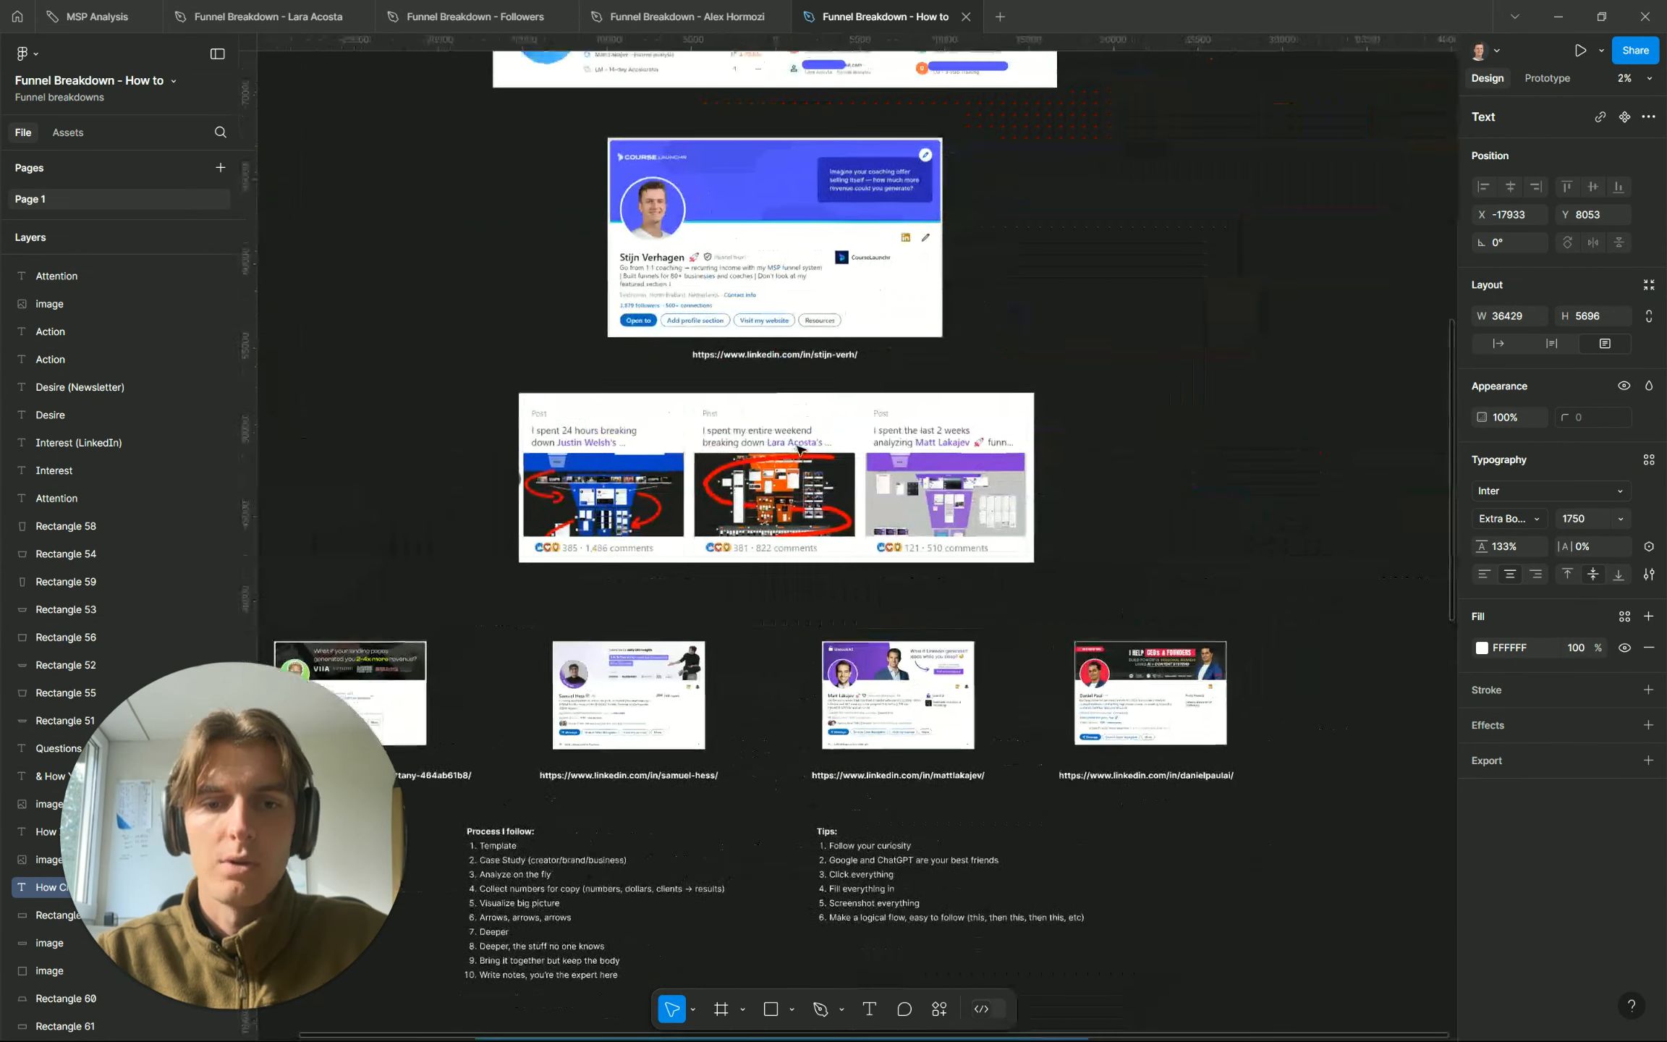
pyautogui.scroll(10, 798, 448)
pyautogui.scroll(-5, 798, 449)
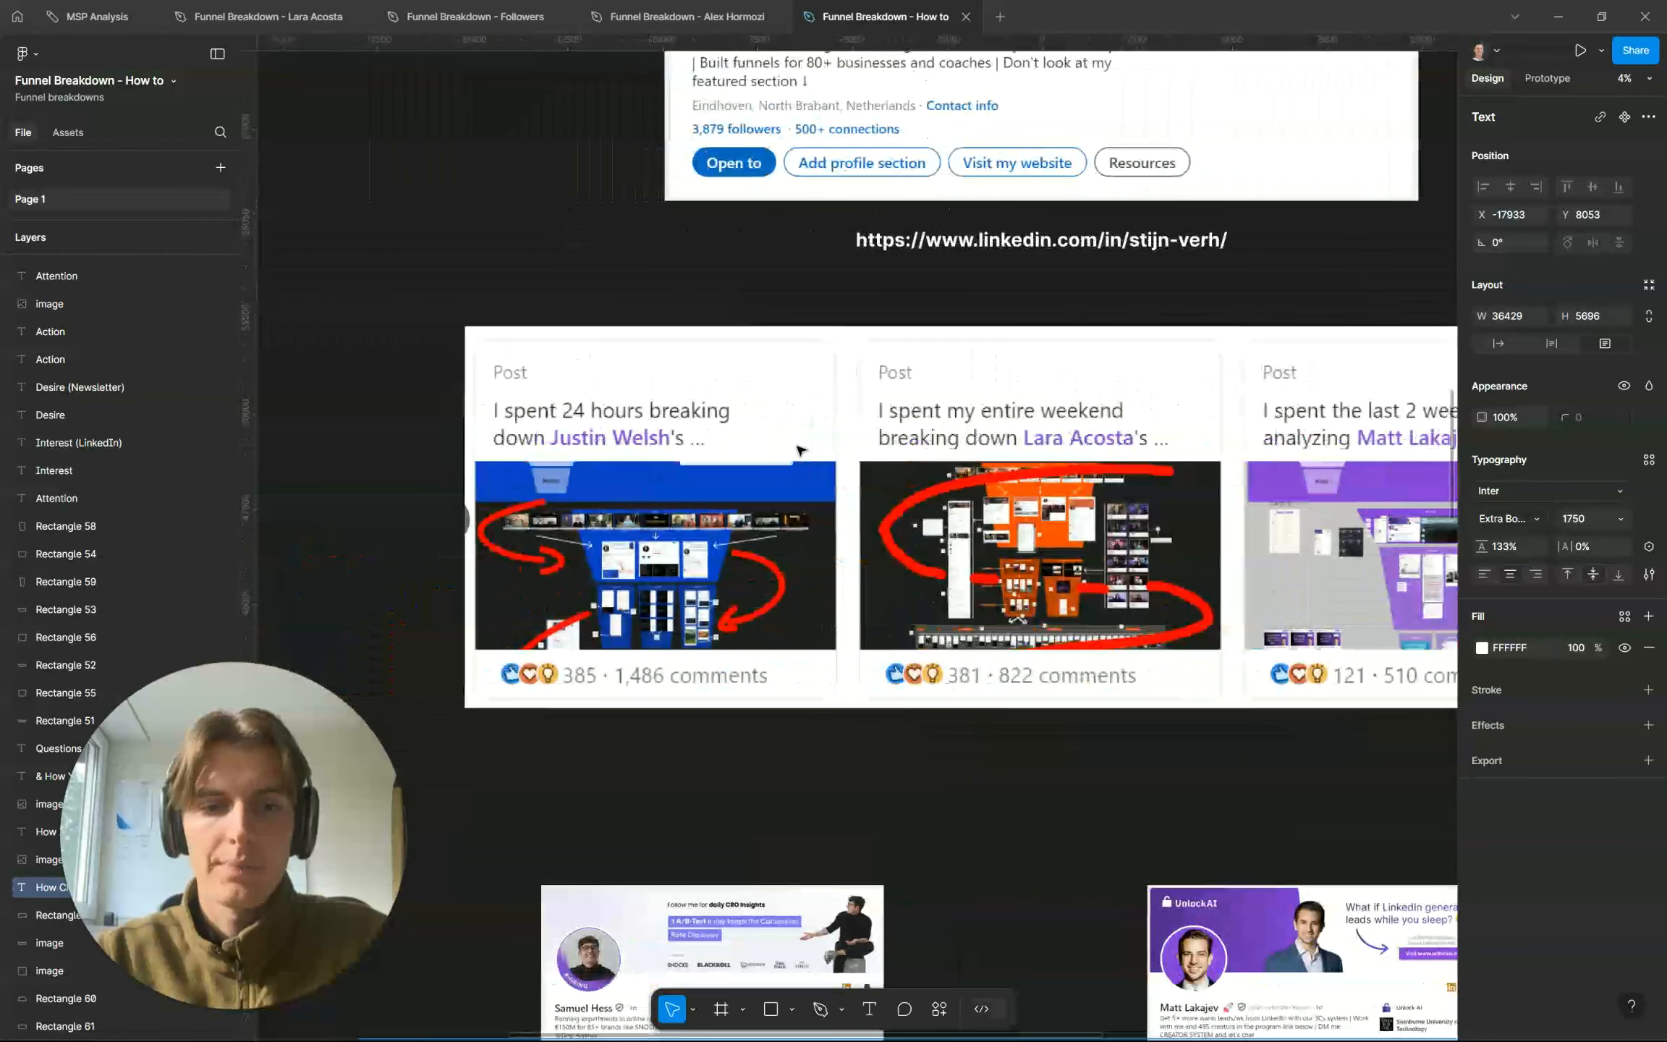
pyautogui.click(296, 17)
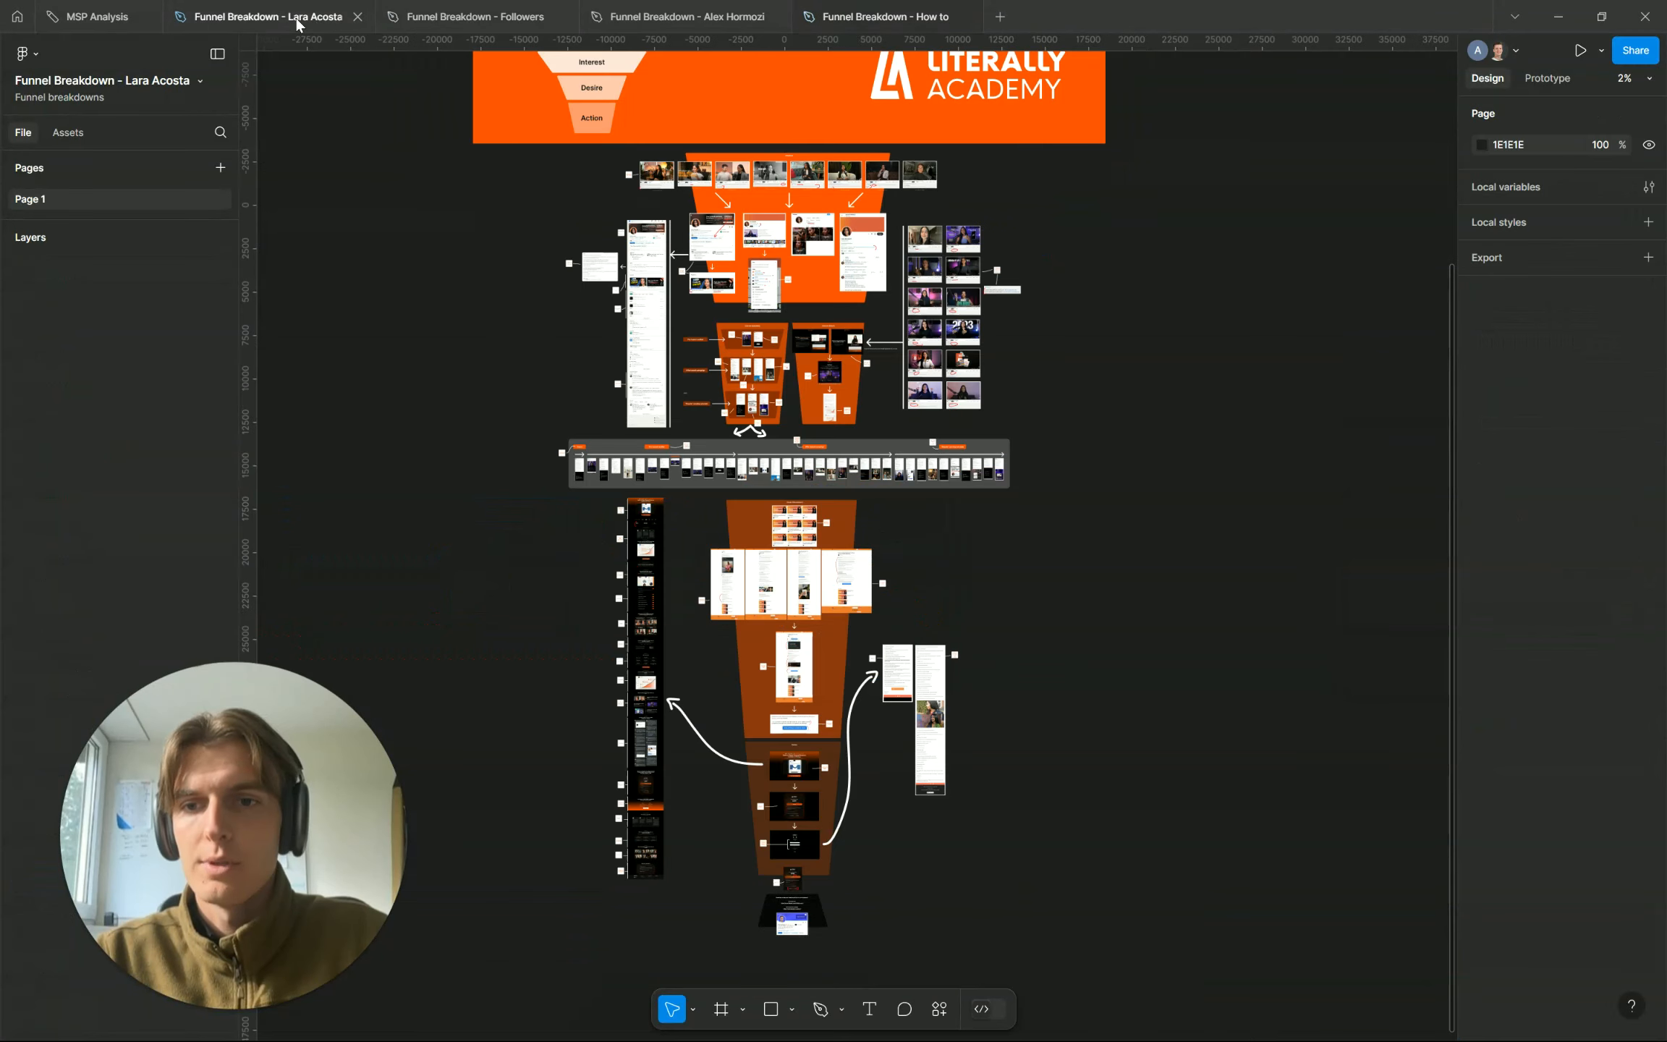
pyautogui.scroll(5, 720, 403)
pyautogui.scroll(4, 895, 389)
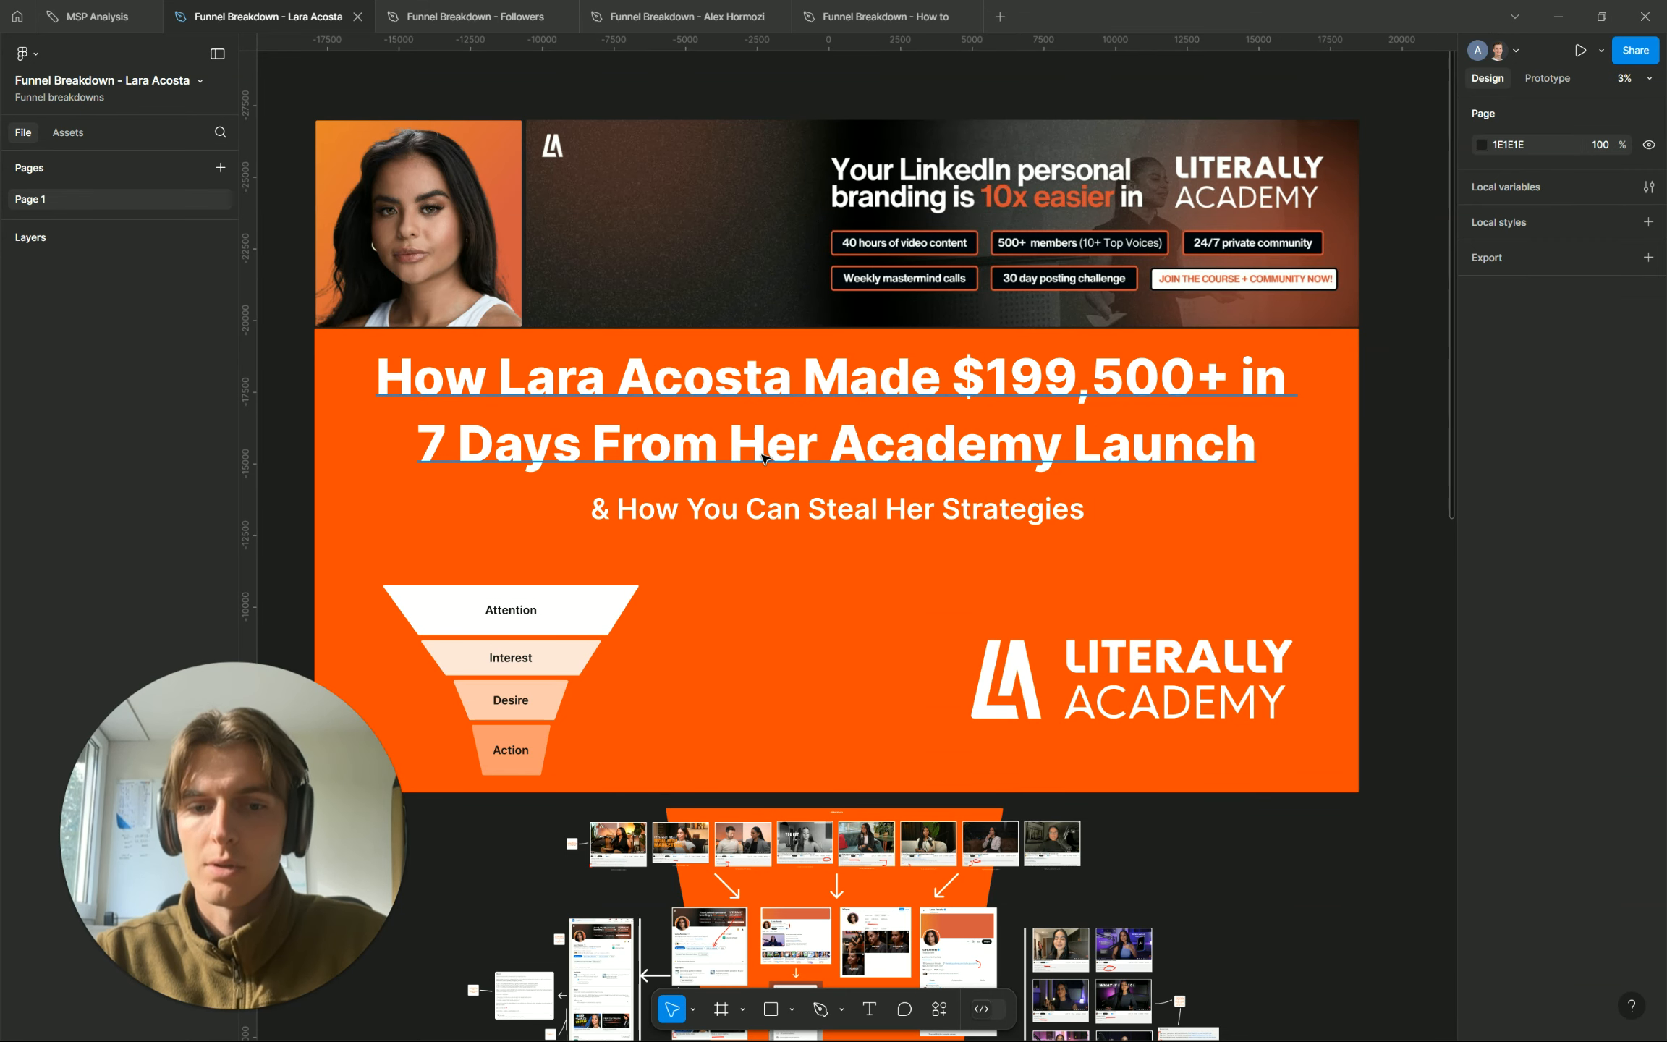
pyautogui.scroll(-3, 763, 457)
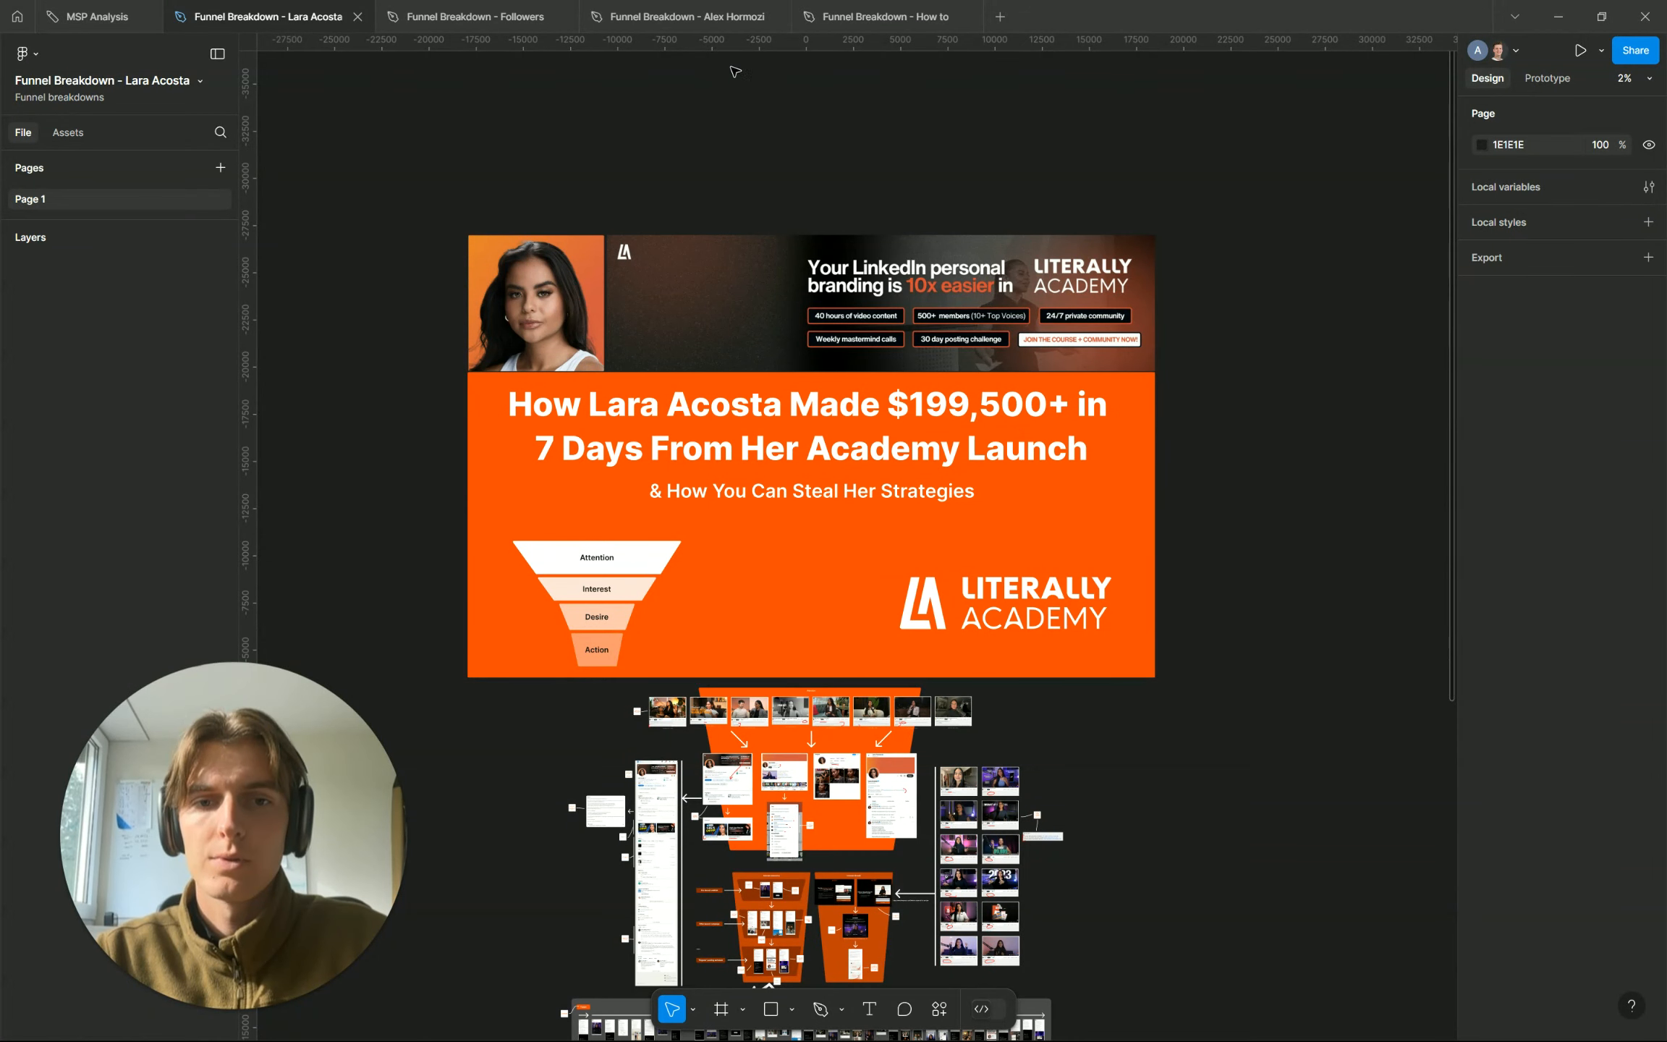
# Return to the How to file's process list and highlight item 5, "Visualize big picture", and item 6, "Arrows, arrows, arrows"
pyautogui.click(906, 18)
pyautogui.scroll(-10, 741, 512)
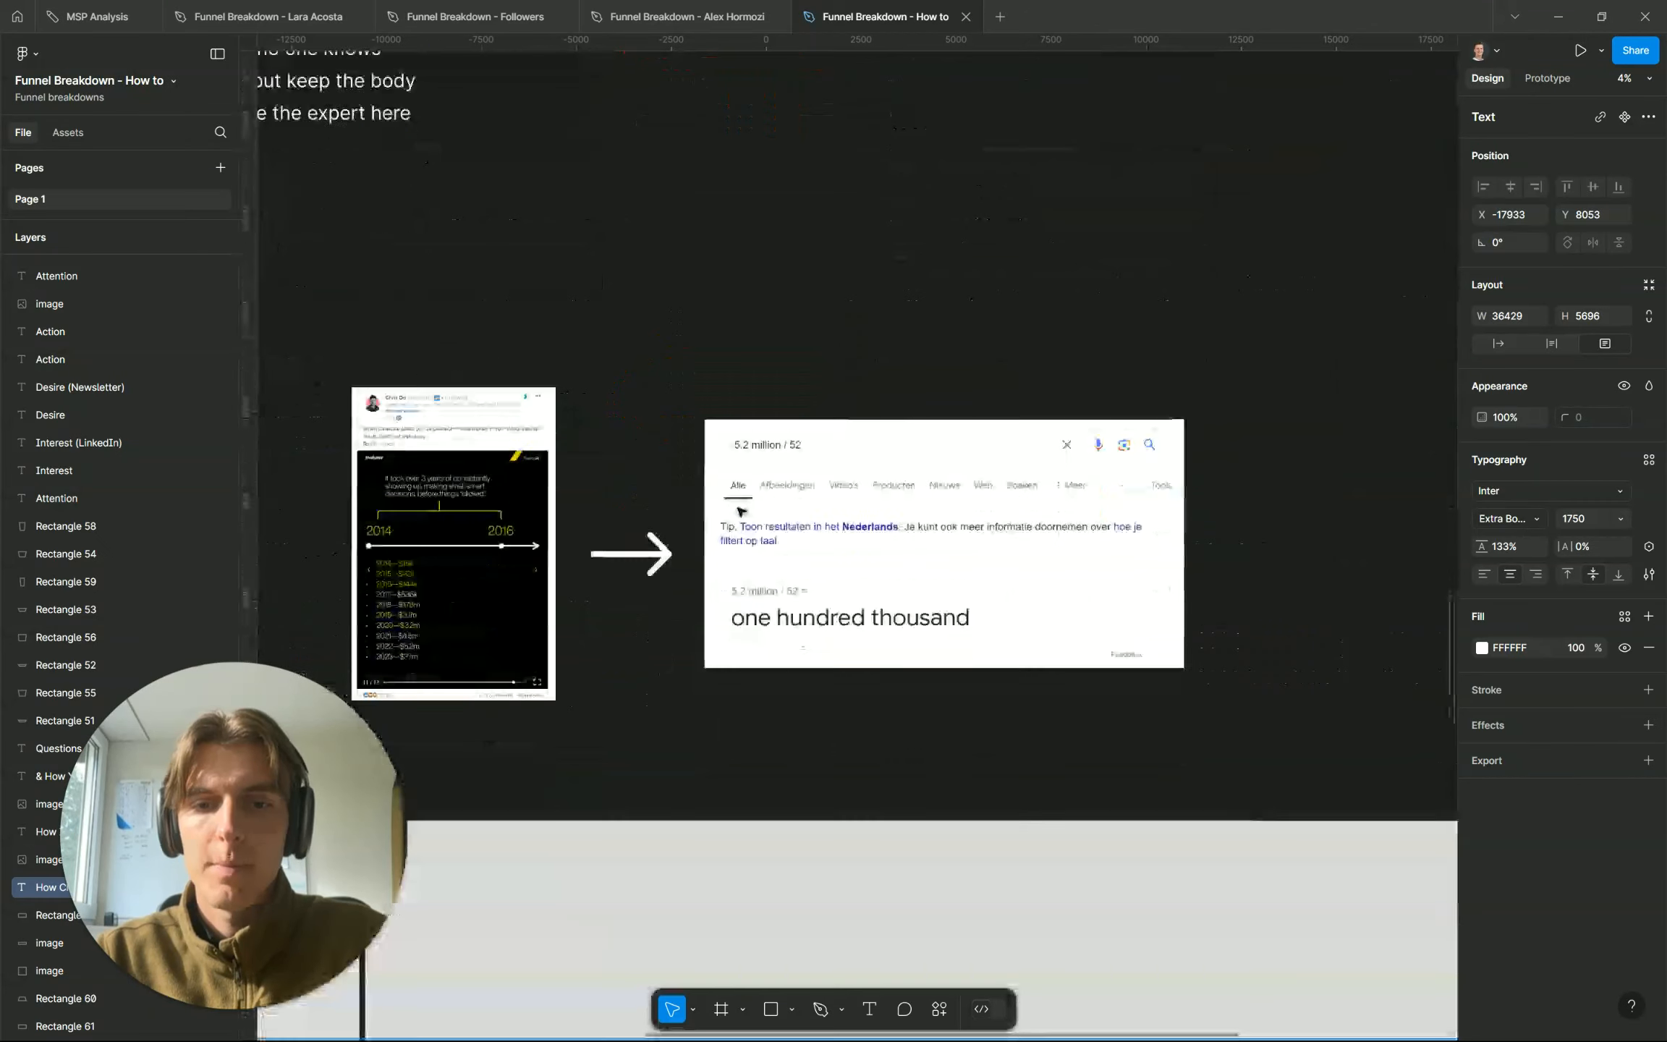
pyautogui.scroll(5, 742, 511)
pyautogui.scroll(5, 732, 401)
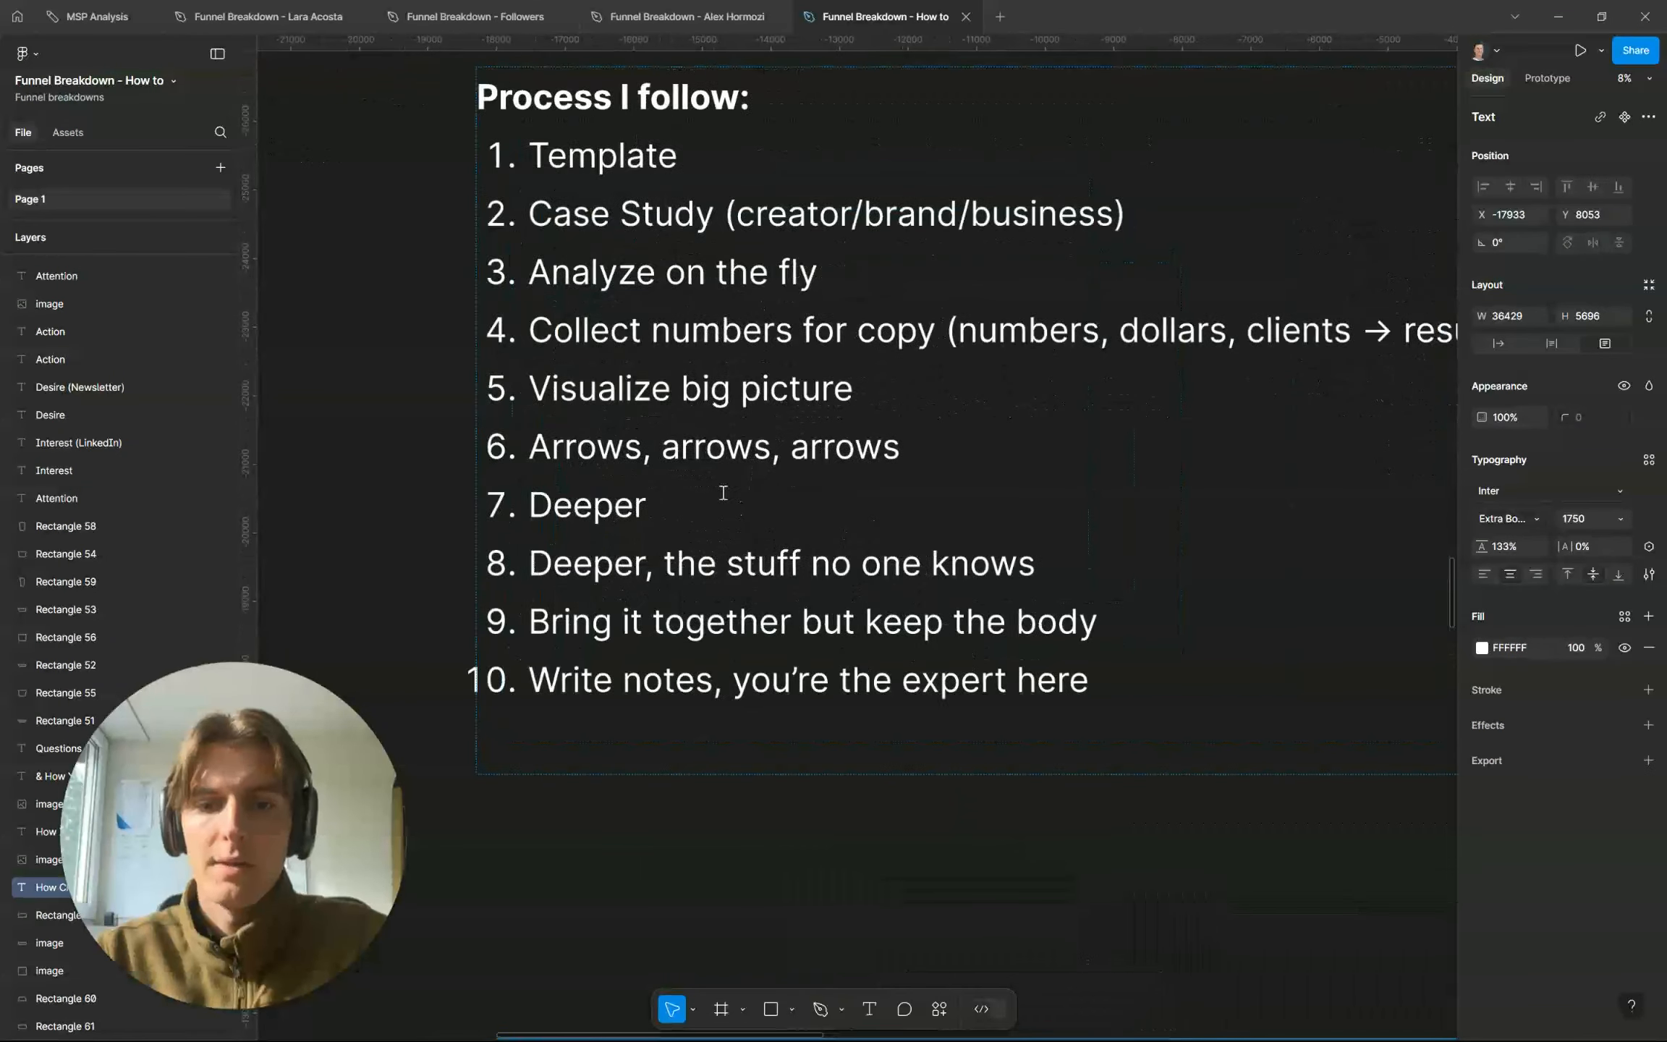
pyautogui.doubleClick(606, 387)
pyautogui.click(745, 389)
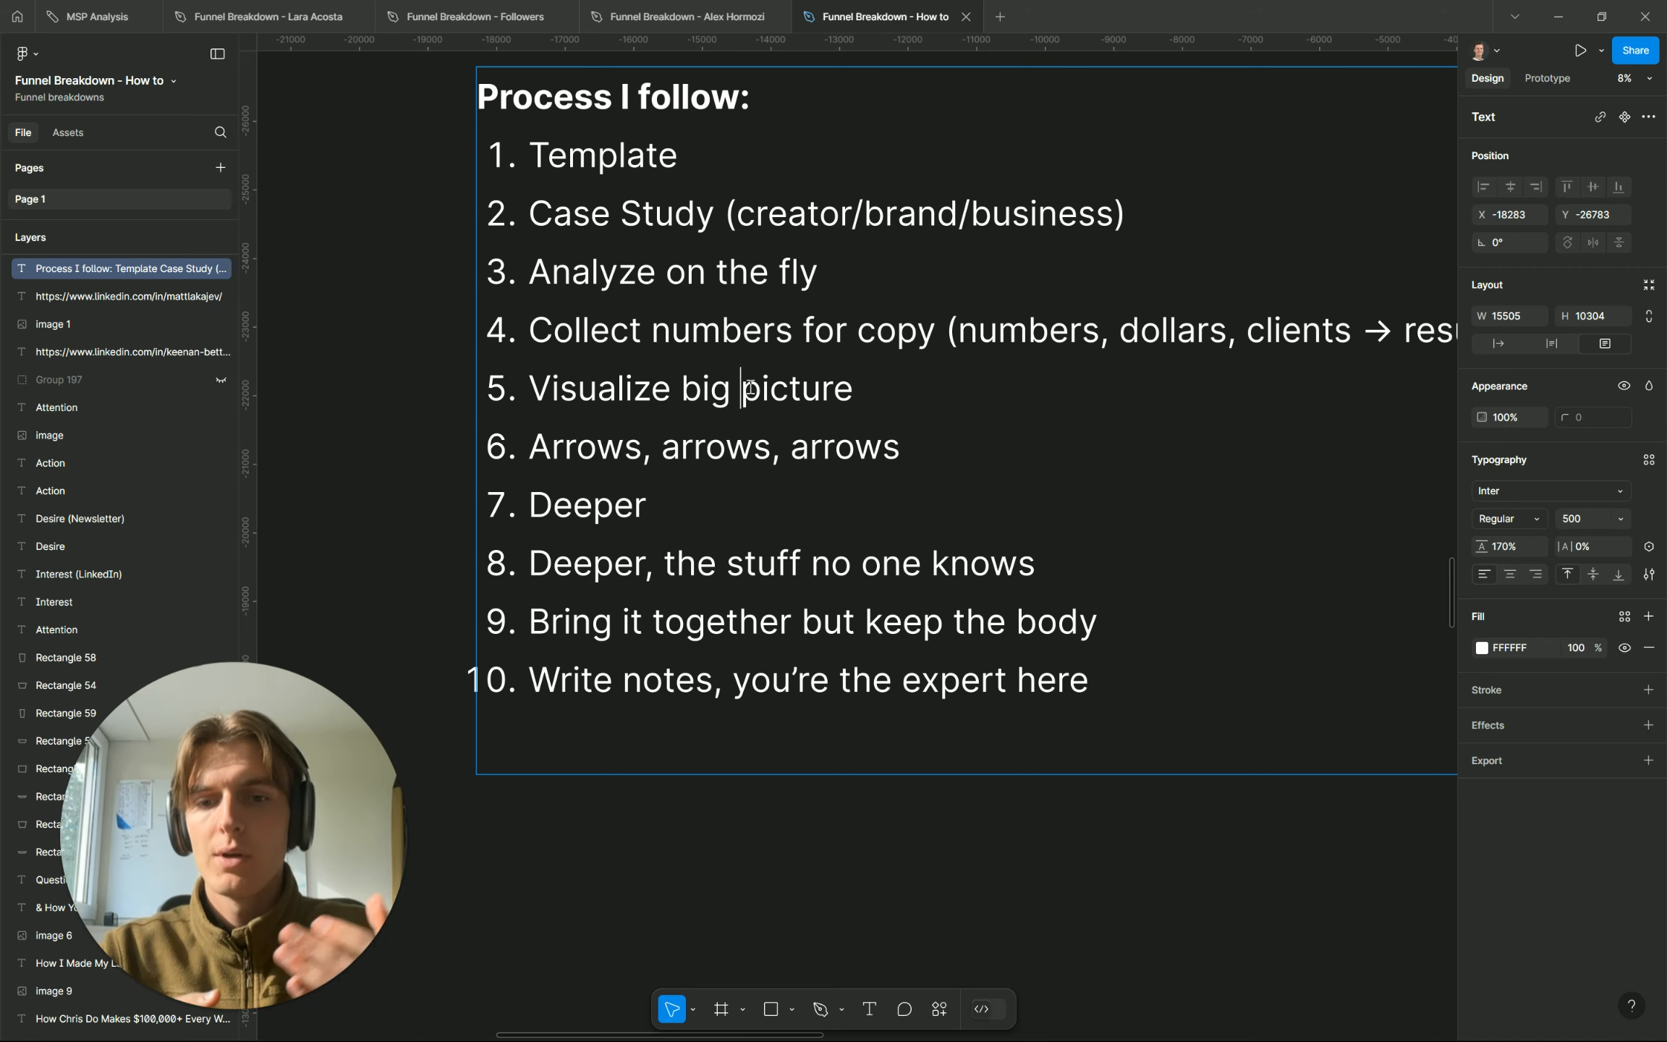
pyautogui.tripleClick(785, 391)
pyautogui.click(561, 395)
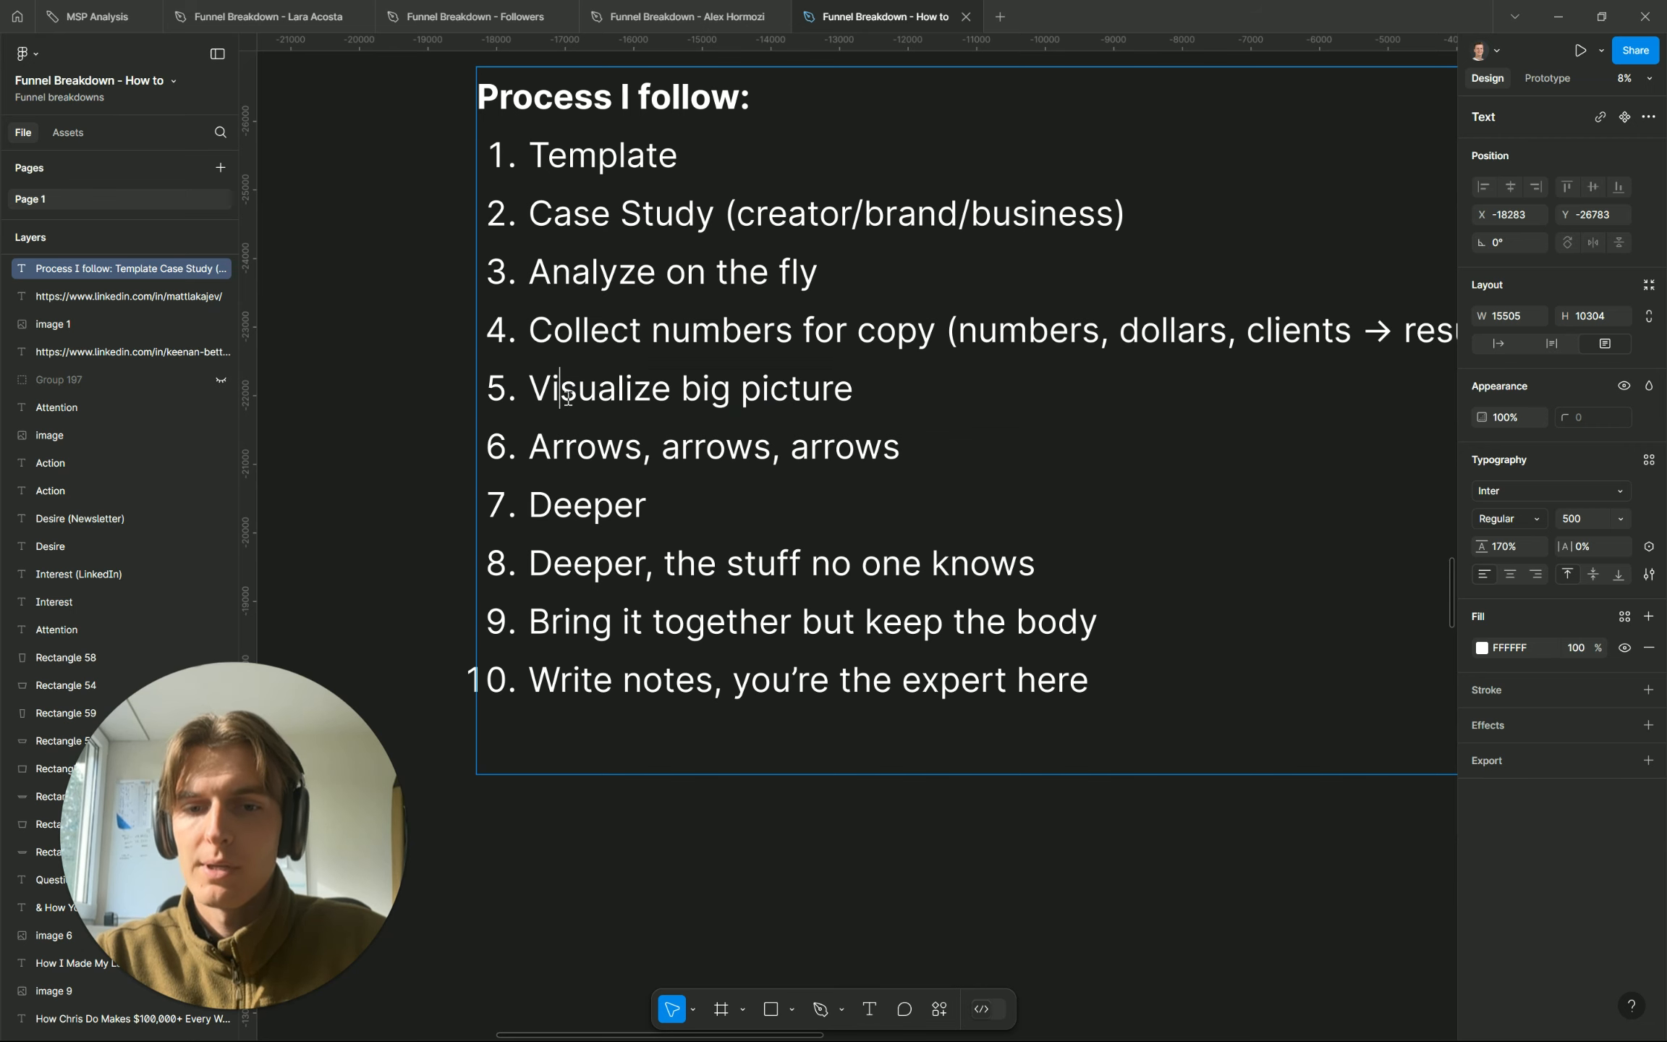
pyautogui.doubleClick(585, 449)
pyautogui.moveTo(585, 449); pyautogui.dragTo(815, 449)
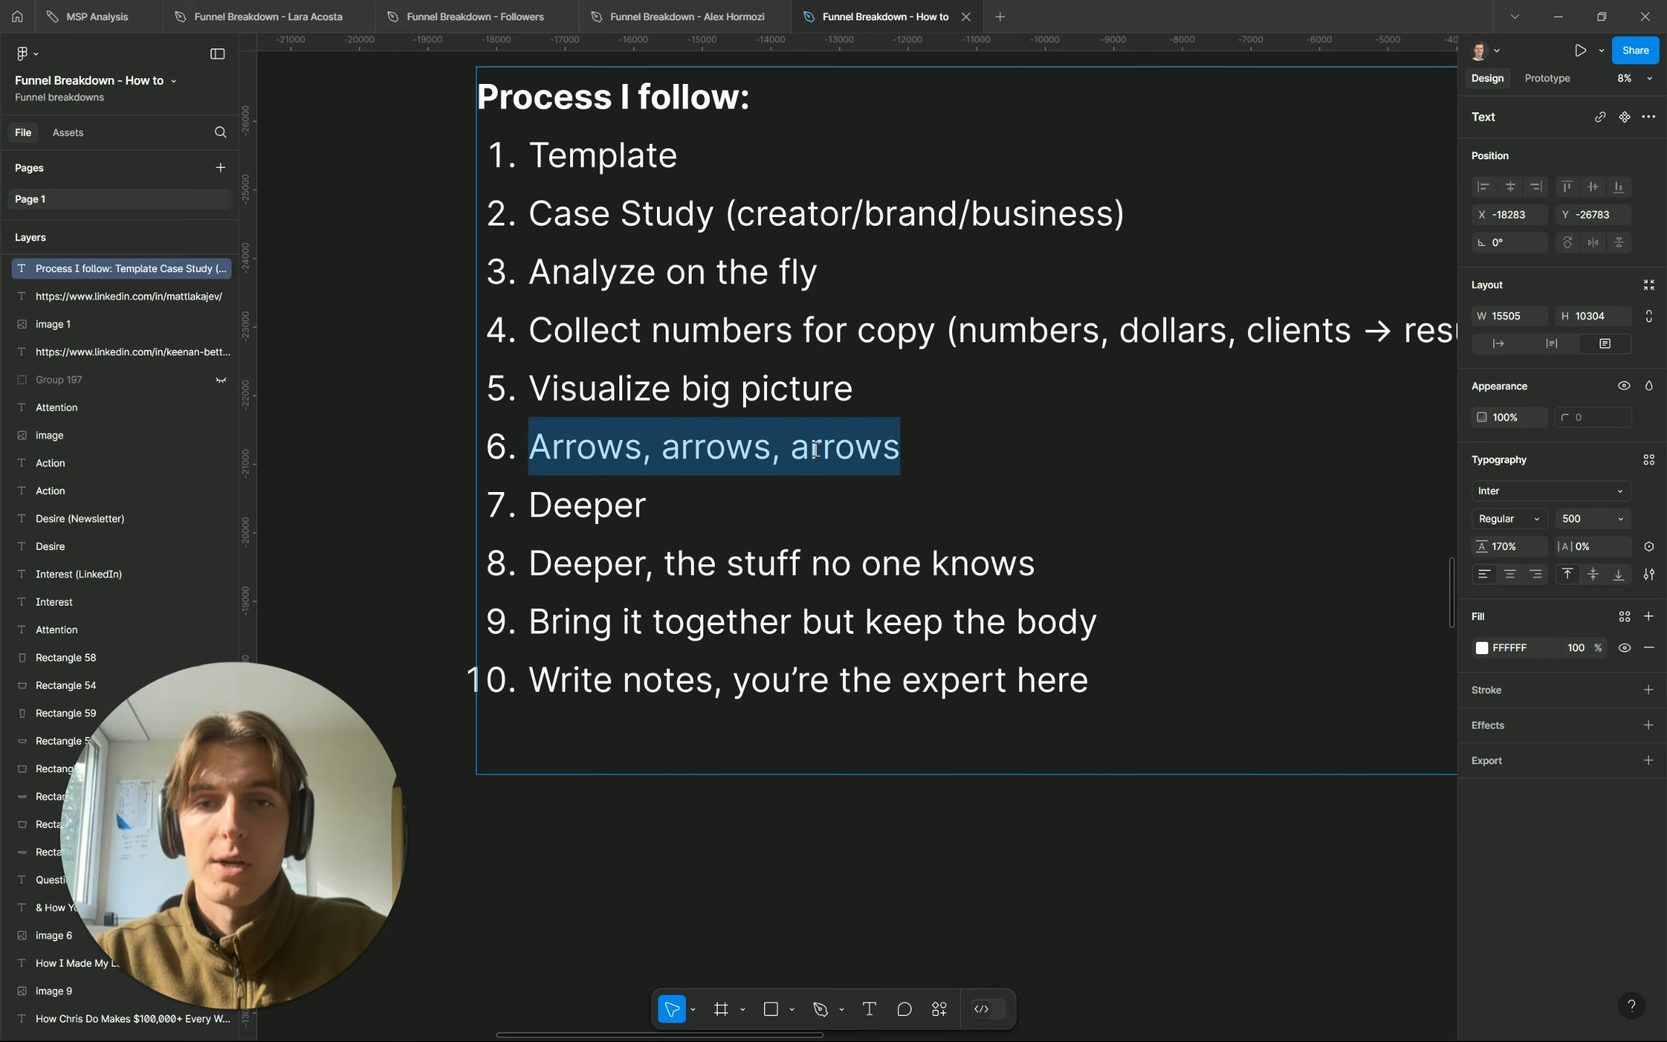
# Show the whole process list and highlight the arrow between "clients" and "results" in item 4
pyautogui.scroll(-3, 814, 449)
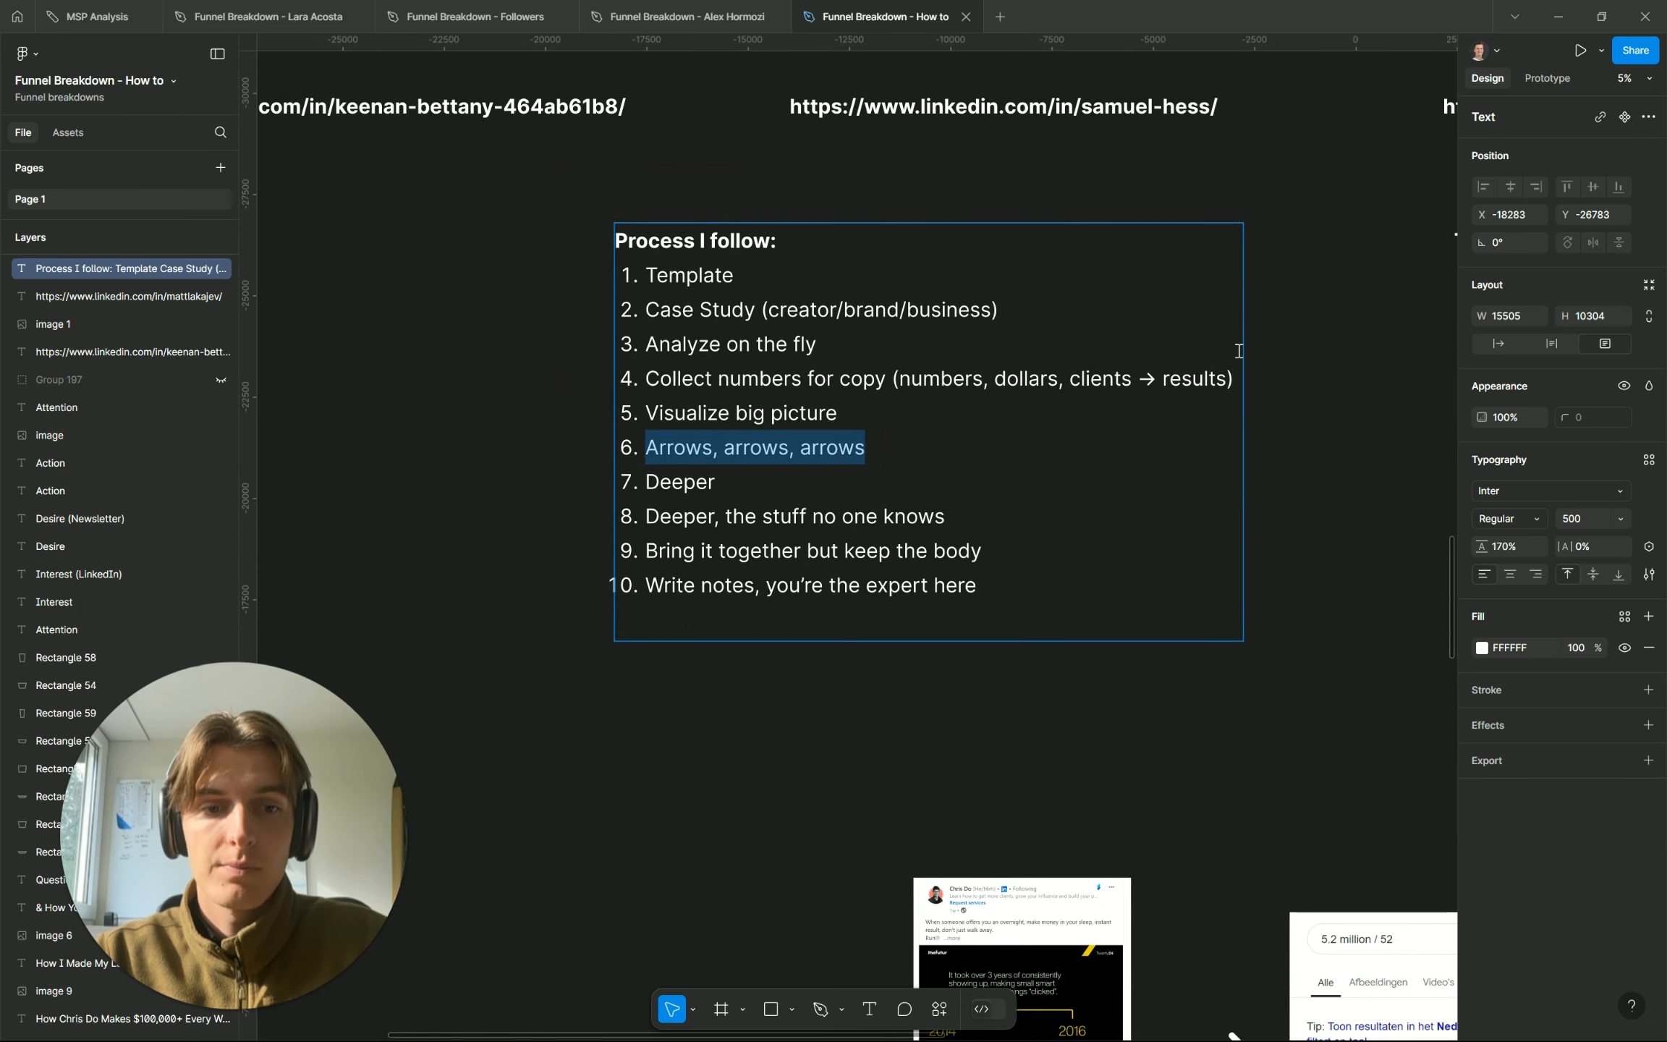
pyautogui.moveTo(1145, 389); pyautogui.dragTo(1178, 373)
pyautogui.click(1178, 372)
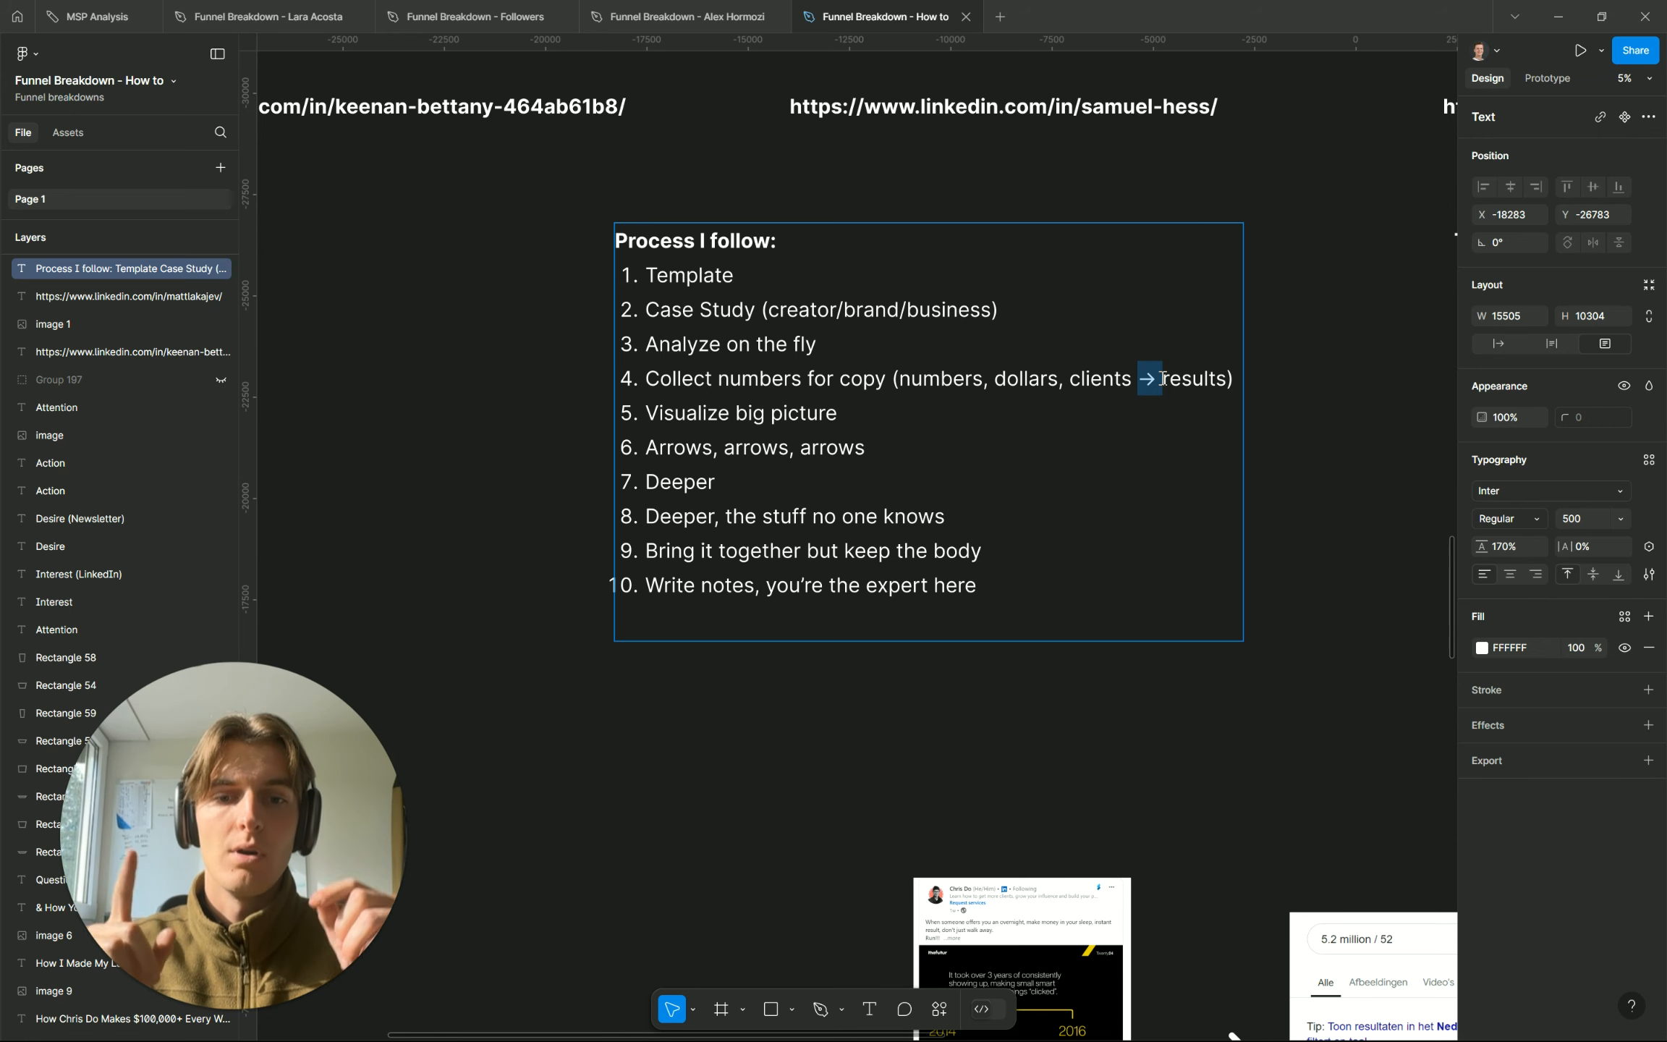
# Switch to the Lara Acosta funnel breakdown file and examine its Attention section, followed by the overall funnel layout
pyautogui.click(286, 18)
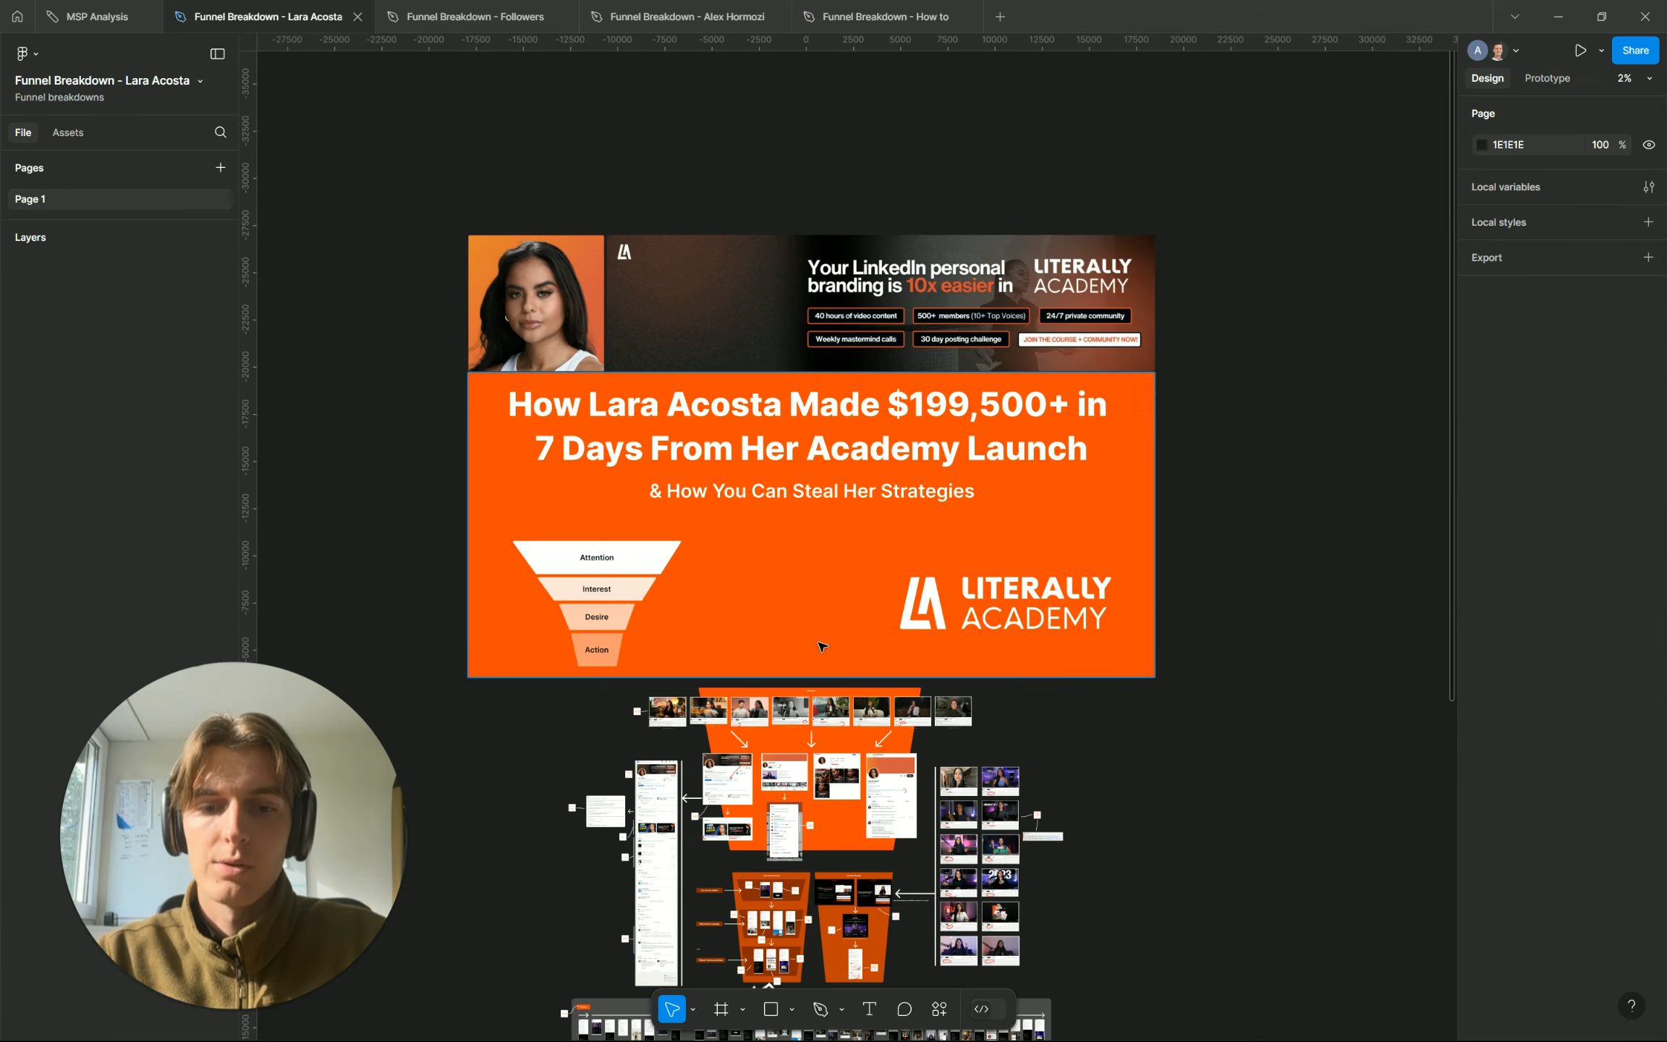
pyautogui.scroll(5, 821, 646)
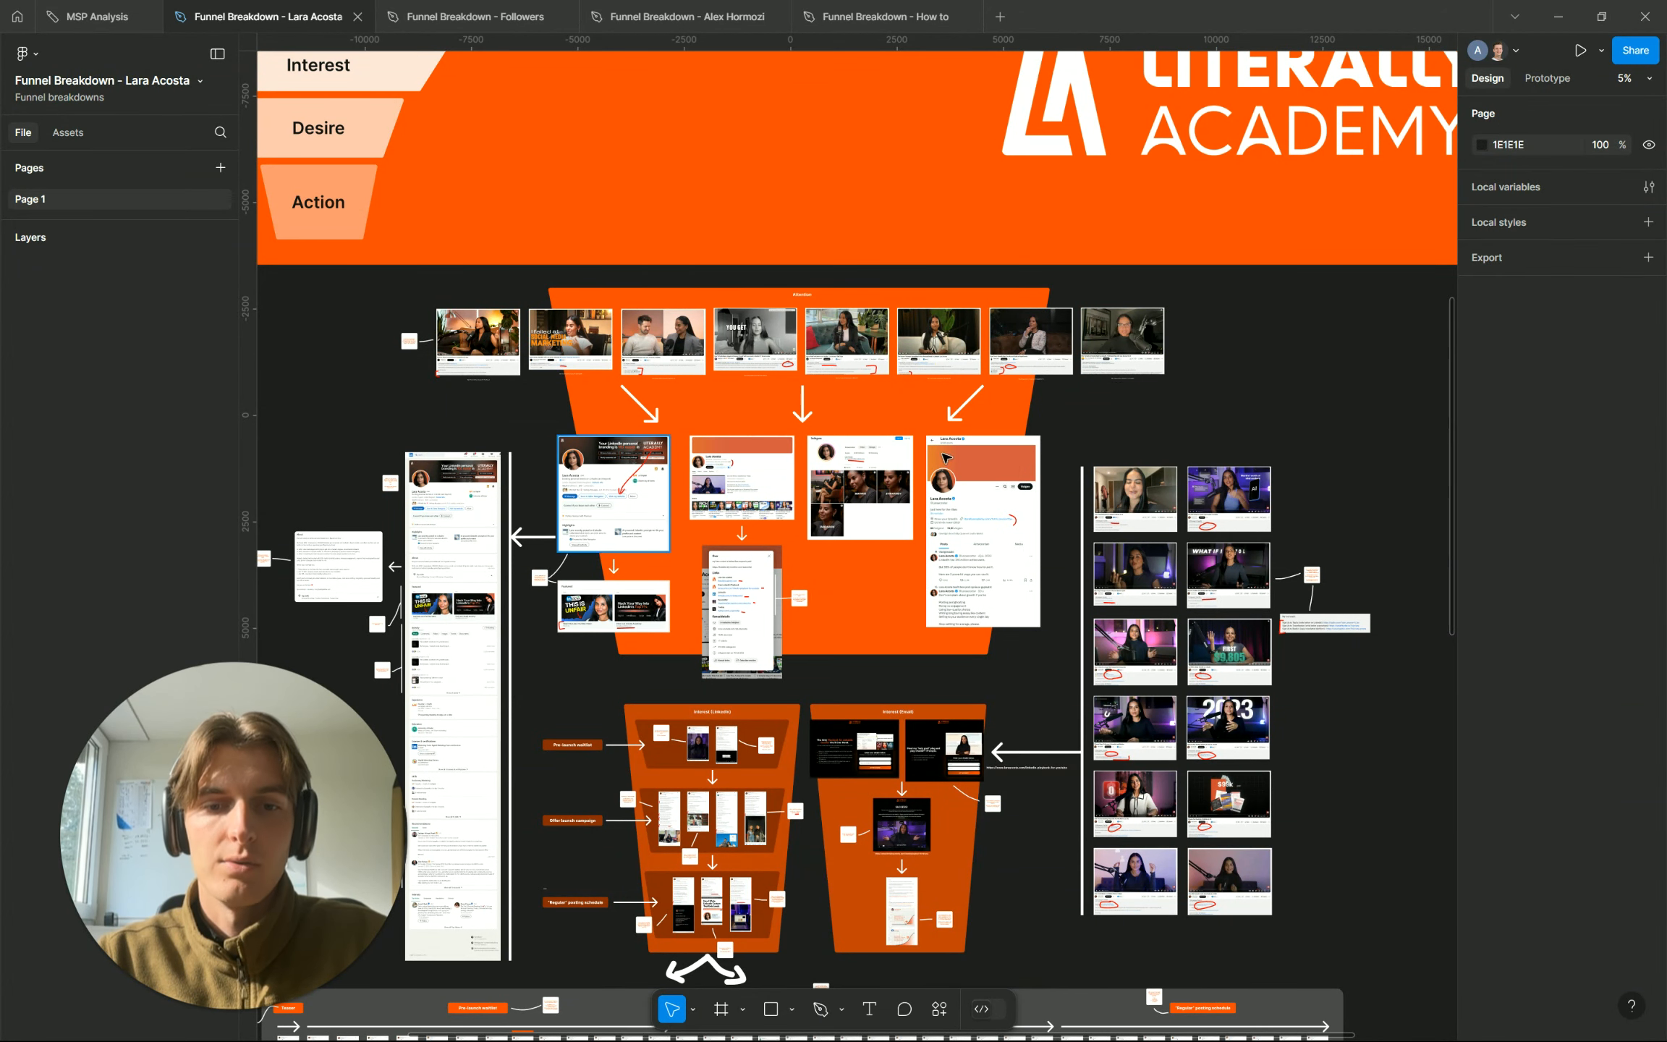
pyautogui.scroll(3, 869, 473)
pyautogui.hscroll(-3, 869, 471)
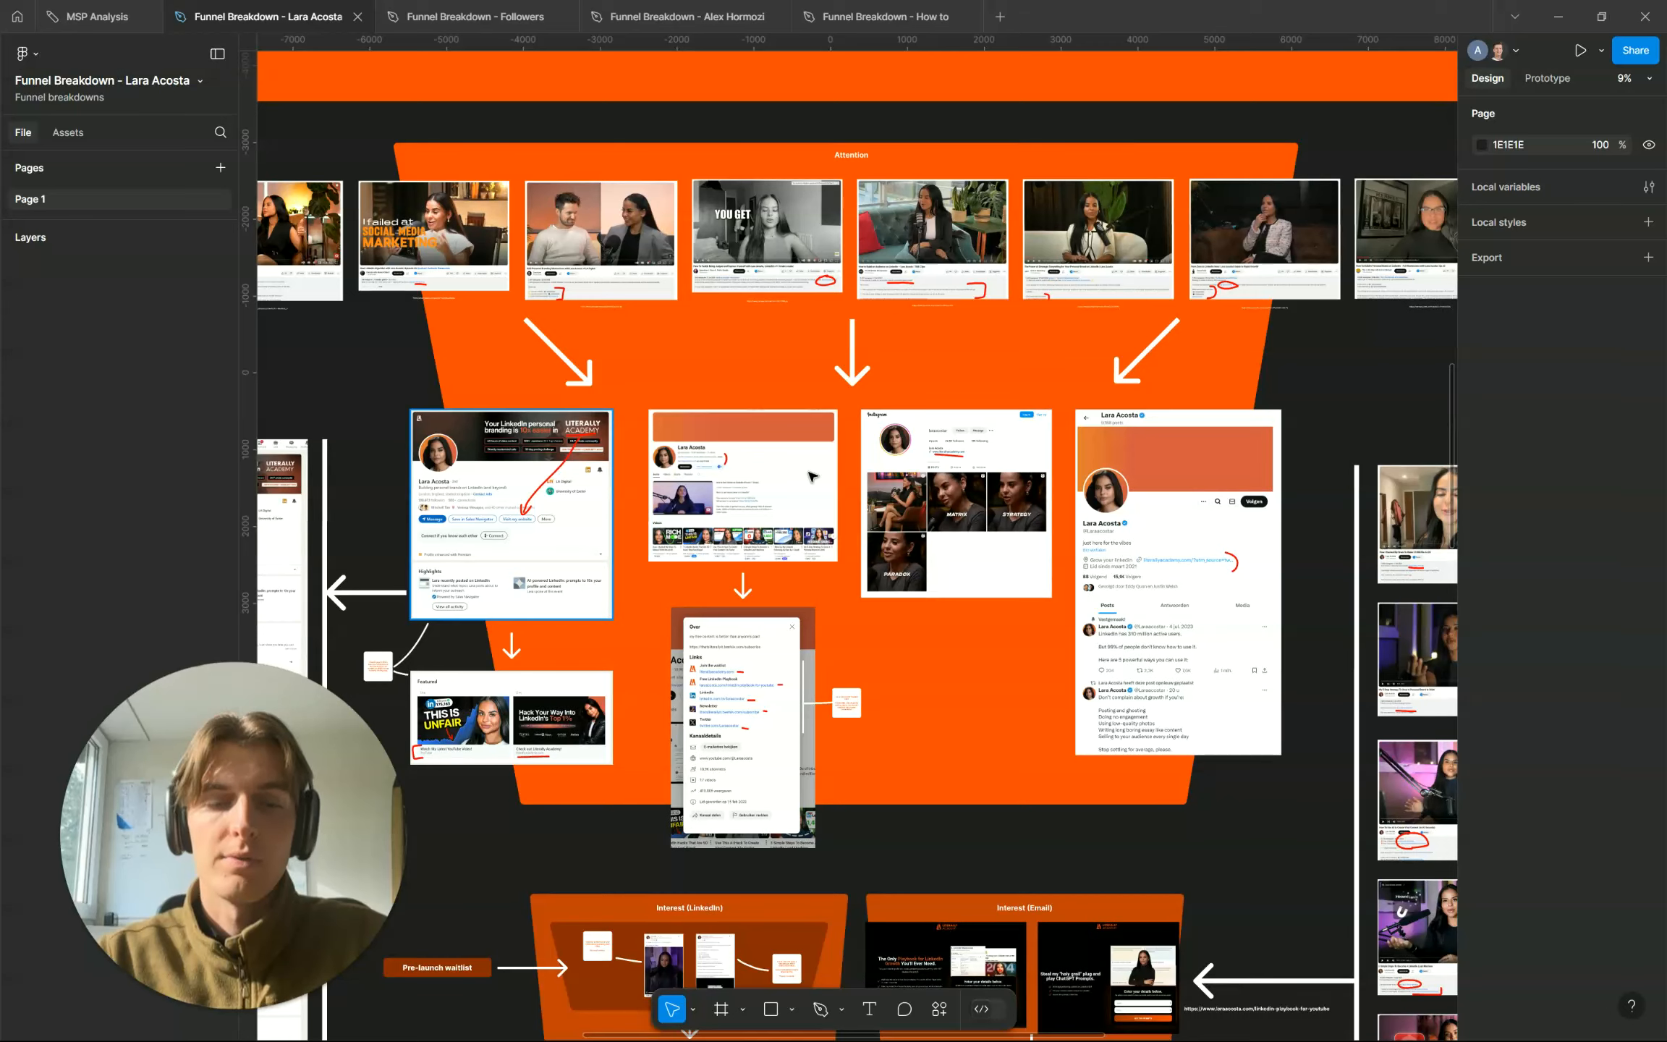
pyautogui.scroll(-8, 817, 373)
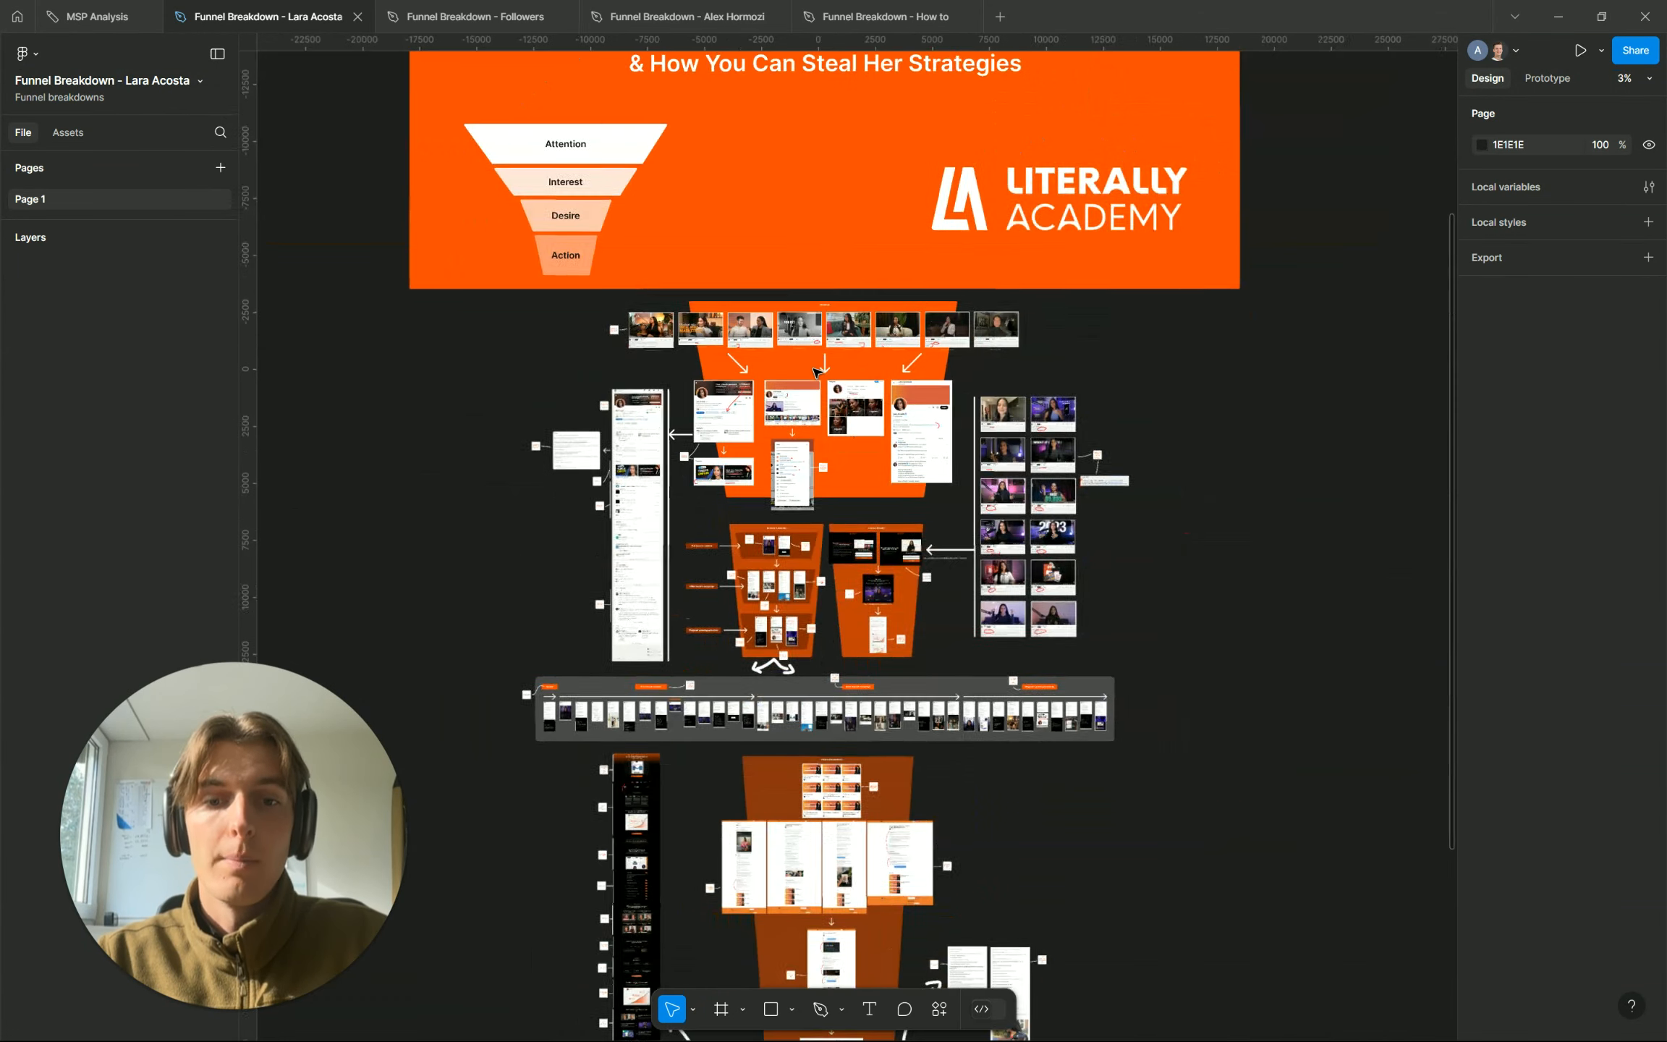
pyautogui.scroll(-1, 816, 373)
pyautogui.scroll(-1, 816, 373)
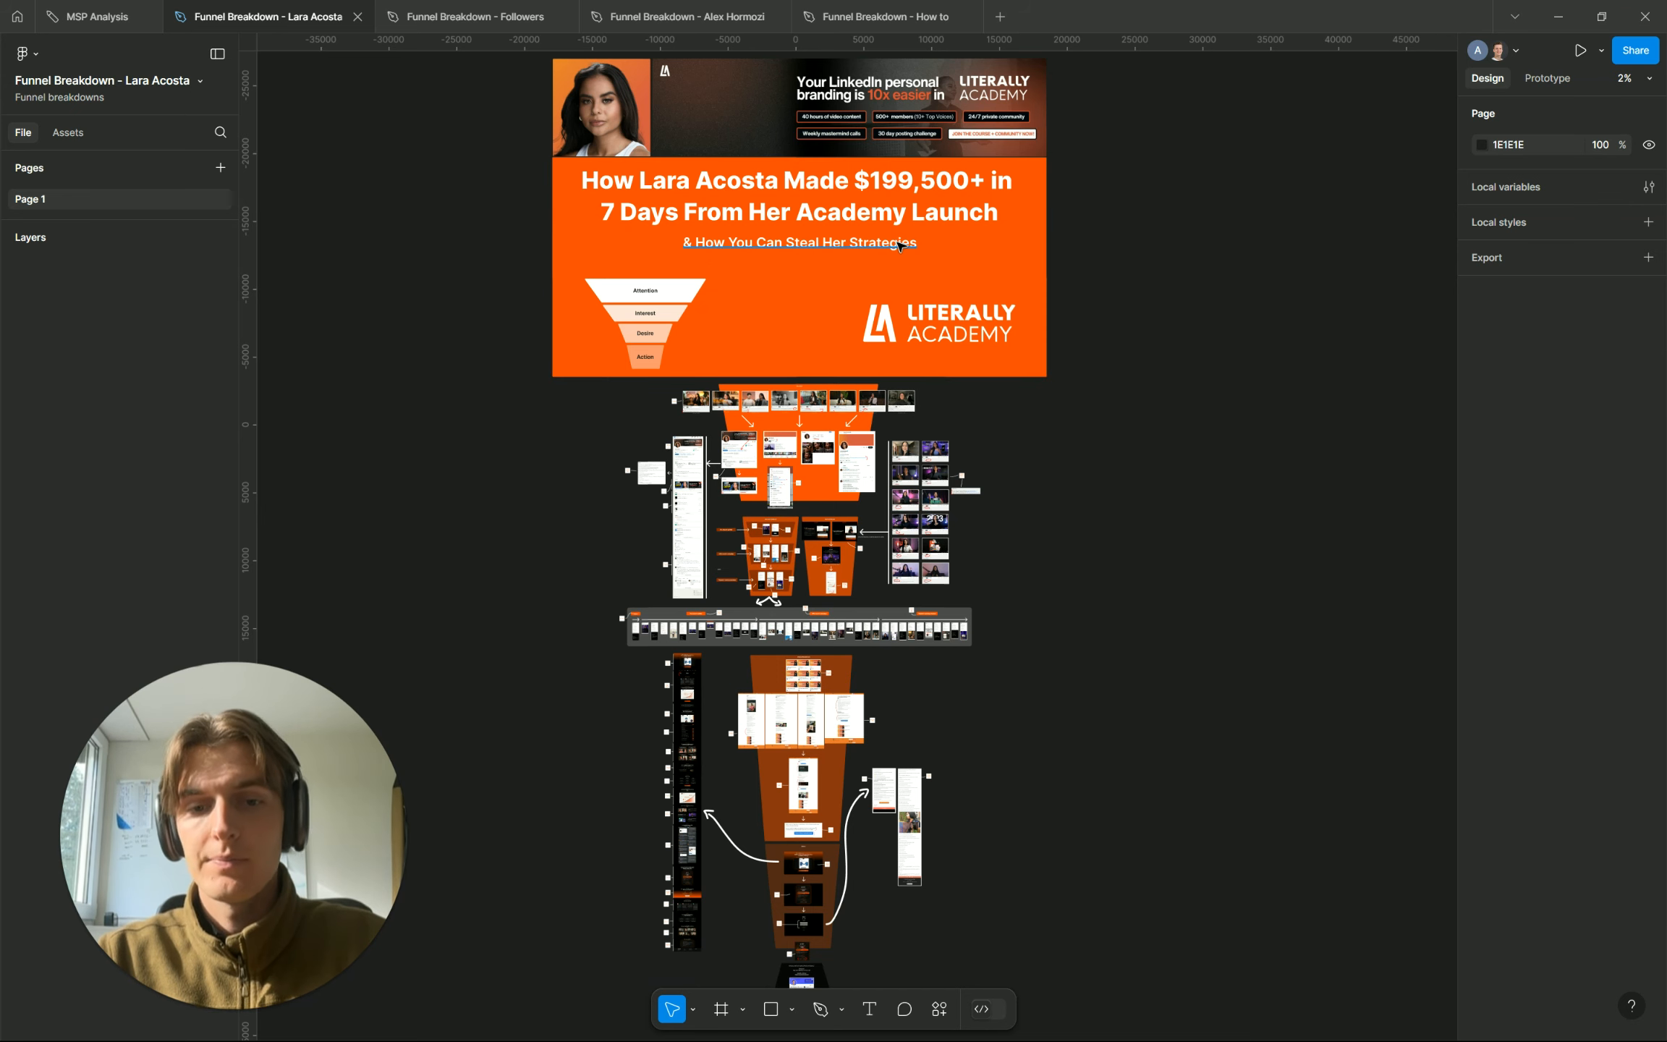
# Point out the entire funnel diagram below the Lara Acosta headline by selecting all its elements, then clear the selection
pyautogui.moveTo(611, 386); pyautogui.dragTo(1047, 985)
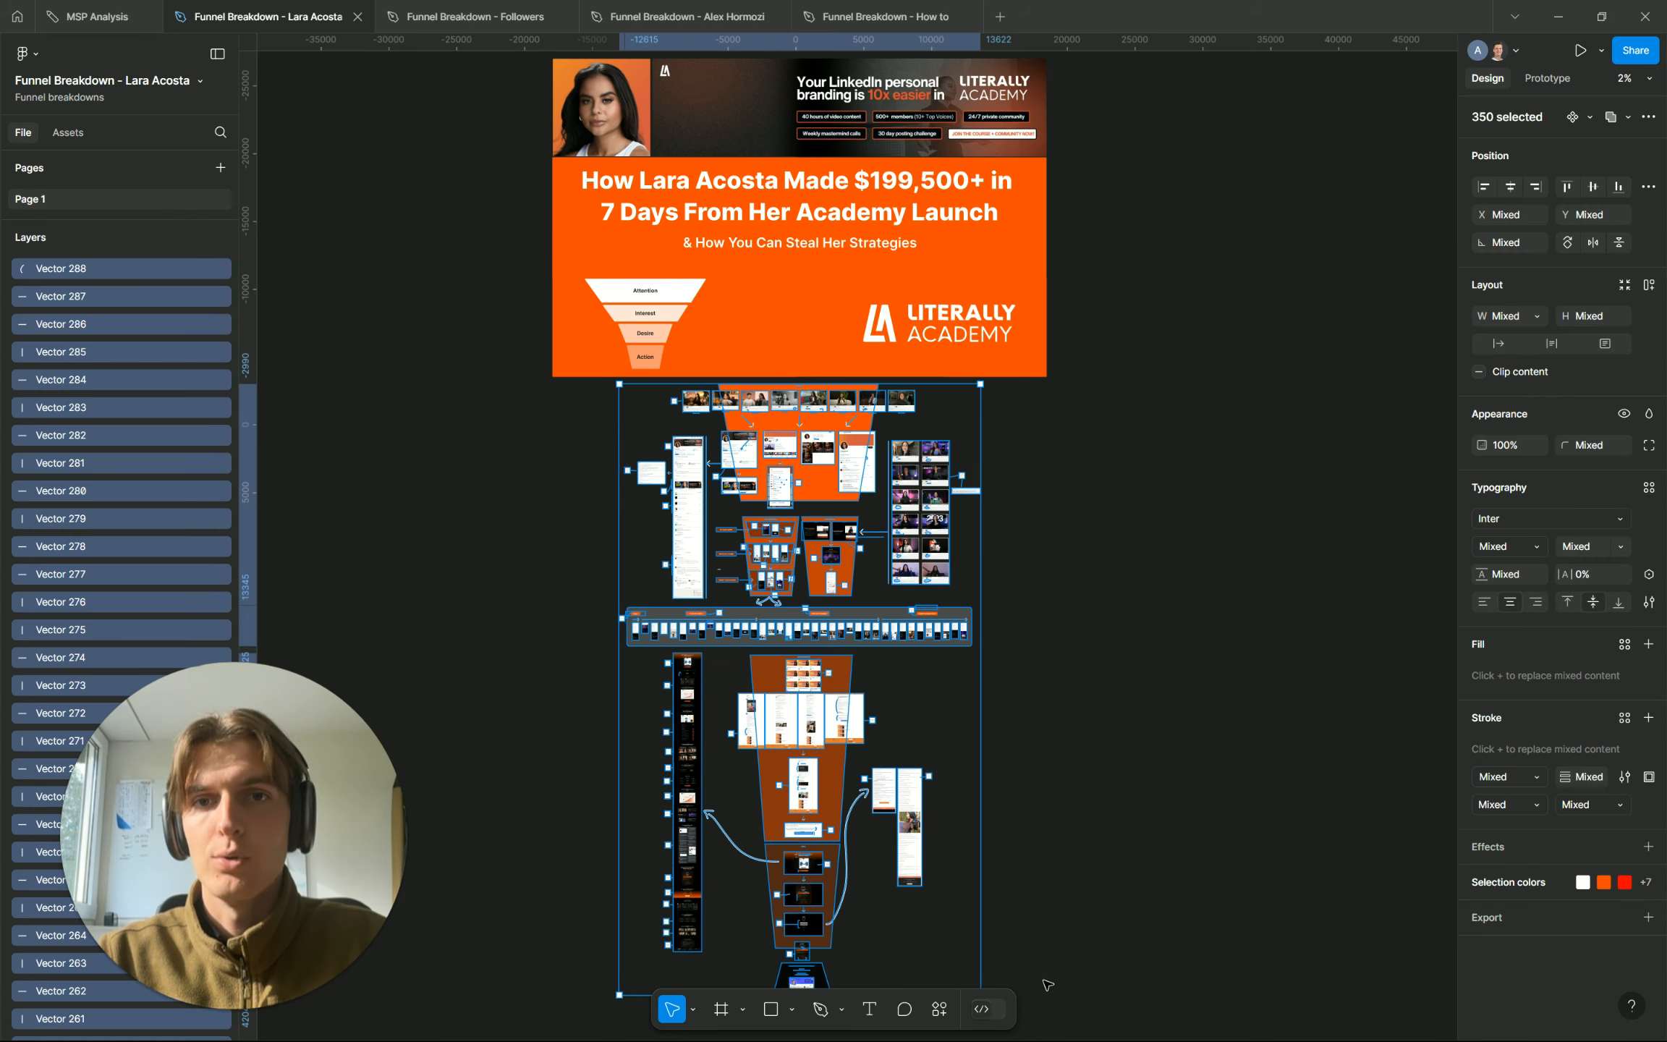
pyautogui.click(1057, 742)
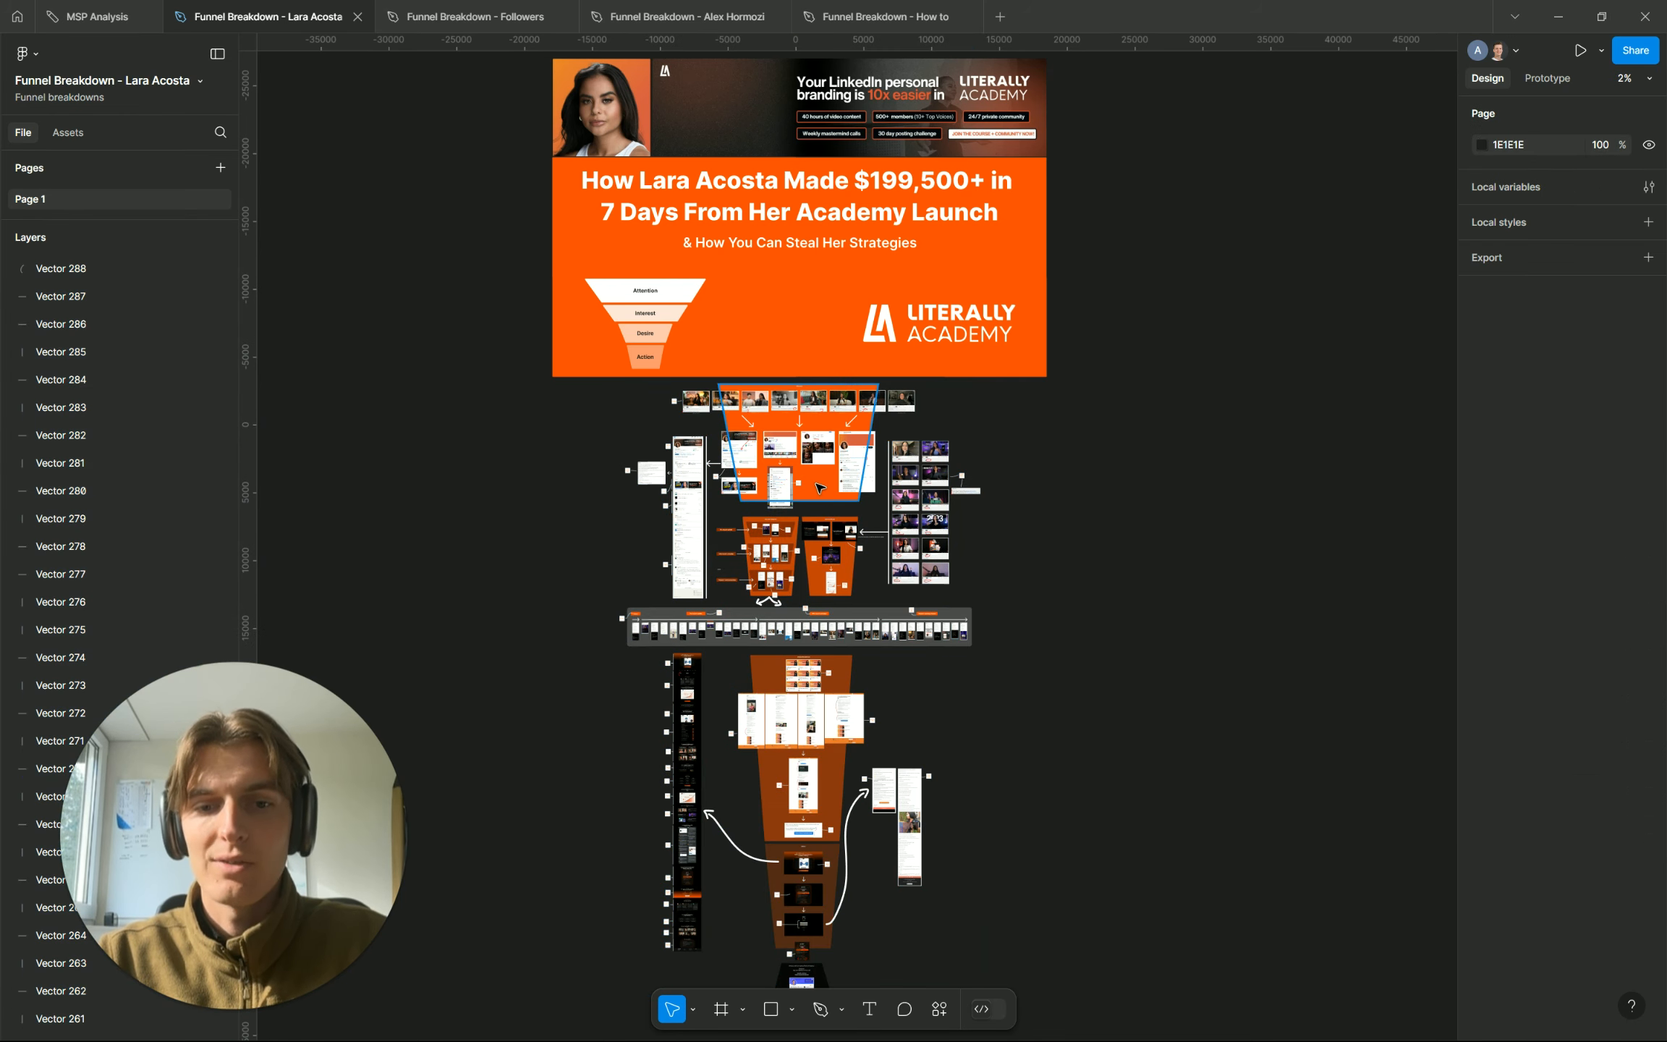
pyautogui.scroll(5, 818, 487)
pyautogui.scroll(-8, 817, 487)
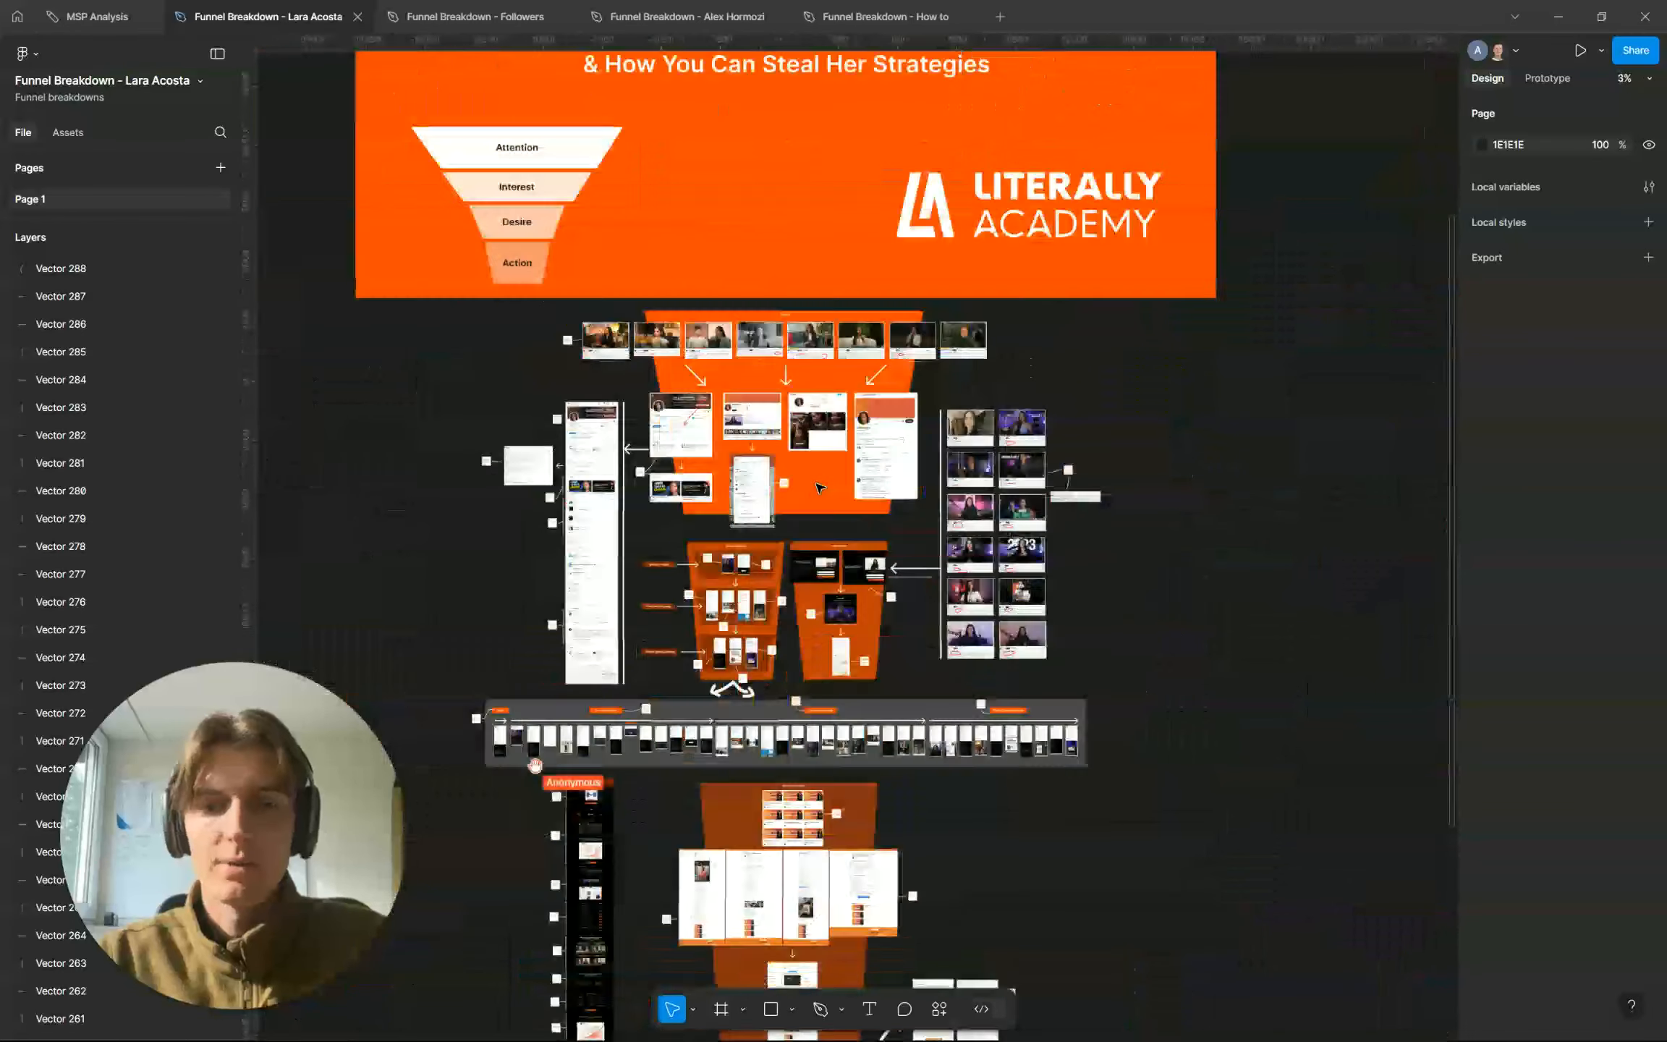
pyautogui.moveTo(601, 375); pyautogui.dragTo(1059, 869)
pyautogui.click(1106, 661)
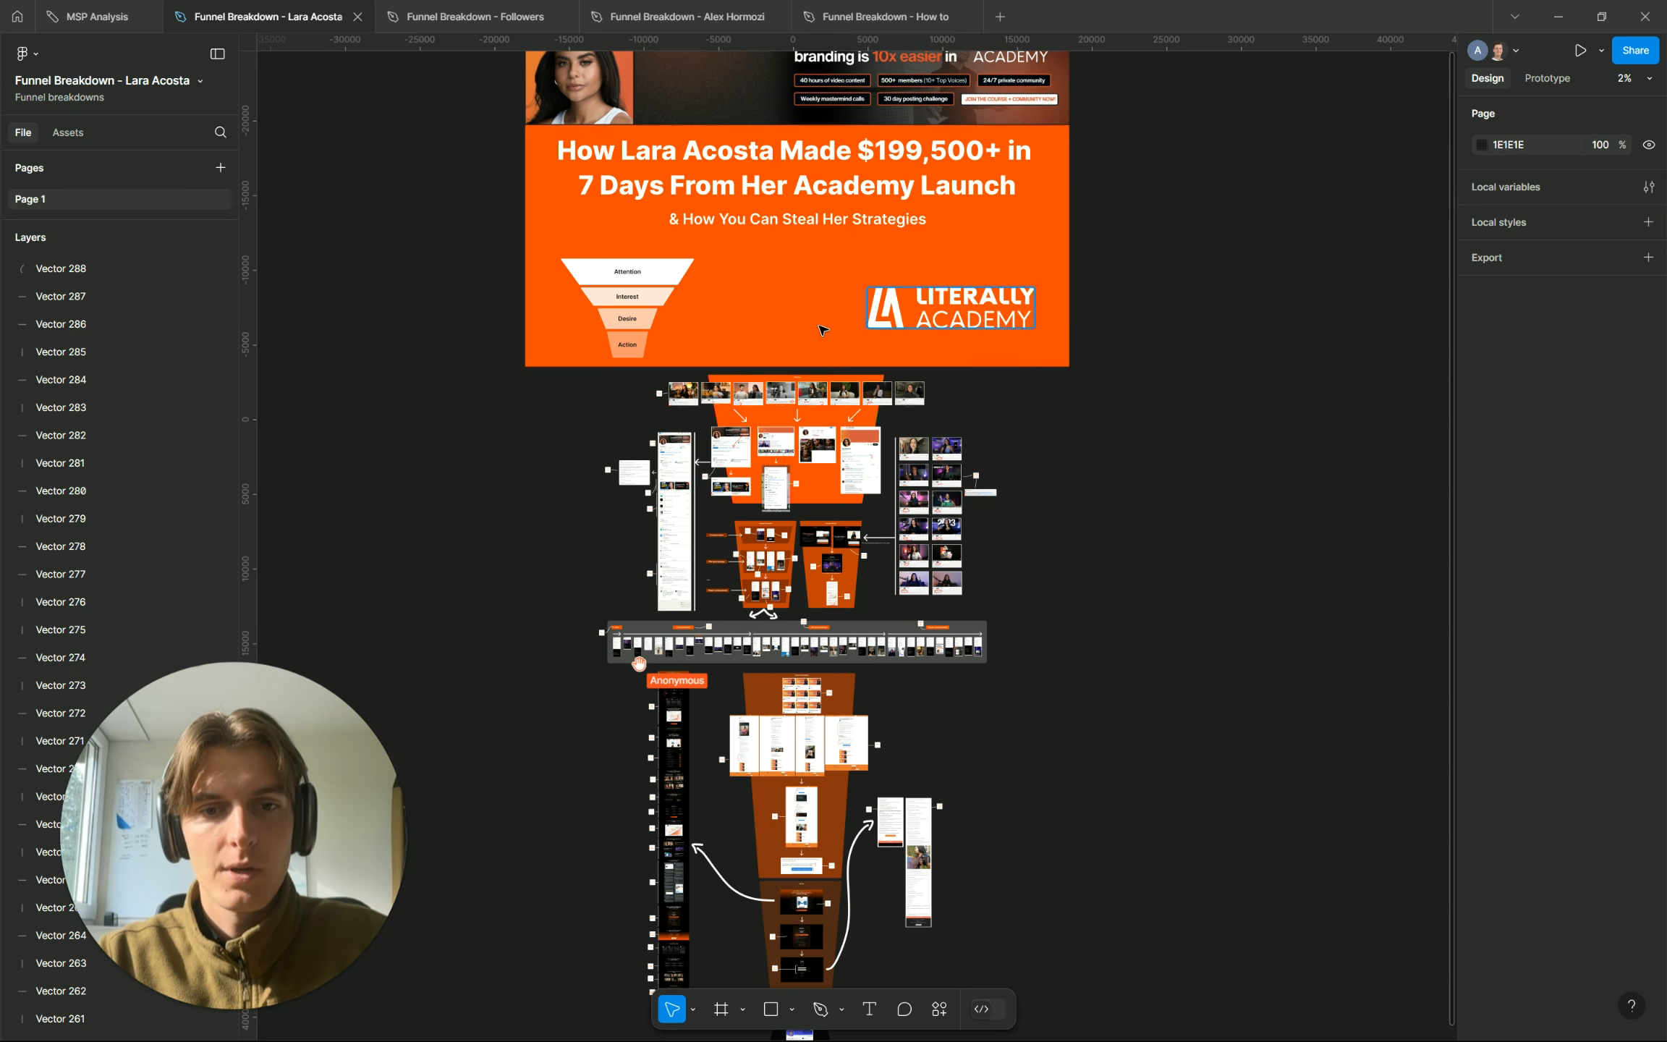
# Look over the Lara Acosta funnel from the Attention section down to its final stage, pointing out the post timeline across the middle
pyautogui.scroll(-1, 997, 453)
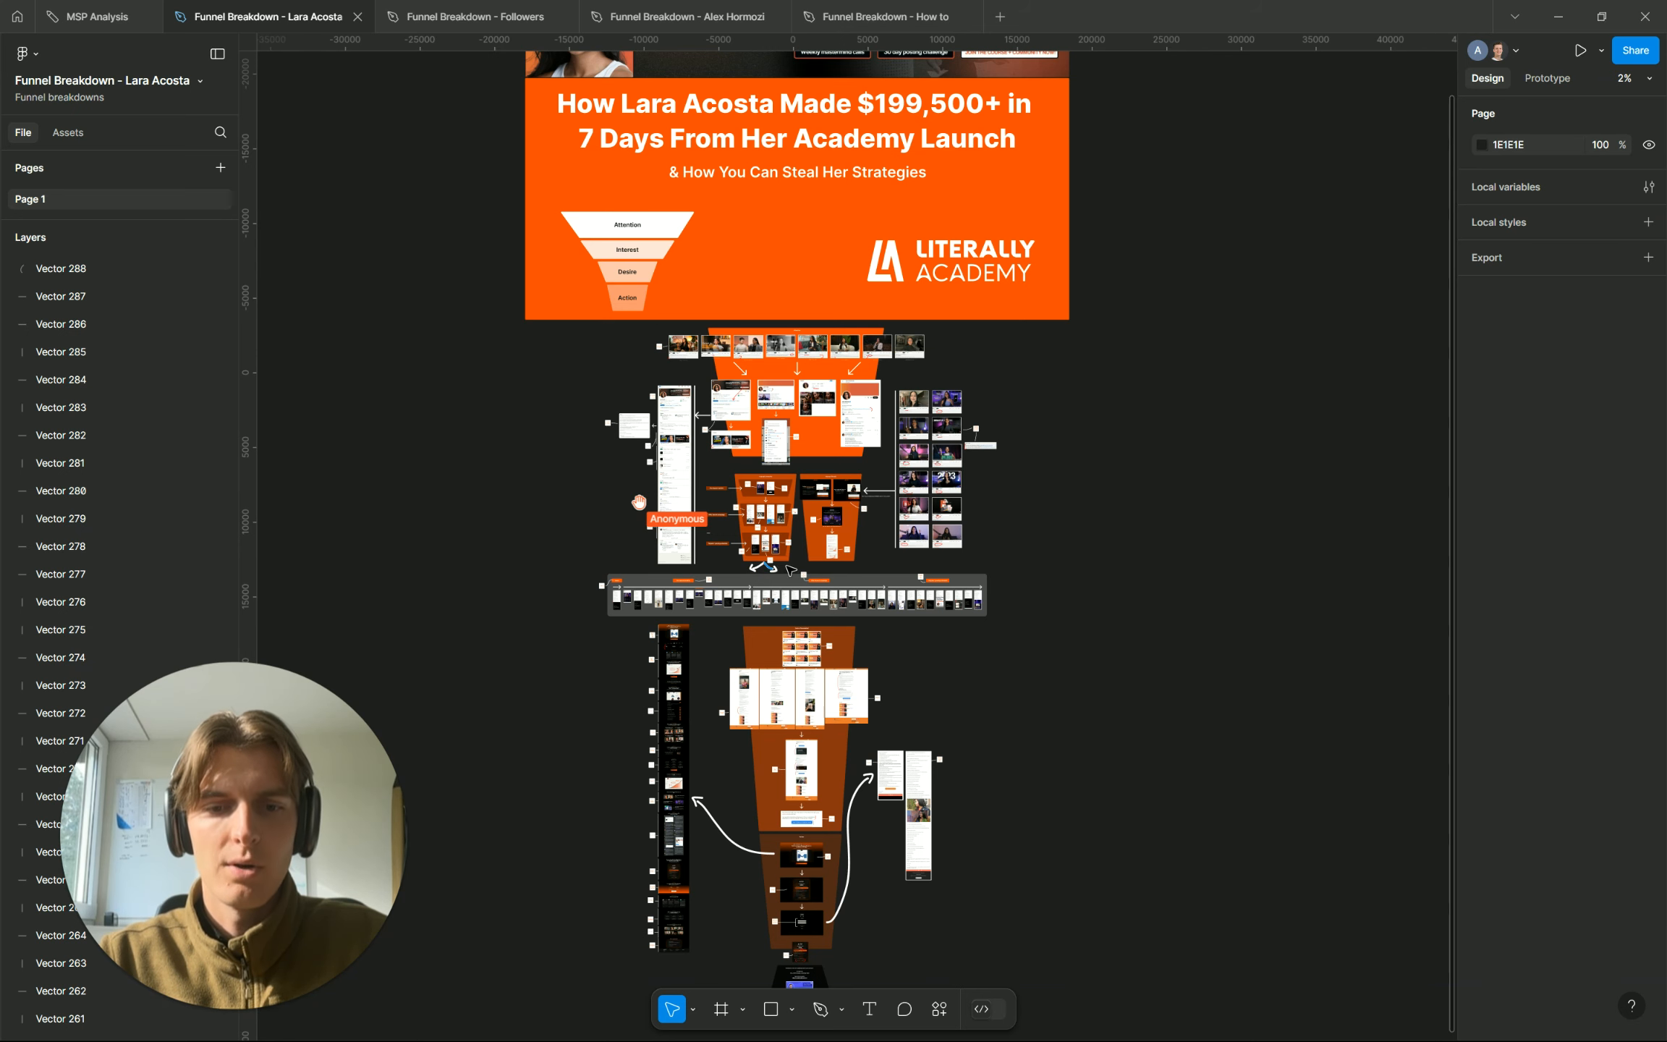
pyautogui.scroll(-5, 791, 569)
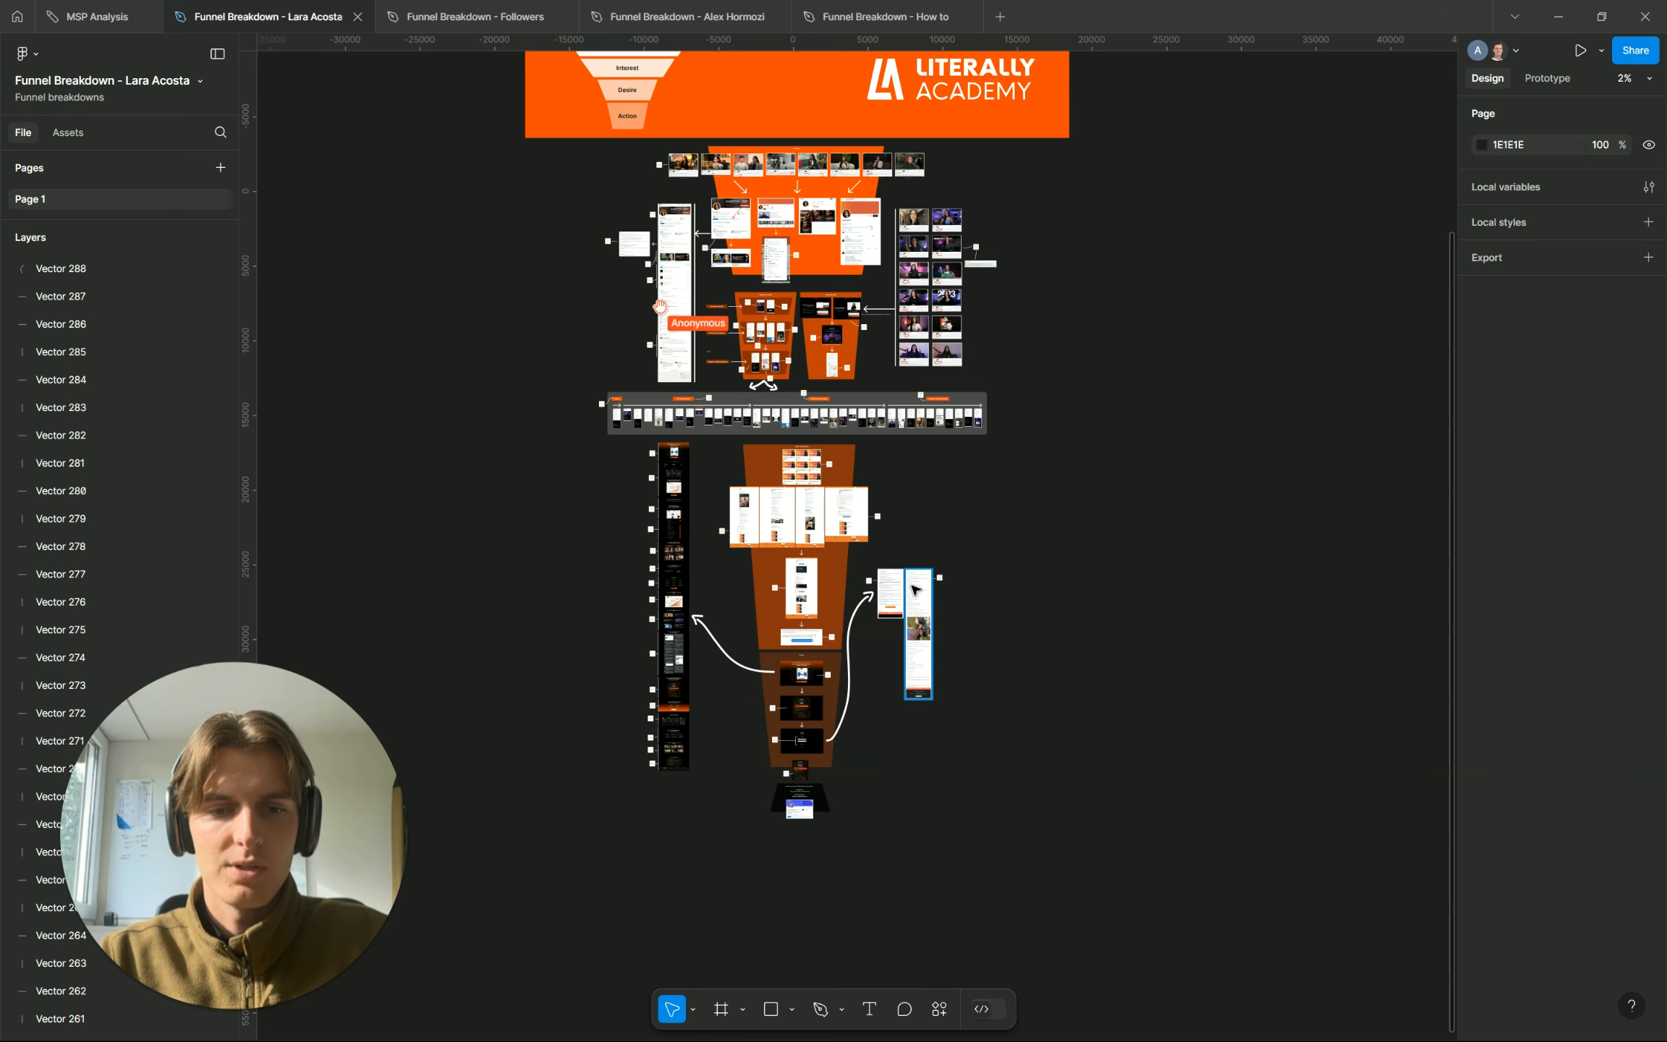
pyautogui.scroll(4, 816, 728)
pyautogui.scroll(-3, 790, 762)
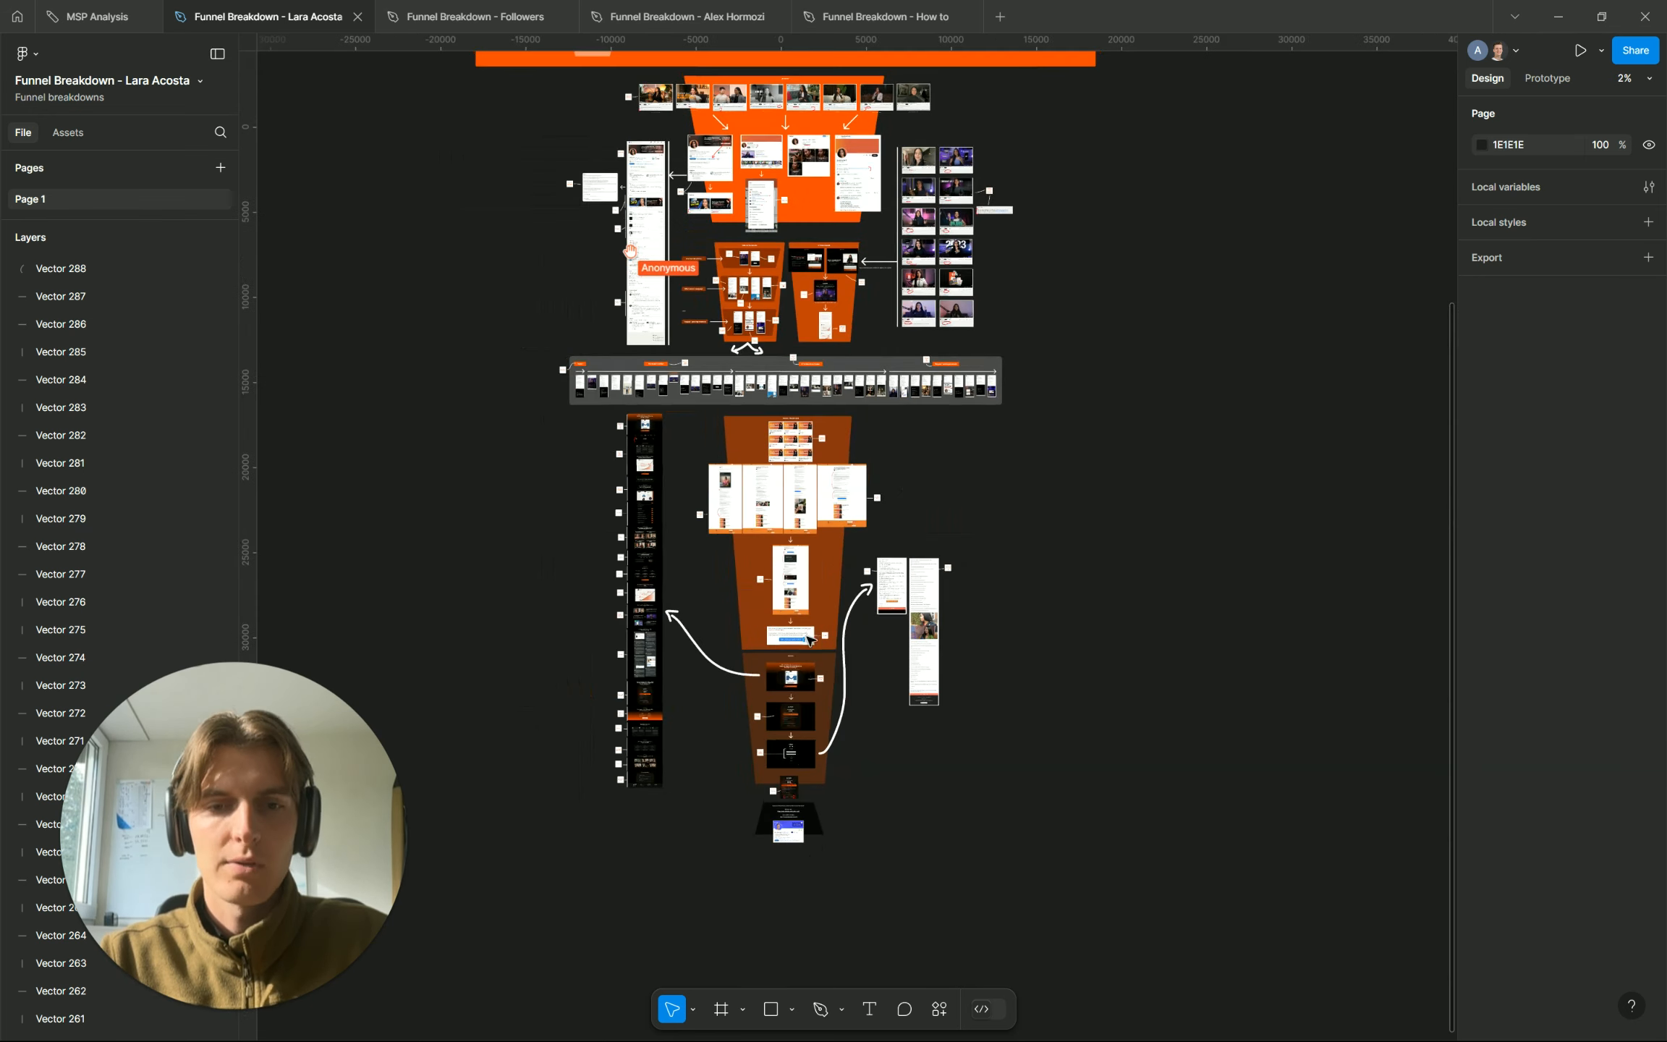
pyautogui.scroll(3, 808, 640)
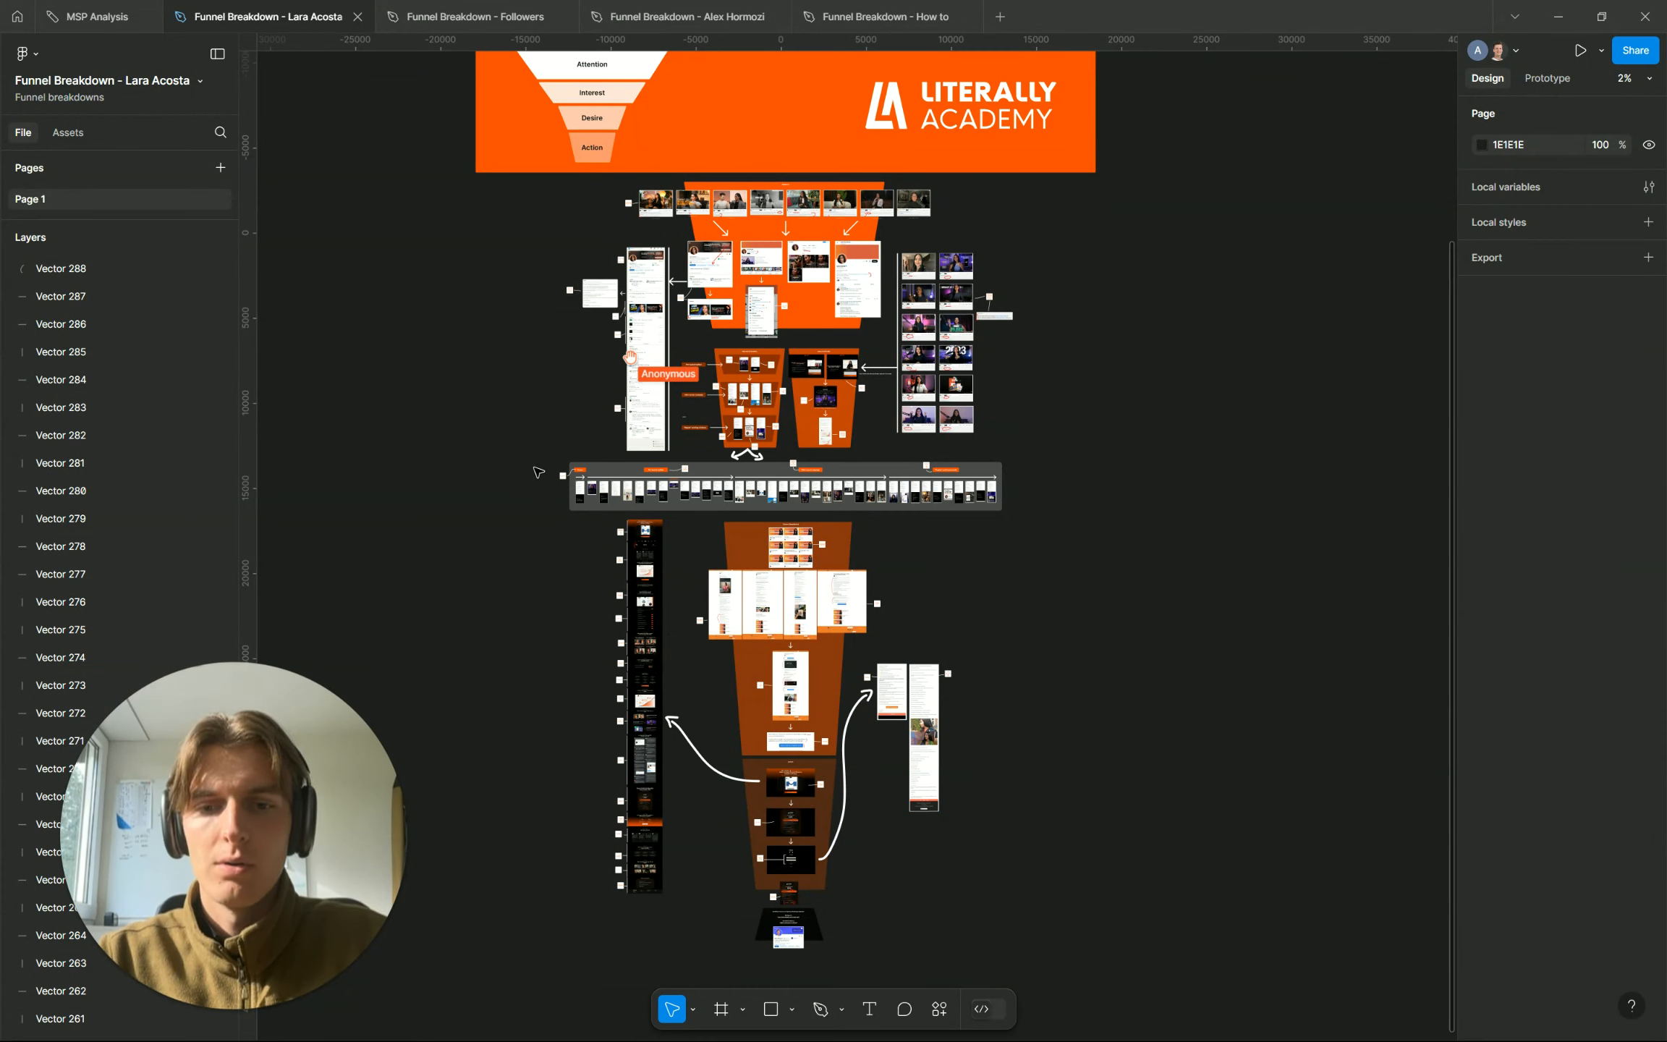
pyautogui.moveTo(529, 464)
pyautogui.mouseDown()
pyautogui.moveTo(735, 526)
pyautogui.moveTo(1022, 511)
pyautogui.moveTo(505, 470)
pyautogui.mouseUp()
pyautogui.click(1022, 512)
pyautogui.click(489, 471)
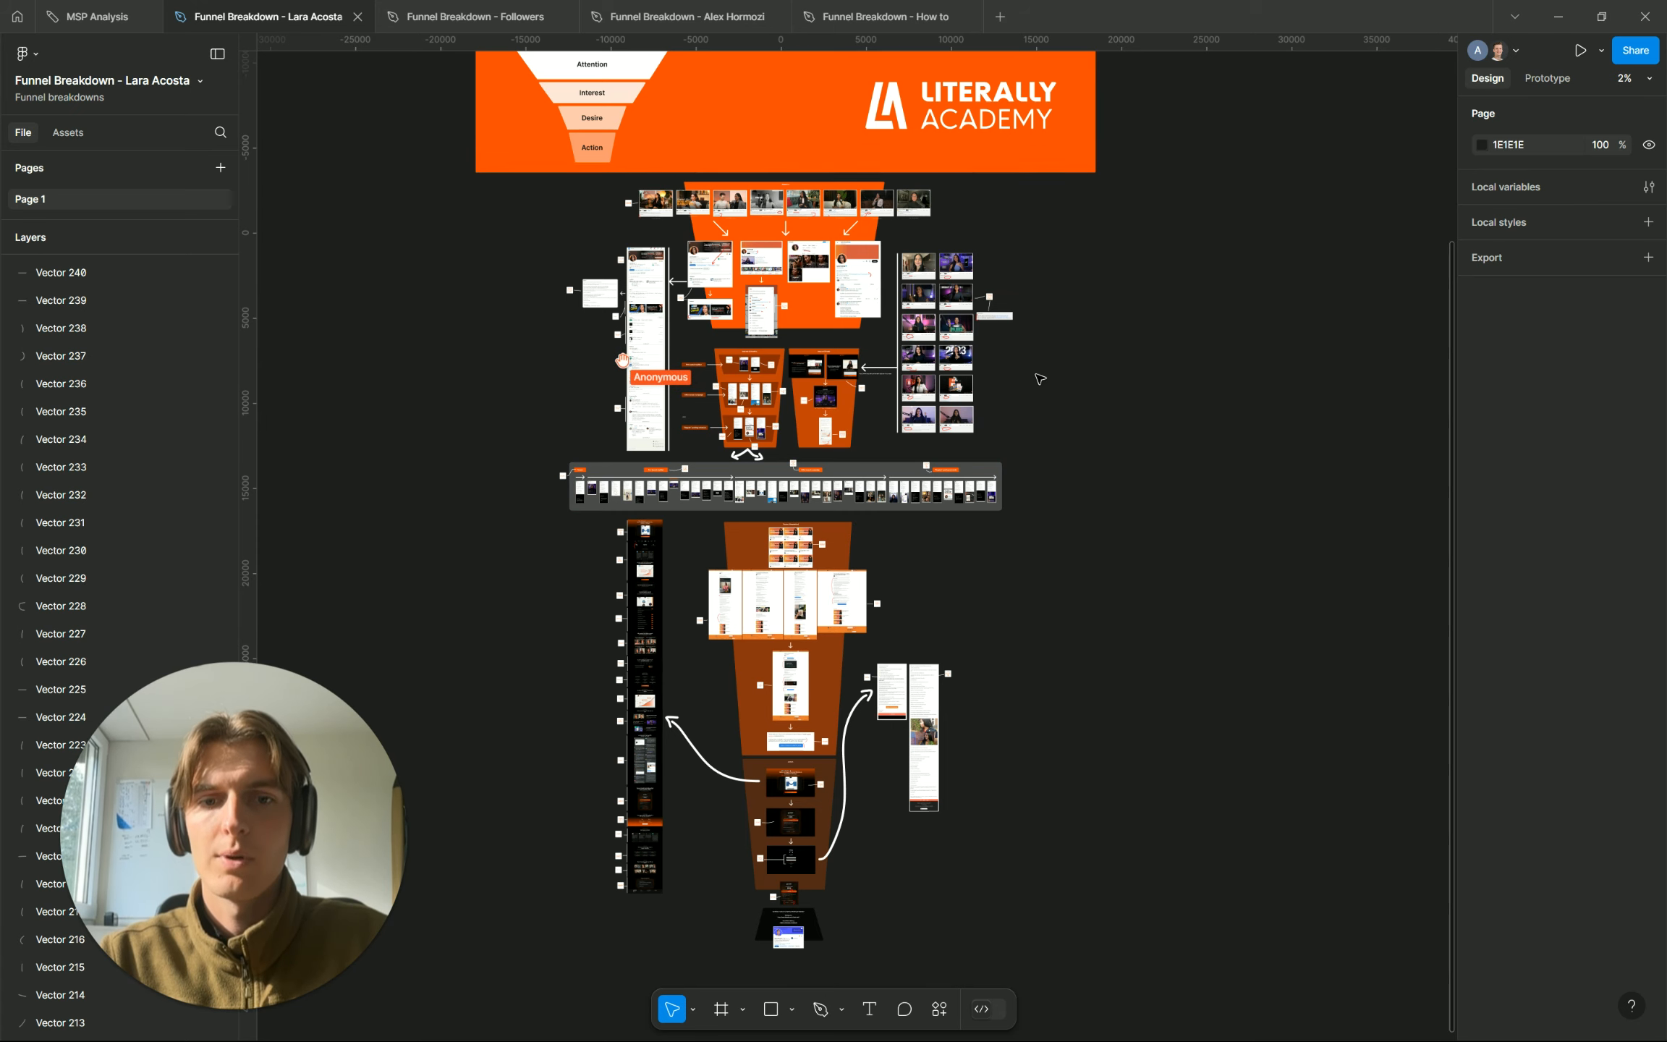
pyautogui.scroll(3, 1039, 377)
pyautogui.scroll(-4, 1039, 378)
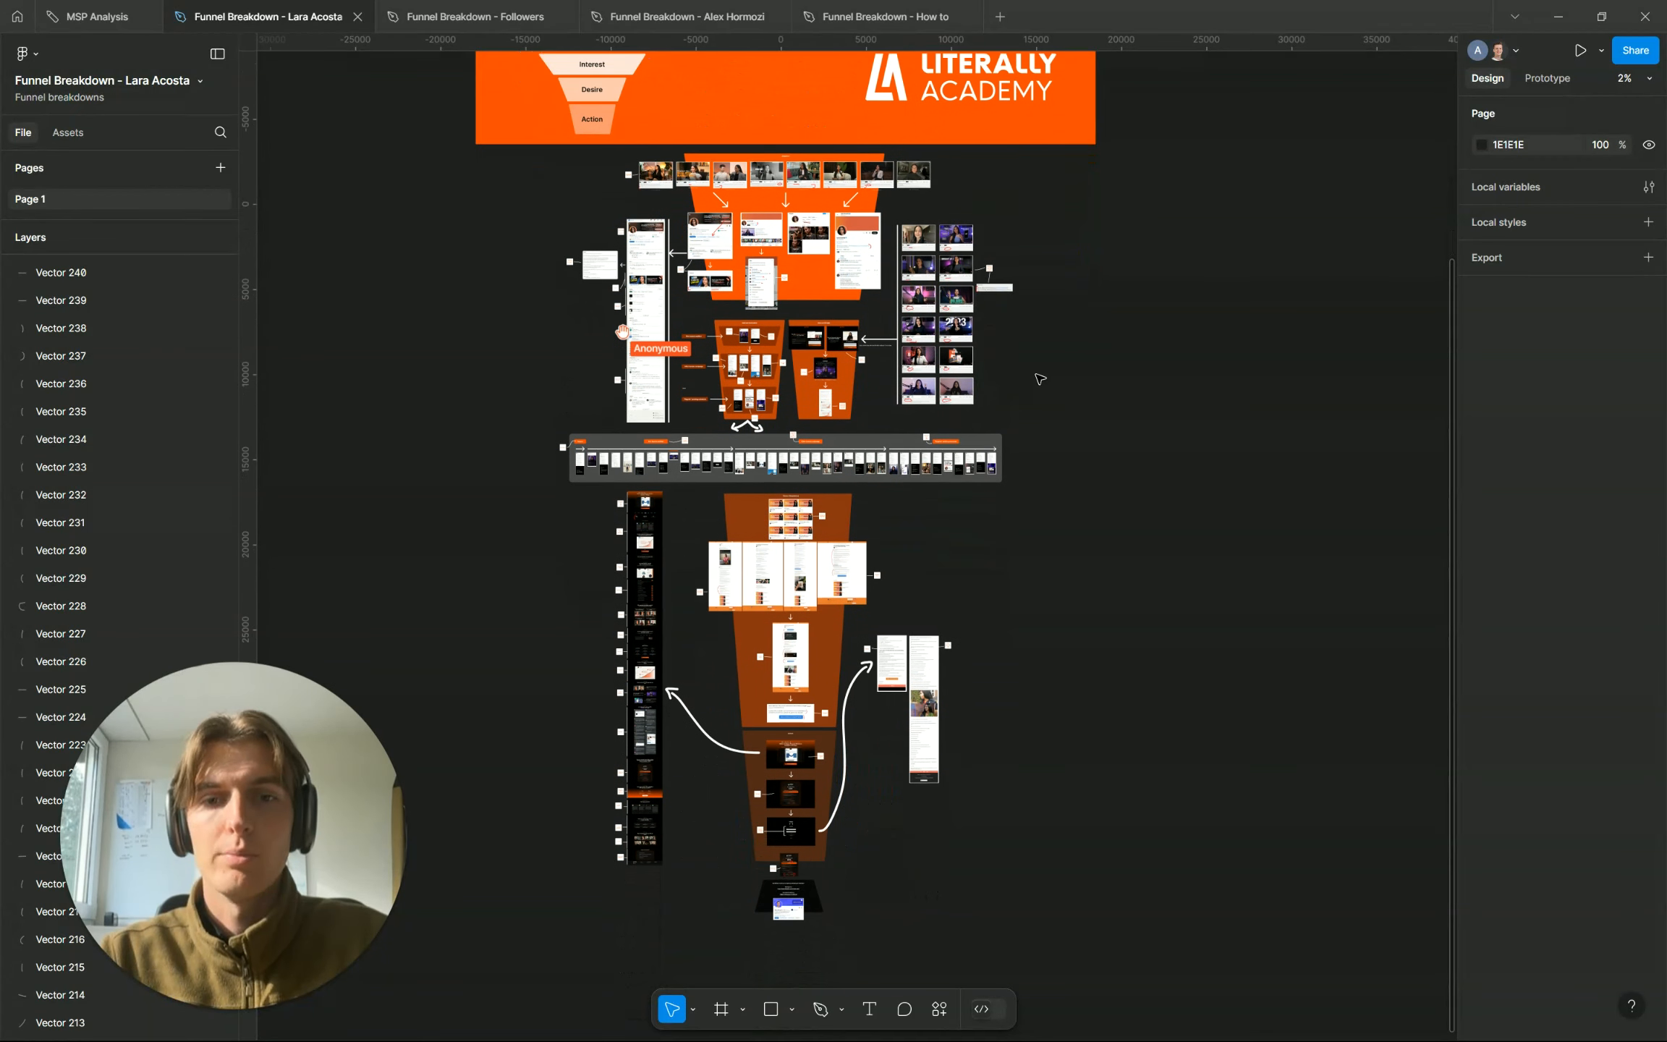
# Return to the How to file's process list and highlight "Visualize big picture" and "Arrows, arrows, arrows" again
pyautogui.click(866, 17)
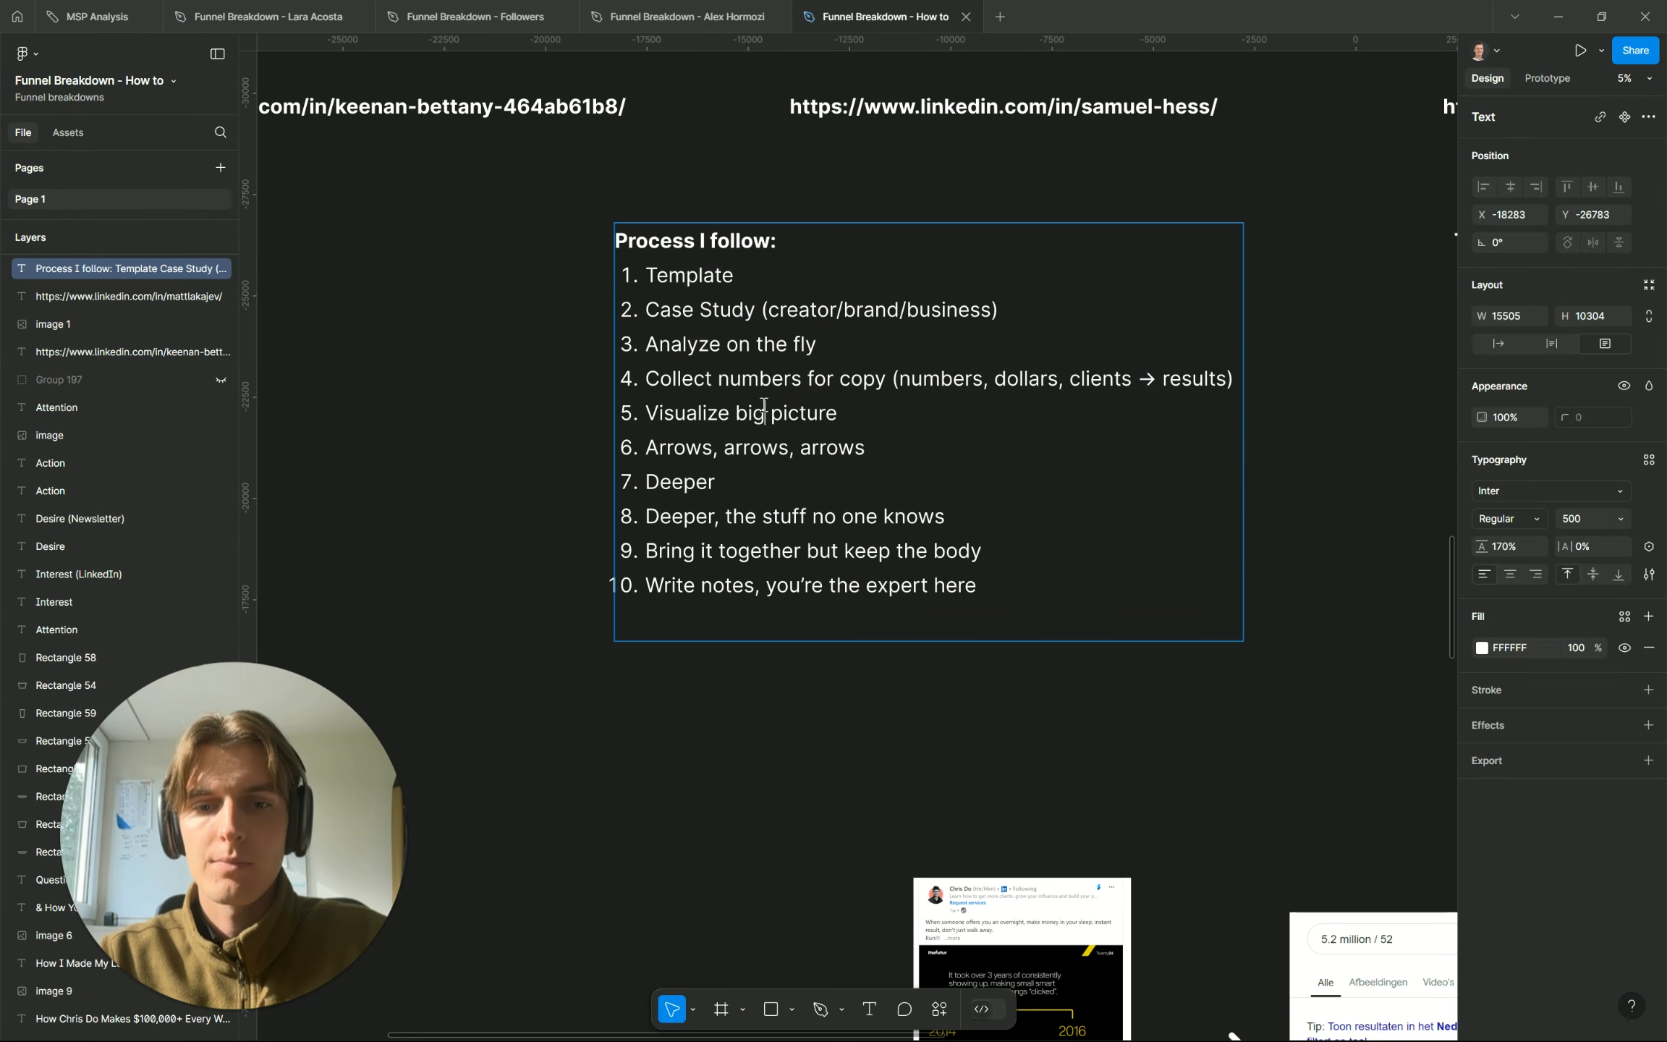
pyautogui.hscroll(2, 859, 413)
pyautogui.click(640, 410)
pyautogui.moveTo(639, 410); pyautogui.dragTo(726, 410)
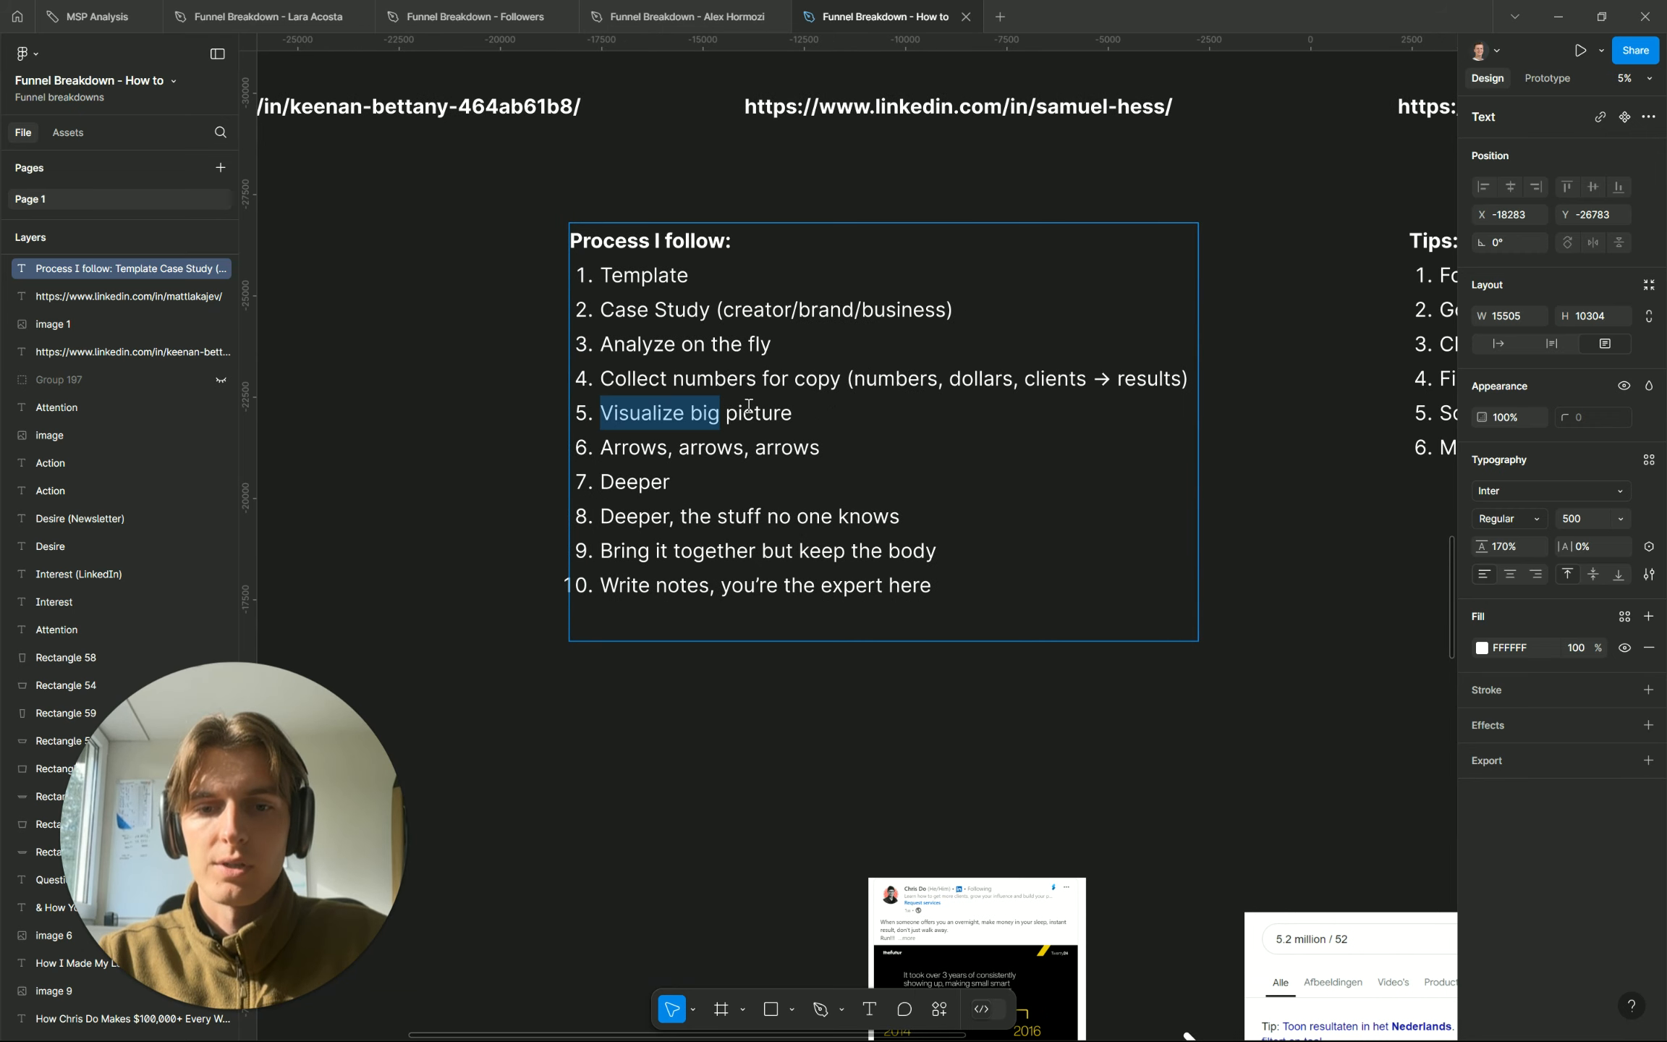
pyautogui.click(749, 410)
pyautogui.click(641, 447)
pyautogui.moveTo(641, 447); pyautogui.dragTo(781, 452)
# Highlight item 7, "Deeper", and the words "the stuff no one knows" in item 8
pyautogui.doubleClick(655, 482)
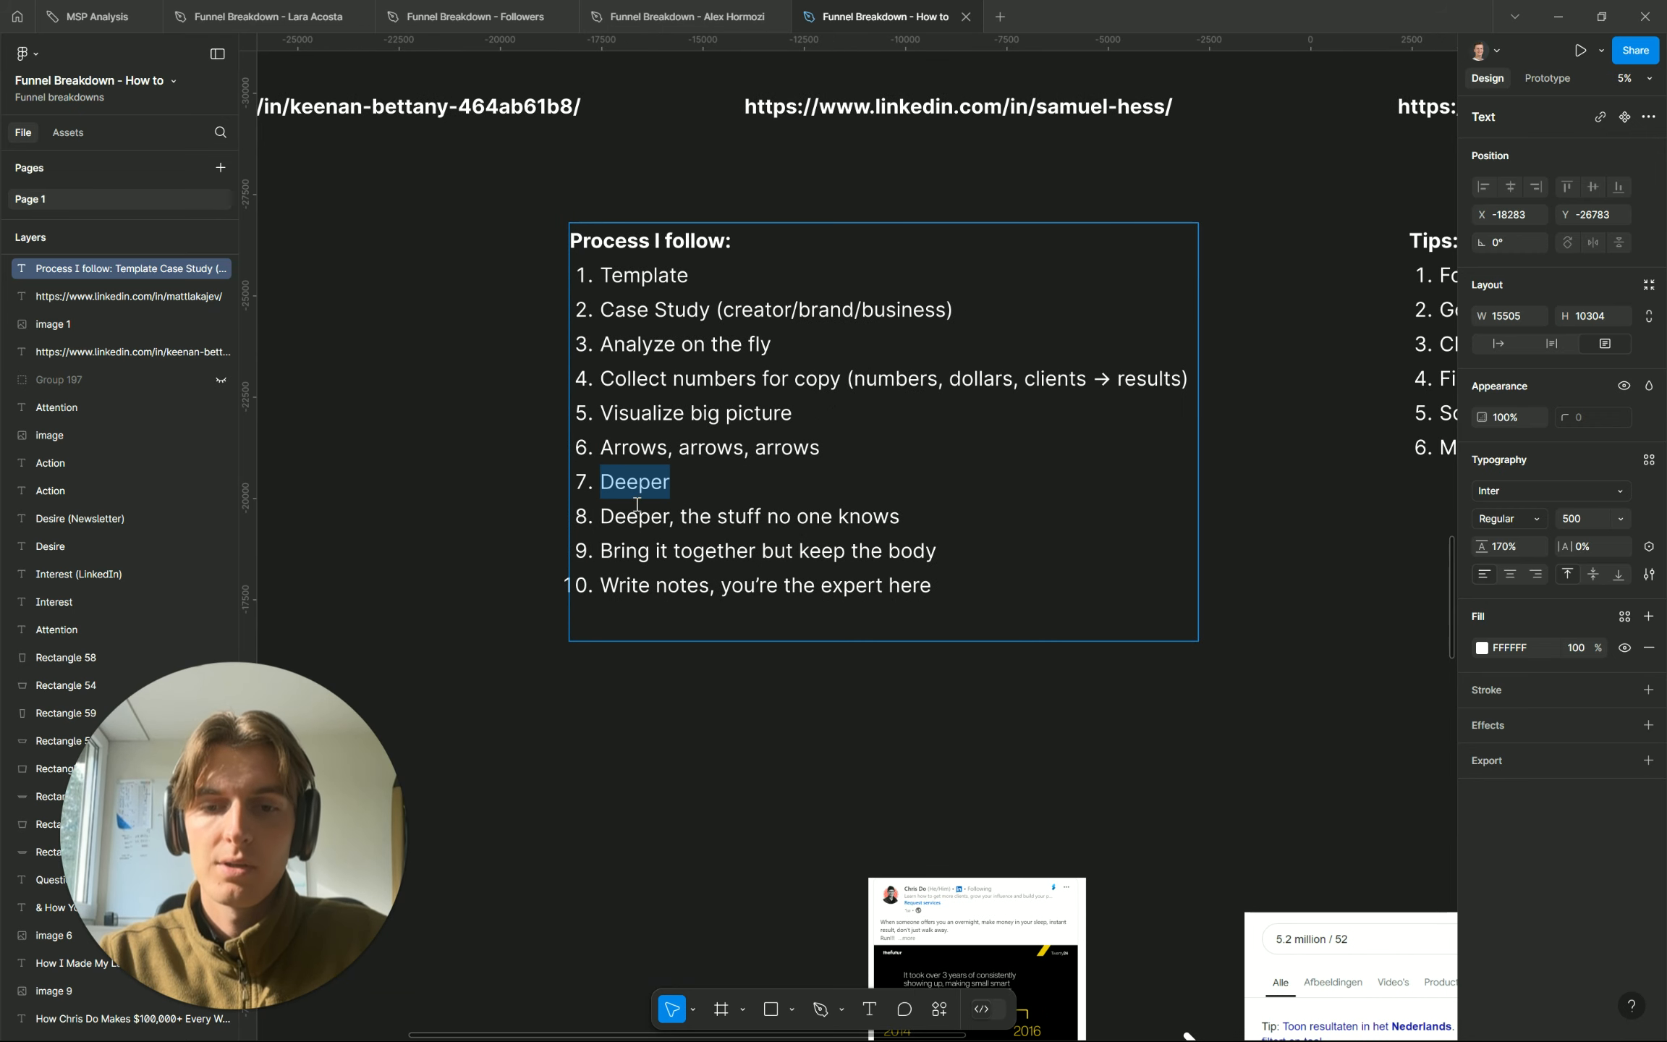
pyautogui.doubleClick(637, 504)
pyautogui.moveTo(706, 515); pyautogui.dragTo(849, 511)
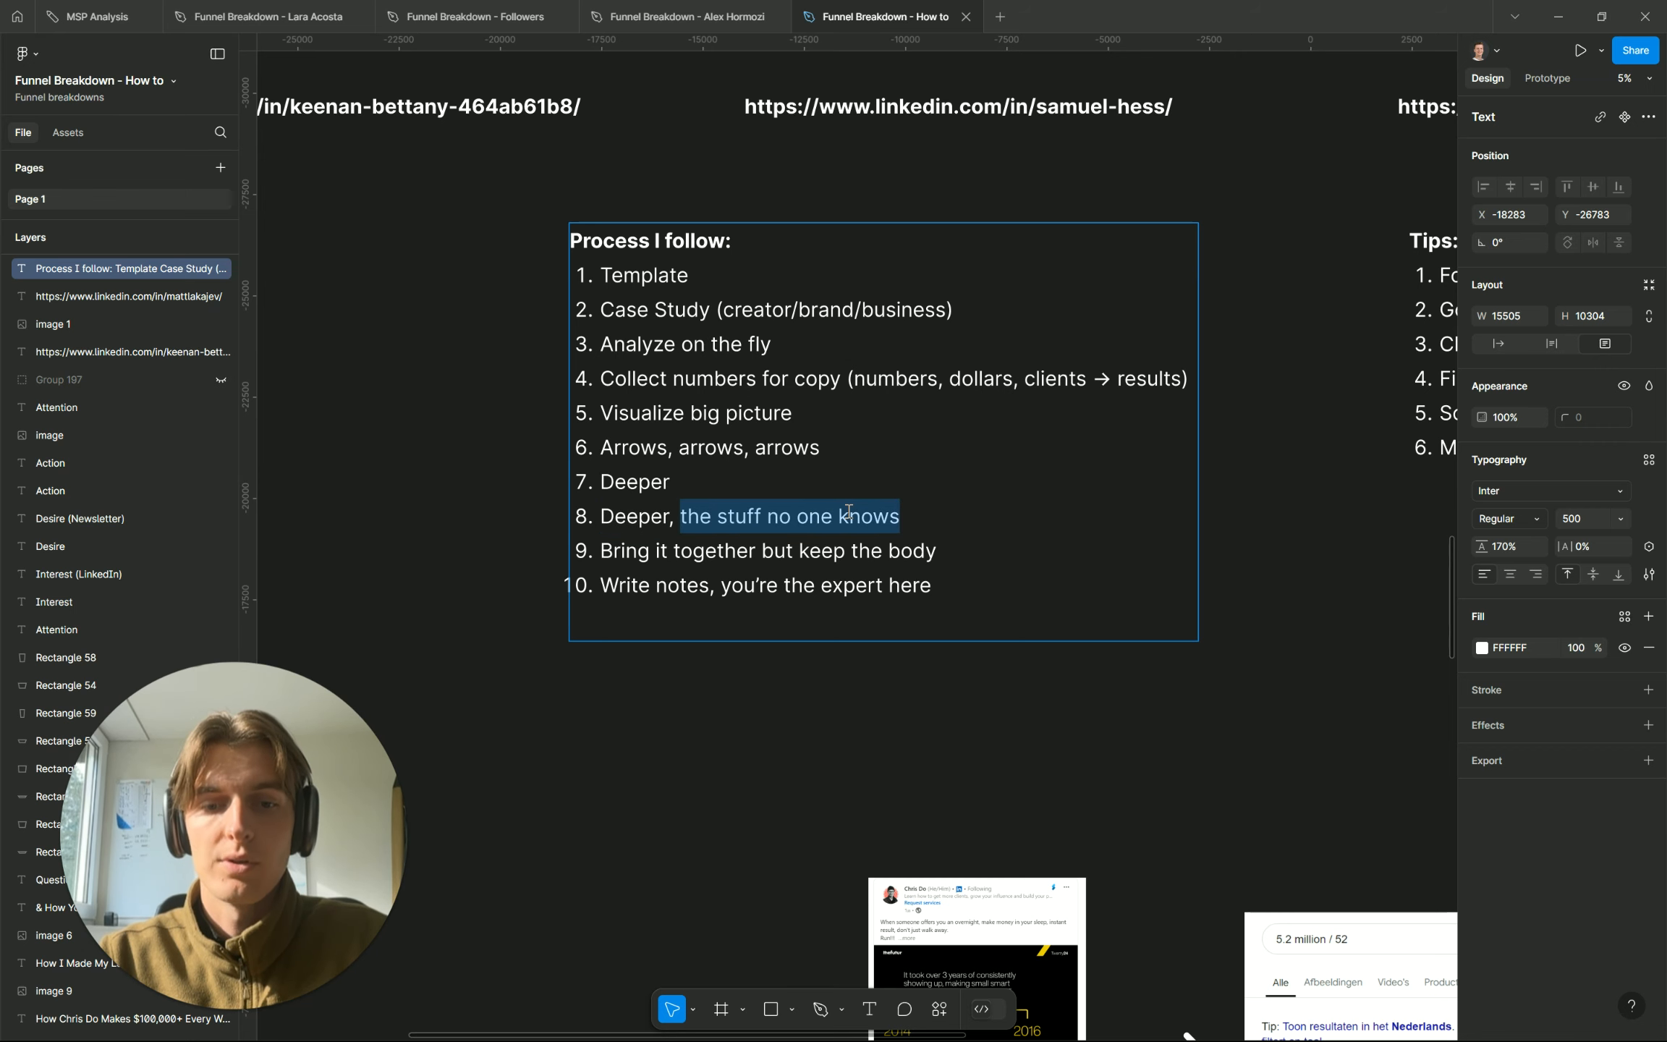
# Switch back to the Lara Acosta file and review the funnel from the Action section up to the Interest sections
pyautogui.click(302, 21)
pyautogui.scroll(-3, 742, 539)
pyautogui.scroll(5, 742, 539)
pyautogui.scroll(-4, 742, 540)
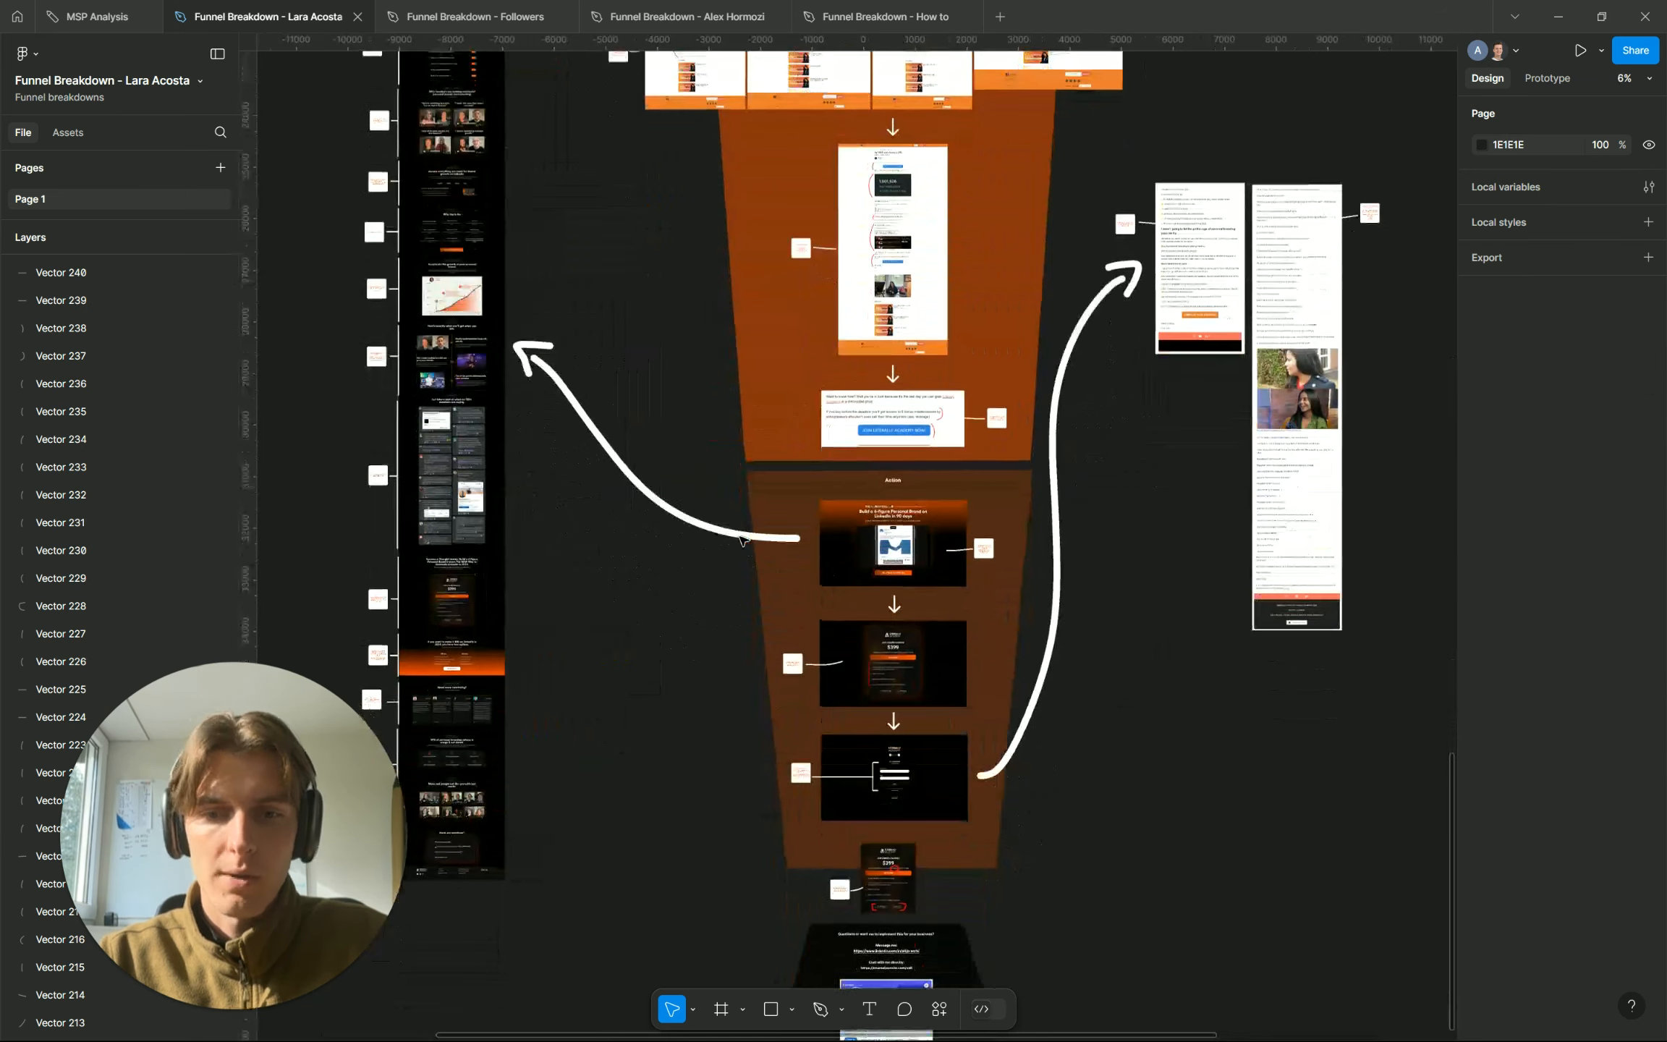
pyautogui.scroll(4, 743, 540)
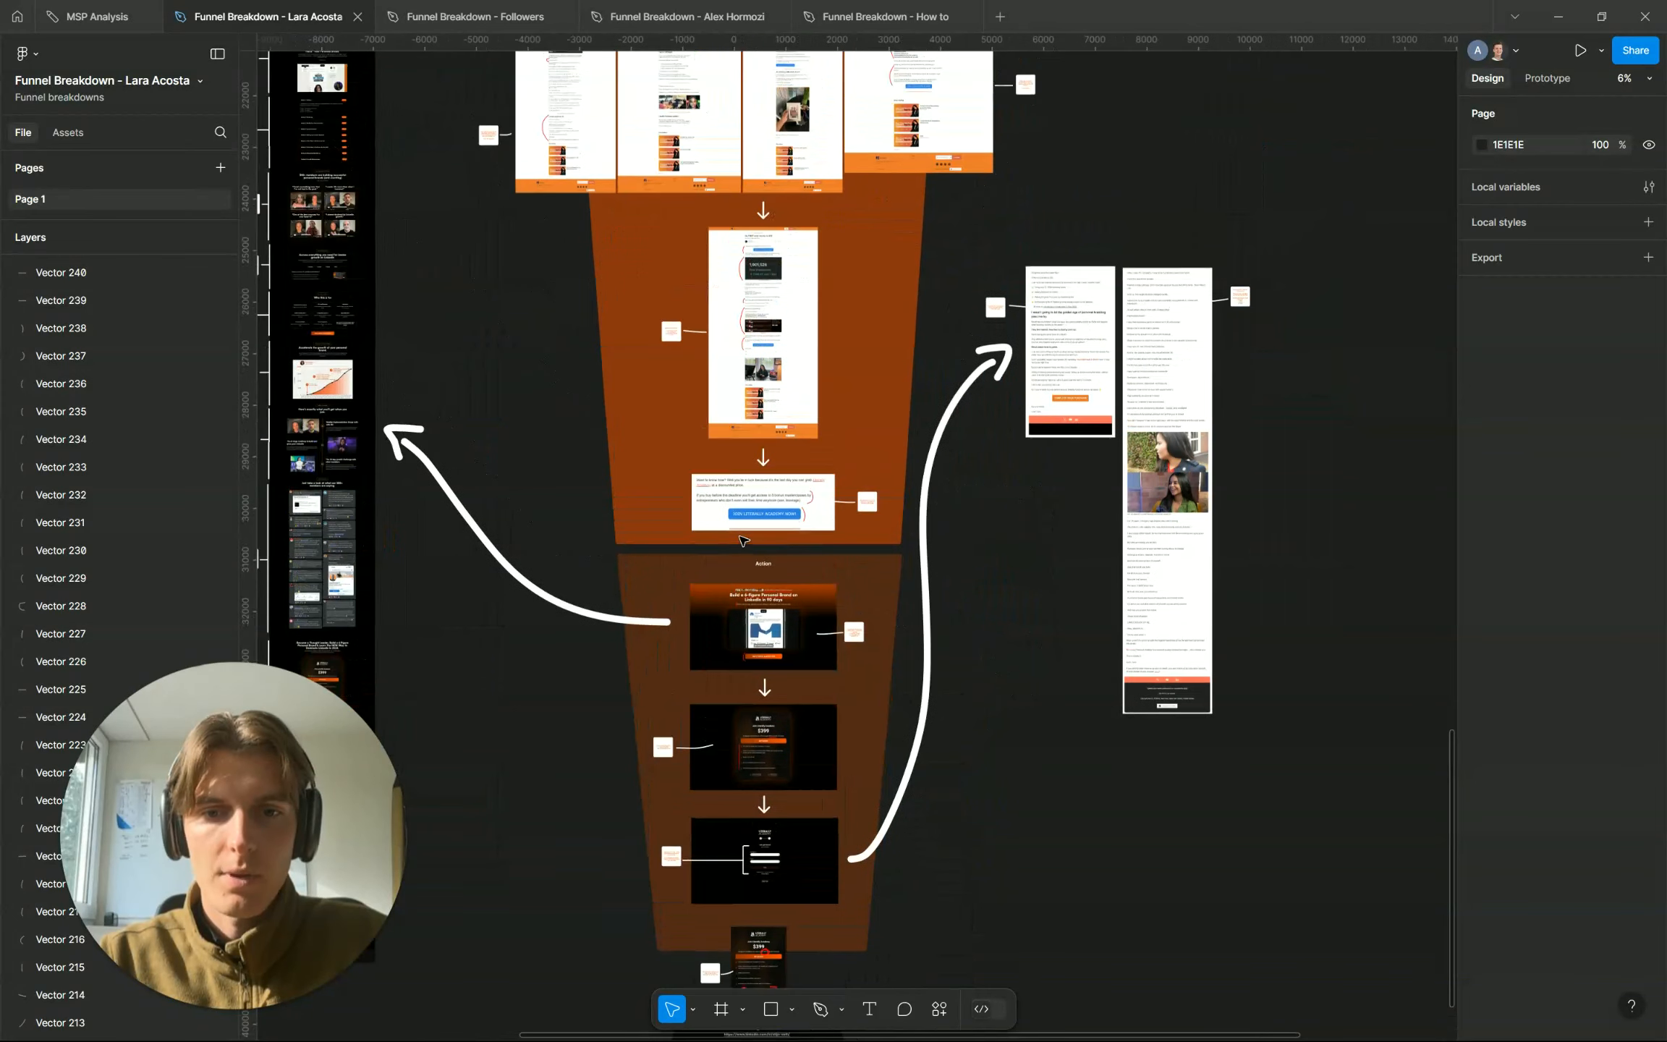
pyautogui.scroll(9, 741, 539)
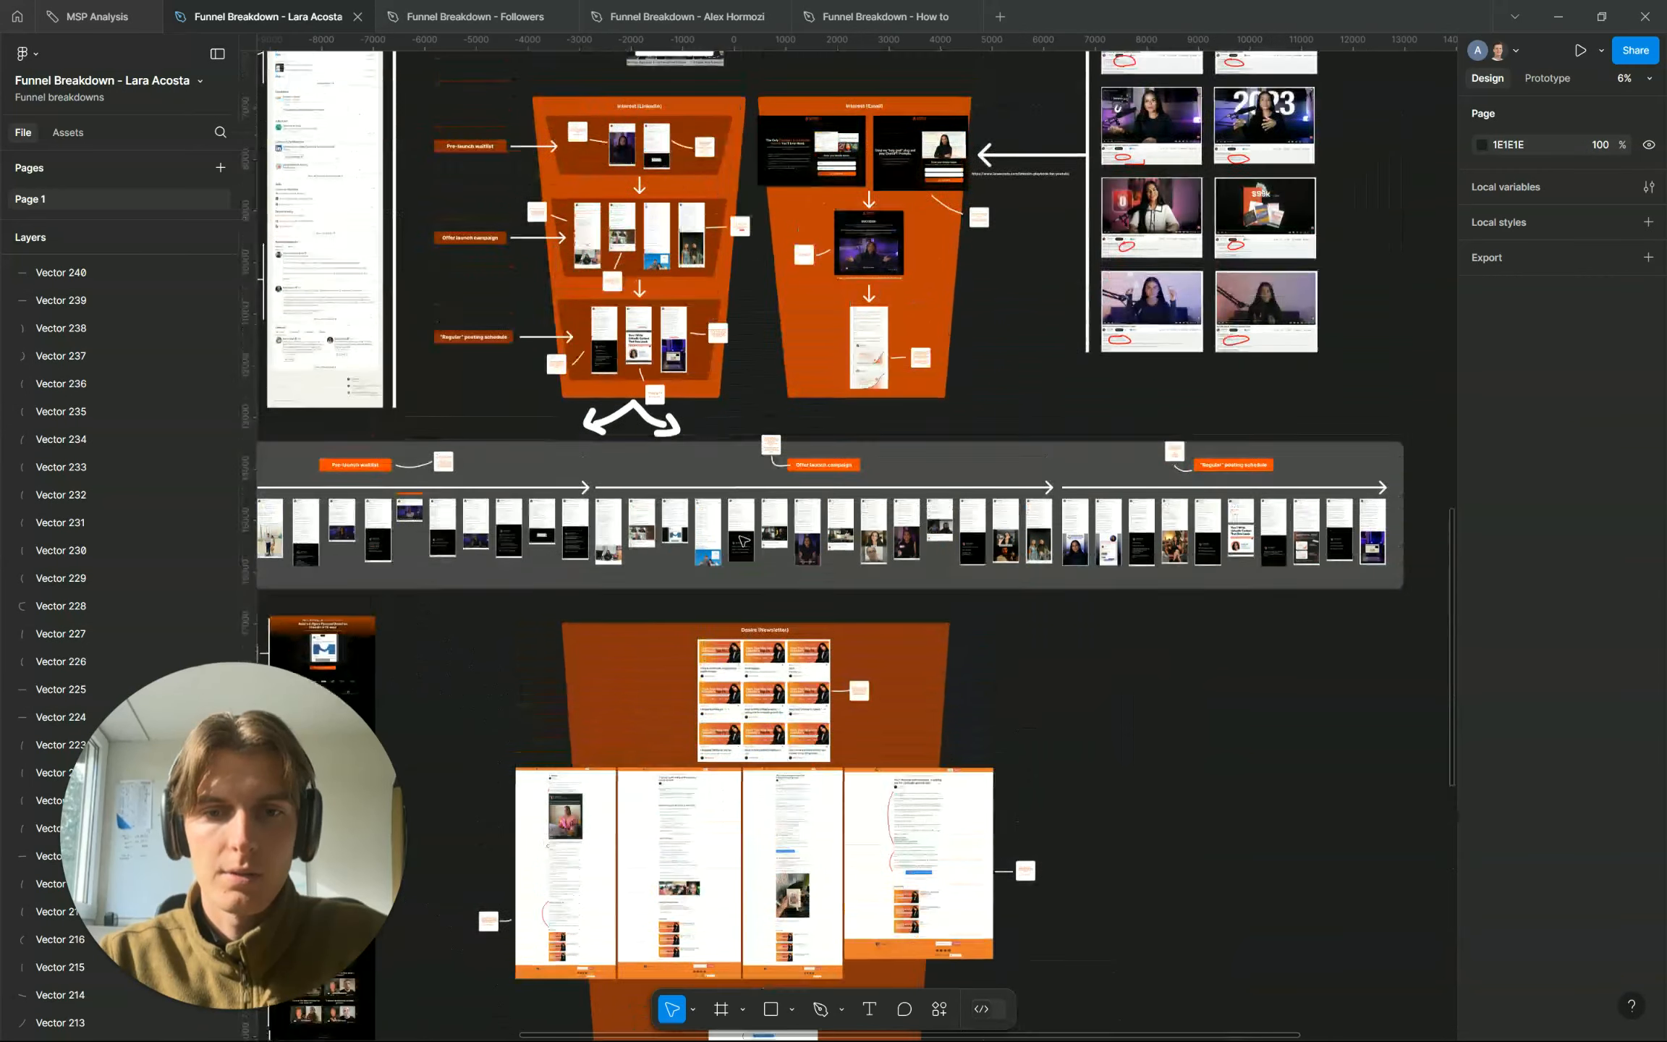
pyautogui.scroll(3, 741, 539)
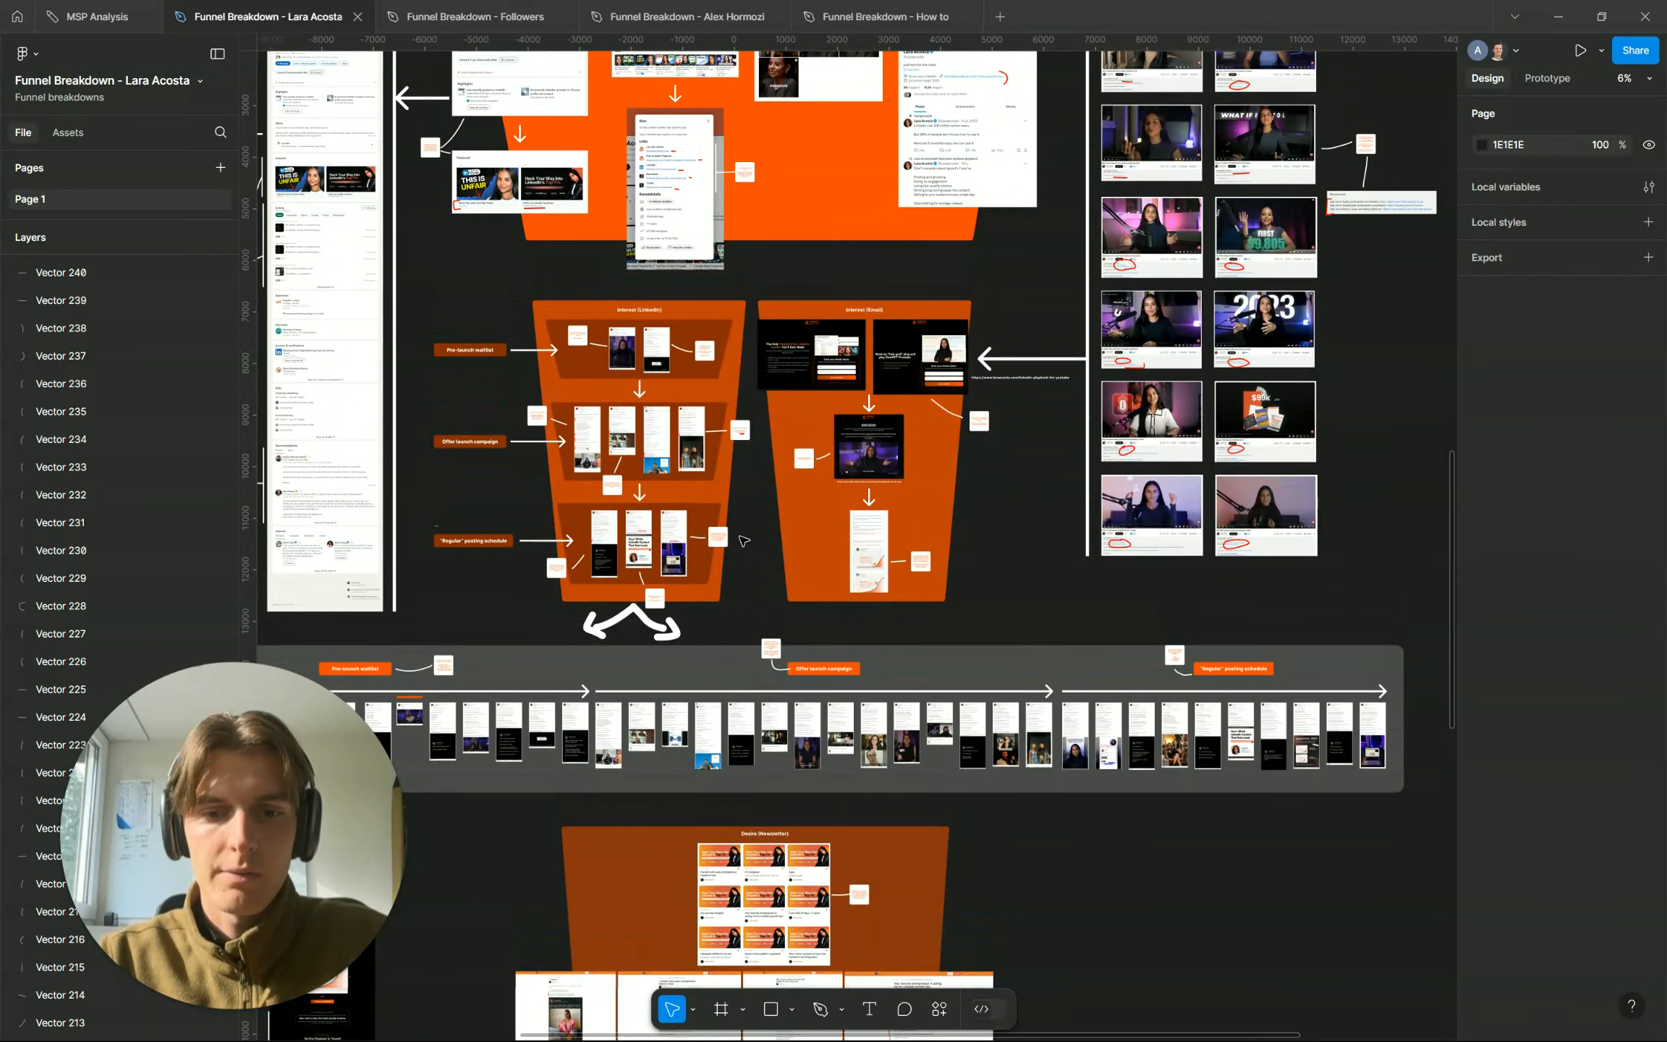
# Look along the post timeline below the Interest sections and inspect its "Pre-launch waitlist" posts up close
pyautogui.hscroll(-3, 743, 540)
pyautogui.scroll(-3, 743, 540)
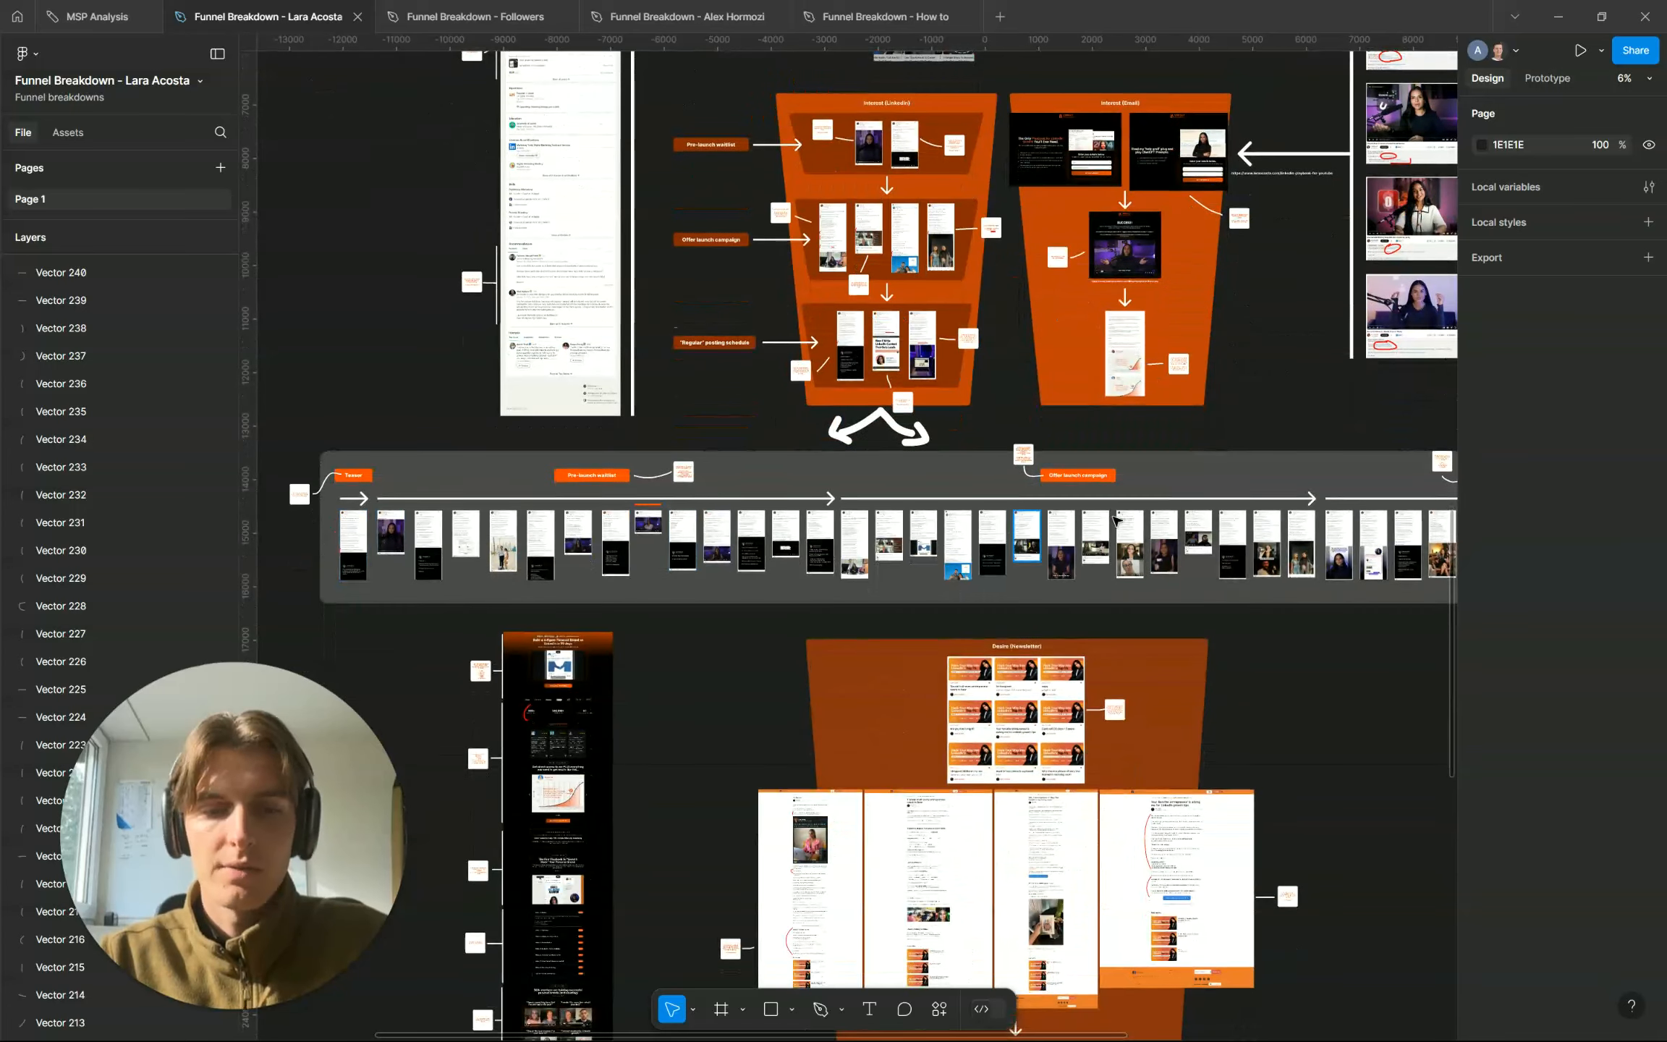
pyautogui.hscroll(5, 1116, 519)
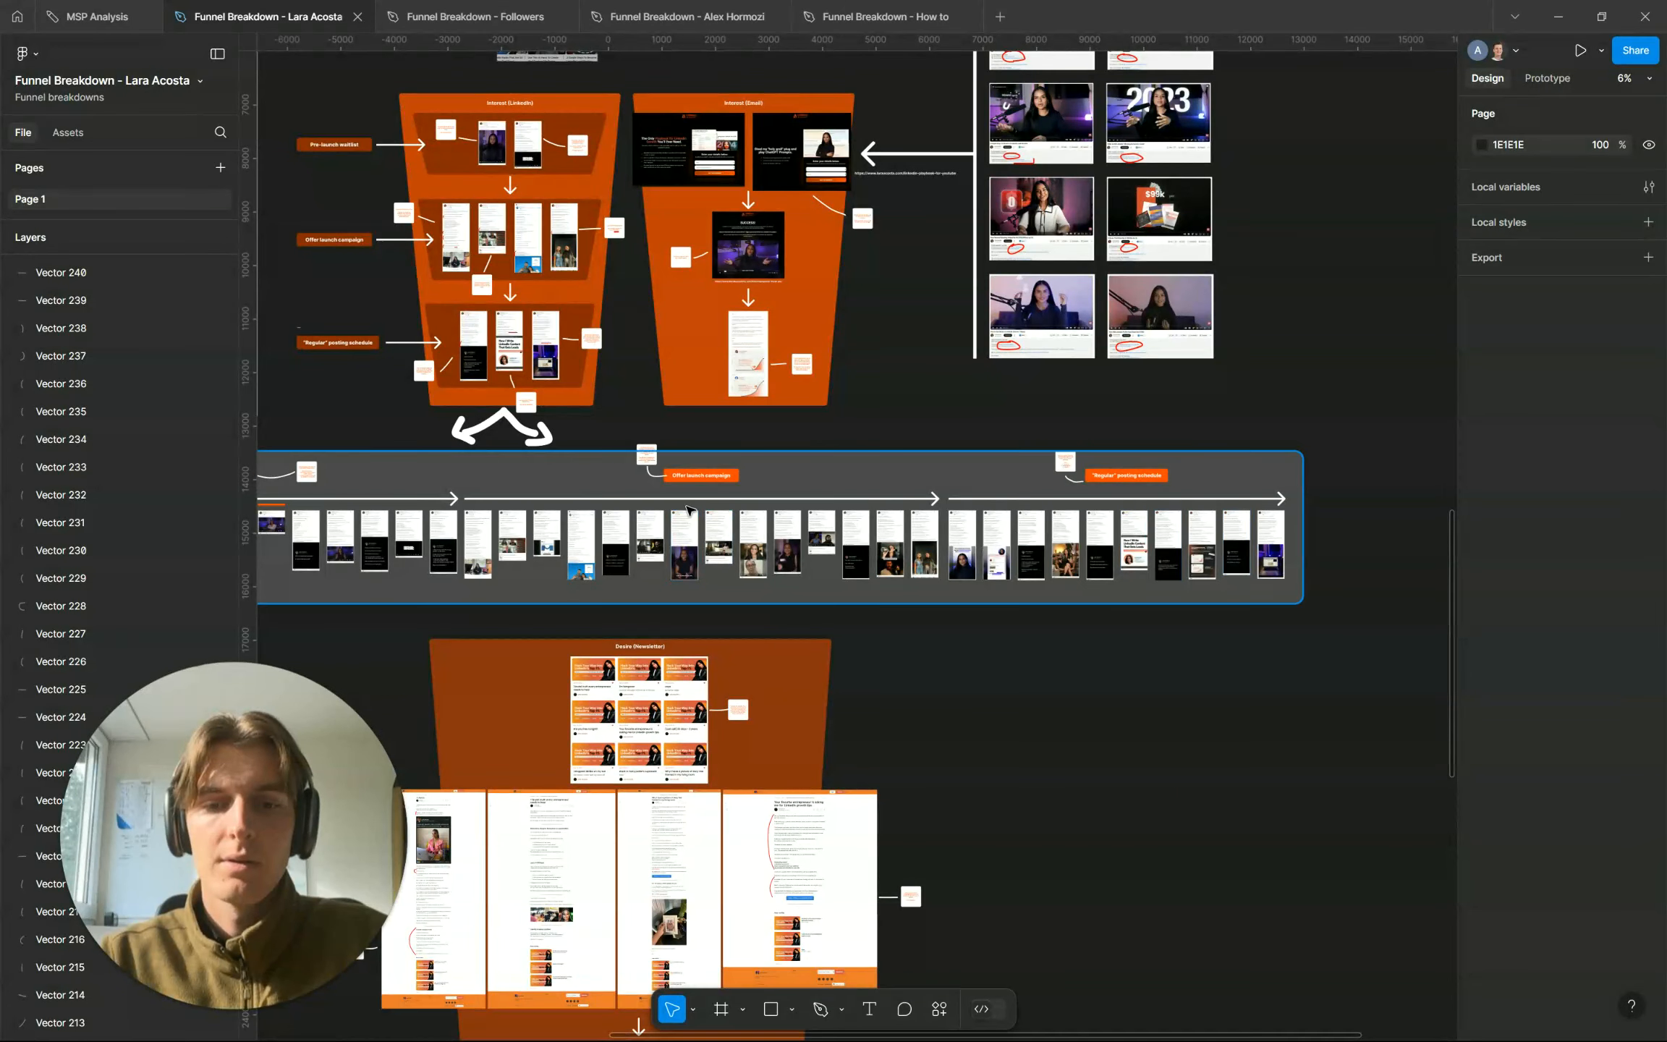
pyautogui.hscroll(-5, 673, 509)
pyautogui.scroll(5, 658, 508)
pyautogui.hscroll(-5, 689, 510)
pyautogui.scroll(2, 689, 510)
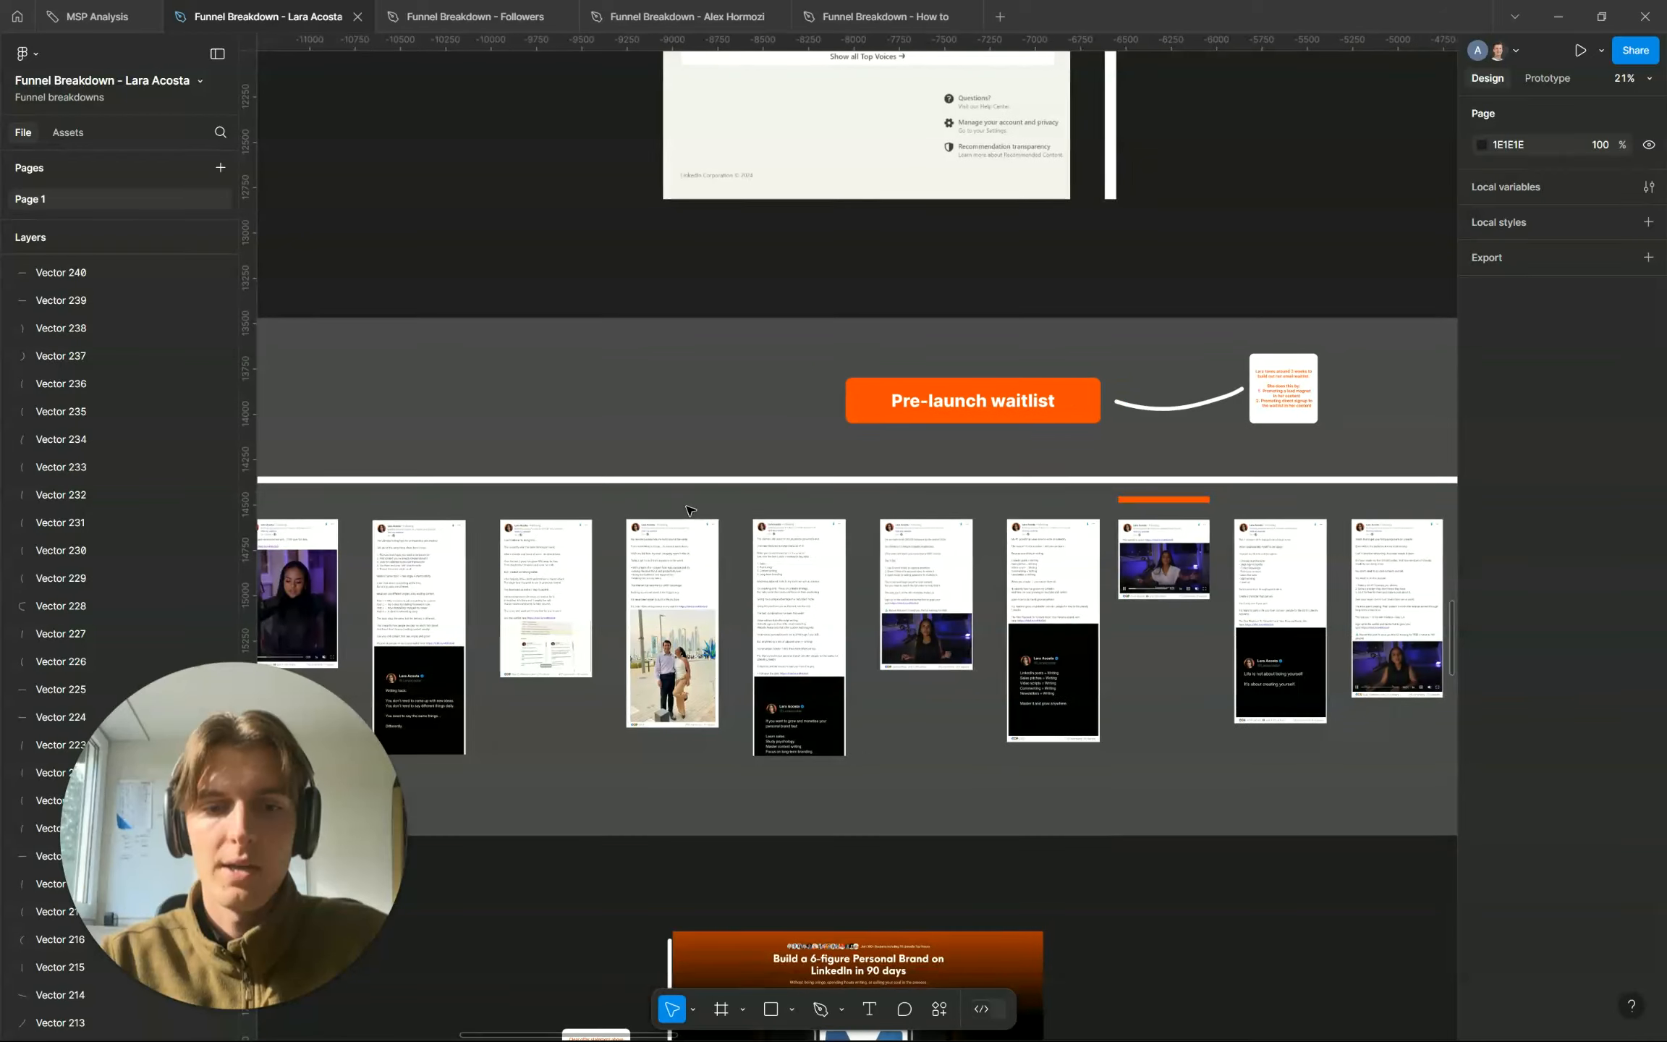
# Follow the post timeline to its end and examine the posts under "Regular" posting schedule
pyautogui.hscroll(15, 690, 510)
pyautogui.hscroll(20, 689, 510)
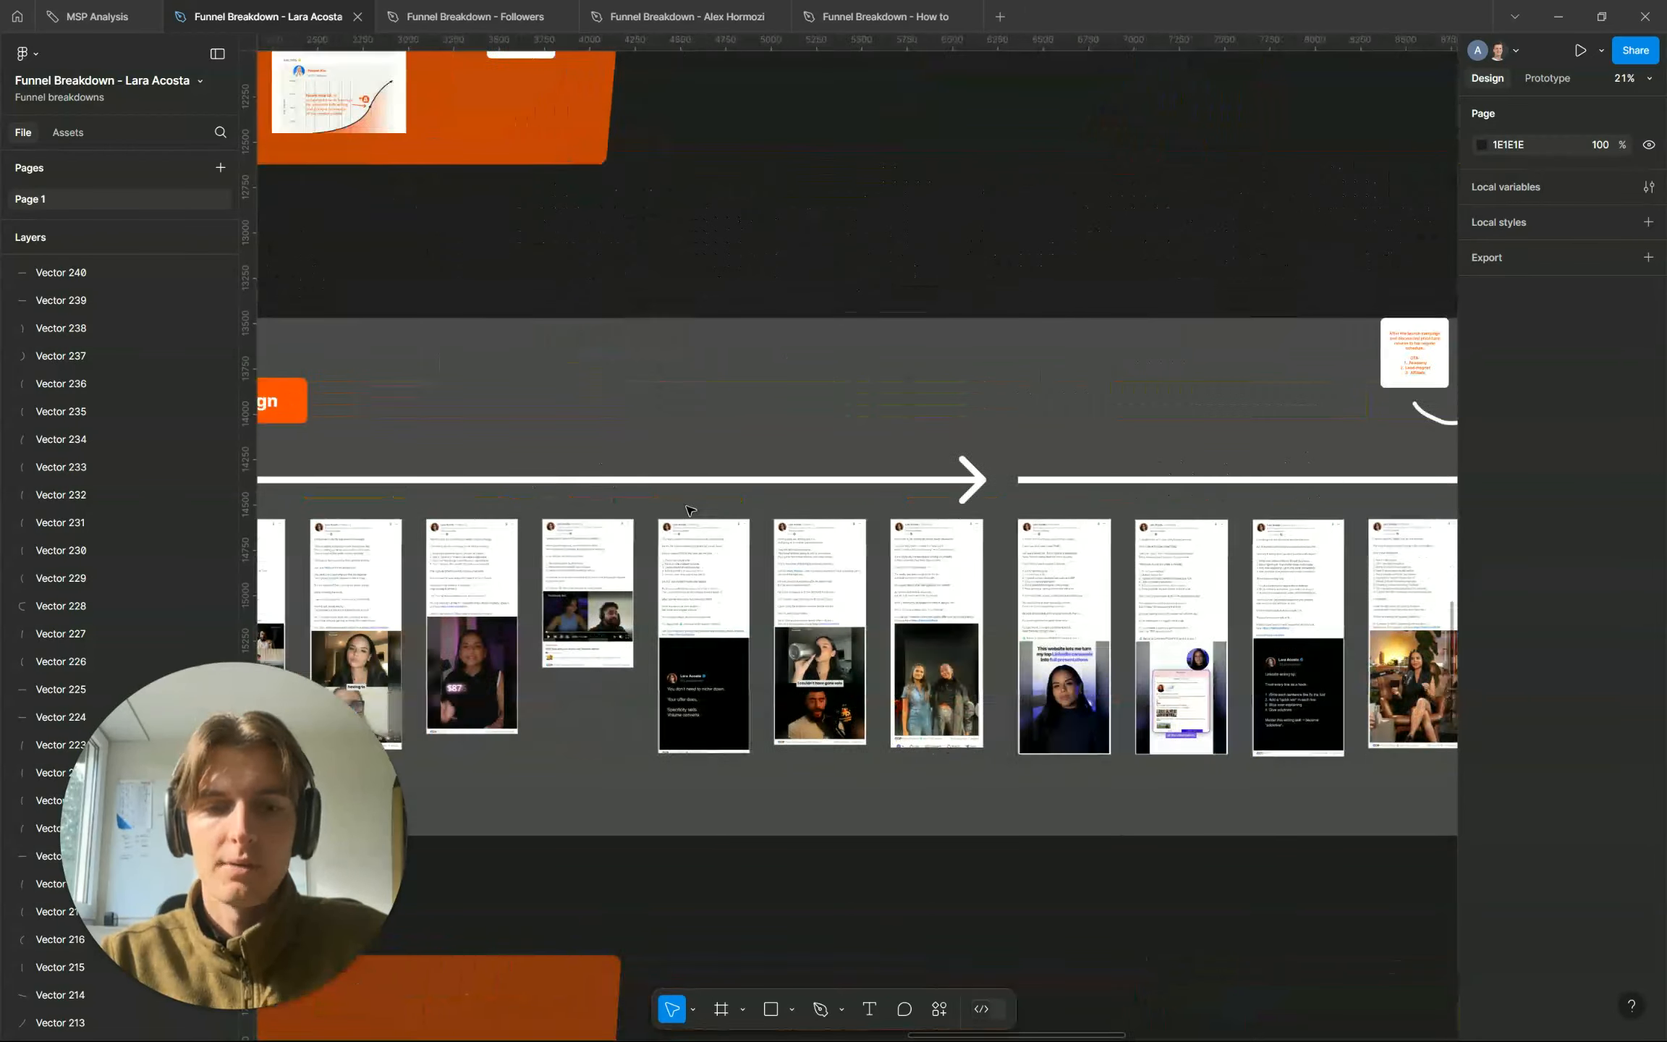
pyautogui.scroll(-6, 689, 510)
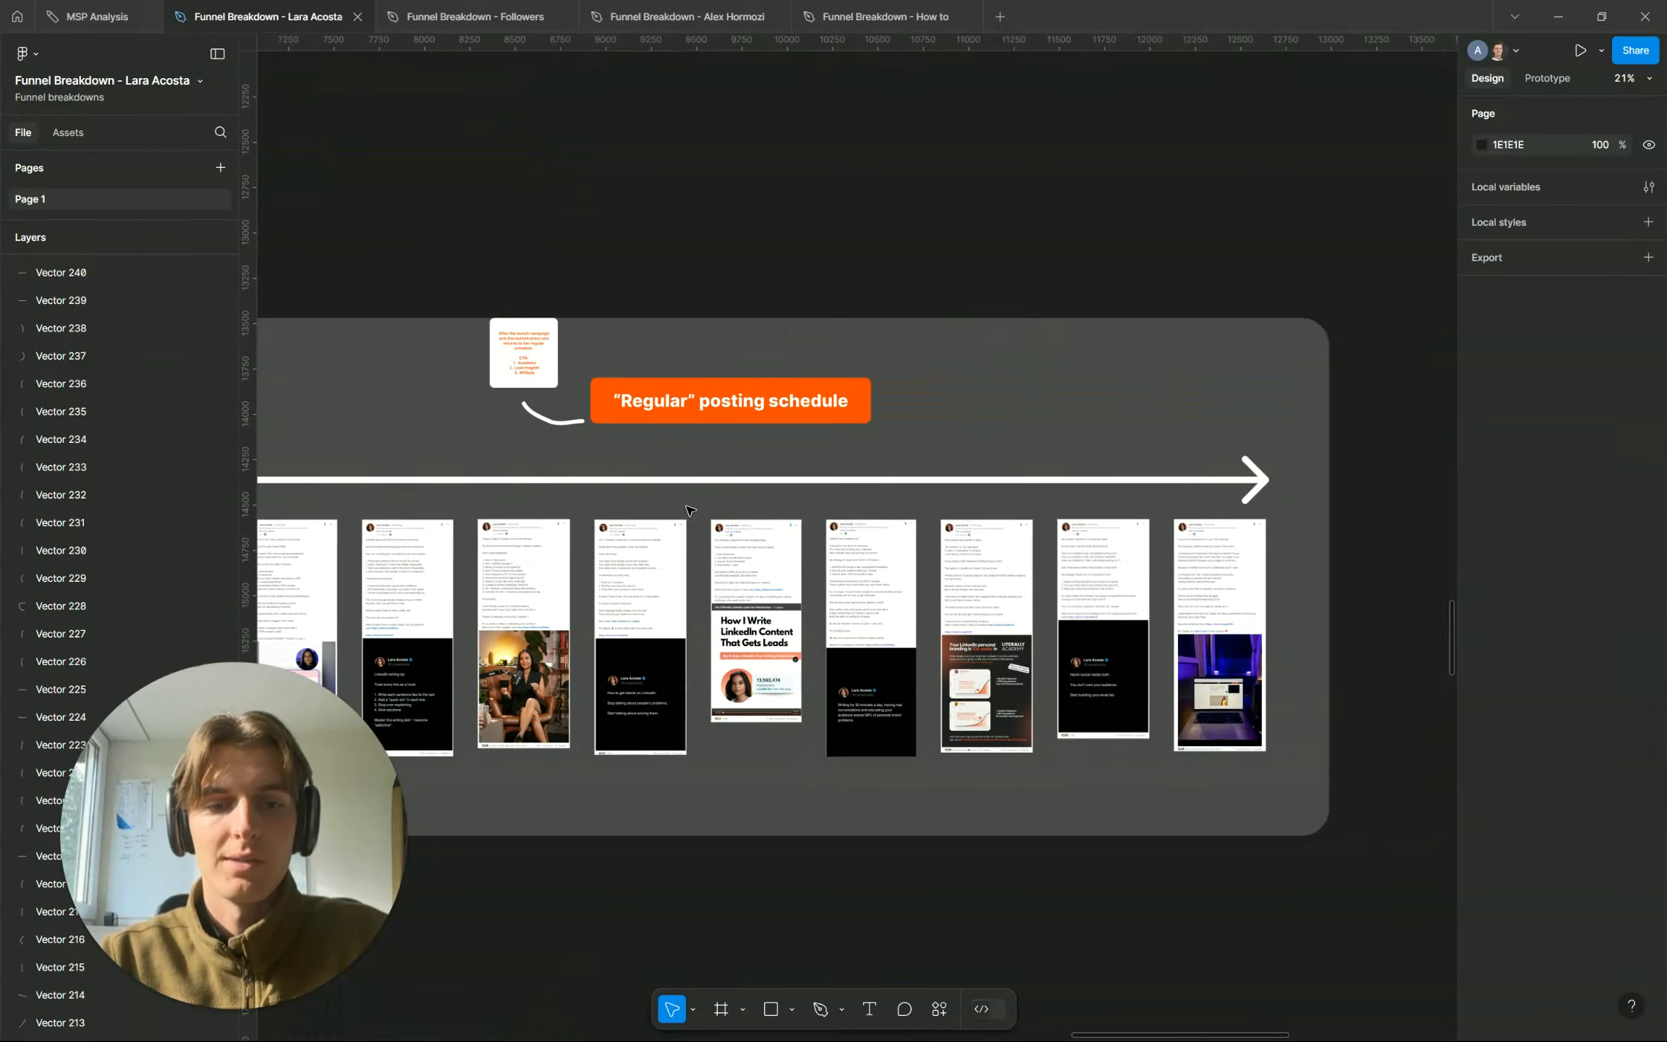
pyautogui.scroll(6, 689, 510)
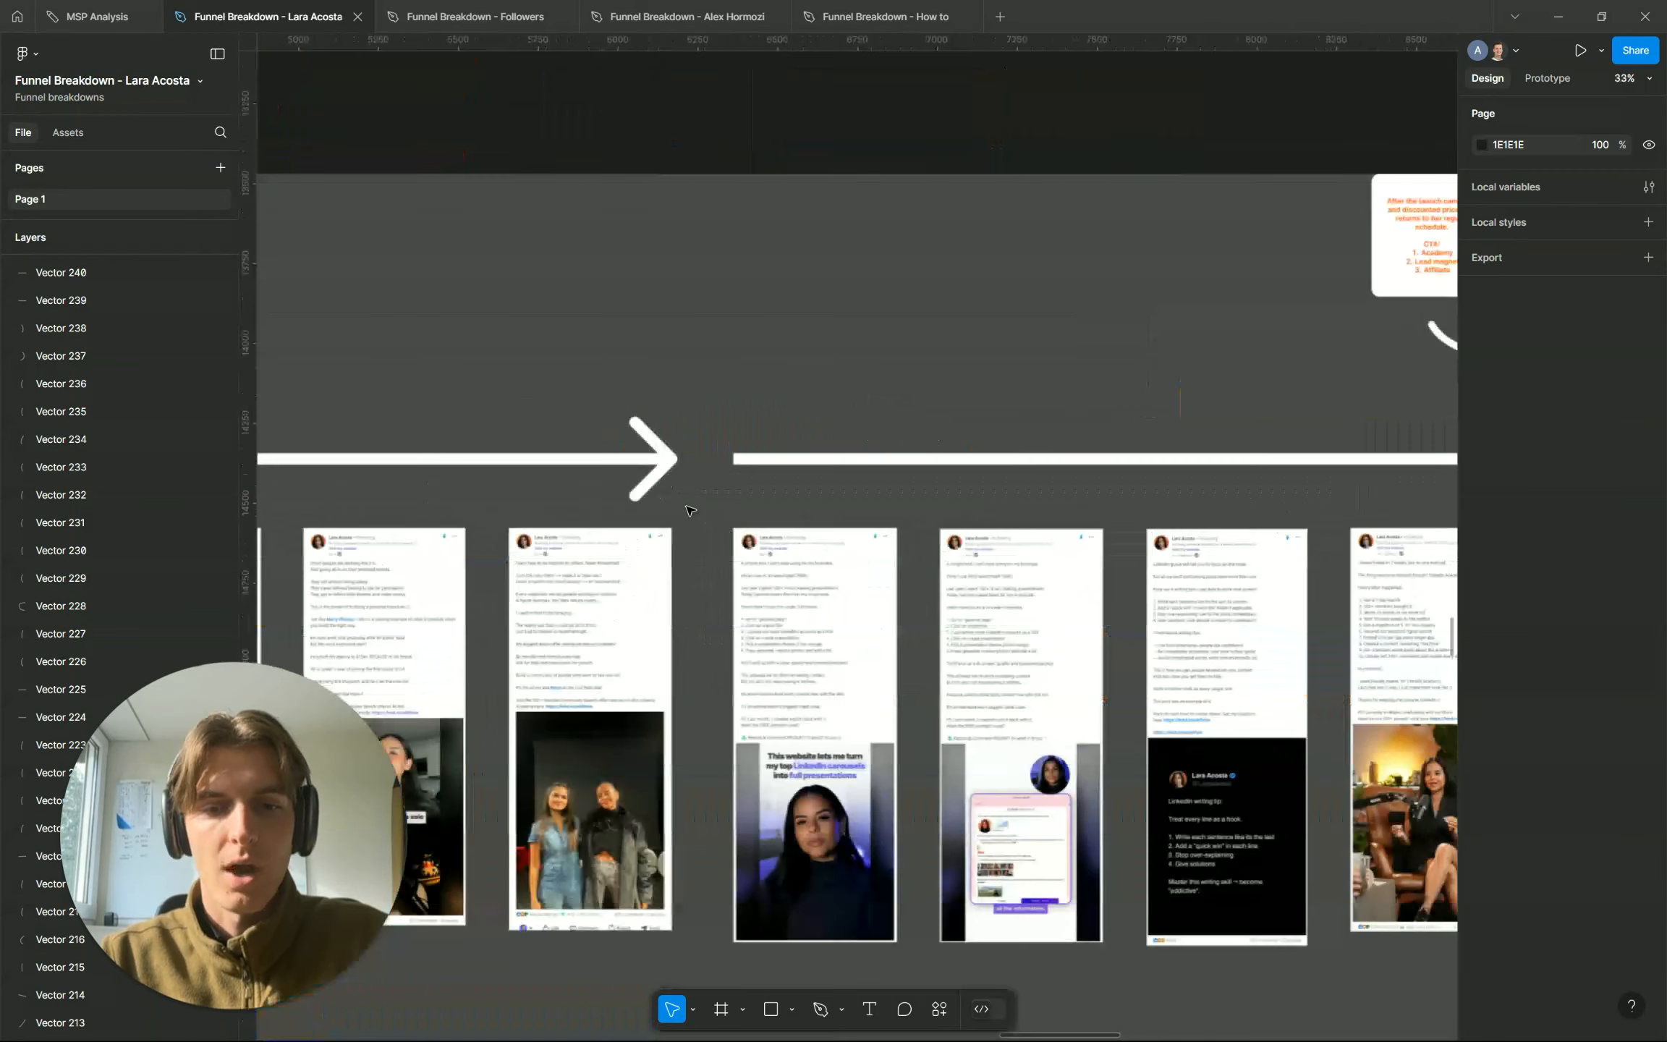
pyautogui.scroll(-5, 690, 510)
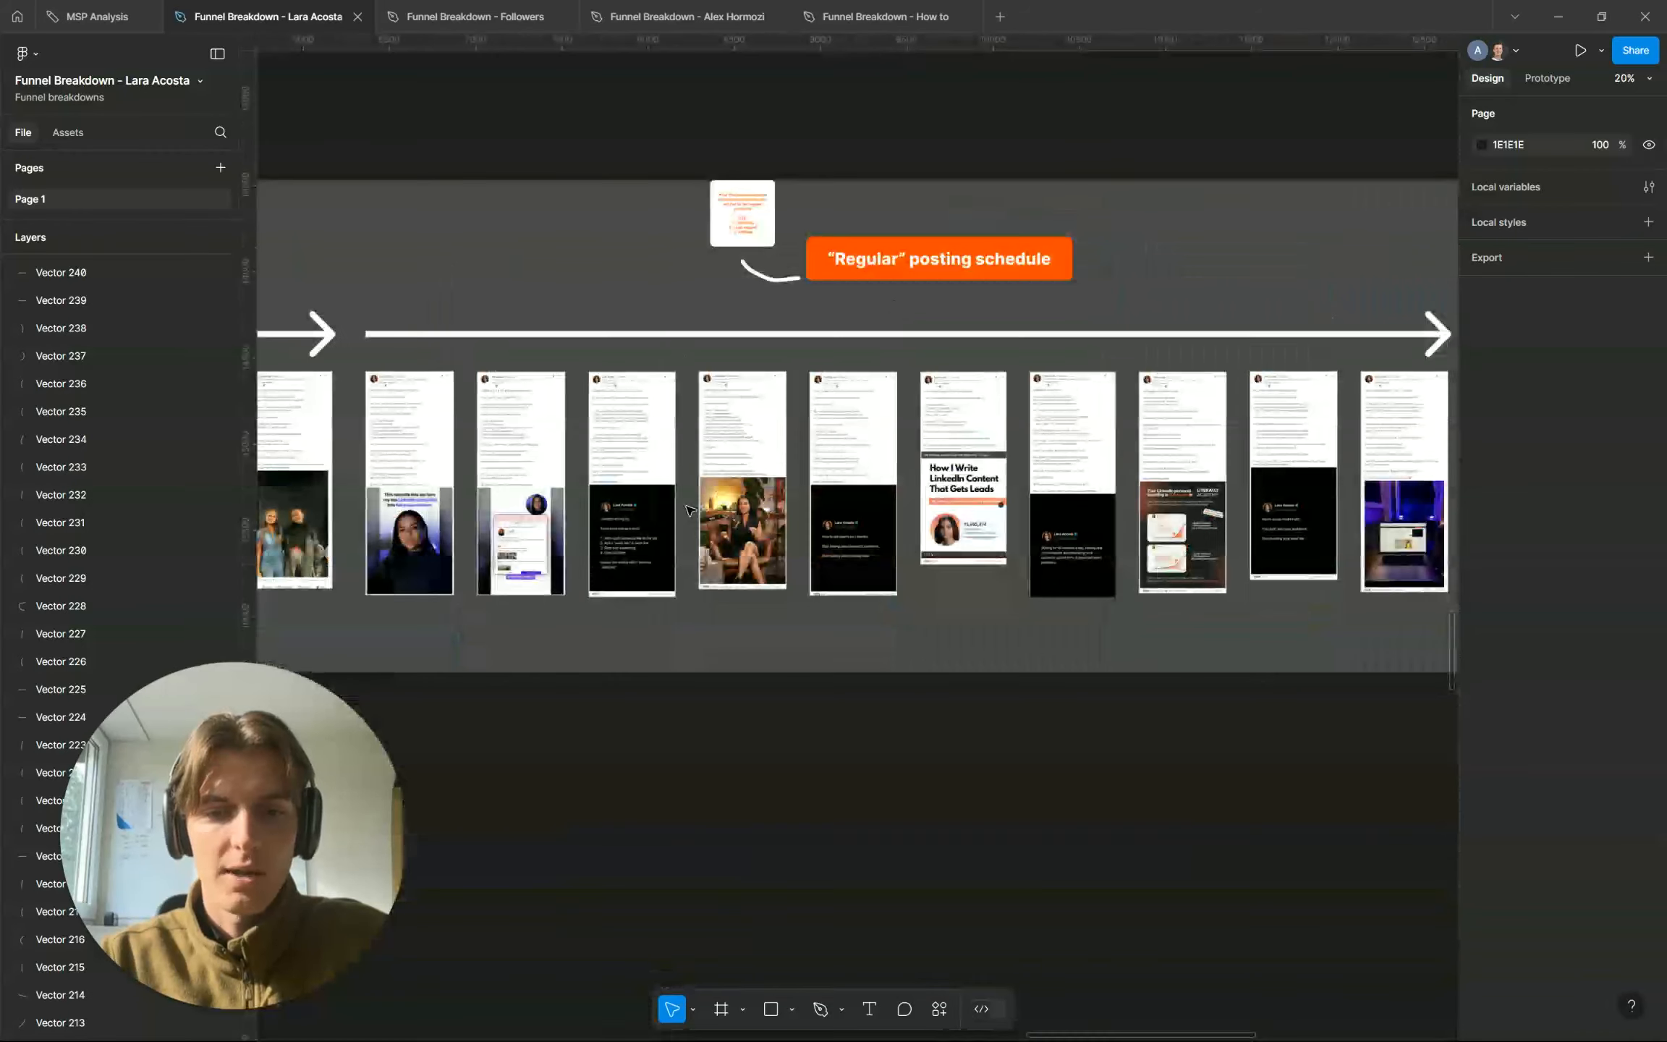
# Go back to the timeline's "Pre-launch waitlist" posts and follow them into the "Offer launch campaign" posts
pyautogui.hscroll(-15, 888, 493)
pyautogui.hscroll(-15, 889, 494)
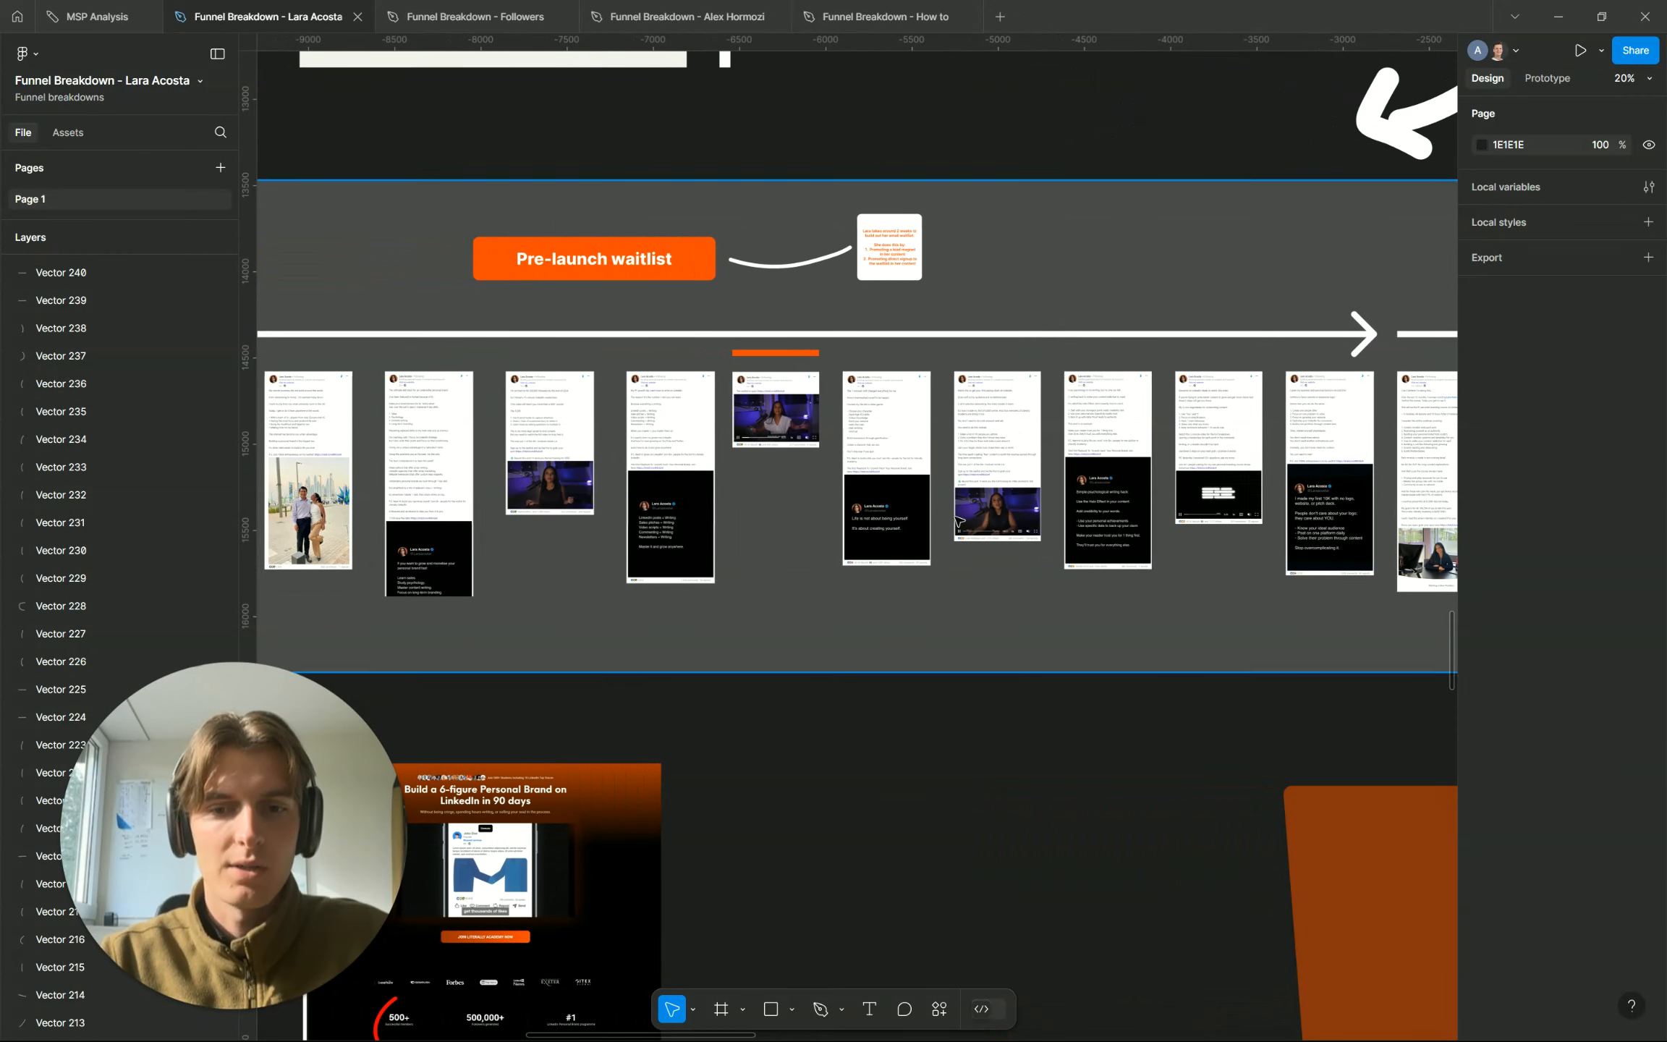
pyautogui.hscroll(5, 1145, 498)
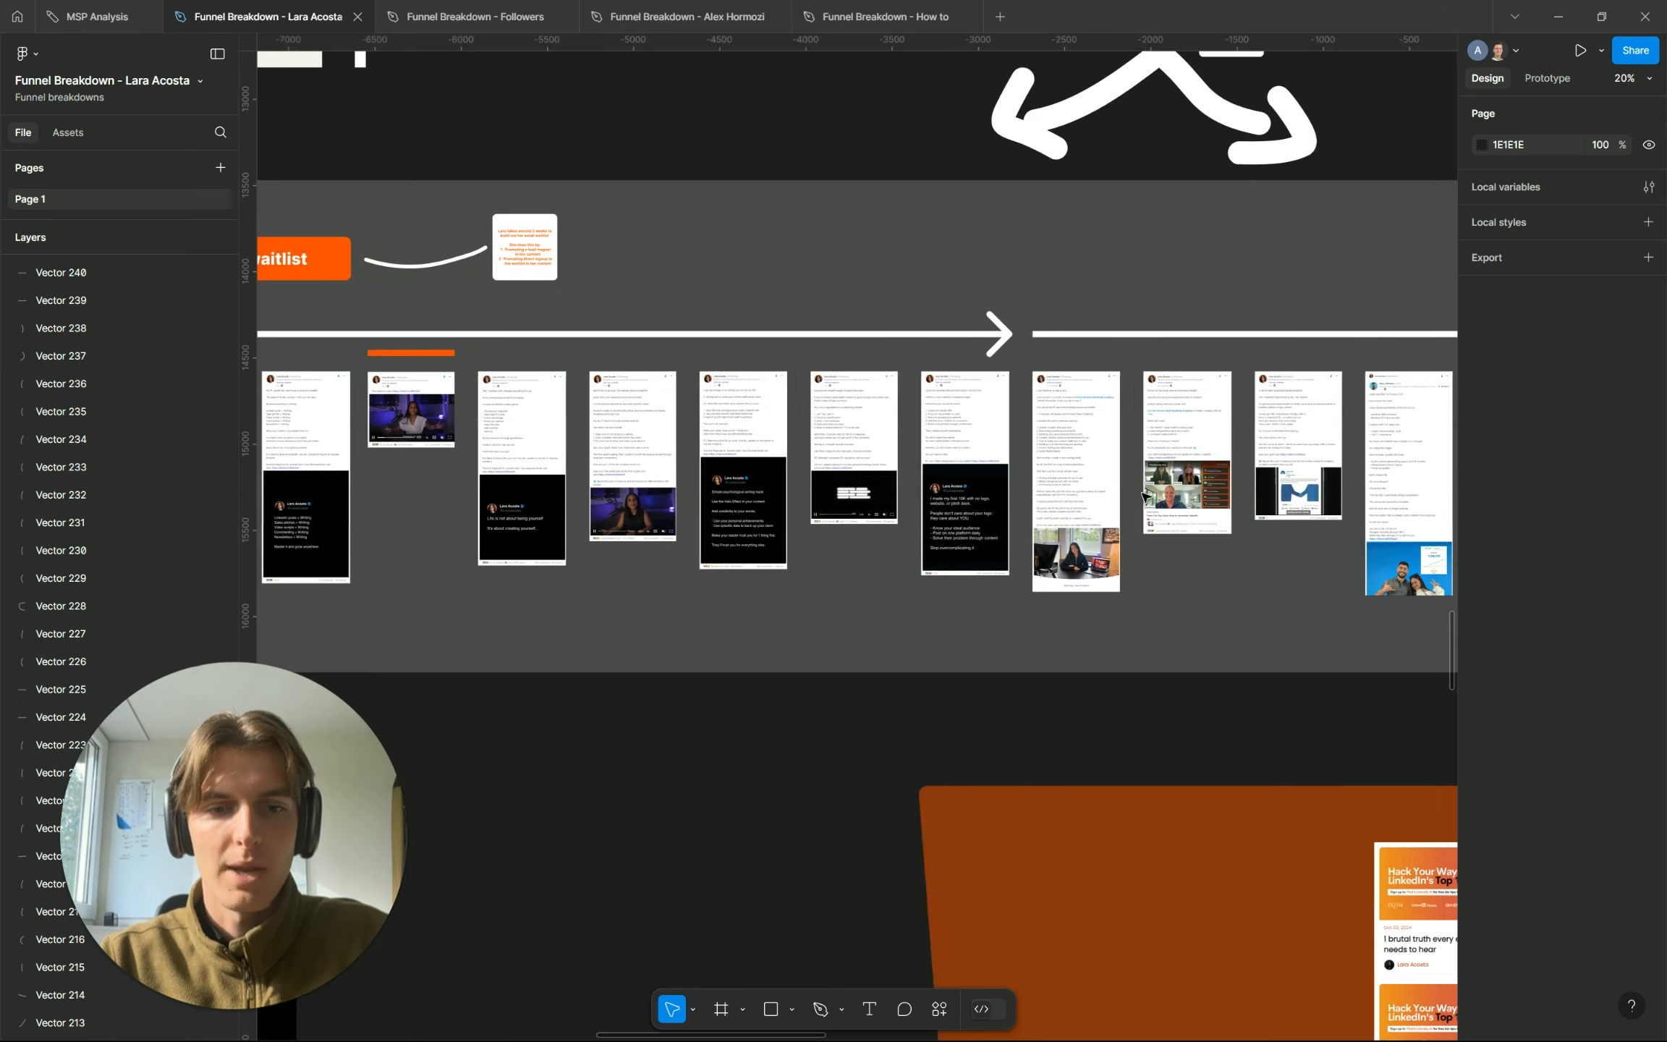
pyautogui.hscroll(9, 617, 542)
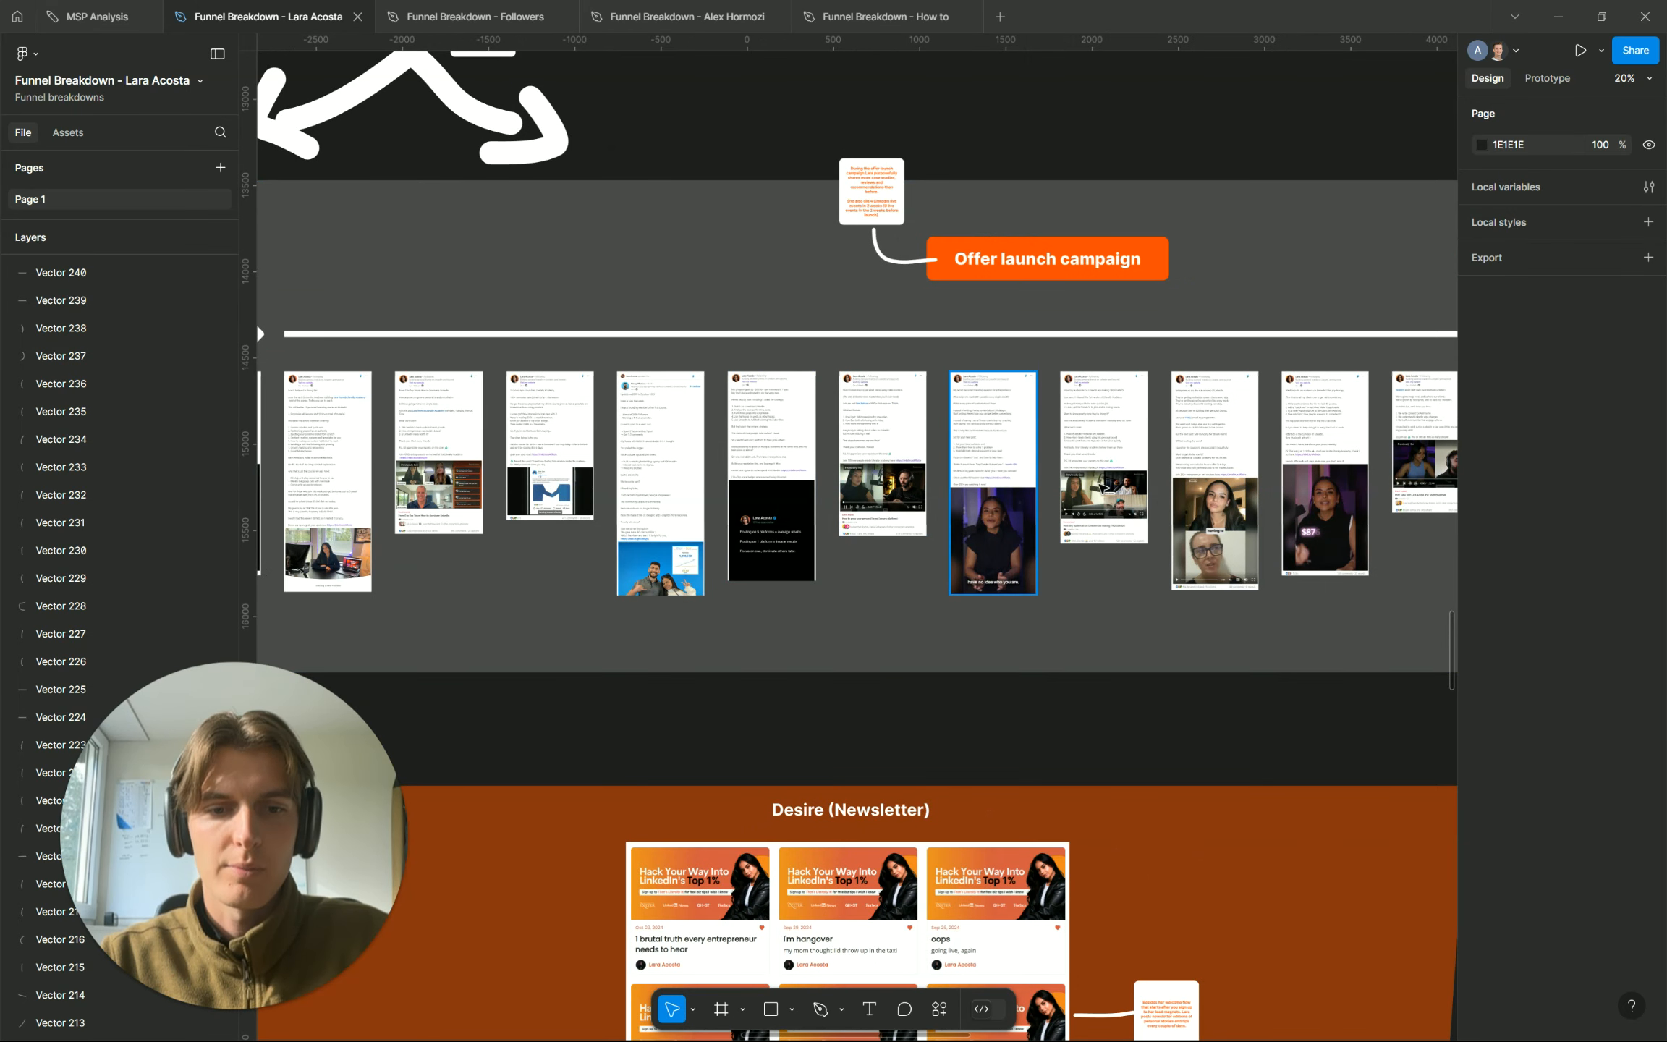
# Switch to the How to file and highlight process step 9, "Bring it together but keep the body"
pyautogui.scroll(-10, 1157, 504)
pyautogui.scroll(2, 1161, 504)
pyautogui.hscroll(4, 1161, 504)
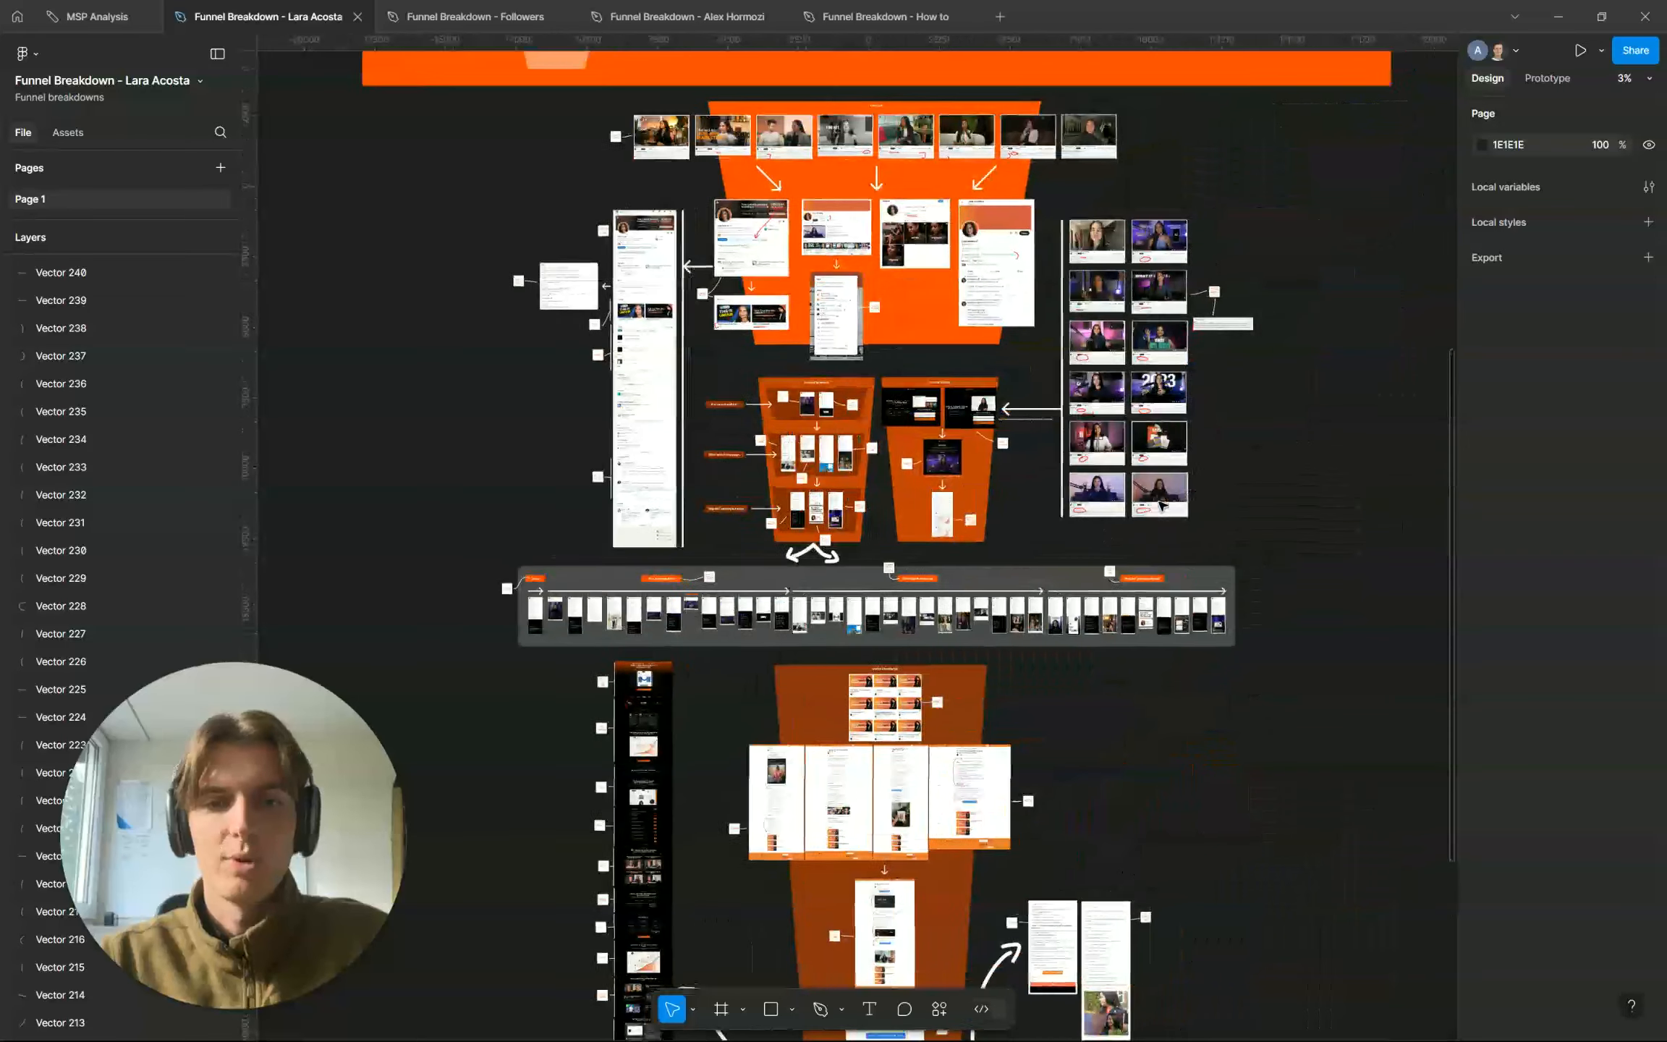
pyautogui.click(870, 18)
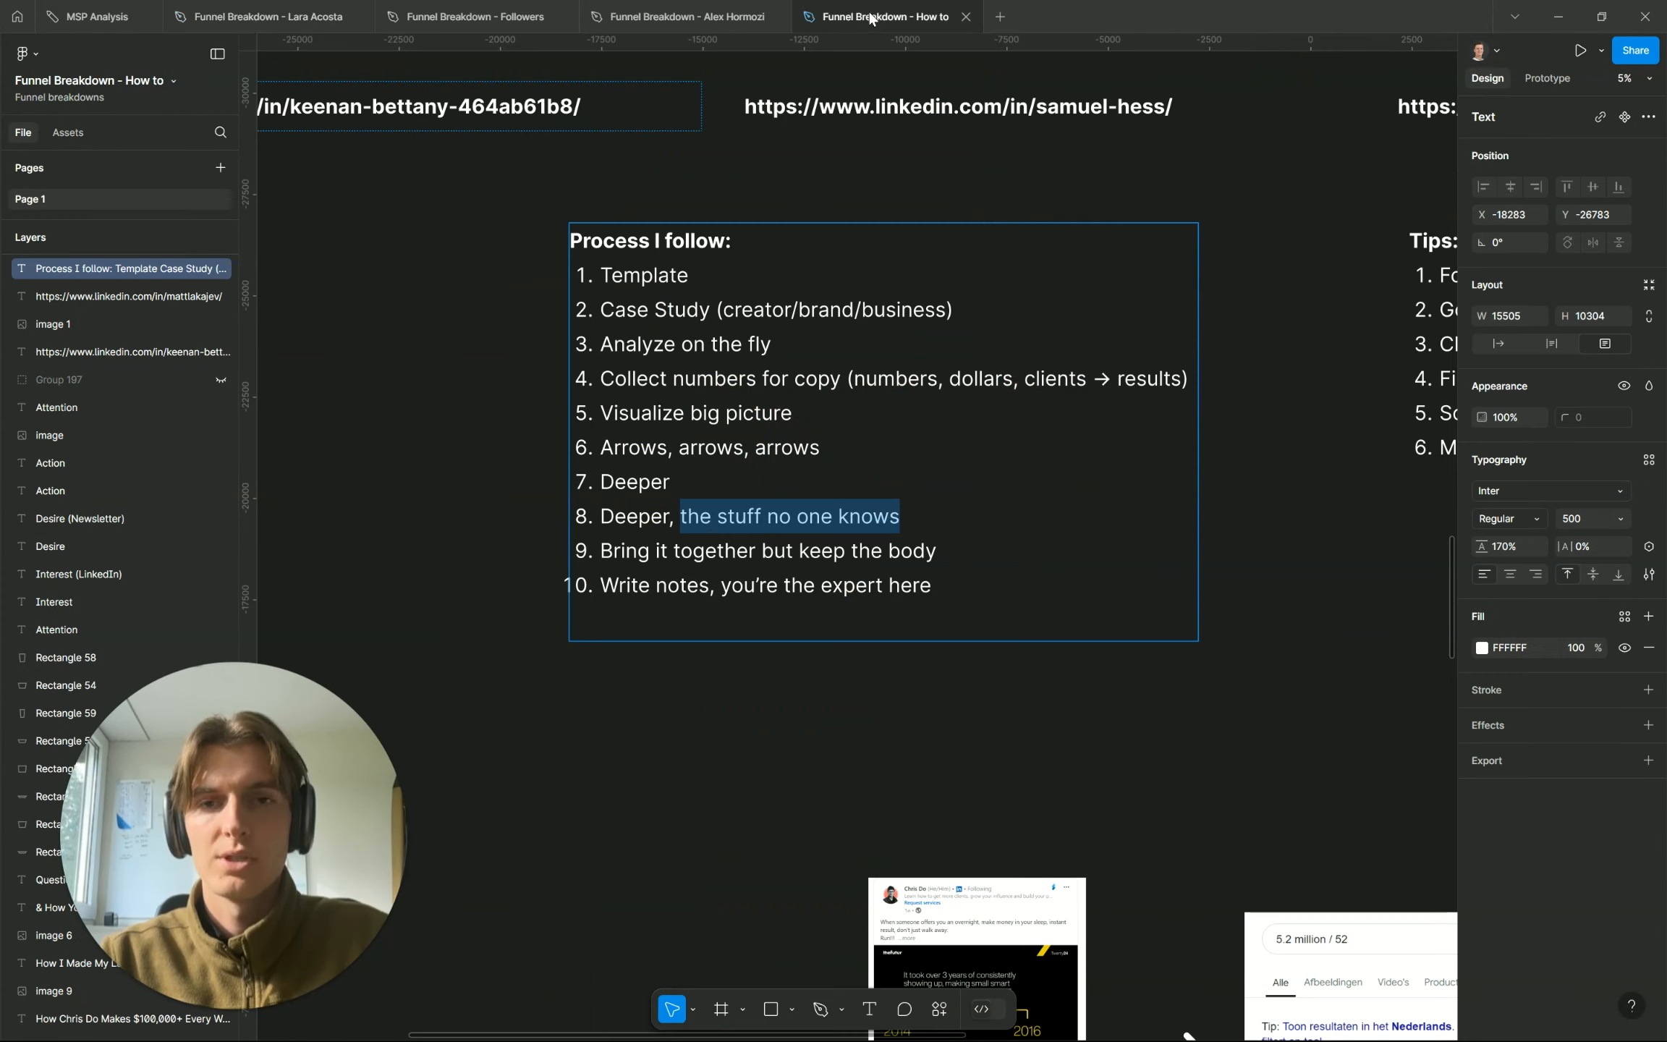
pyautogui.moveTo(856, 501); pyautogui.dragTo(857, 503)
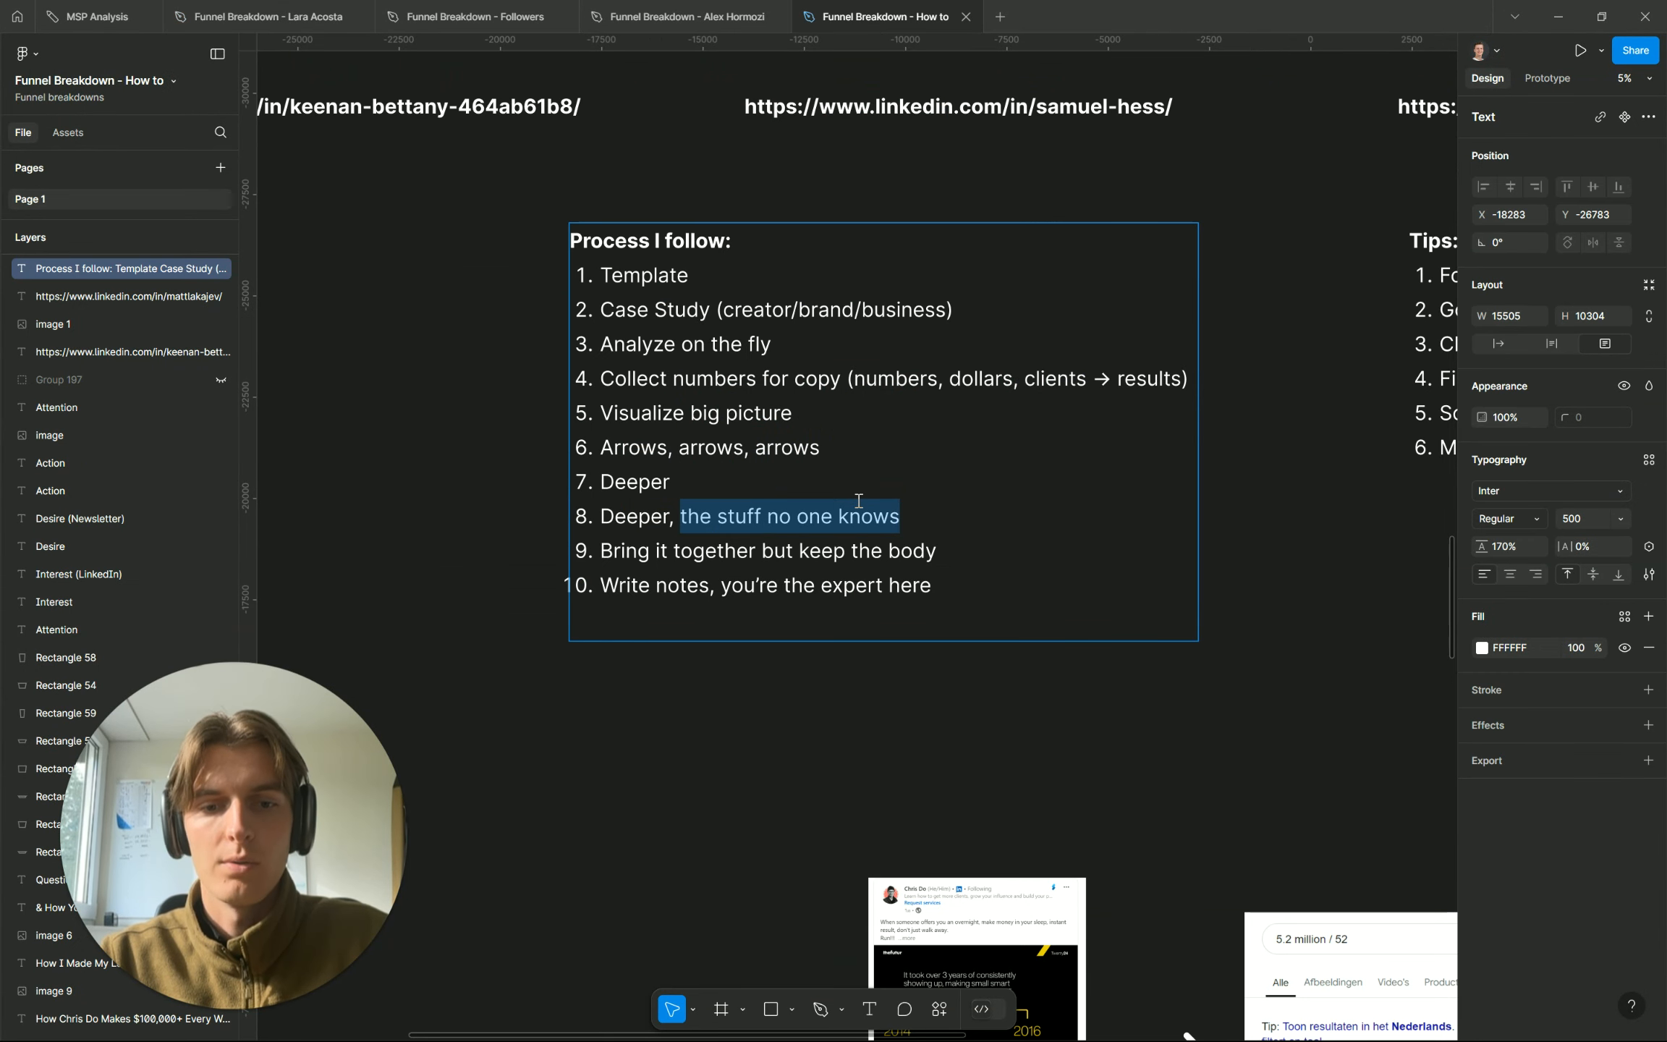
pyautogui.click(860, 509)
pyautogui.moveTo(623, 546); pyautogui.dragTo(877, 544)
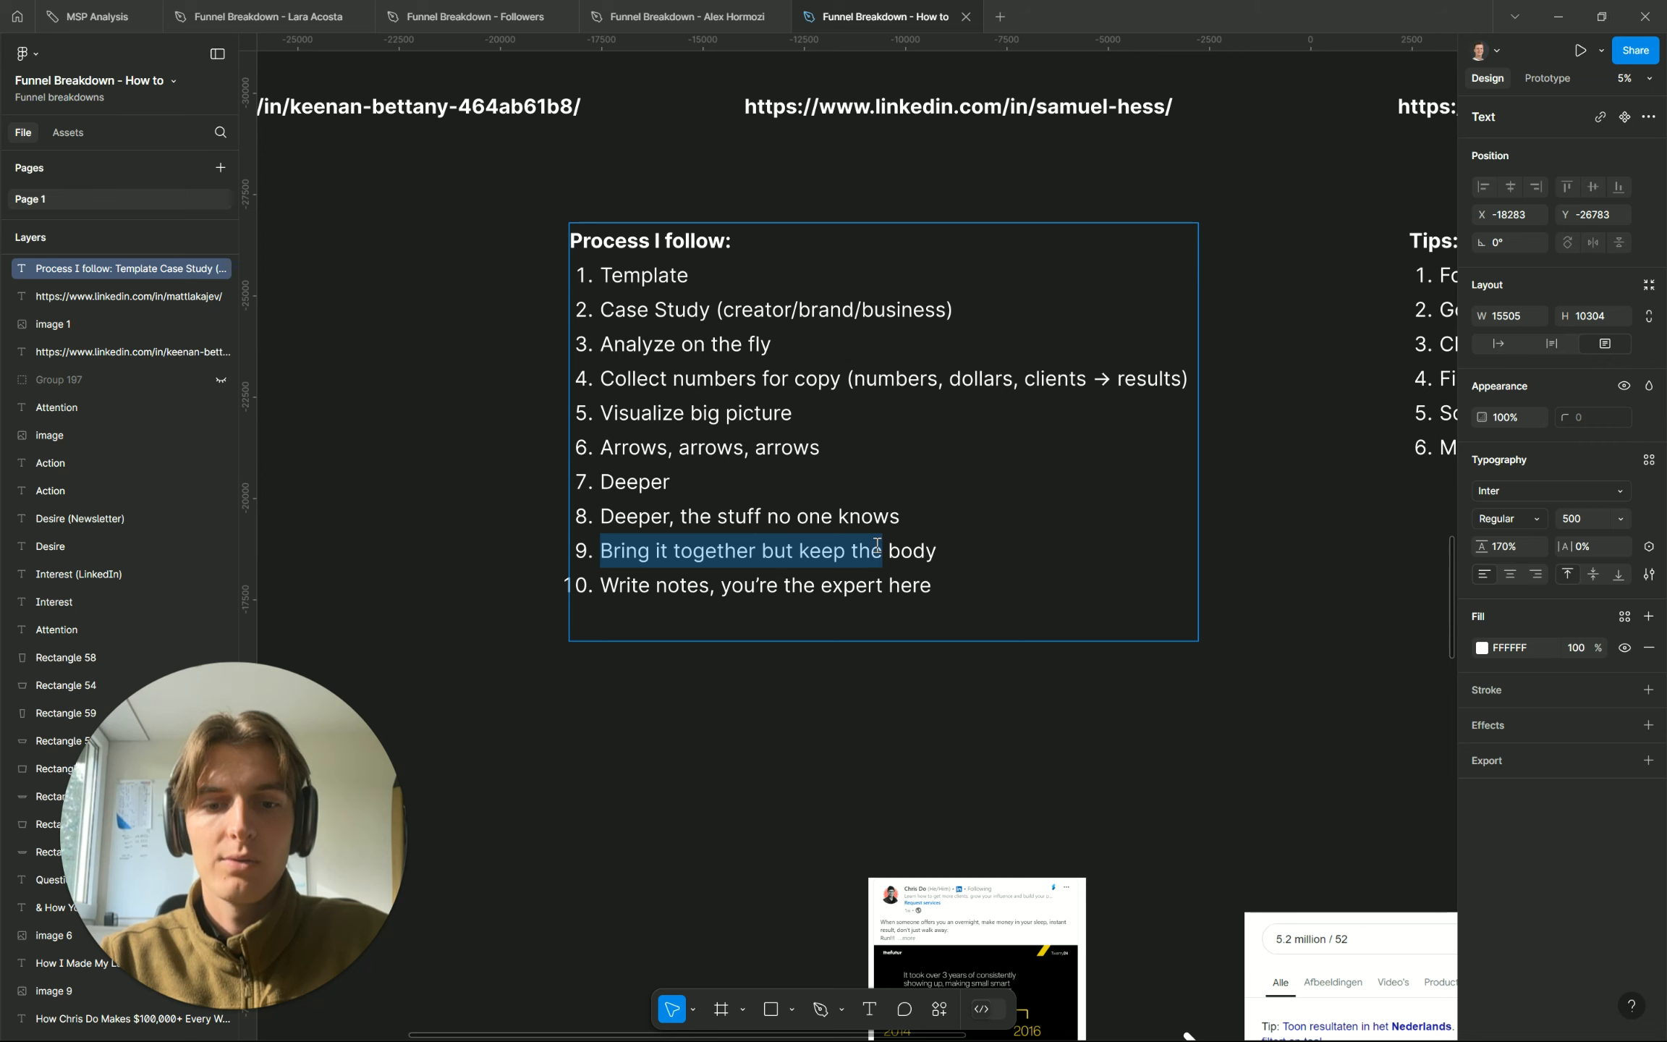
# Return to the Lara Acosta file and look over the whole funnel below the title banner, rechecking the process list once
pyautogui.click(290, 19)
pyautogui.scroll(-2, 625, 400)
pyautogui.scroll(-3, 625, 400)
pyautogui.scroll(5, 625, 400)
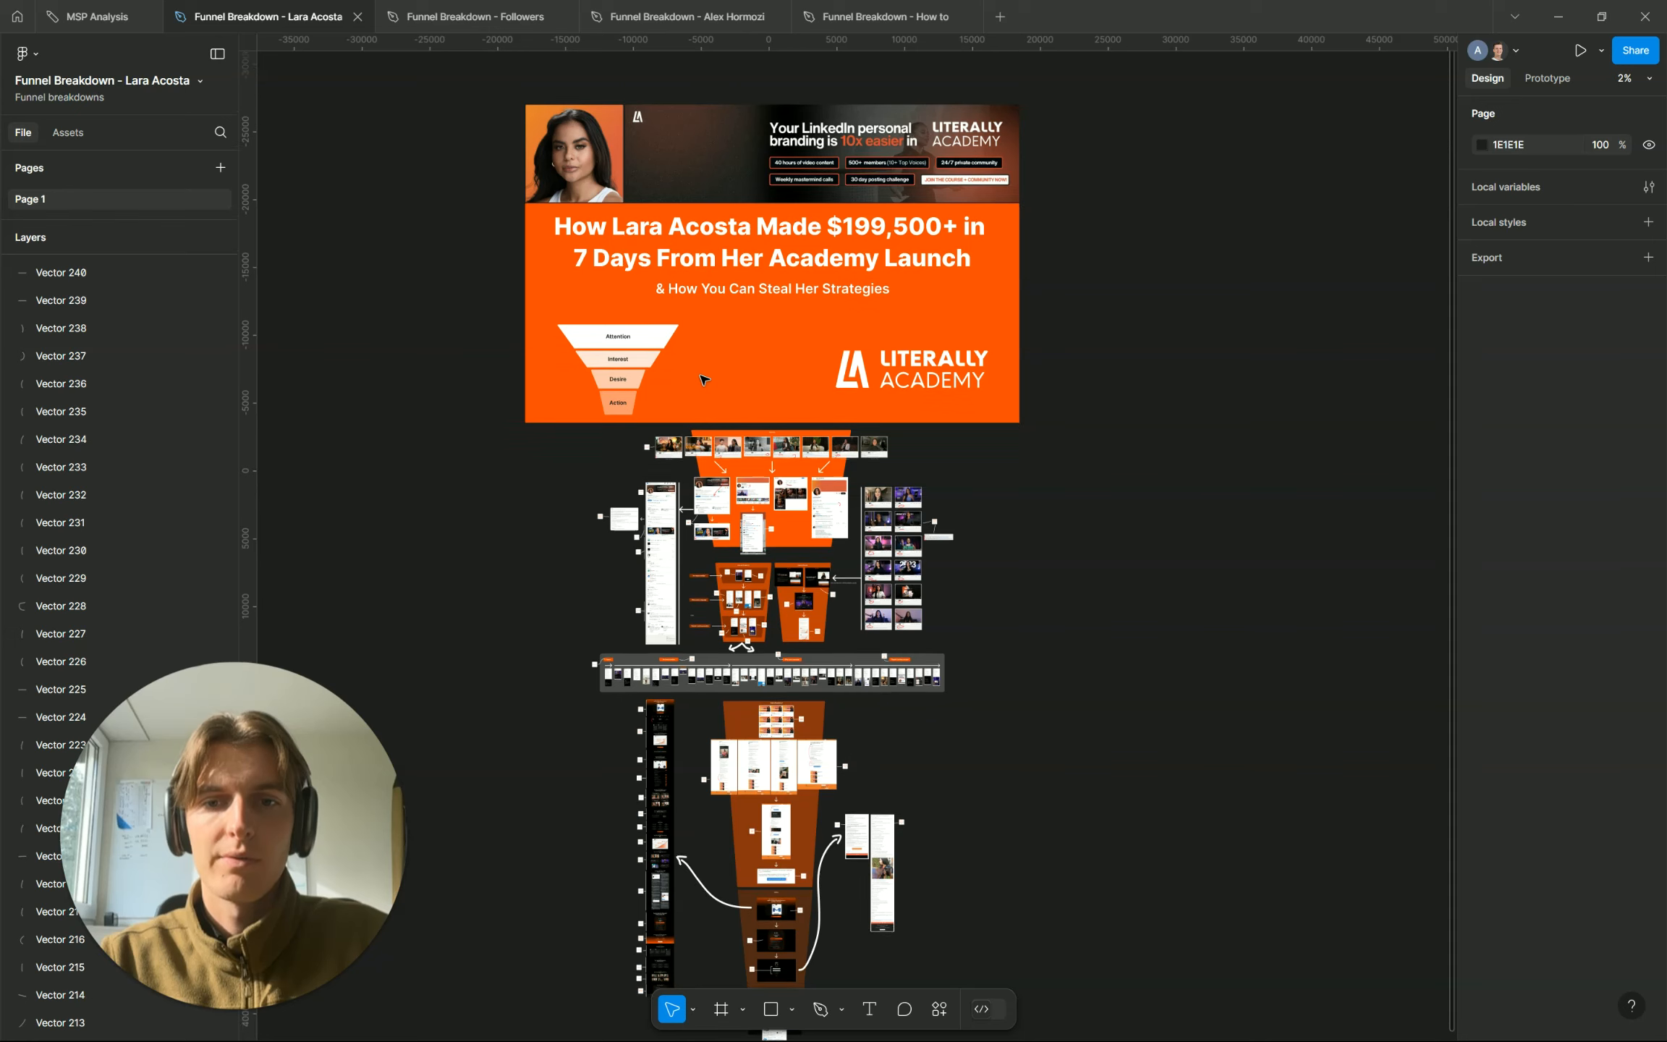
pyautogui.scroll(-2, 702, 378)
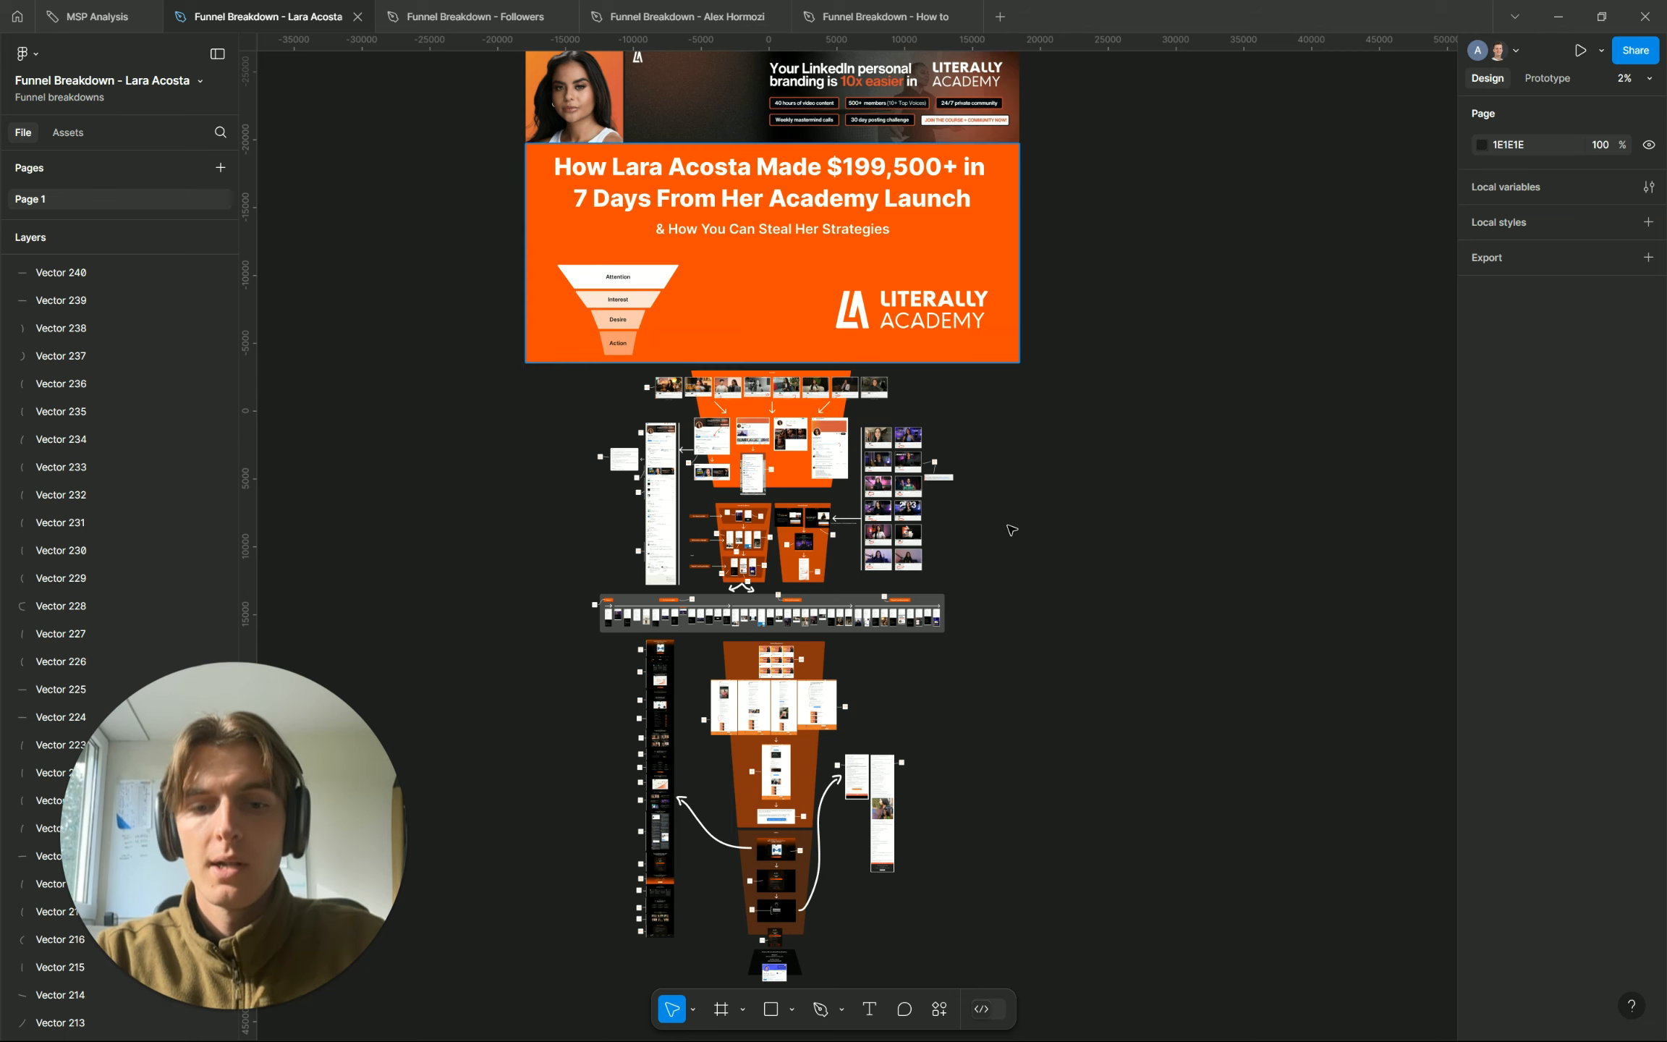
pyautogui.scroll(-1, 1010, 654)
pyautogui.scroll(1, 1011, 653)
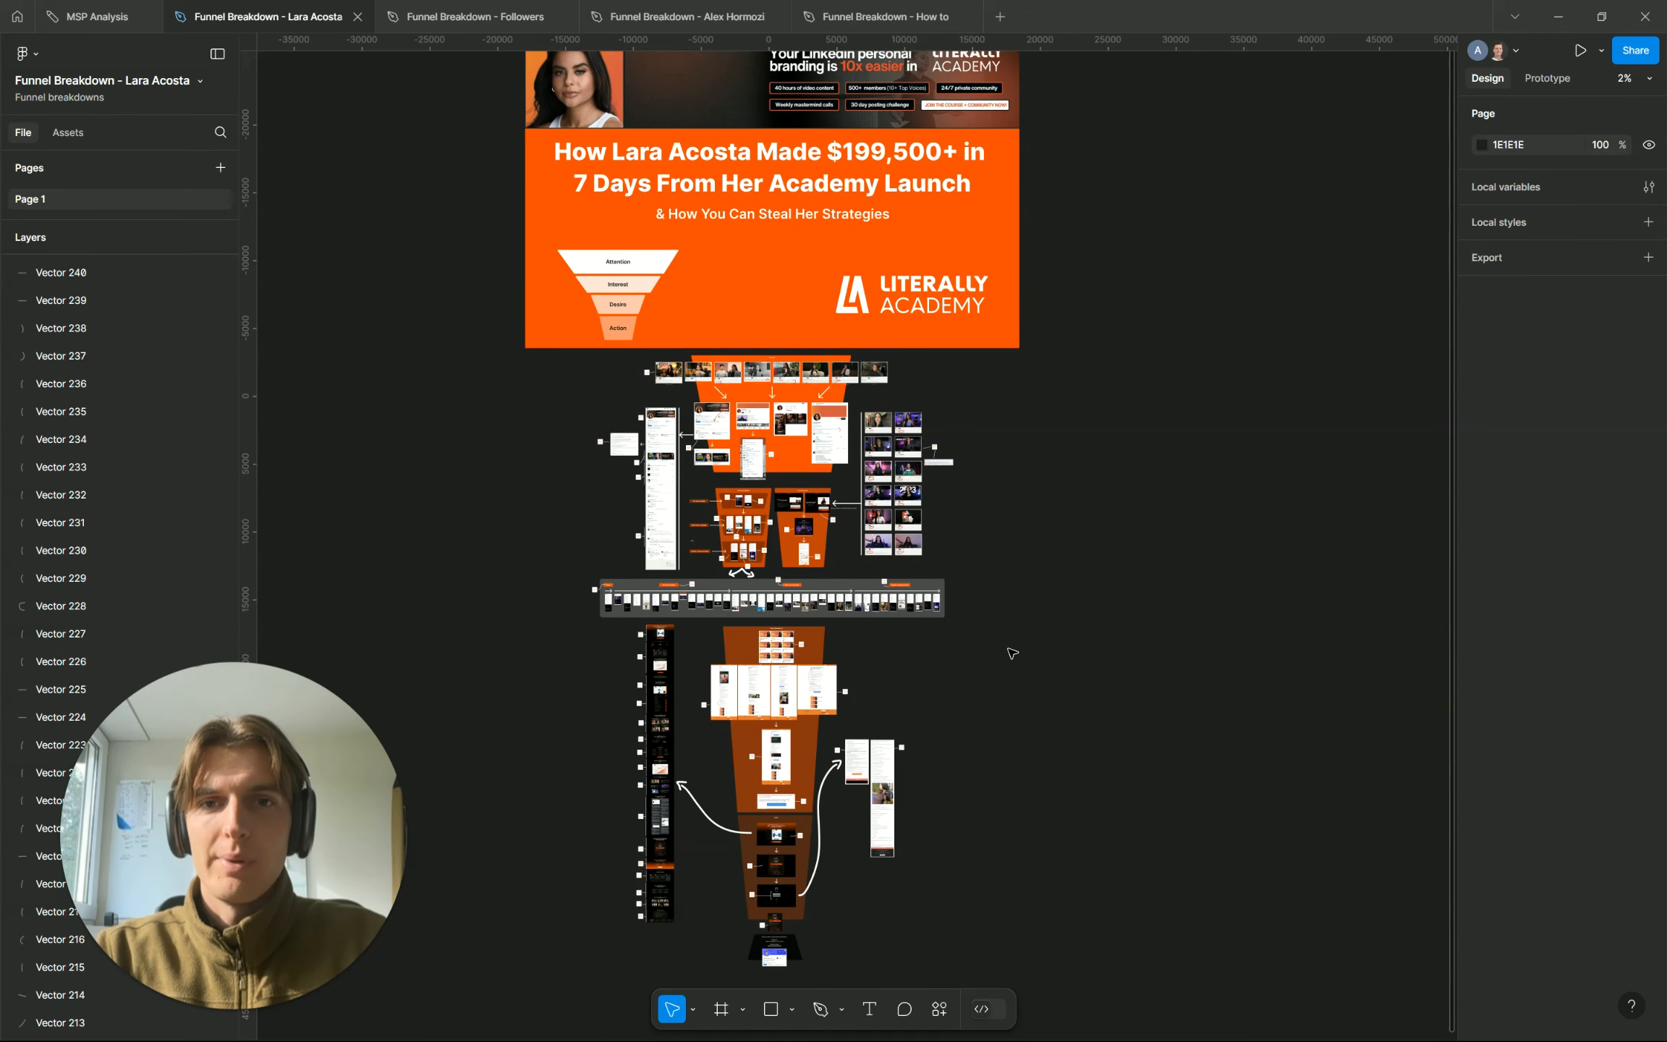
pyautogui.click(844, 9)
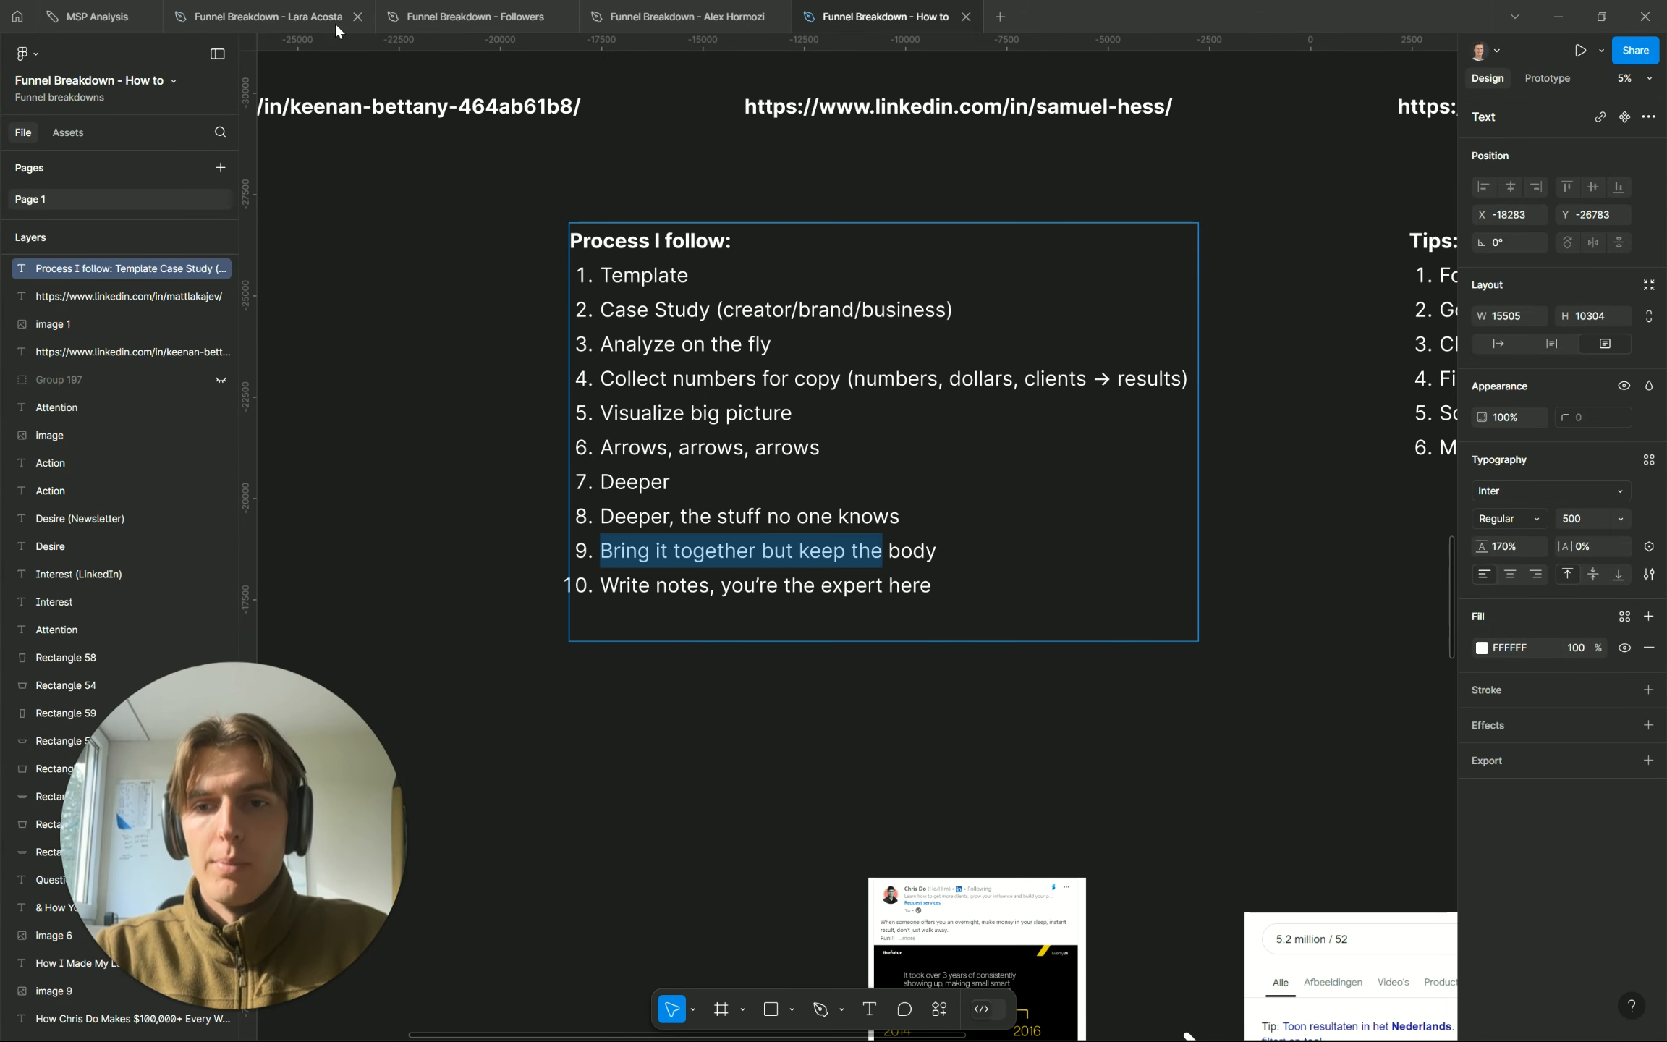
pyautogui.click(268, 16)
pyautogui.scroll(-3, 799, 380)
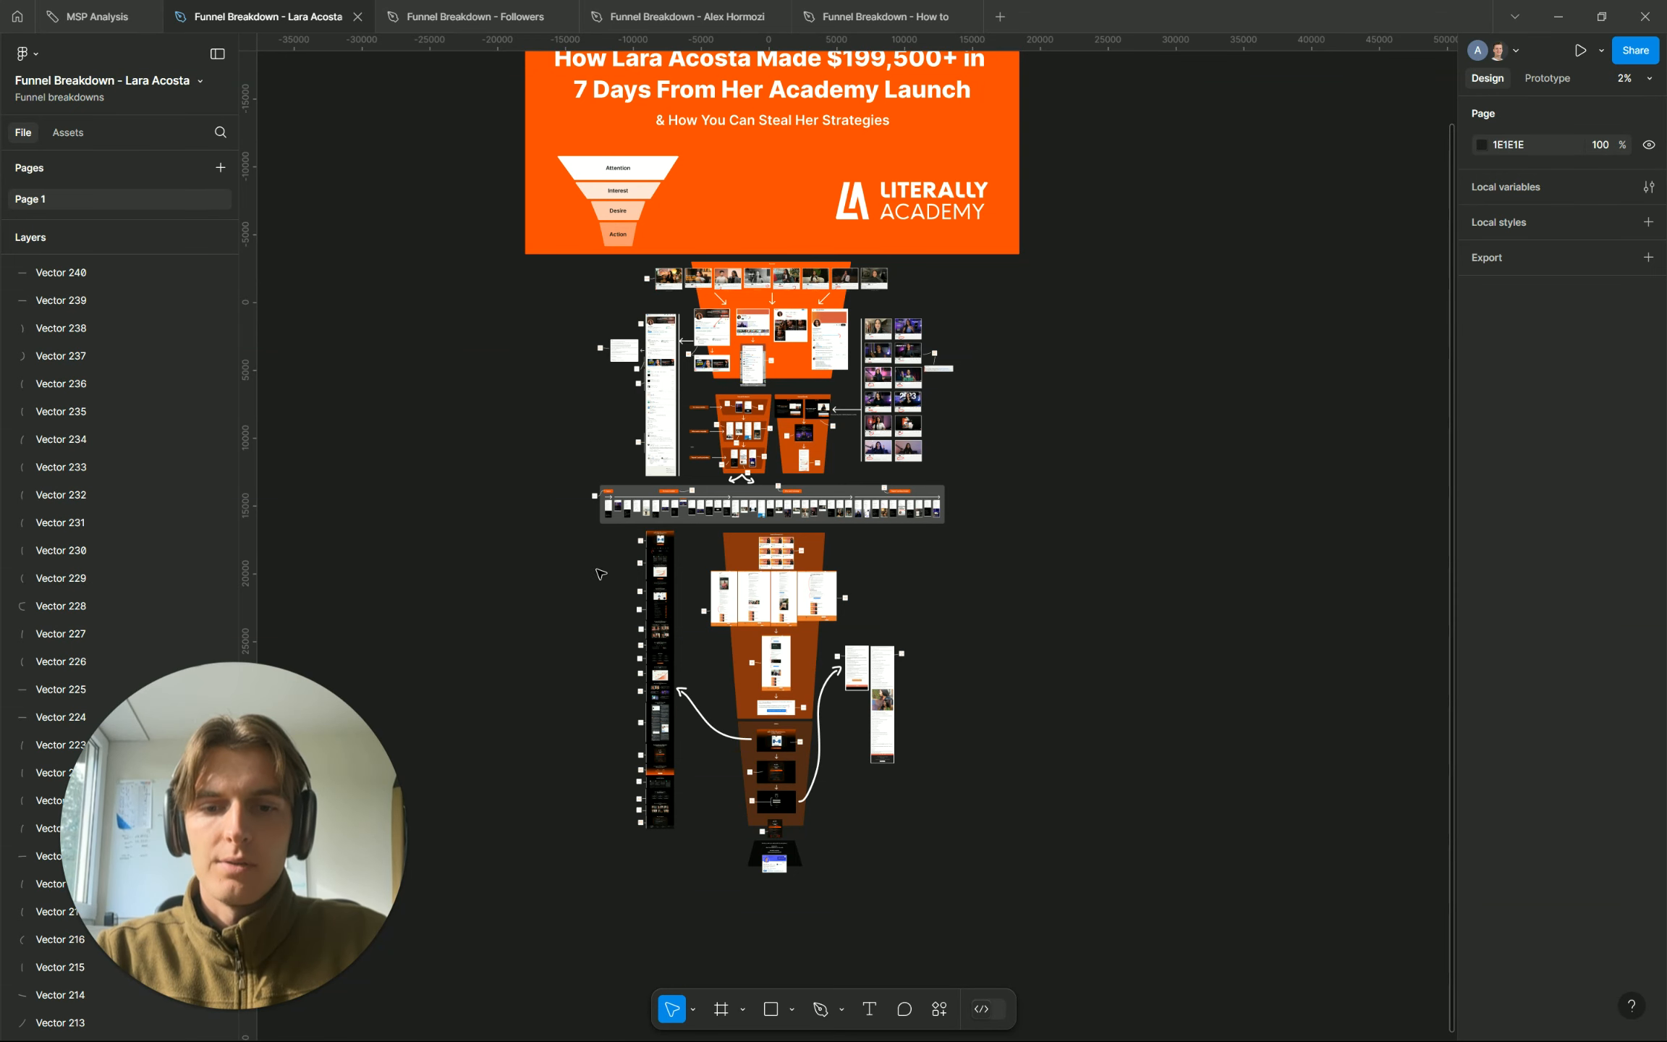
# Select the long black page column beside the Desire section with its notes and try moving it far away from the funnel
pyautogui.moveTo(613, 544); pyautogui.dragTo(670, 895)
pyautogui.scroll(10, 643, 700)
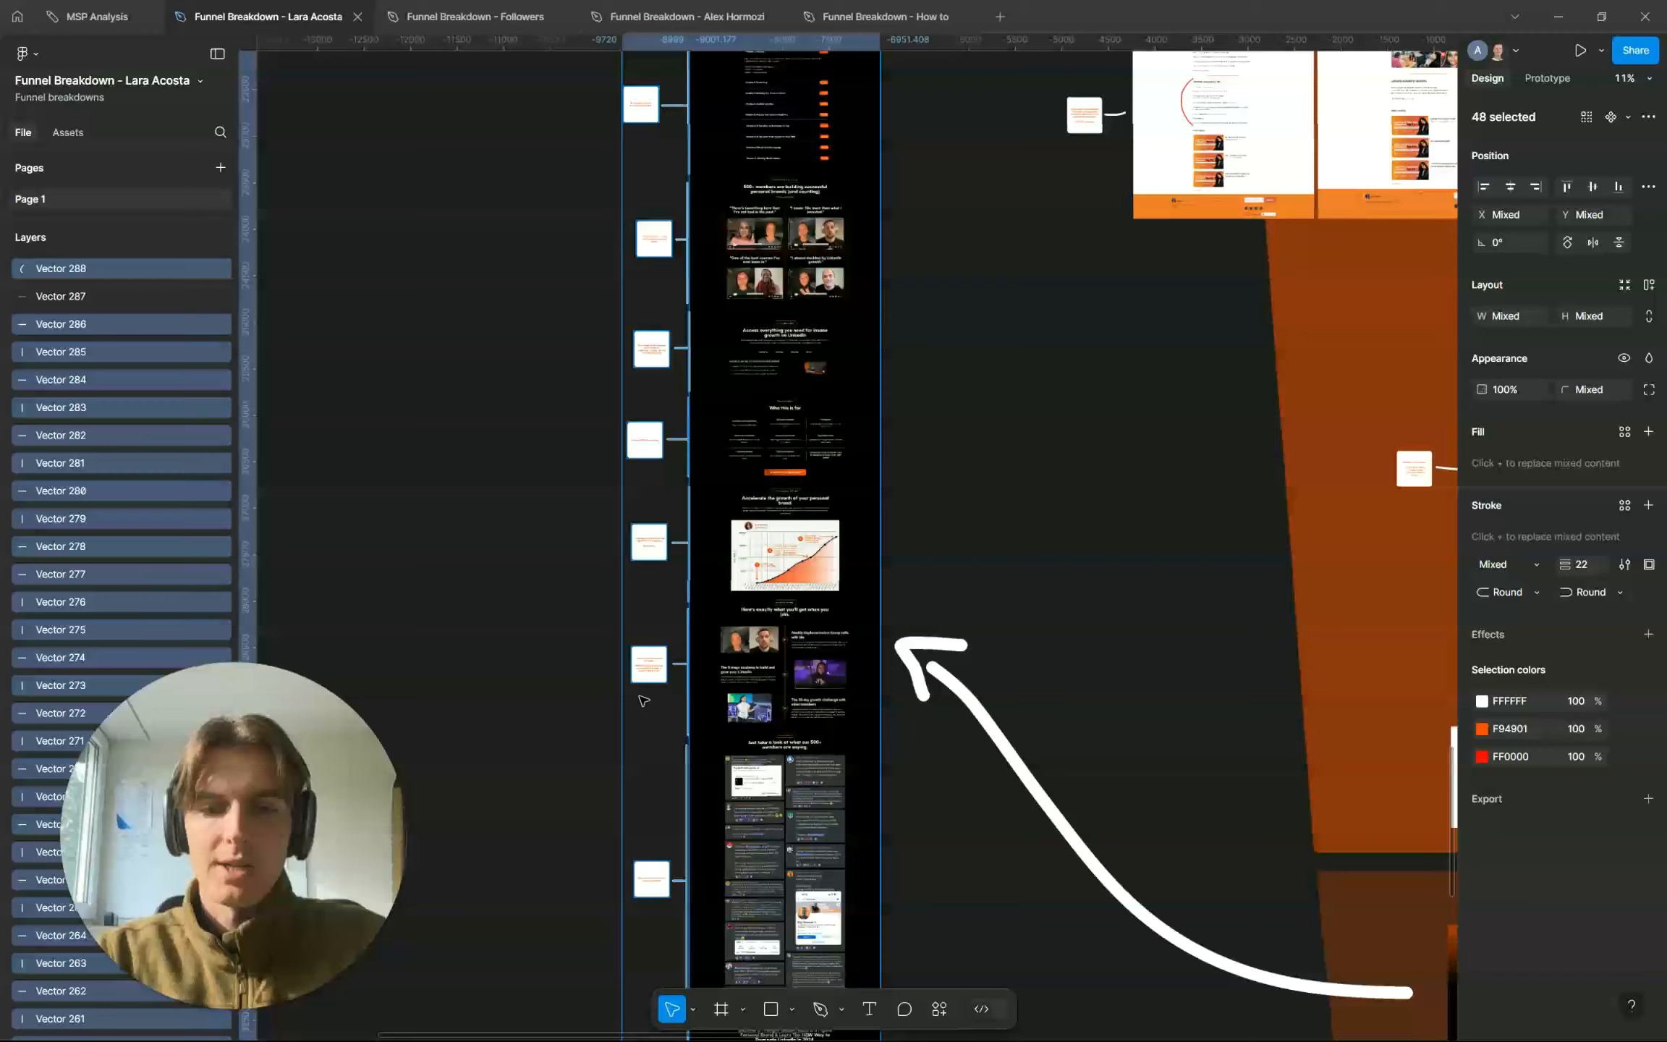
pyautogui.scroll(10, 643, 700)
pyautogui.scroll(-10, 643, 700)
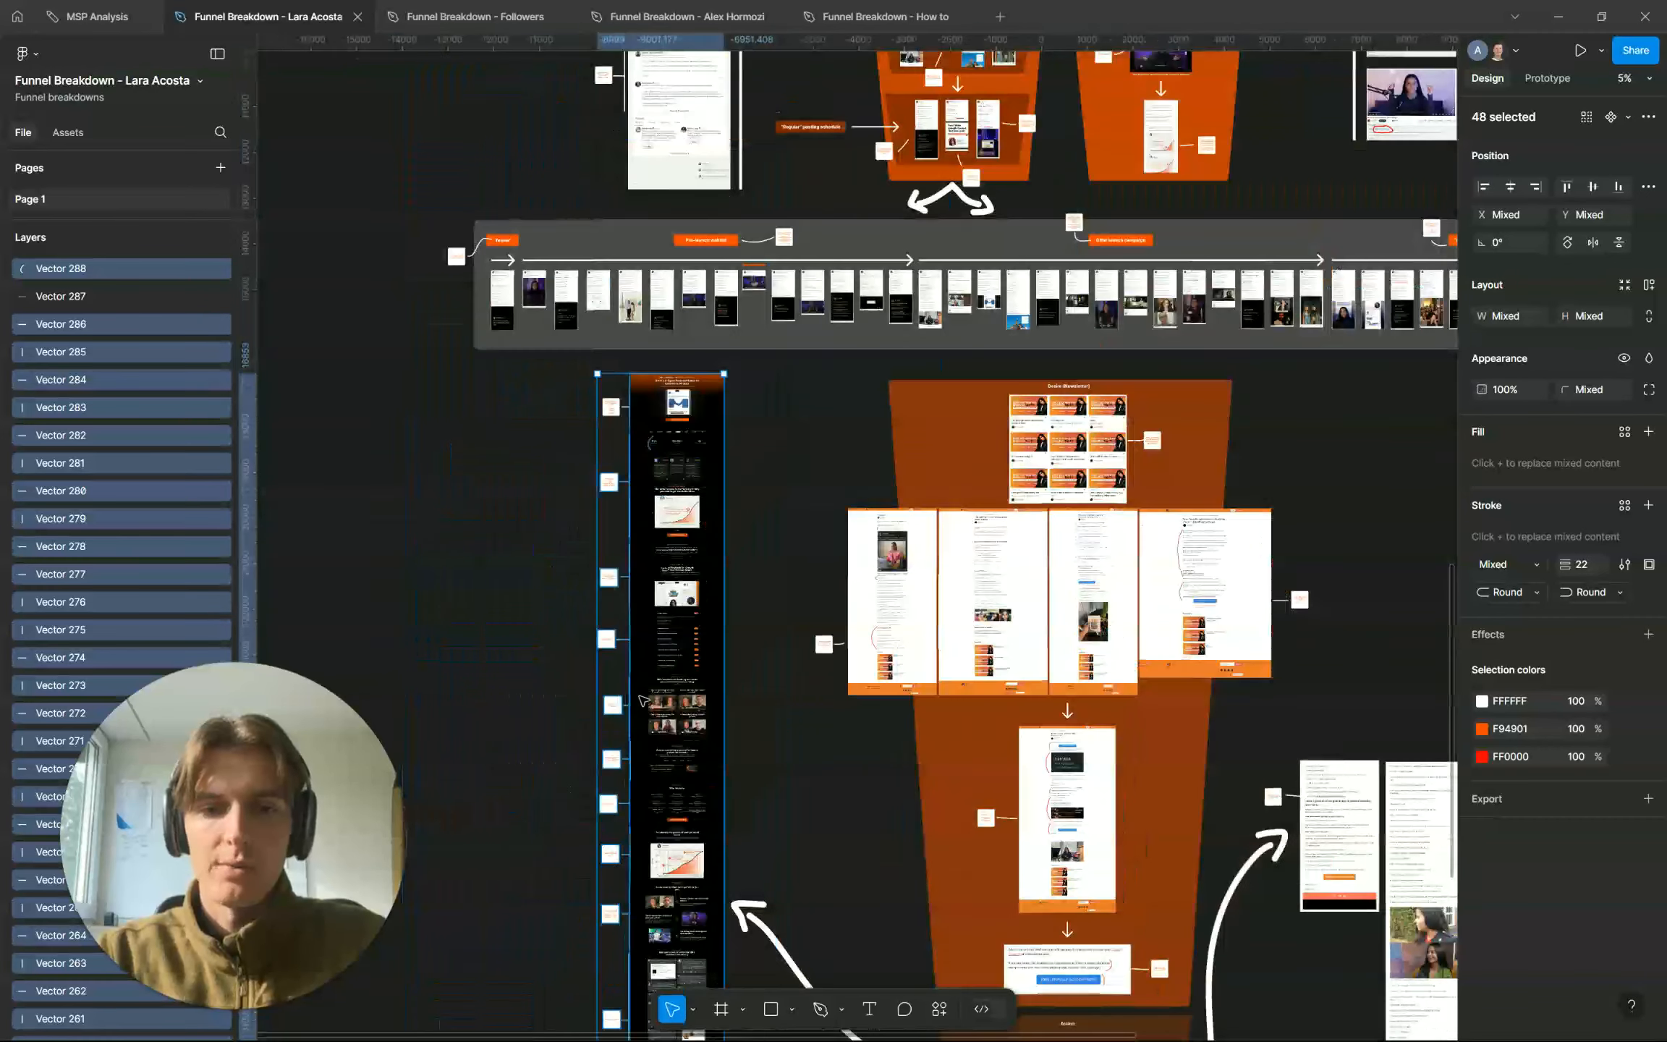
pyautogui.scroll(-3, 641, 700)
pyautogui.scroll(-5, 641, 700)
pyautogui.scroll(4, 640, 705)
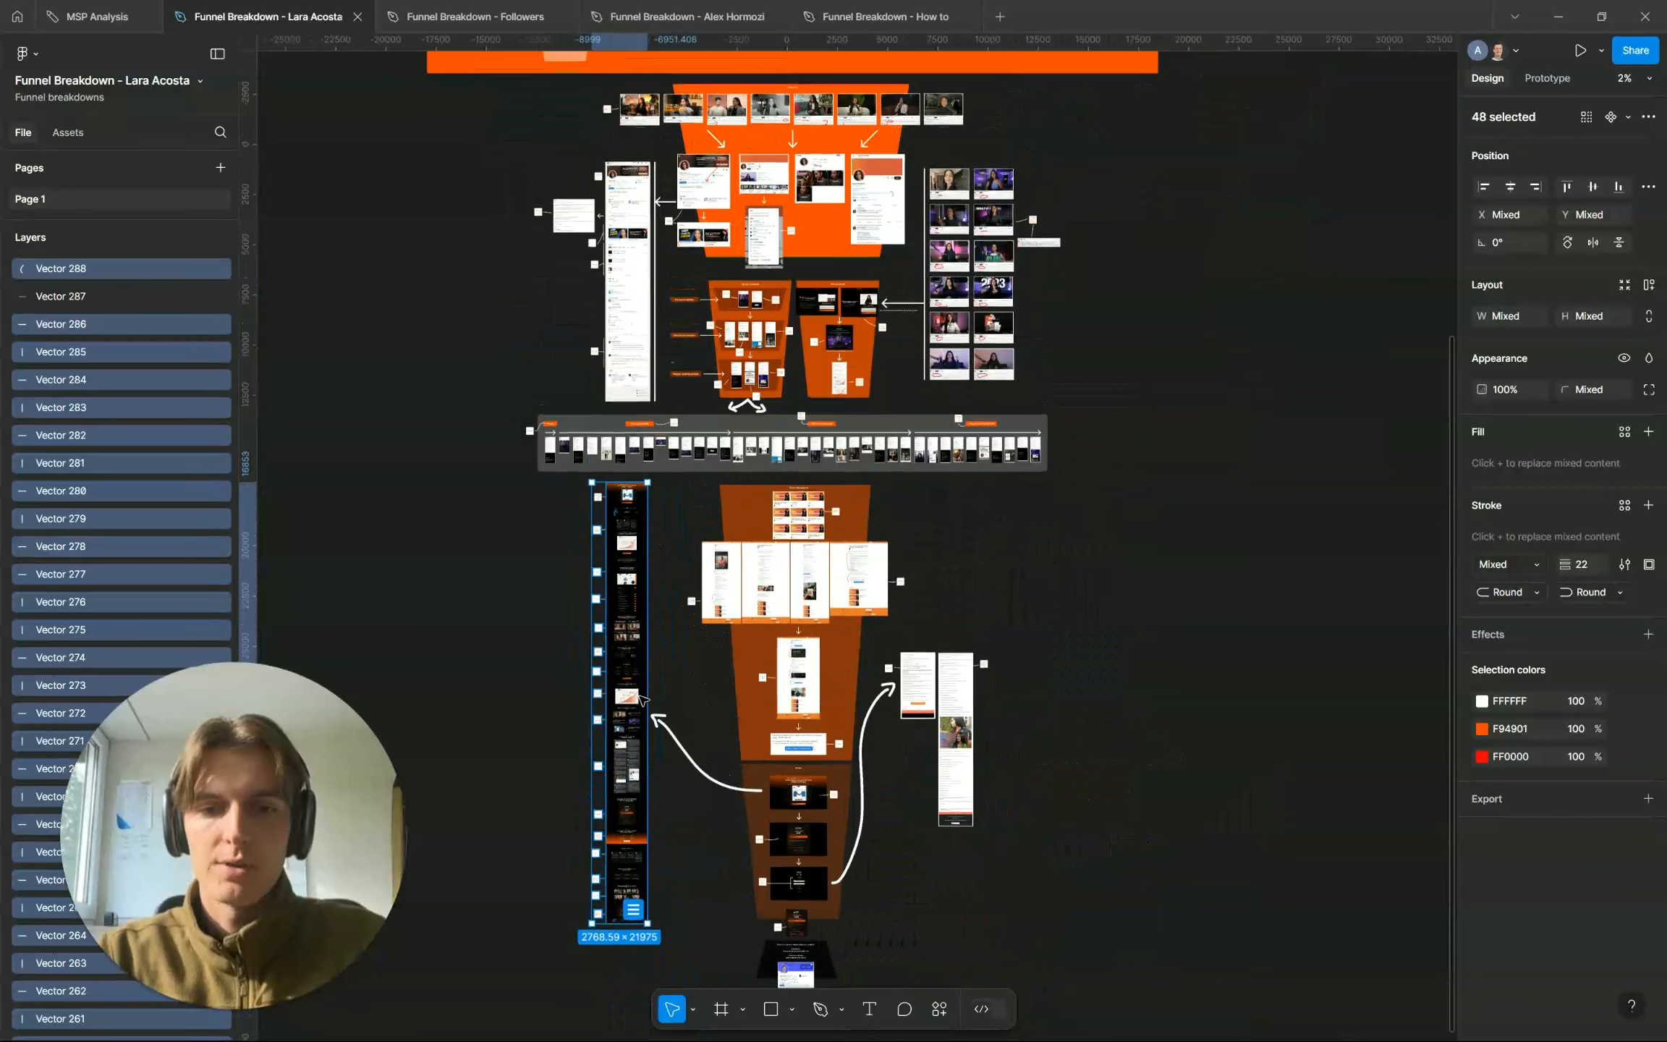
pyautogui.moveTo(636, 710); pyautogui.dragTo(1340, 651)
pyautogui.scroll(-2, 1035, 665)
pyautogui.hscroll(-1, 1041, 692)
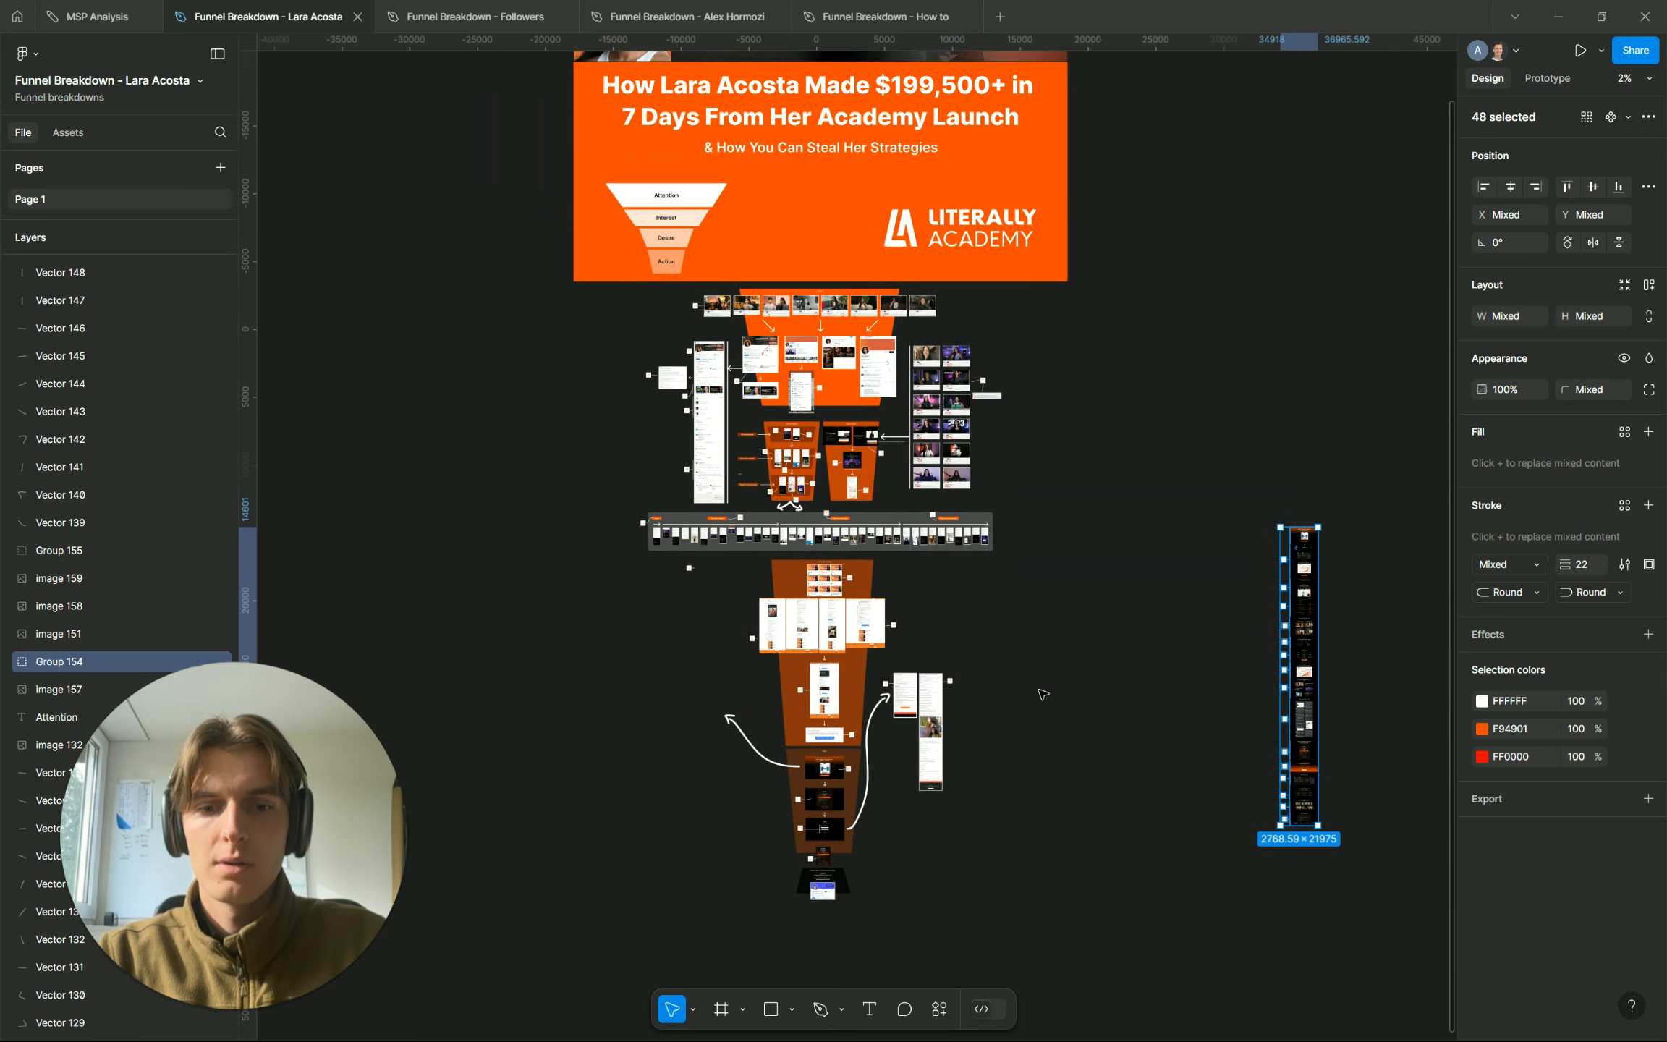
# Try placing the black page column over the middle of the funnel, and undo both of its moves
pyautogui.moveTo(1323, 640); pyautogui.dragTo(845, 694)
pyautogui.scroll(1, 897, 347)
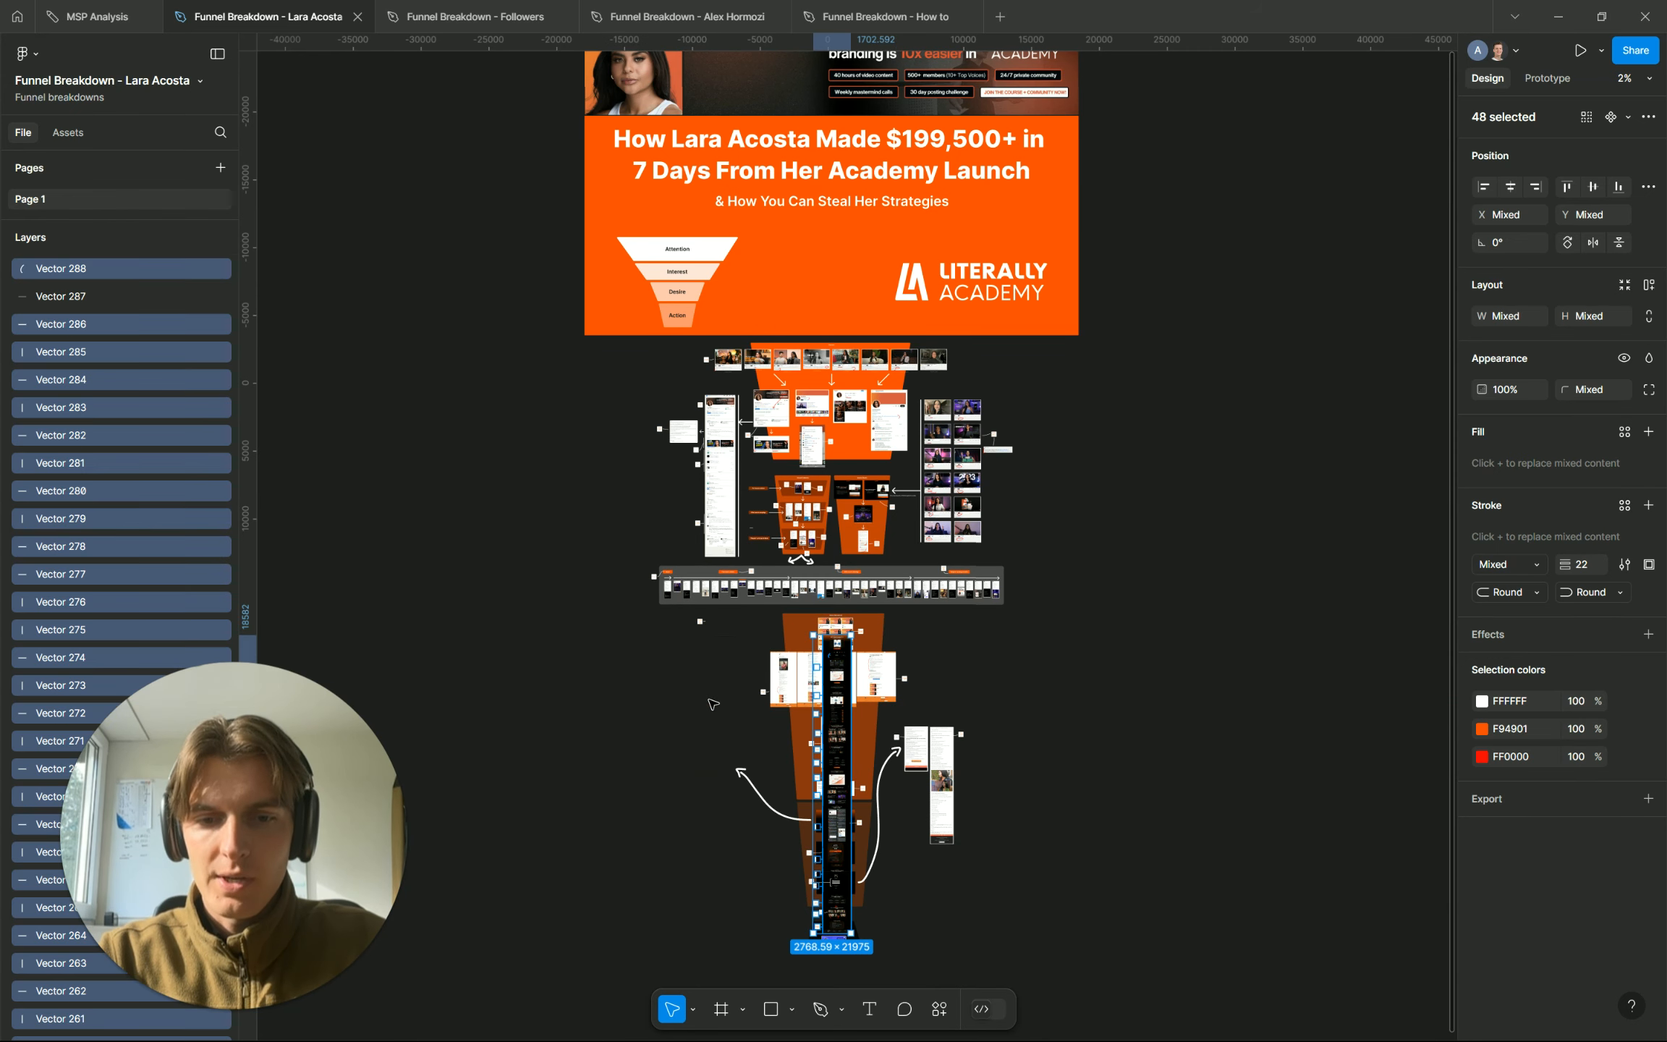
pyautogui.hotkey('ctrl', 'z')
pyautogui.hotkey('ctrl', 'z')
pyautogui.click(1047, 654)
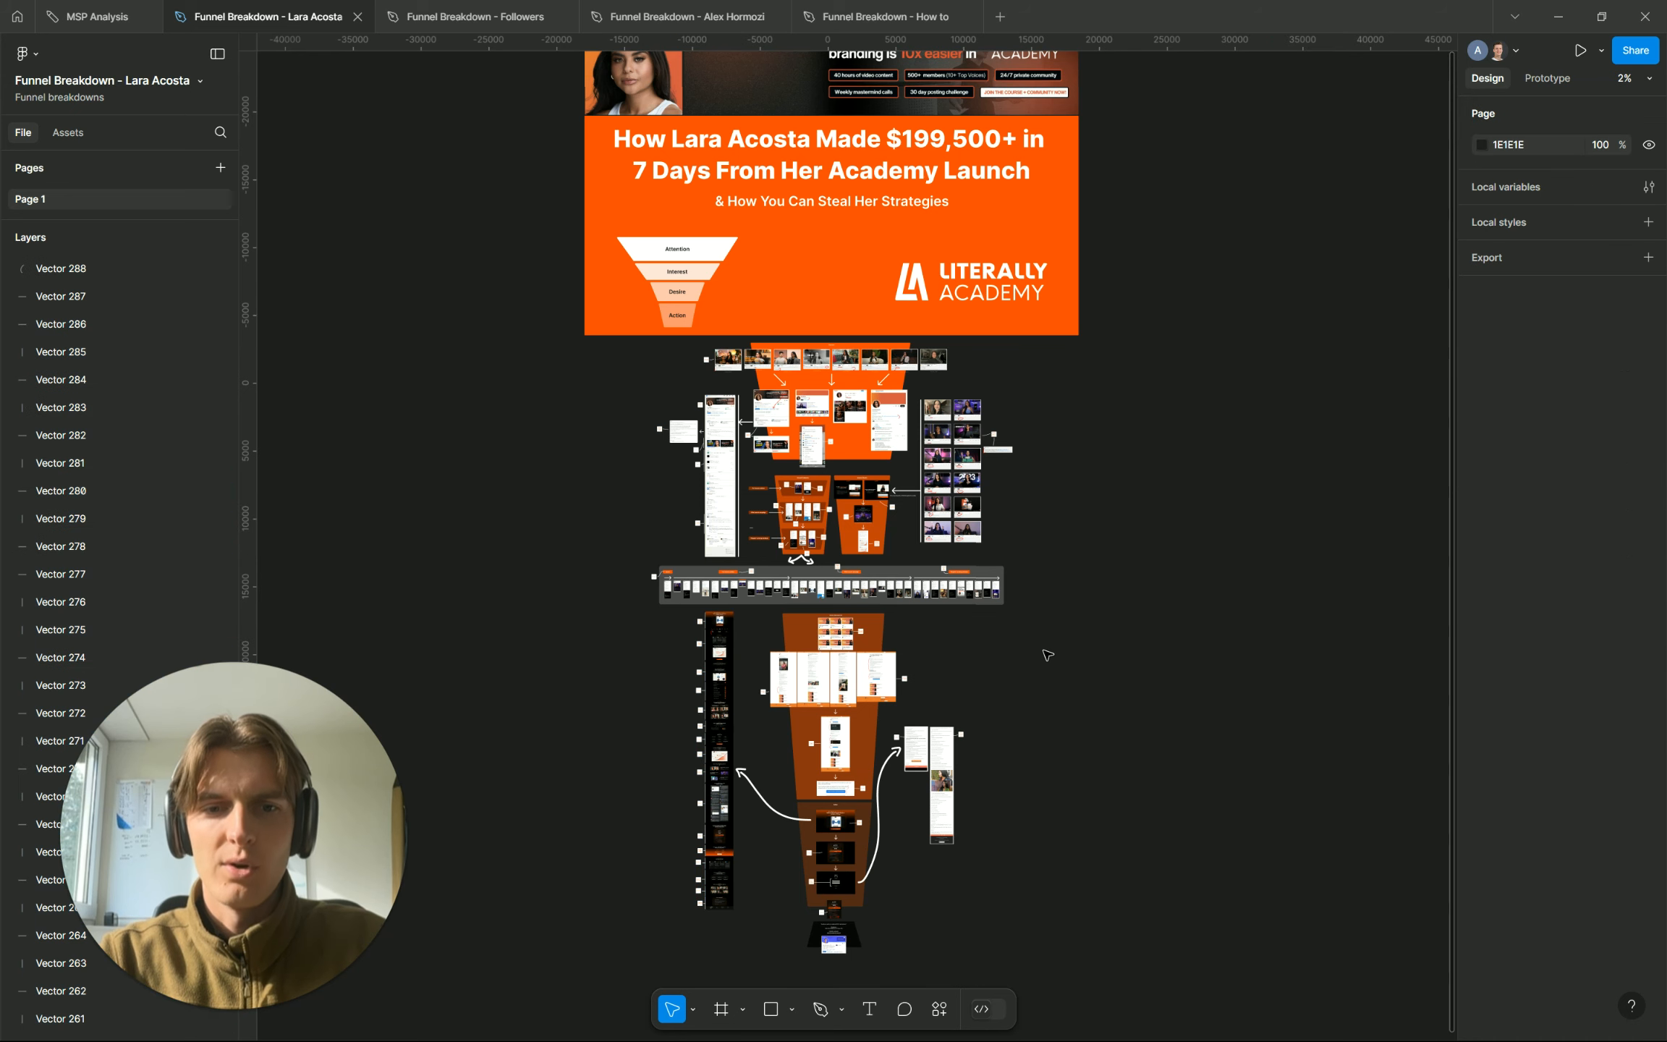
# Select the two long pages beside the Desire and Action sections, try moving them towards the funnel, and undo the move
pyautogui.scroll(2, 1101, 581)
pyautogui.hscroll(2, 1101, 580)
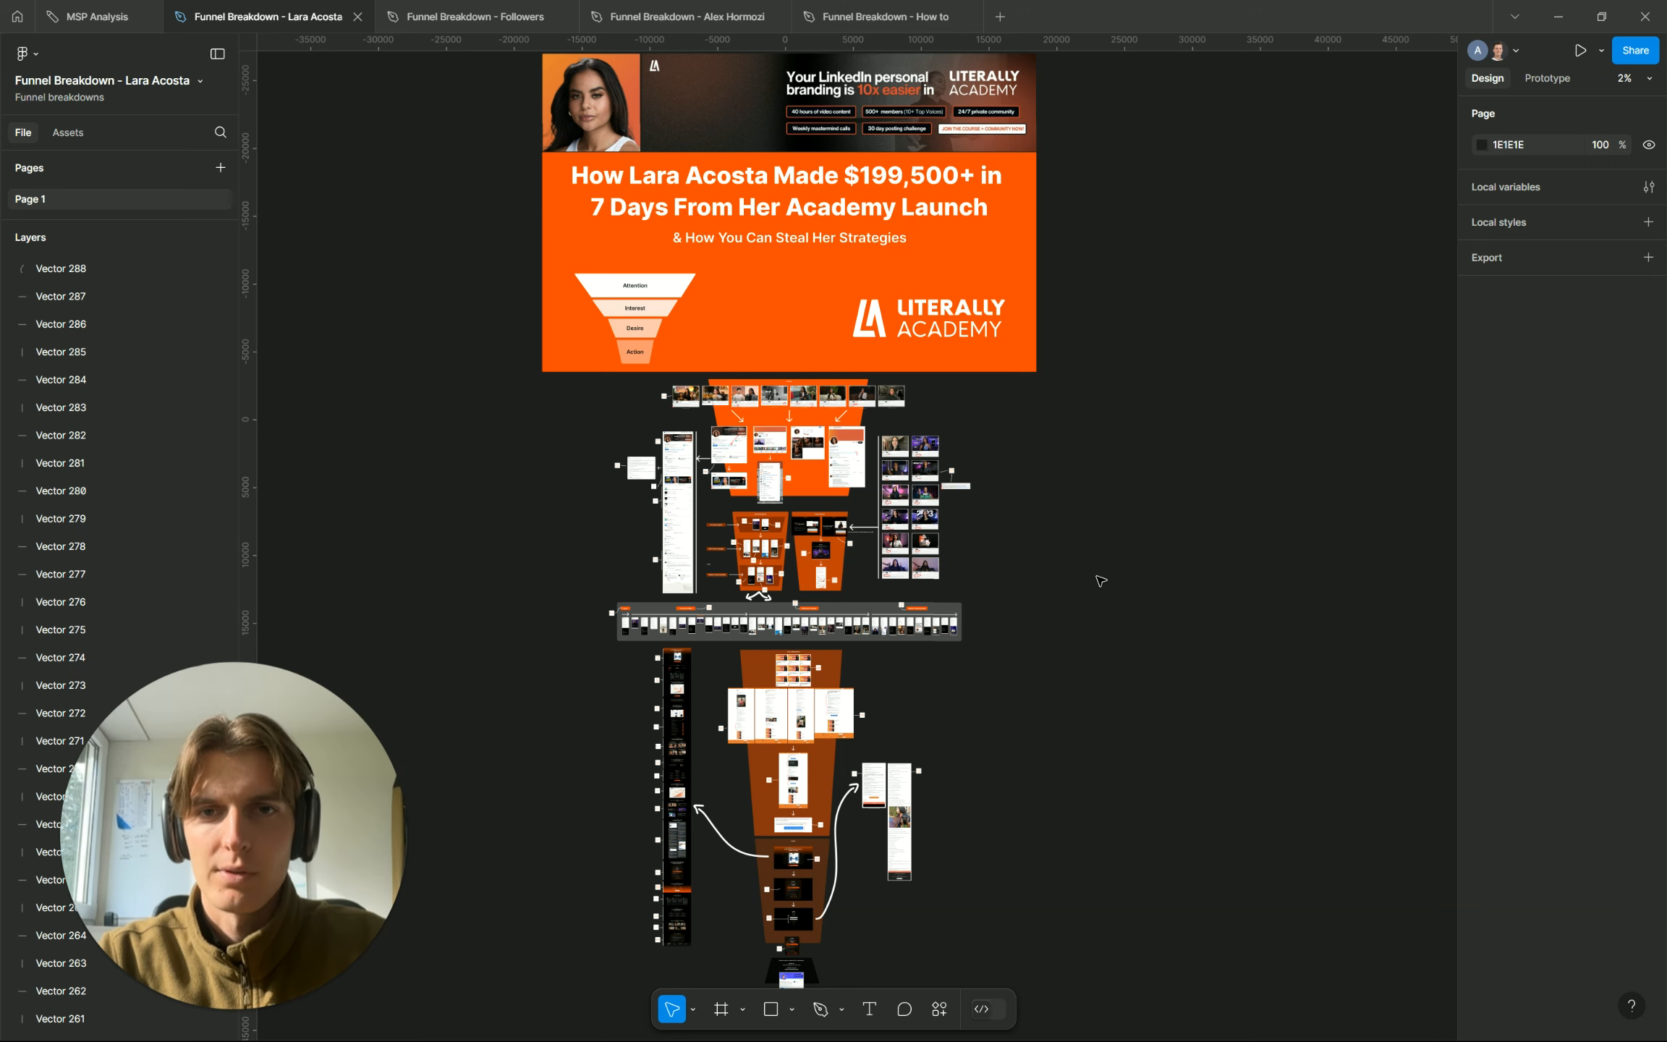
pyautogui.scroll(-2, 1100, 581)
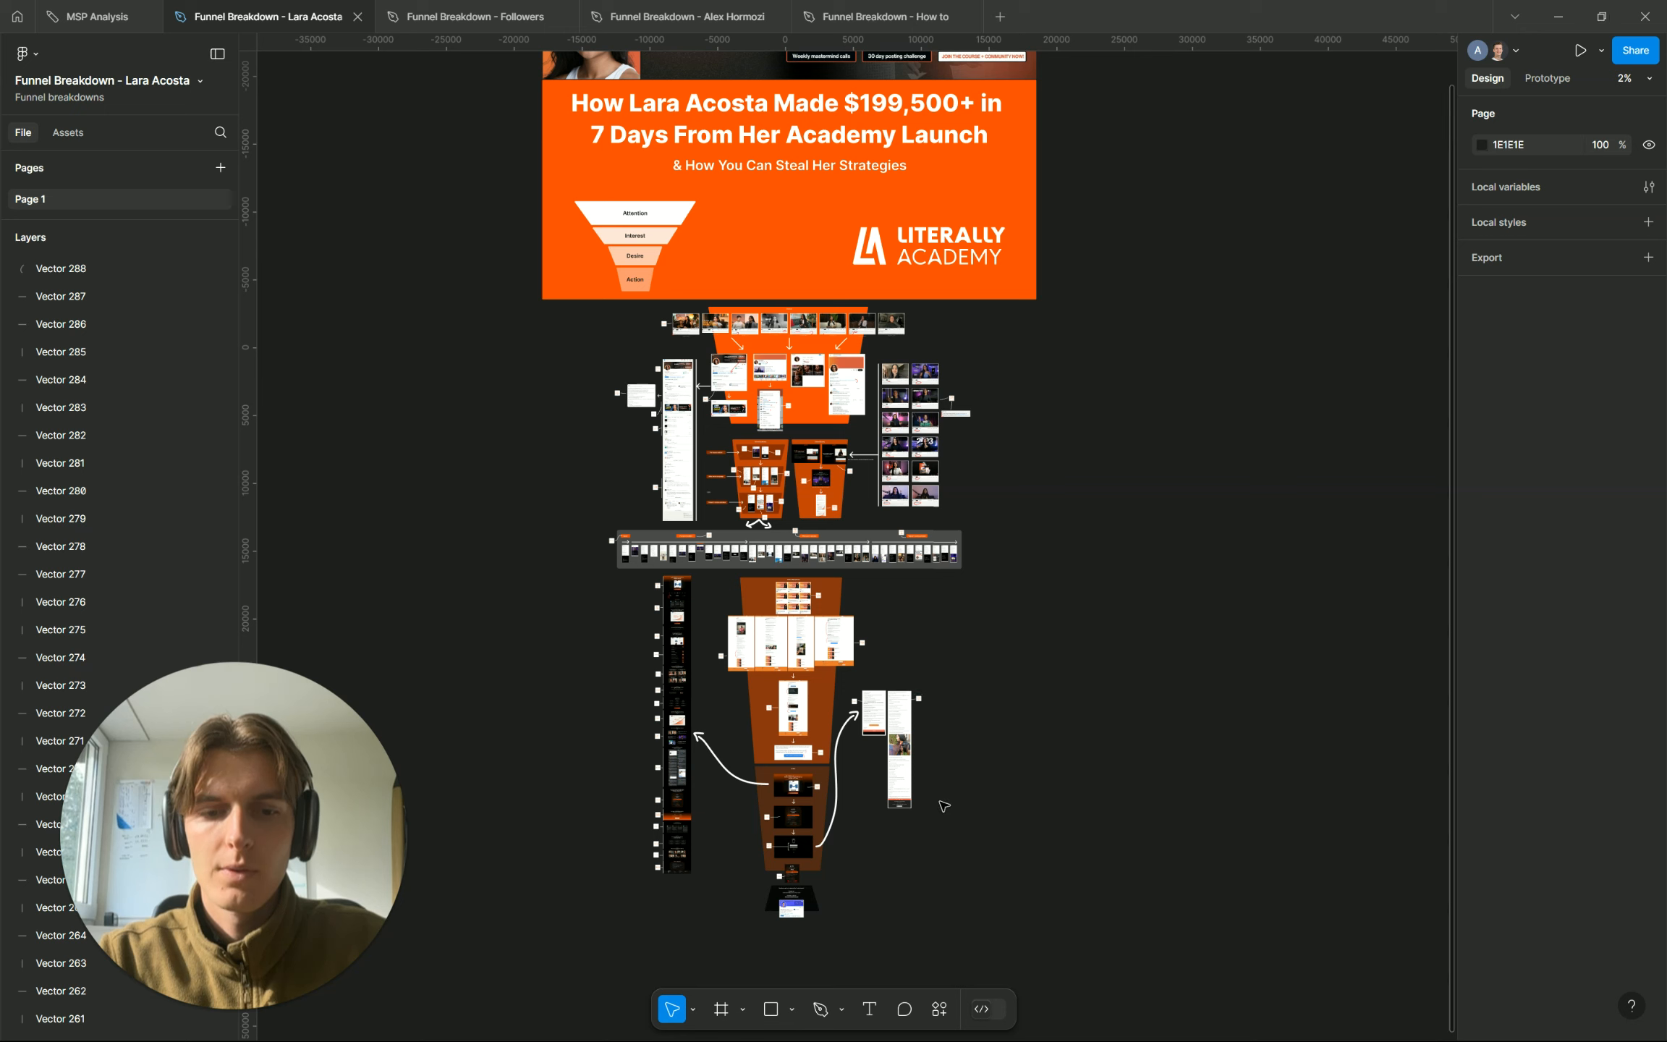
pyautogui.moveTo(944, 836); pyautogui.dragTo(738, 820)
pyautogui.hotkey('ctrl', 'z')
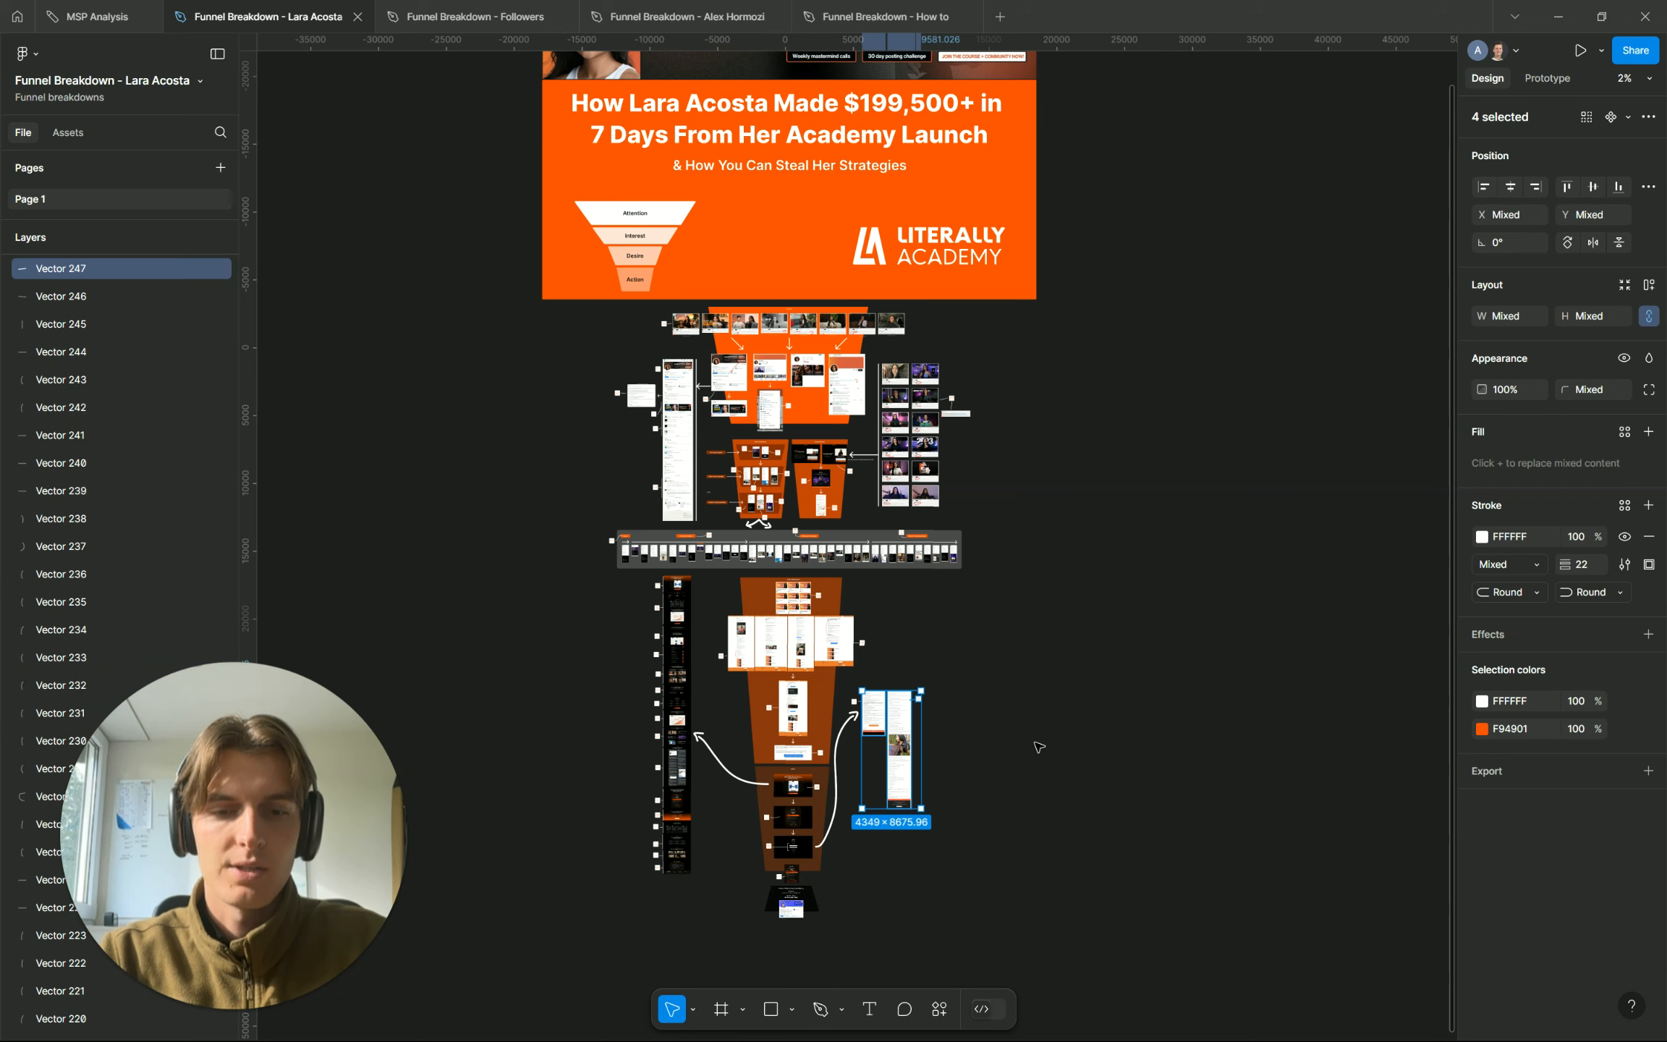
pyautogui.click(1073, 673)
pyautogui.scroll(2, 916, 115)
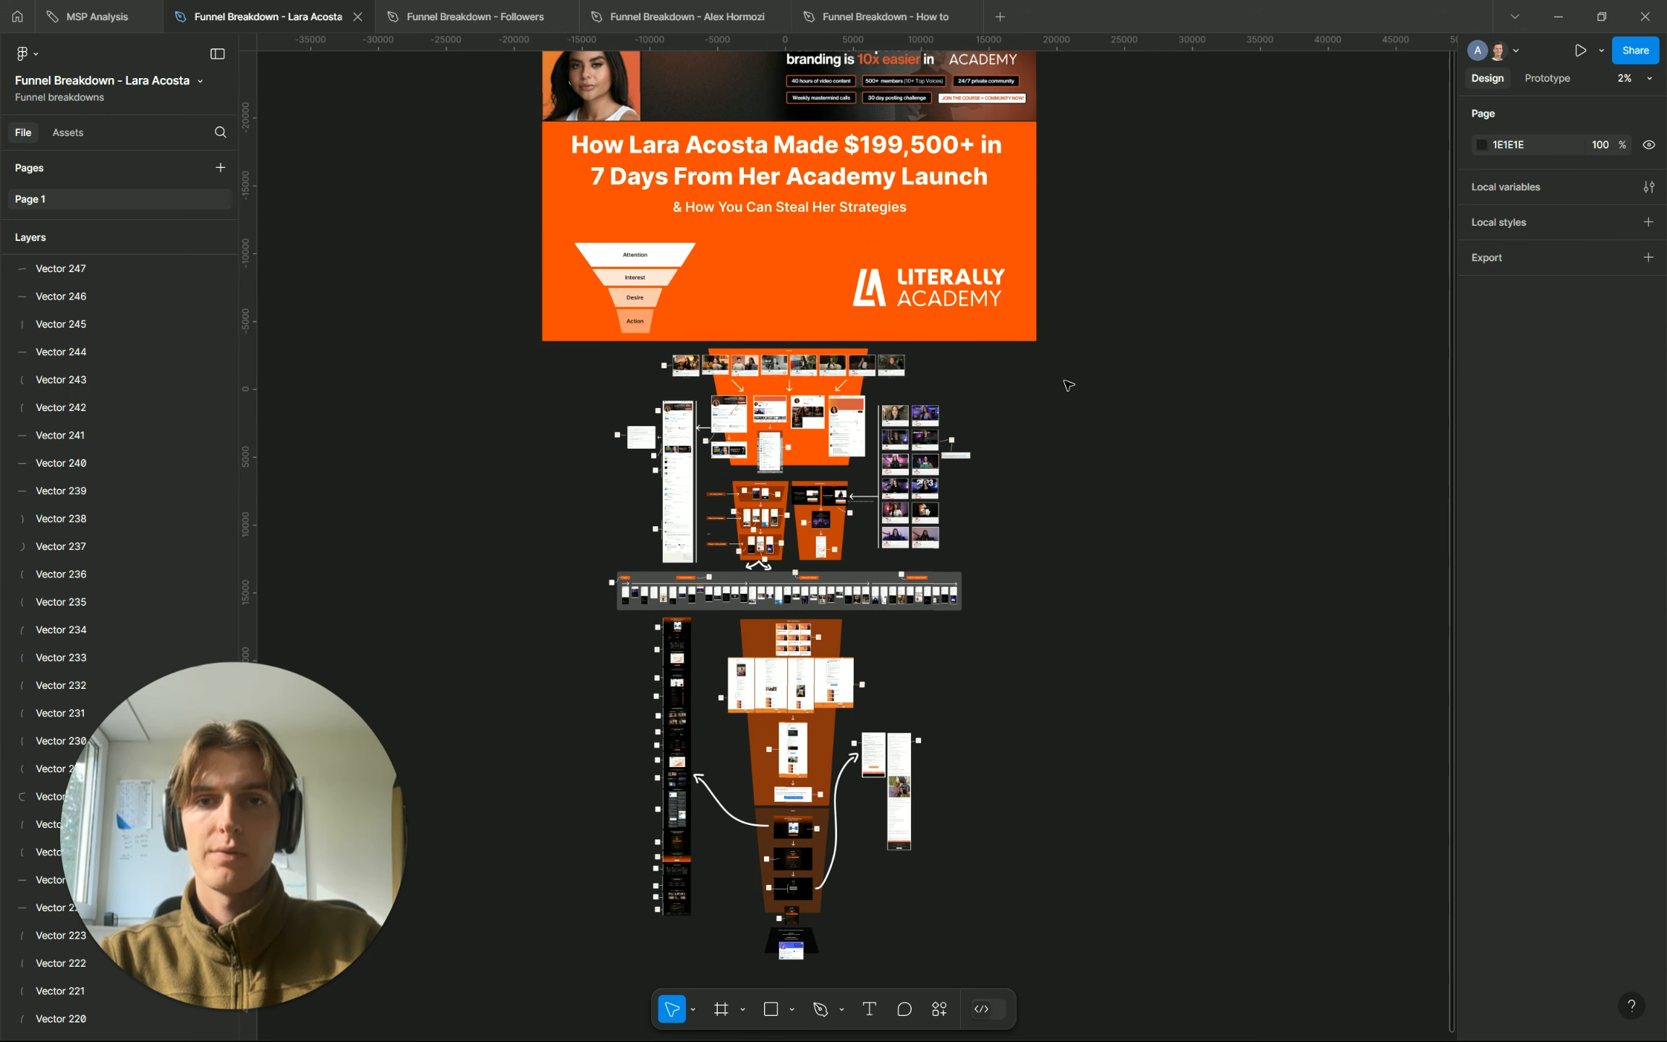
# Switch to the How to file and point out process steps 9 and 10, ending at "Write notes, you're the expert here"
pyautogui.click(879, 23)
pyautogui.click(903, 545)
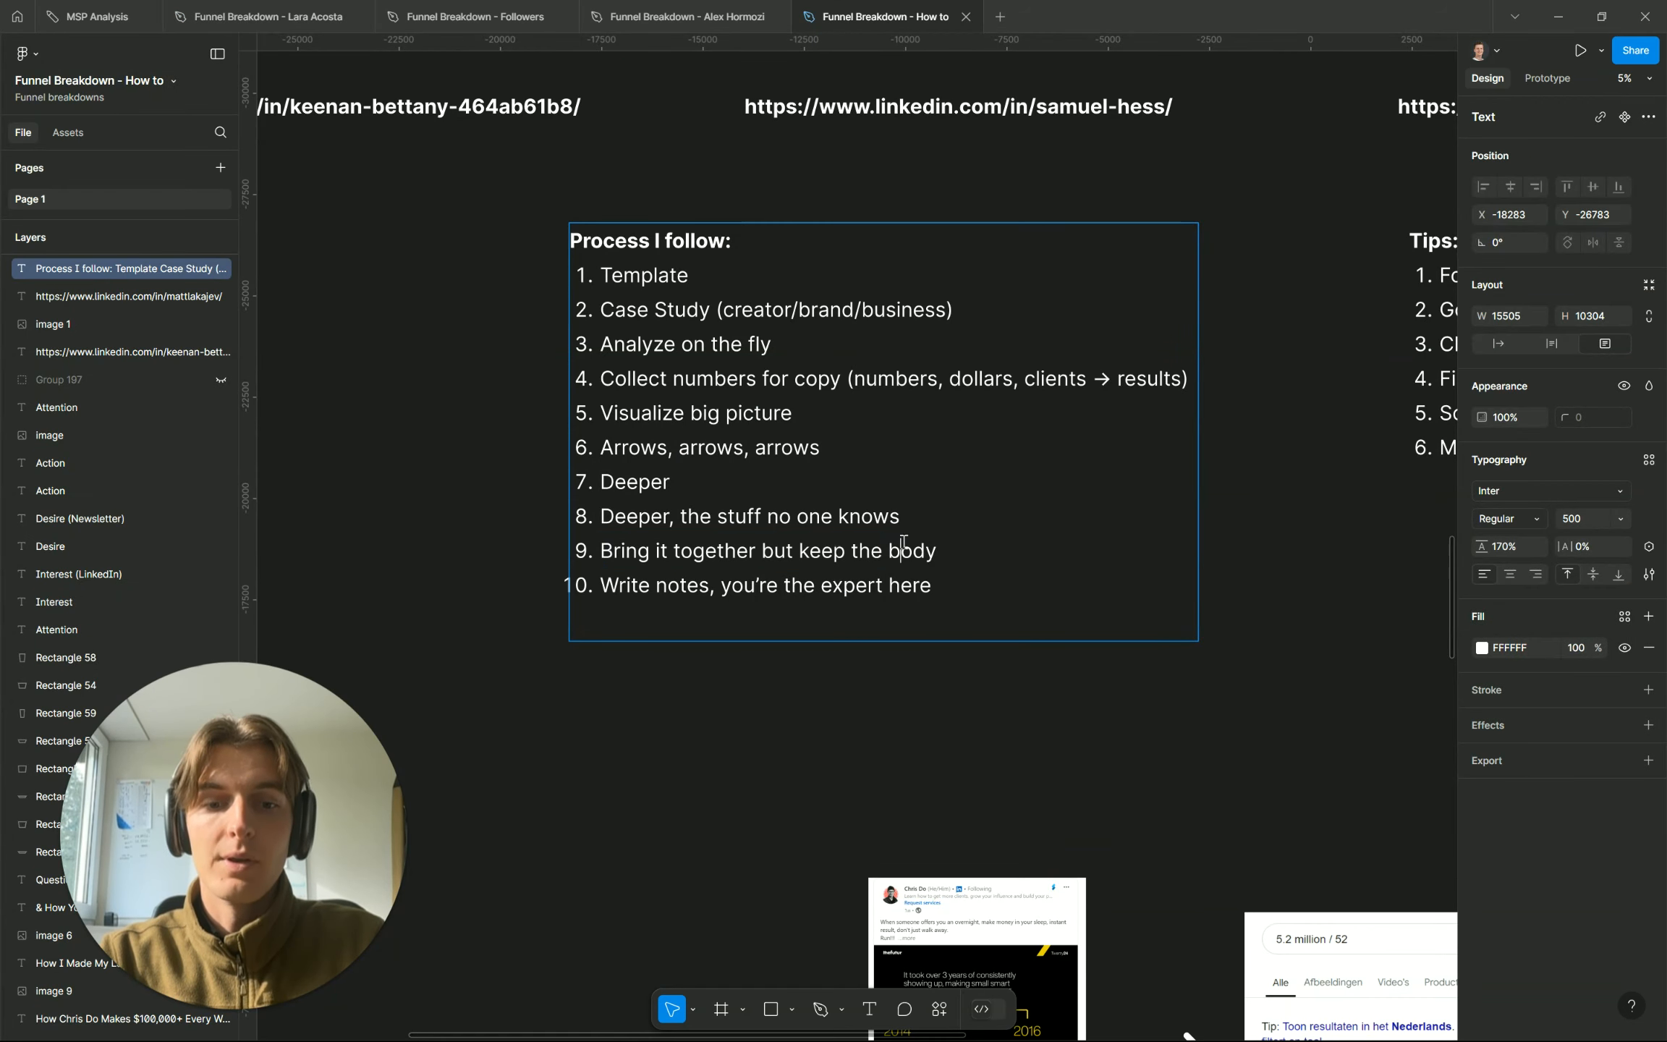
pyautogui.moveTo(903, 545); pyautogui.dragTo(836, 545)
pyautogui.press('Escape')
pyautogui.scroll(-2, 820, 622)
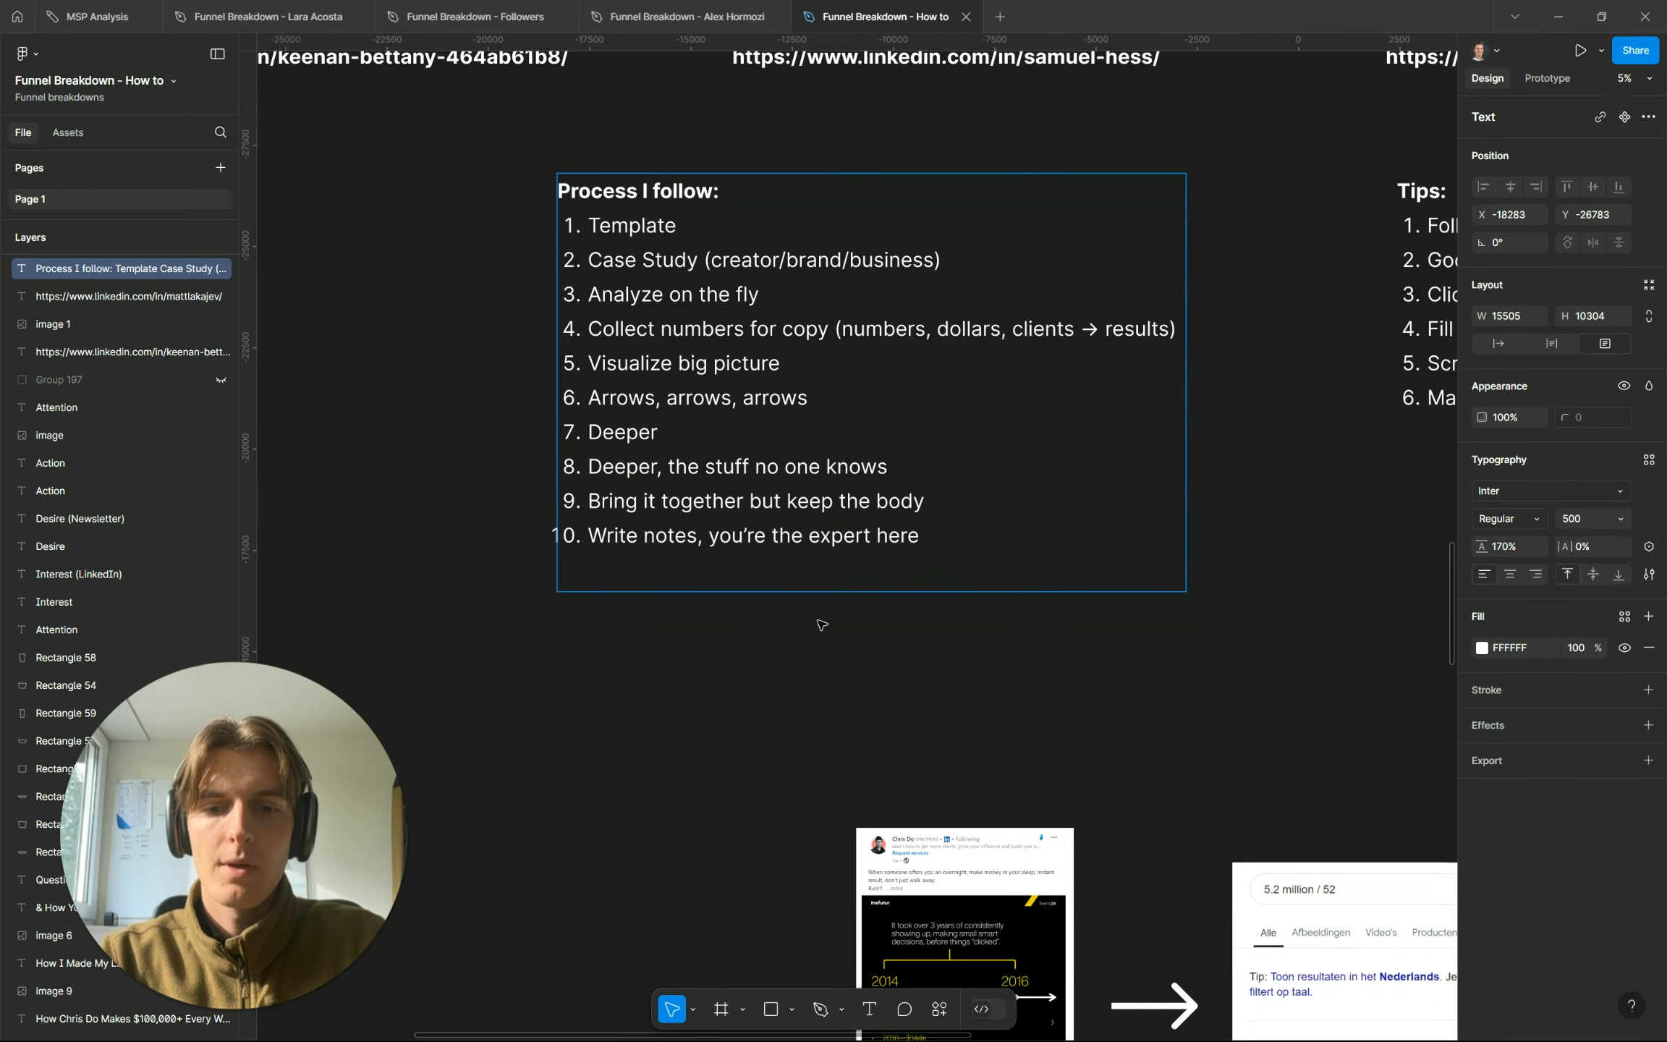
pyautogui.moveTo(620, 539); pyautogui.dragTo(673, 539)
pyautogui.click(673, 537)
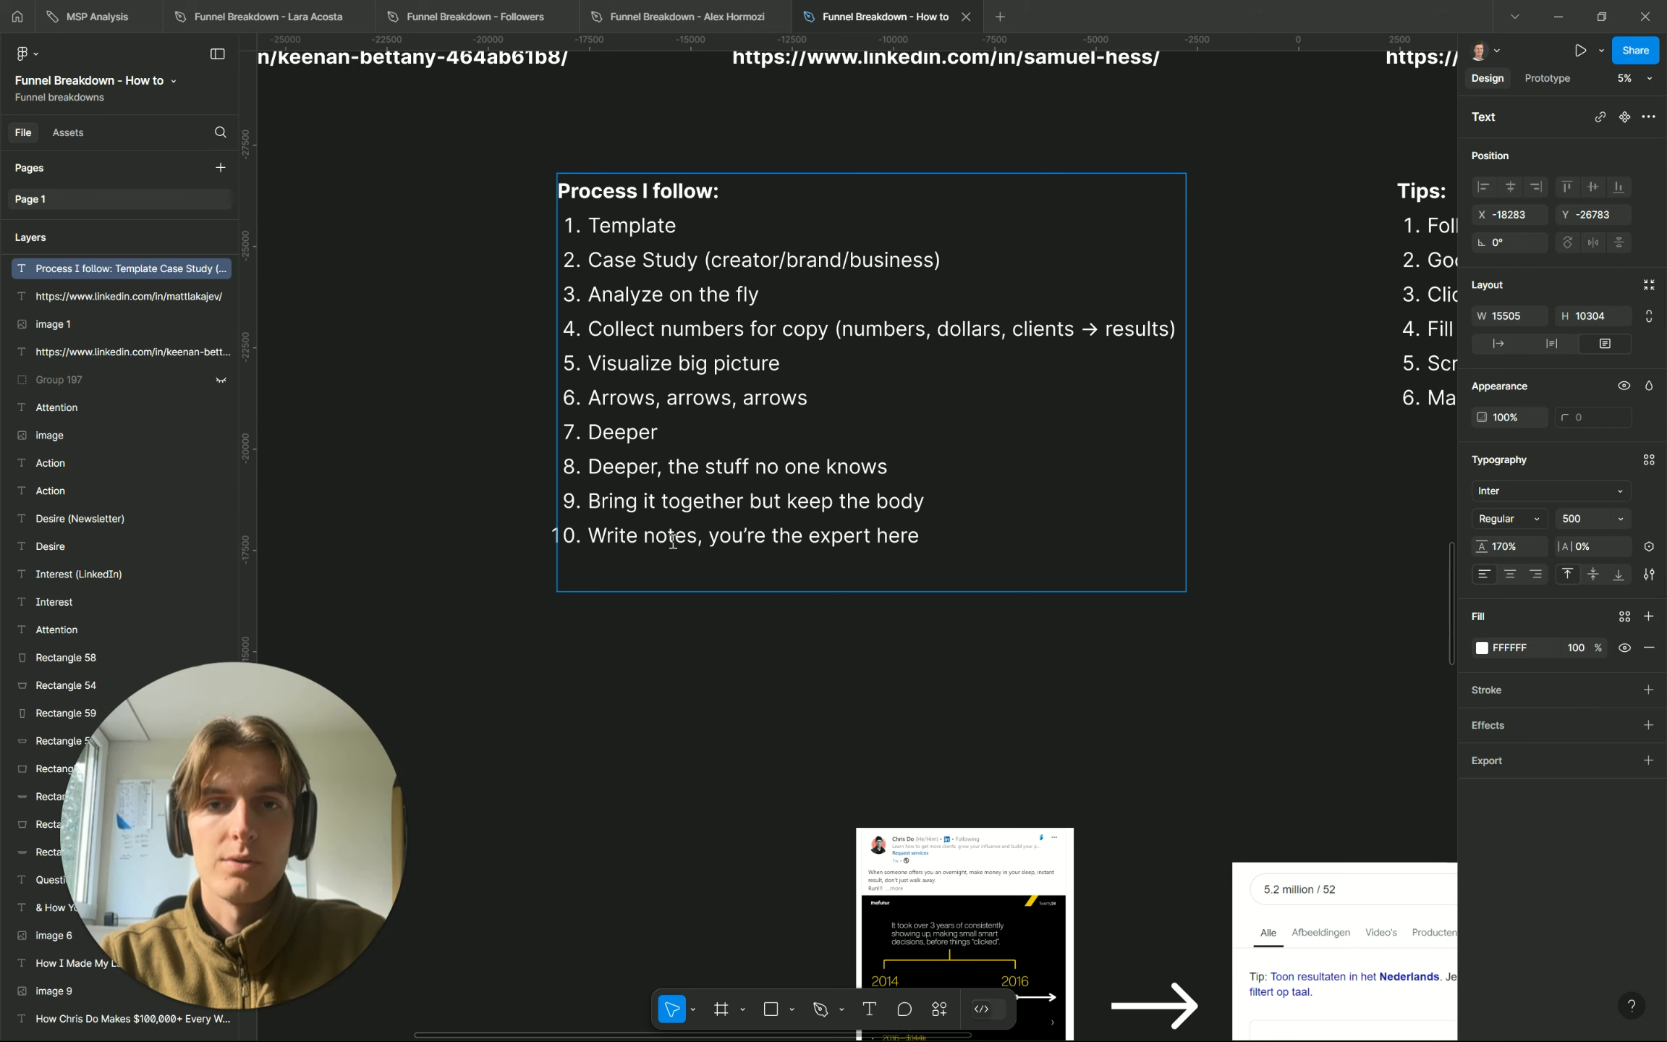
# Go back to the Lara Acosta file and look over the note cards placed around the funnel sections
pyautogui.click(268, 16)
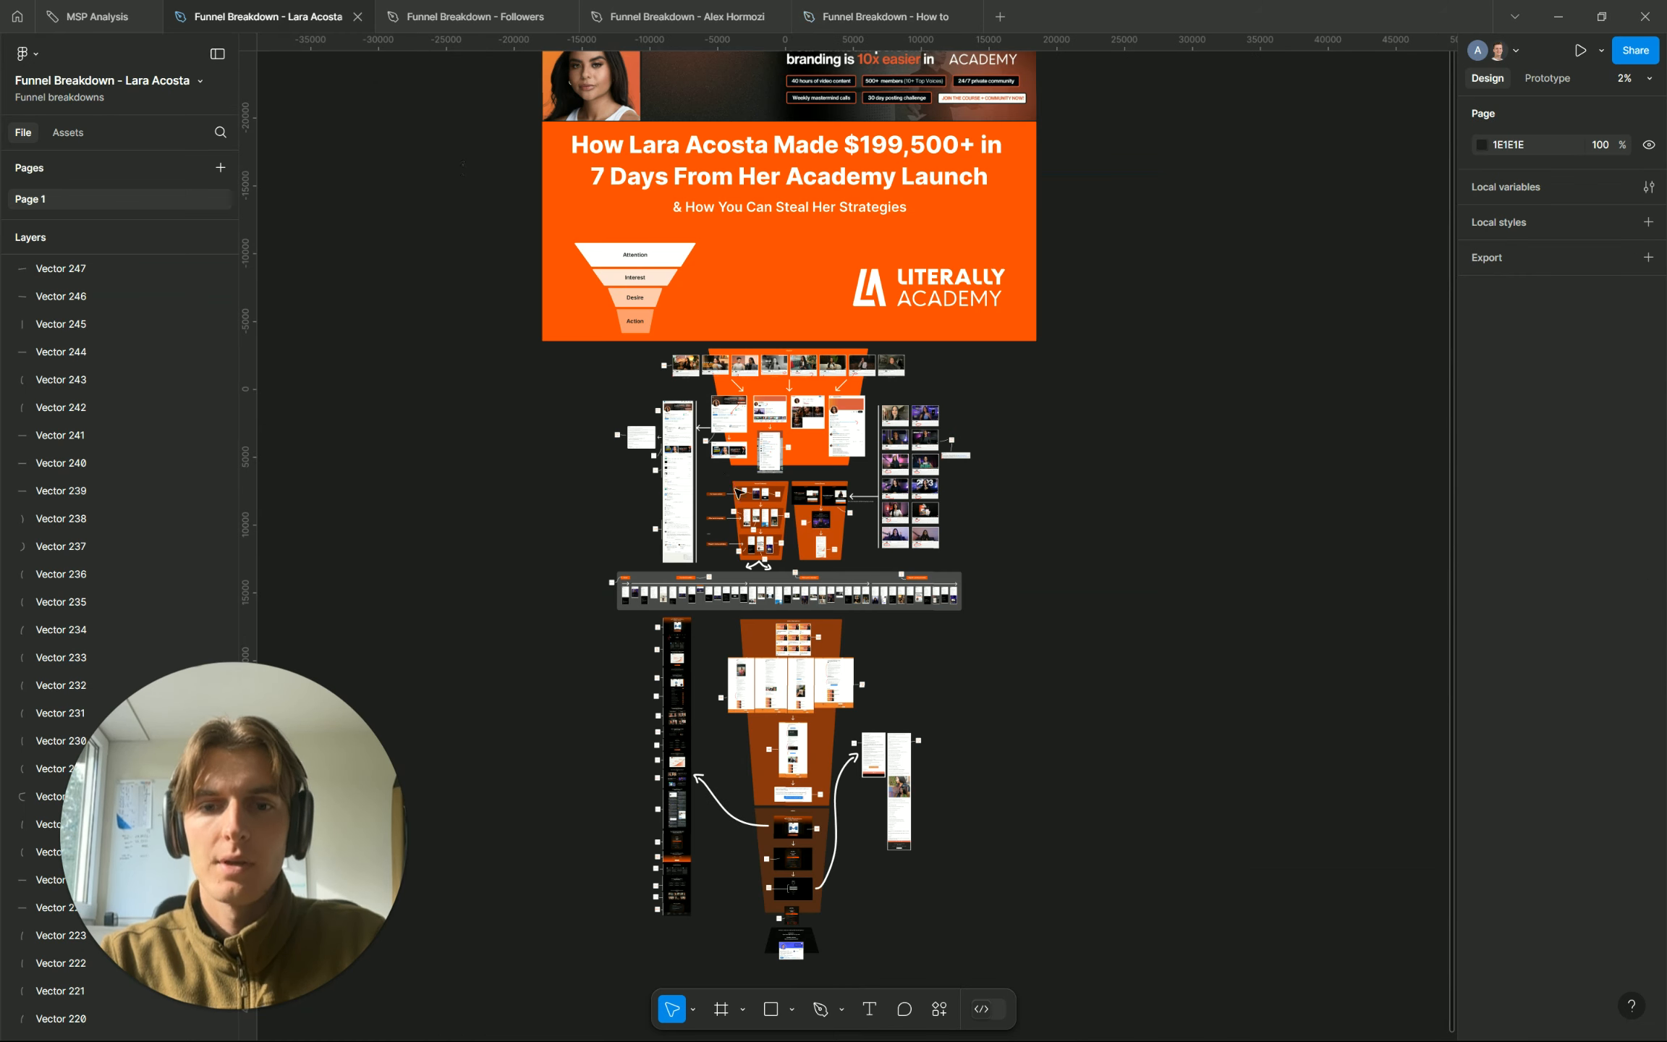
pyautogui.scroll(3, 738, 492)
pyautogui.scroll(-4, 738, 492)
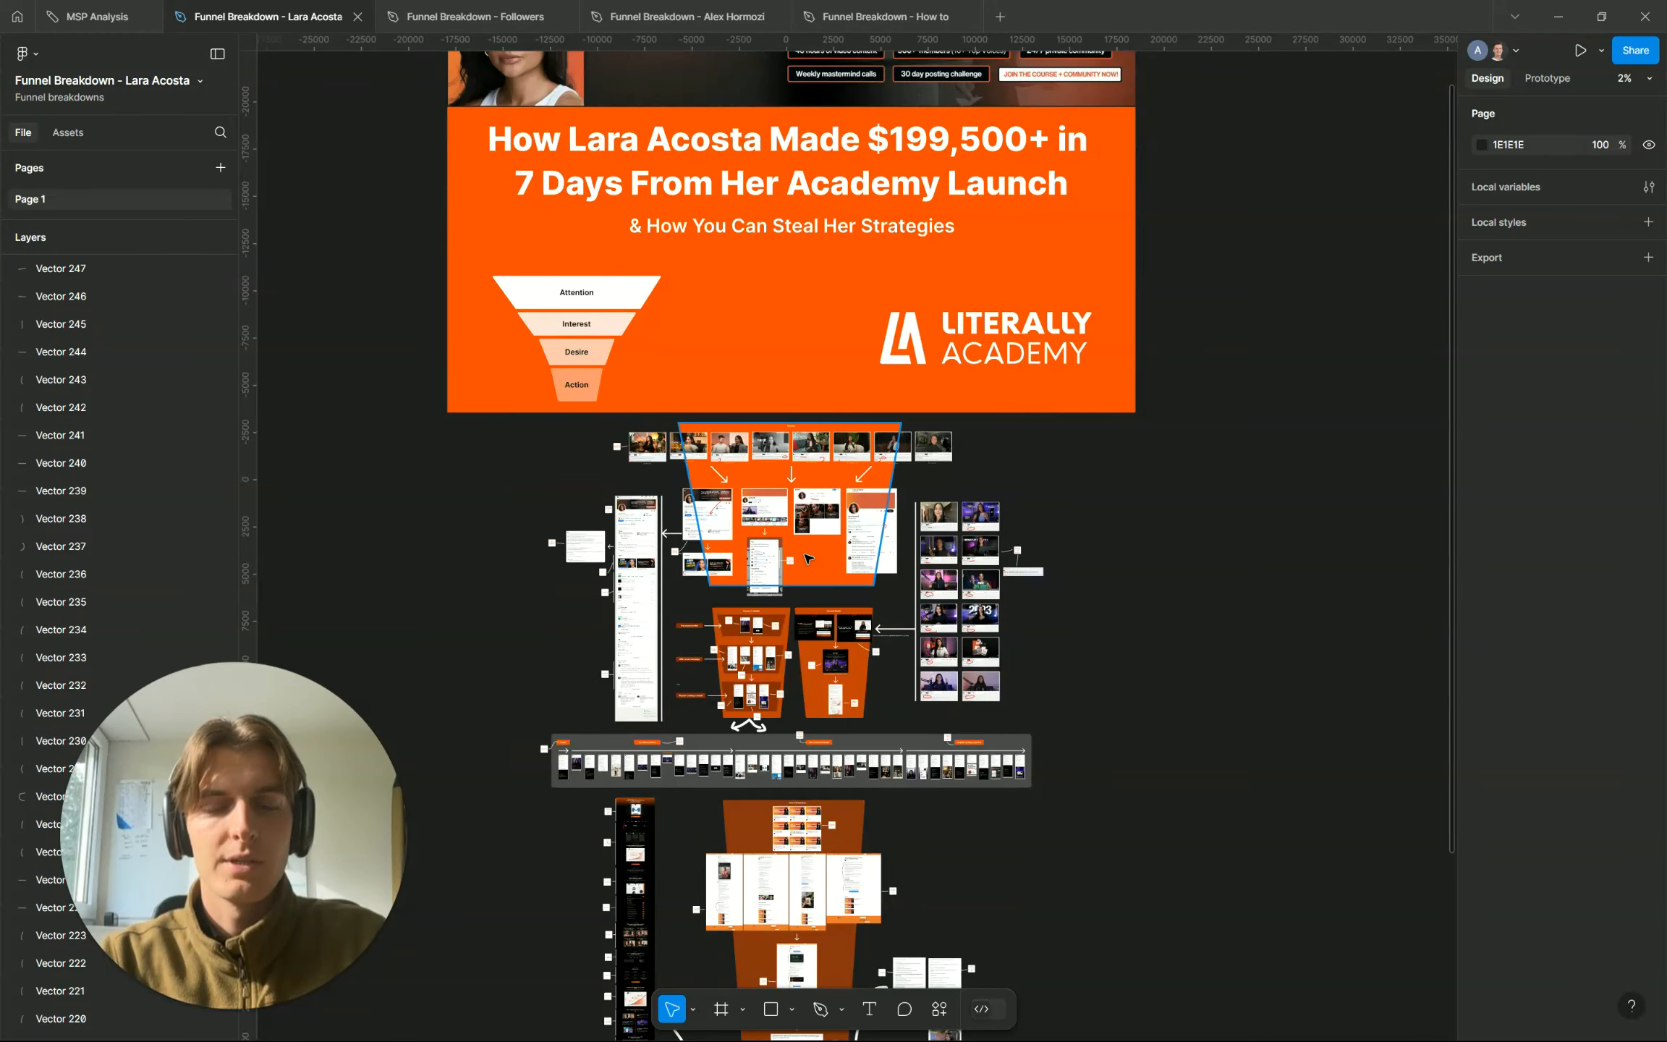
pyautogui.scroll(-2, 635, 387)
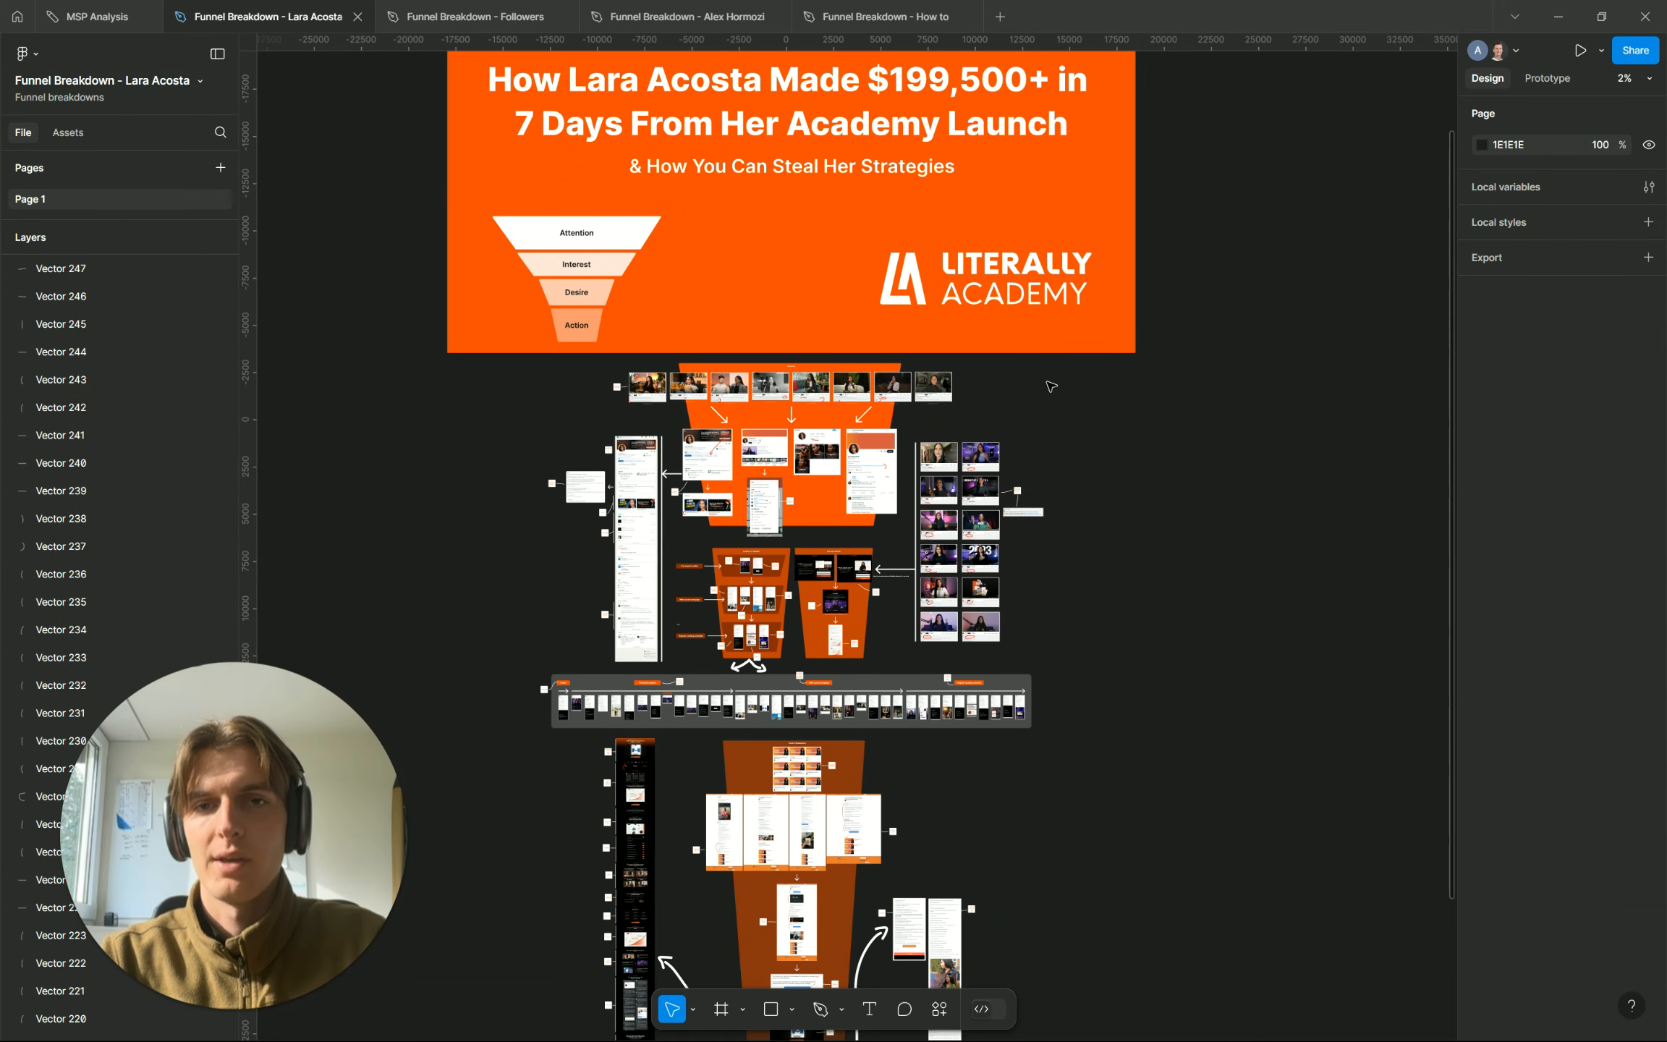
pyautogui.scroll(5, 796, 431)
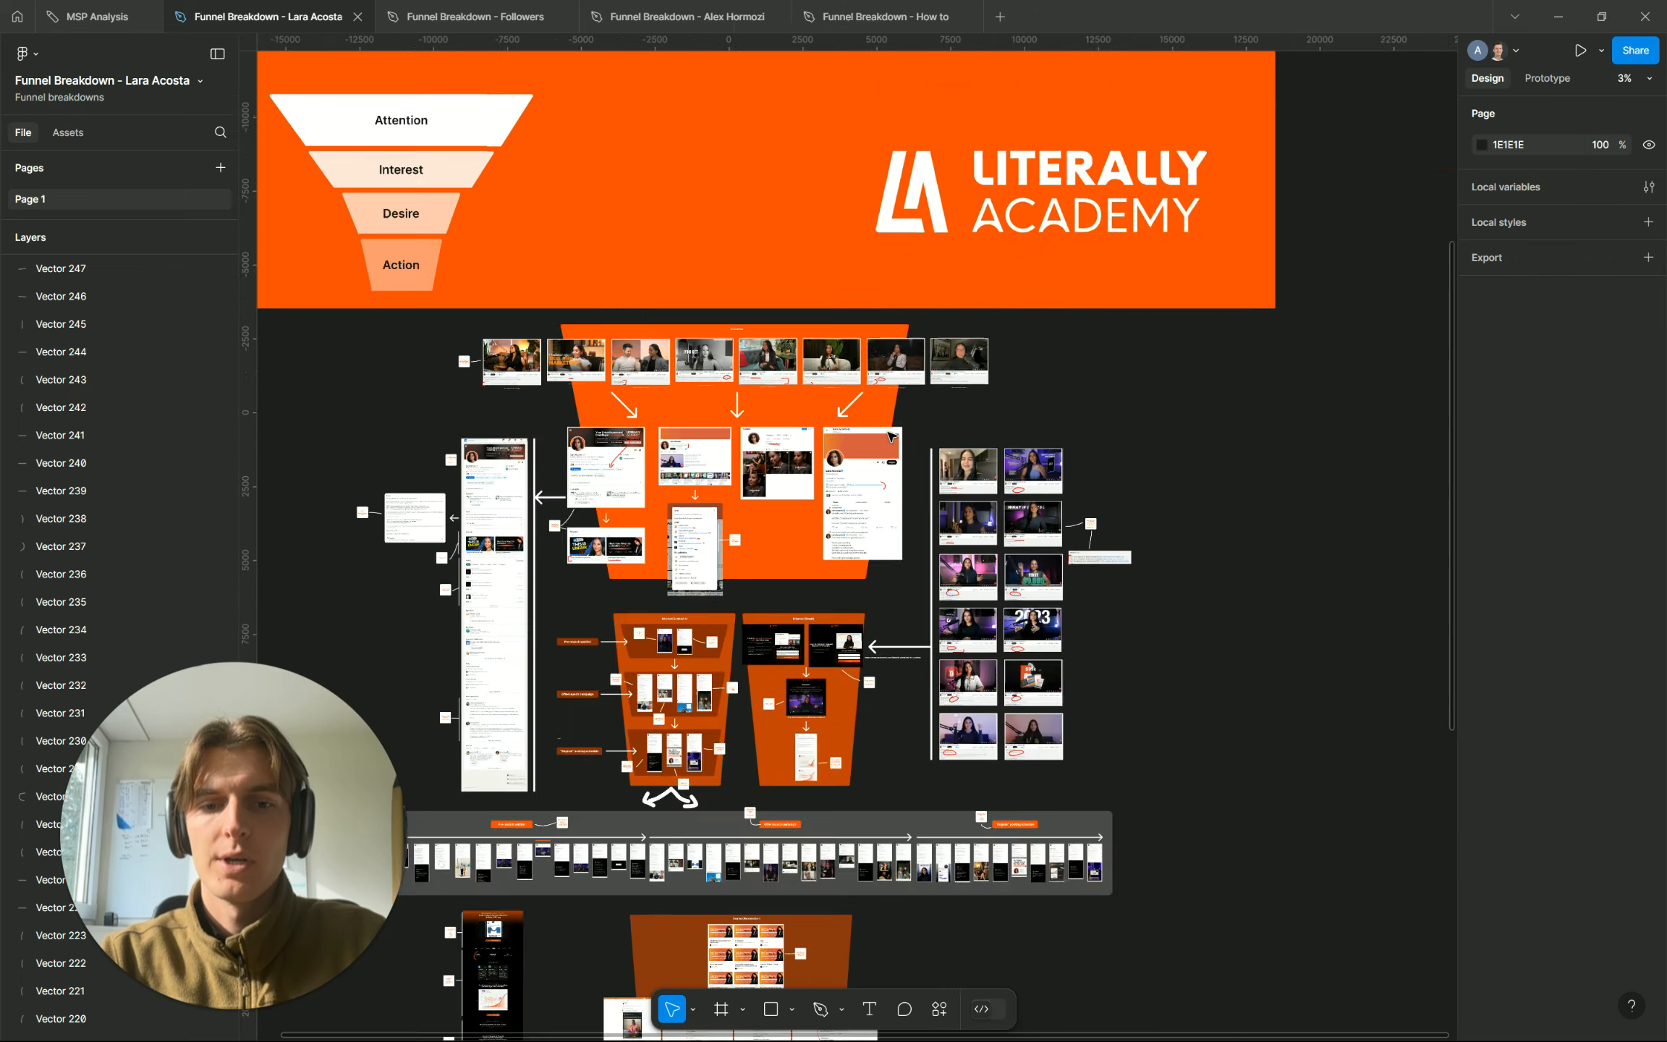
# Select the text of the note card beside the first podcast video in the Attention section to read it up close
pyautogui.hscroll(-4, 667, 418)
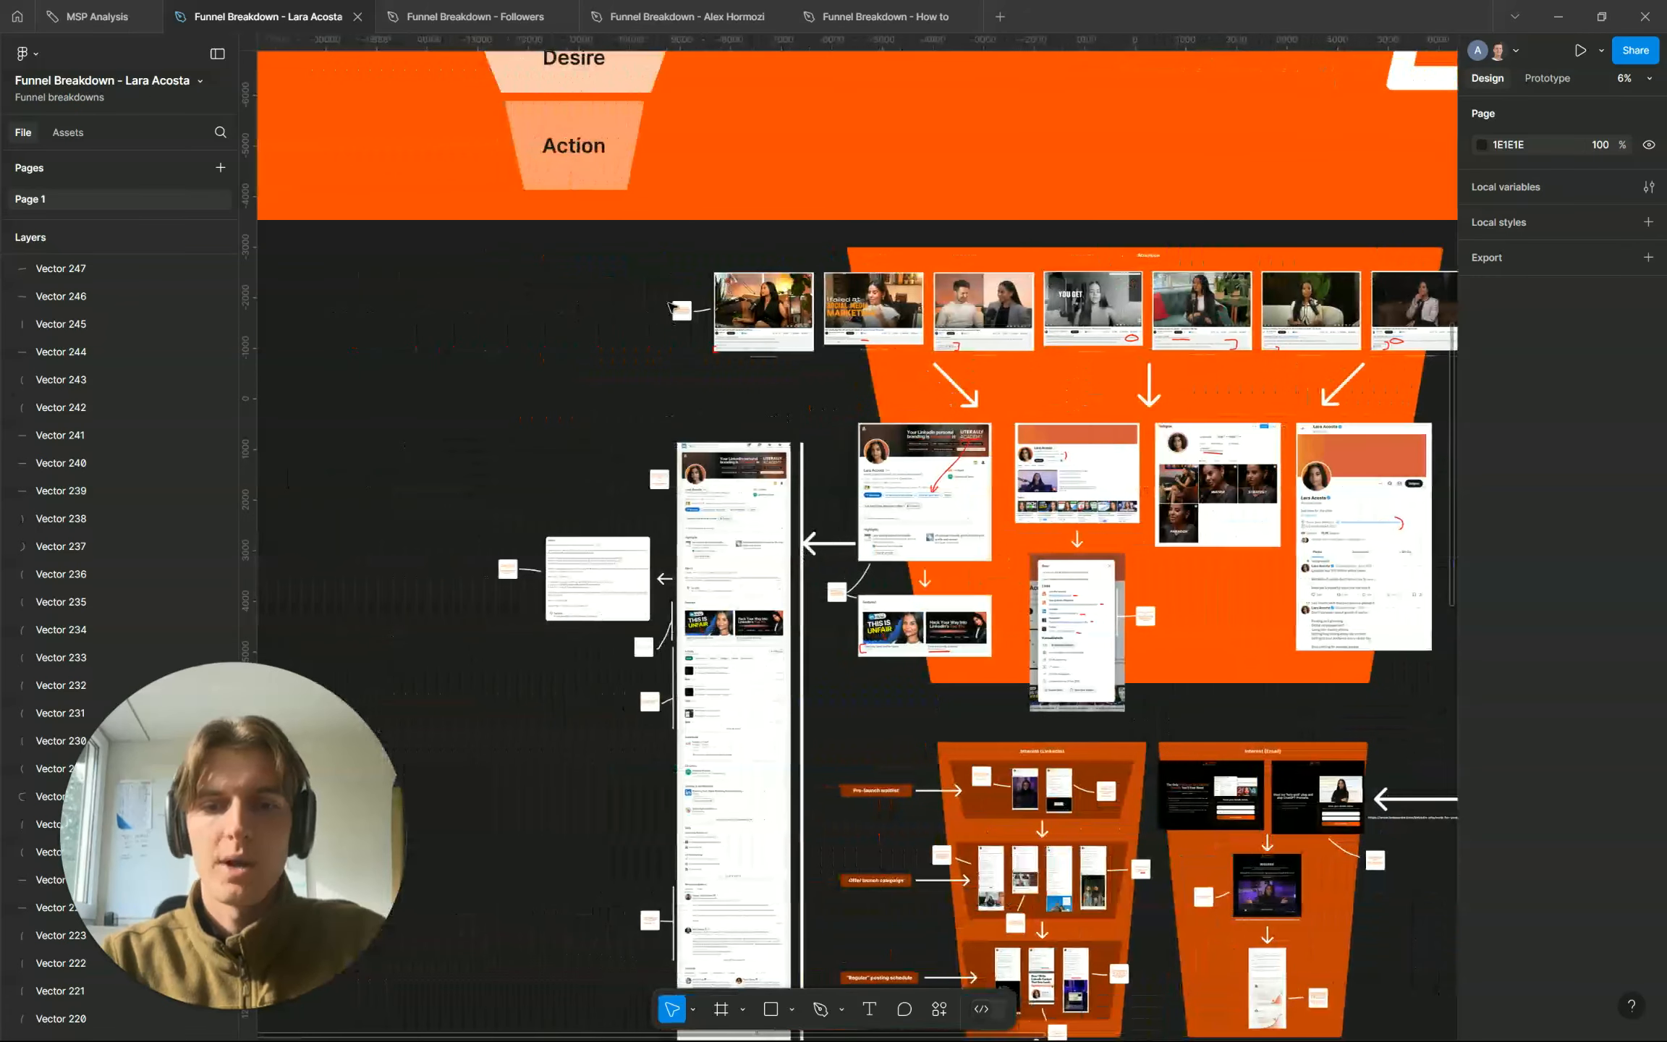
pyautogui.scroll(10, 689, 307)
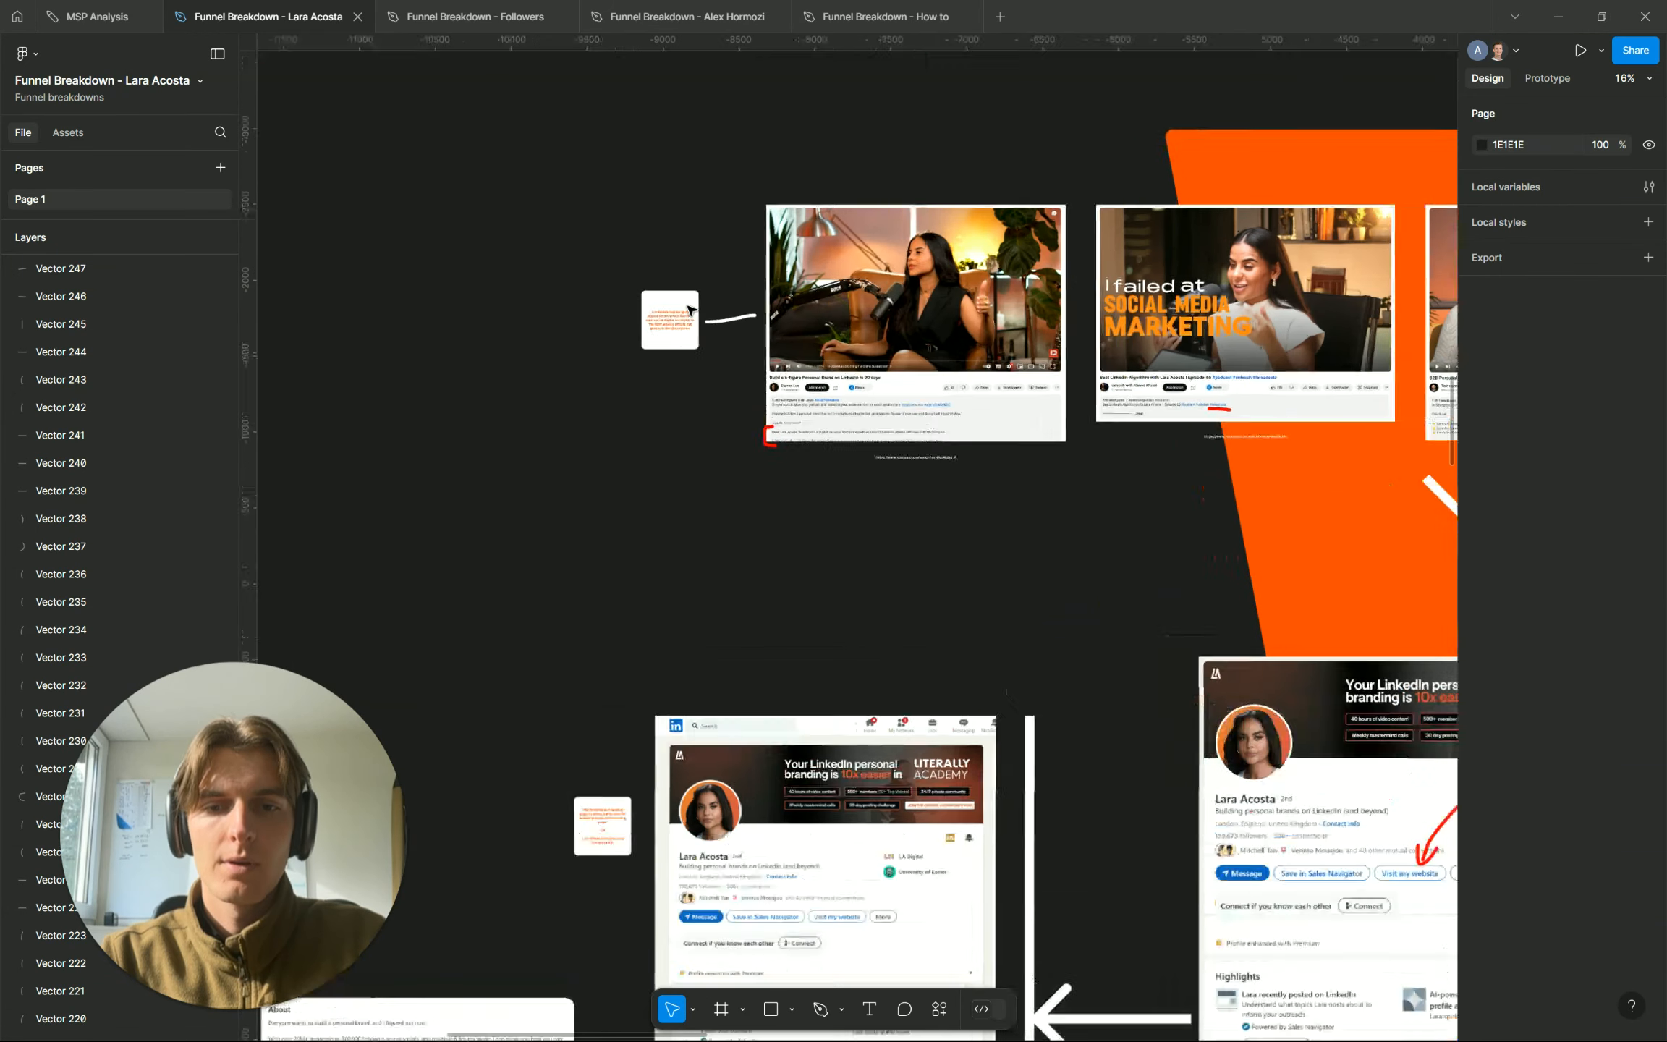
pyautogui.click(647, 336)
pyautogui.doubleClick(647, 337)
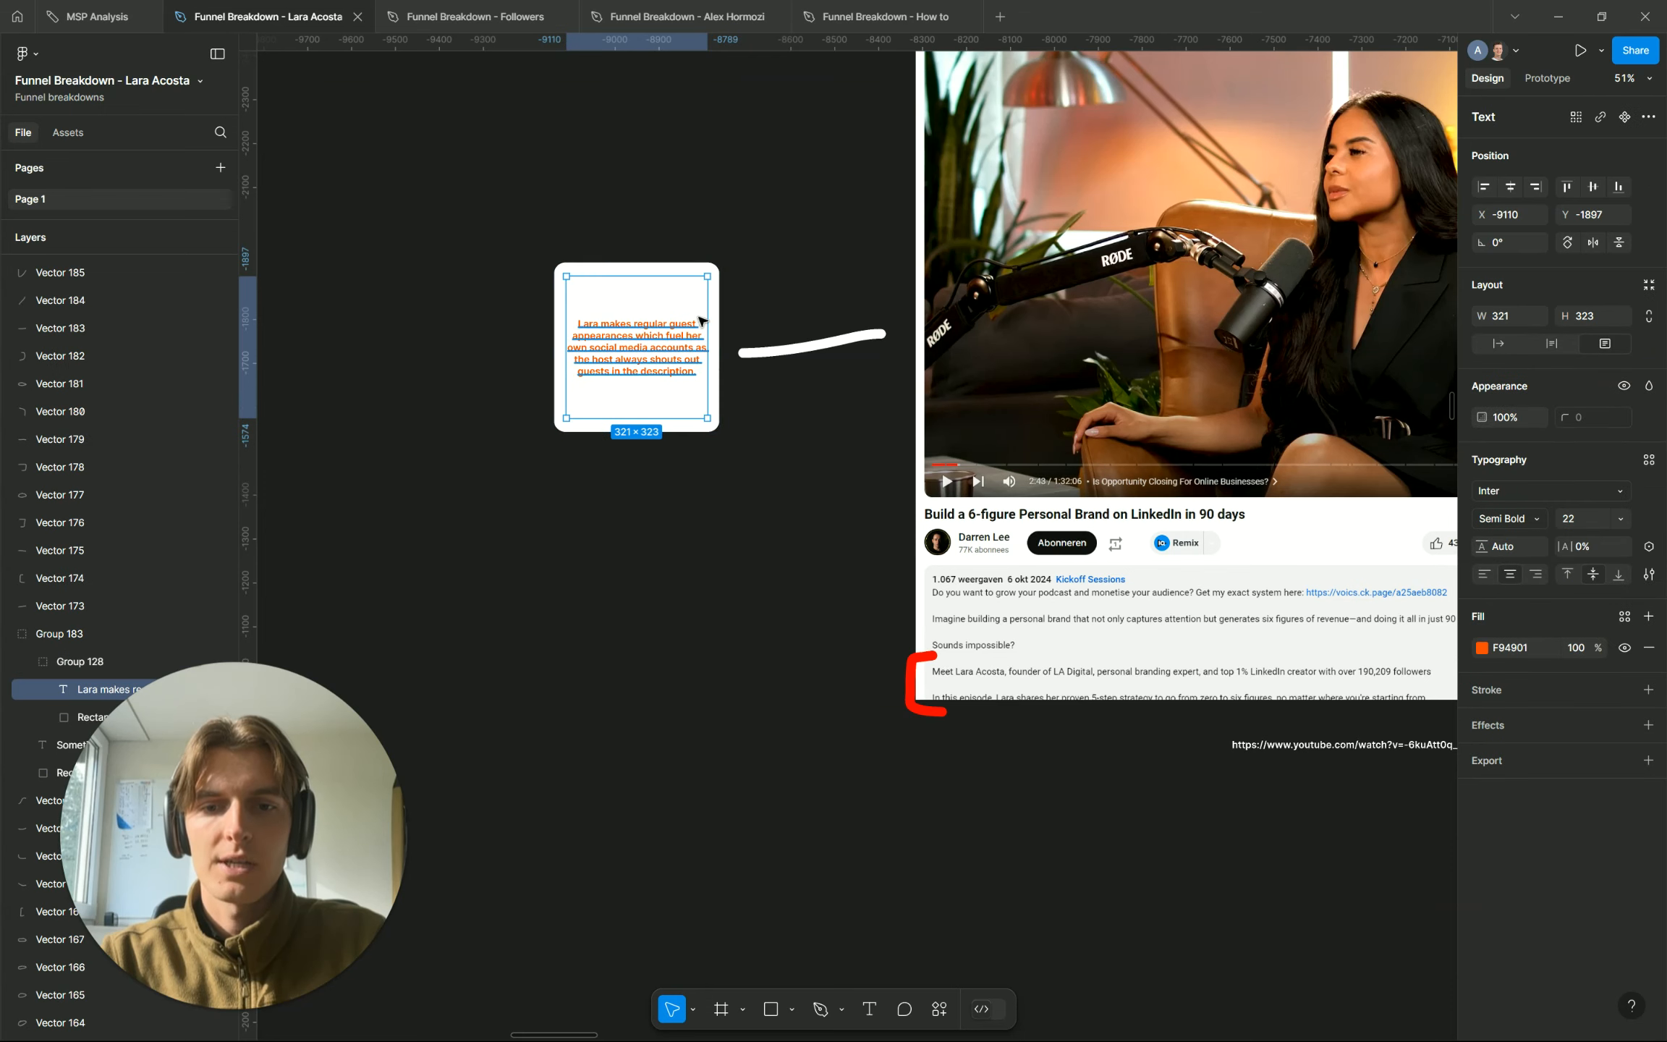
# Examine the podcast guest-appearance screenshots, their explanatory note and the LinkedIn profile section they feed into
pyautogui.click(800, 268)
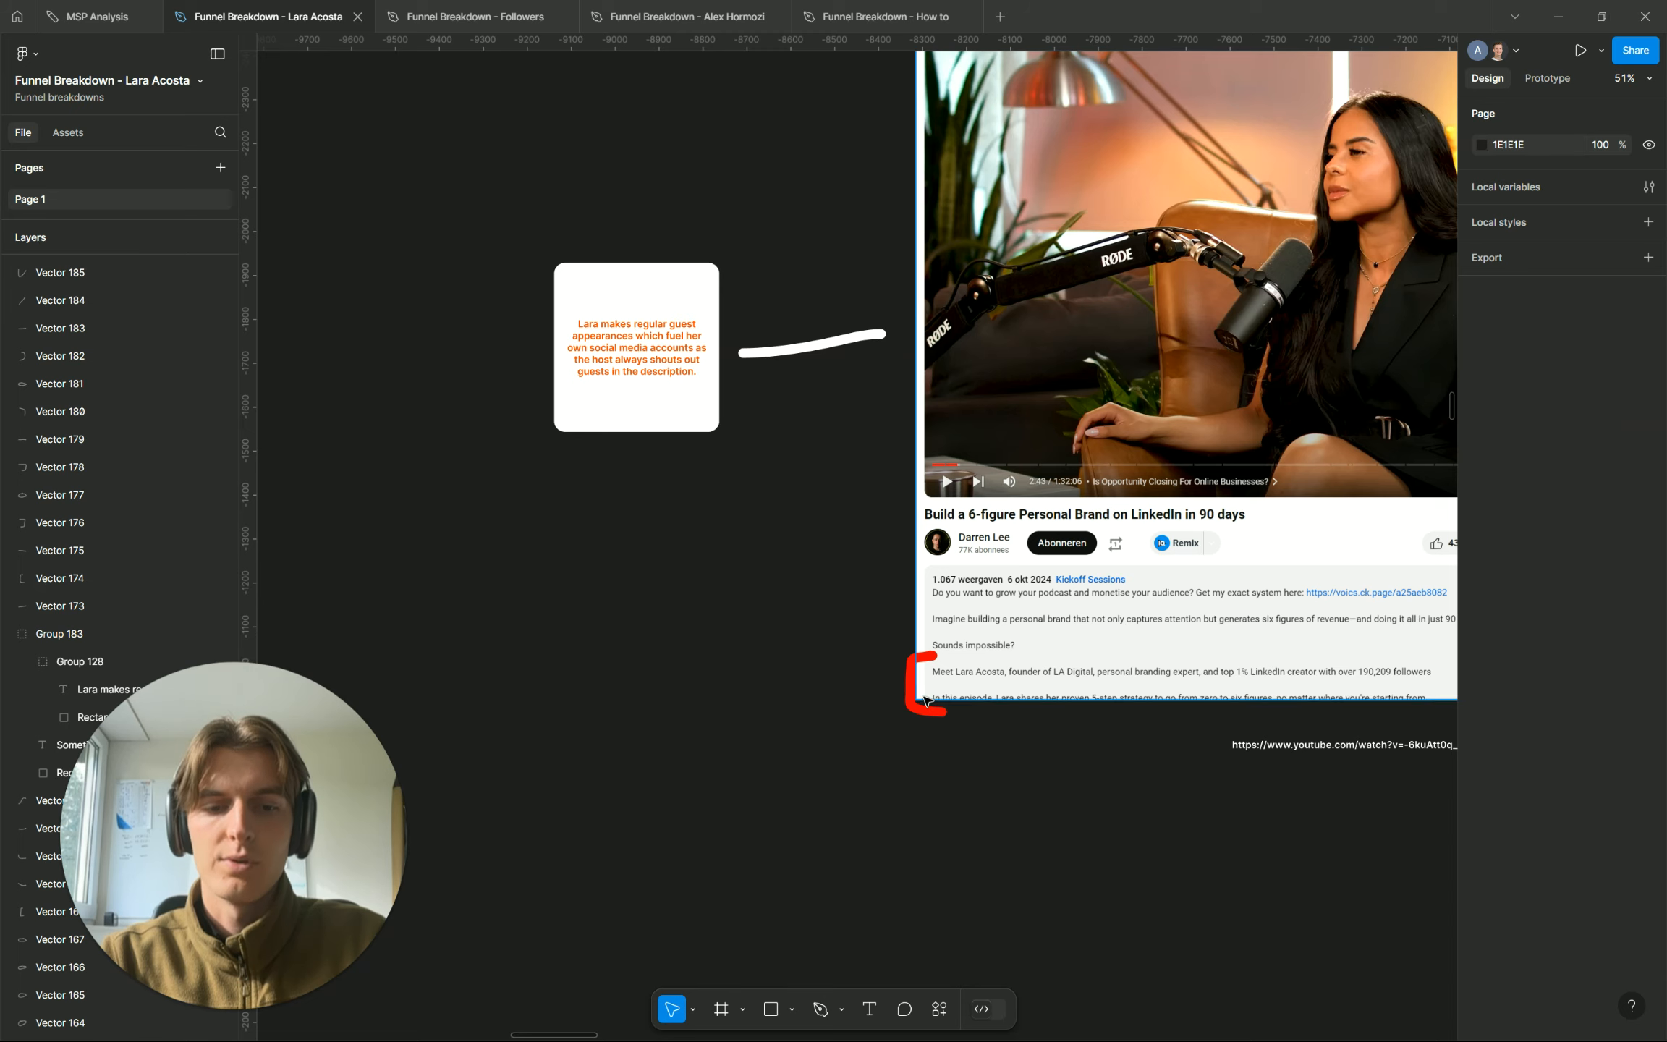
pyautogui.scroll(-5, 904, 774)
pyautogui.scroll(-10, 905, 774)
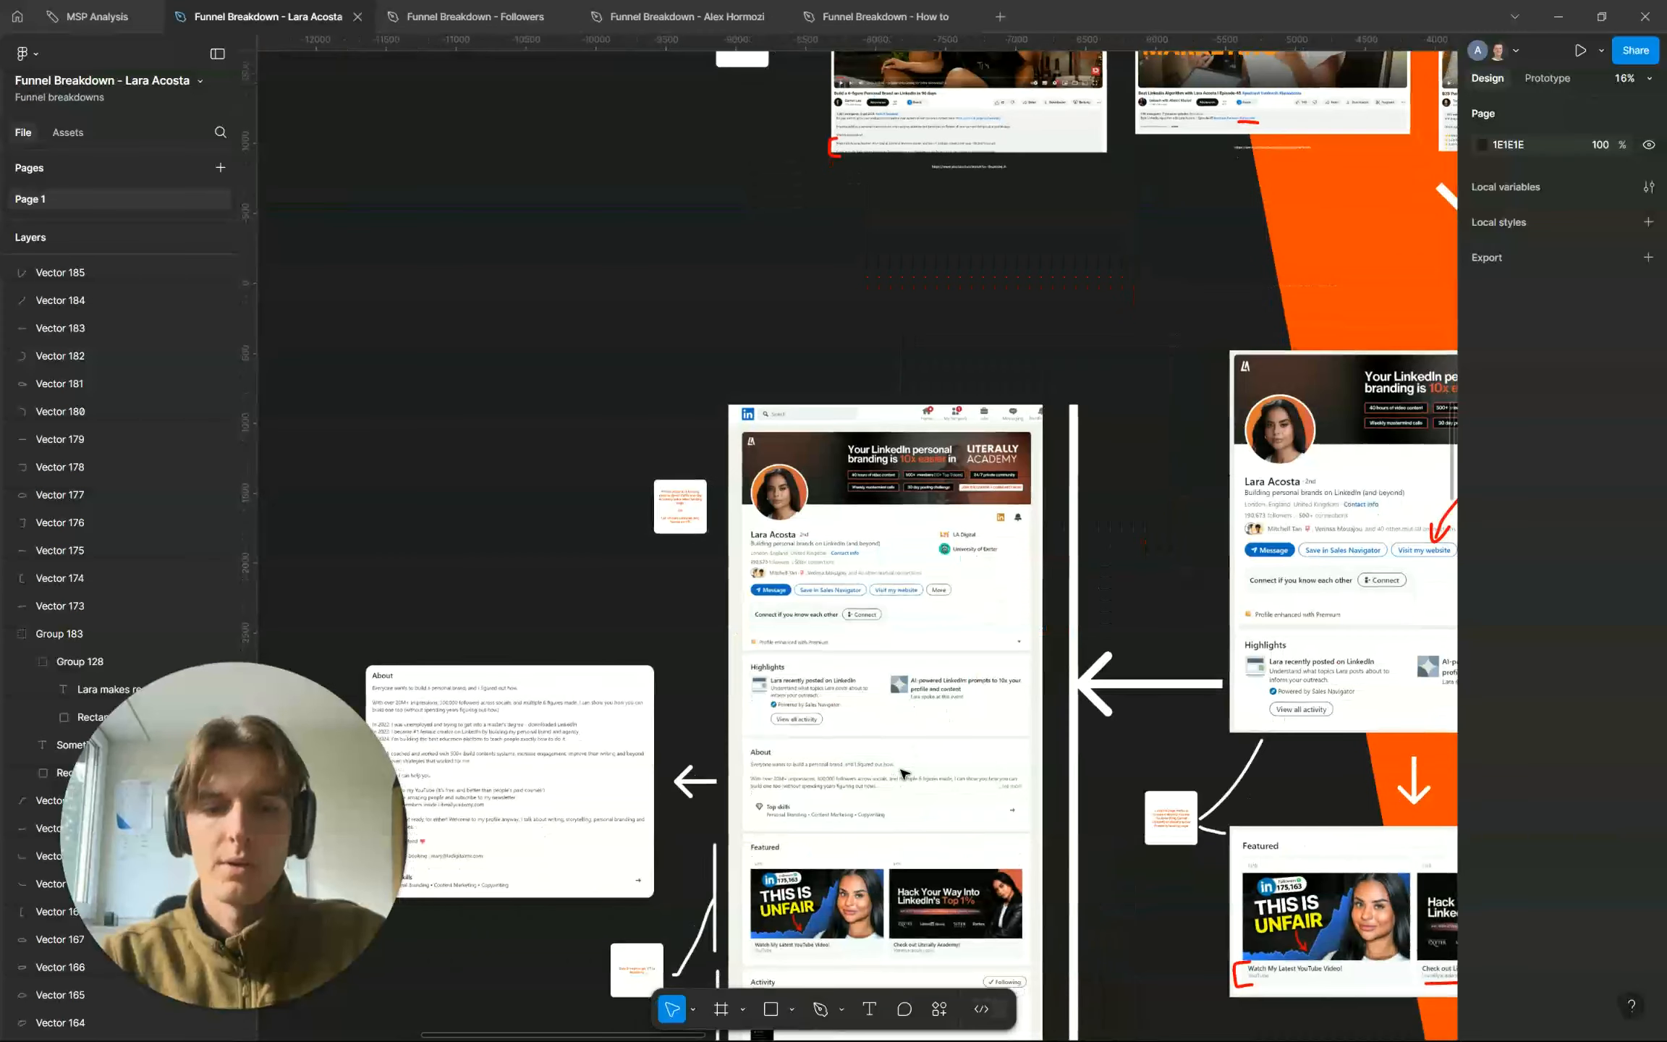
pyautogui.scroll(6, 904, 775)
pyautogui.hscroll(5, 904, 774)
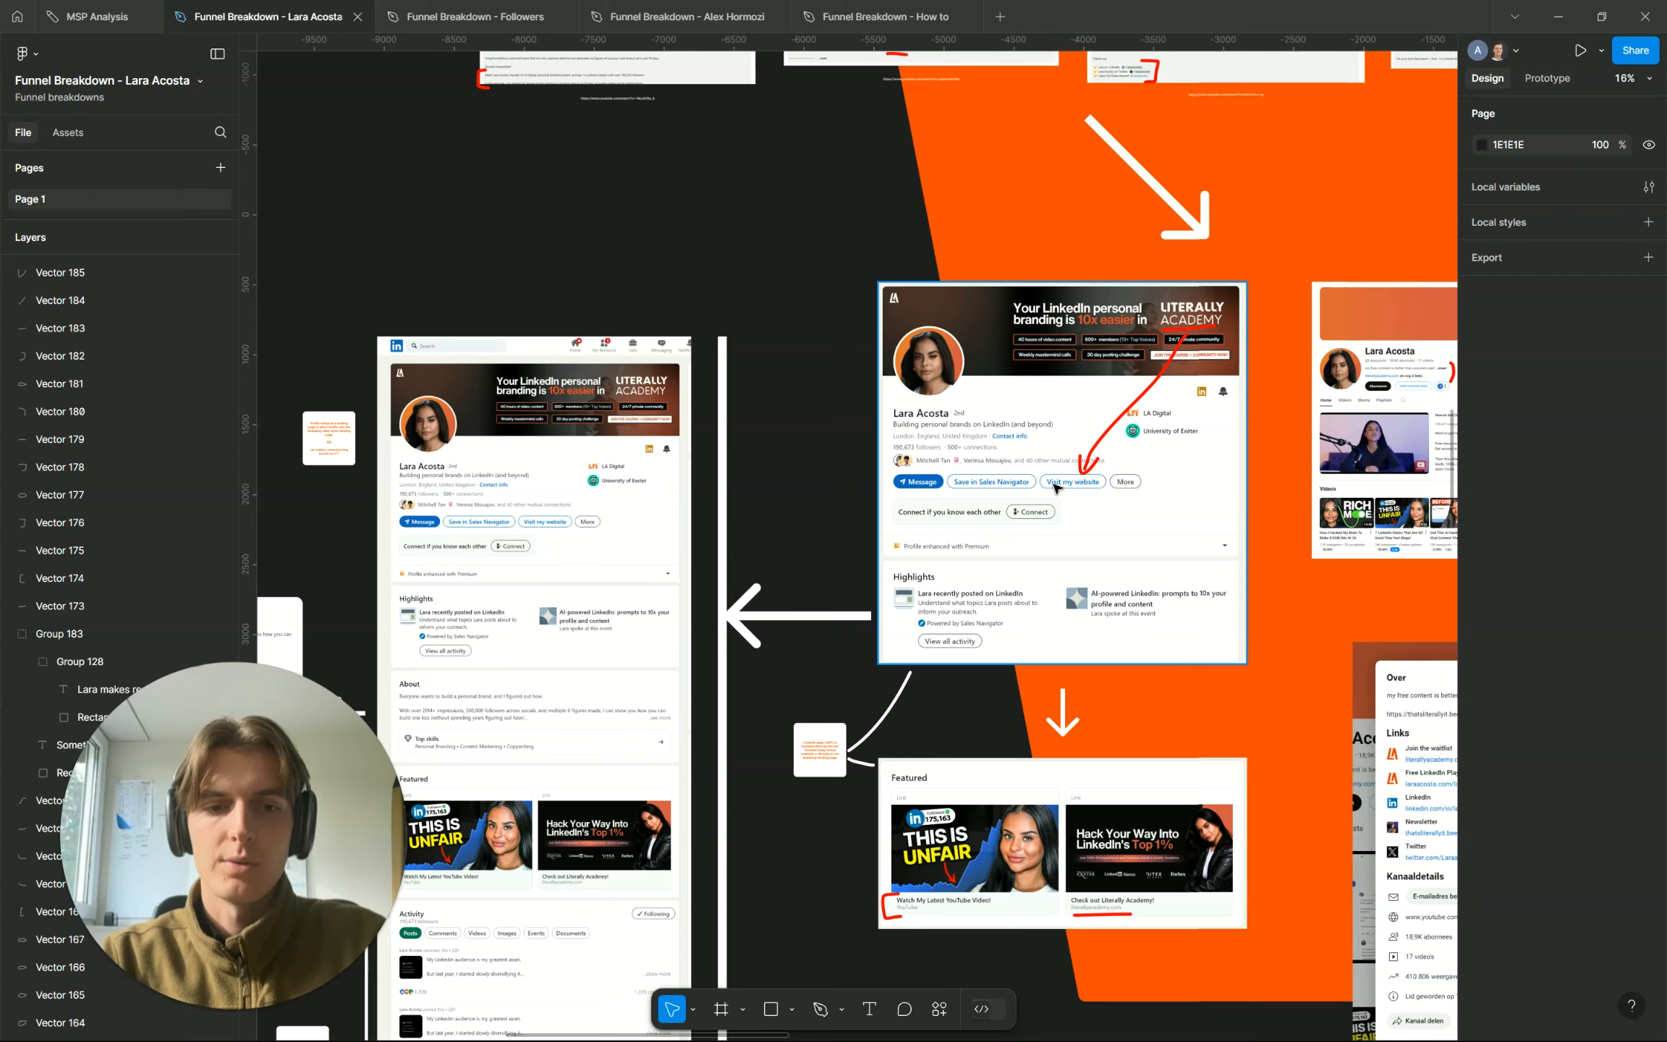
pyautogui.scroll(5, 1049, 492)
pyautogui.hscroll(-4, 1028, 514)
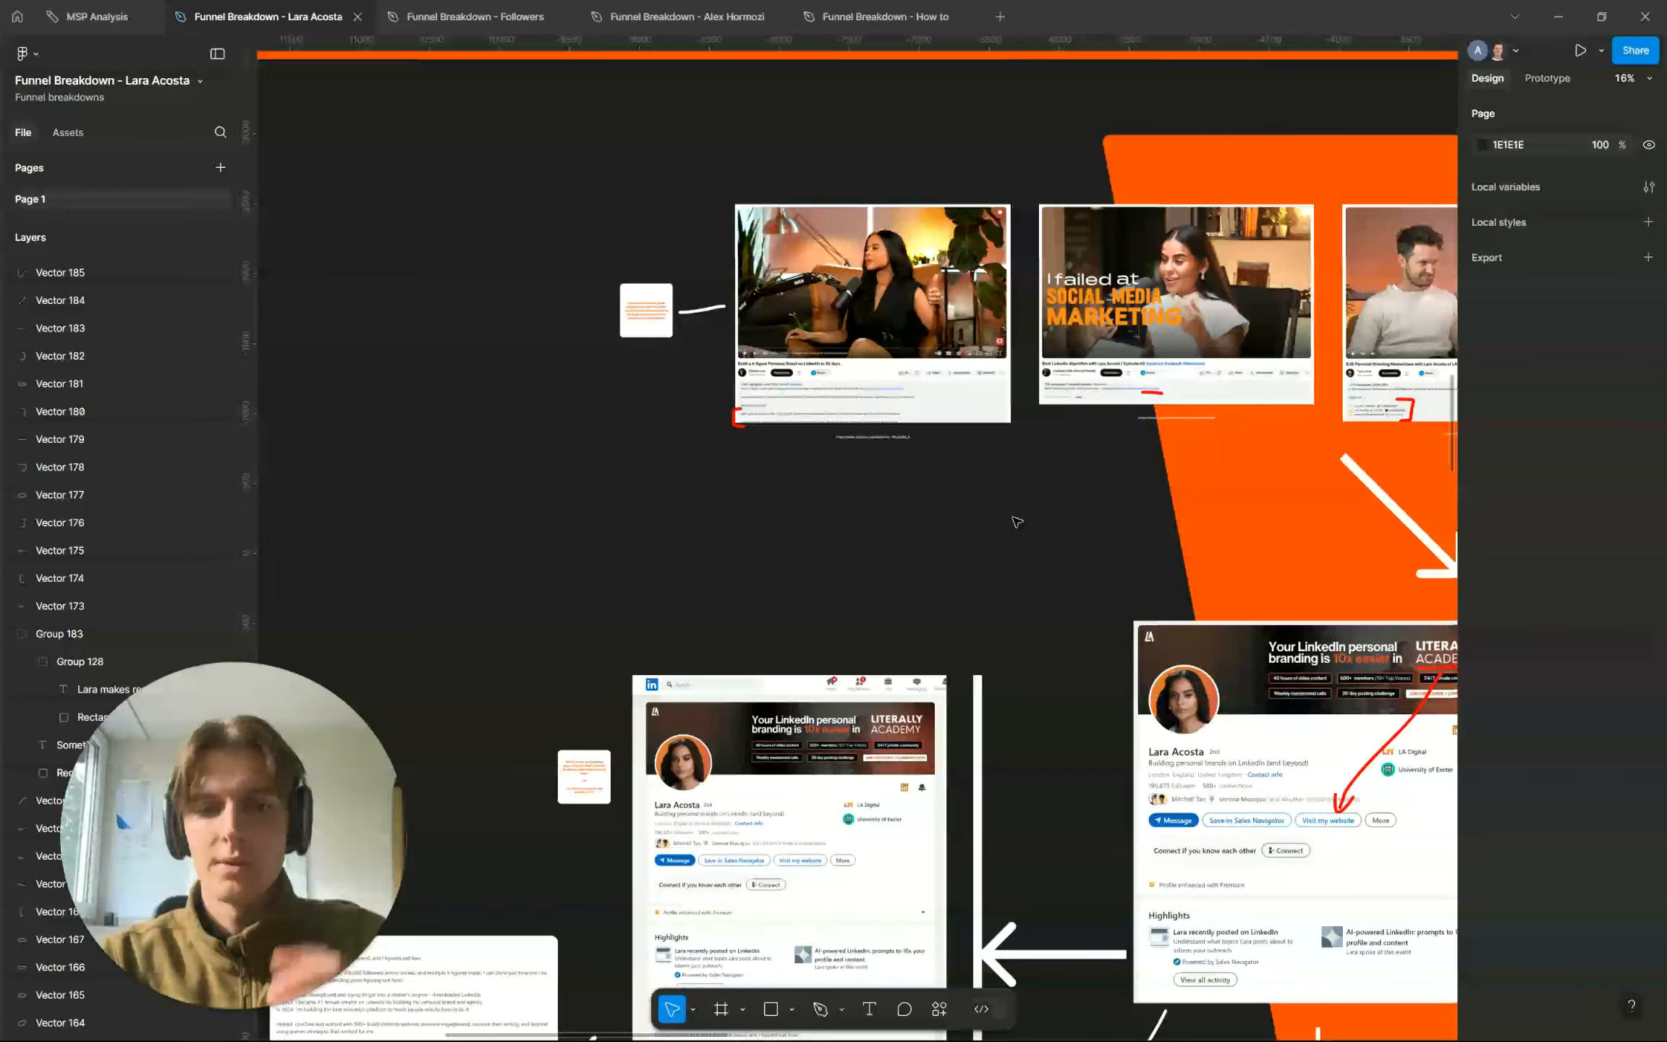
pyautogui.scroll(6, 1016, 521)
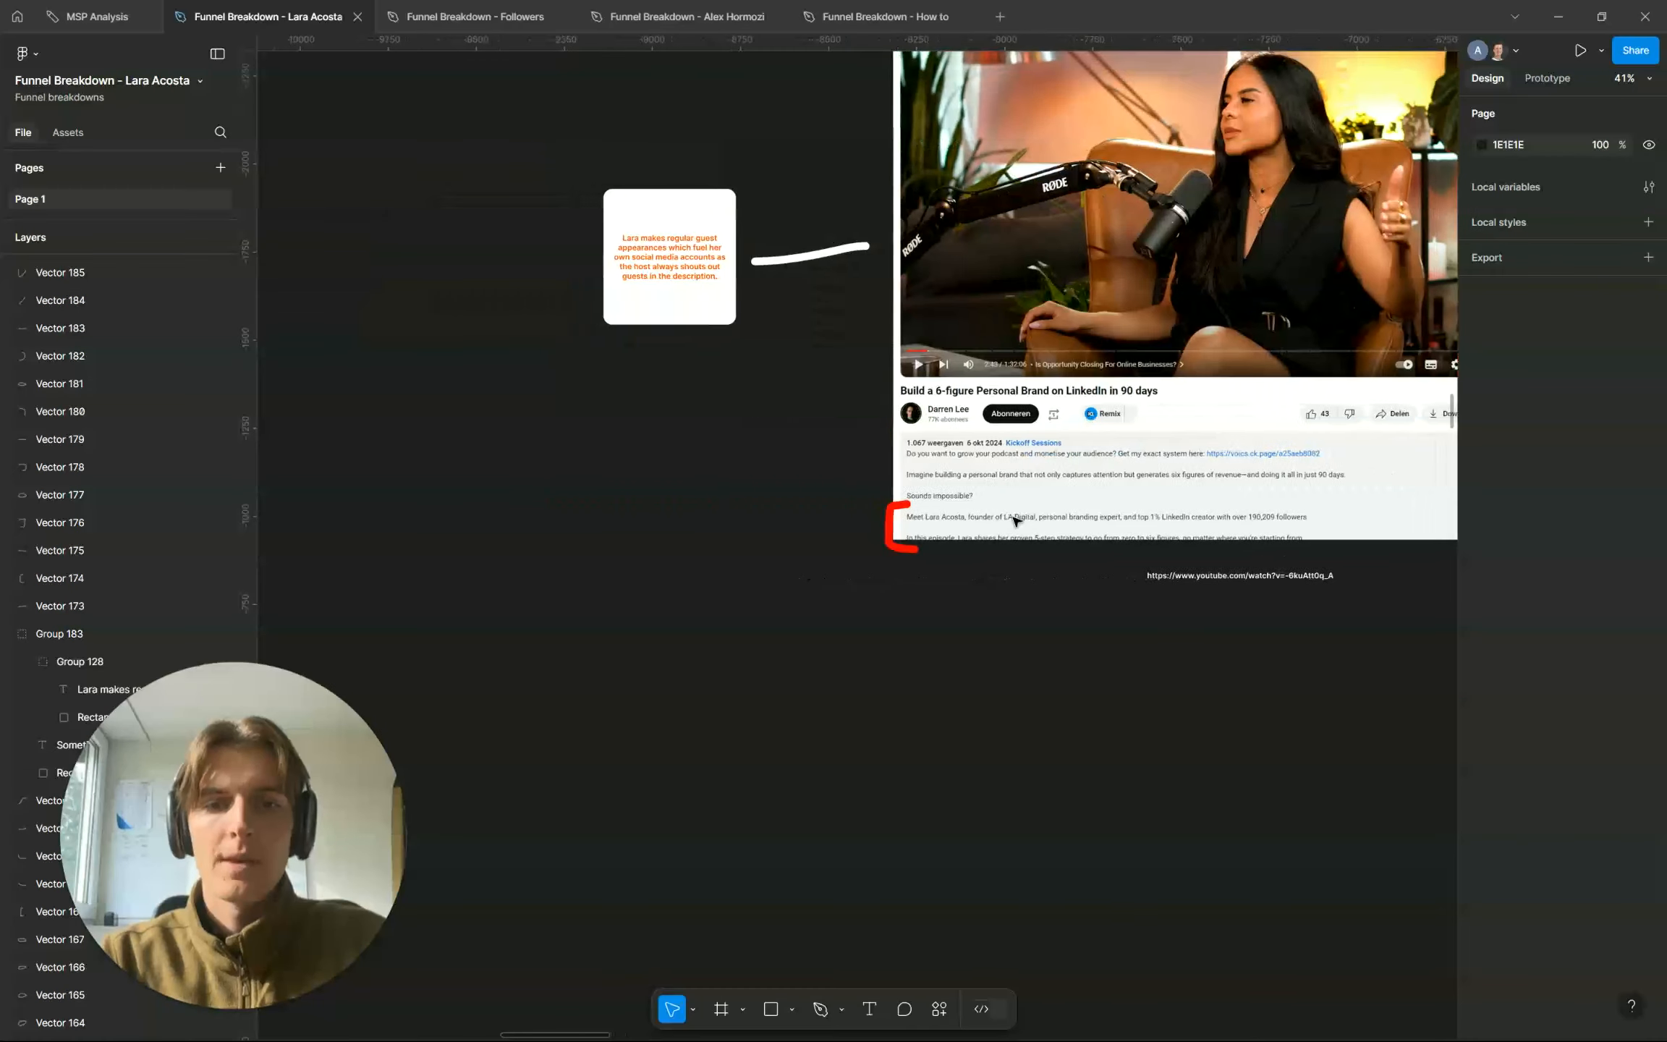
pyautogui.scroll(2, 1016, 519)
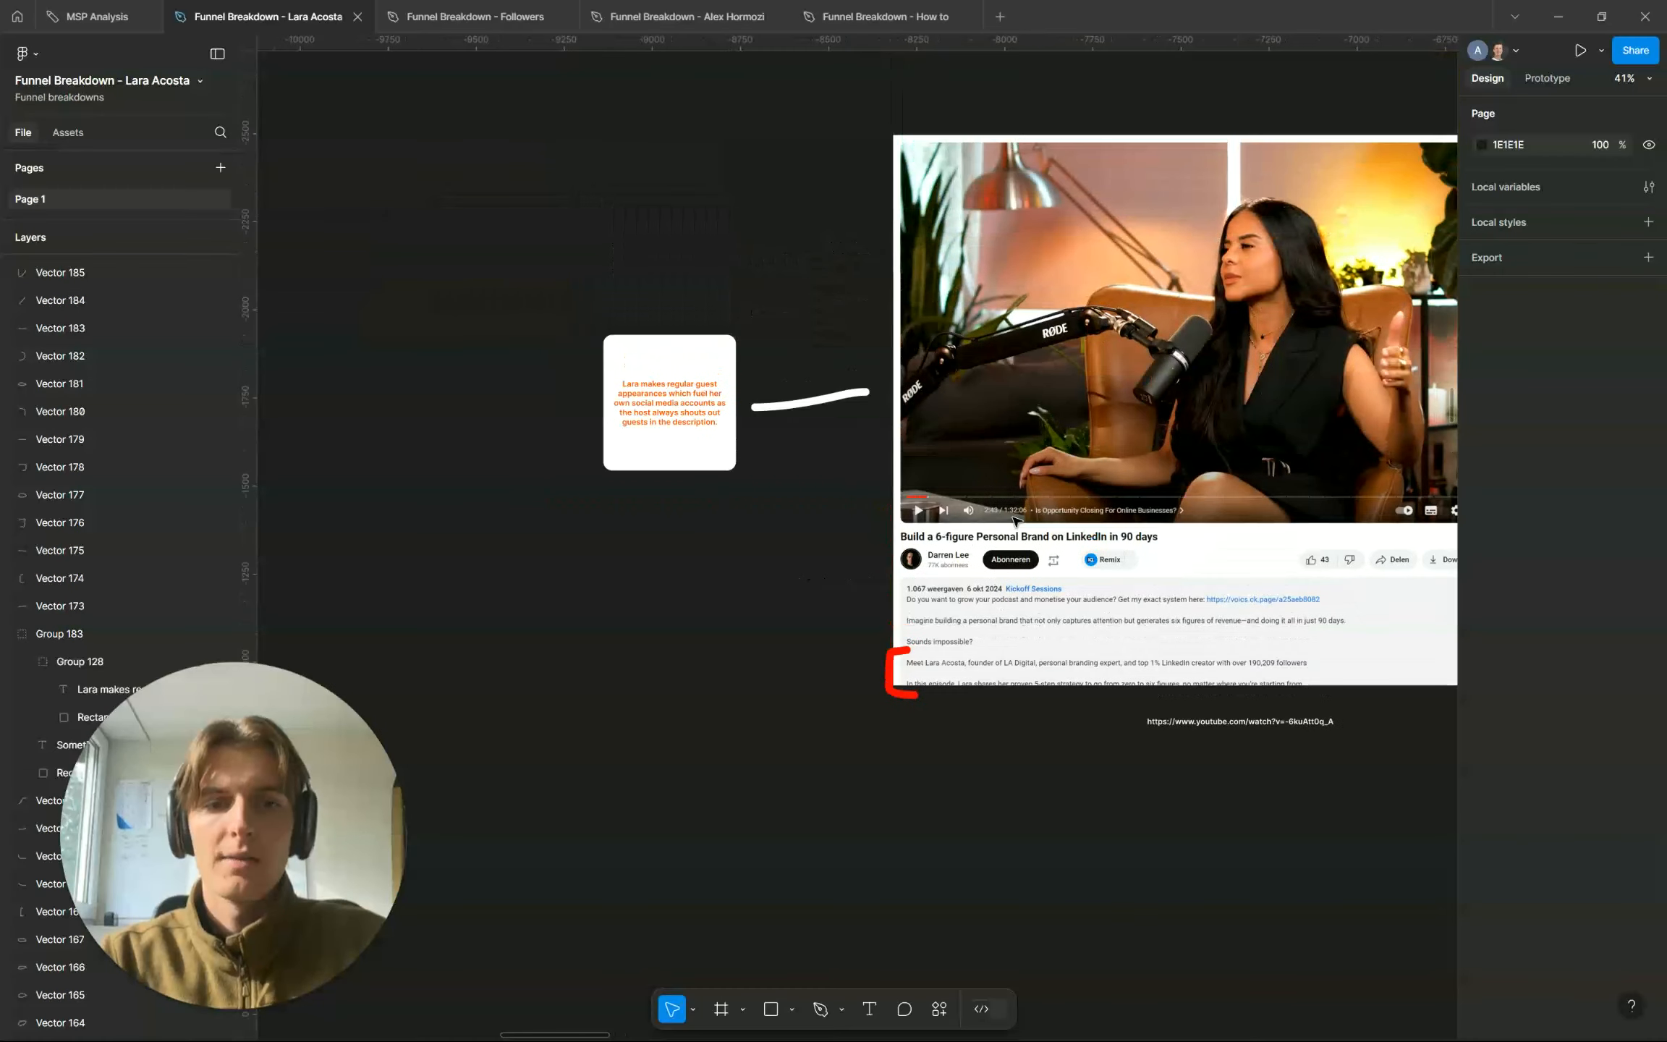
# Stop following the anonymous collaborator's view and look over the whole funnel board from the title banner down to the last stage
pyautogui.click(1478, 54)
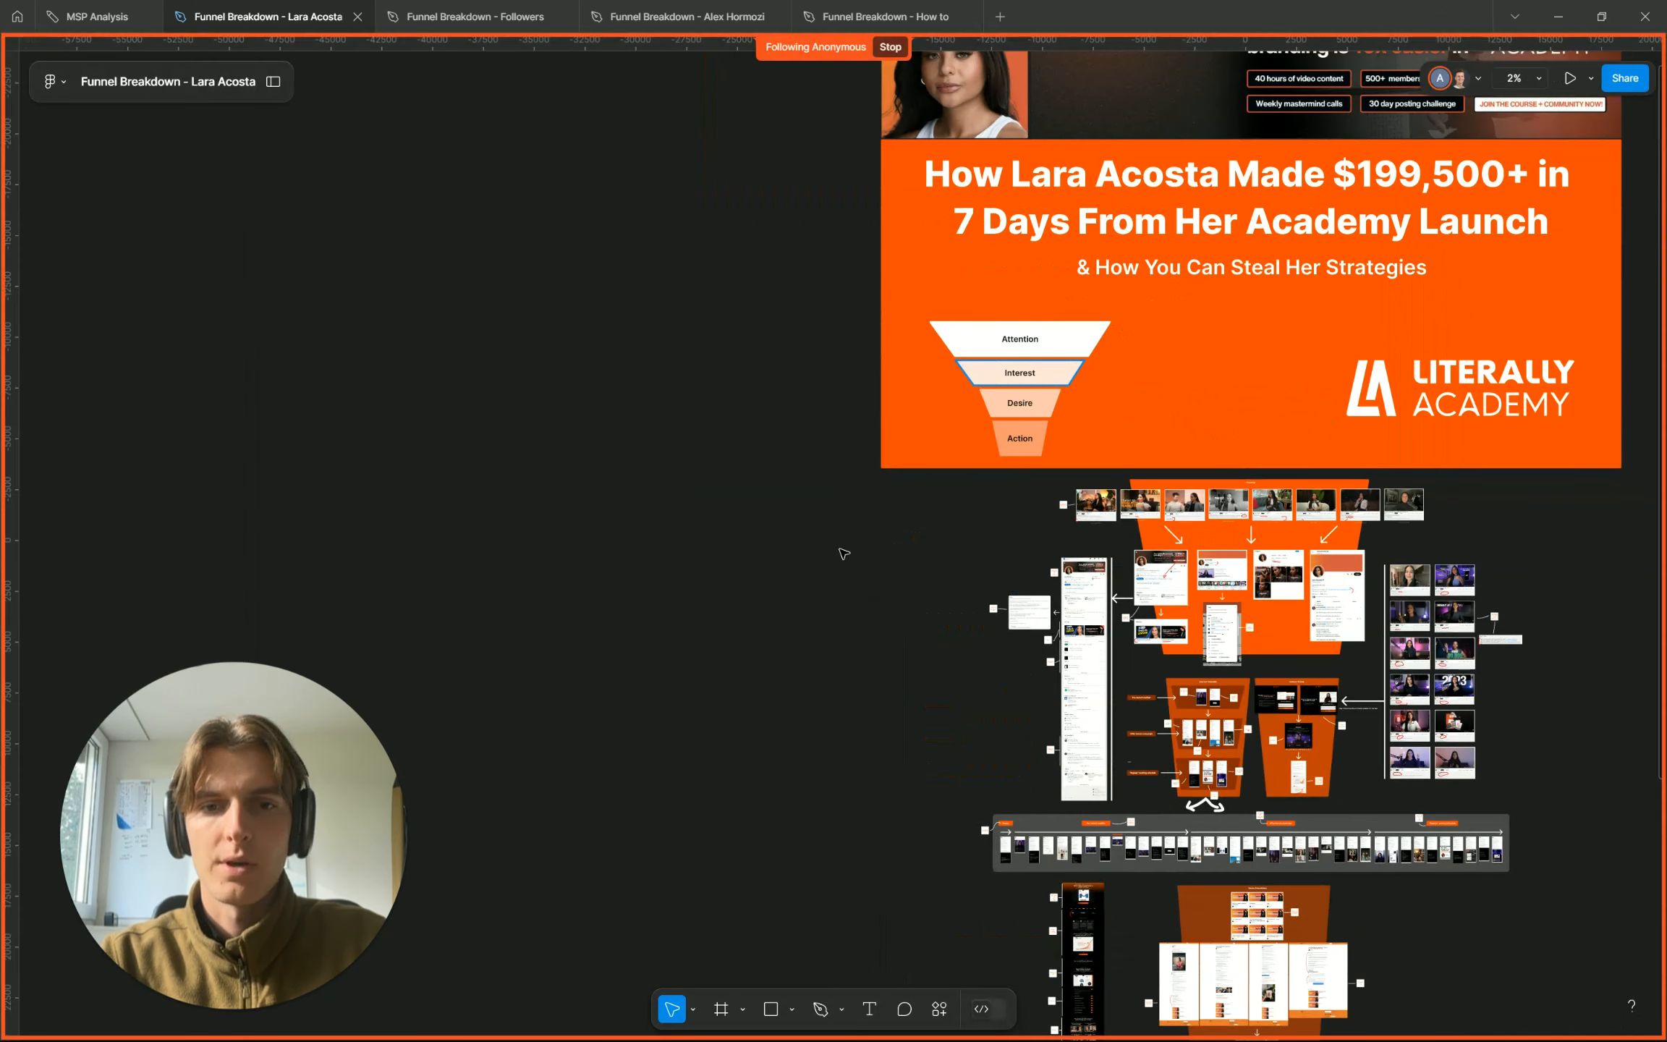
pyautogui.click(891, 48)
pyautogui.hscroll(8, 867, 413)
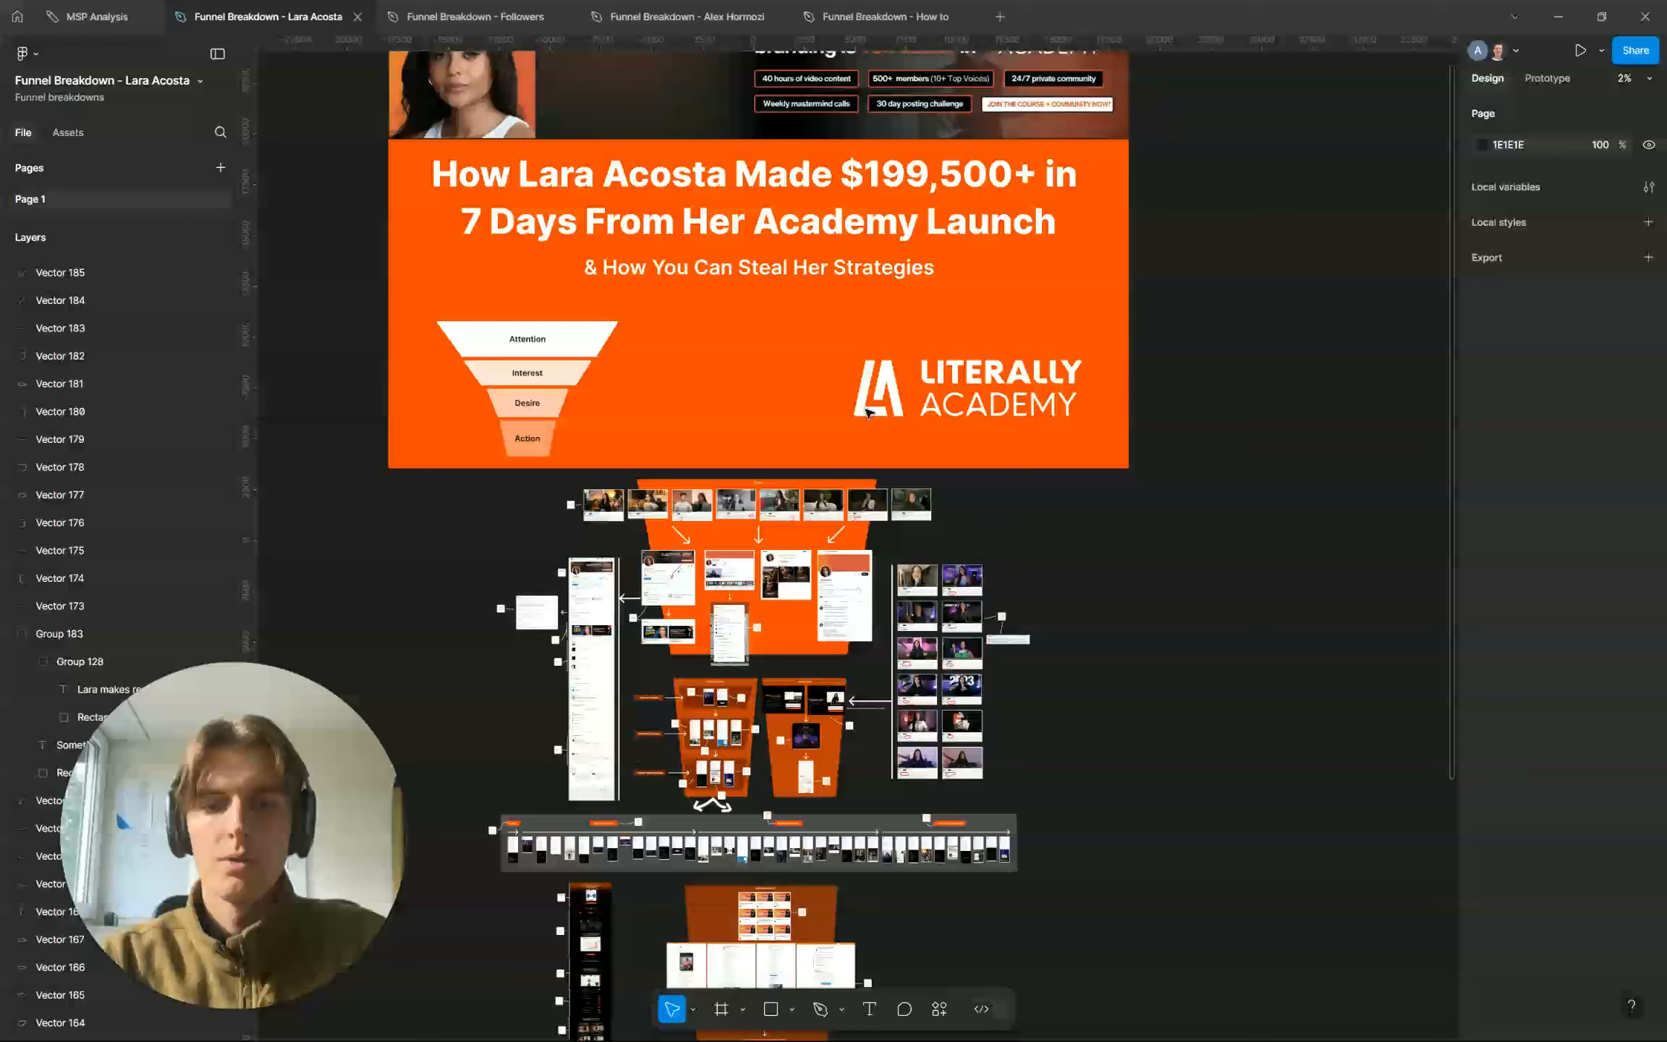
pyautogui.scroll(-3, 1013, 356)
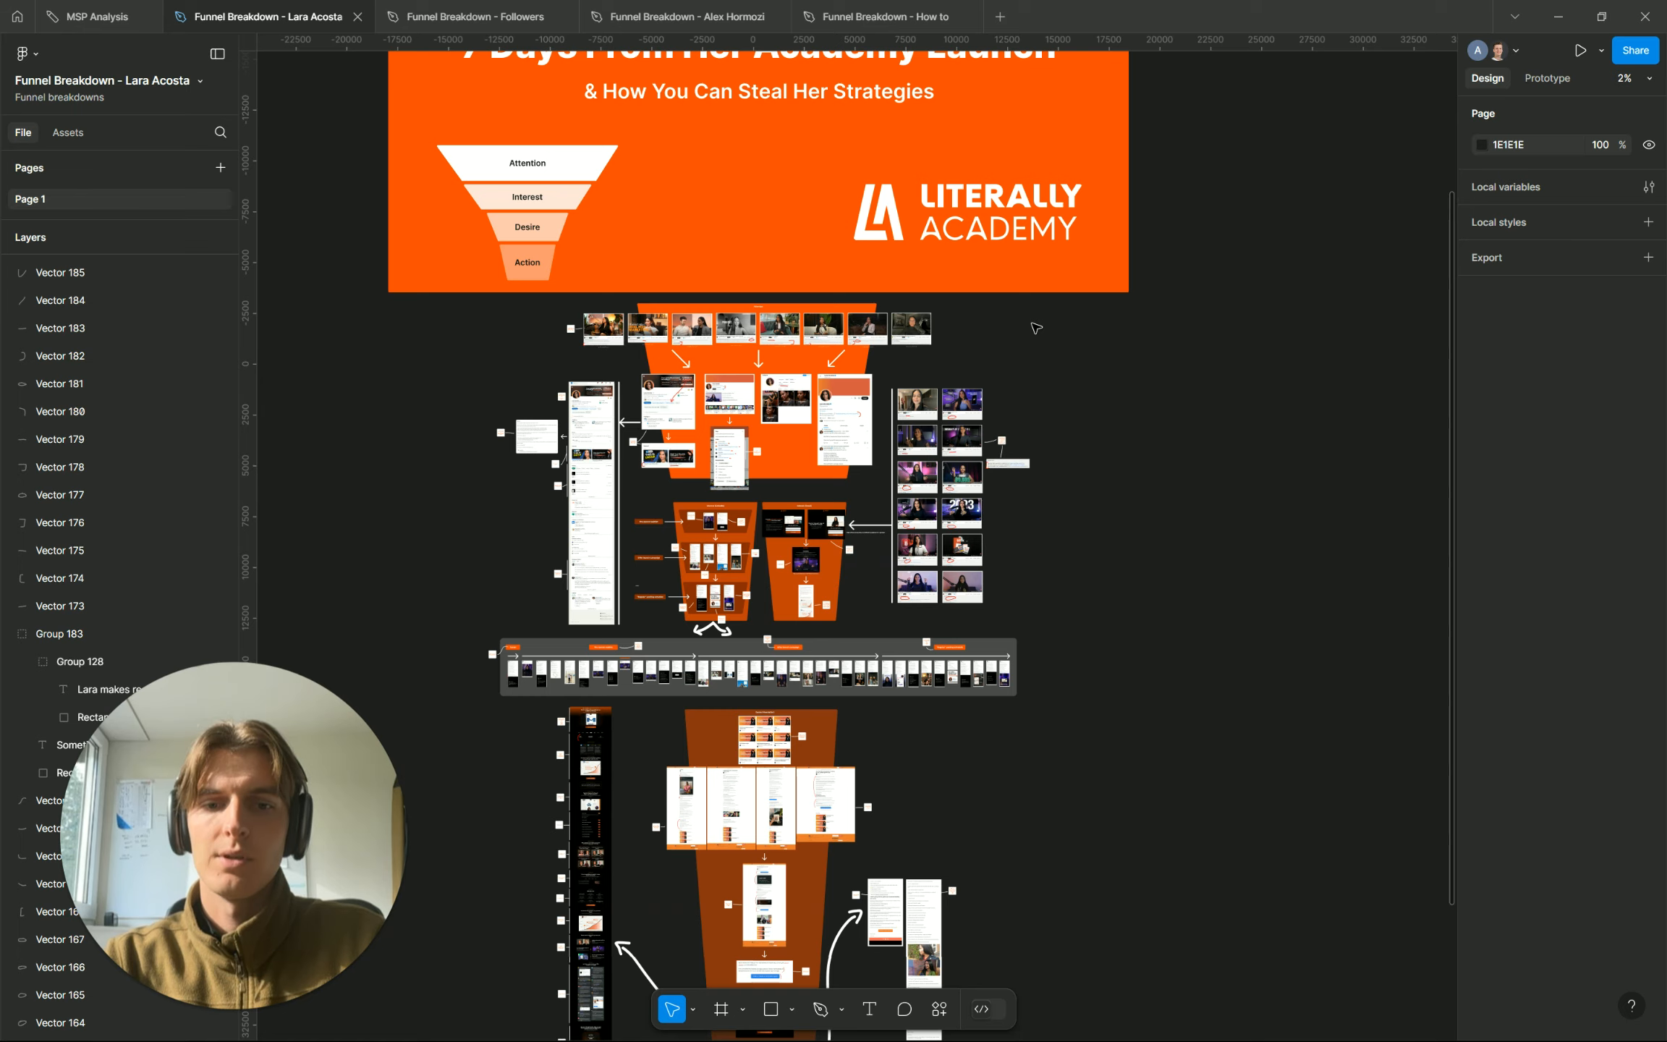
pyautogui.scroll(2, 1036, 328)
pyautogui.keyDown('ctrl'); pyautogui.scroll(-3, 1036, 328); pyautogui.keyUp('ctrl')
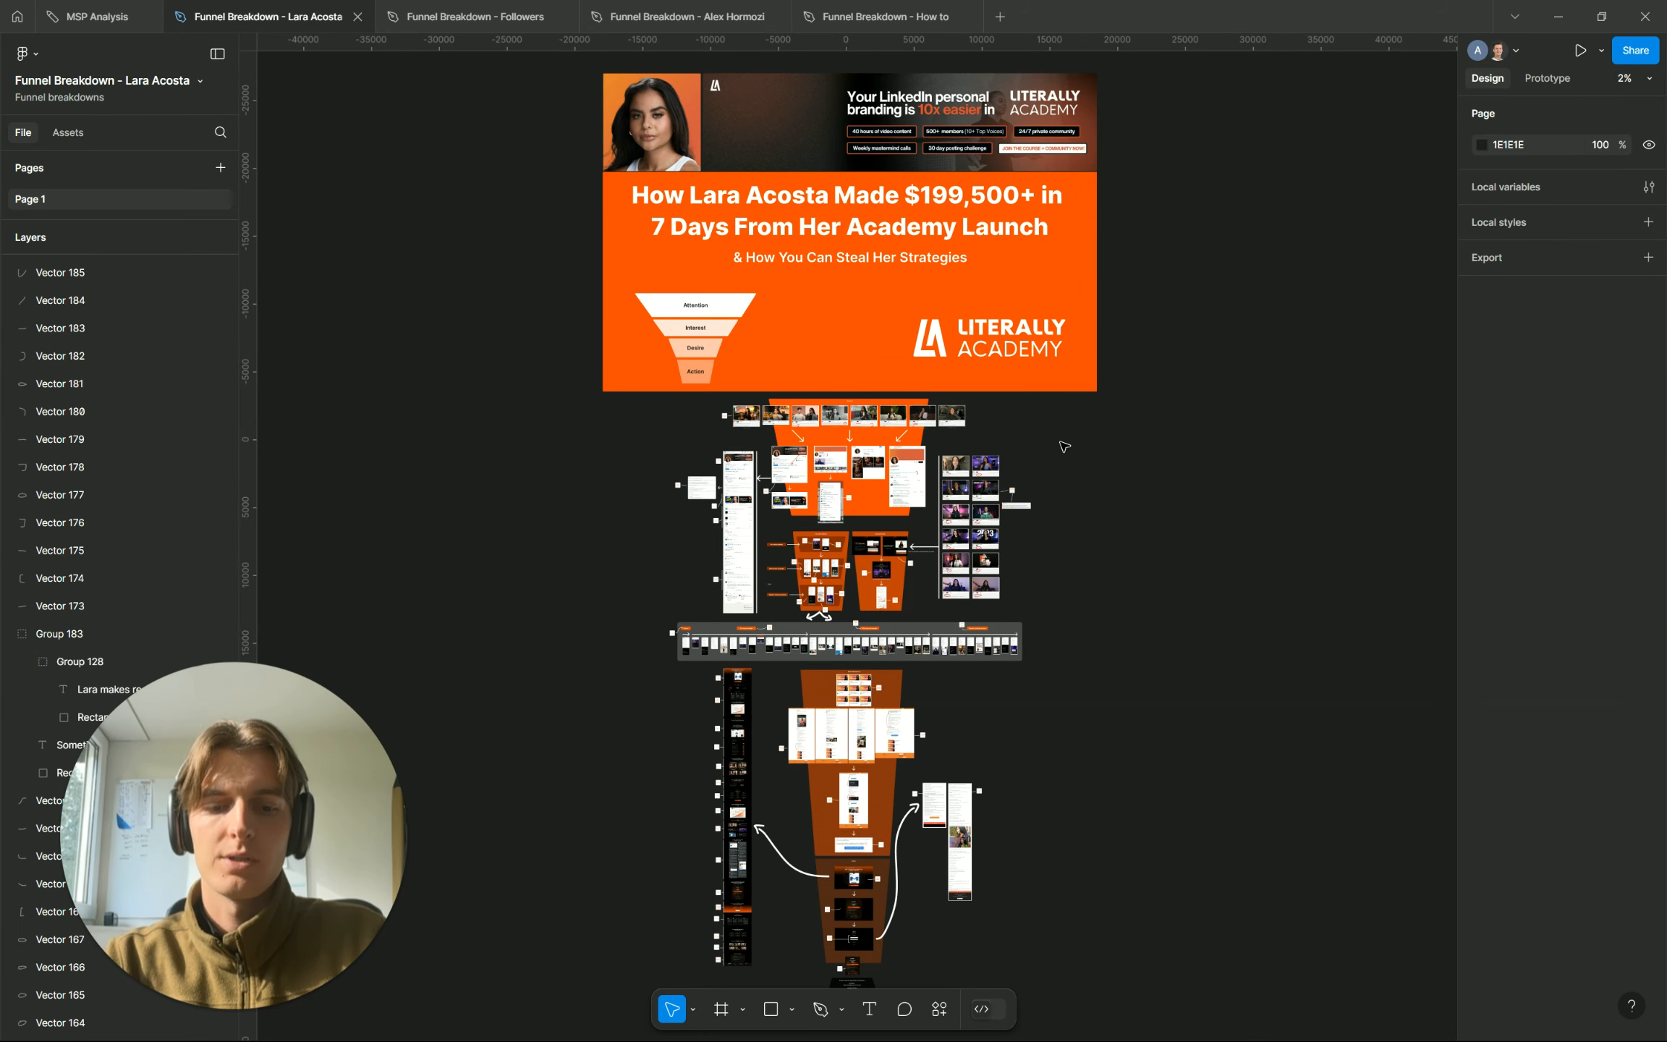
pyautogui.hscroll(1, 1064, 446)
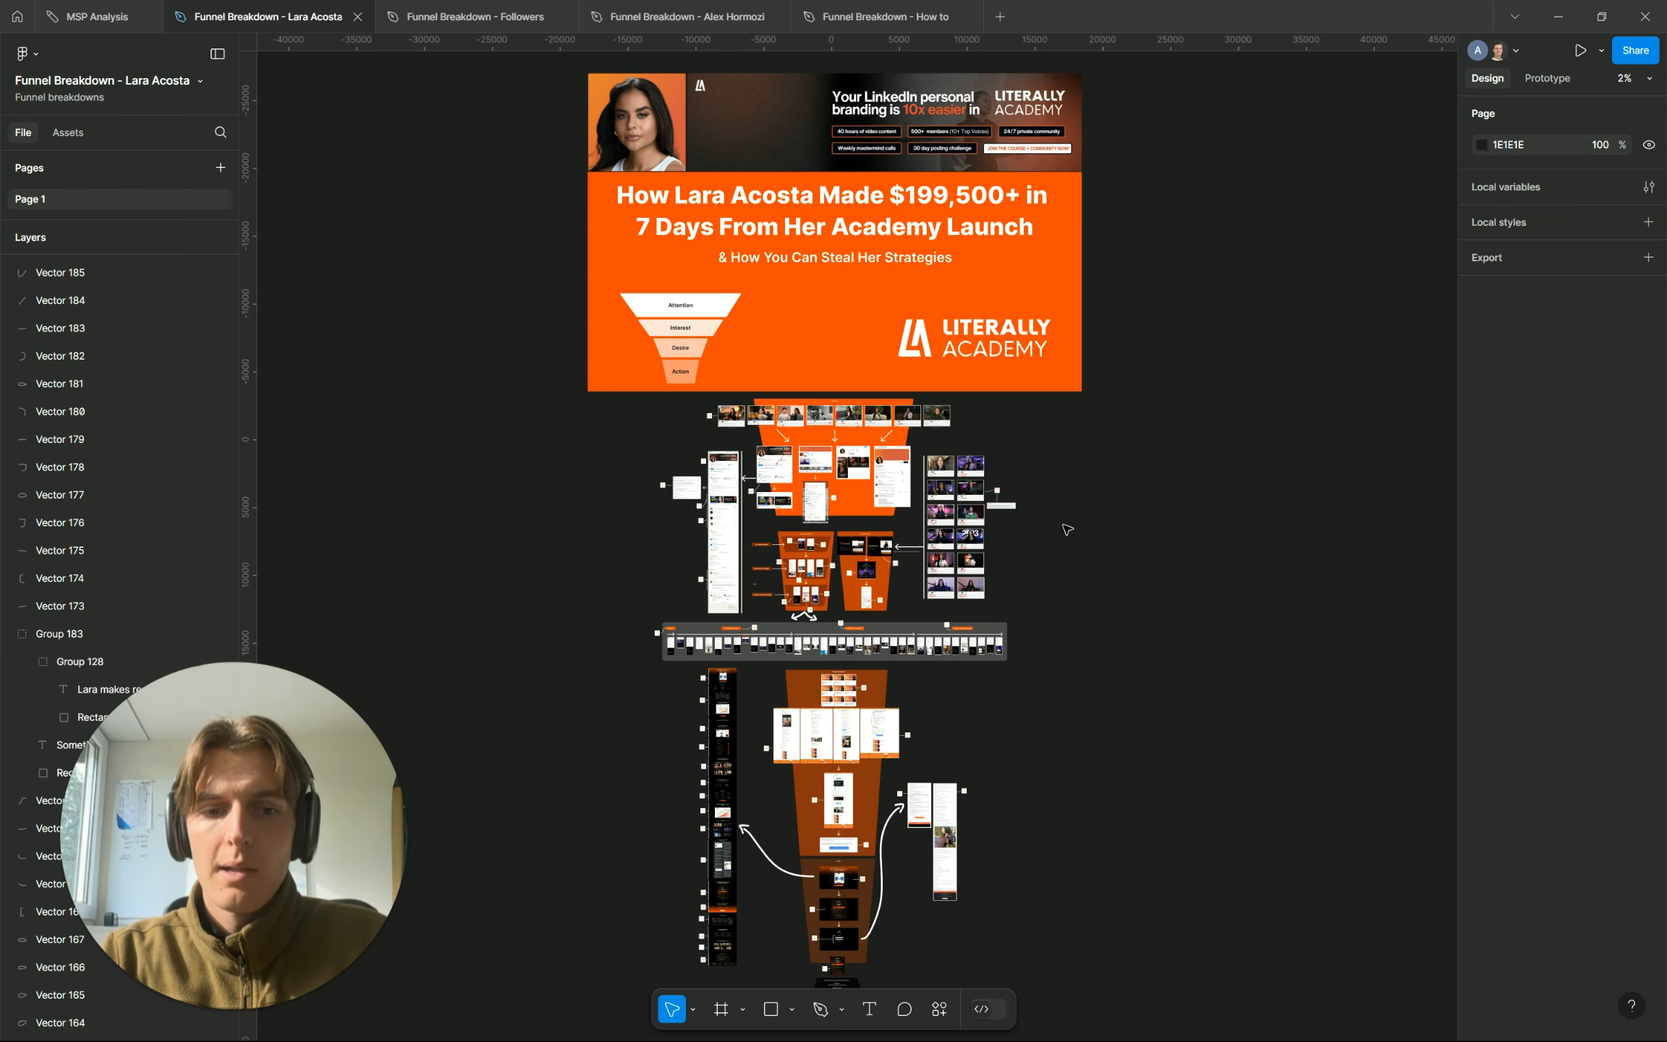
# Examine the two columns of long-form YouTube videos and read the note attached to them about funnelling traffic
pyautogui.scroll(2, 1067, 530)
pyautogui.scroll(3, 1018, 546)
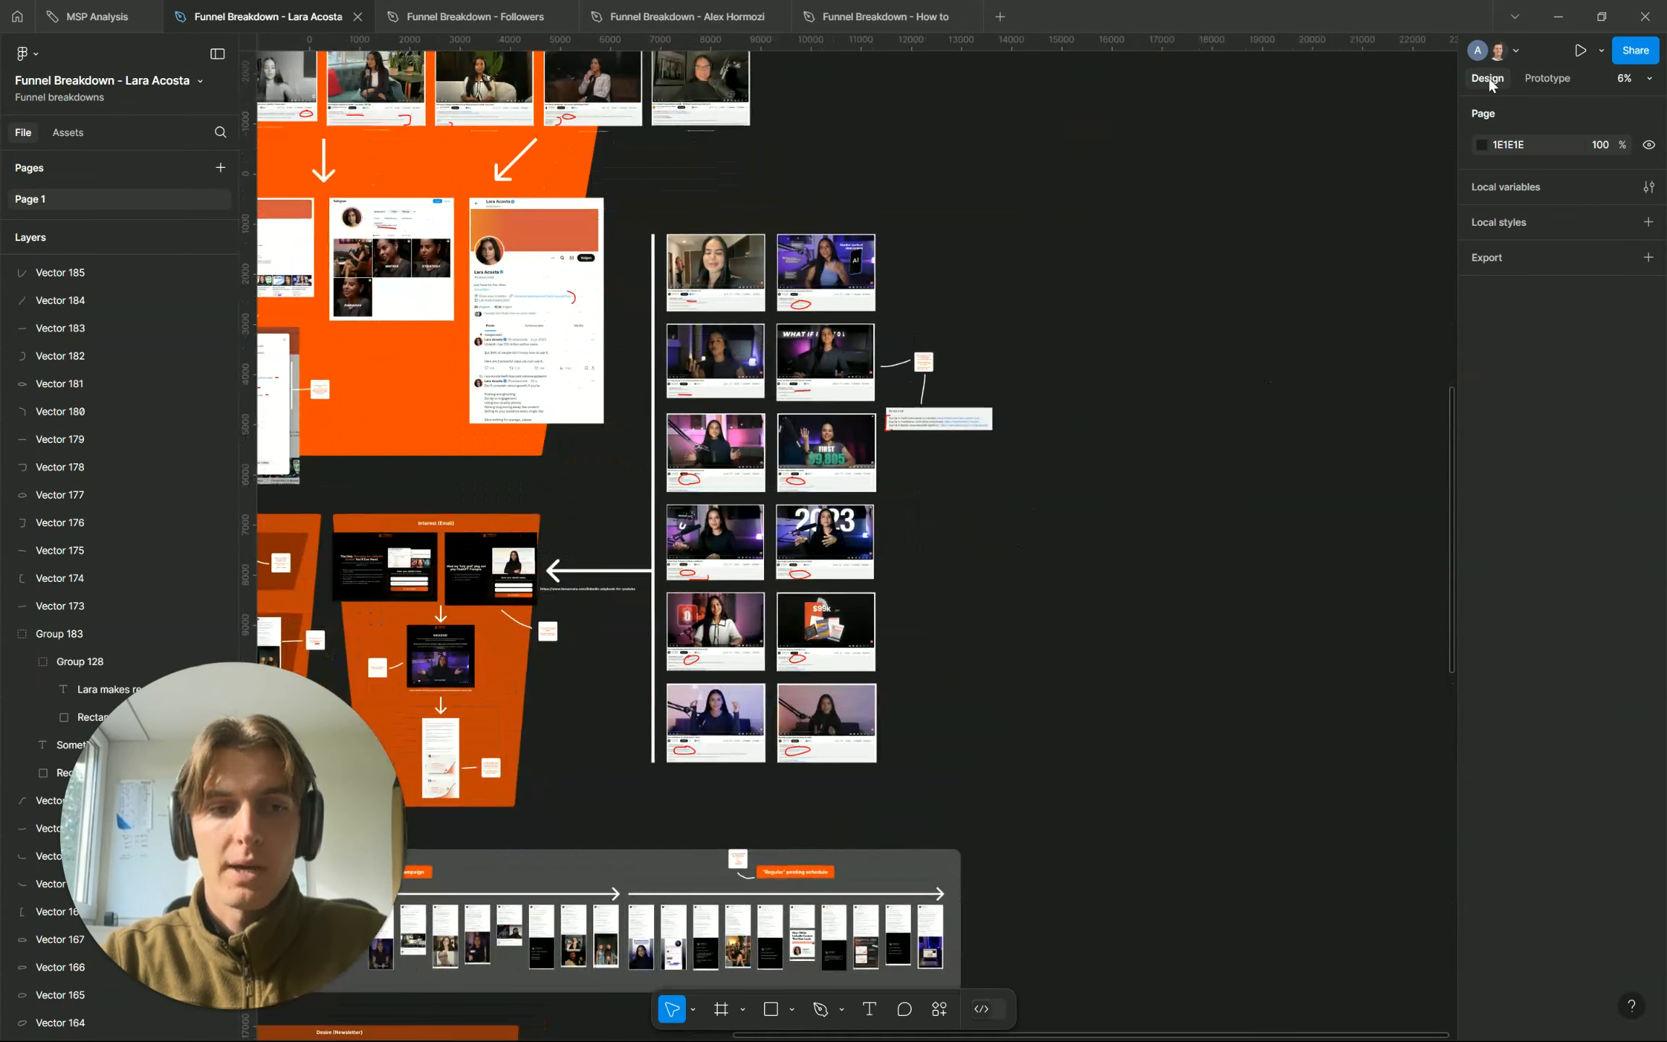
pyautogui.hscroll(-3, 1013, 515)
pyautogui.scroll(2, 1012, 515)
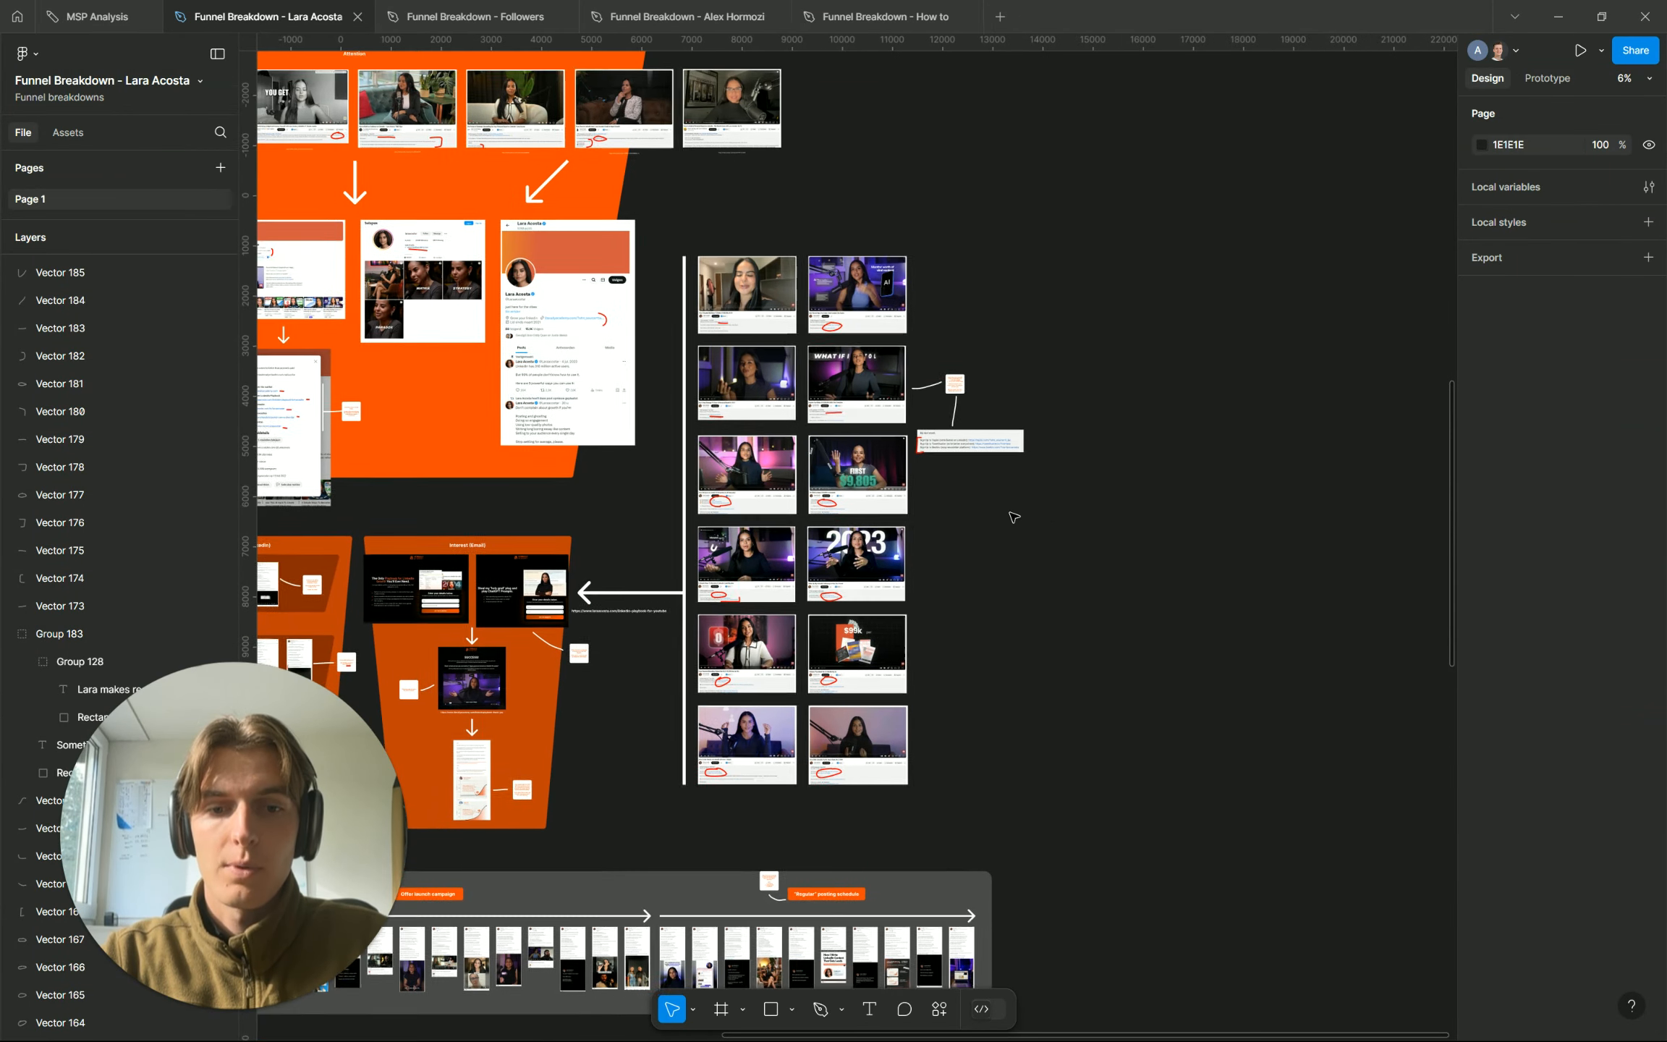
pyautogui.scroll(3, 1013, 516)
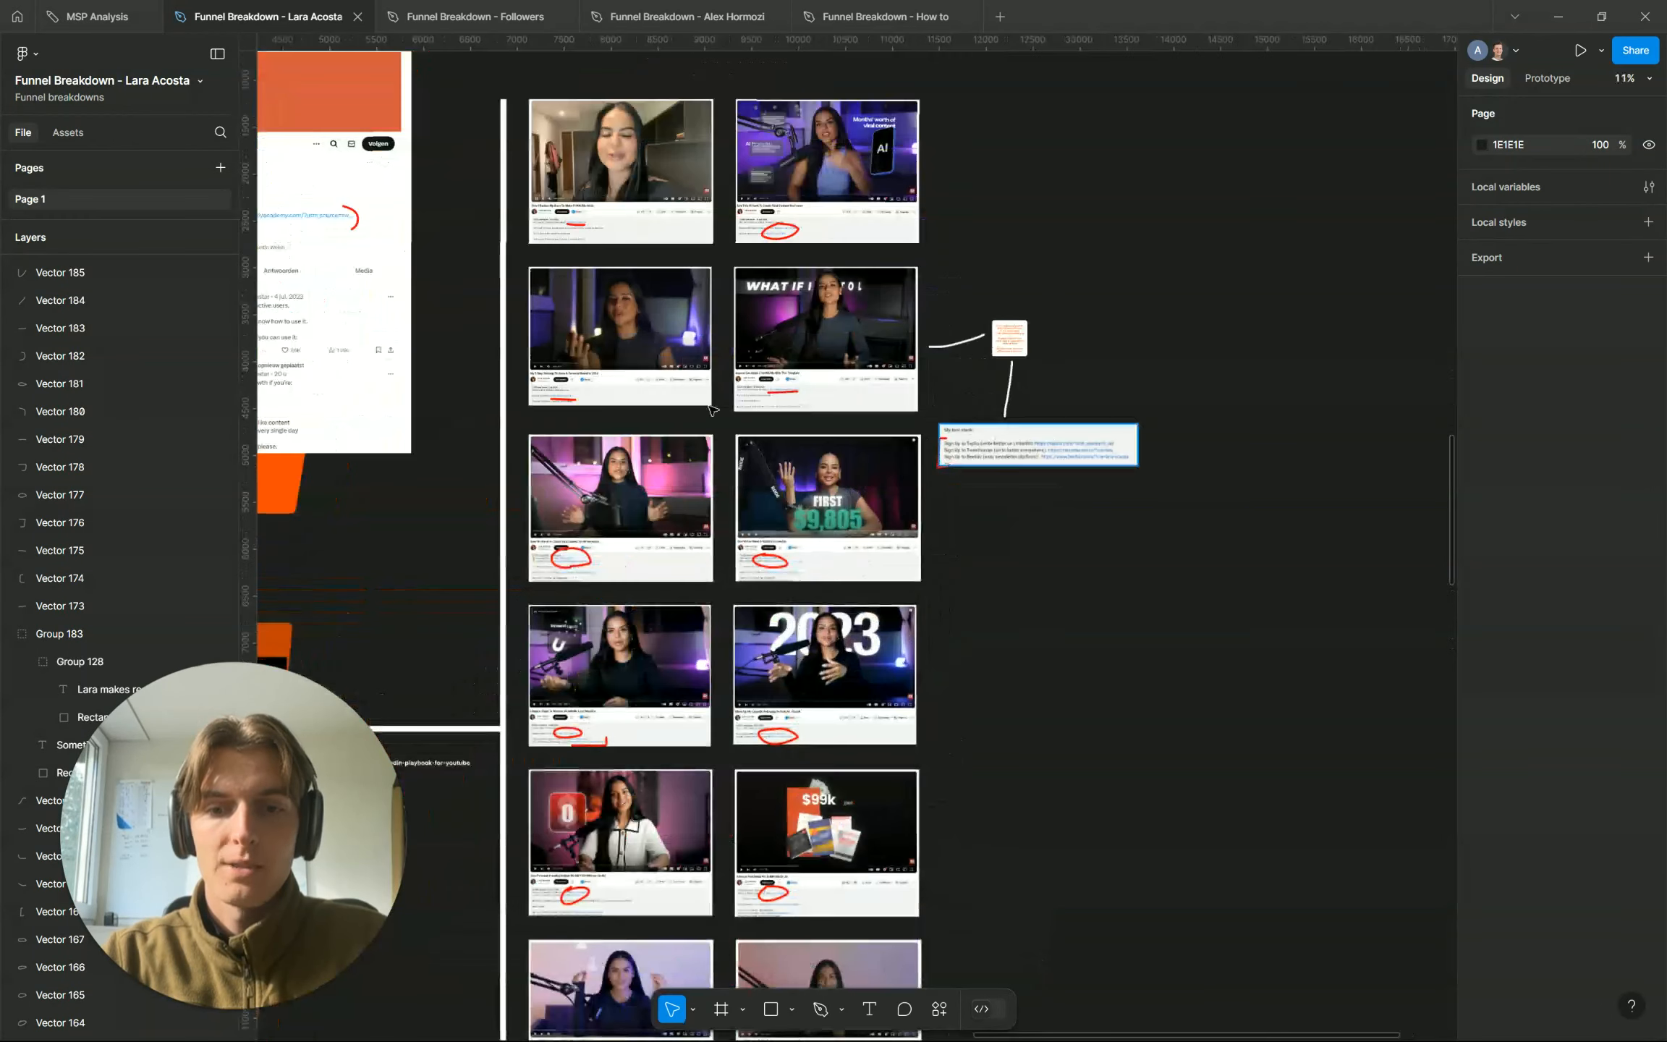
pyautogui.scroll(2, 981, 542)
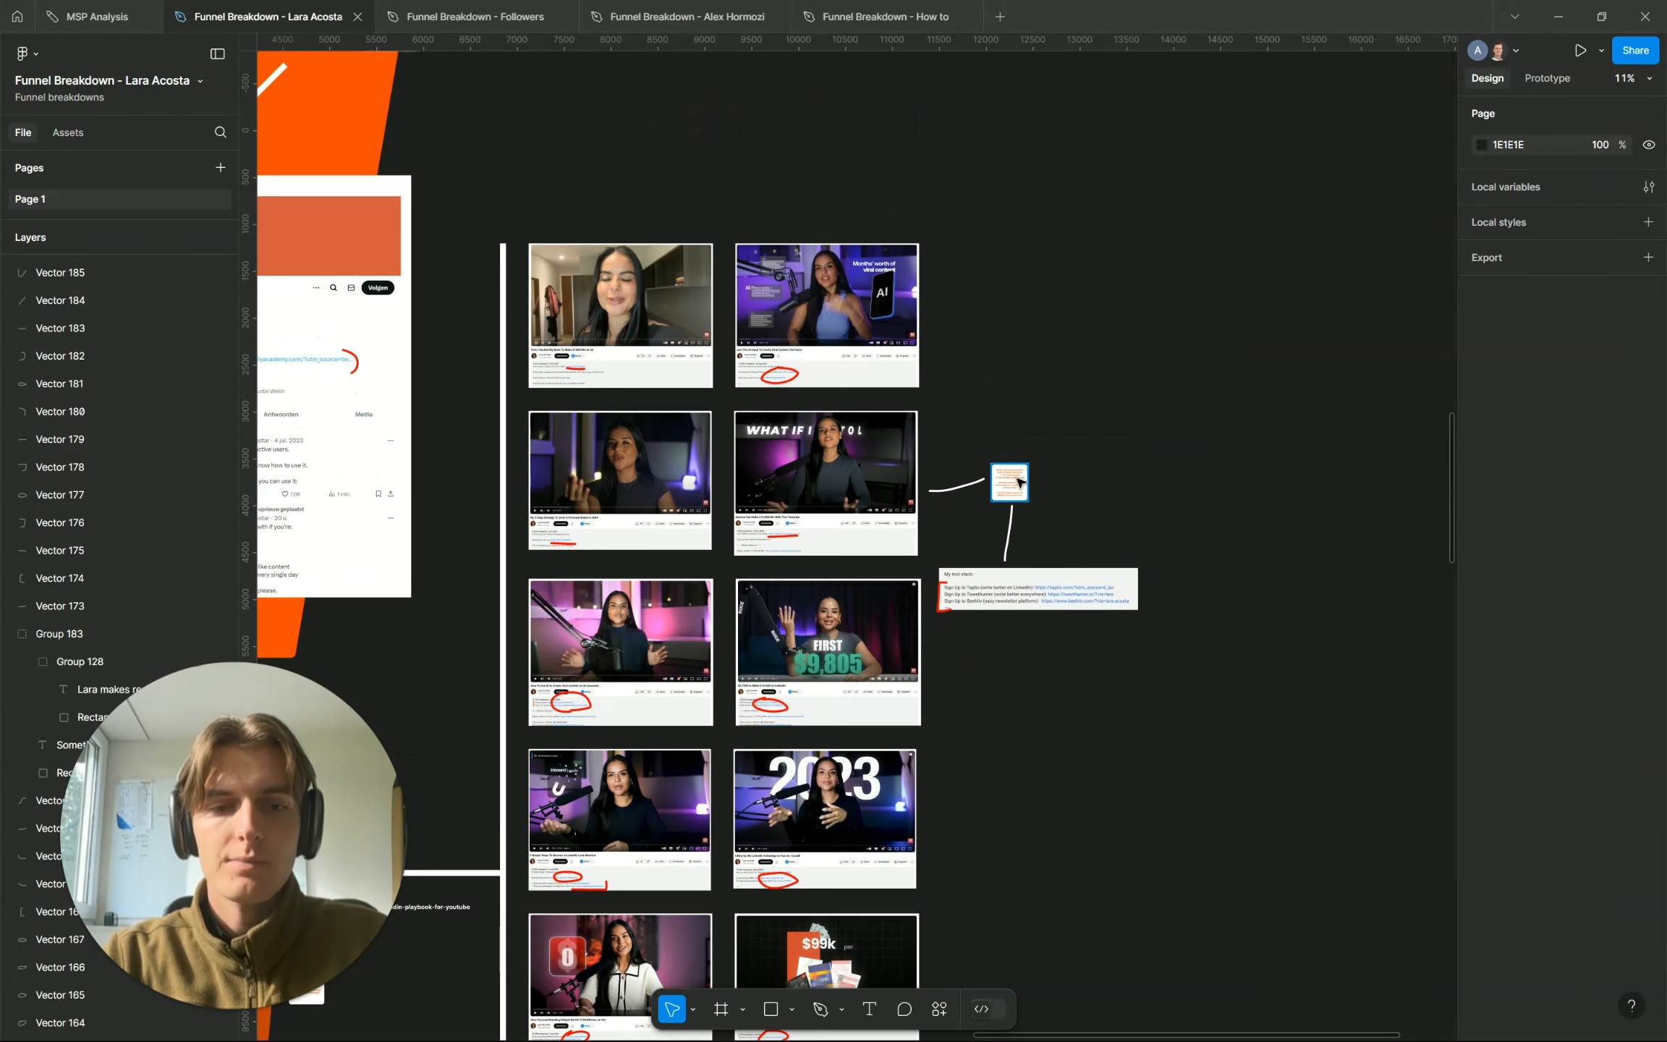
pyautogui.scroll(5, 1019, 481)
pyautogui.scroll(2, 1041, 520)
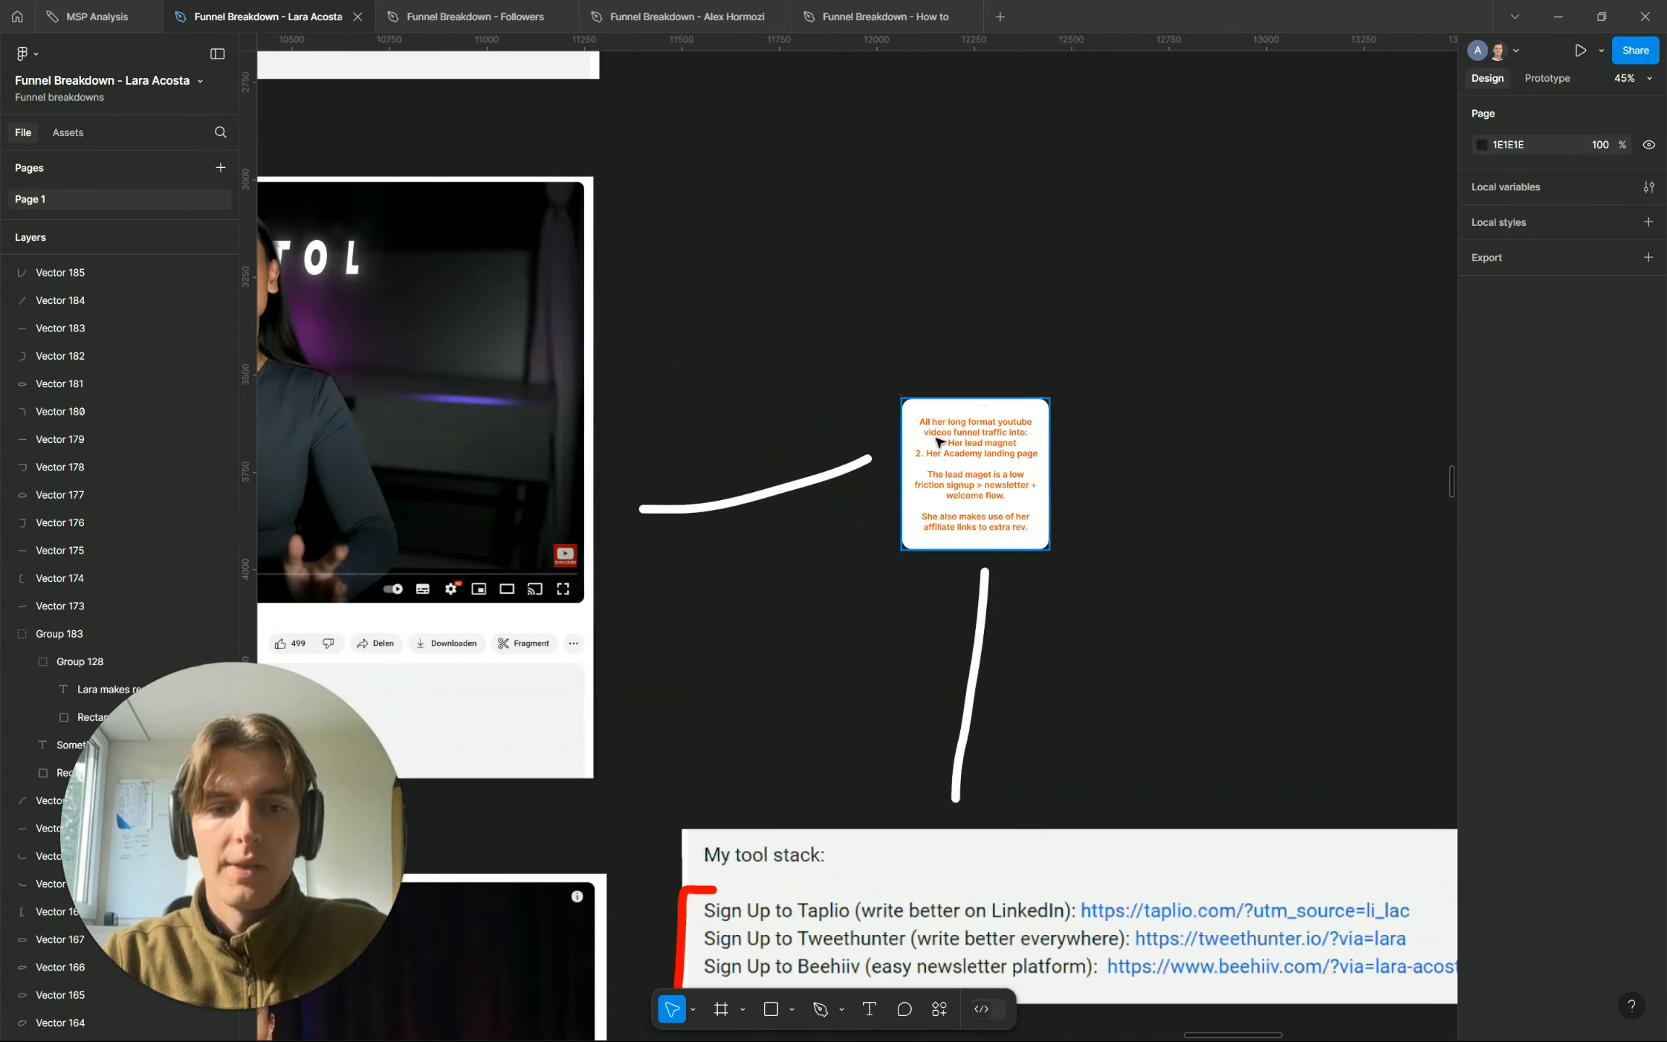
pyautogui.click(957, 426)
pyautogui.doubleClick(957, 427)
pyautogui.click(1121, 472)
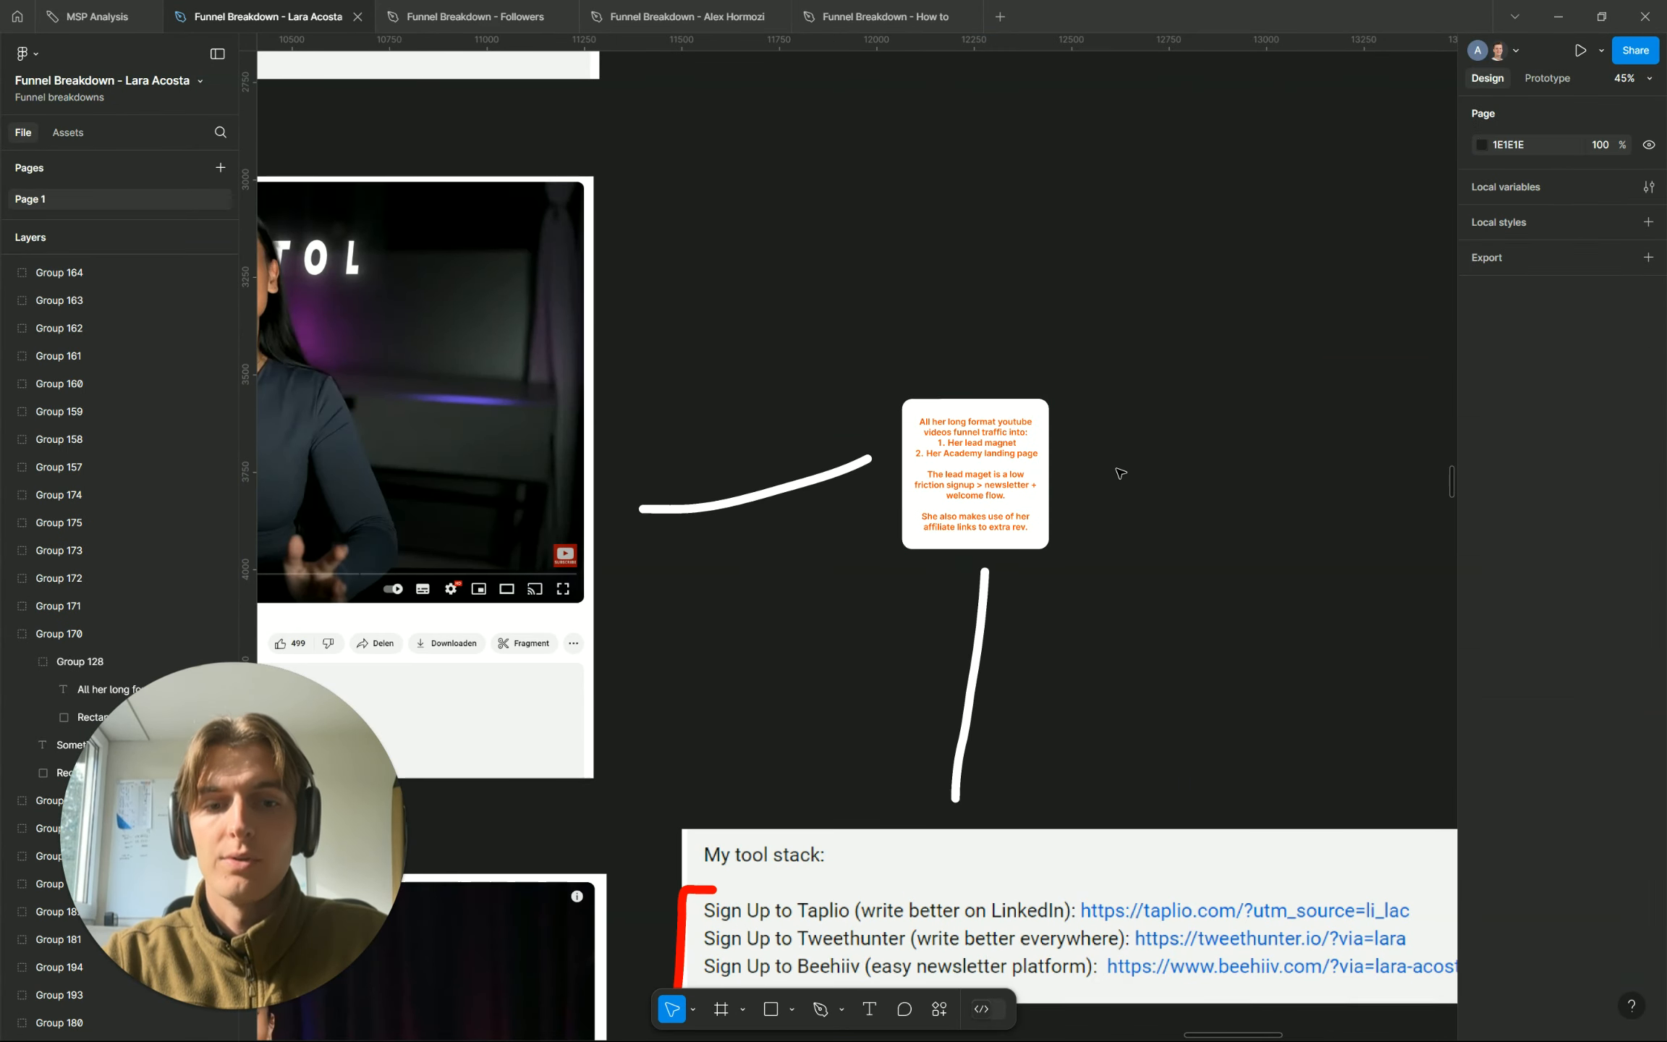
# Compare the YouTube video columns with the Attention stage's guest videos and social profiles, and with the Interest (Email) stage
pyautogui.scroll(-2, 1121, 473)
pyautogui.hscroll(-3, 1121, 473)
pyautogui.scroll(-4, 1120, 474)
pyautogui.hscroll(-3, 1121, 473)
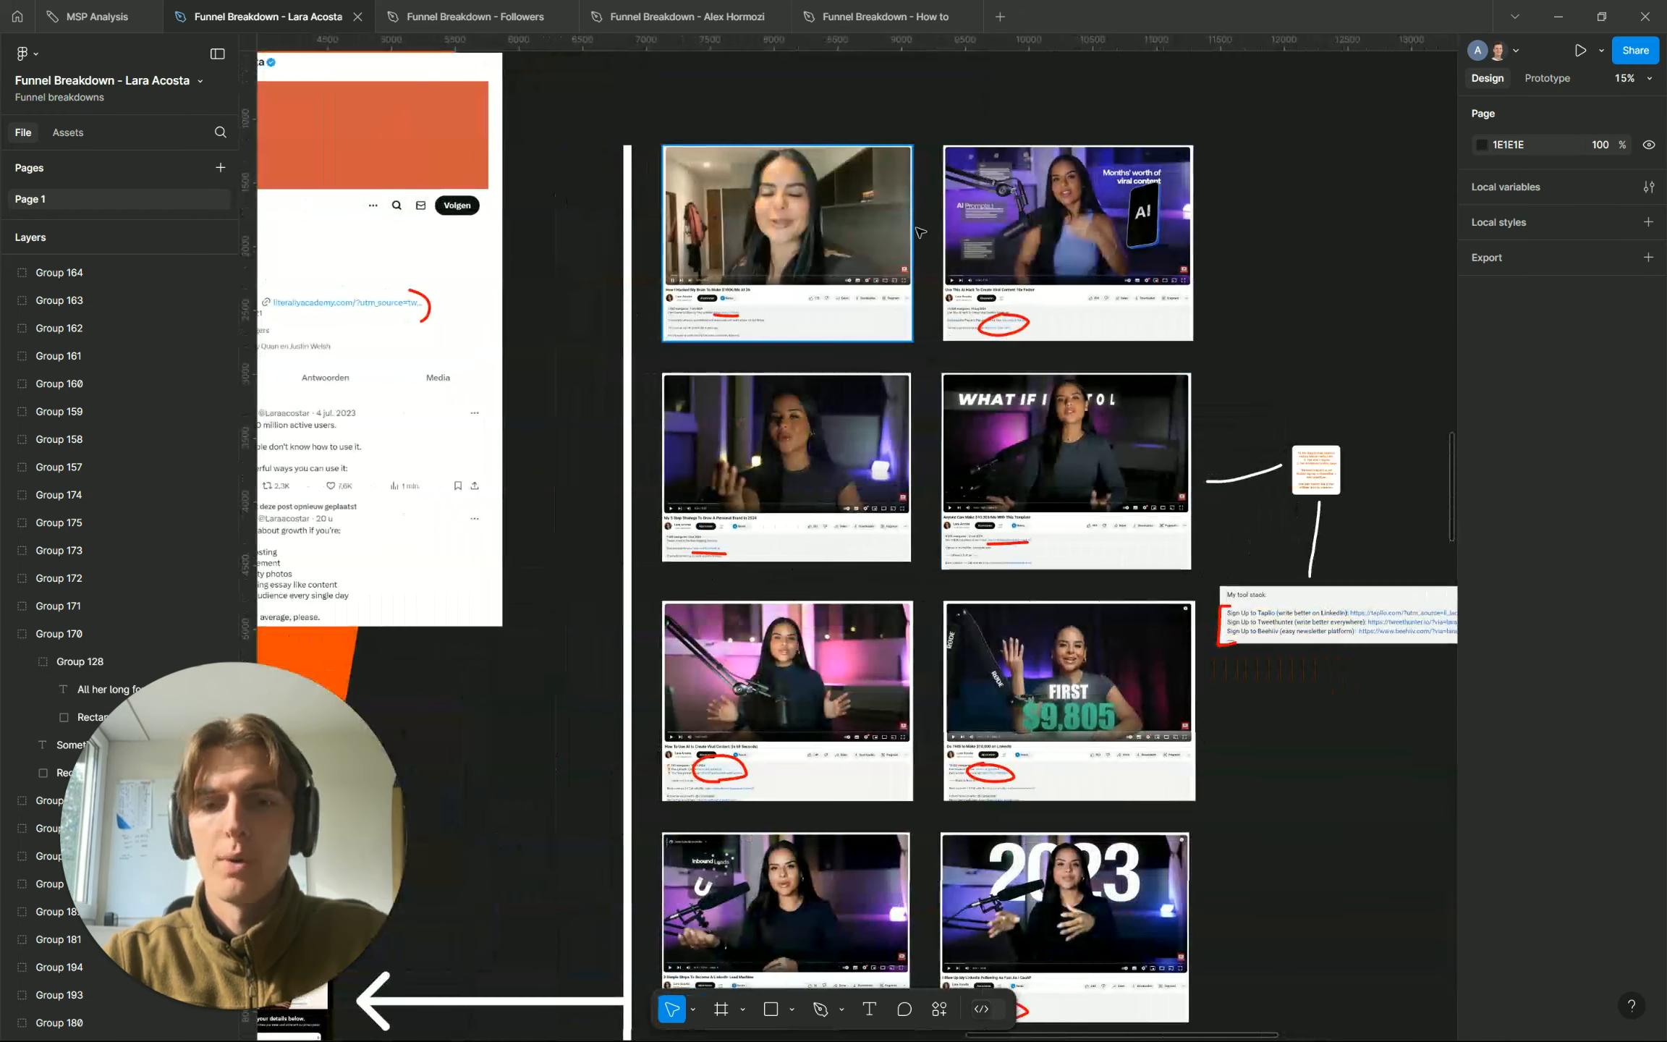
pyautogui.scroll(-3, 819, 494)
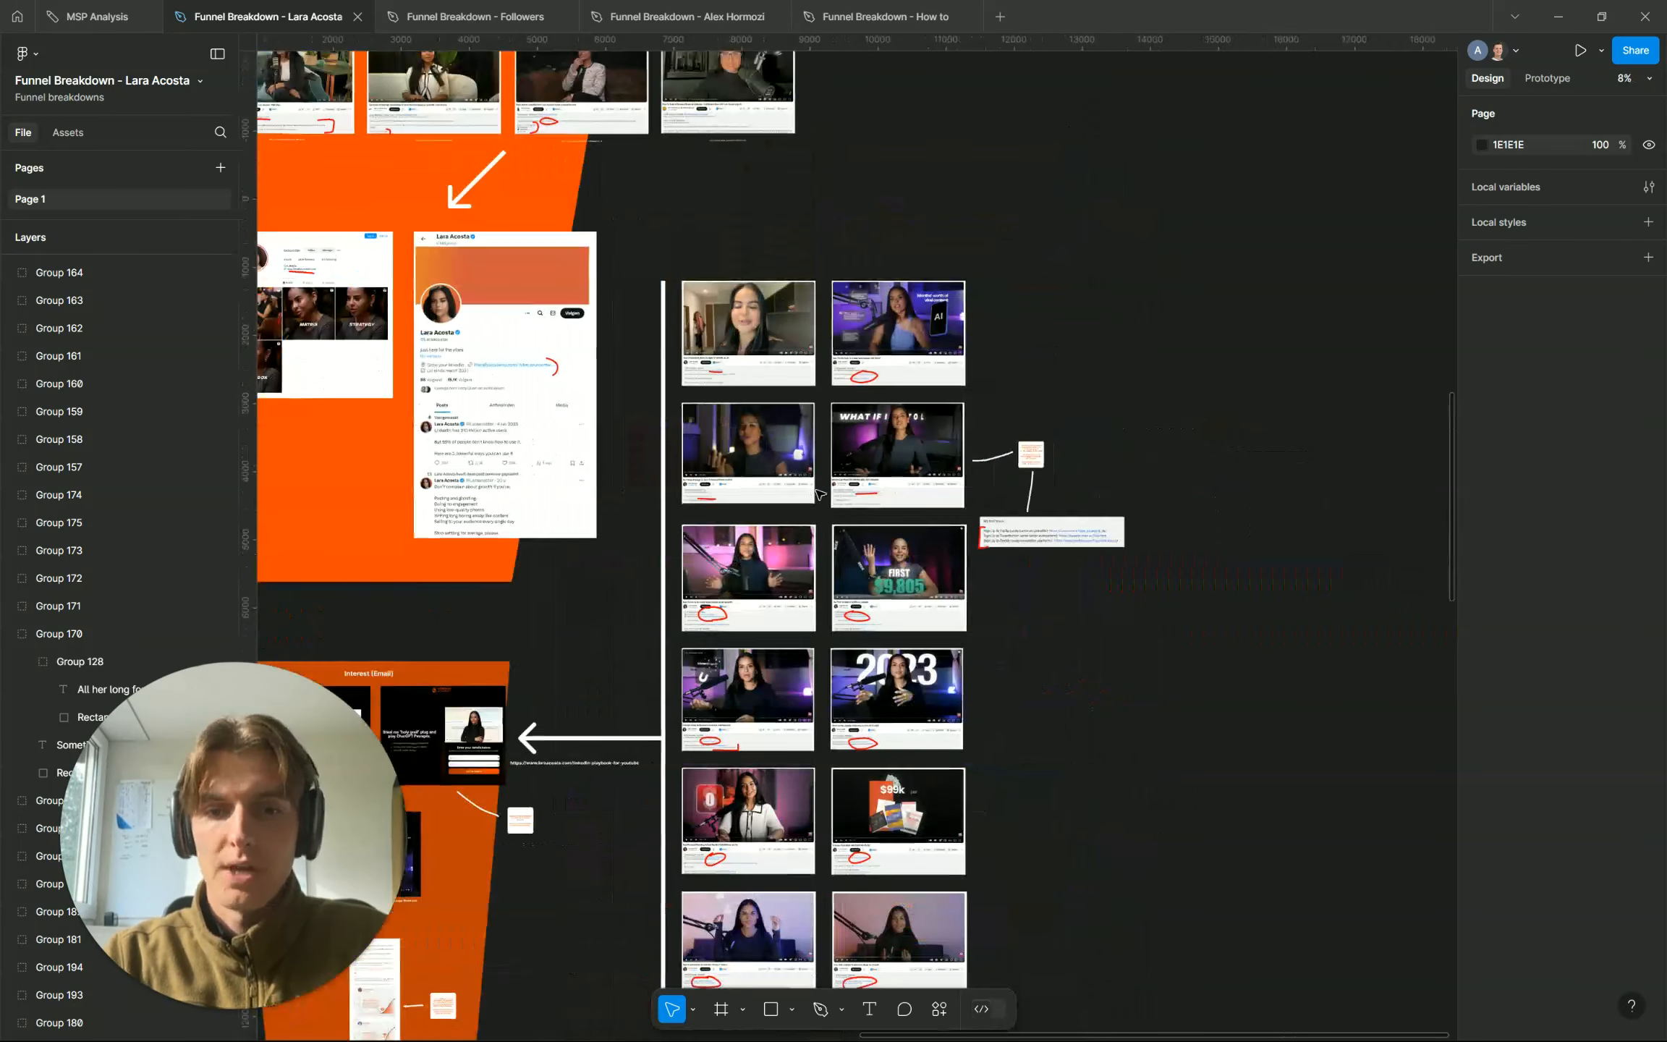
pyautogui.hscroll(-4, 819, 494)
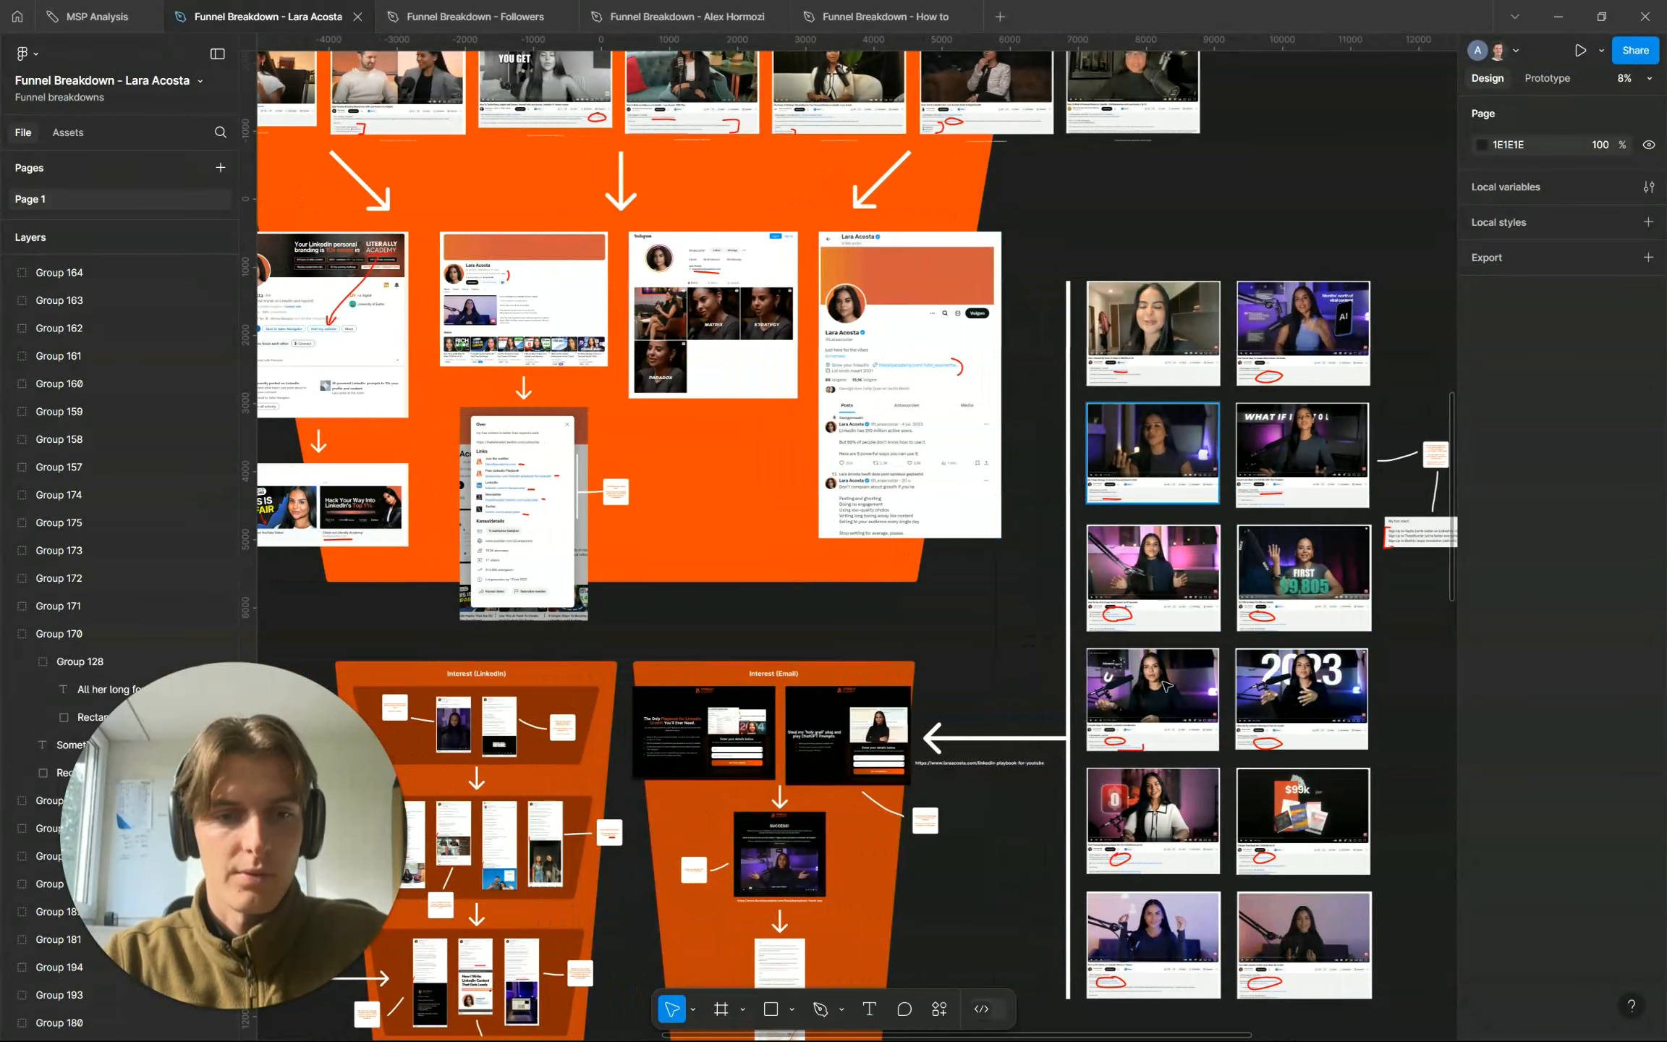
pyautogui.scroll(5, 818, 693)
pyautogui.hscroll(1, 818, 693)
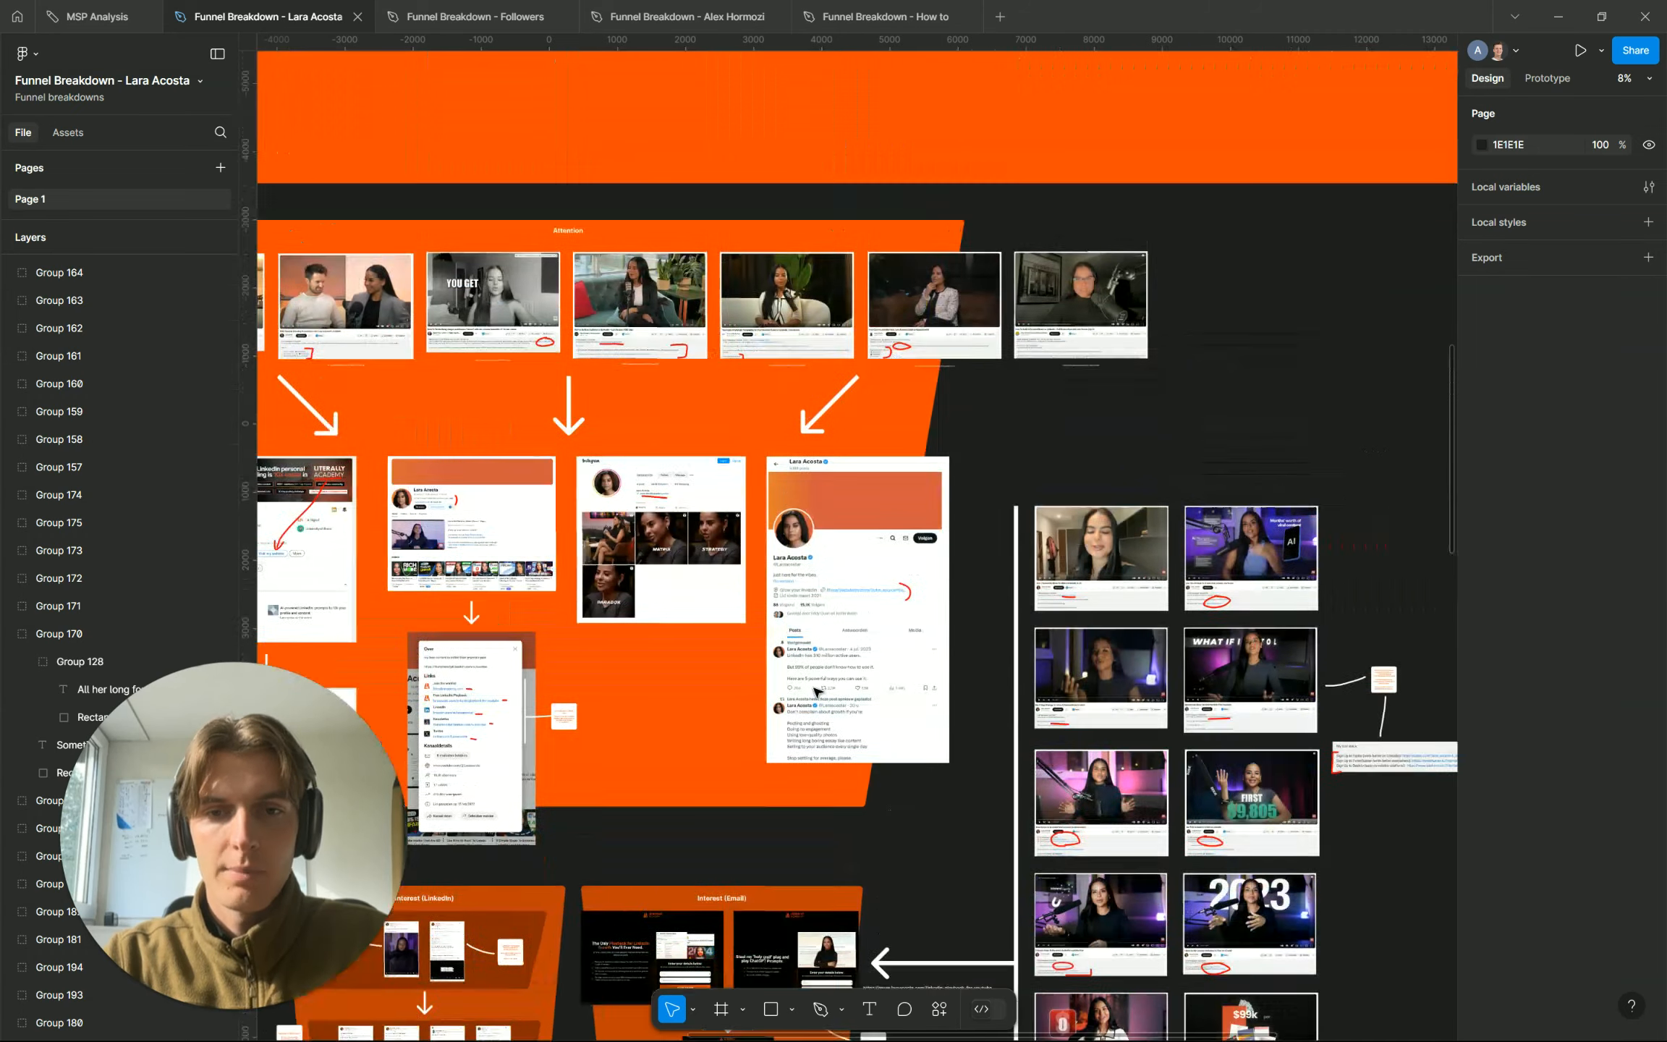
pyautogui.scroll(3, 691, 568)
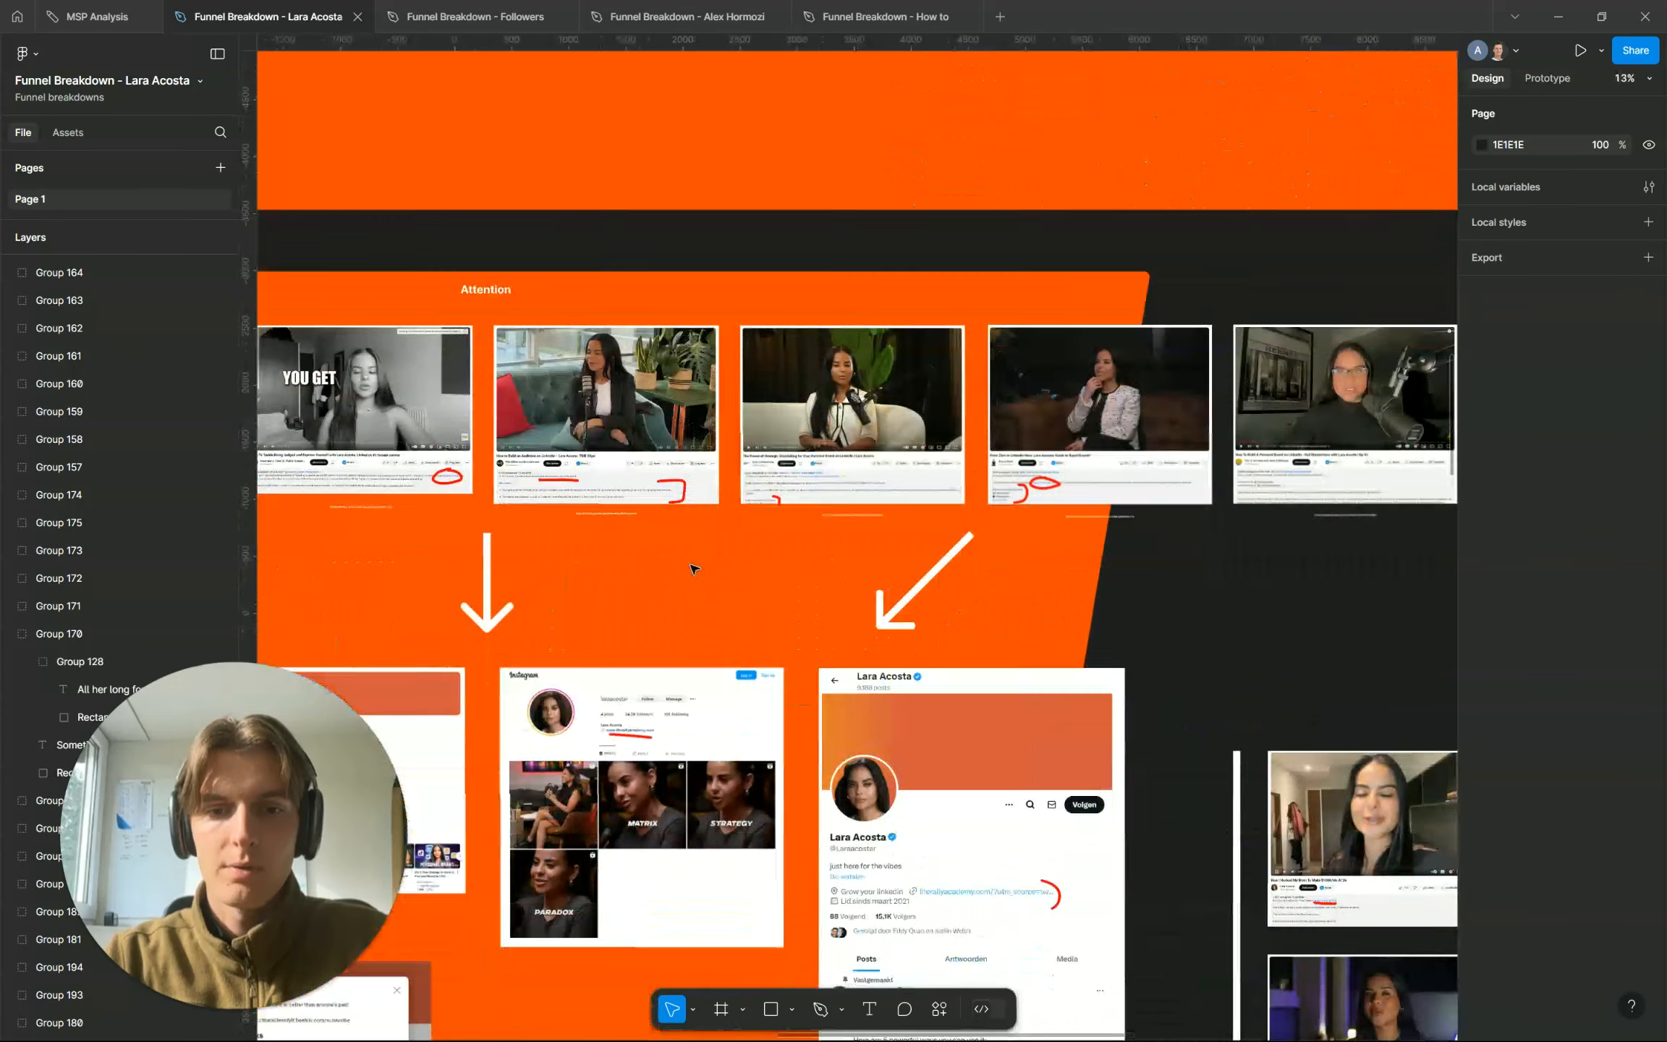
pyautogui.scroll(3, 691, 568)
pyautogui.scroll(-8, 691, 568)
pyautogui.scroll(-5, 691, 568)
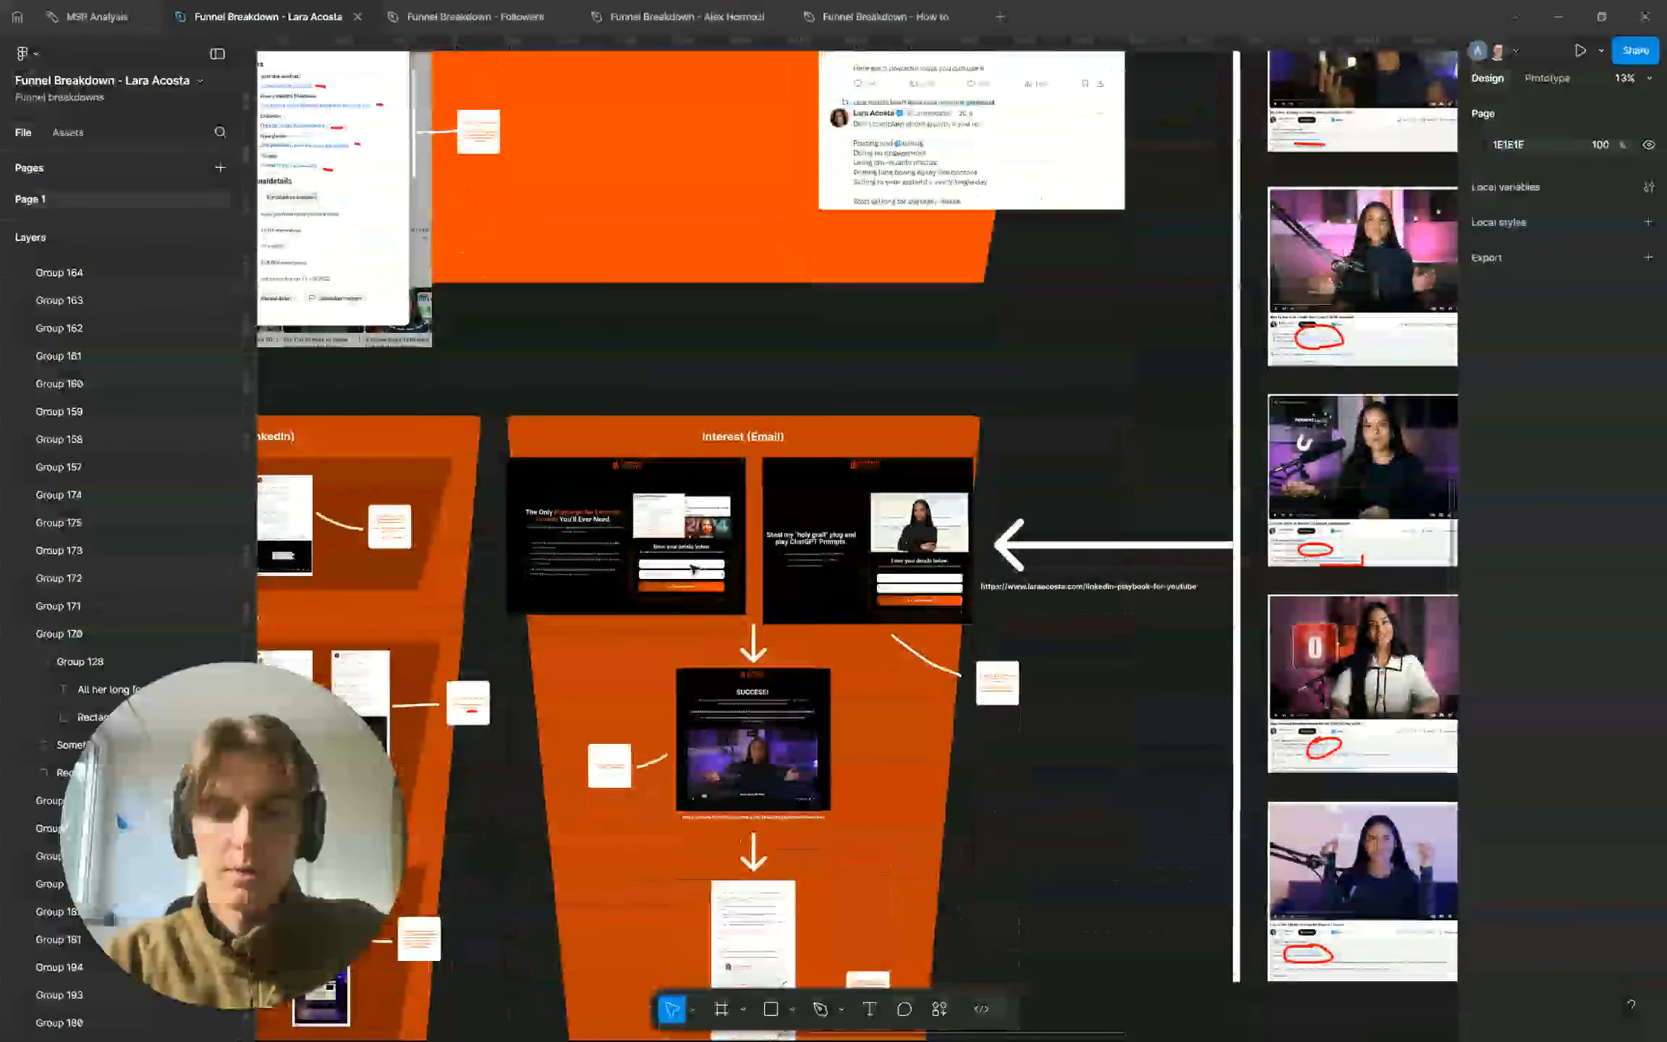
# Inspect the red-marked links in the YouTube video descriptions and the Interest (Email) landing pages they lead to
pyautogui.hscroll(4, 691, 568)
pyautogui.scroll(4, 693, 569)
pyautogui.scroll(4, 693, 569)
pyautogui.hscroll(3, 693, 569)
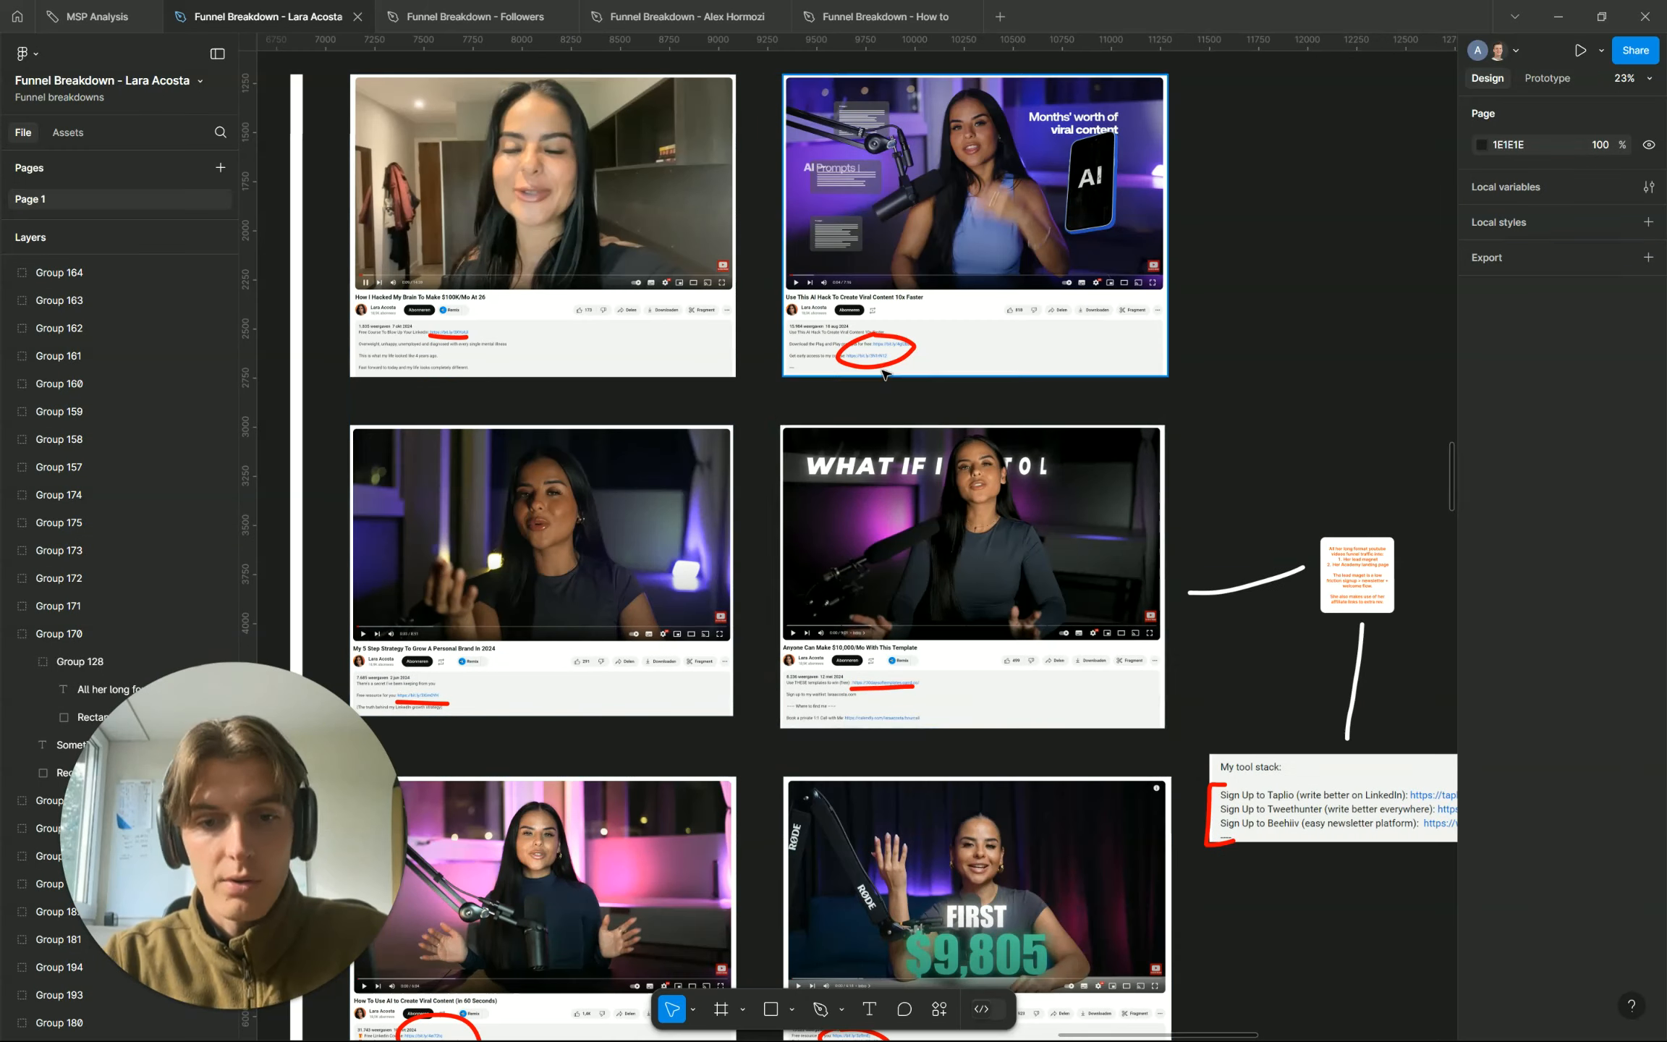
pyautogui.scroll(-2, 852, 634)
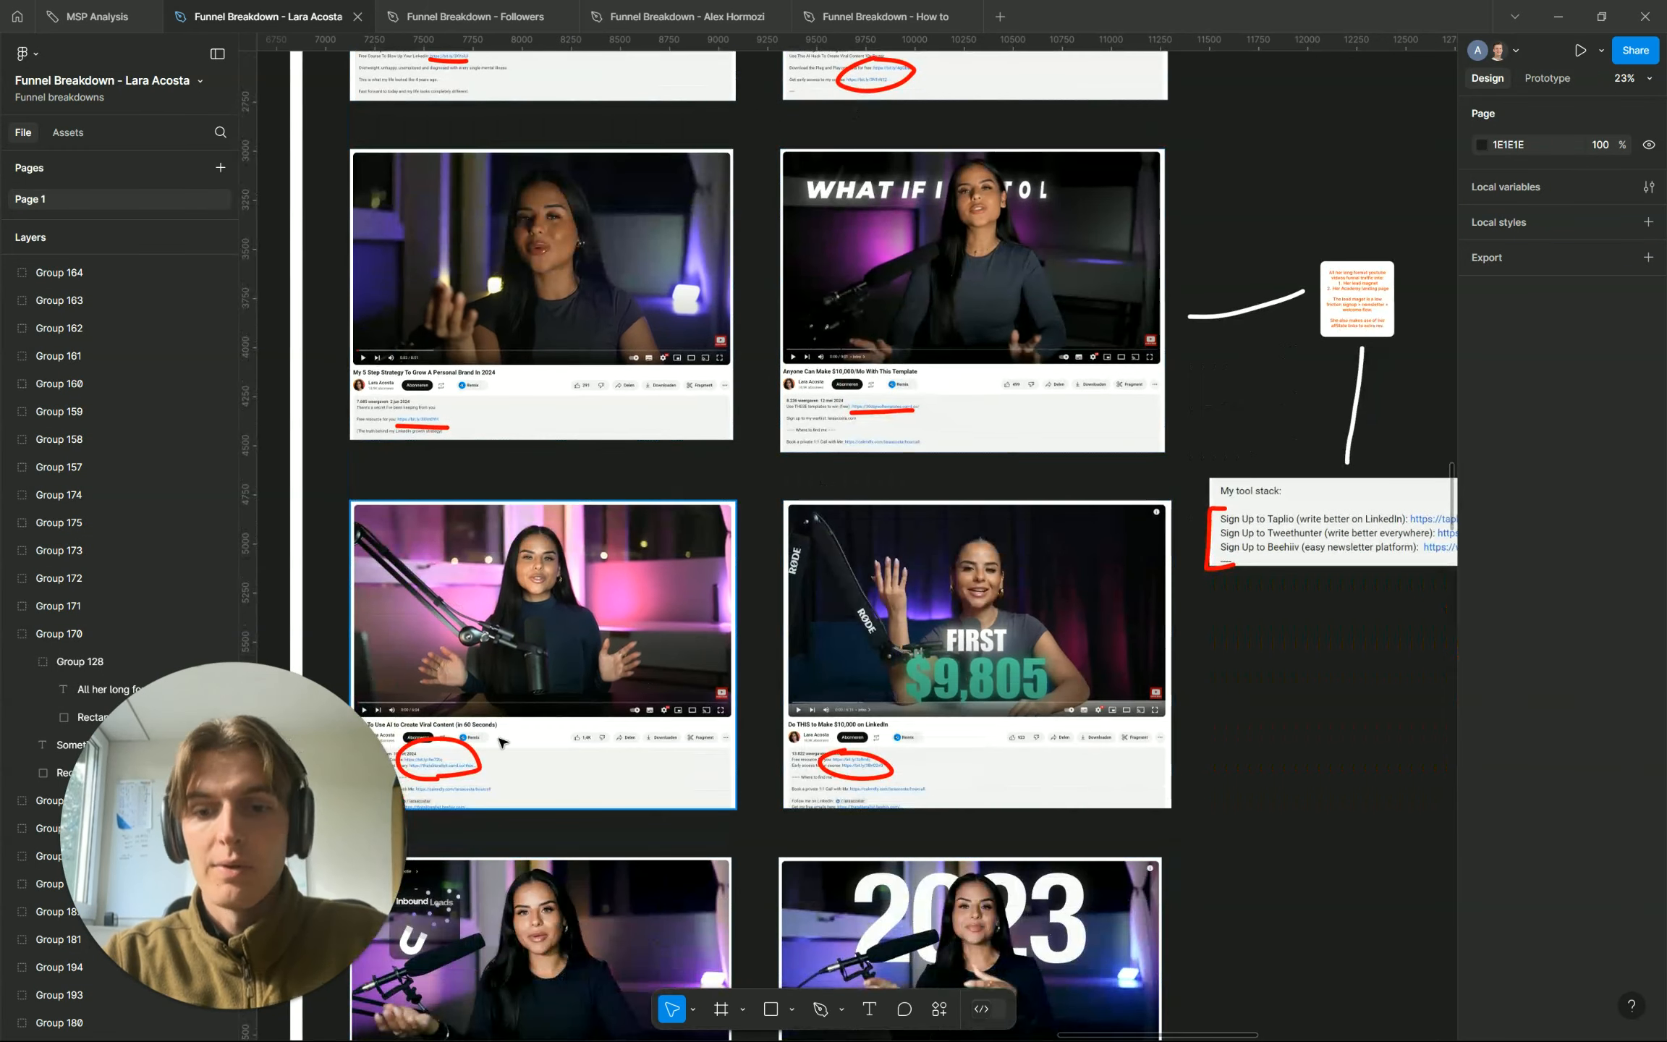
pyautogui.hscroll(-10, 502, 741)
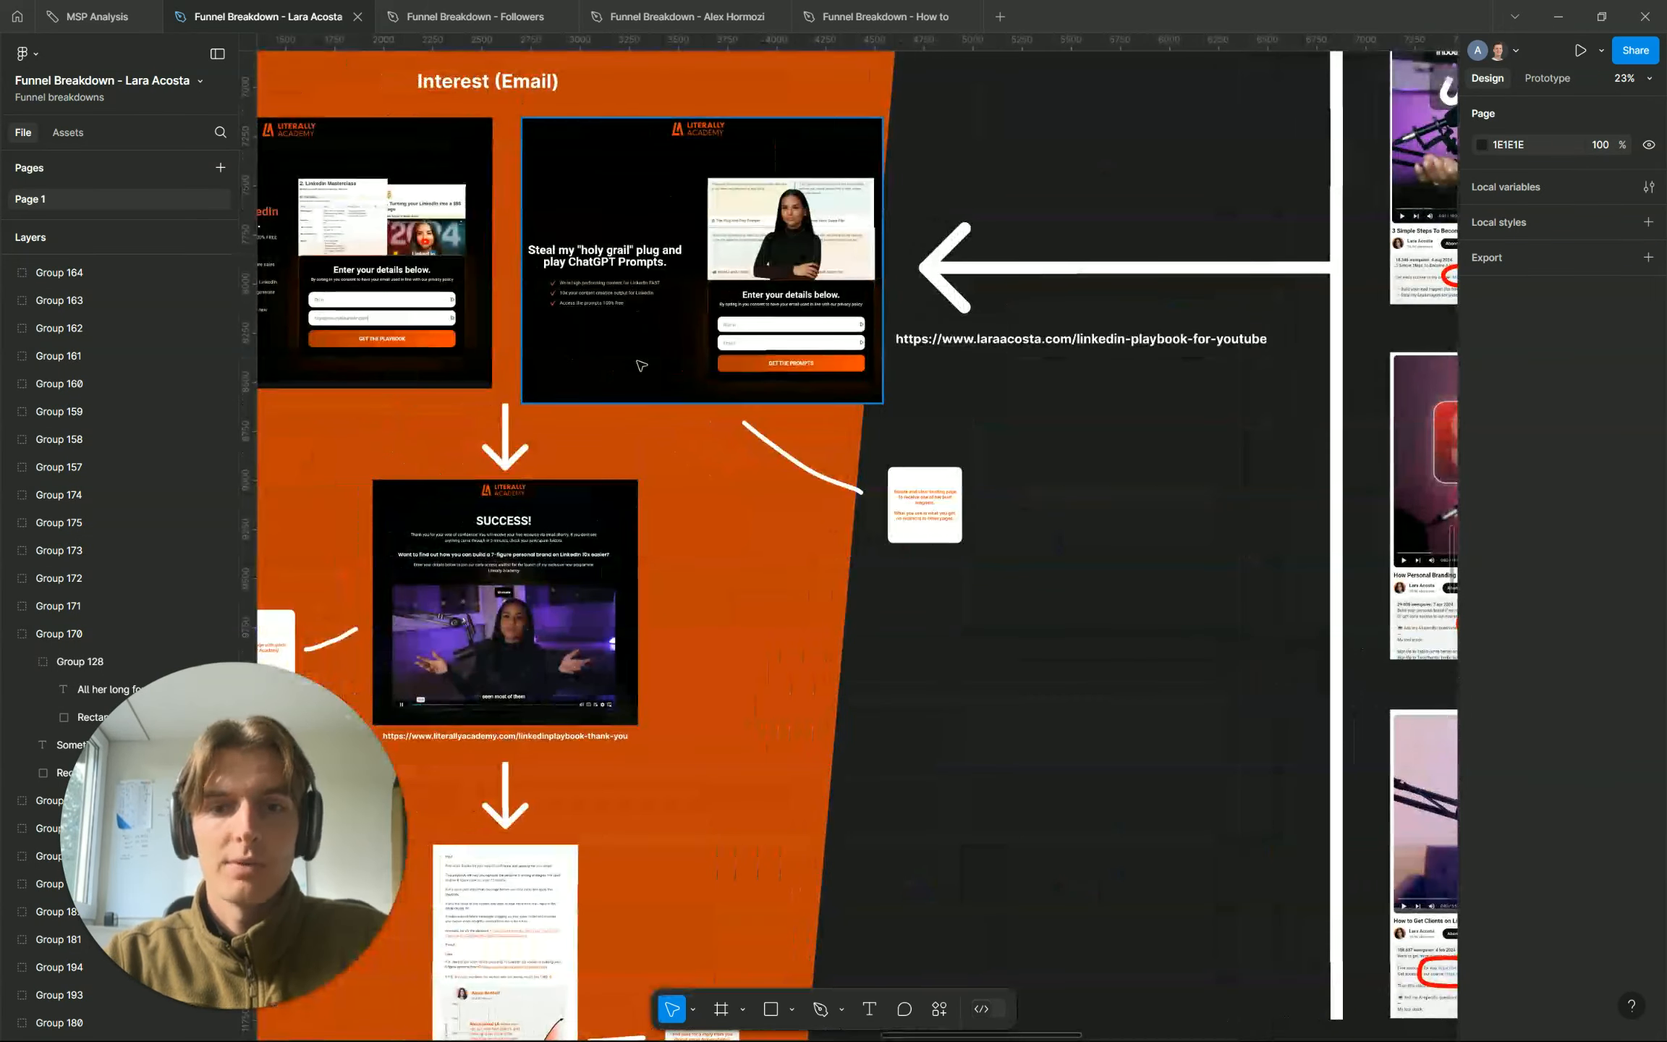
pyautogui.hscroll(5, 633, 272)
pyautogui.scroll(-5, 632, 271)
pyautogui.scroll(3, 628, 271)
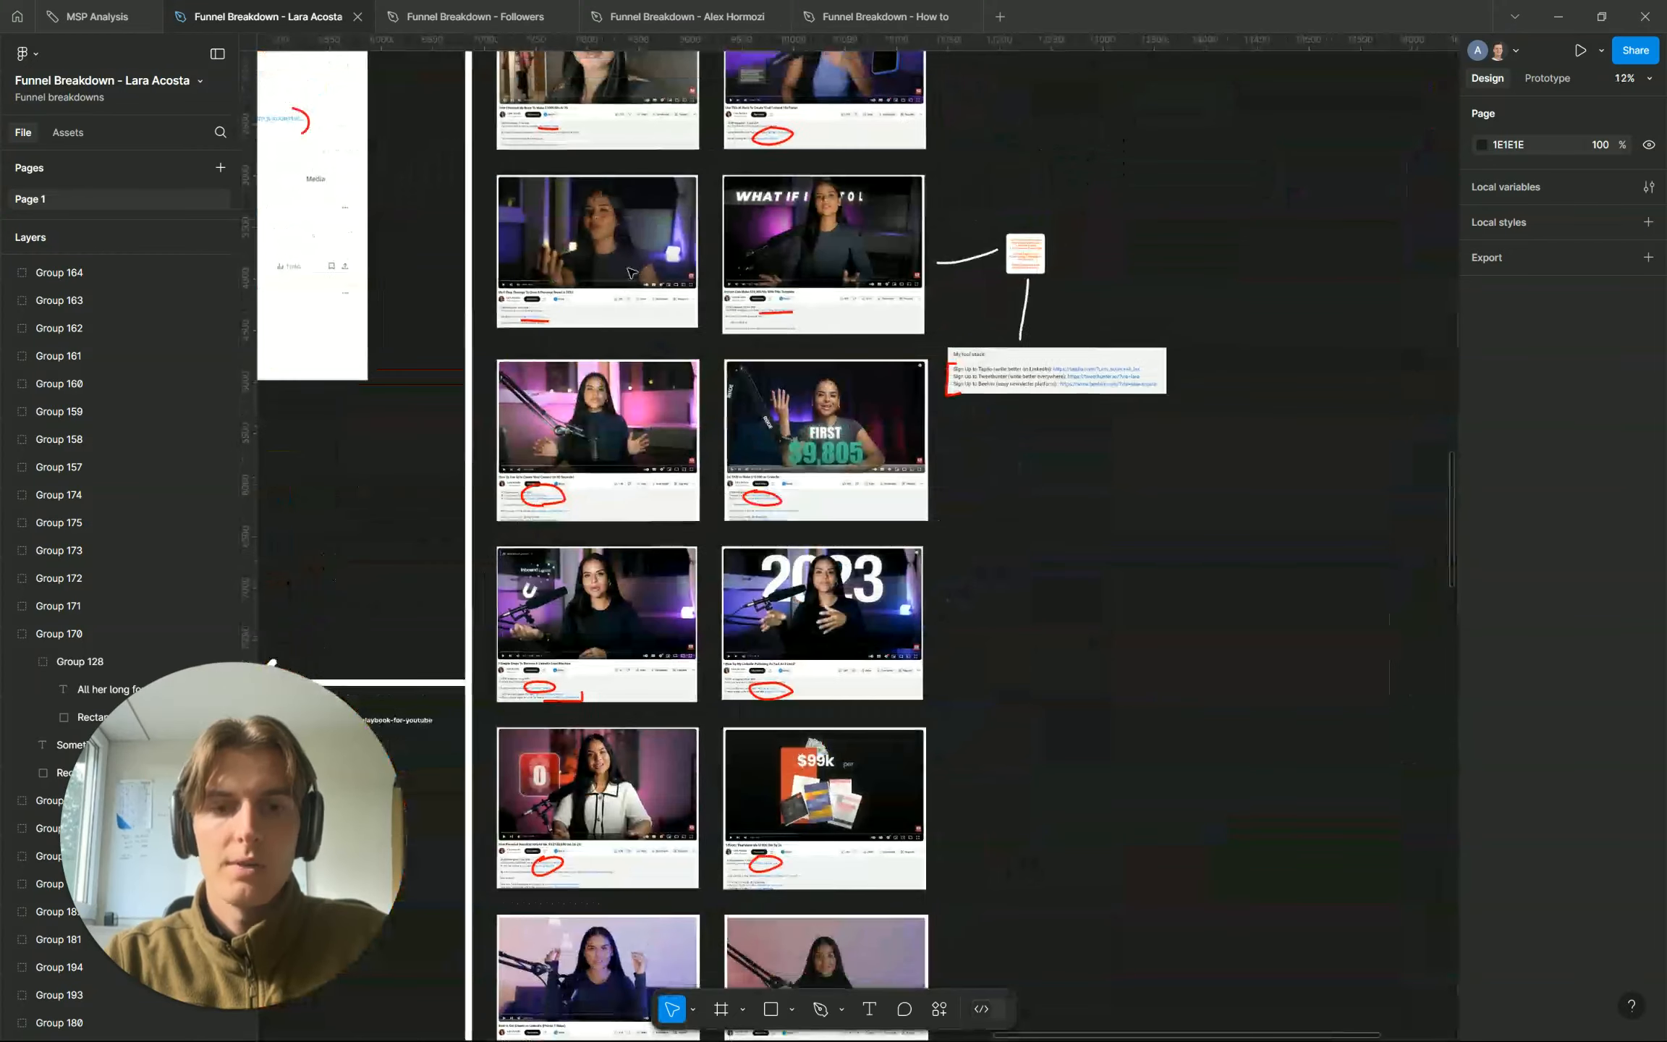
# View the "My tool stack" affiliate links beside the YouTube videos and select the note card above them
pyautogui.scroll(3, 713, 622)
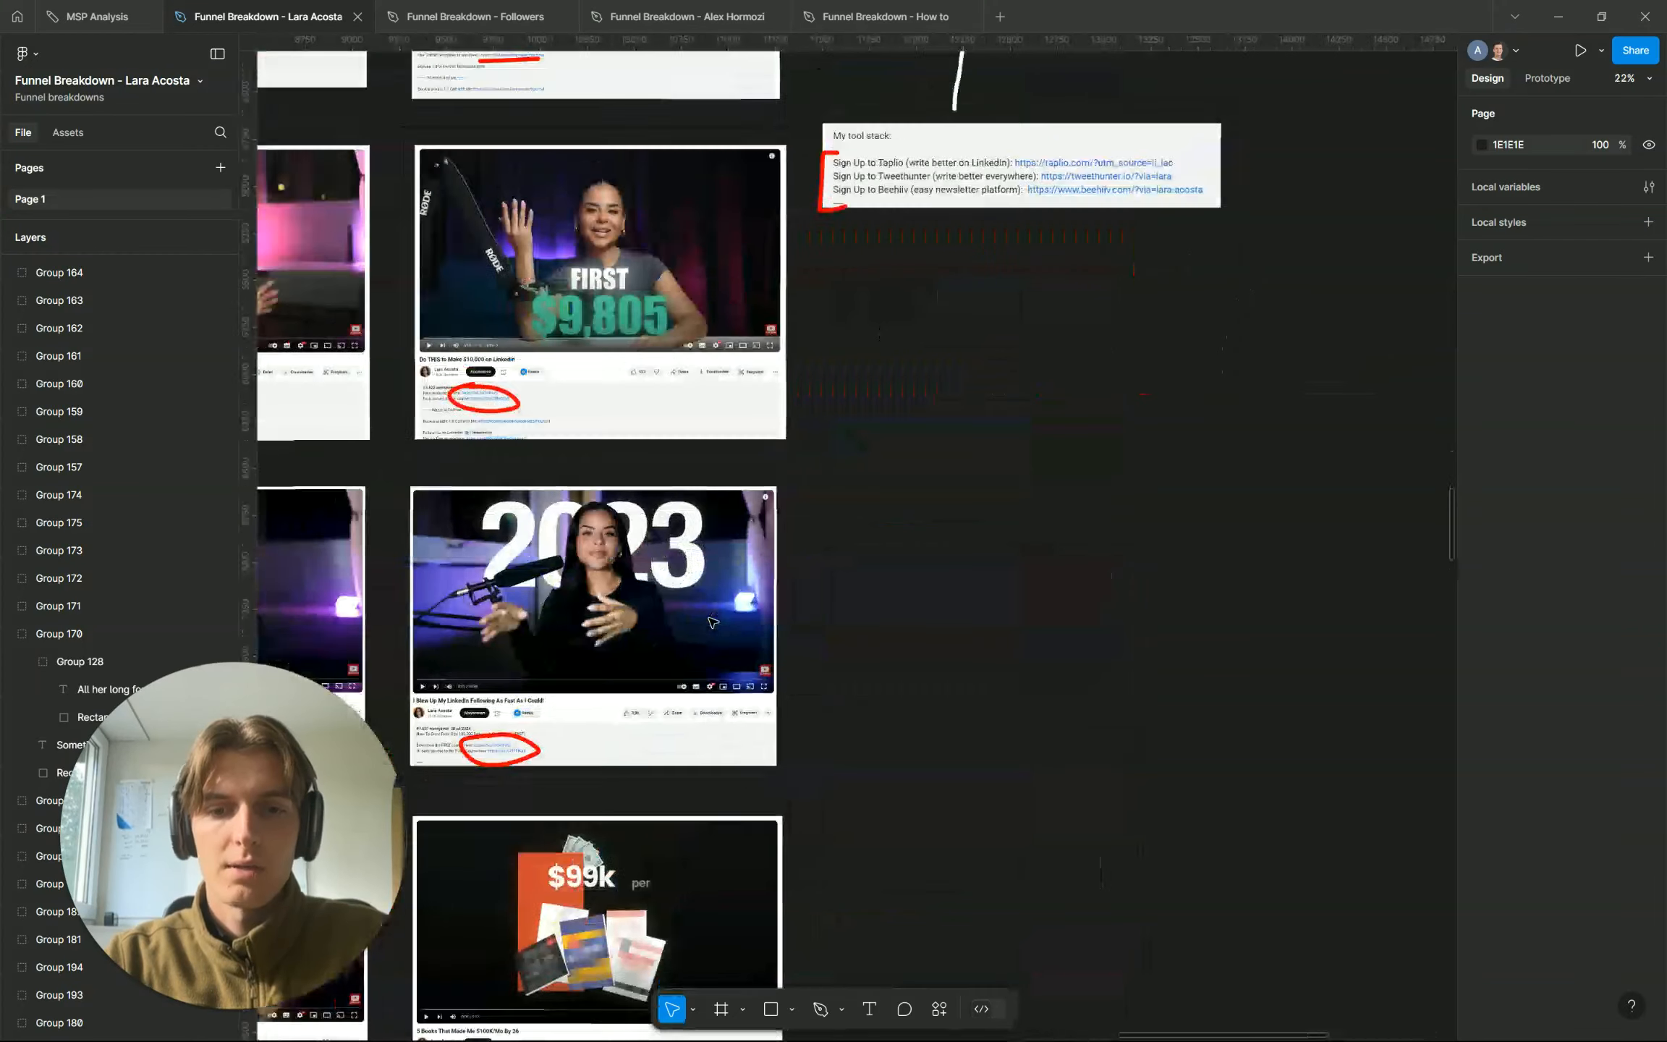
pyautogui.scroll(5, 712, 623)
pyautogui.scroll(3, 712, 622)
pyautogui.hscroll(3, 713, 622)
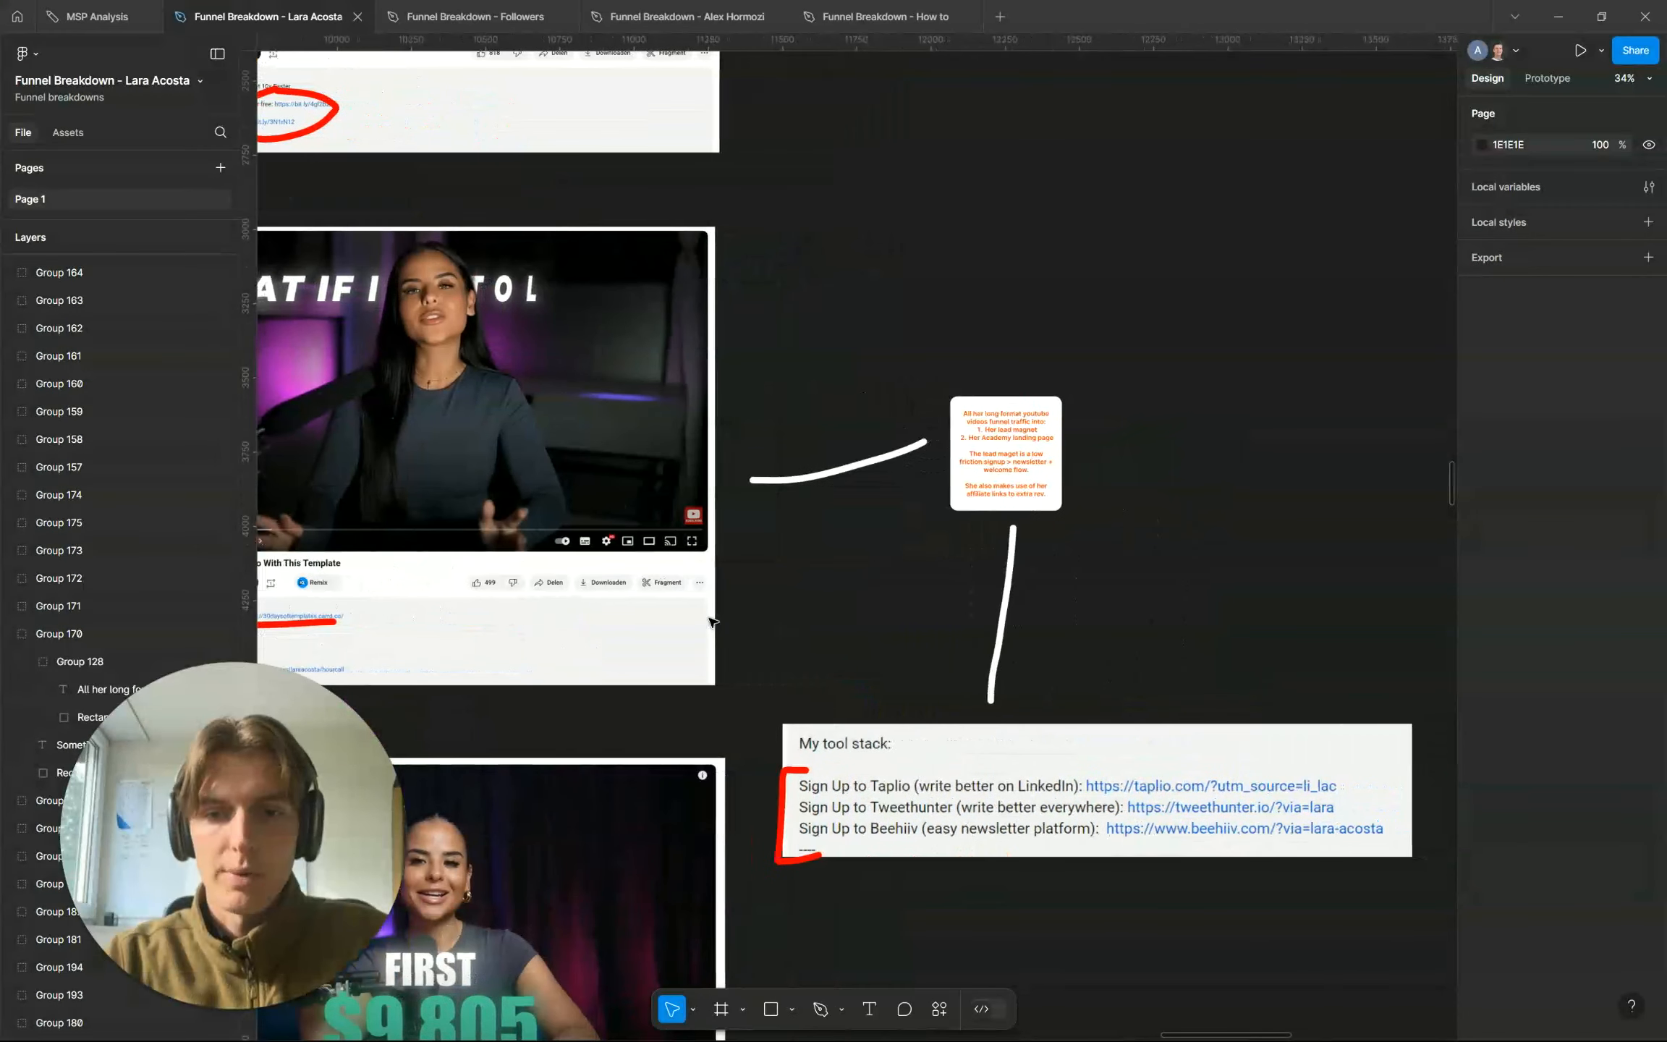
pyautogui.click(1015, 451)
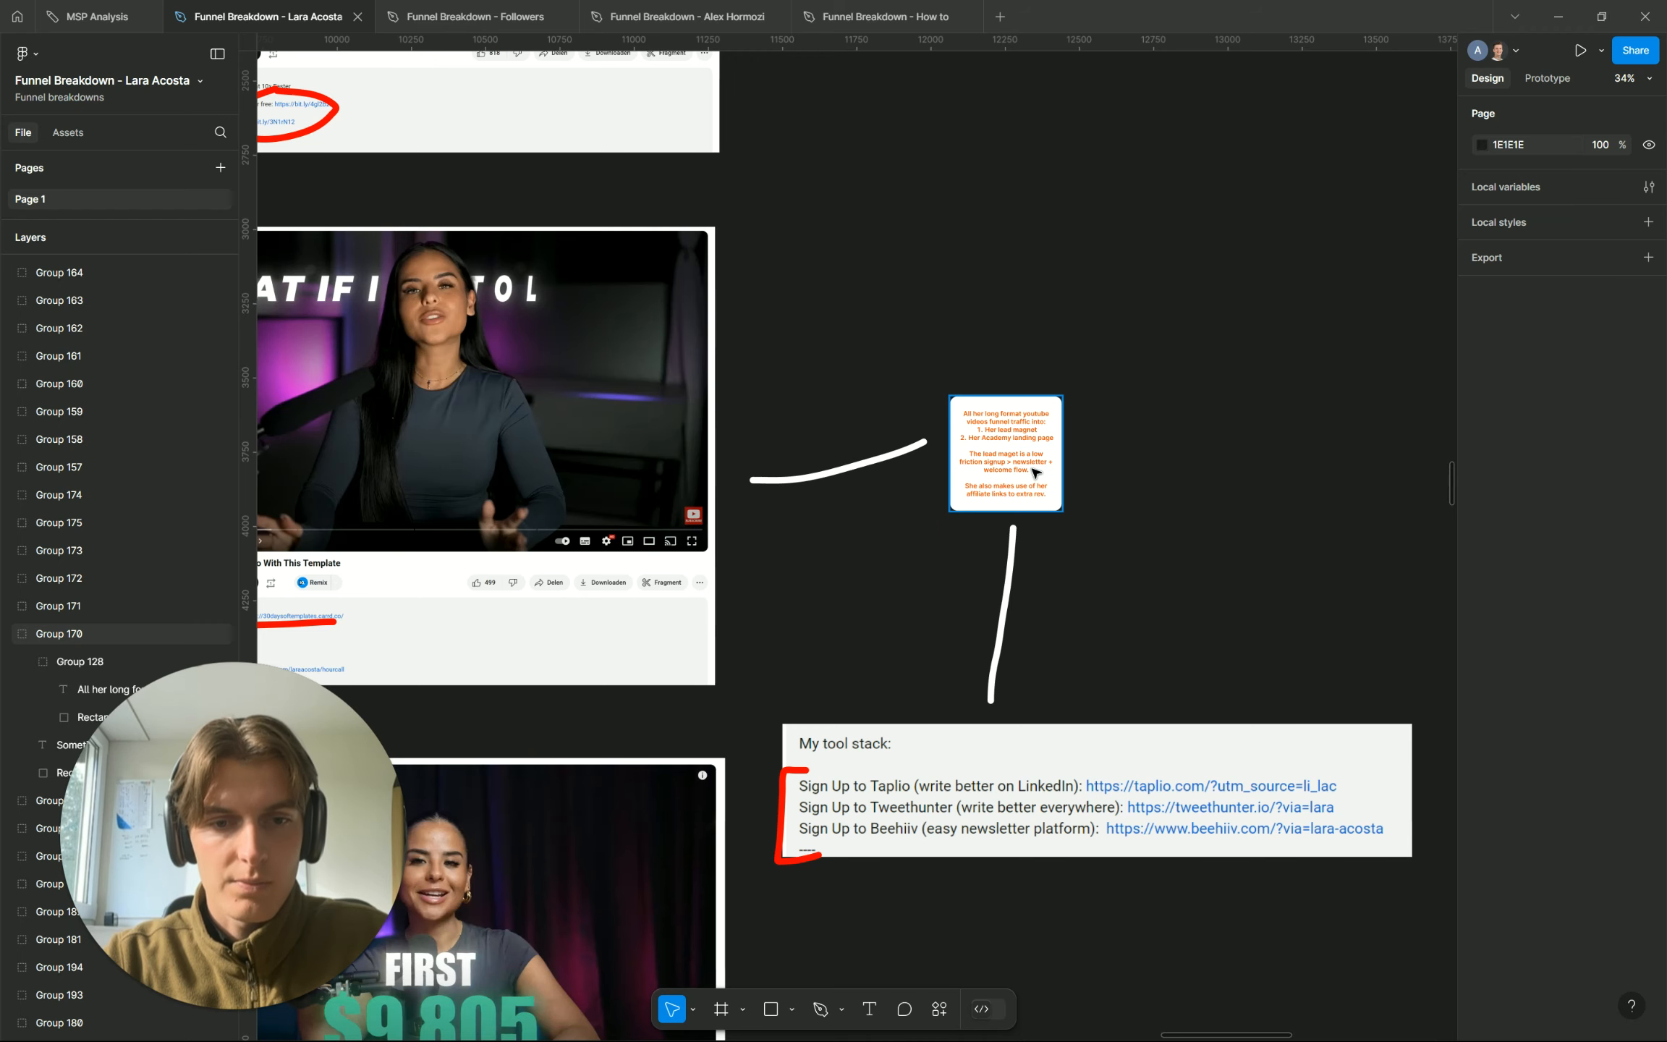
pyautogui.scroll(3, 1027, 437)
pyautogui.doubleClick(987, 416)
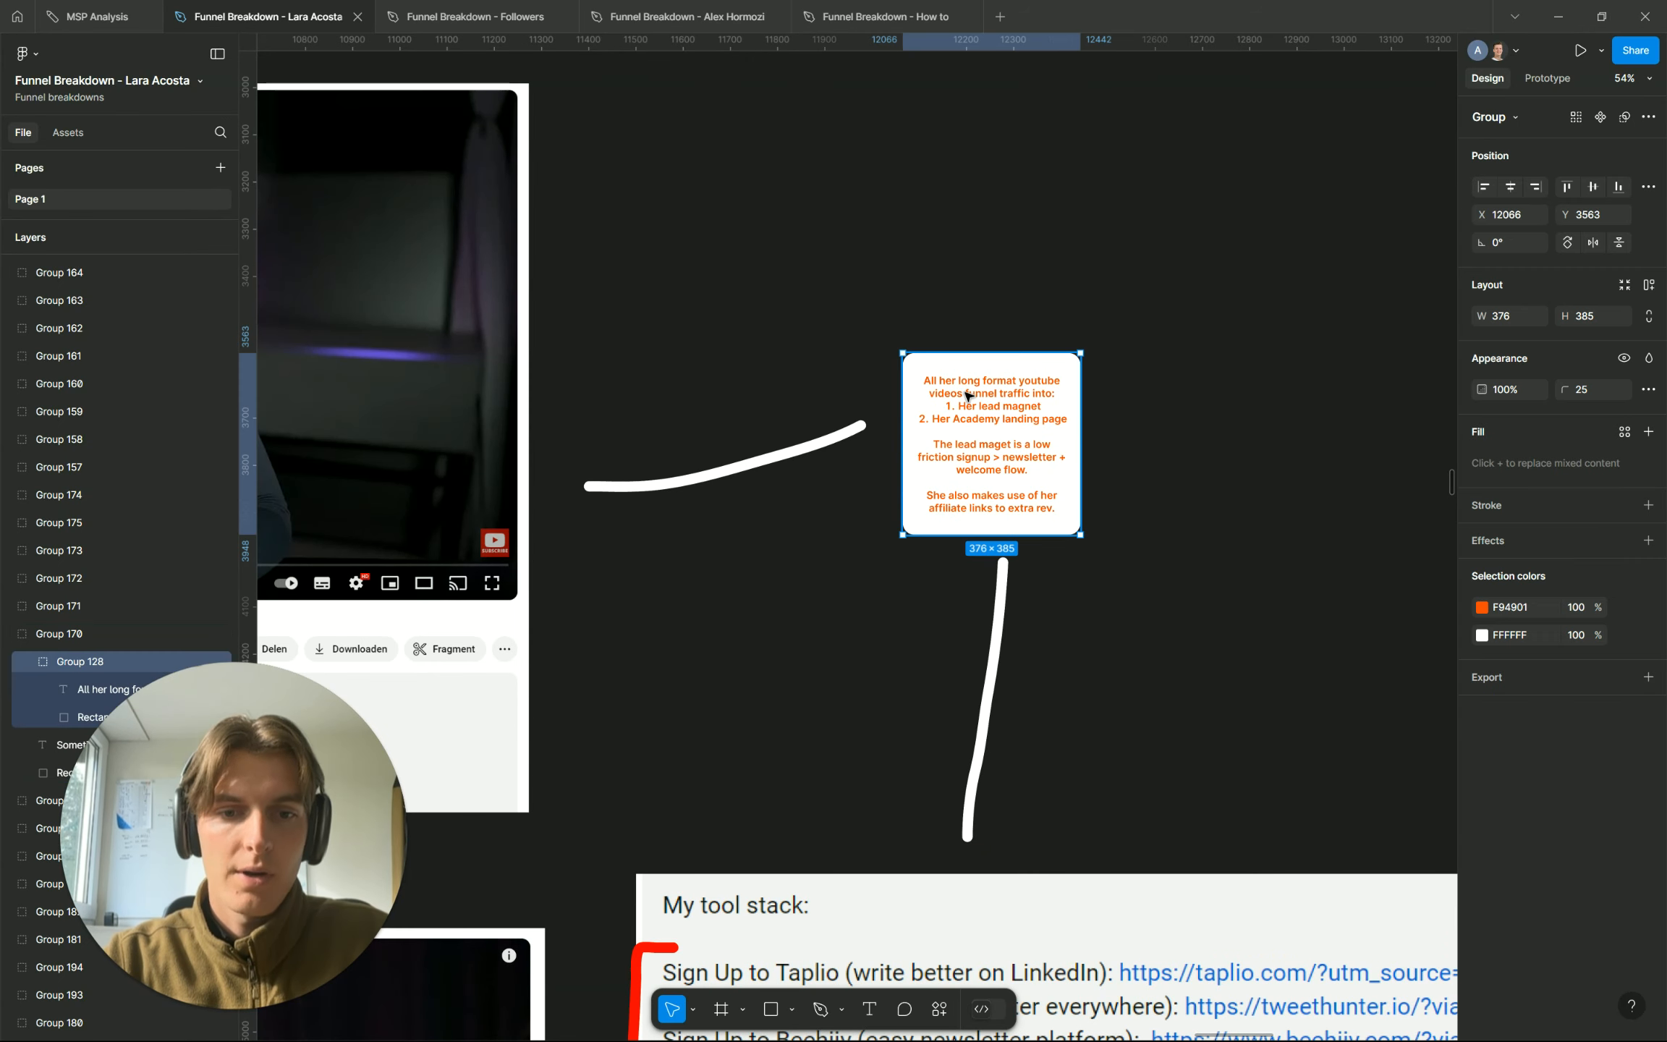
# Read through the YouTube note's text, highlighting the "Her lead magnet" line
pyautogui.doubleClick(970, 383)
pyautogui.click(966, 384)
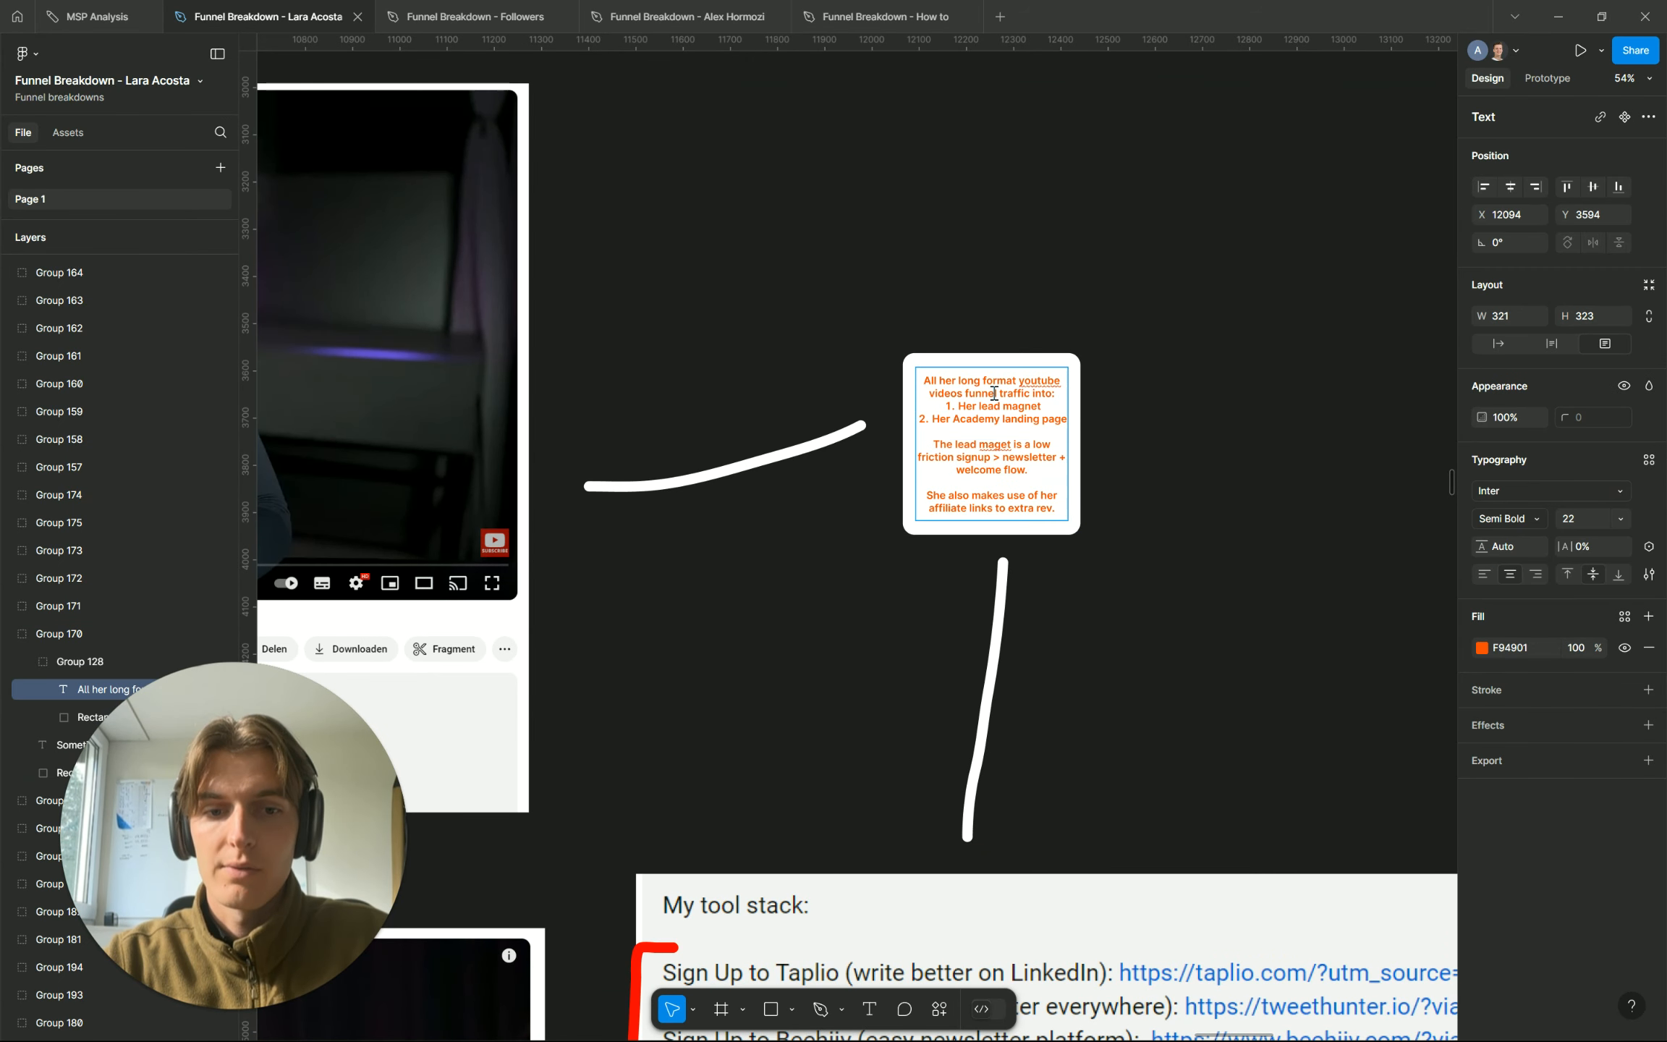
pyautogui.rightClick(982, 405)
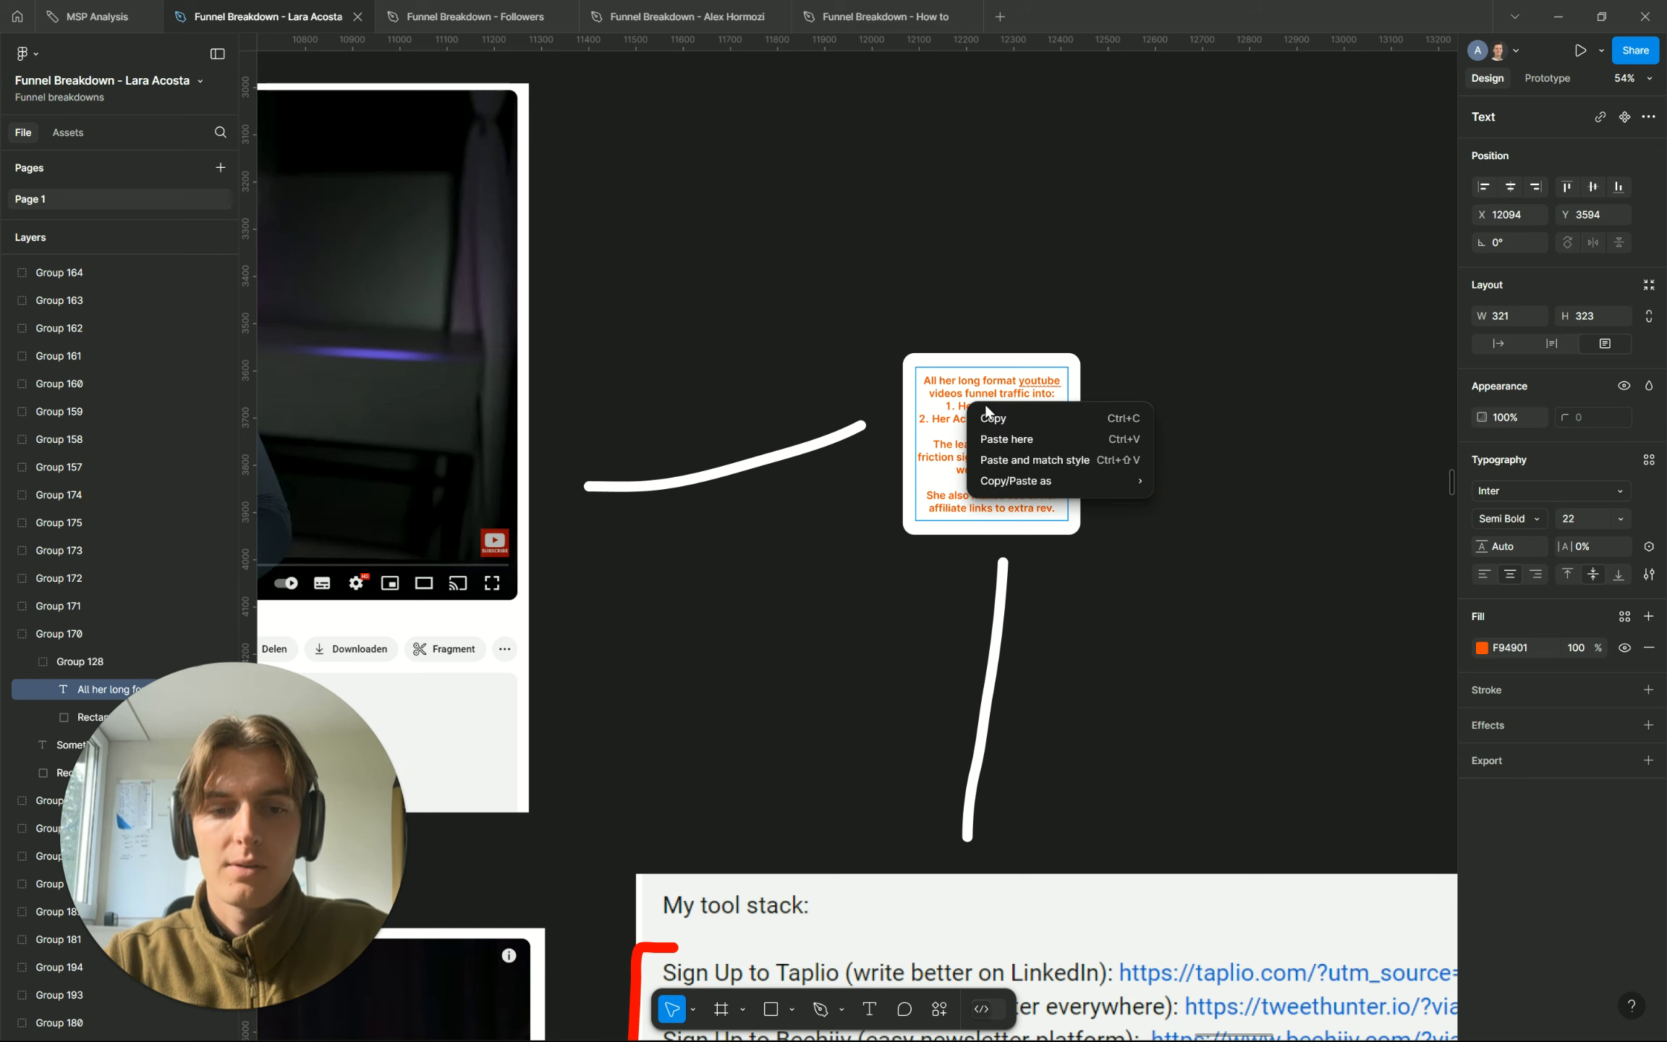
pyautogui.press('Escape')
pyautogui.tripleClick(973, 411)
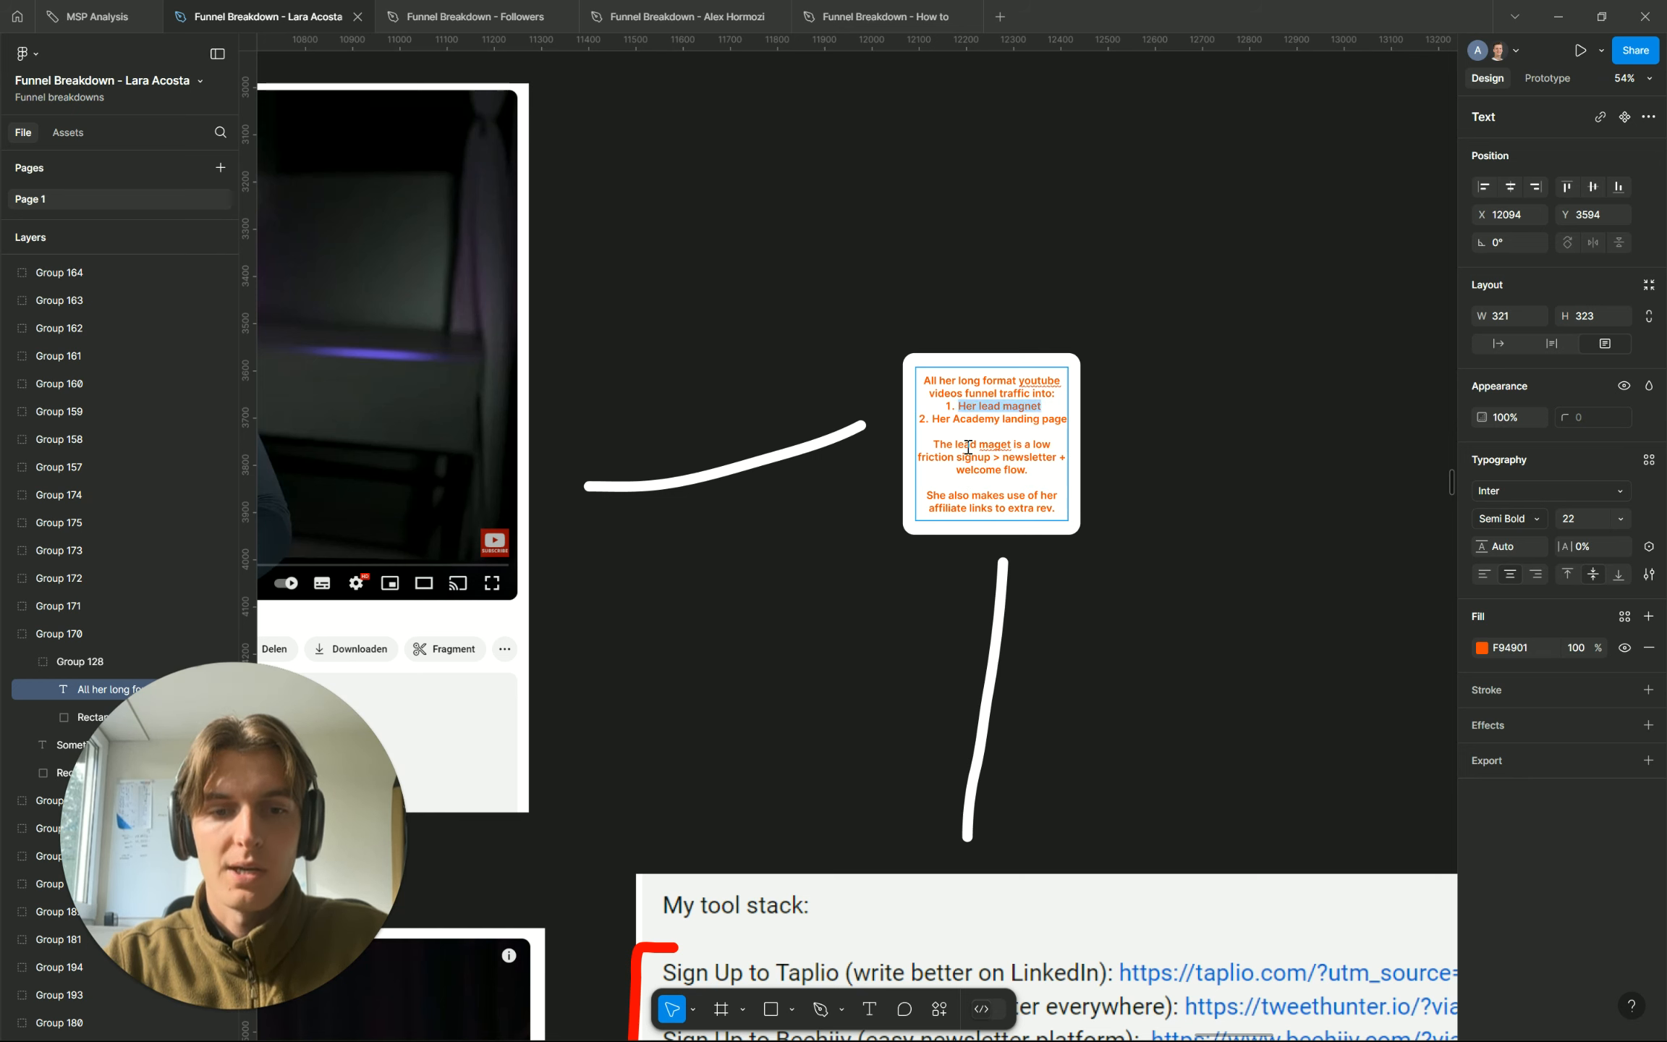
pyautogui.click(967, 447)
pyautogui.click(1022, 470)
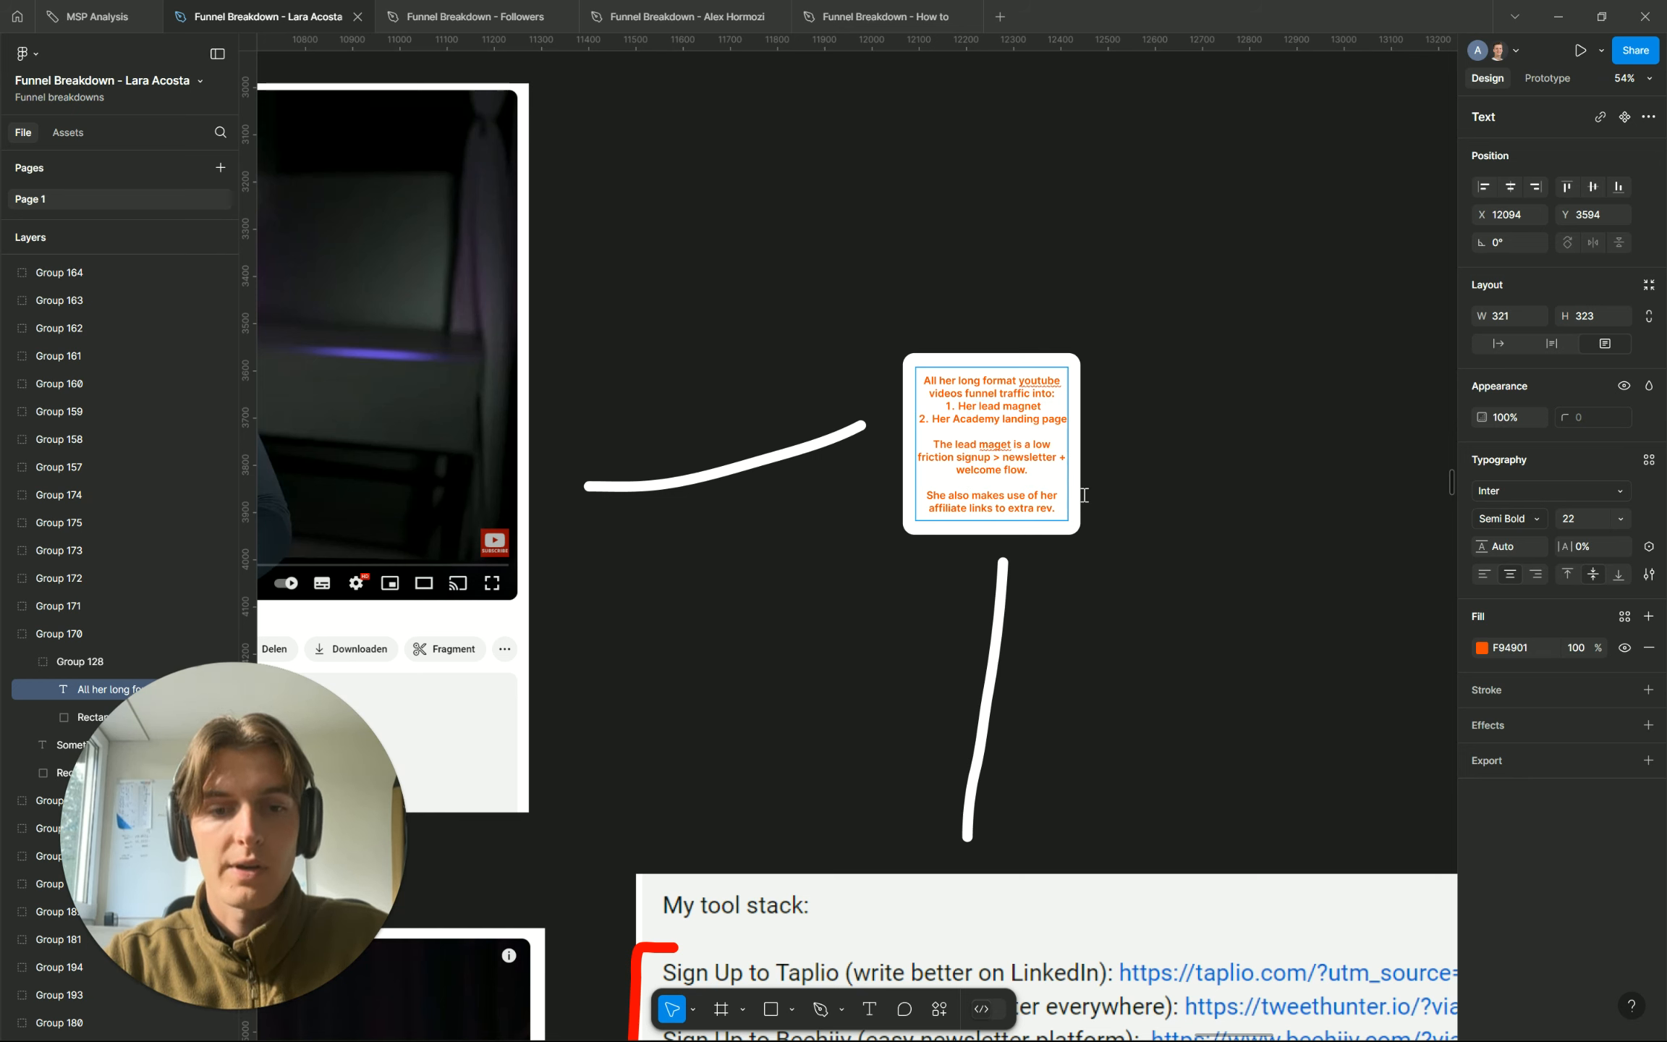
# Leave the YouTube note's text and examine the "My tool stack" affiliate links for Taplio, Tweethunter and Beehiiv below it
pyautogui.rightClick(1112, 511)
pyautogui.press('Escape')
pyautogui.press('Escape')
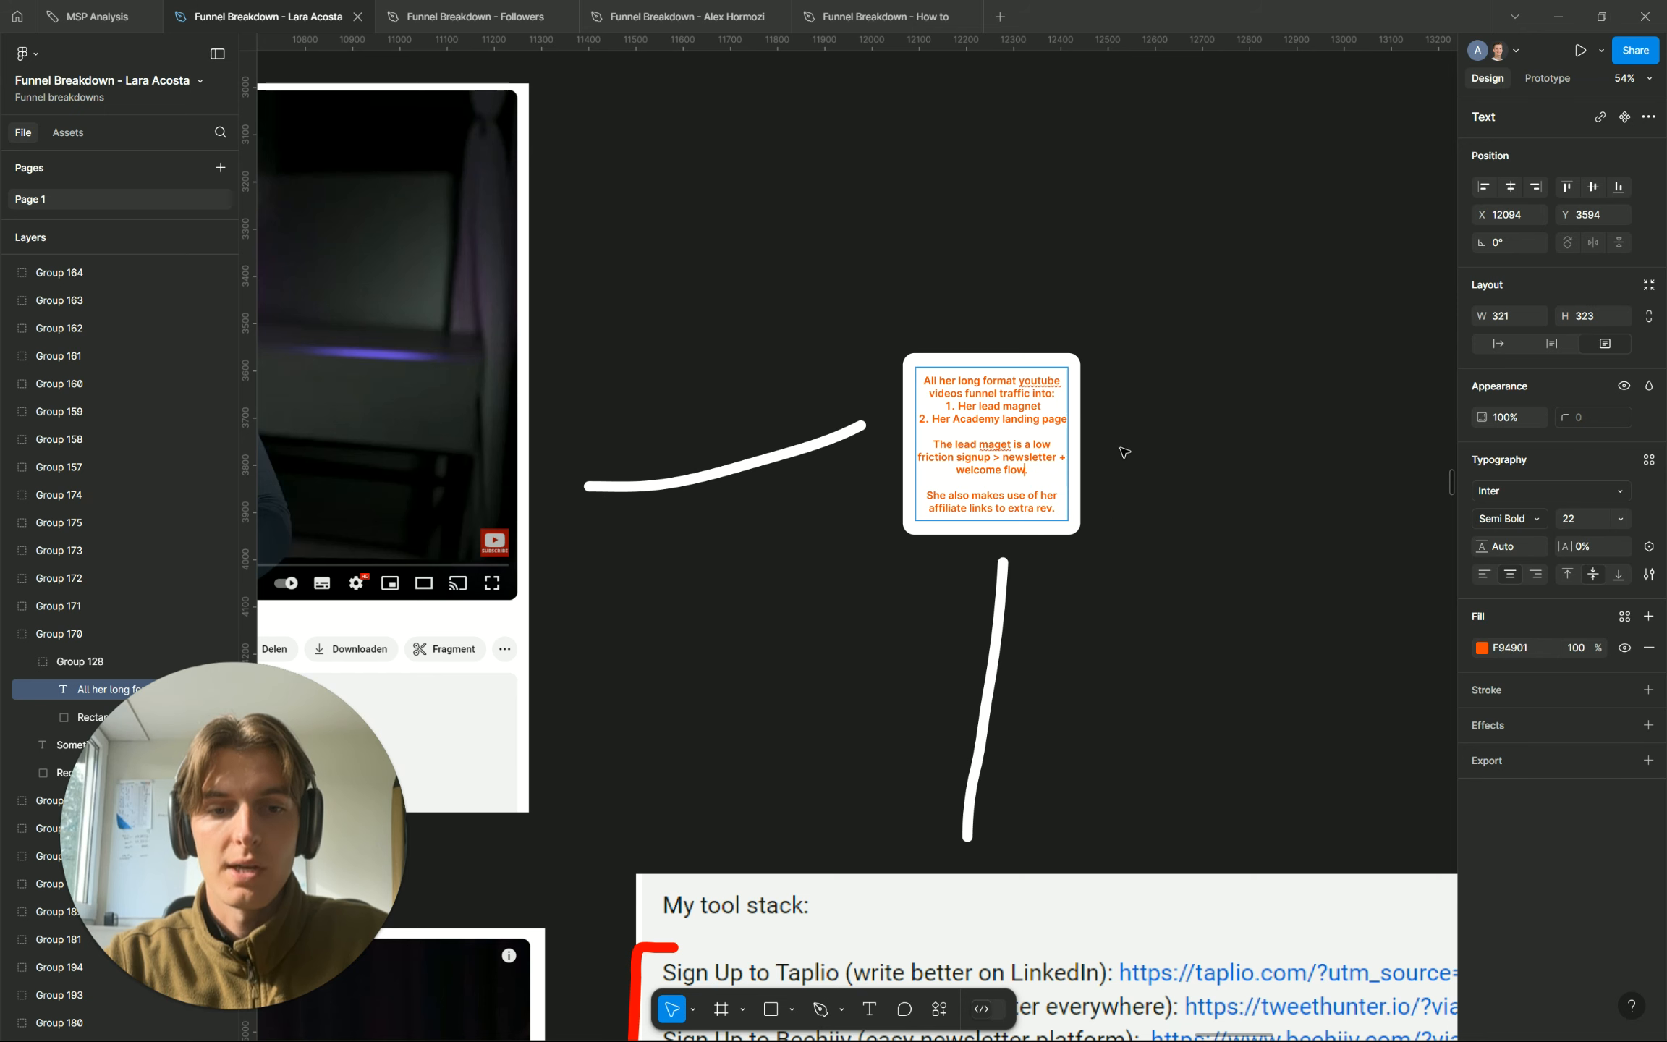
pyautogui.scroll(-3, 1132, 453)
pyautogui.rightClick(1134, 453)
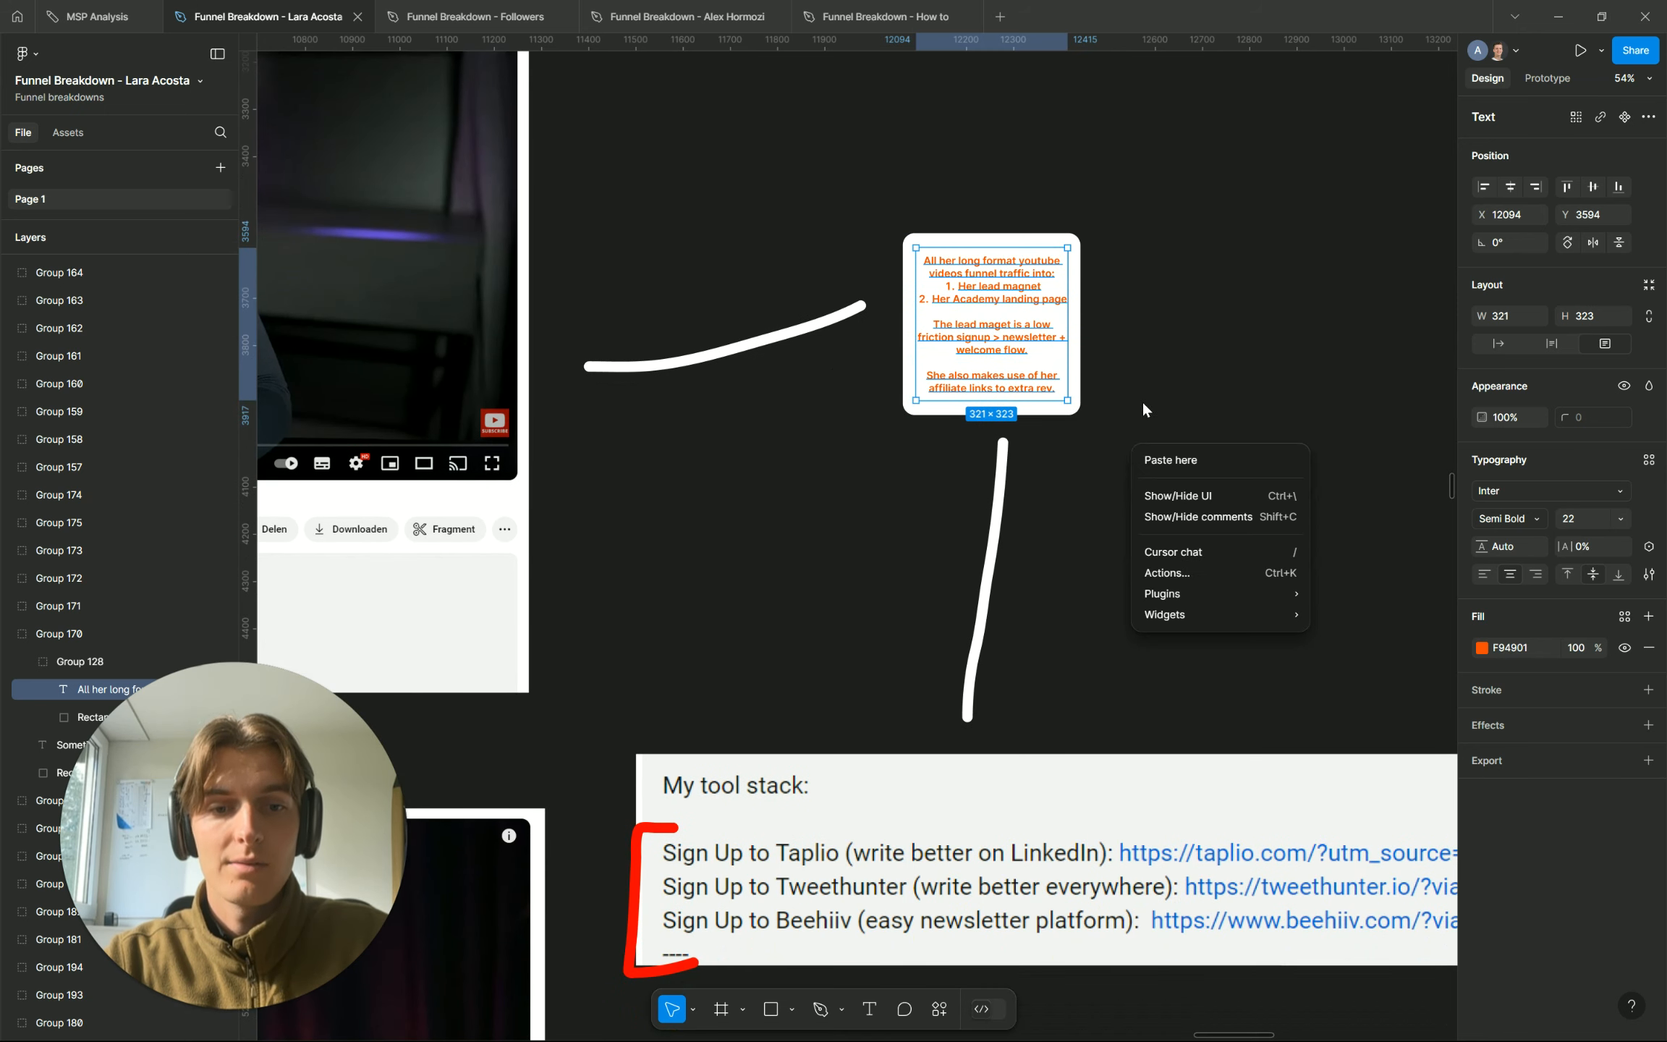
pyautogui.press('Escape')
pyautogui.press('Escape')
pyautogui.scroll(-3, 1122, 376)
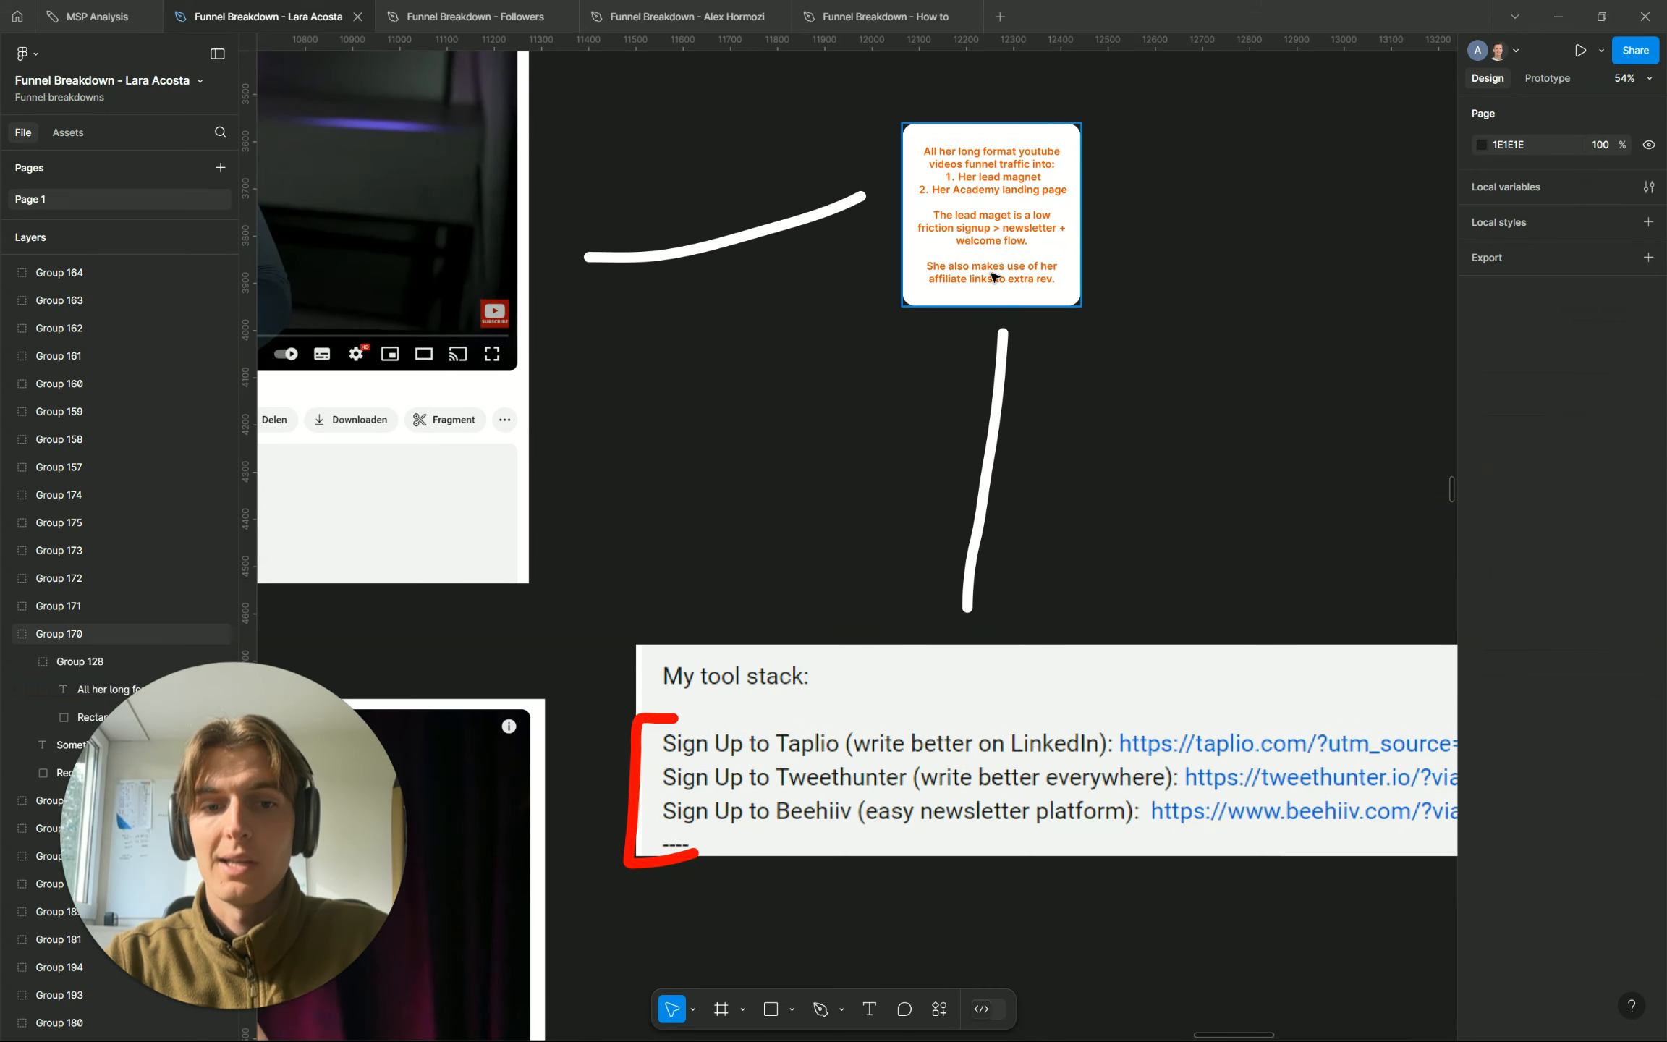
pyautogui.scroll(-3, 919, 340)
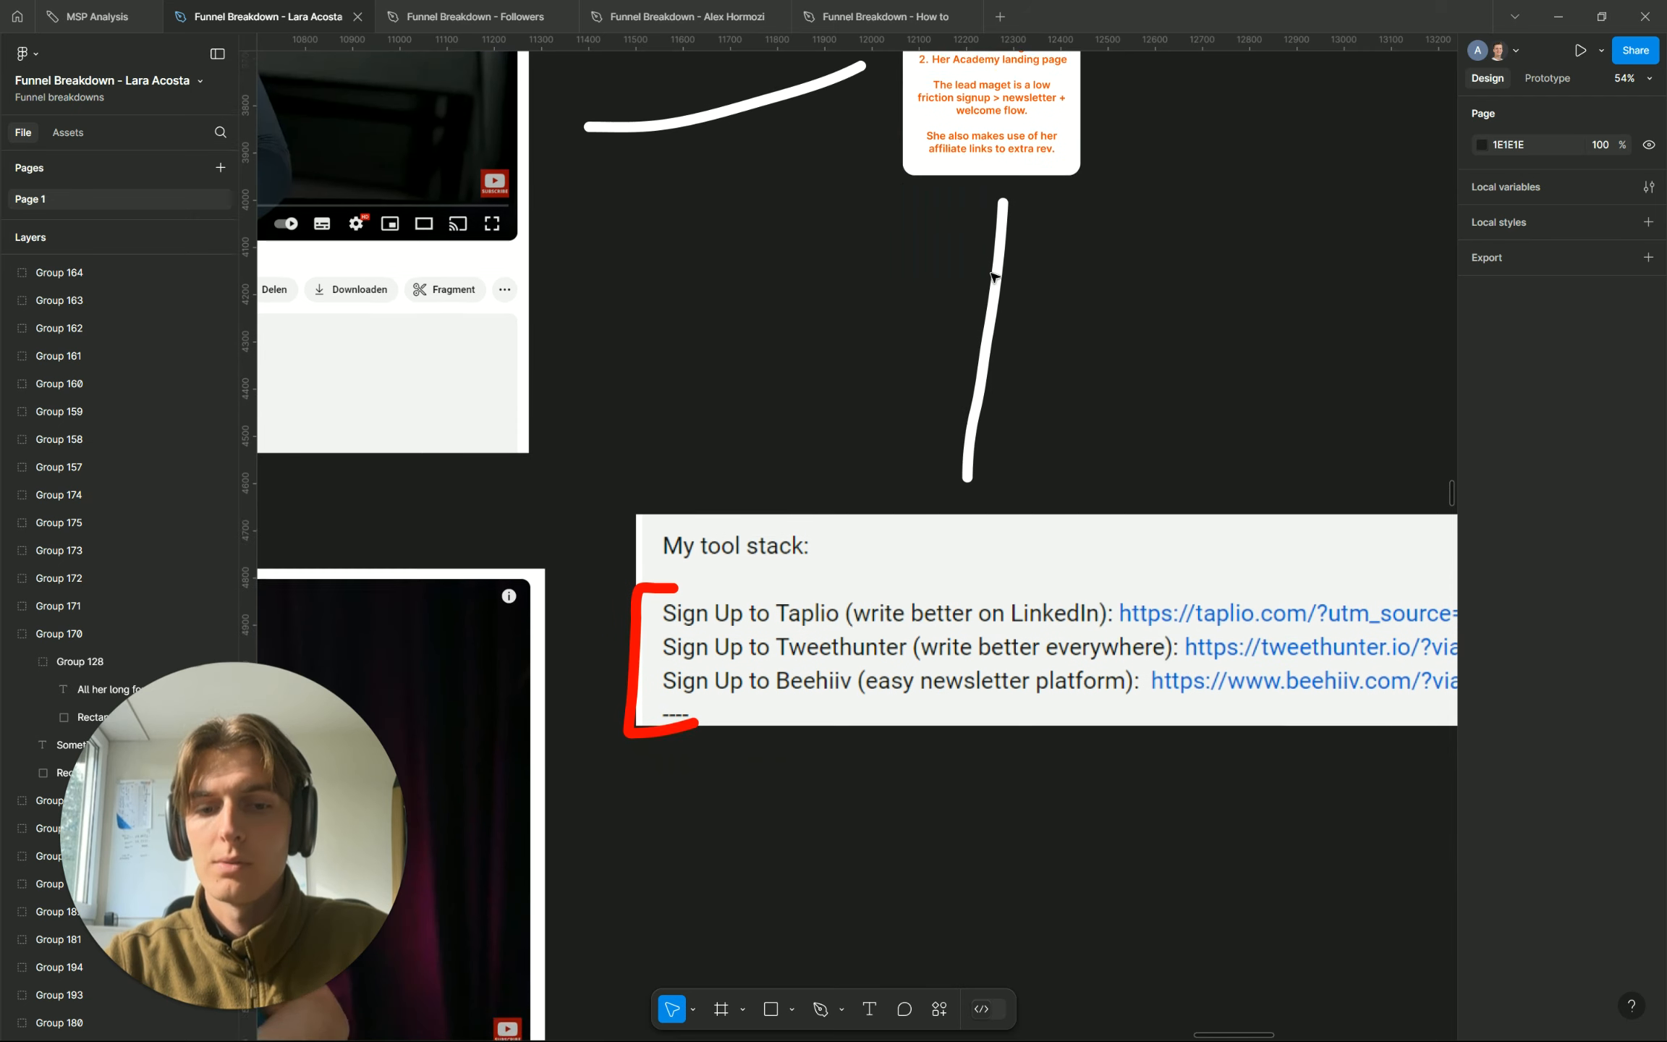
pyautogui.scroll(-3, 912, 336)
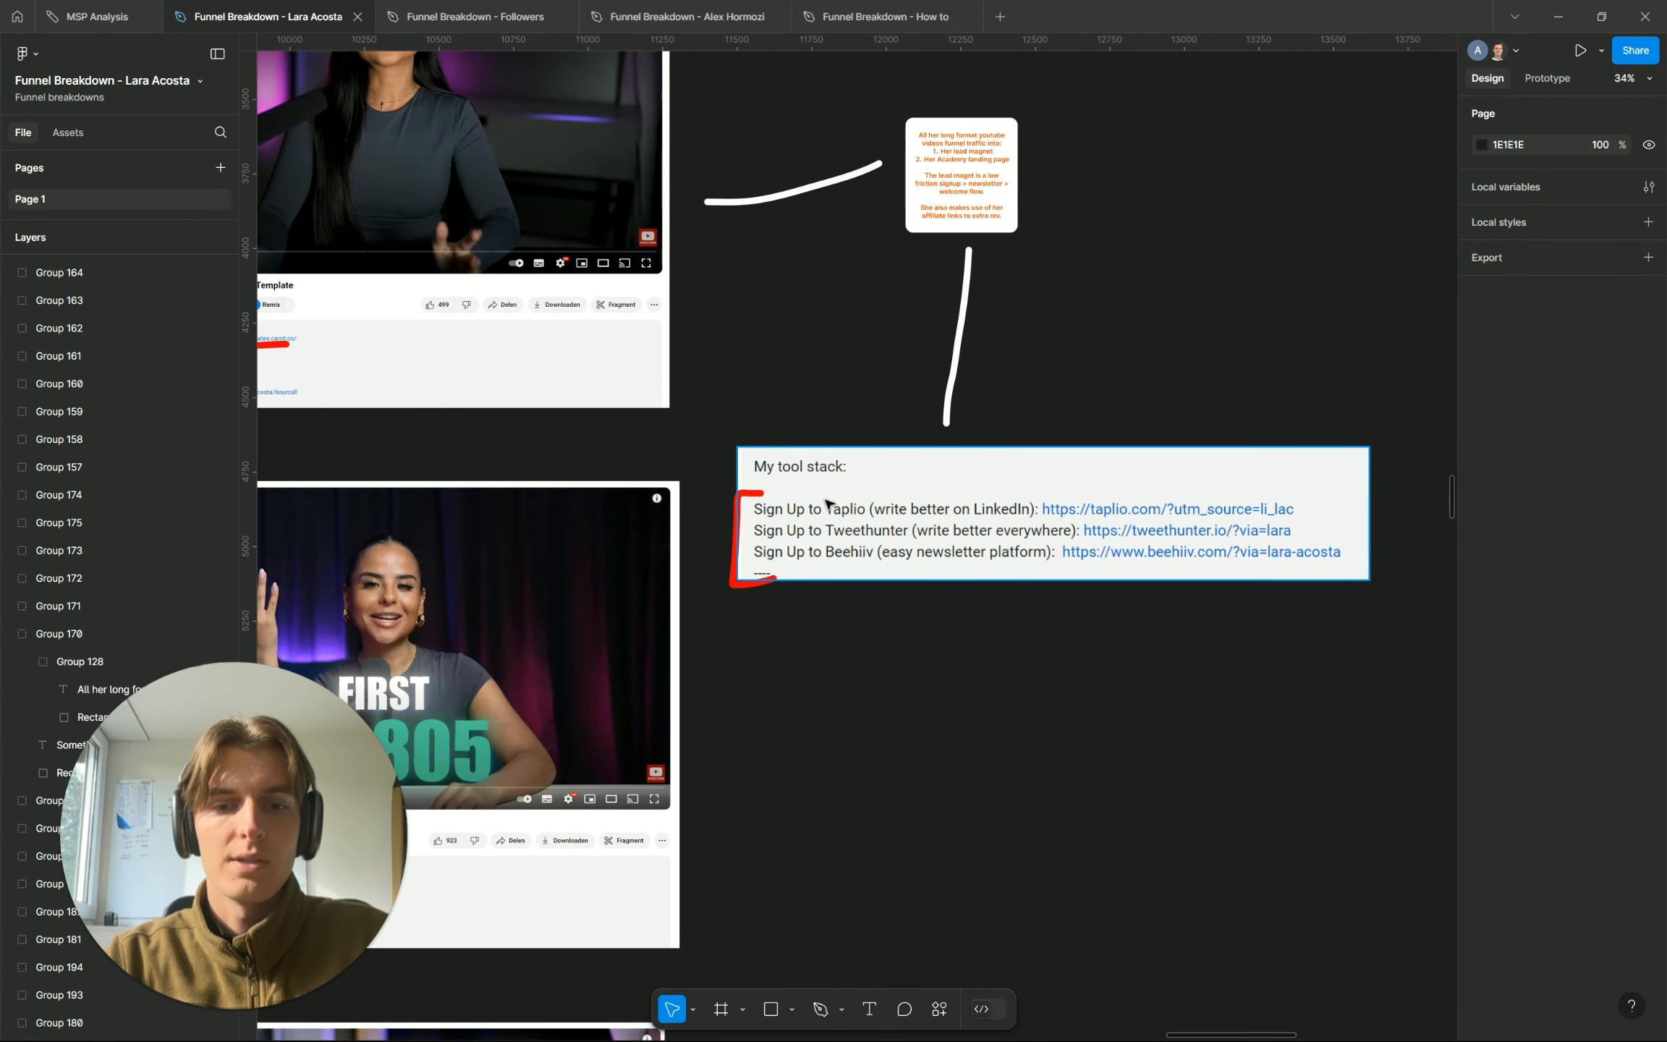
# Review the circled description links across the YouTube video columns and survey the whole Lara Acosta funnel board
pyautogui.hscroll(-3, 818, 577)
pyautogui.scroll(-3, 818, 577)
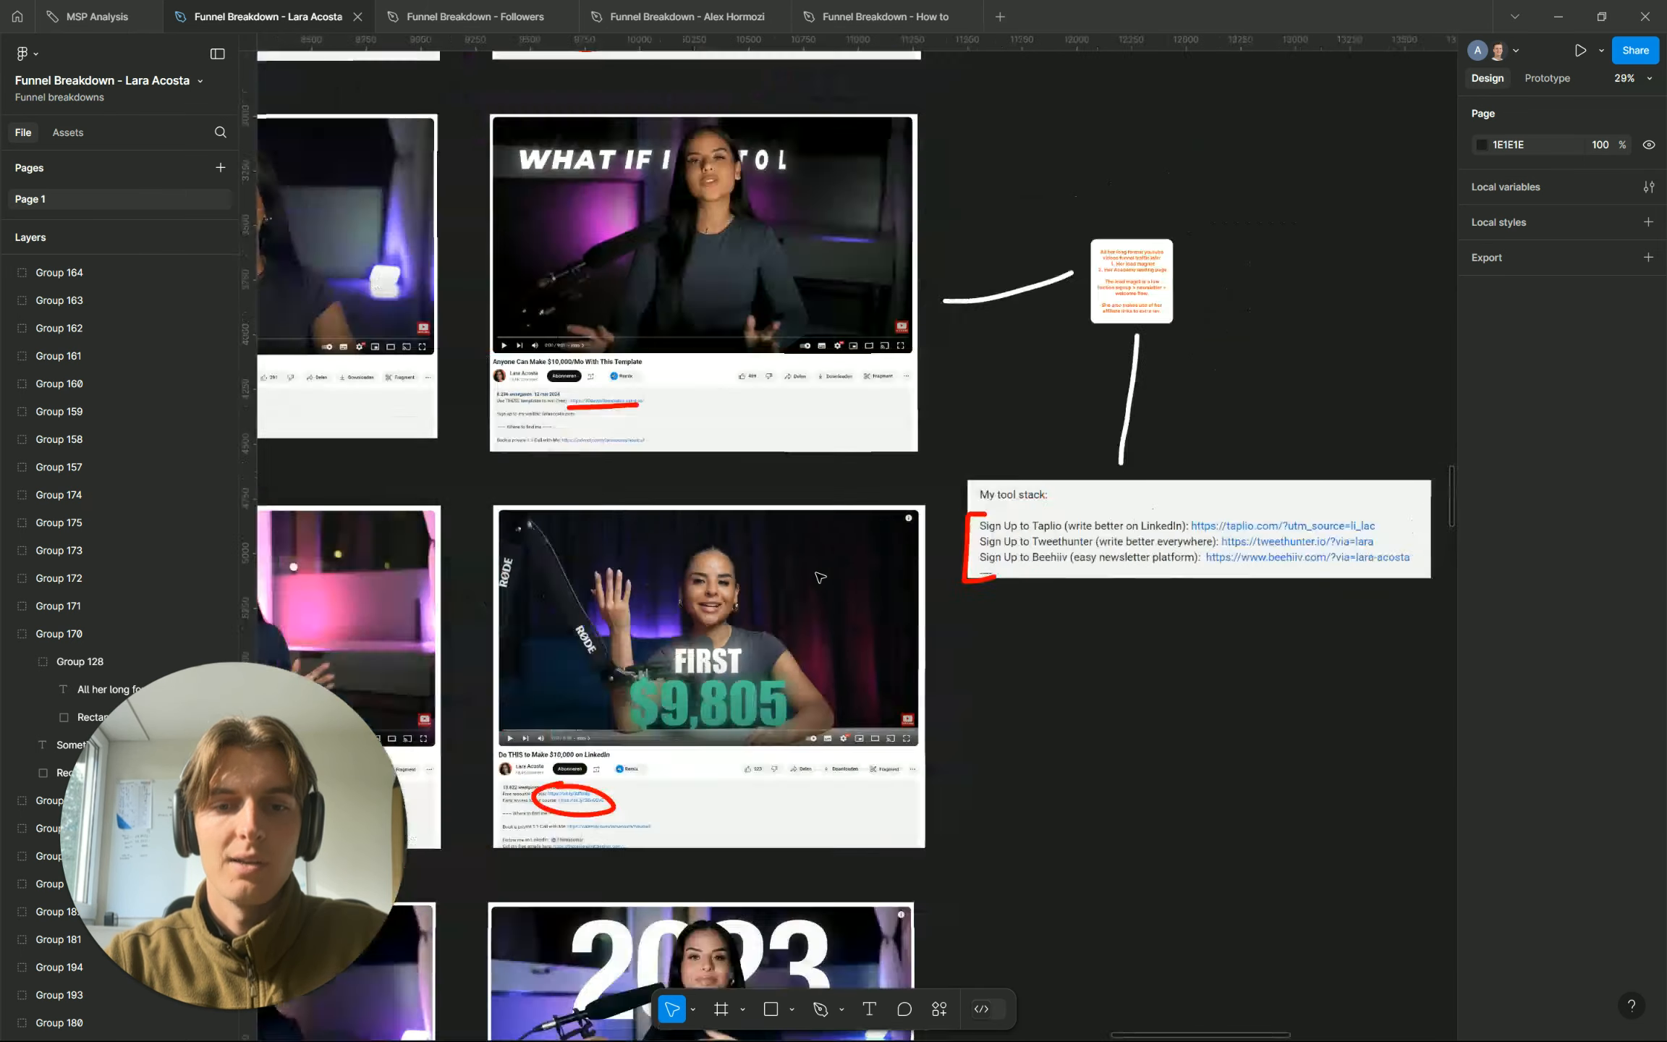
pyautogui.hscroll(-5, 818, 577)
pyautogui.scroll(8, 818, 578)
pyautogui.scroll(-8, 818, 577)
pyautogui.scroll(-10, 818, 577)
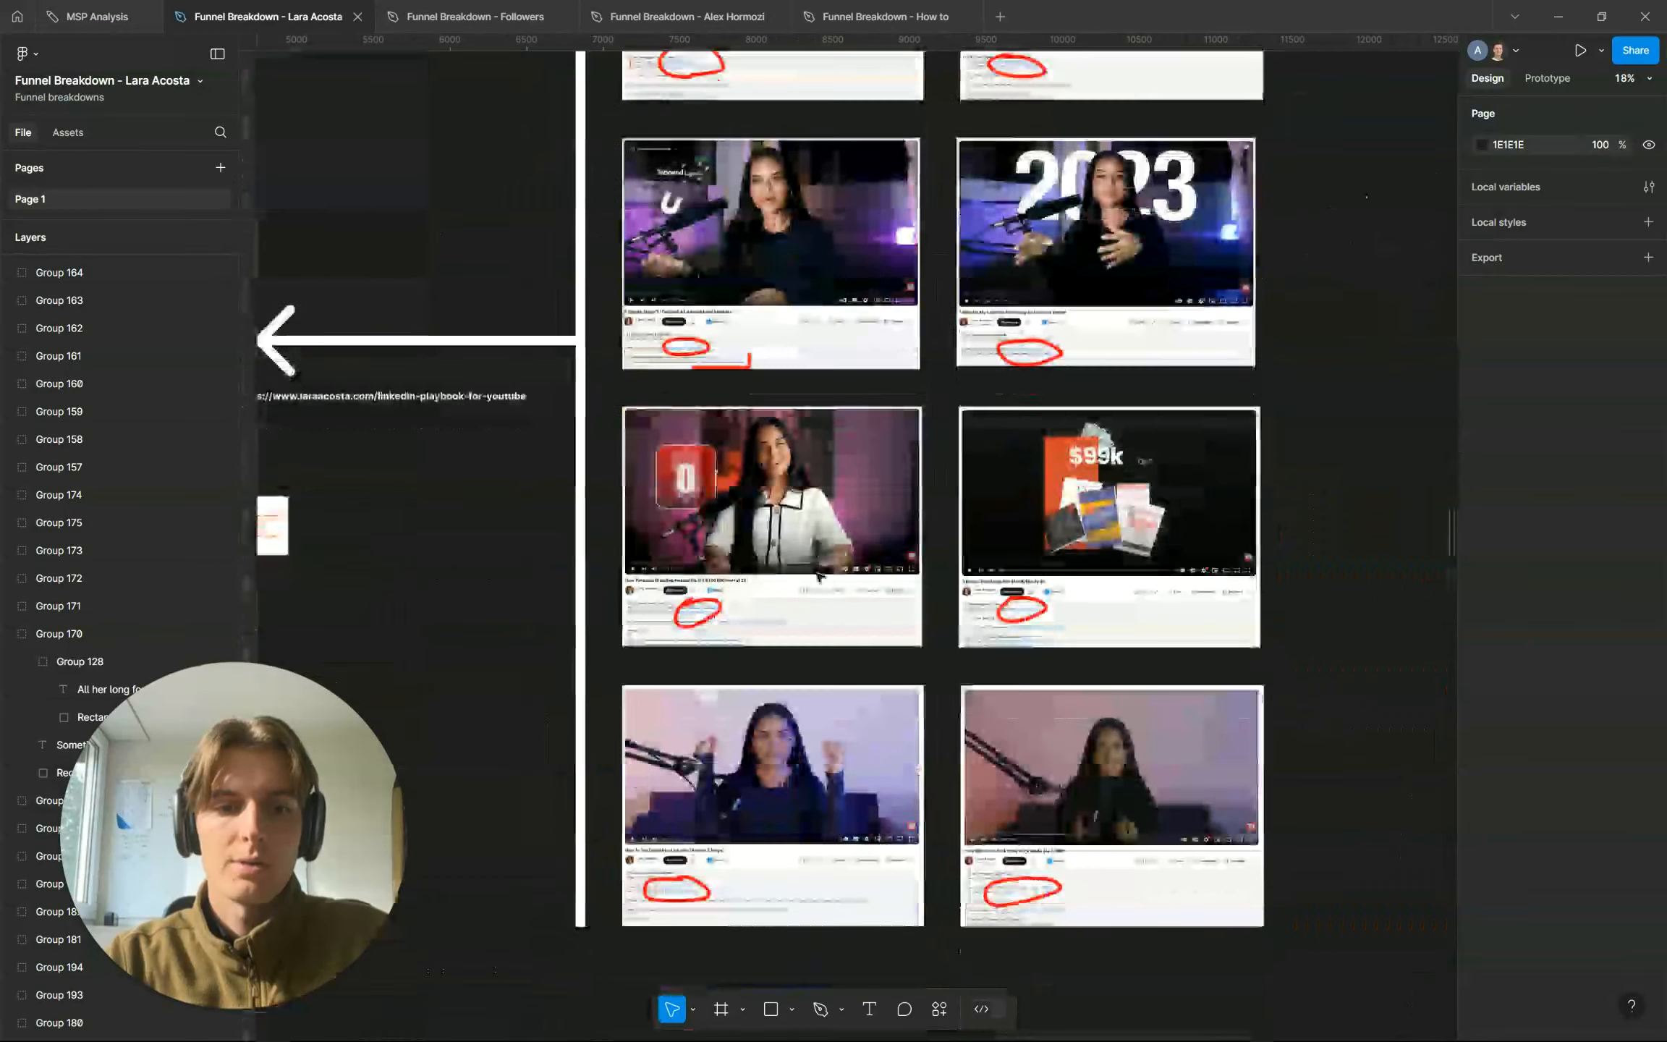
pyautogui.scroll(8, 818, 578)
pyautogui.scroll(-3, 819, 577)
pyautogui.scroll(-5, 819, 576)
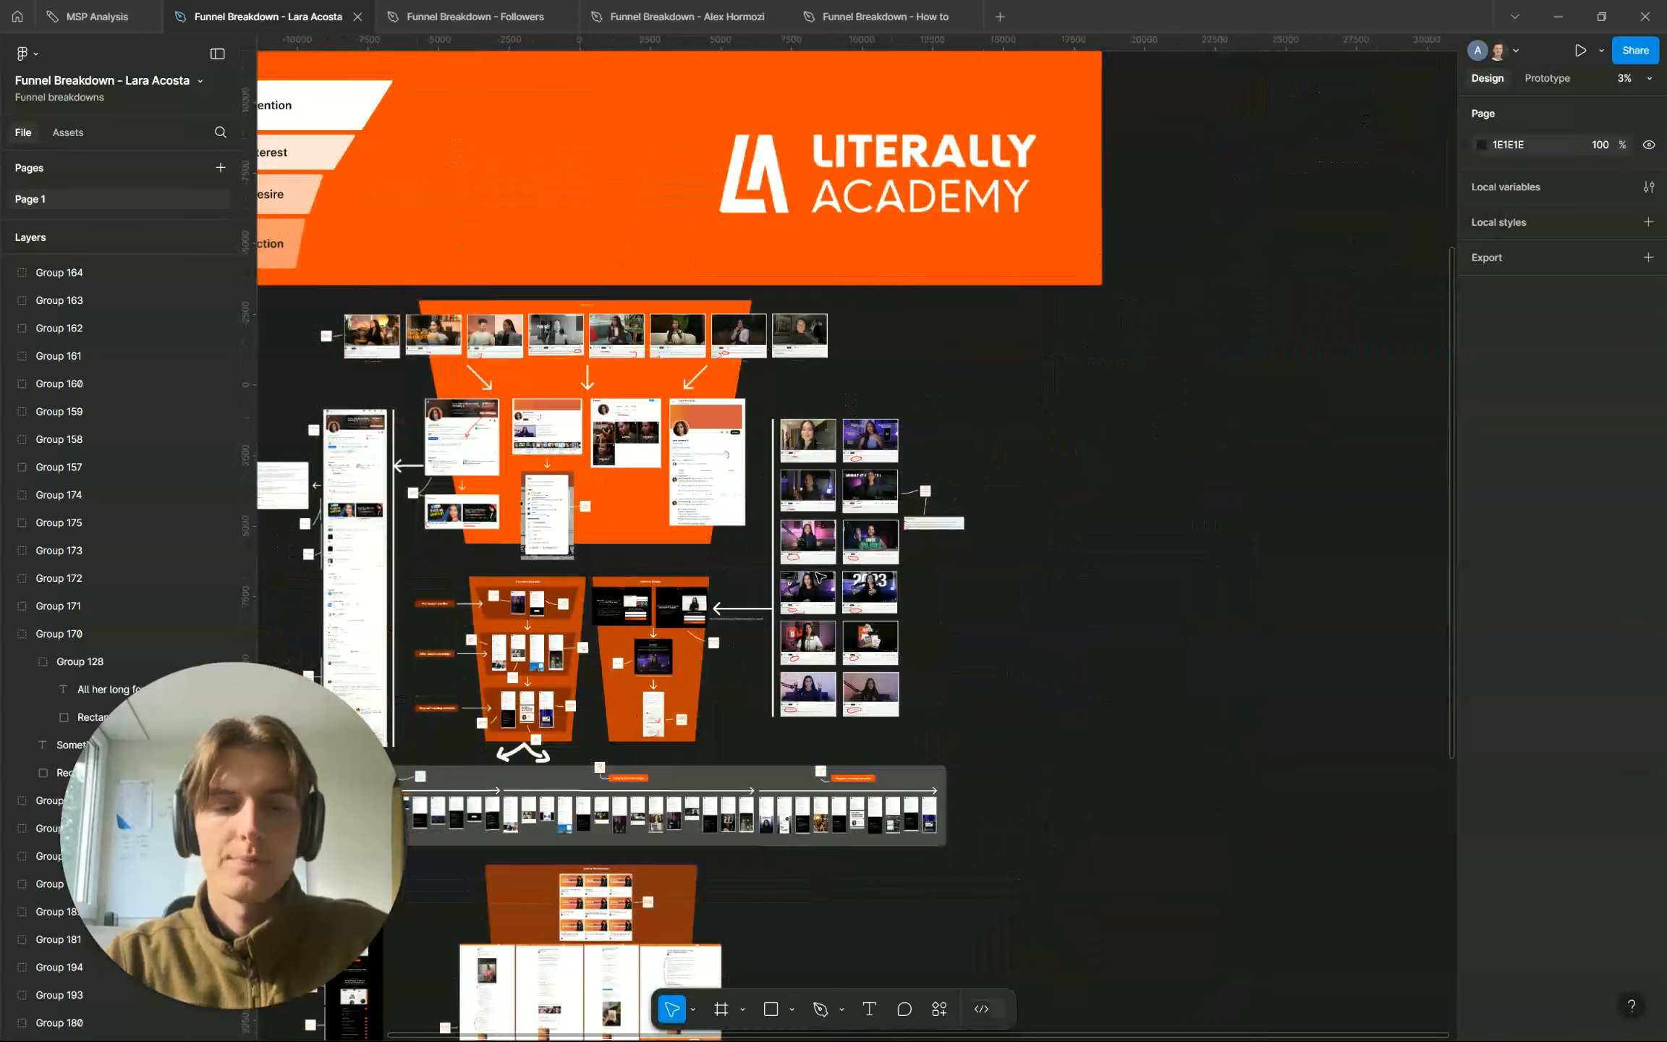
pyautogui.scroll(-3, 795, 575)
pyautogui.scroll(2, 768, 572)
pyautogui.hscroll(2, 768, 571)
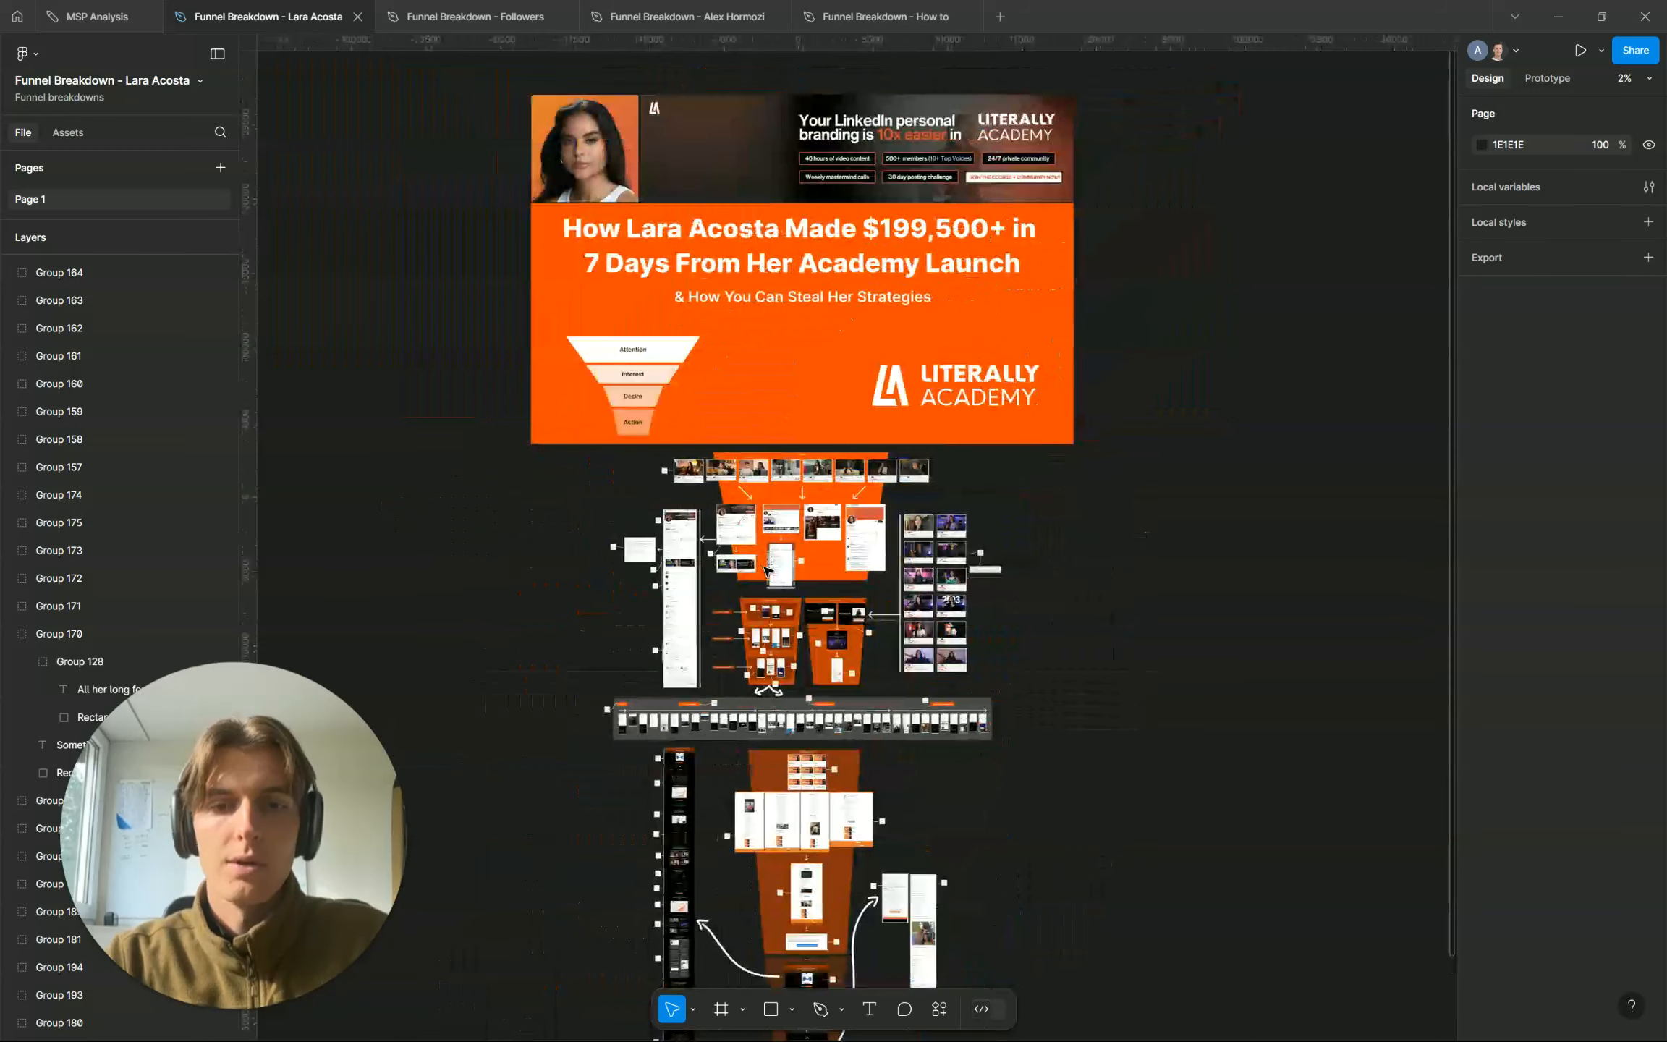
# Open the "Funnel Breakdown - How to" board and highlight "you're the expert here" in item 10 of the process list
pyautogui.click(884, 16)
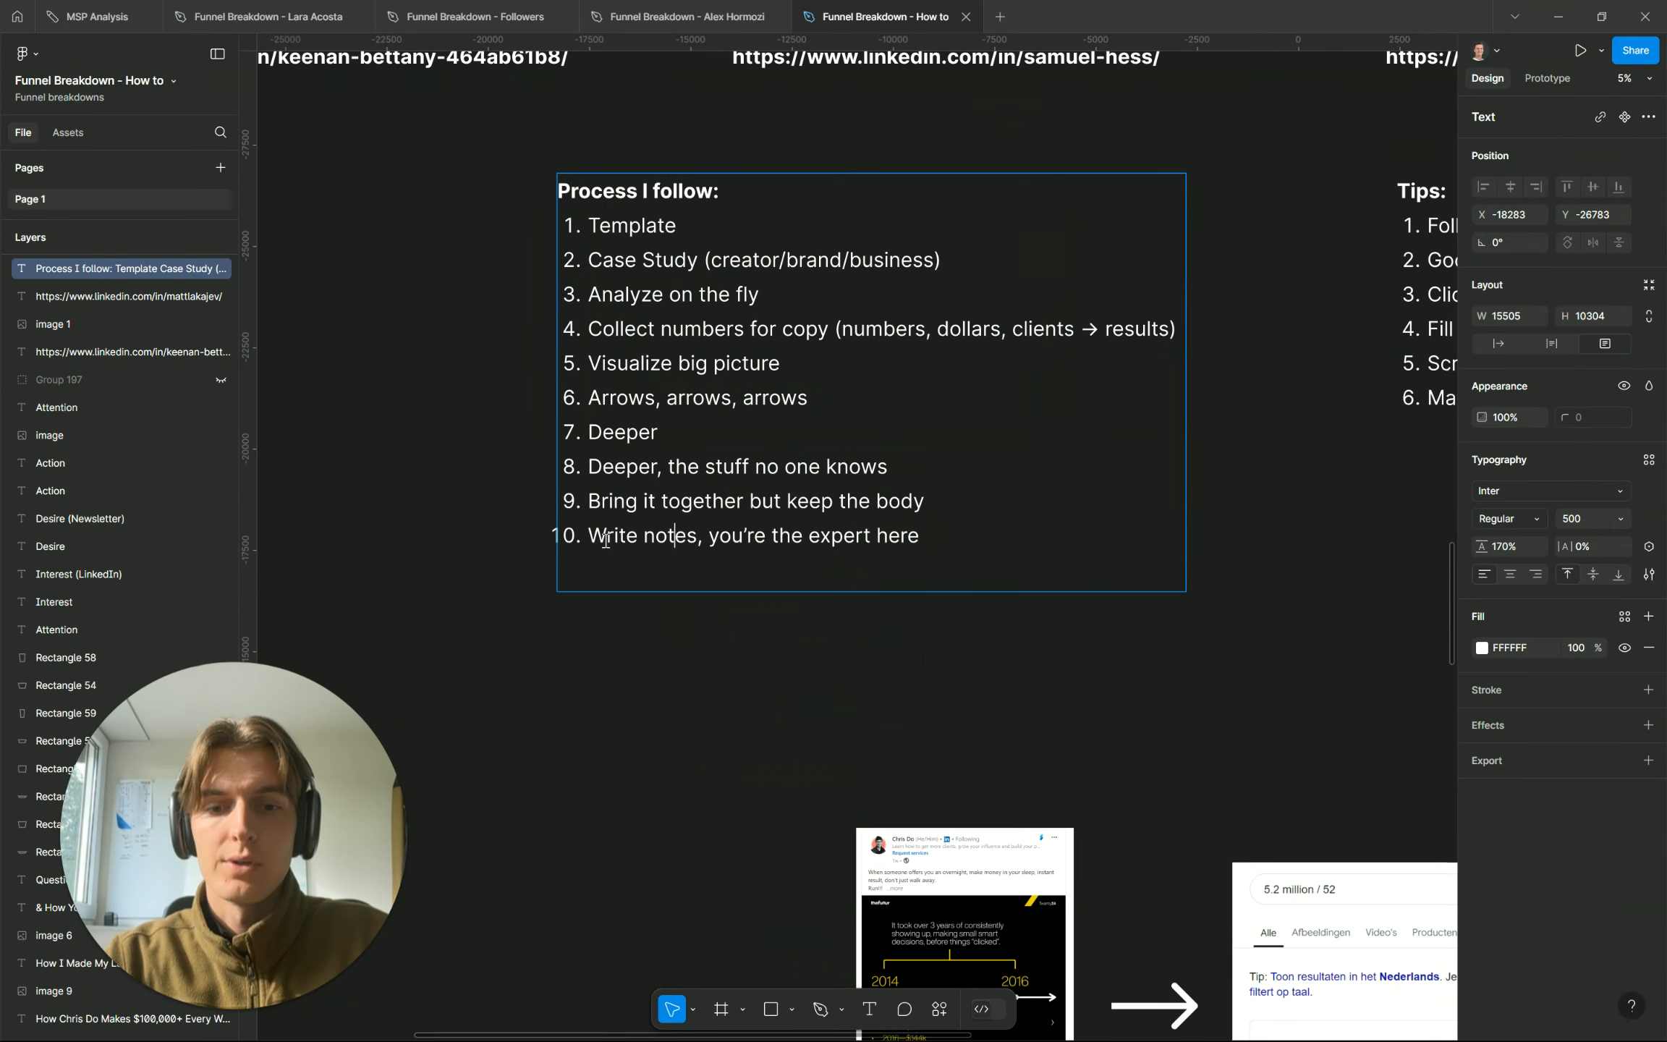
pyautogui.moveTo(607, 535); pyautogui.dragTo(674, 537)
pyautogui.scroll(3, 674, 537)
pyautogui.press('Escape')
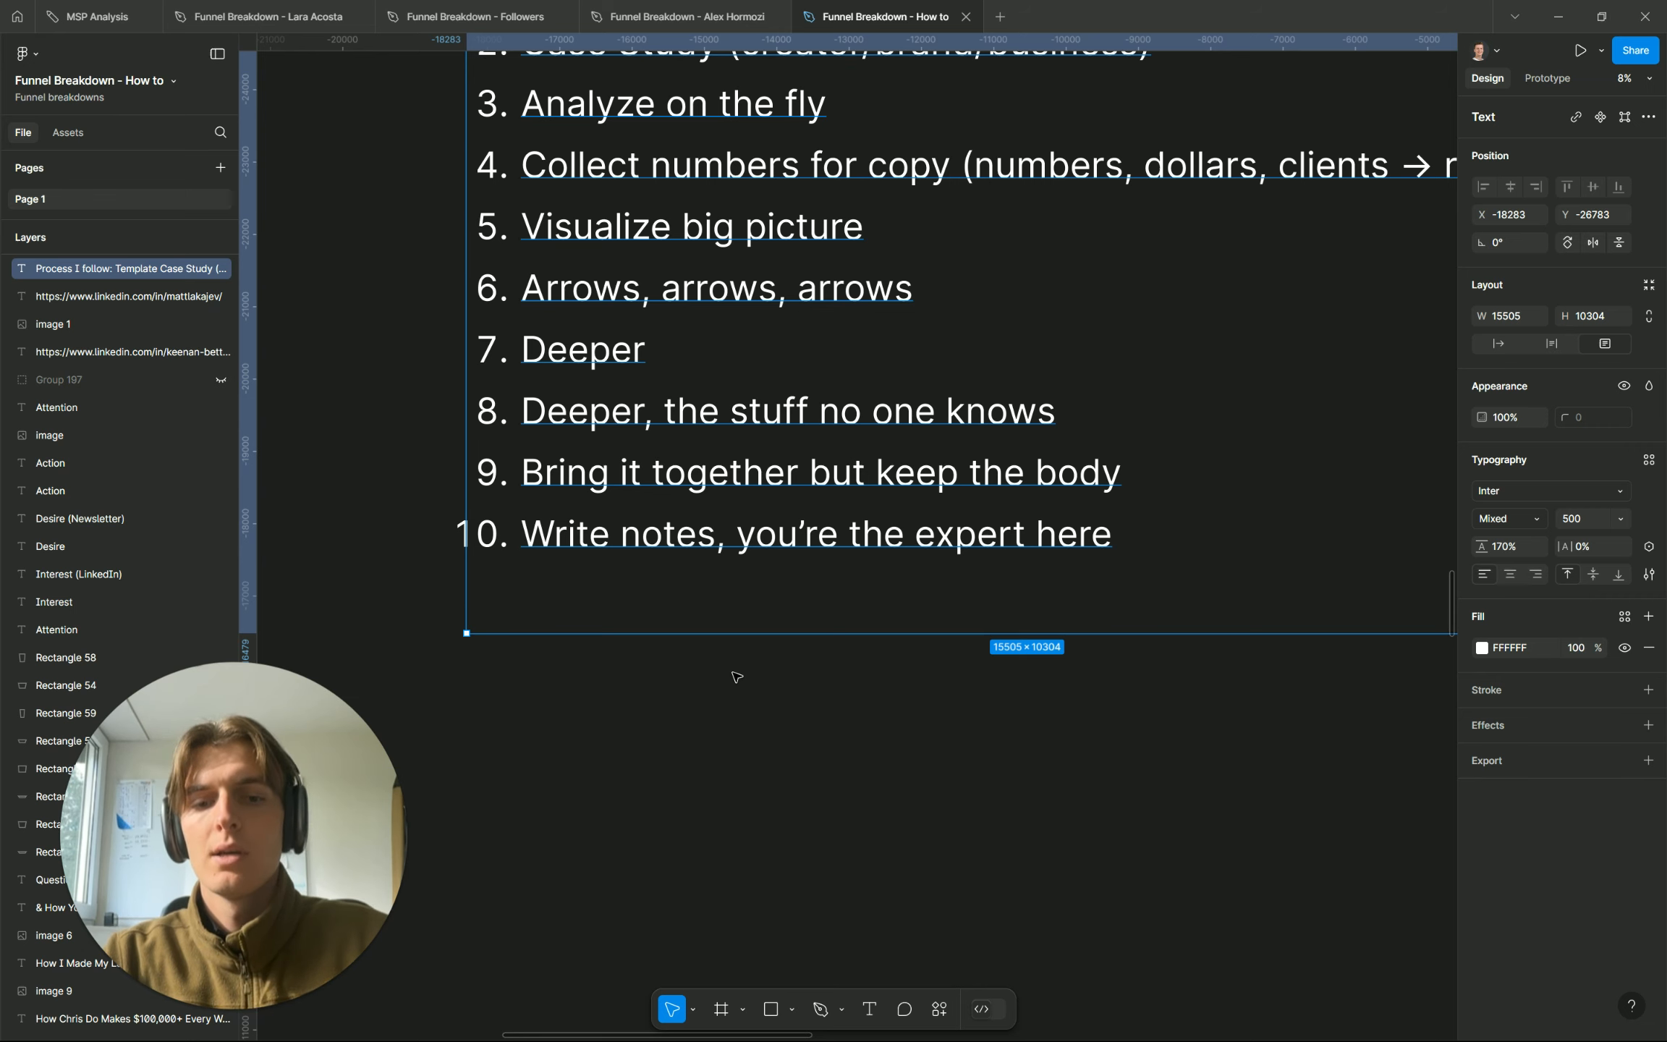
pyautogui.doubleClick(803, 532)
pyautogui.moveTo(737, 533); pyautogui.dragTo(1052, 535)
pyautogui.scroll(-5, 1051, 535)
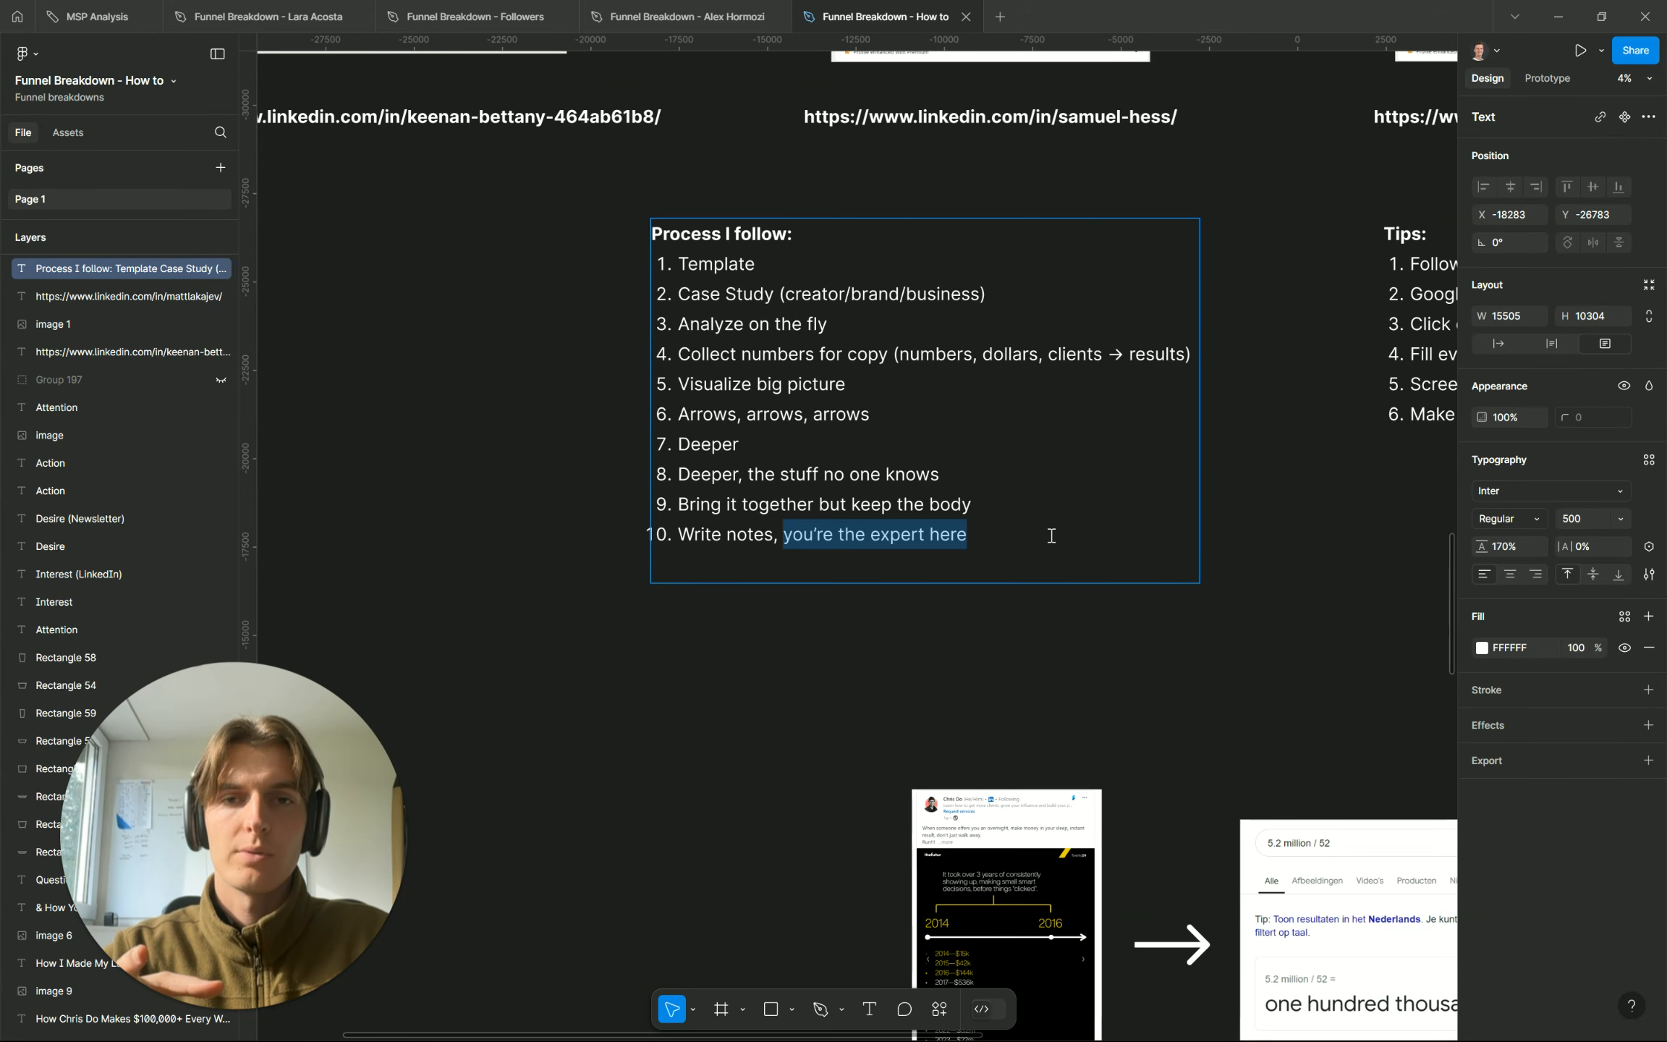
pyautogui.click(1051, 535)
pyautogui.scroll(1, 1051, 535)
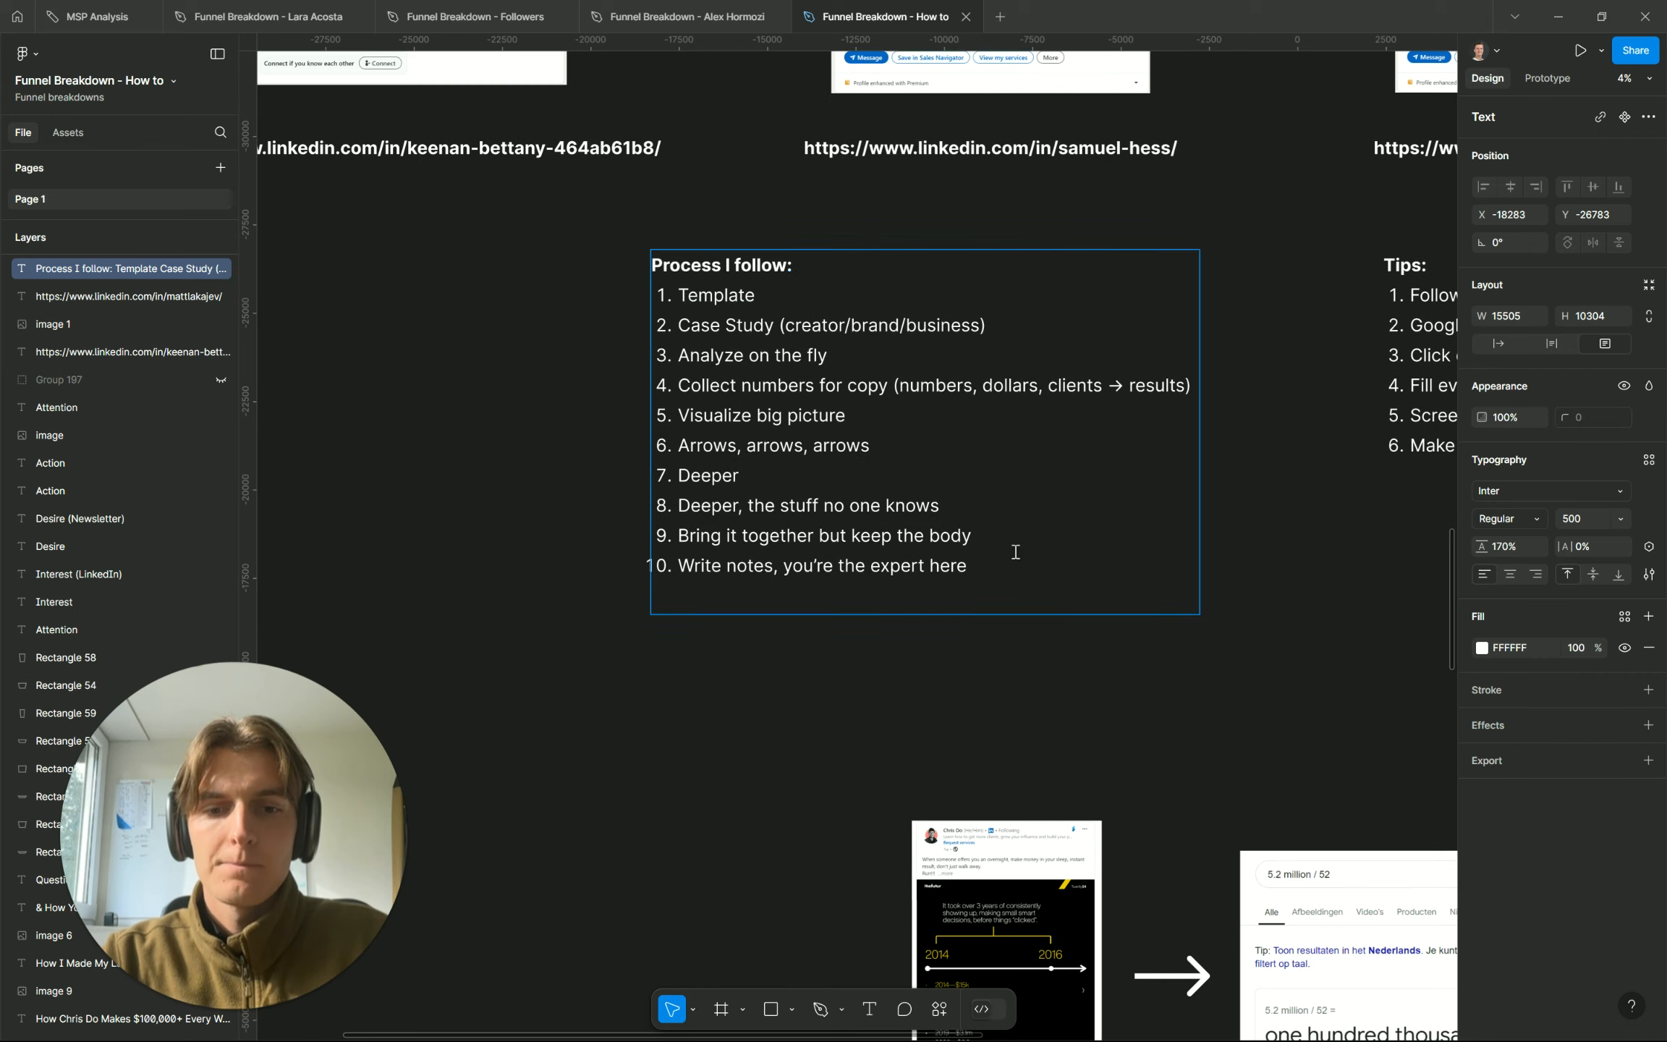
# Highlight "Write" in item 10 and review the full "Process I follow" list
pyautogui.click(889, 637)
pyautogui.click(845, 653)
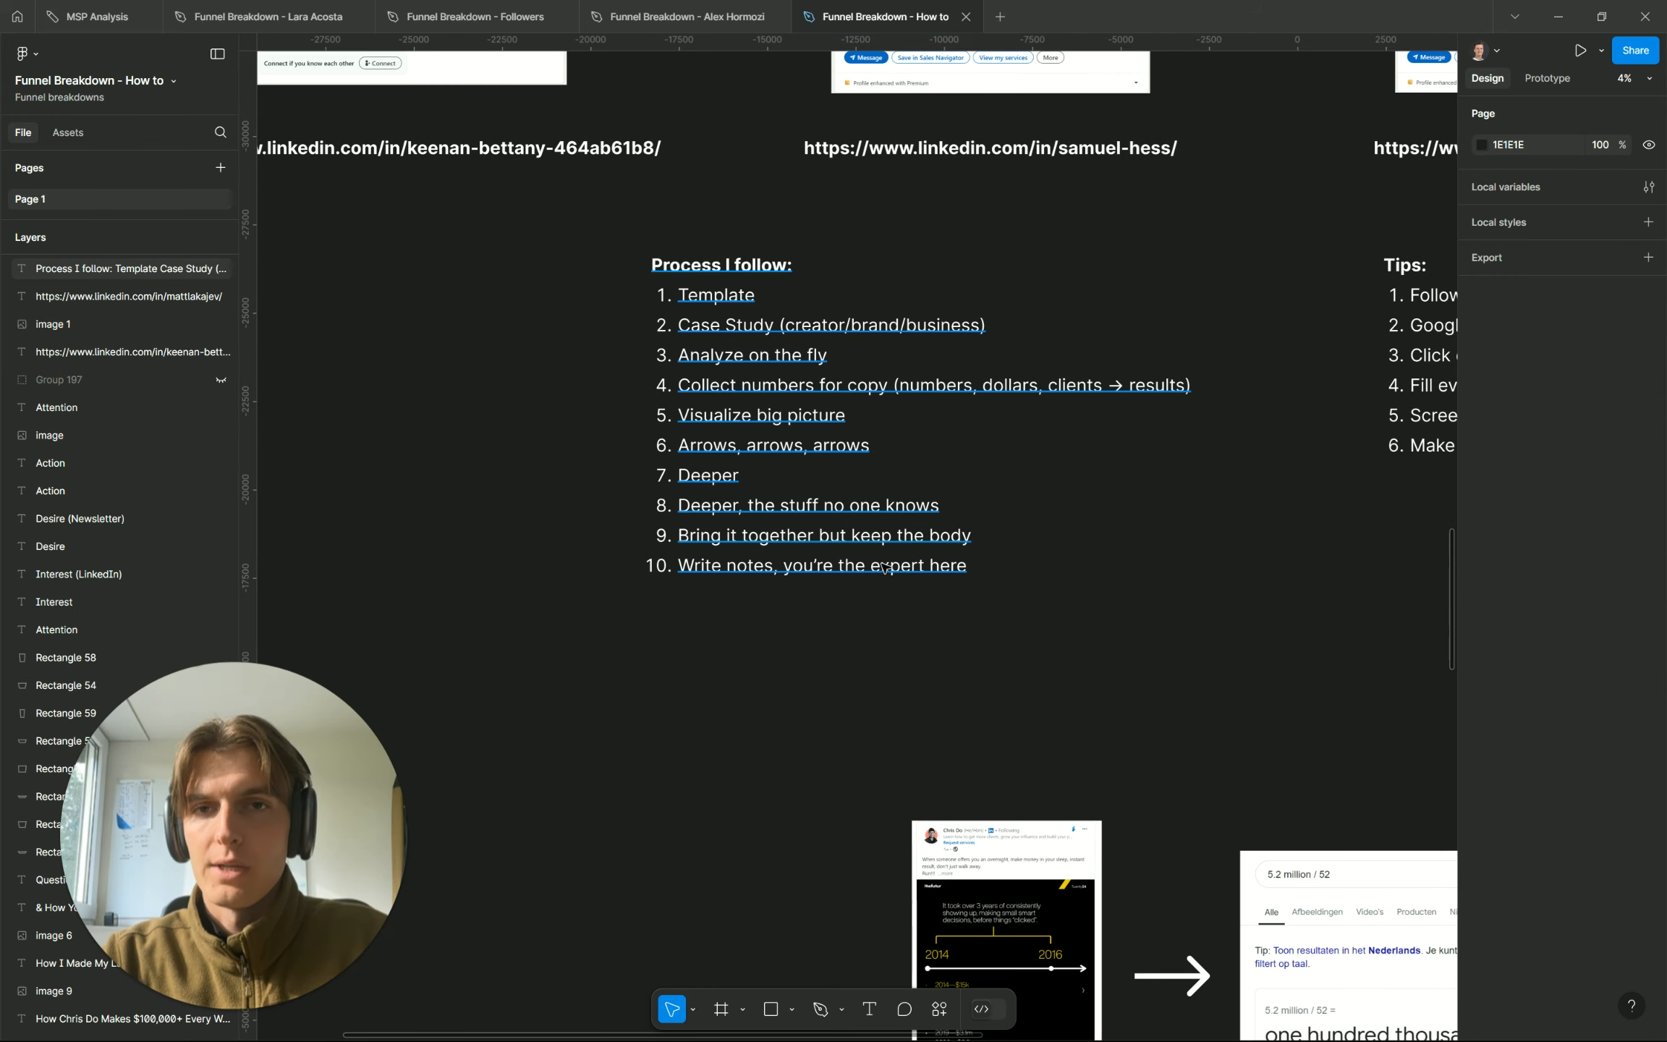
pyautogui.hscroll(3, 884, 566)
pyautogui.click(616, 565)
pyautogui.doubleClick(608, 565)
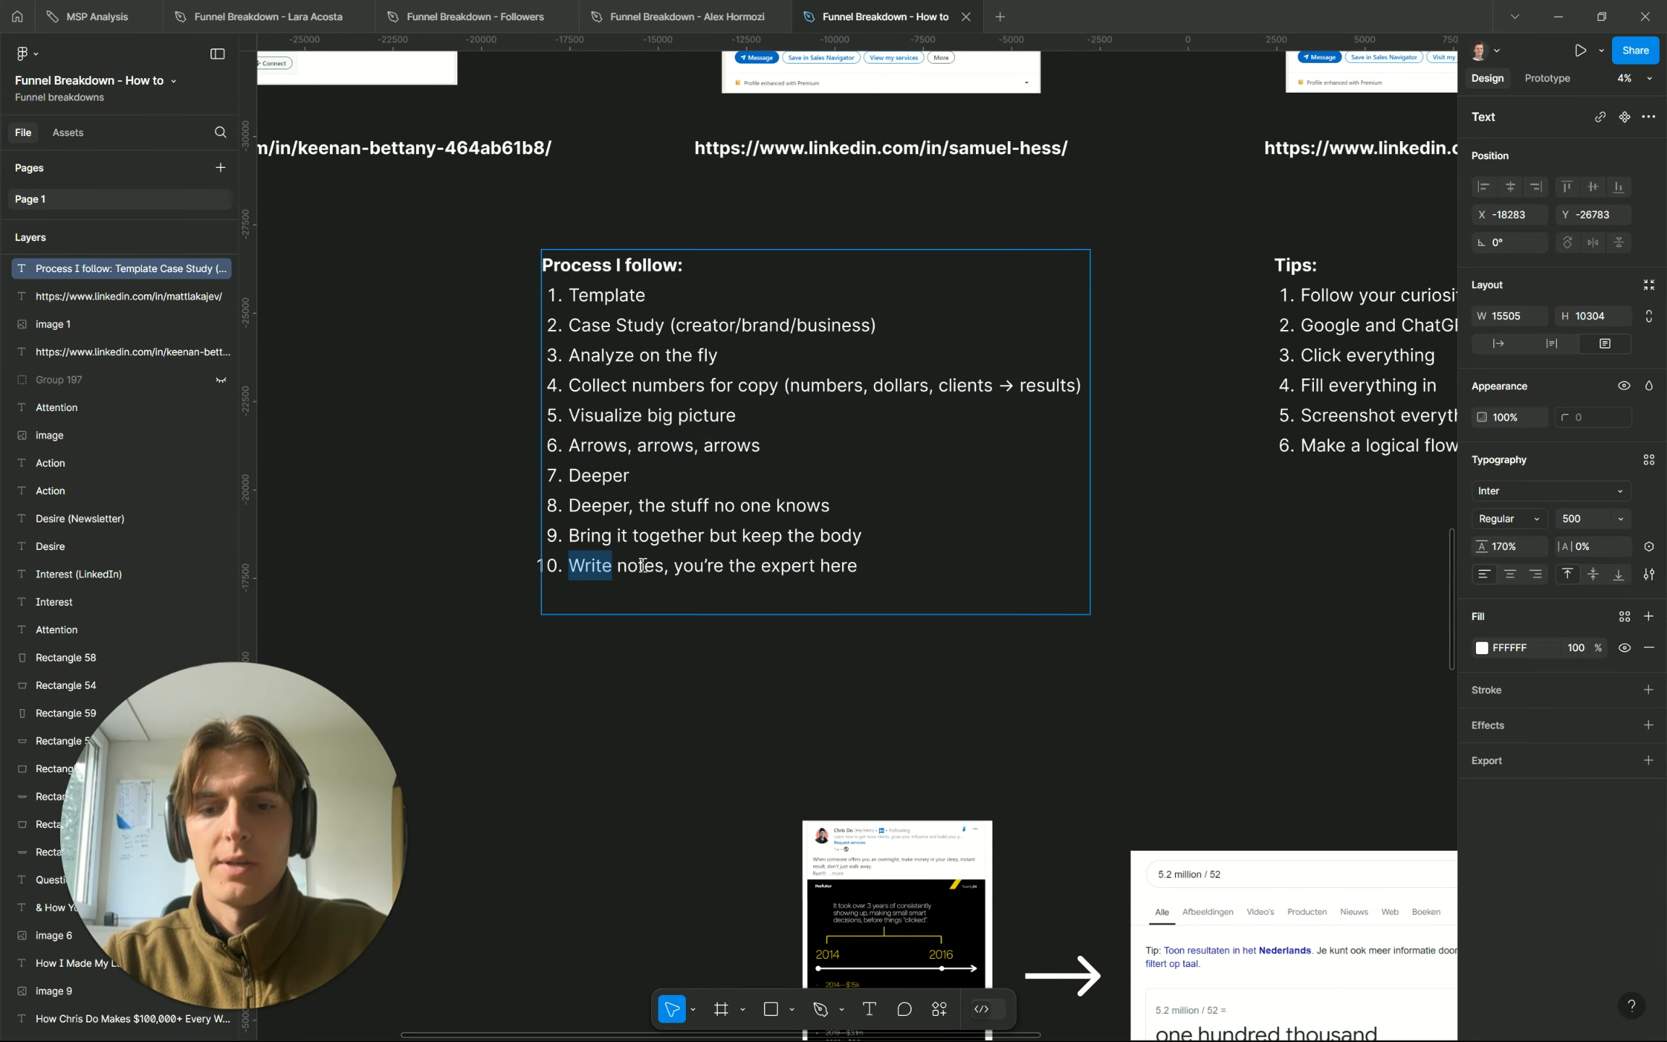
pyautogui.press('Escape')
pyautogui.rightClick(745, 644)
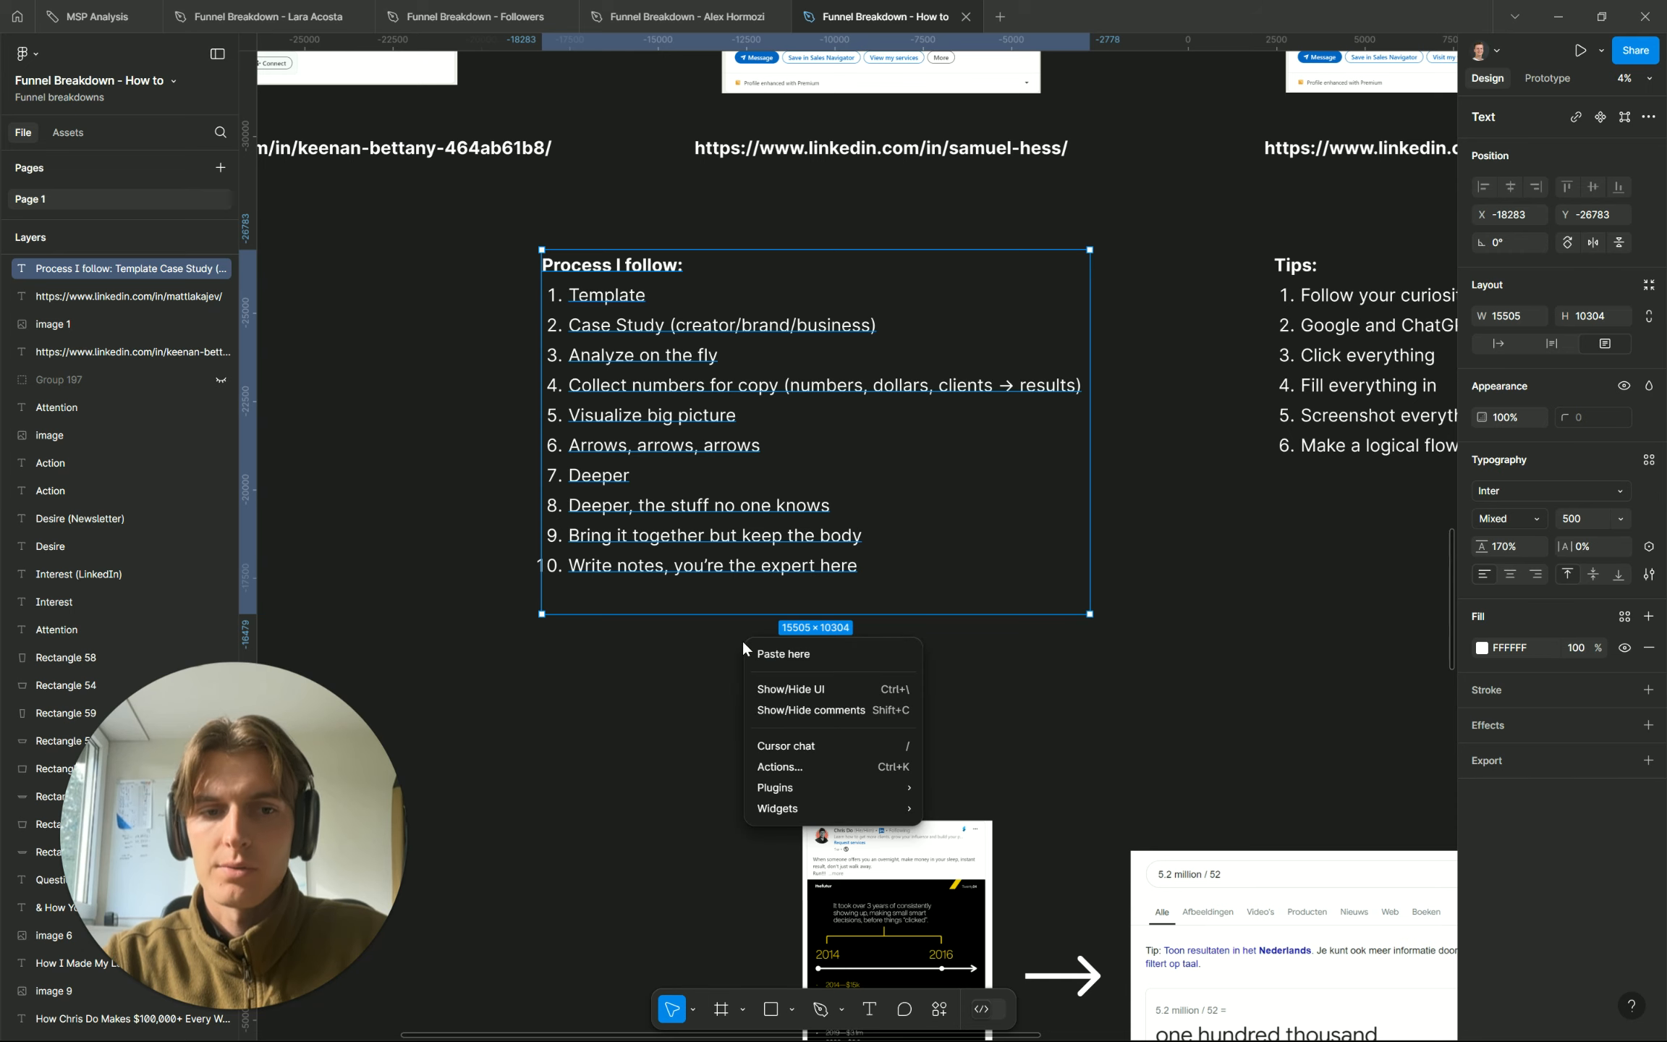
pyautogui.click(682, 666)
pyautogui.hscroll(1, 682, 666)
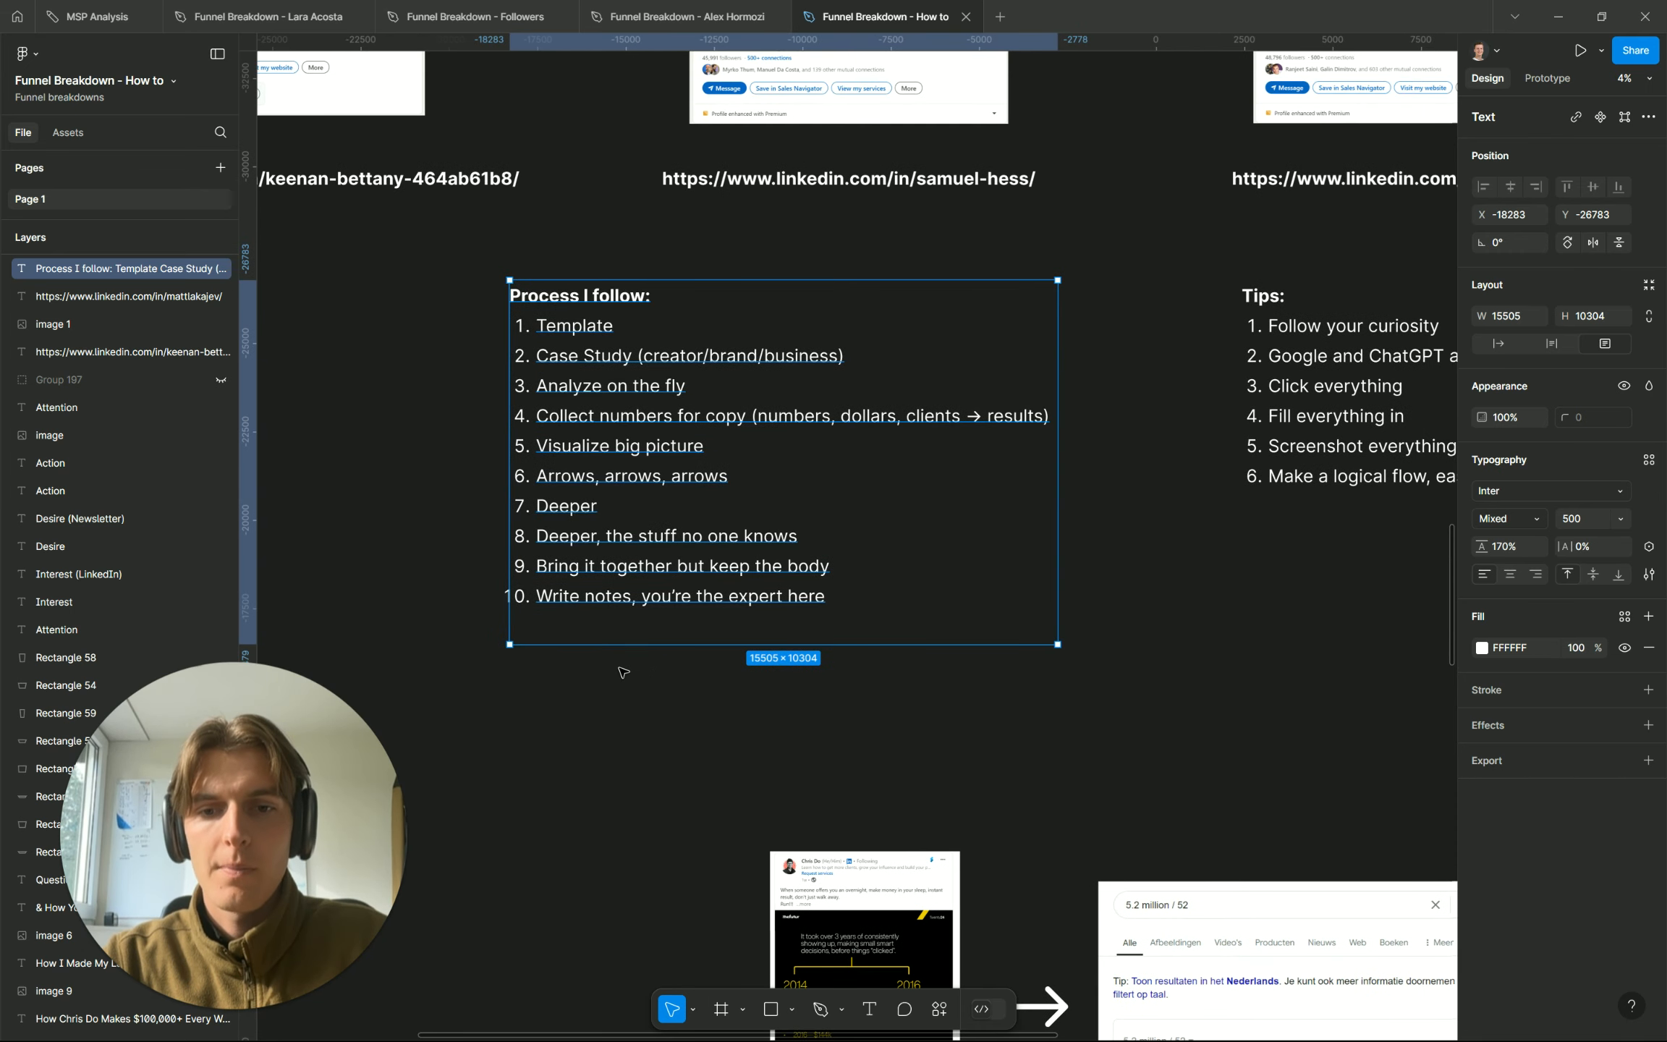
pyautogui.hscroll(-2, 619, 670)
pyautogui.scroll(5, 617, 670)
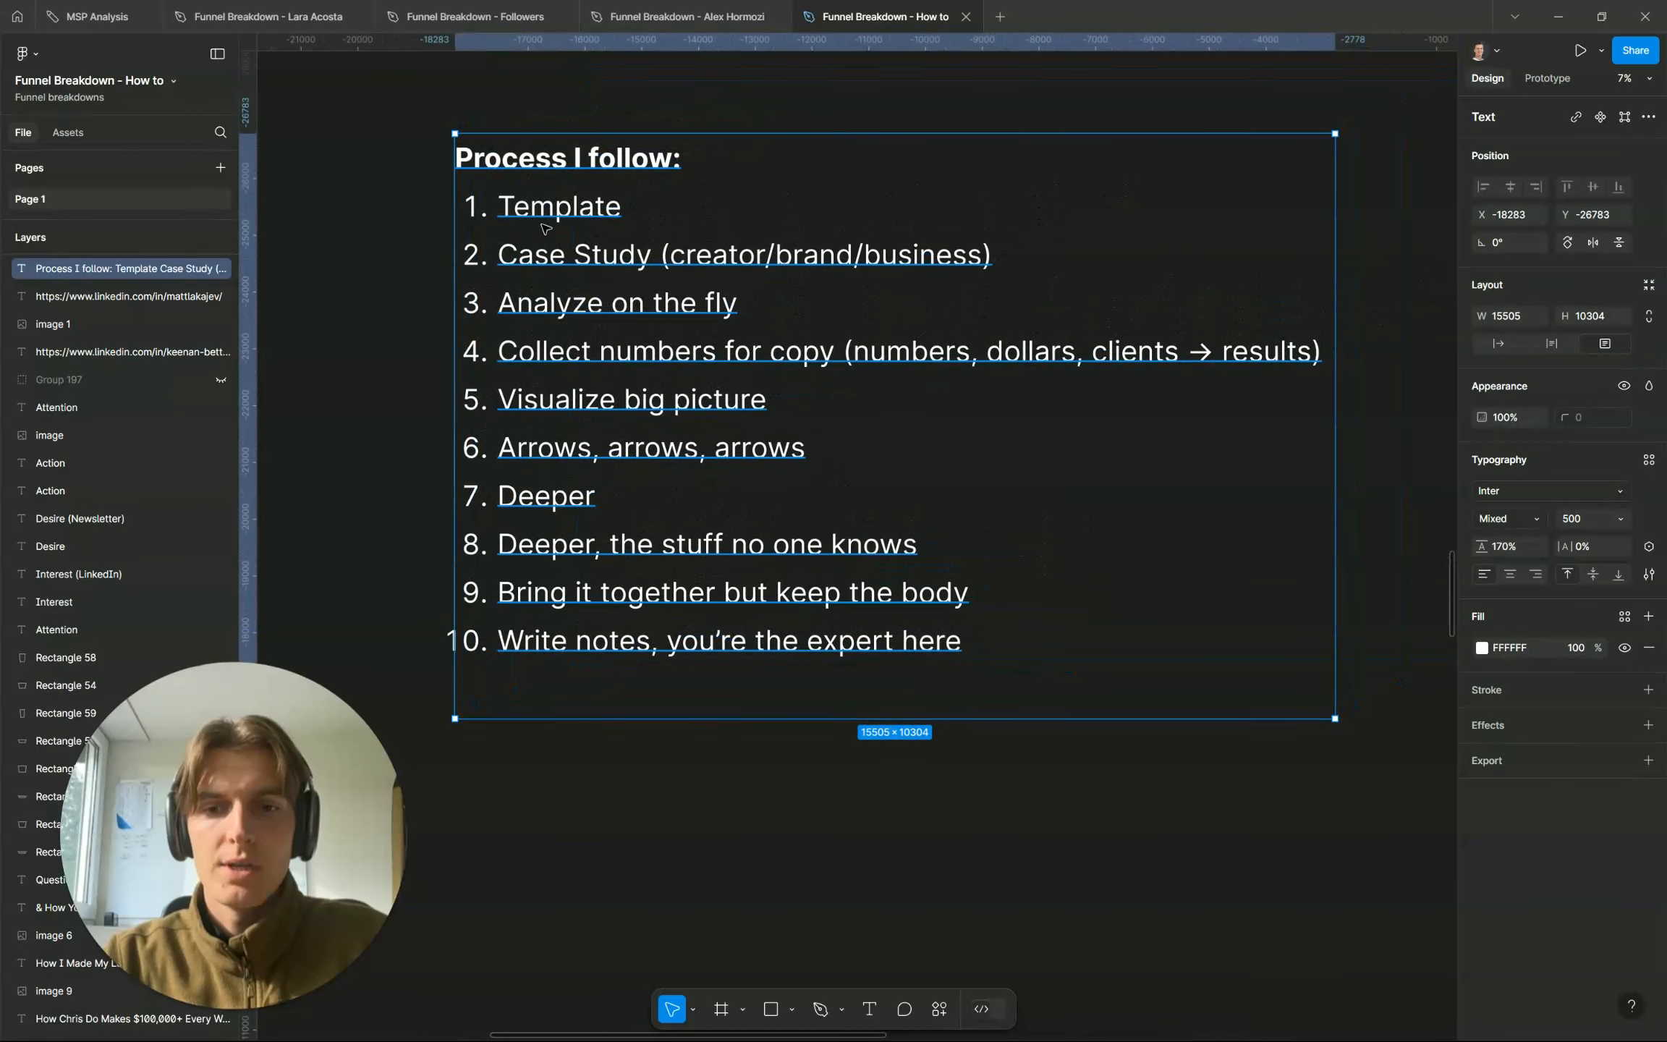
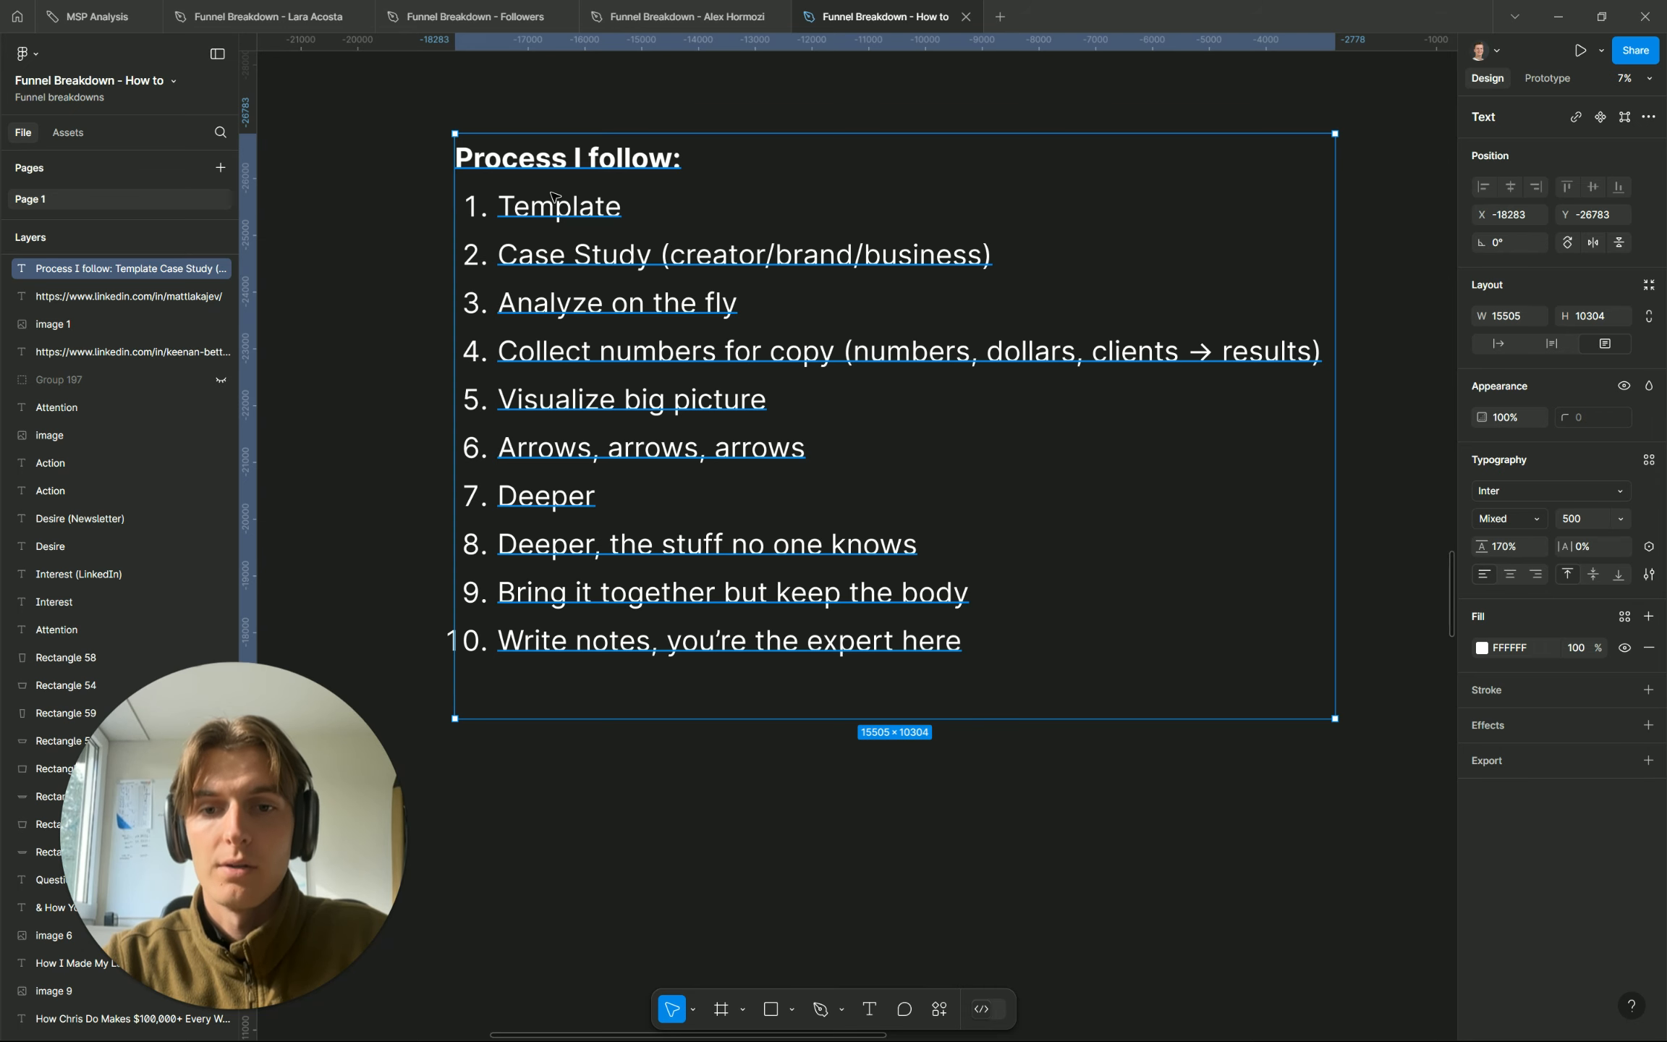
# Locate the last LinkedIn profile card on the board and highlight "346-page document" in that creator's LinkedIn post in Chrome
pyautogui.scroll(-10, 553, 195)
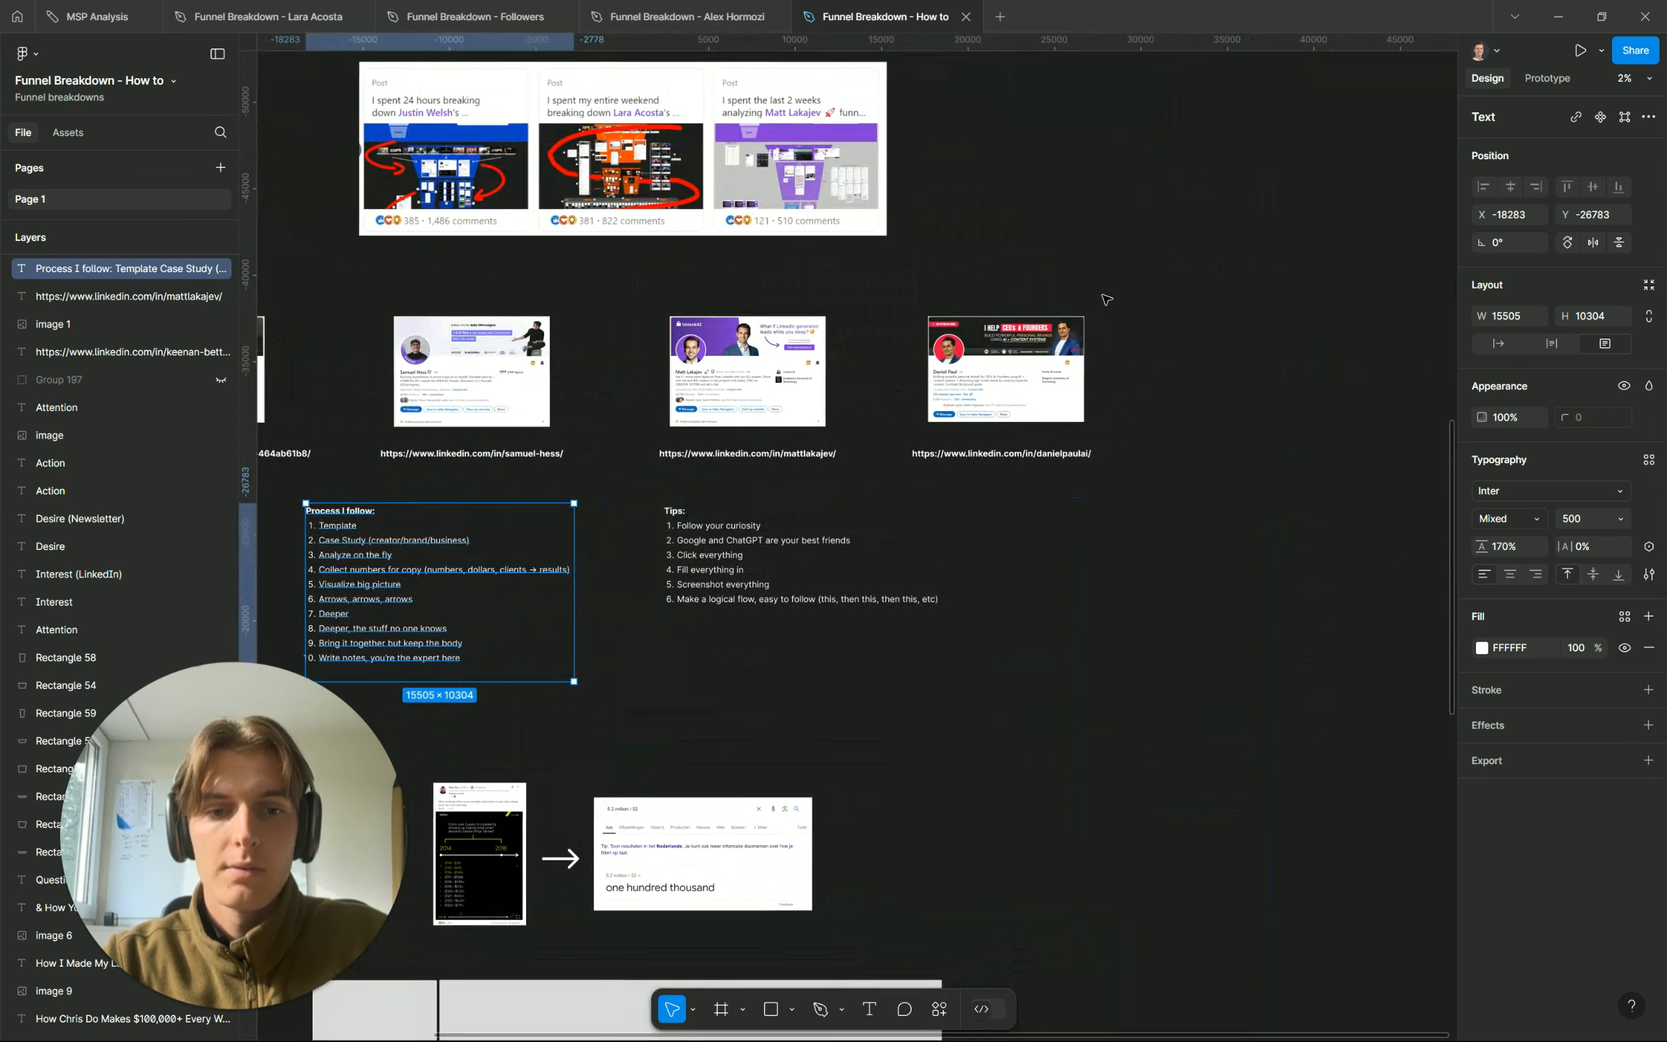
pyautogui.scroll(5, 1105, 299)
pyautogui.scroll(2, 936, 450)
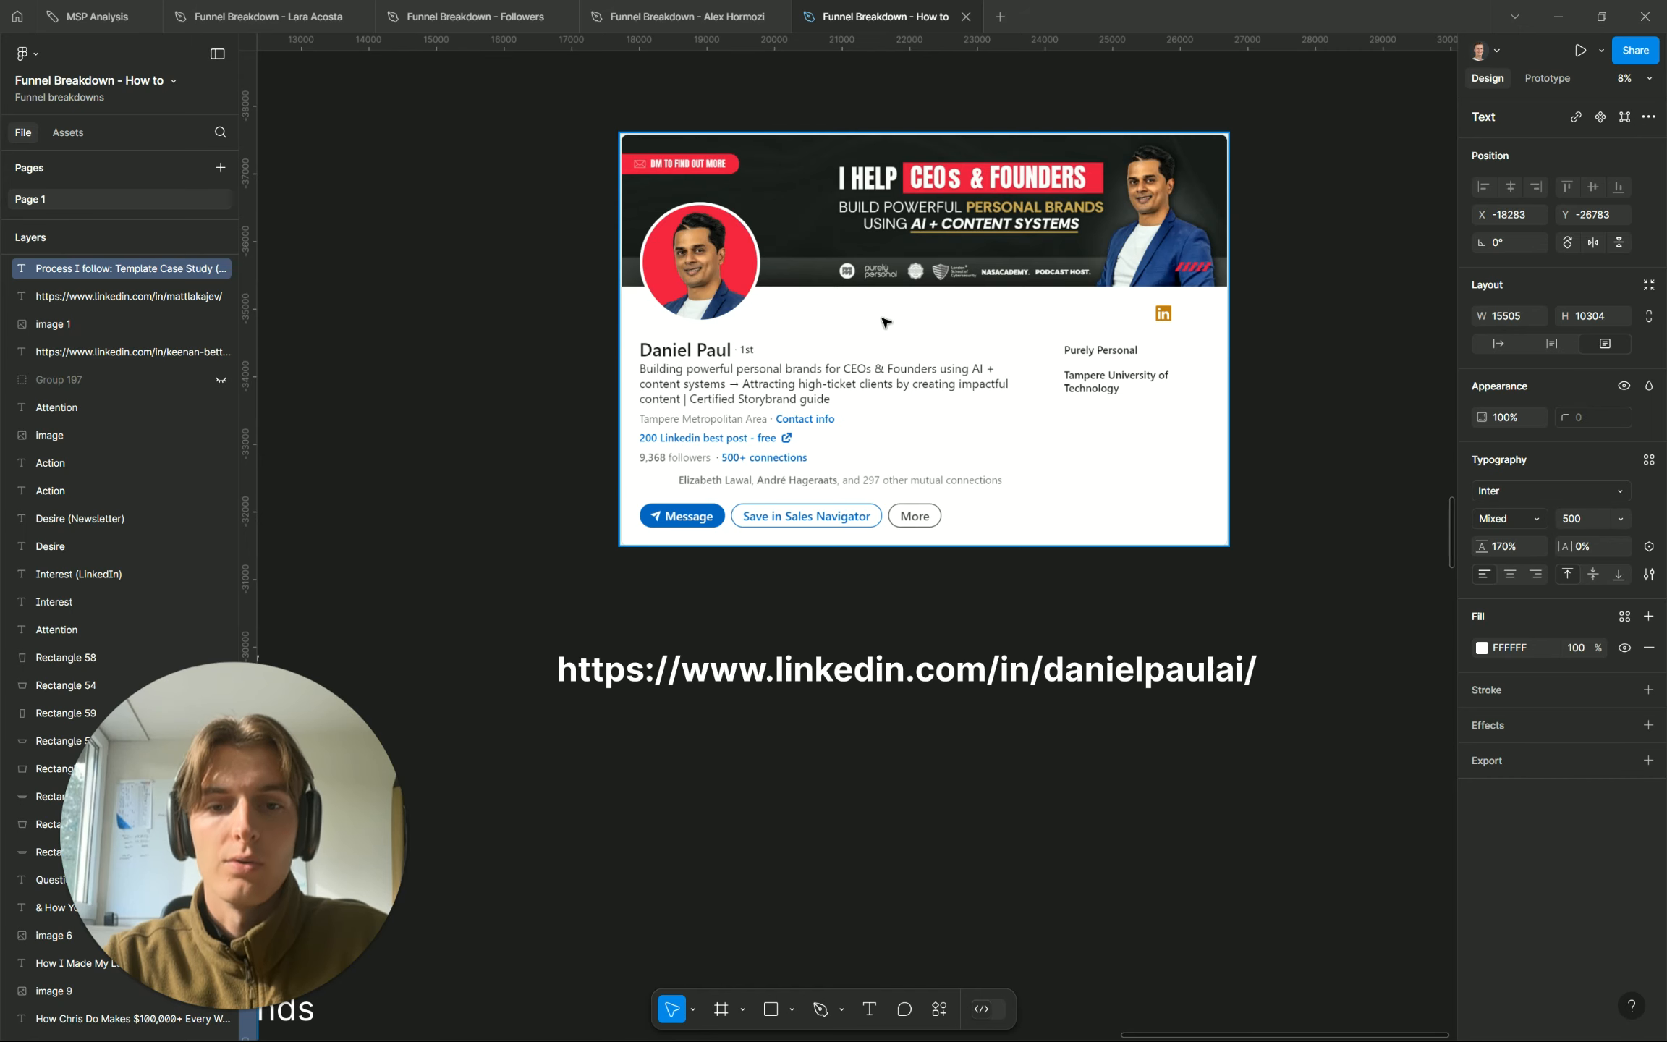
pyautogui.hotkey('alt', 'Tab')
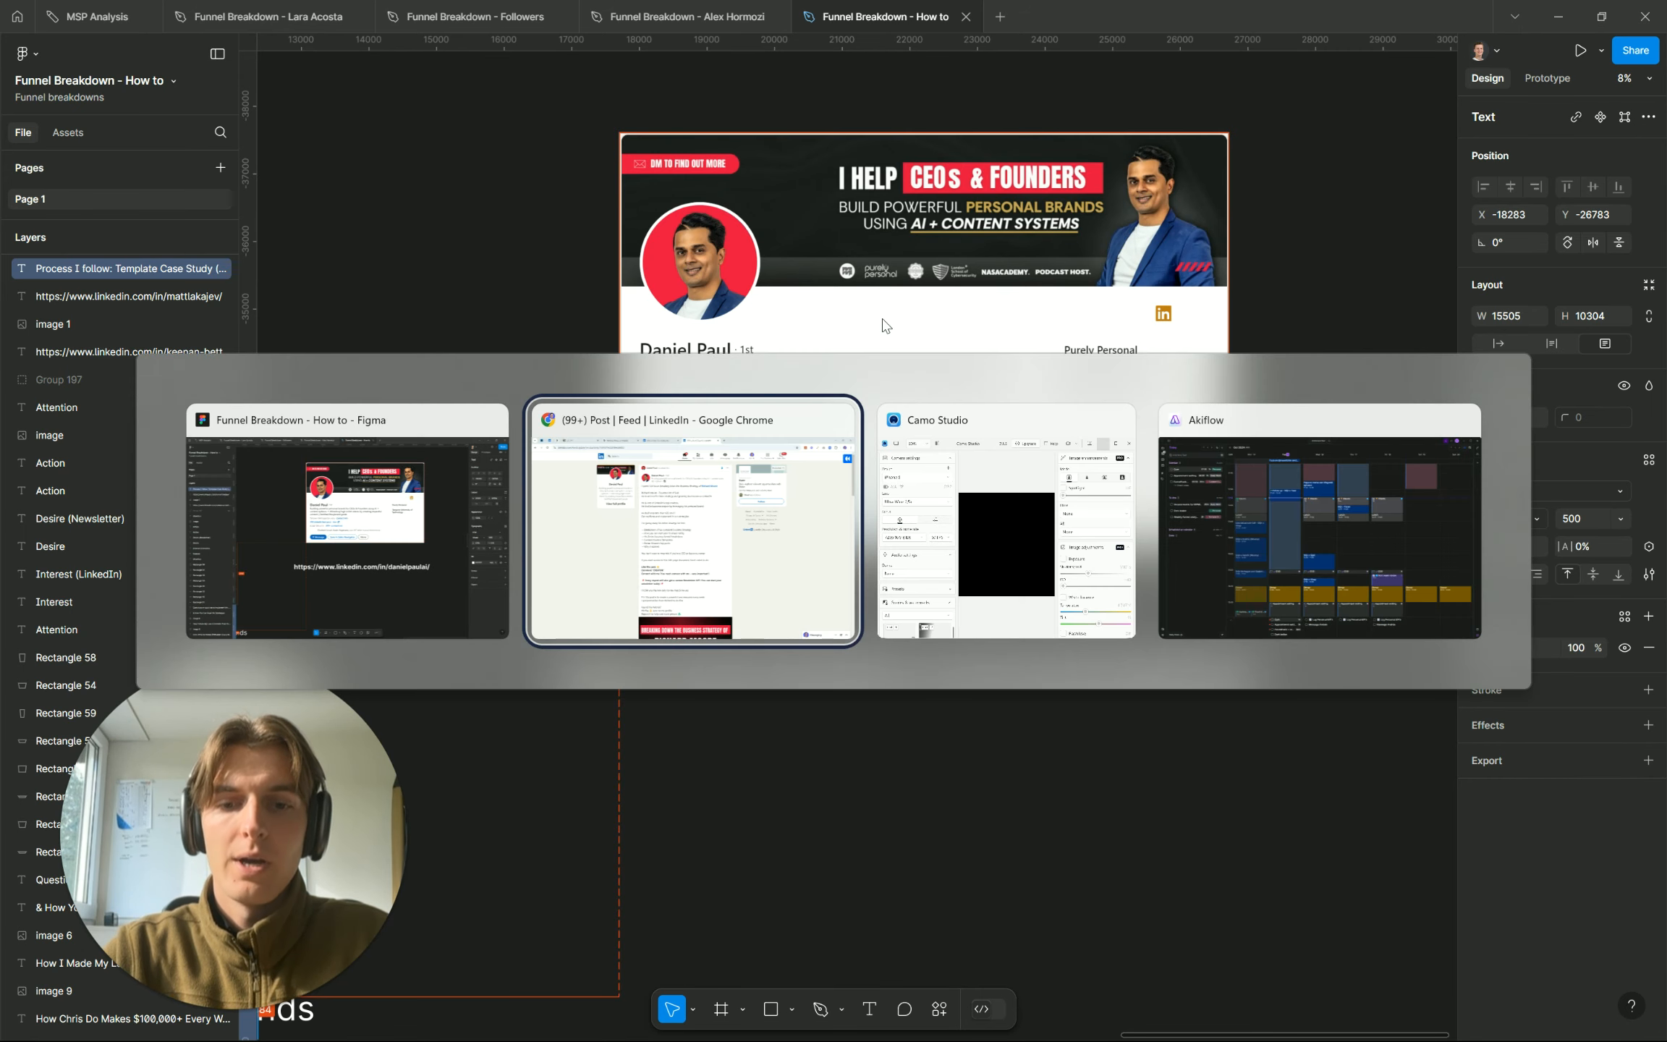
pyautogui.scroll(-1, 826, 517)
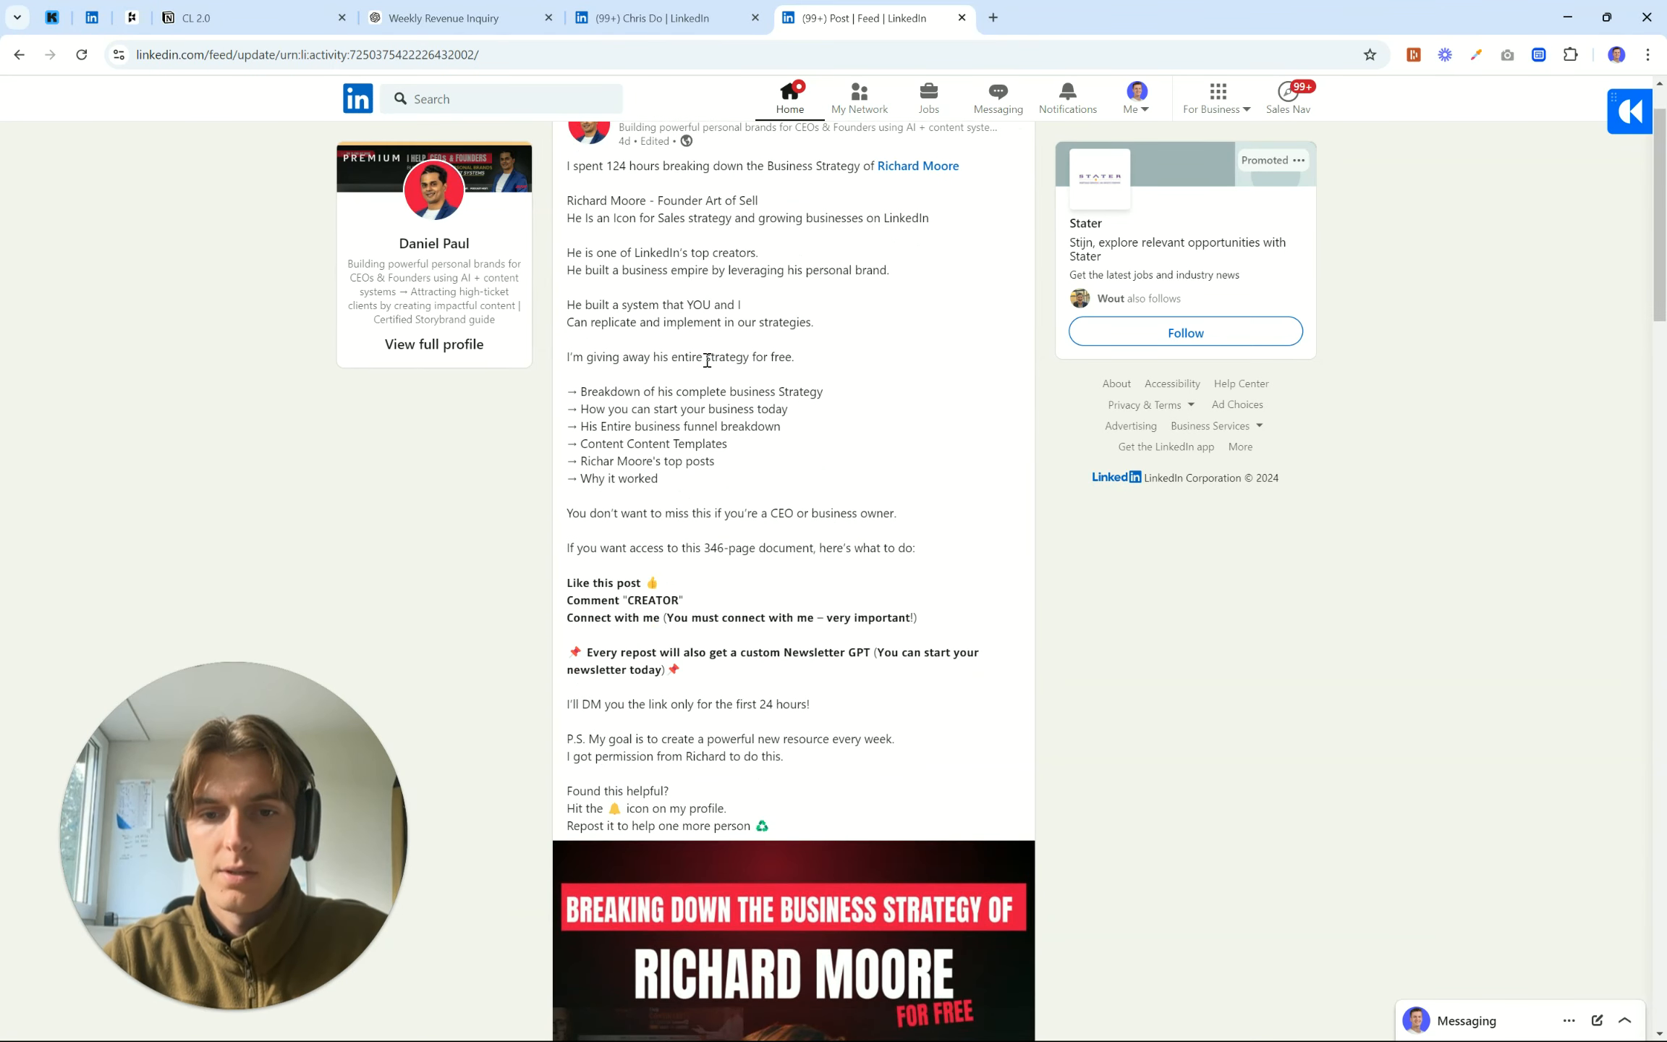
pyautogui.moveTo(641, 548); pyautogui.dragTo(708, 550)
pyautogui.click(754, 548)
pyautogui.click(724, 556)
pyautogui.doubleClick(766, 550)
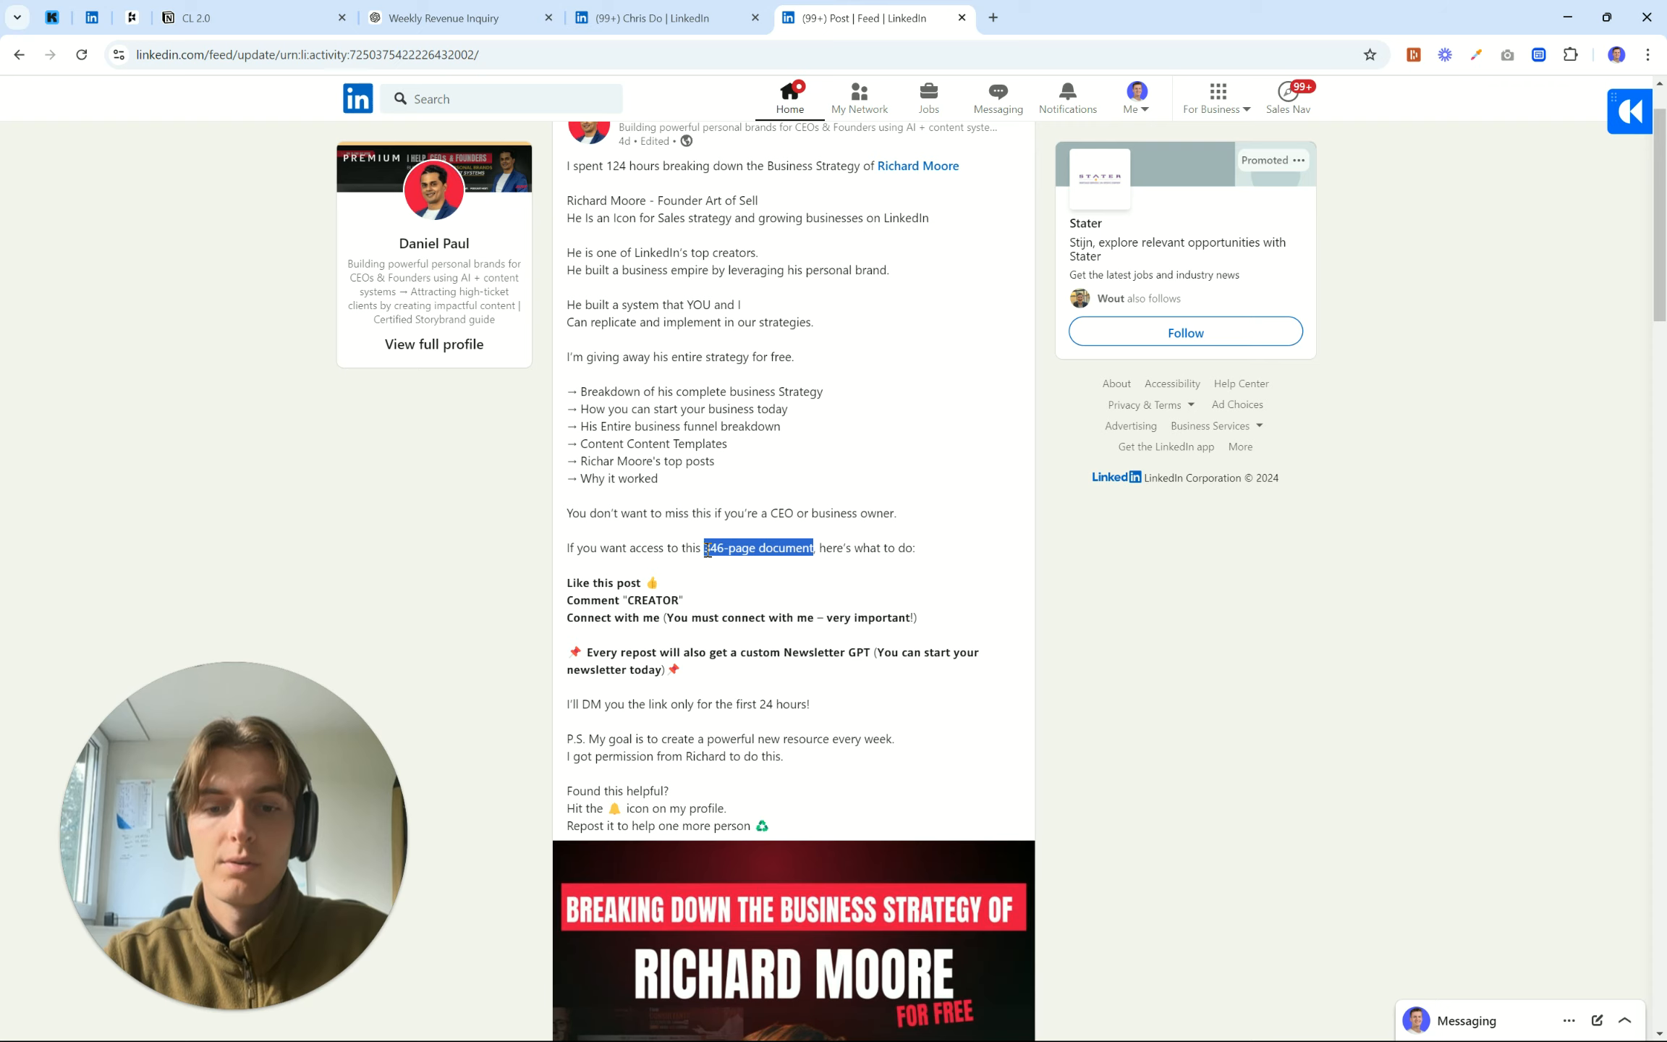
pyautogui.click(707, 550)
# Enlarge the LinkedIn post and read through its text and cover image about the business strategy breakdown
pyautogui.scroll(-6, 707, 549)
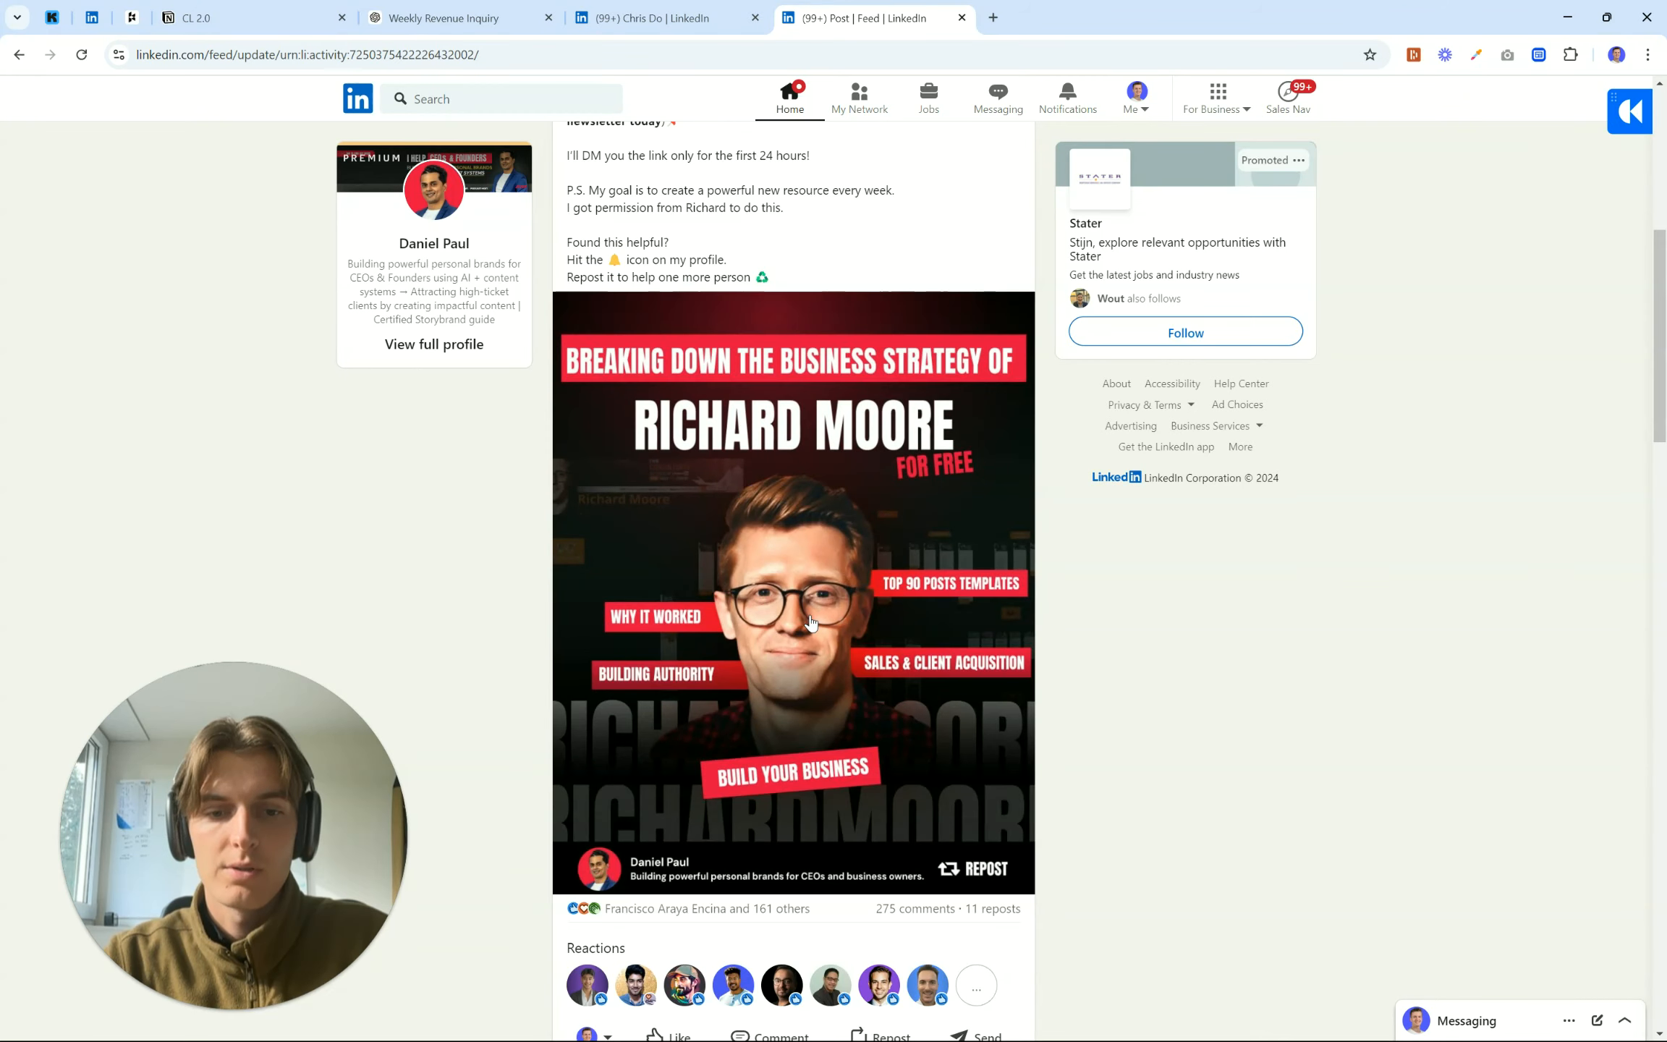
pyautogui.hotkey('ctrl', '+')
pyautogui.scroll(8, 810, 622)
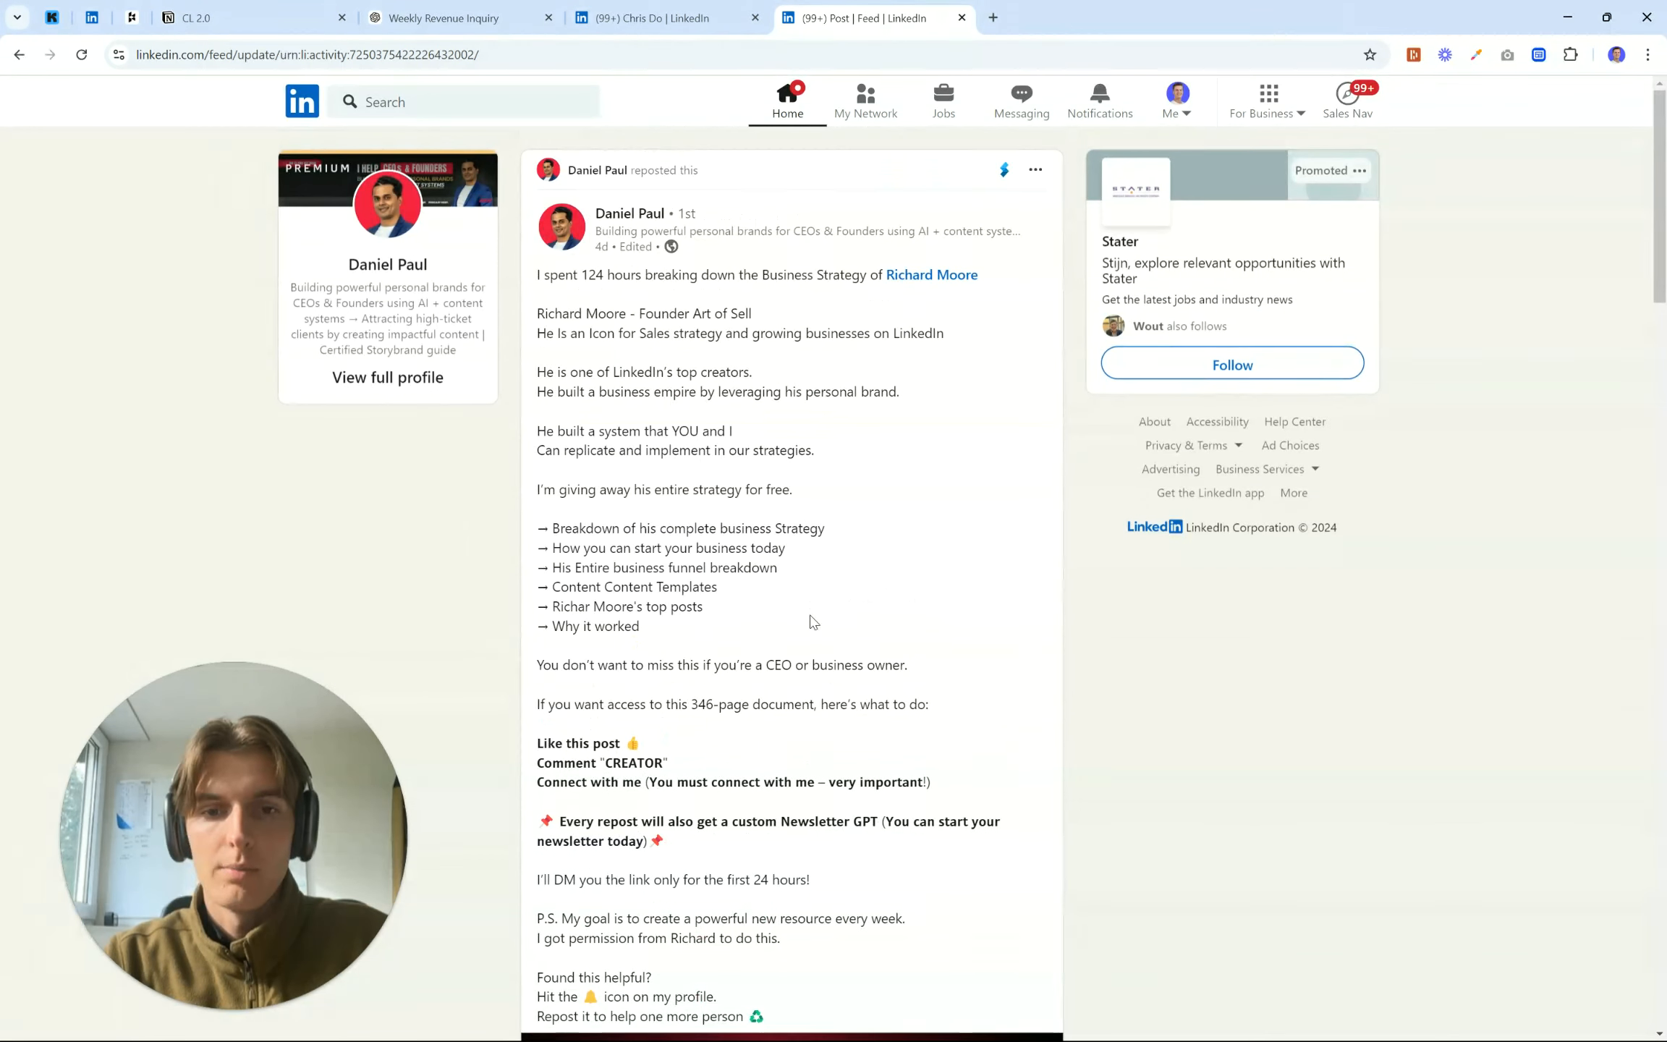
pyautogui.scroll(-5, 813, 623)
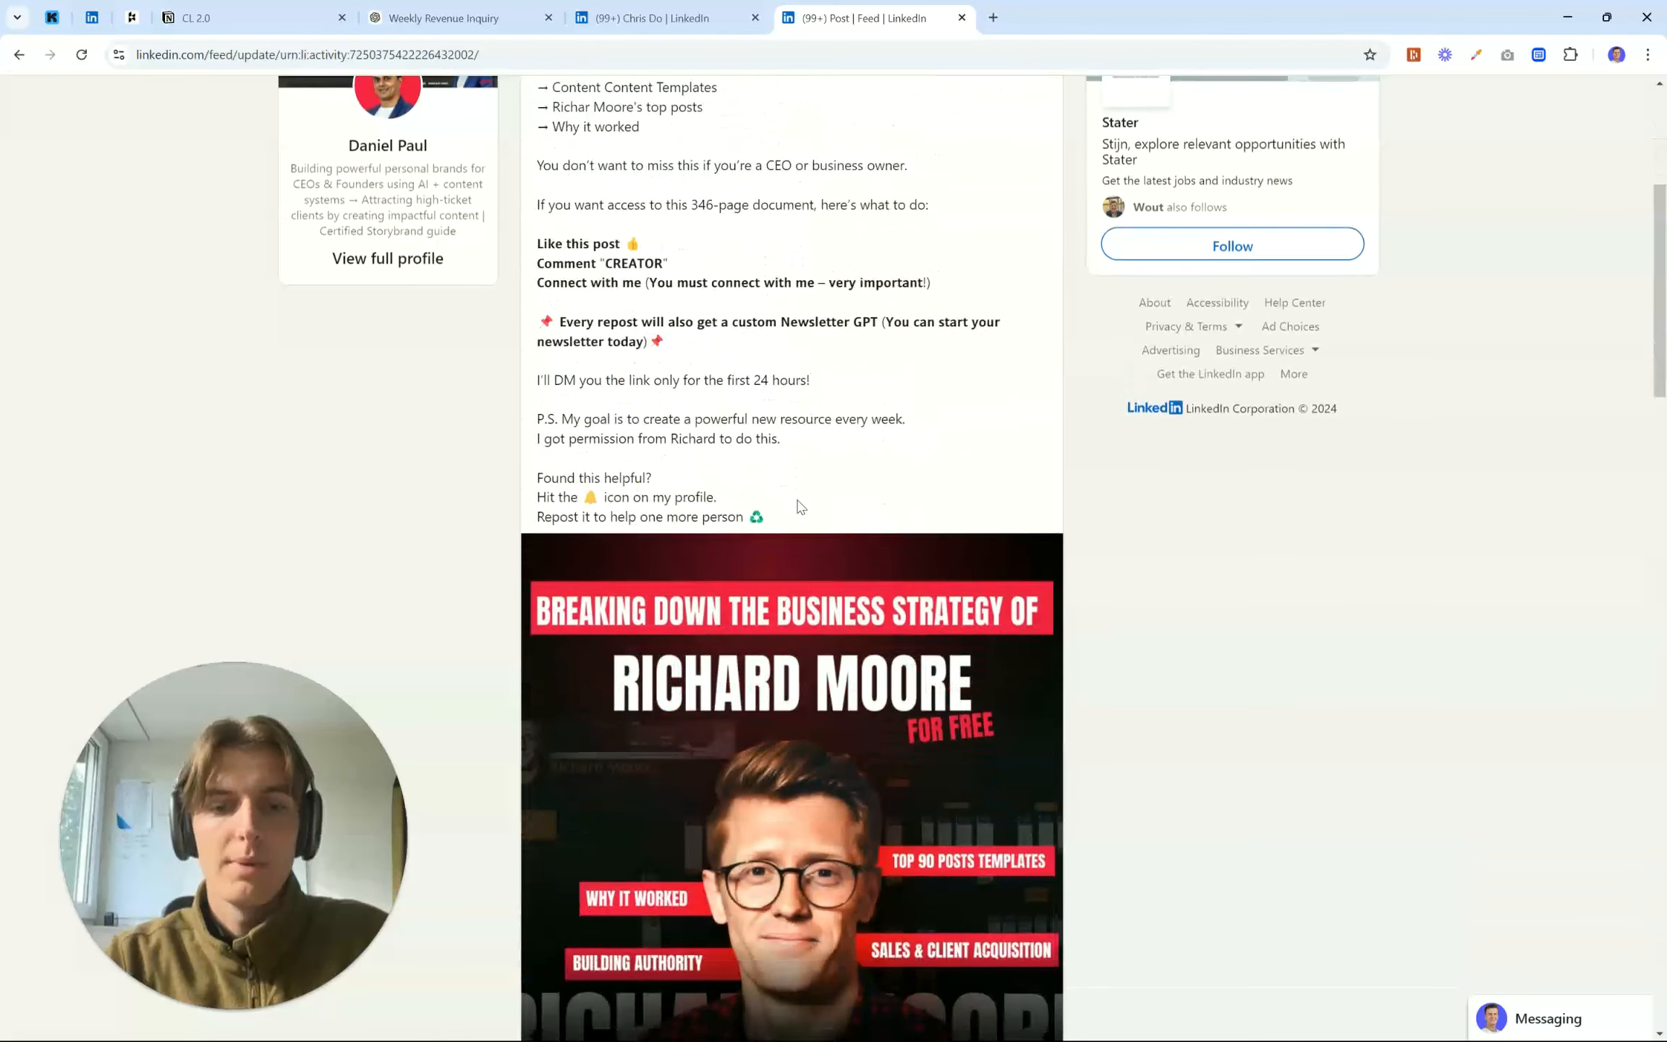
pyautogui.scroll(-3, 986, 446)
# Switch back to the Figma how-to board and examine the "Tips" list beside the process list
pyautogui.hotkey('alt', 'Tab')
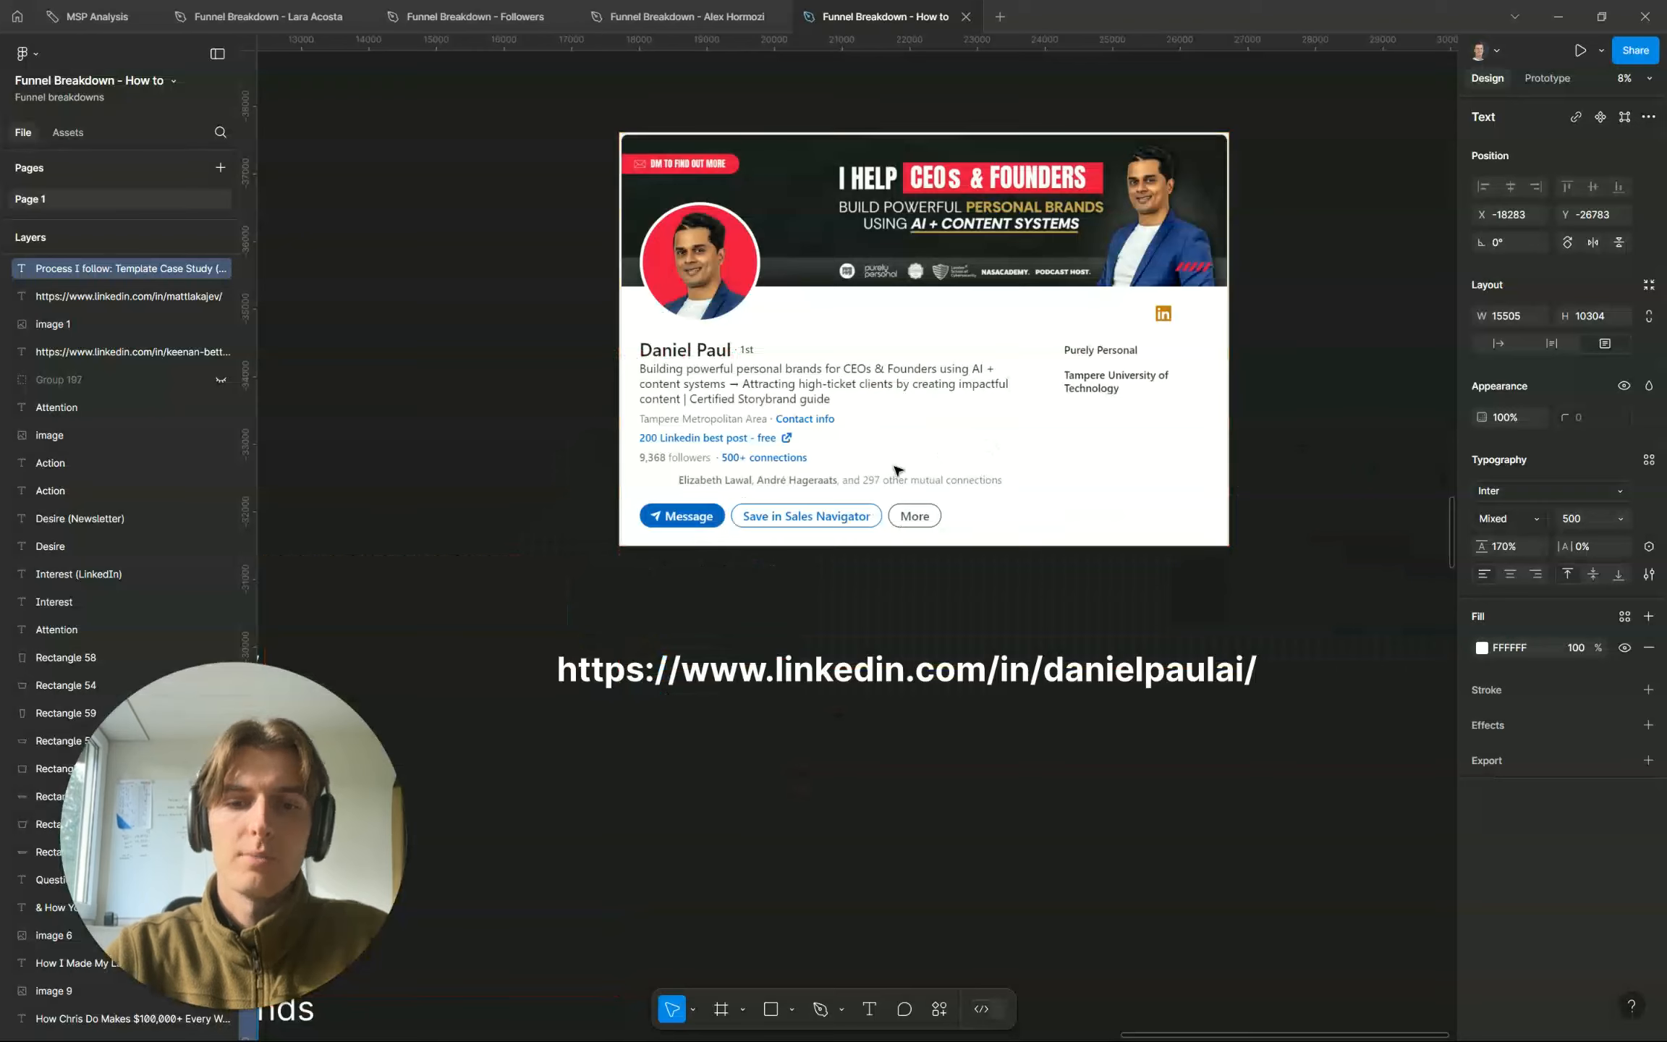
pyautogui.hscroll(-4, 897, 471)
pyautogui.scroll(-5, 898, 471)
pyautogui.hscroll(-5, 897, 471)
pyautogui.scroll(-1, 897, 471)
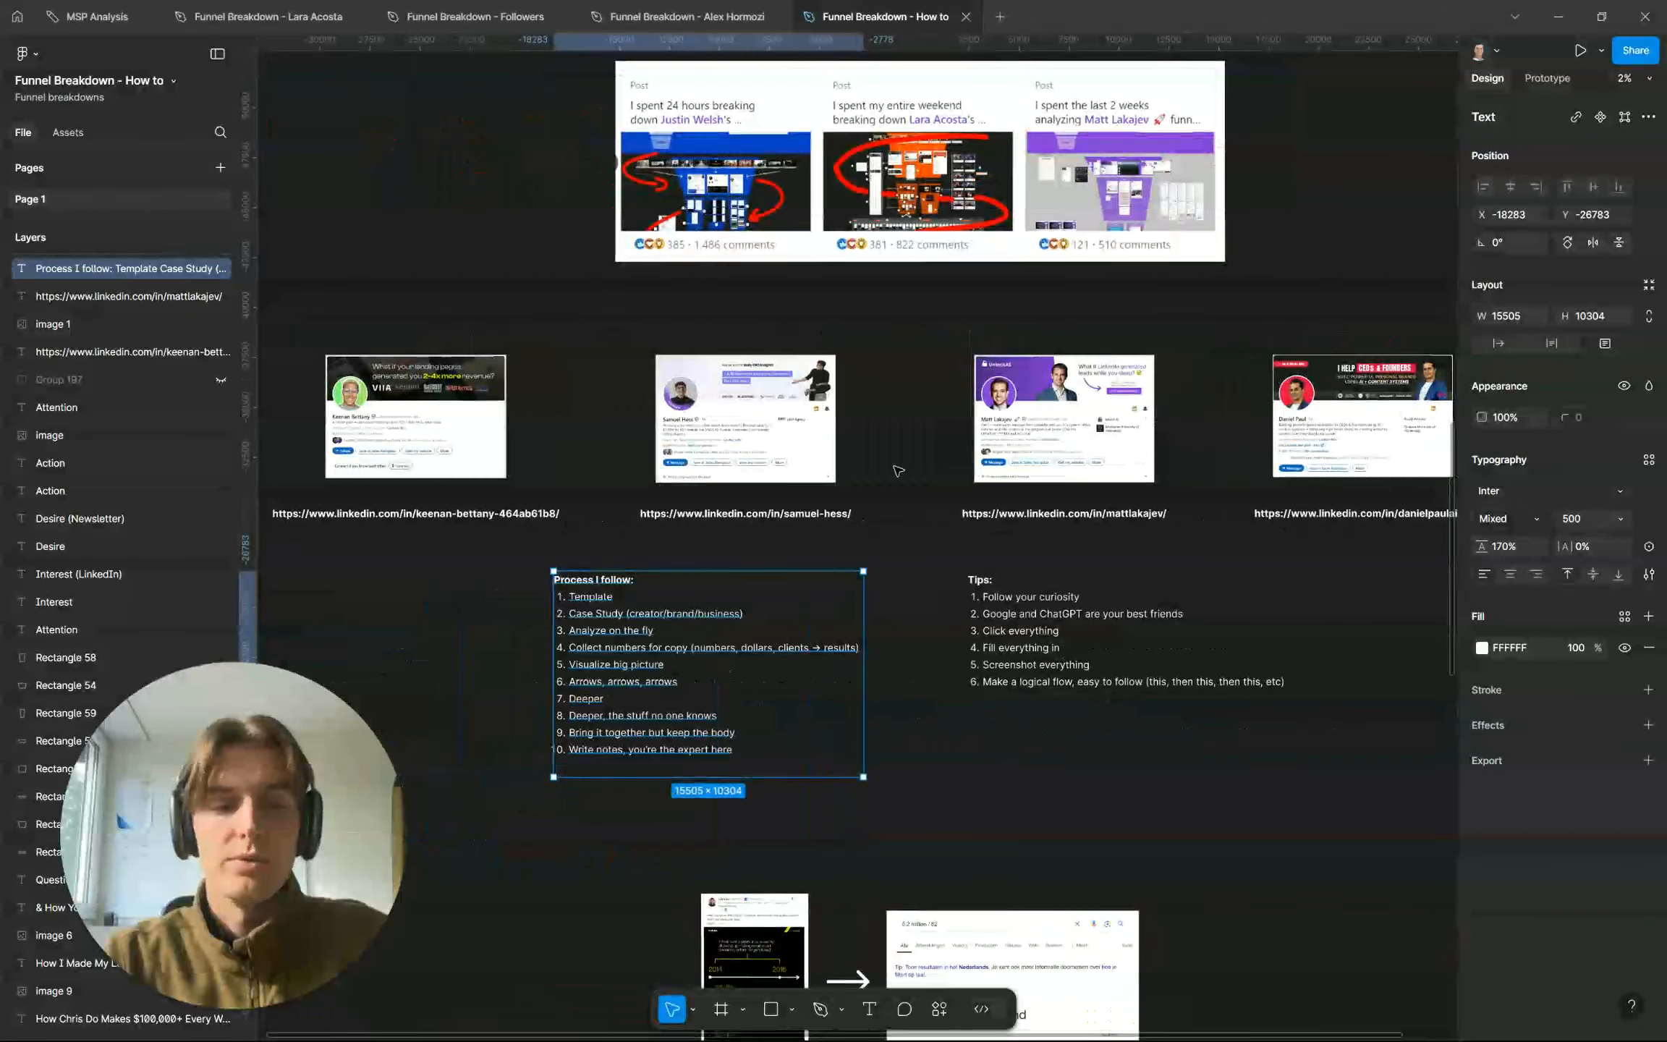
pyautogui.hscroll(1, 898, 471)
pyautogui.scroll(-2, 897, 471)
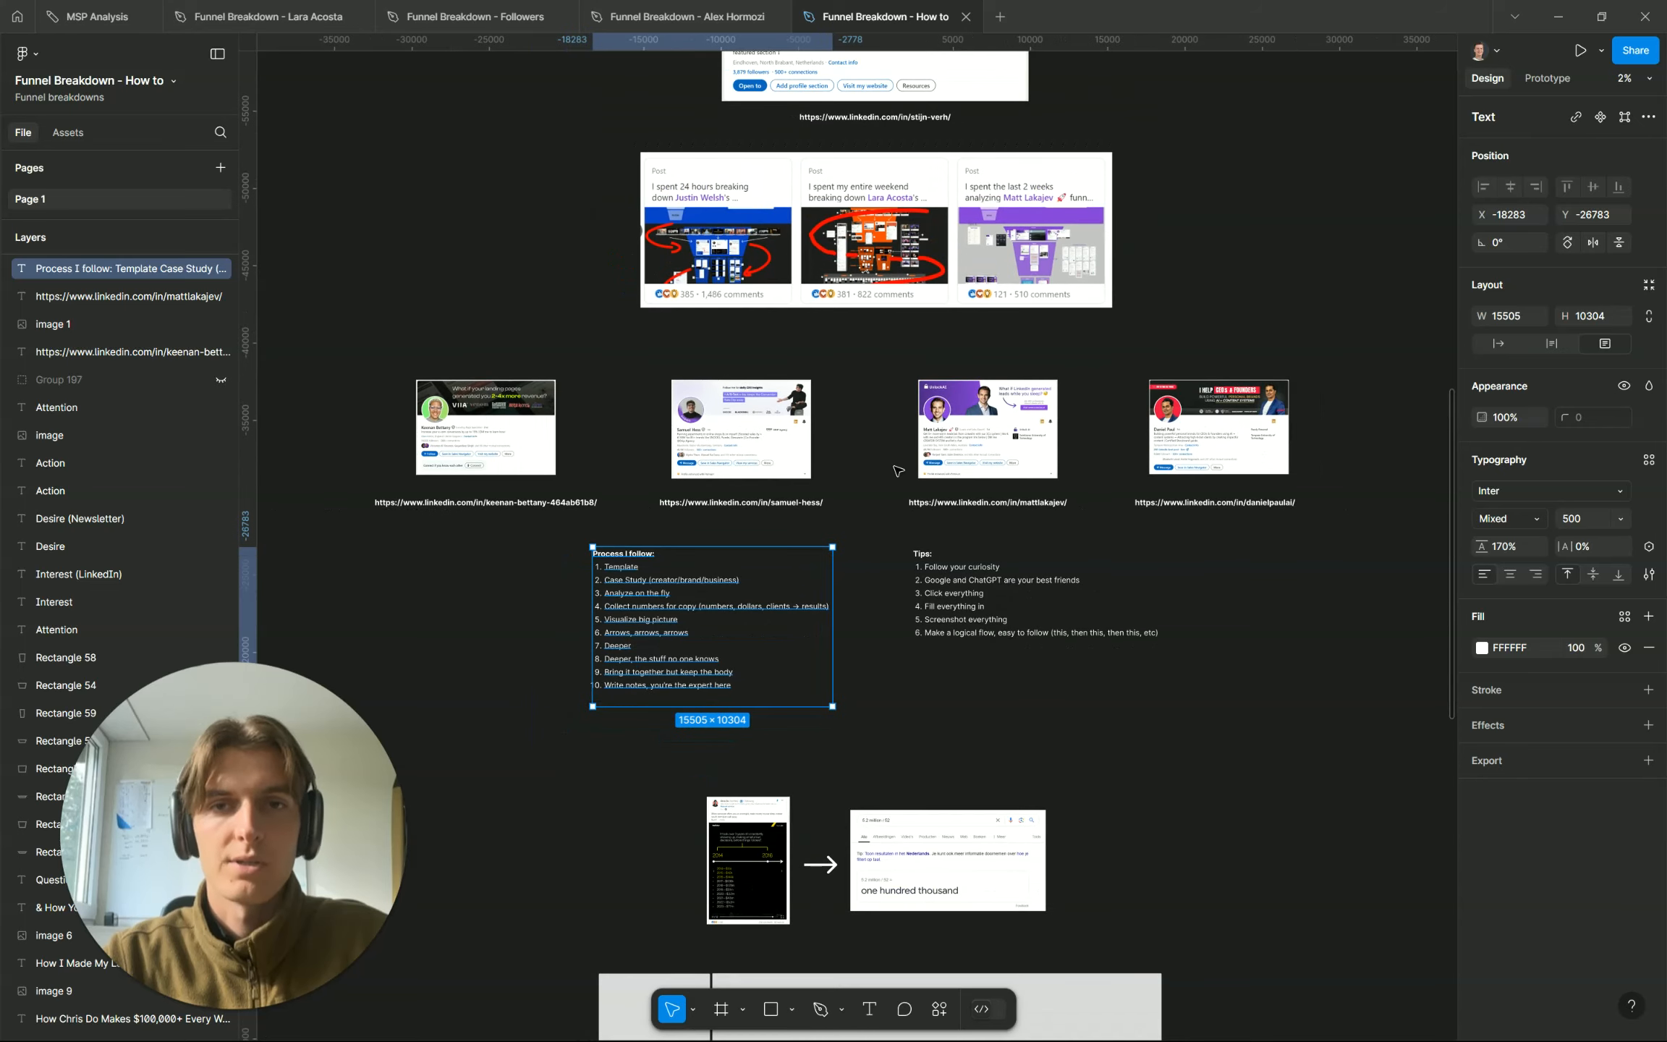
pyautogui.scroll(-2, 886, 481)
pyautogui.click(884, 485)
pyautogui.scroll(5, 884, 486)
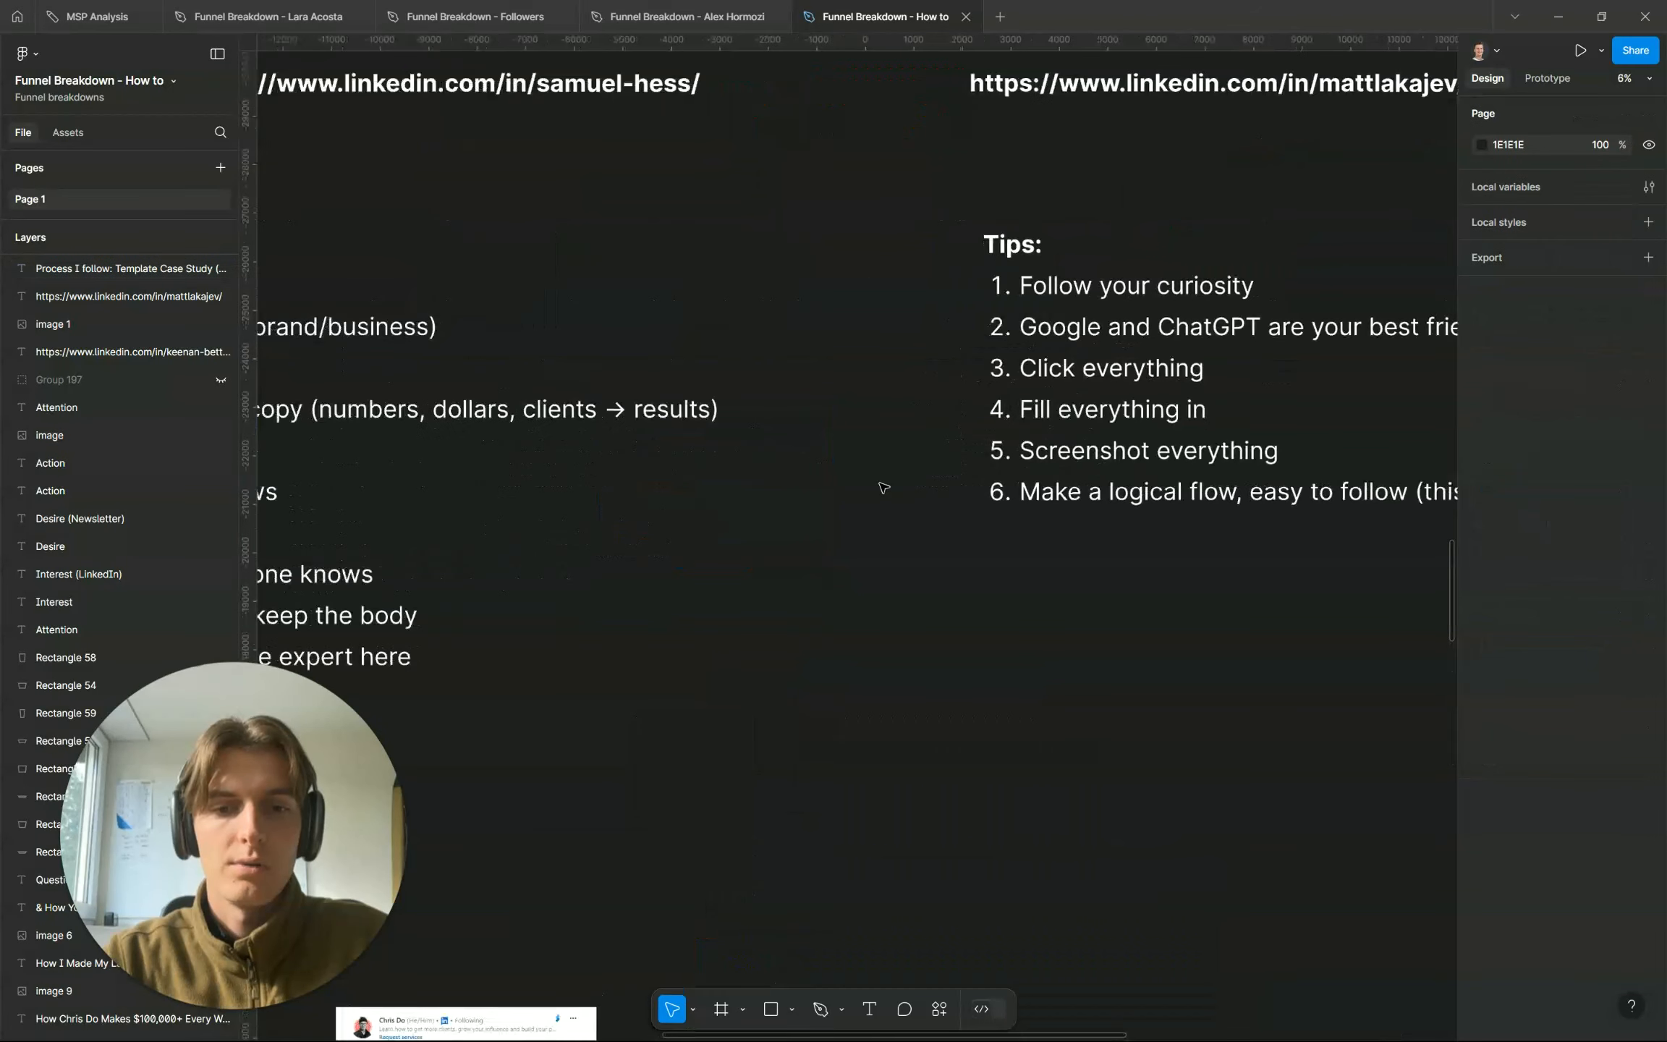
pyautogui.hscroll(1, 884, 486)
pyautogui.scroll(1, 884, 486)
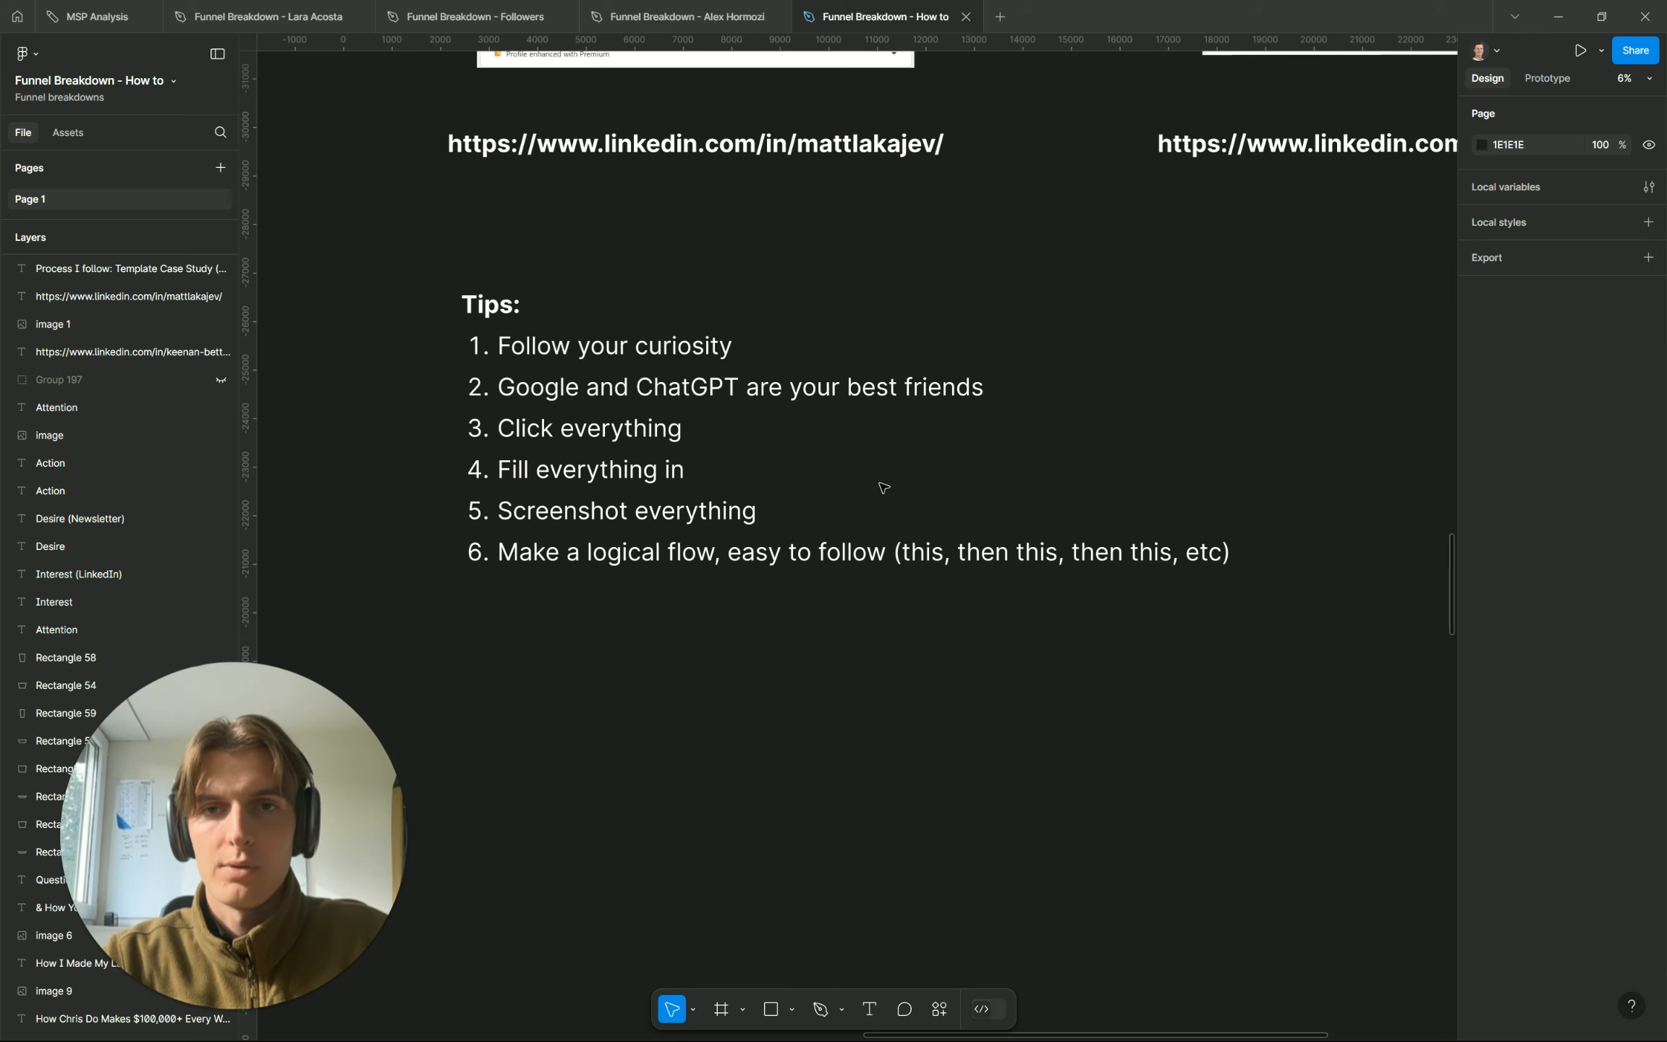
# Highlight the first tip, "Follow your curiosity", in the Tips list
pyautogui.doubleClick(539, 347)
pyautogui.doubleClick(539, 347)
pyautogui.click(672, 346)
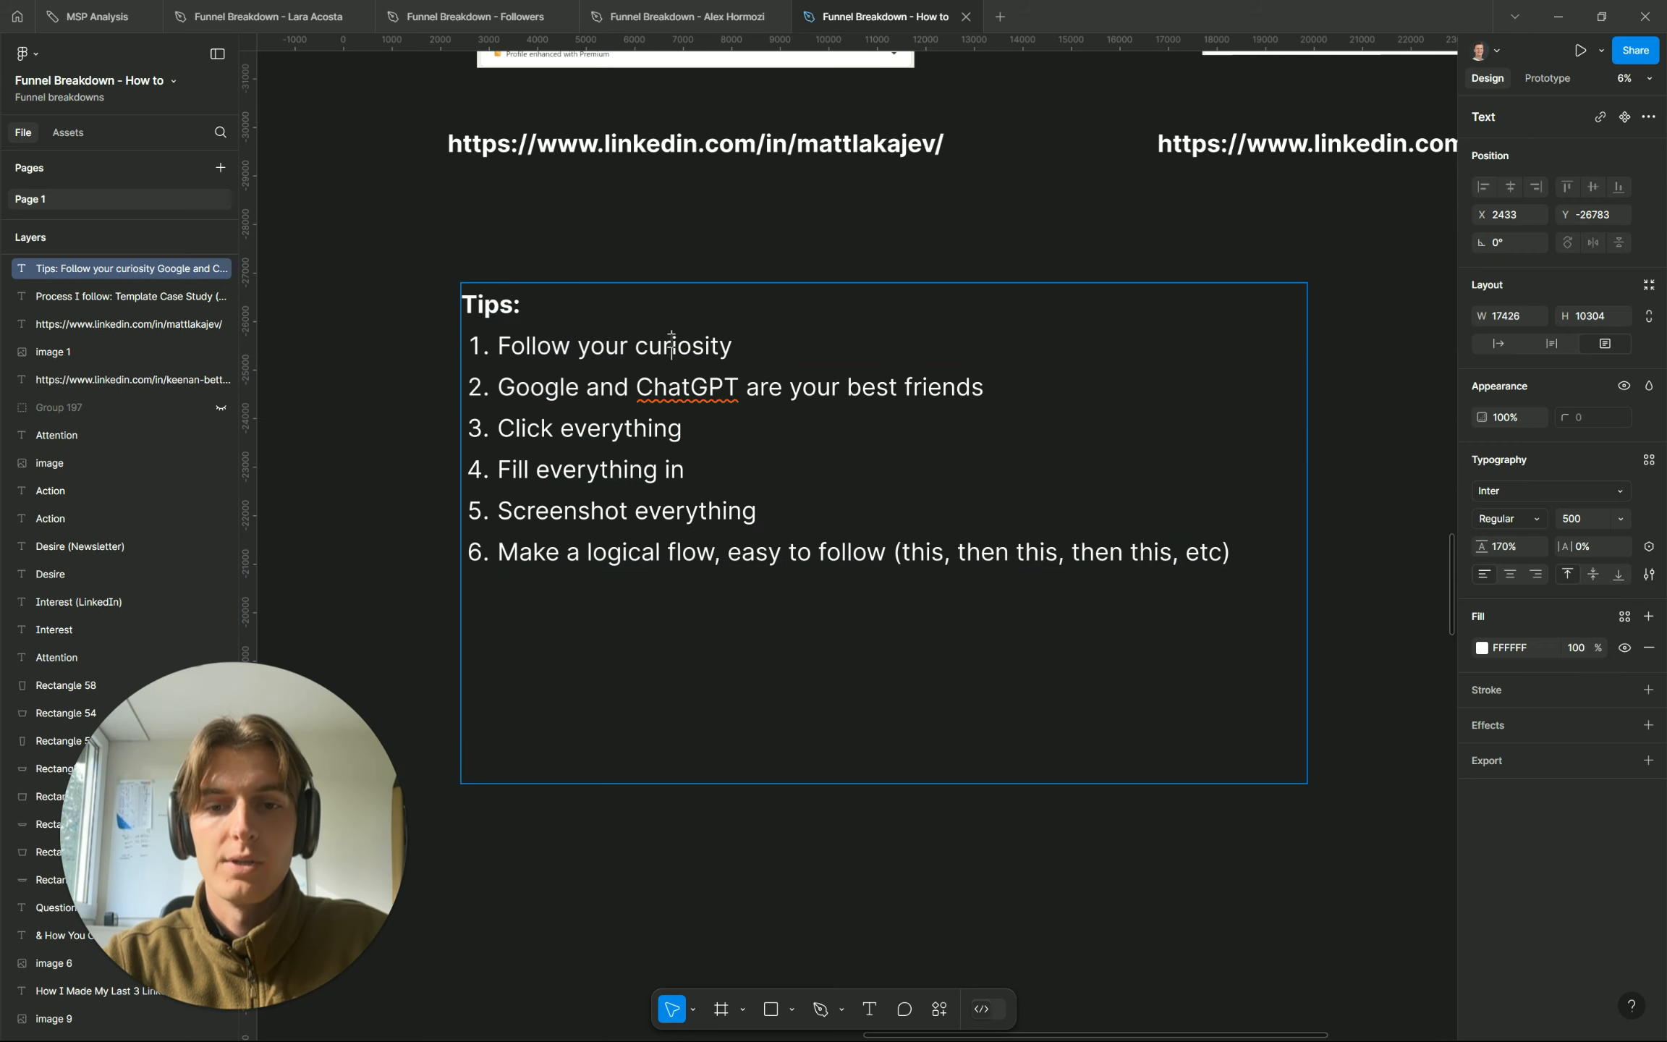
pyautogui.doubleClick(539, 345)
pyautogui.click(683, 340)
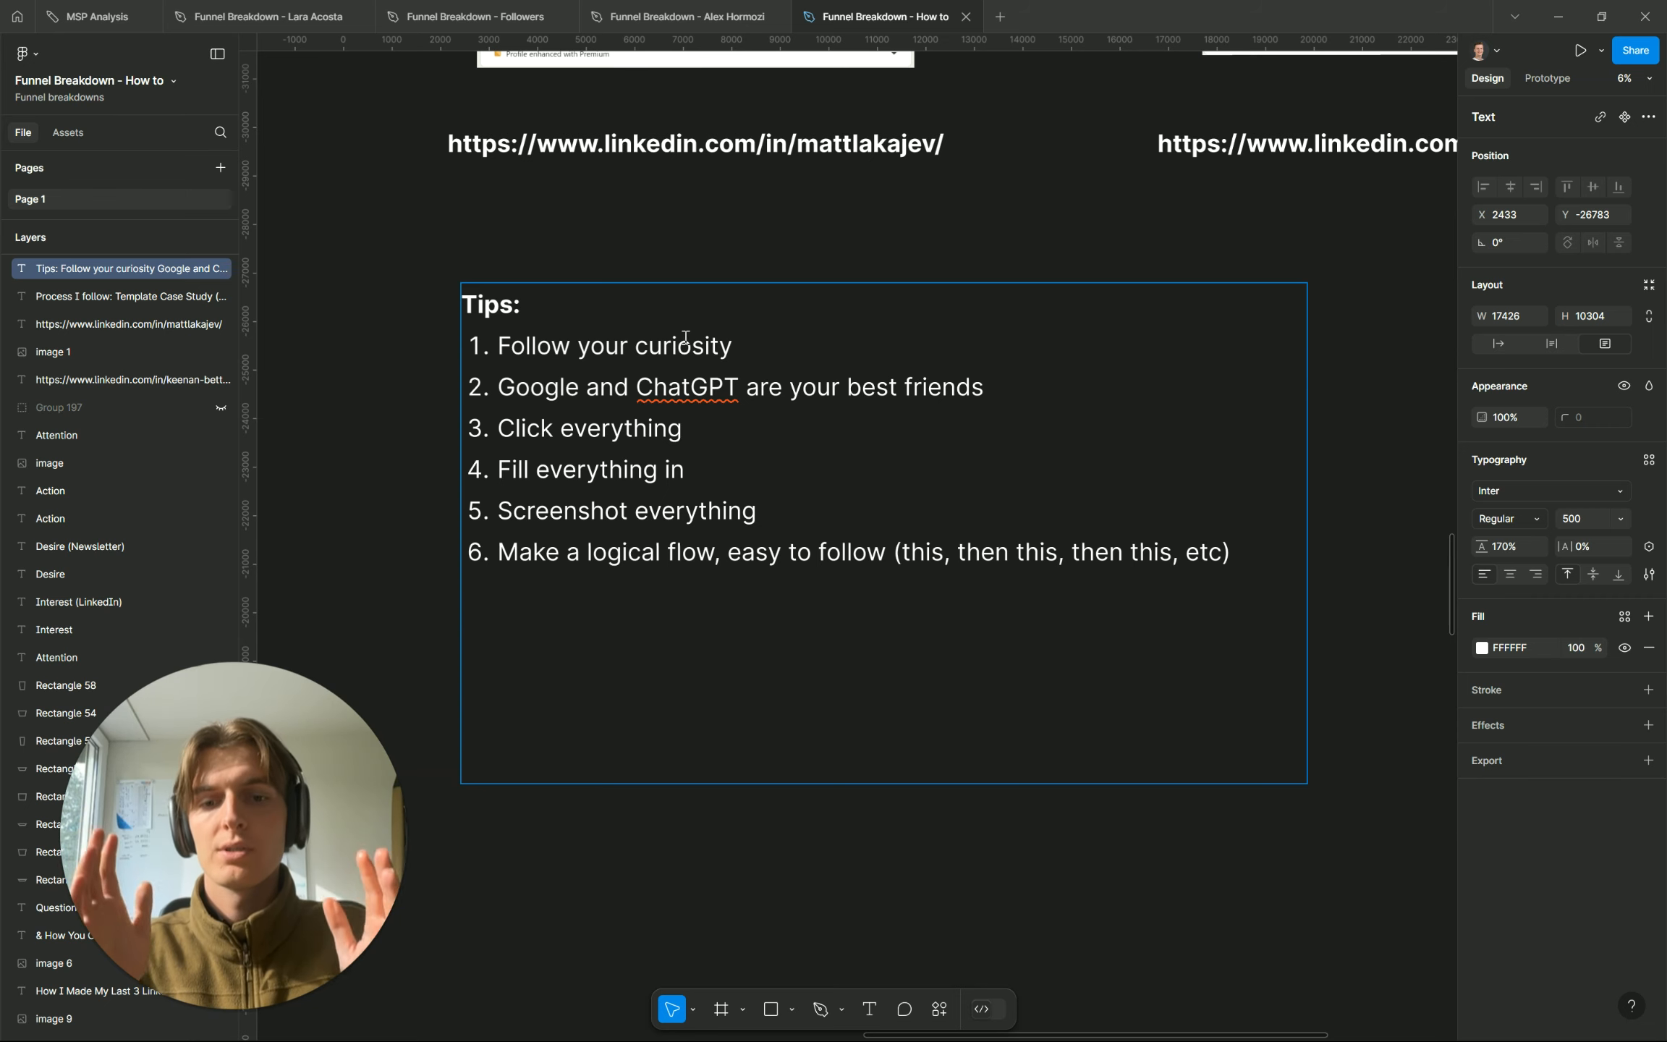
pyautogui.moveTo(733, 344); pyautogui.dragTo(498, 345)
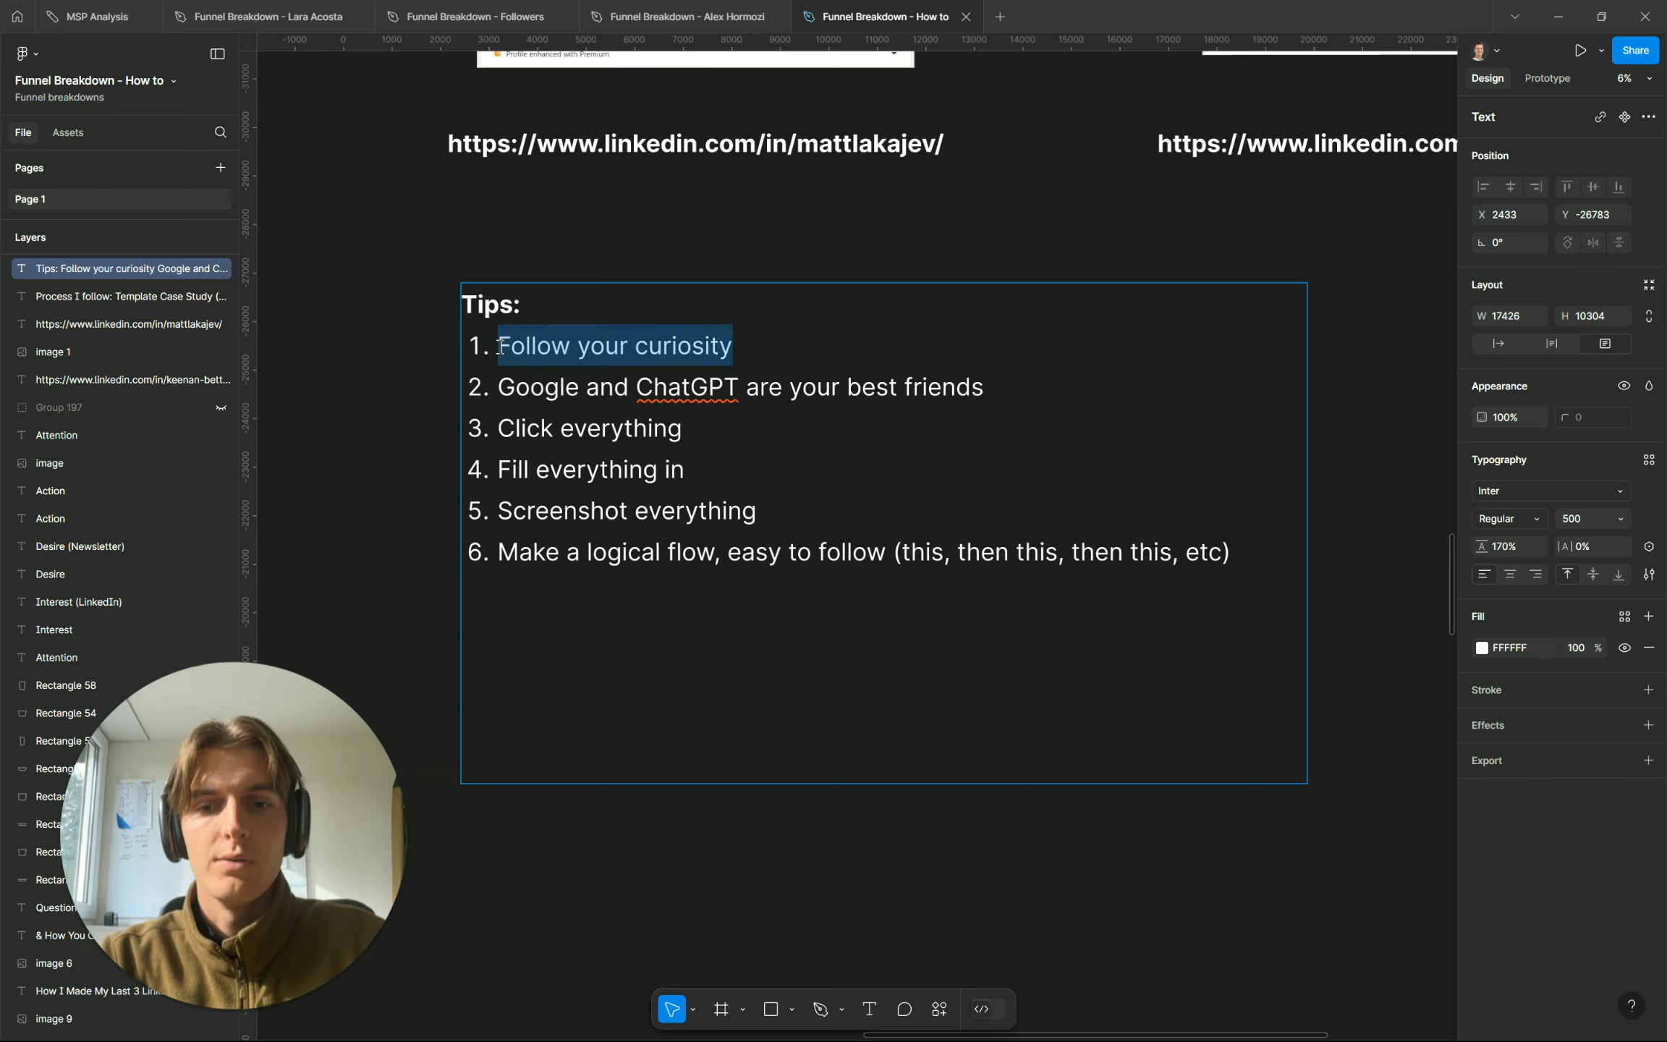
# Examine the banner and website buttons on the UnlockAI LinkedIn profile card above the Tips list
pyautogui.click(499, 346)
pyautogui.scroll(5, 498, 345)
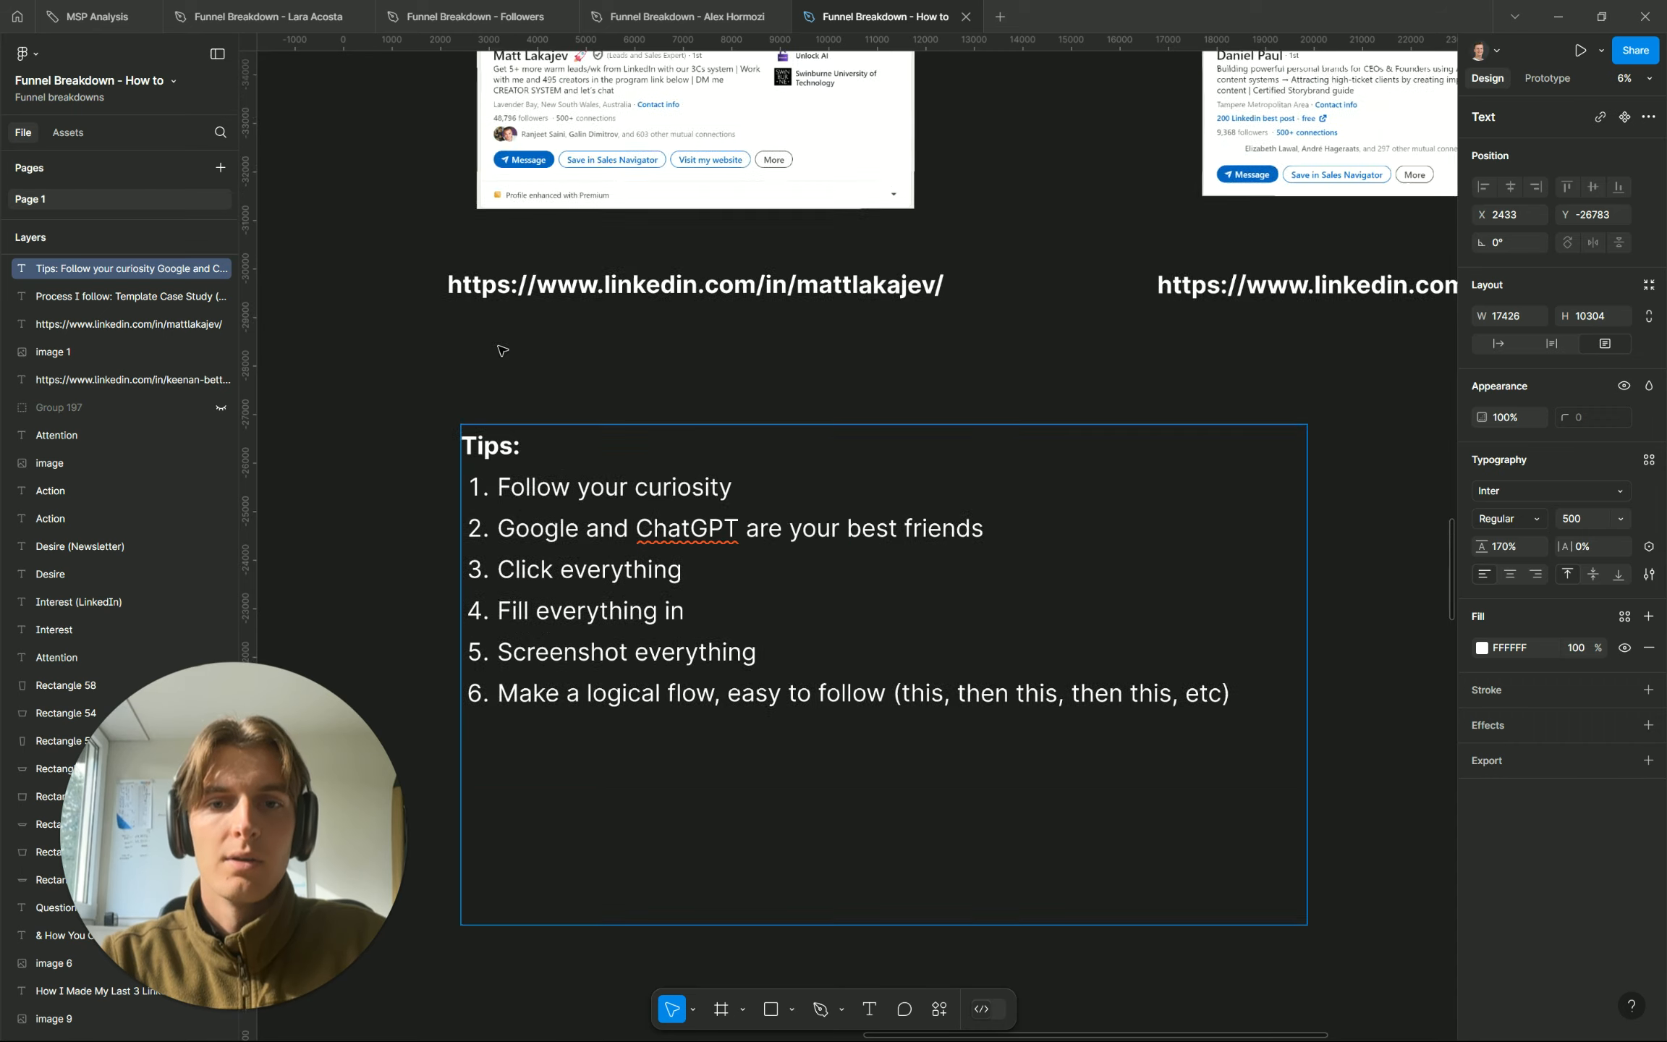
pyautogui.scroll(3, 565, 373)
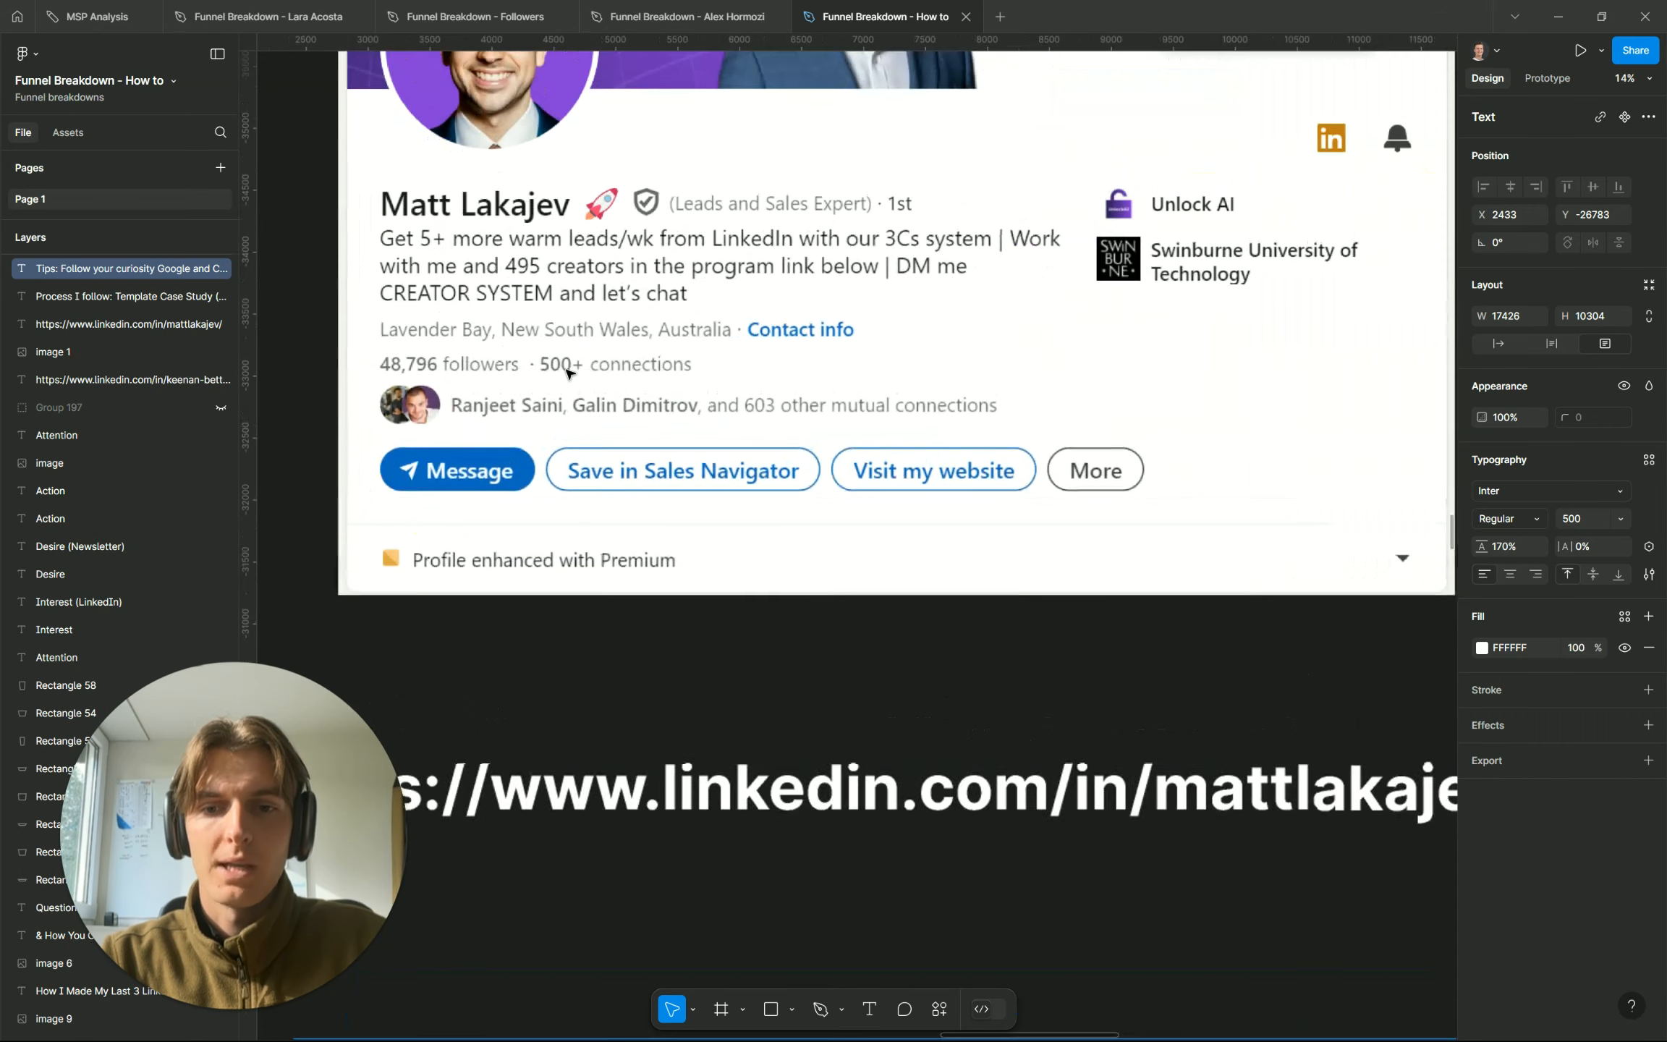
pyautogui.scroll(4, 566, 373)
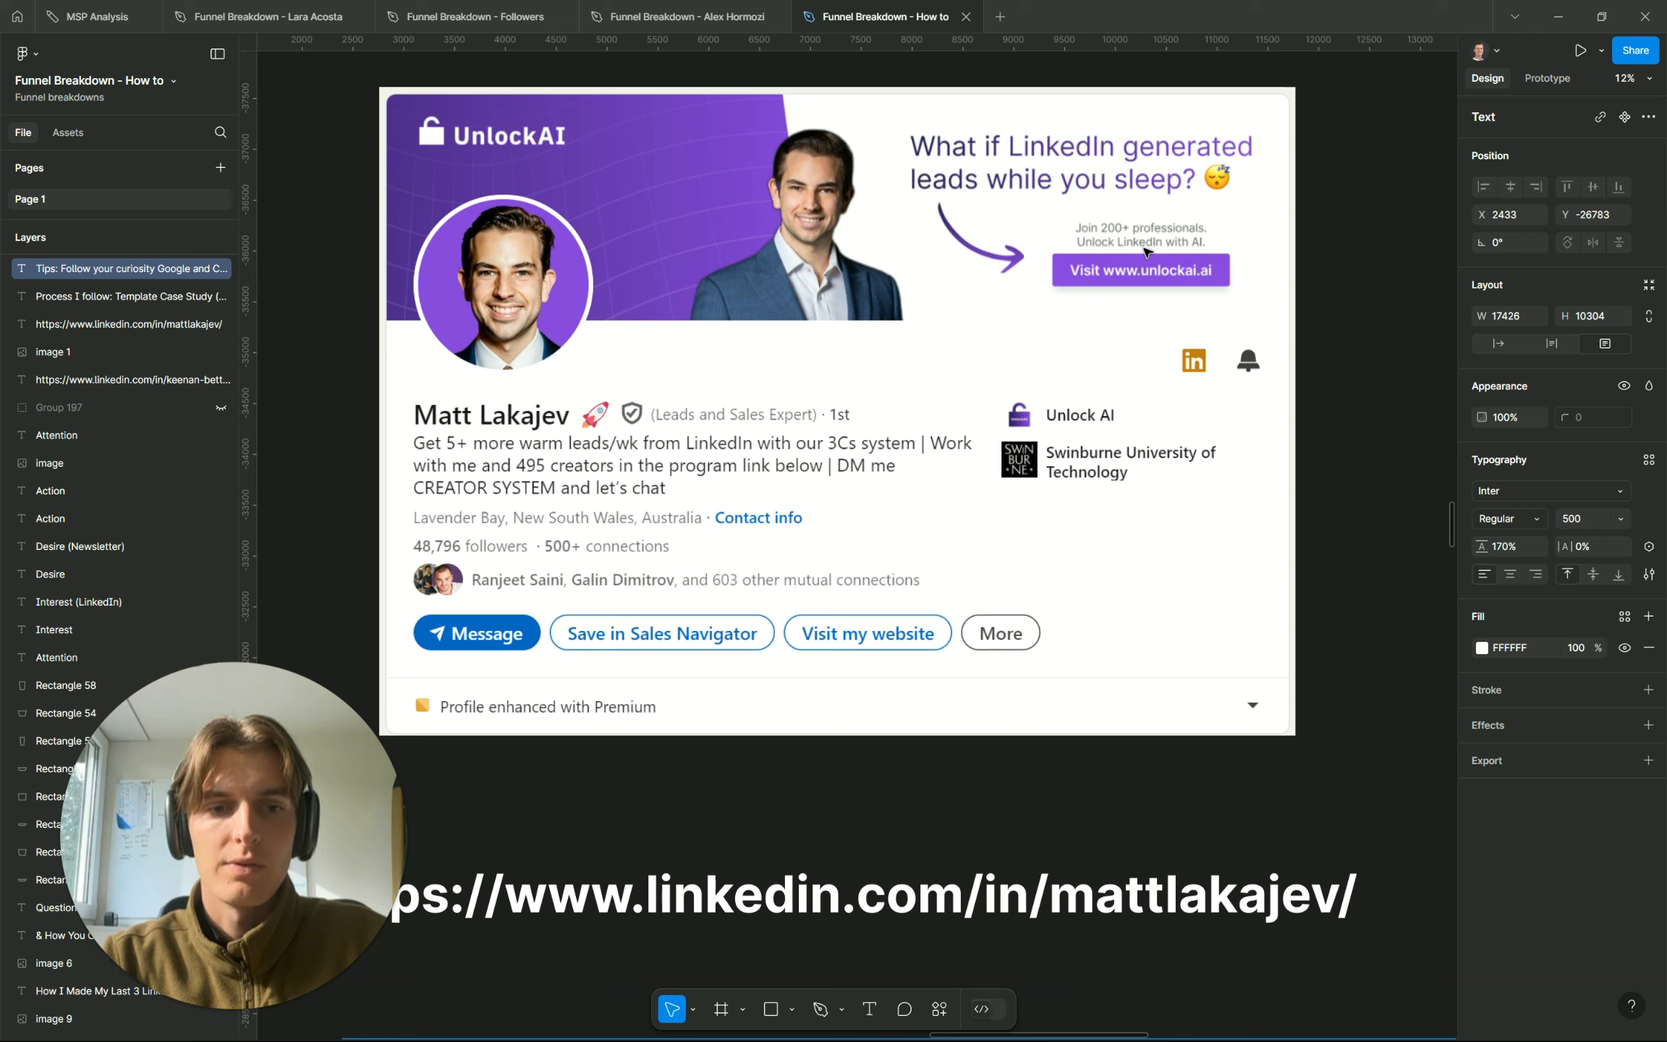
# Activate the Pencil tool and set its stroke colour to red FF0000
pyautogui.click(843, 1017)
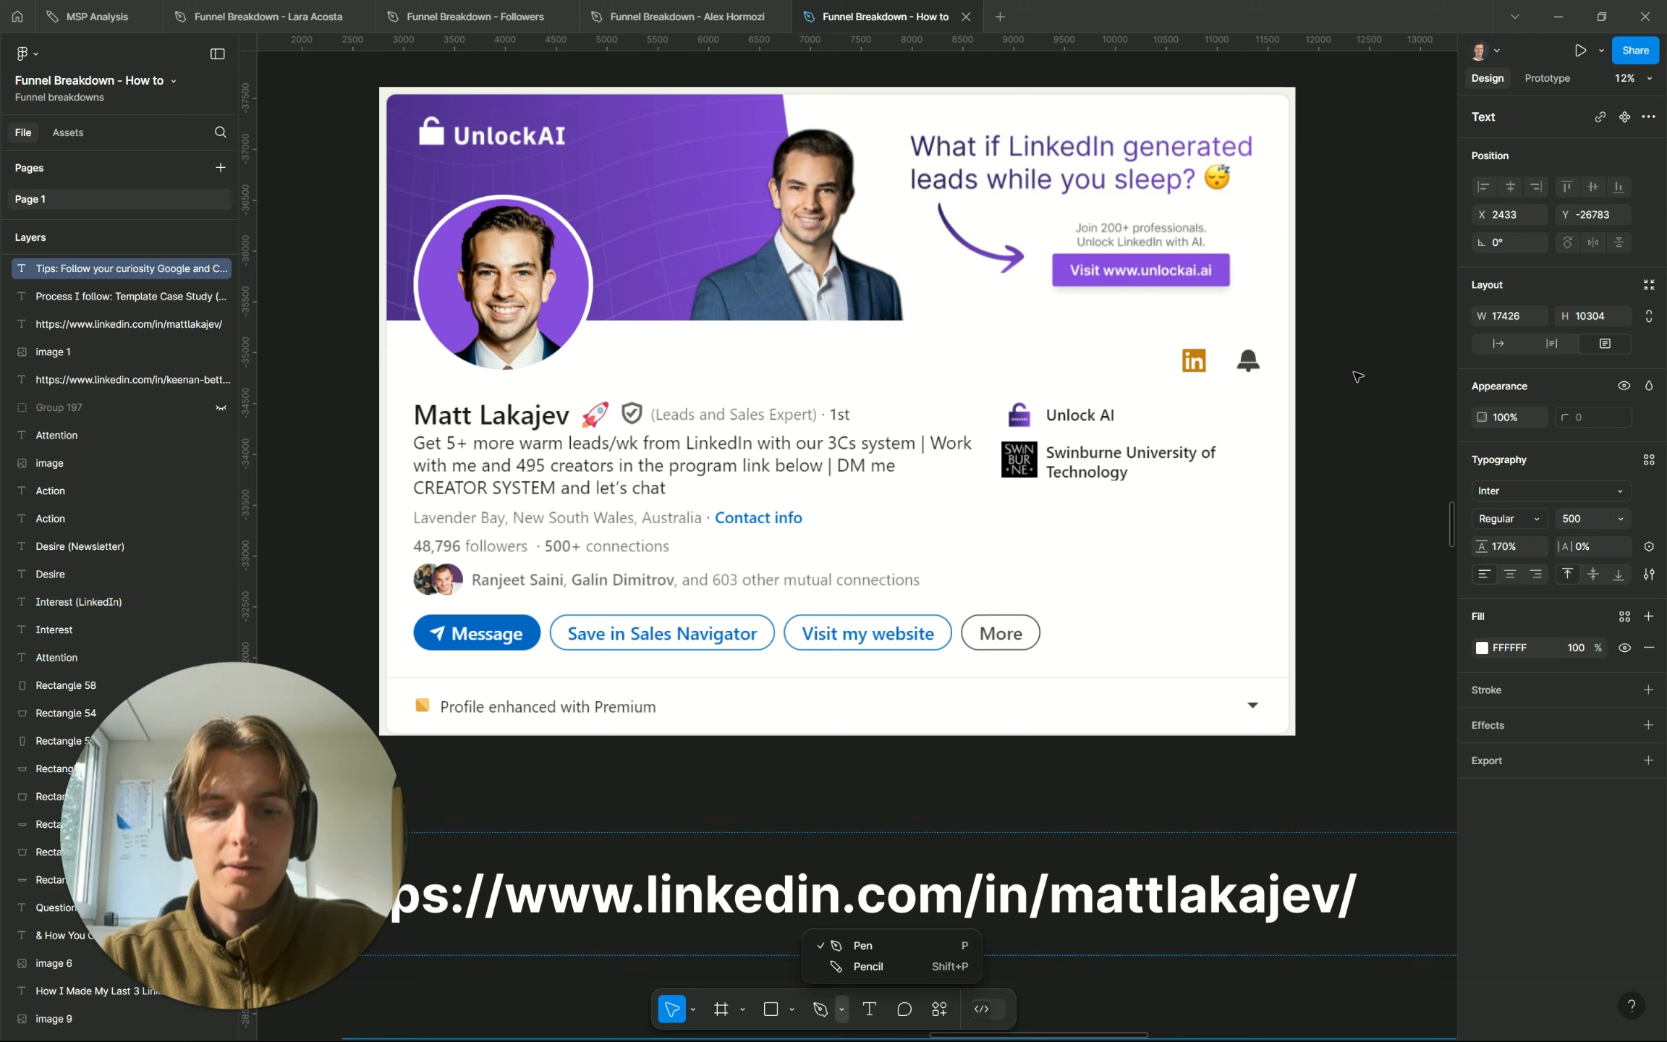
pyautogui.click(964, 935)
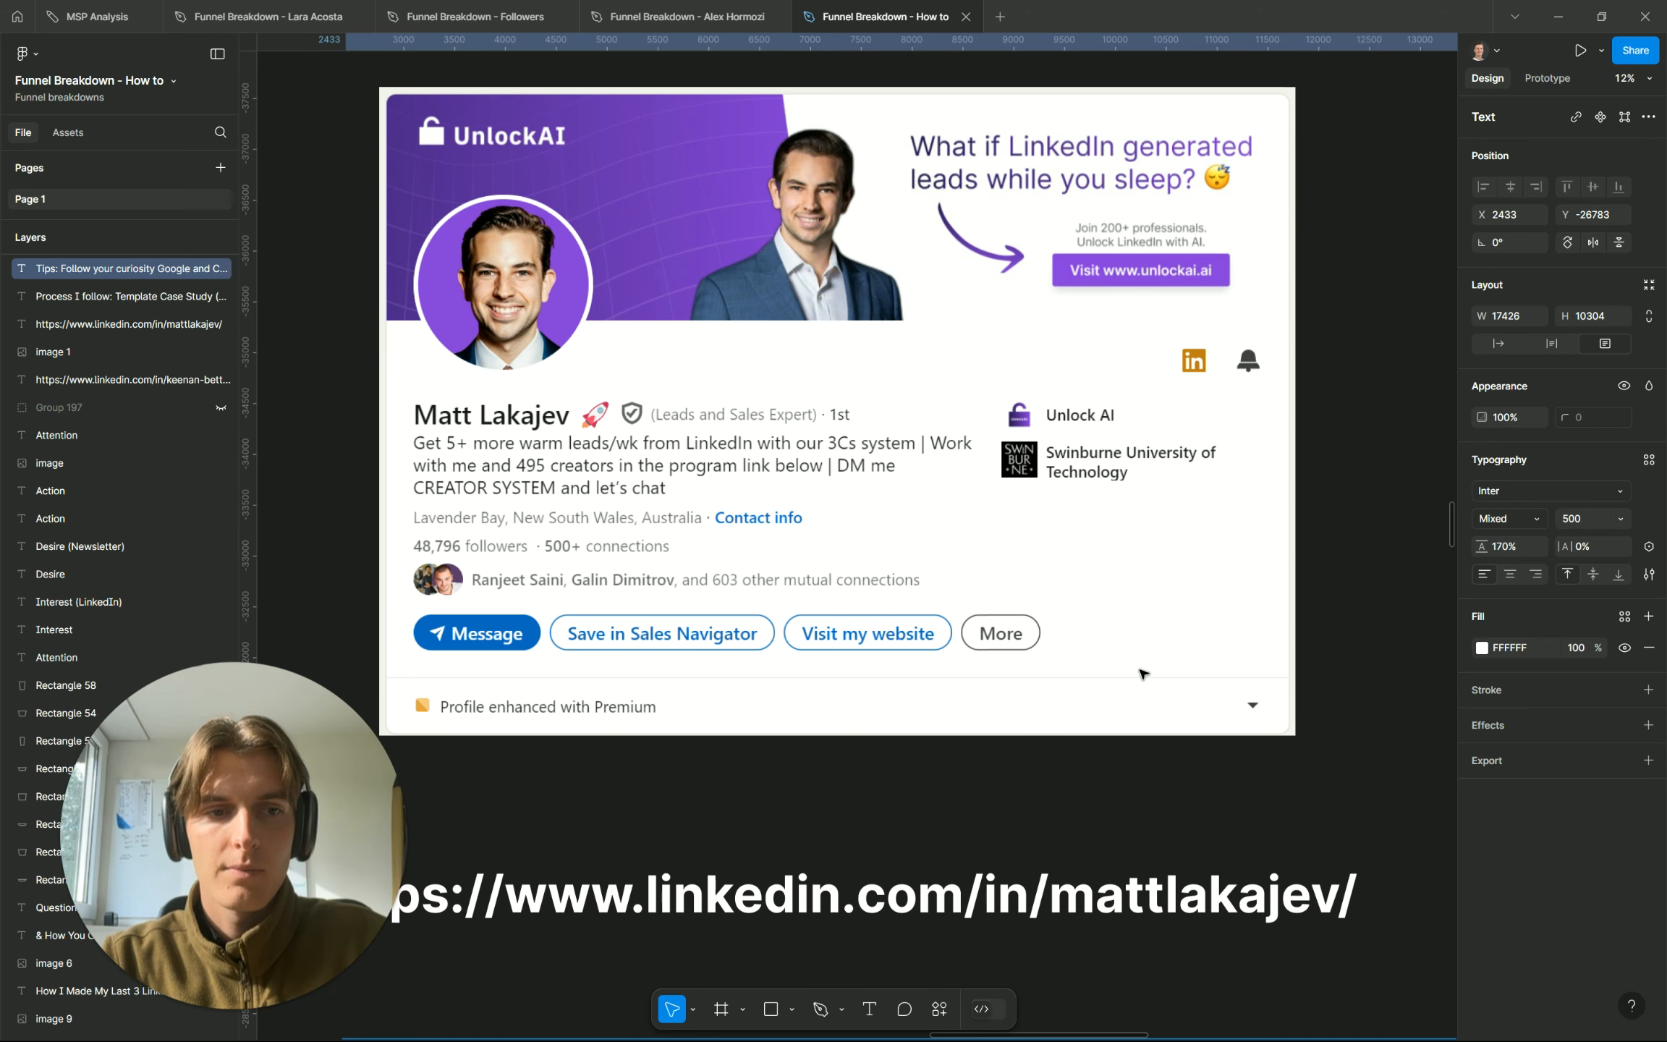
pyautogui.click(841, 1011)
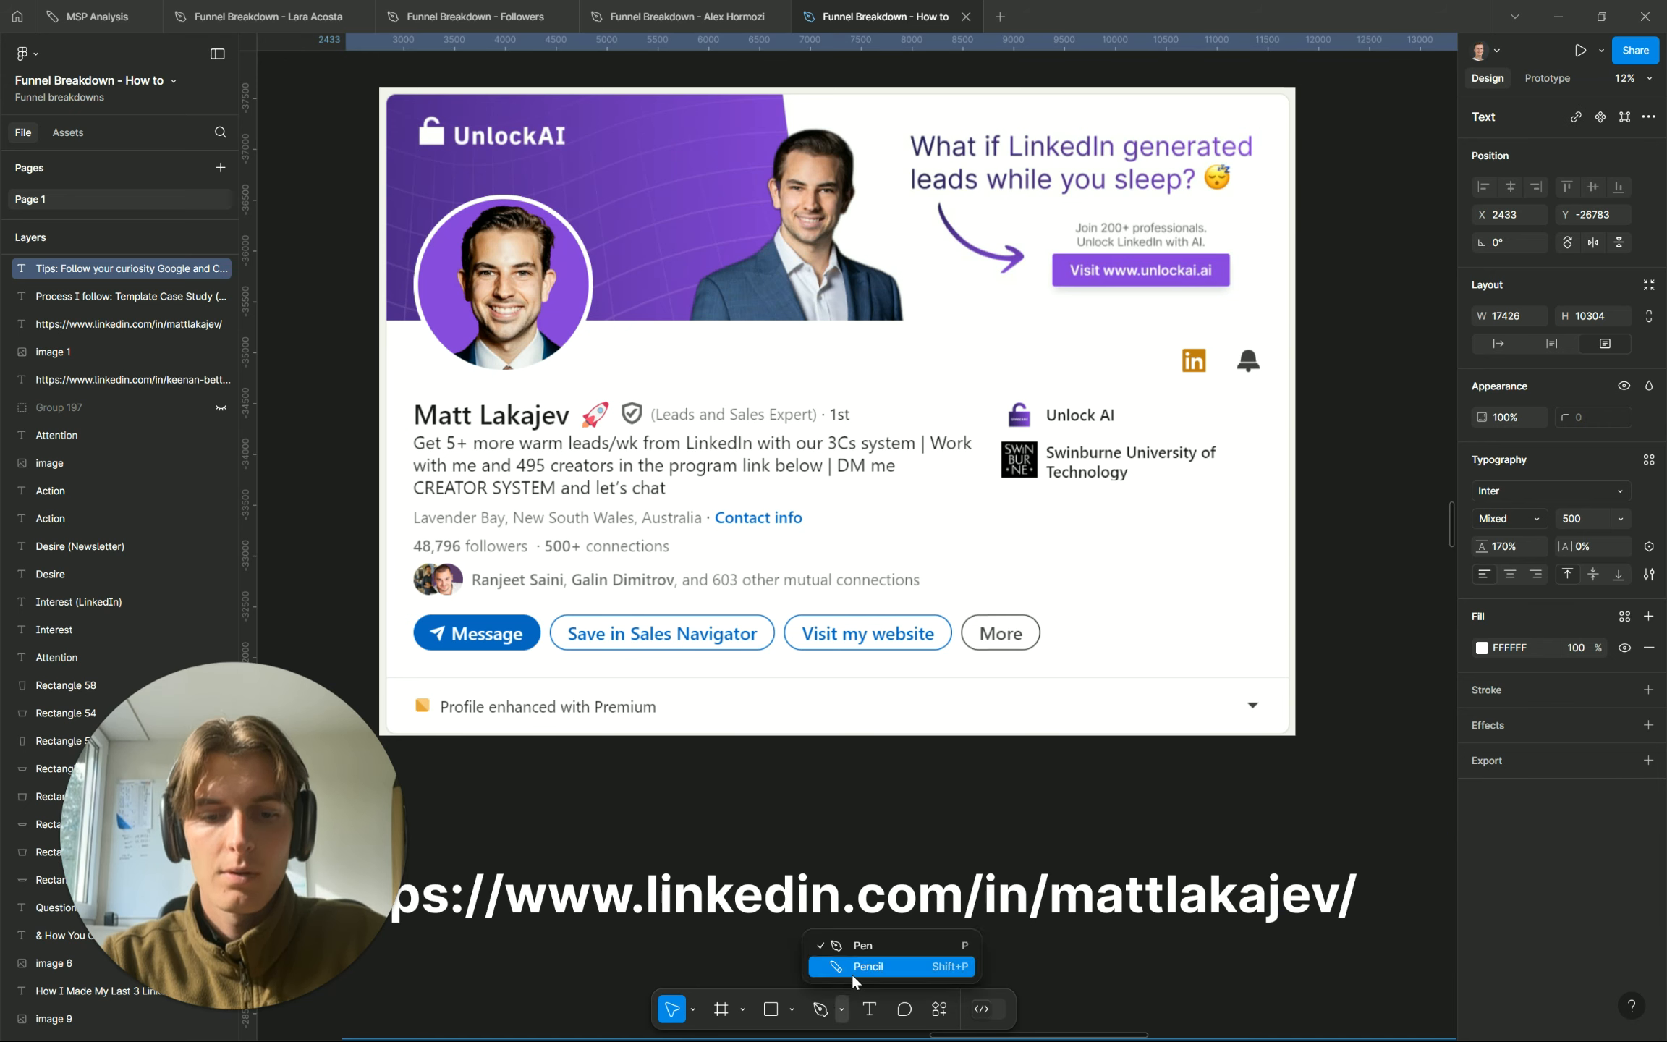
pyautogui.click(859, 967)
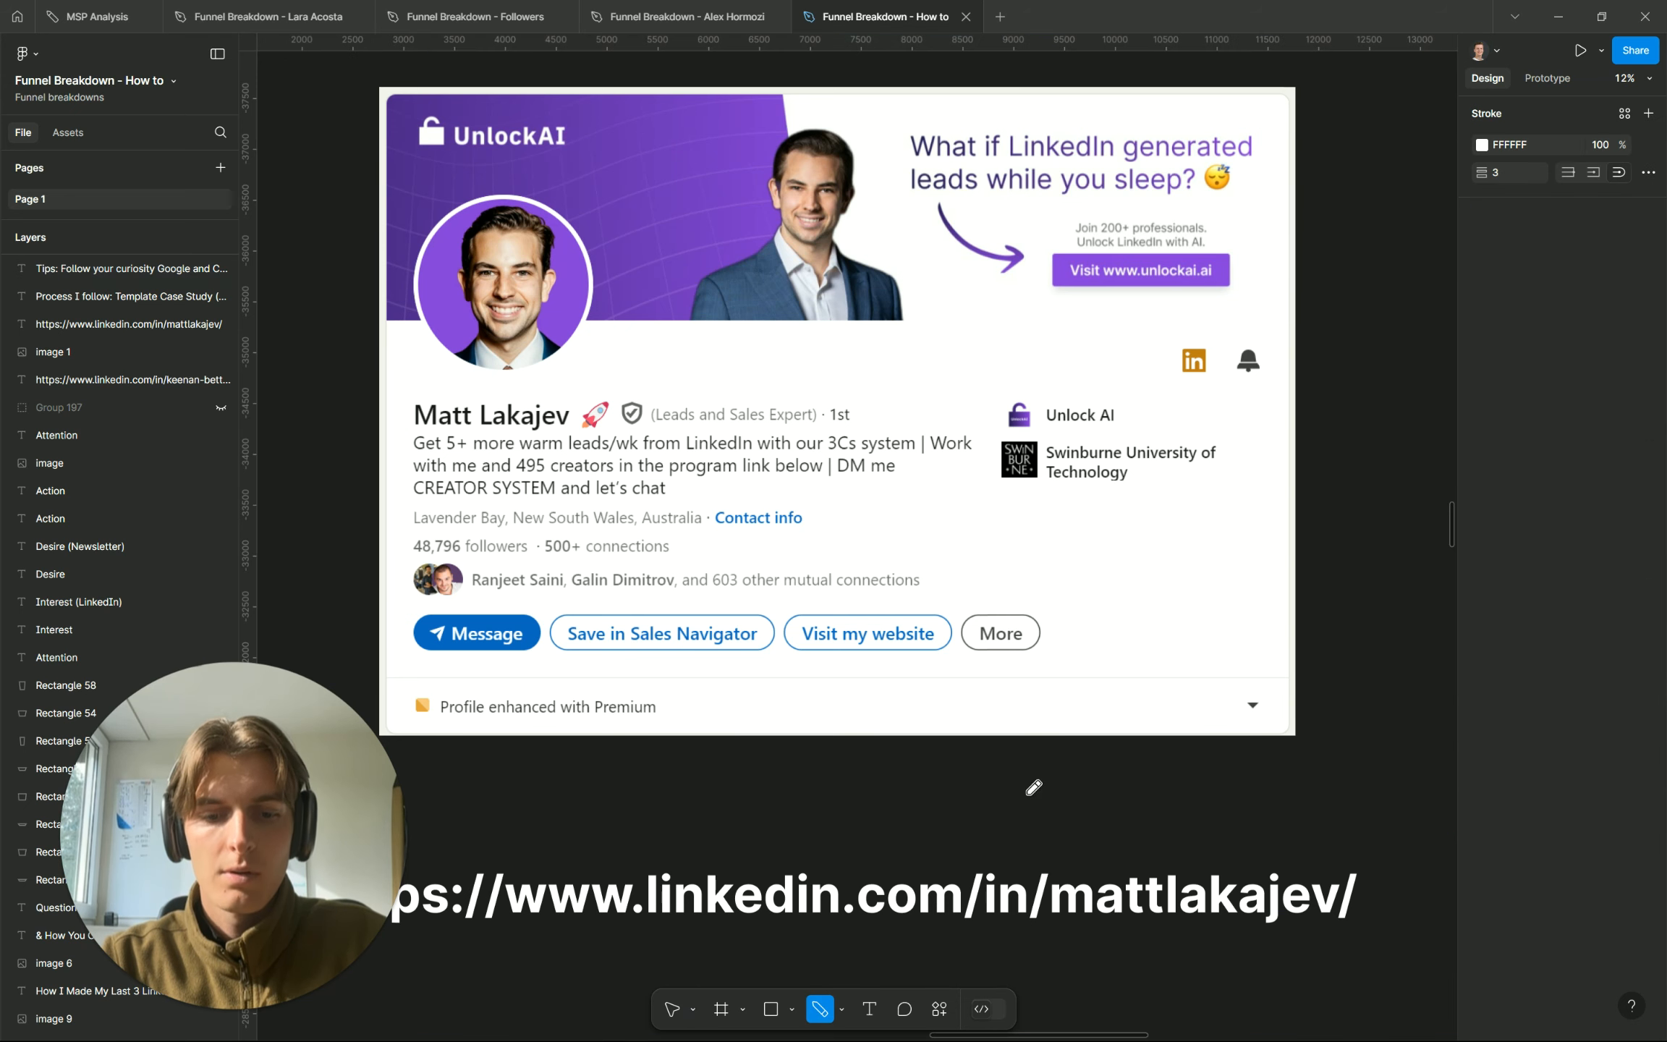
pyautogui.click(1482, 145)
pyautogui.click(1482, 145)
pyautogui.click(1481, 145)
pyautogui.click(1313, 549)
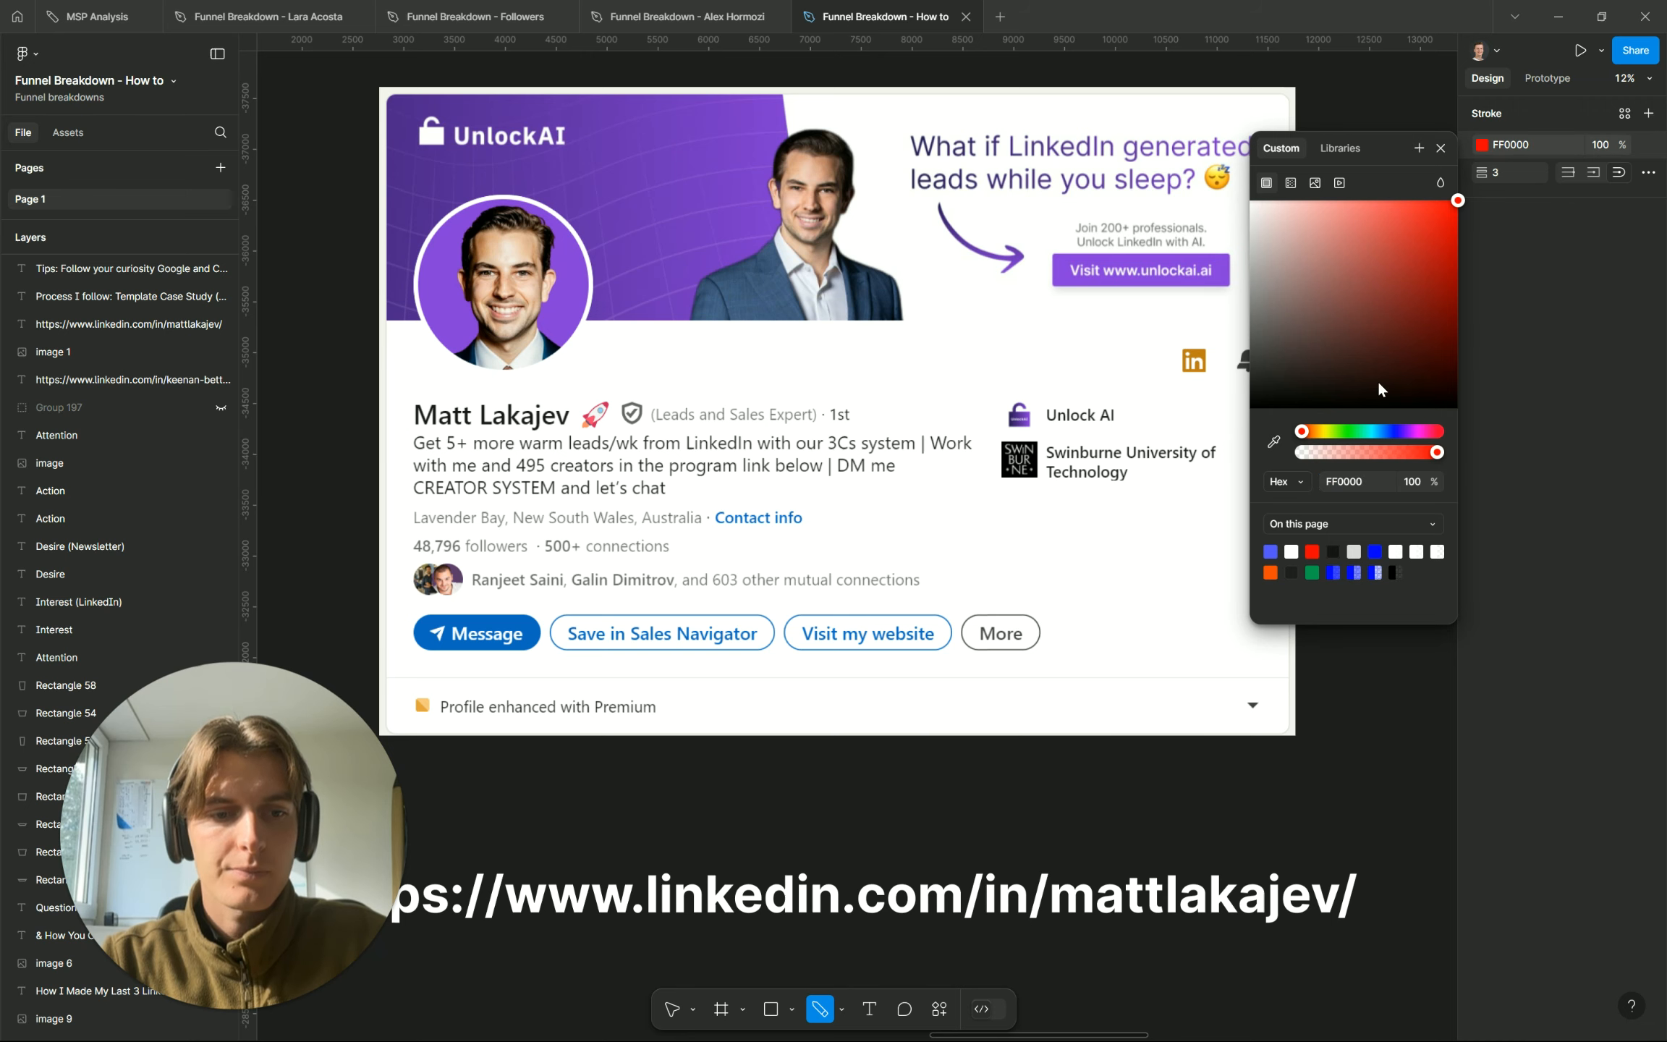
# Set the pencil's stroke weight to 366, undoing the test stroke on the profile card
pyautogui.moveTo(1482, 175)
pyautogui.mouseDown()
pyautogui.moveTo(1577, 178)
pyautogui.moveTo(535, 151)
pyautogui.mouseUp()
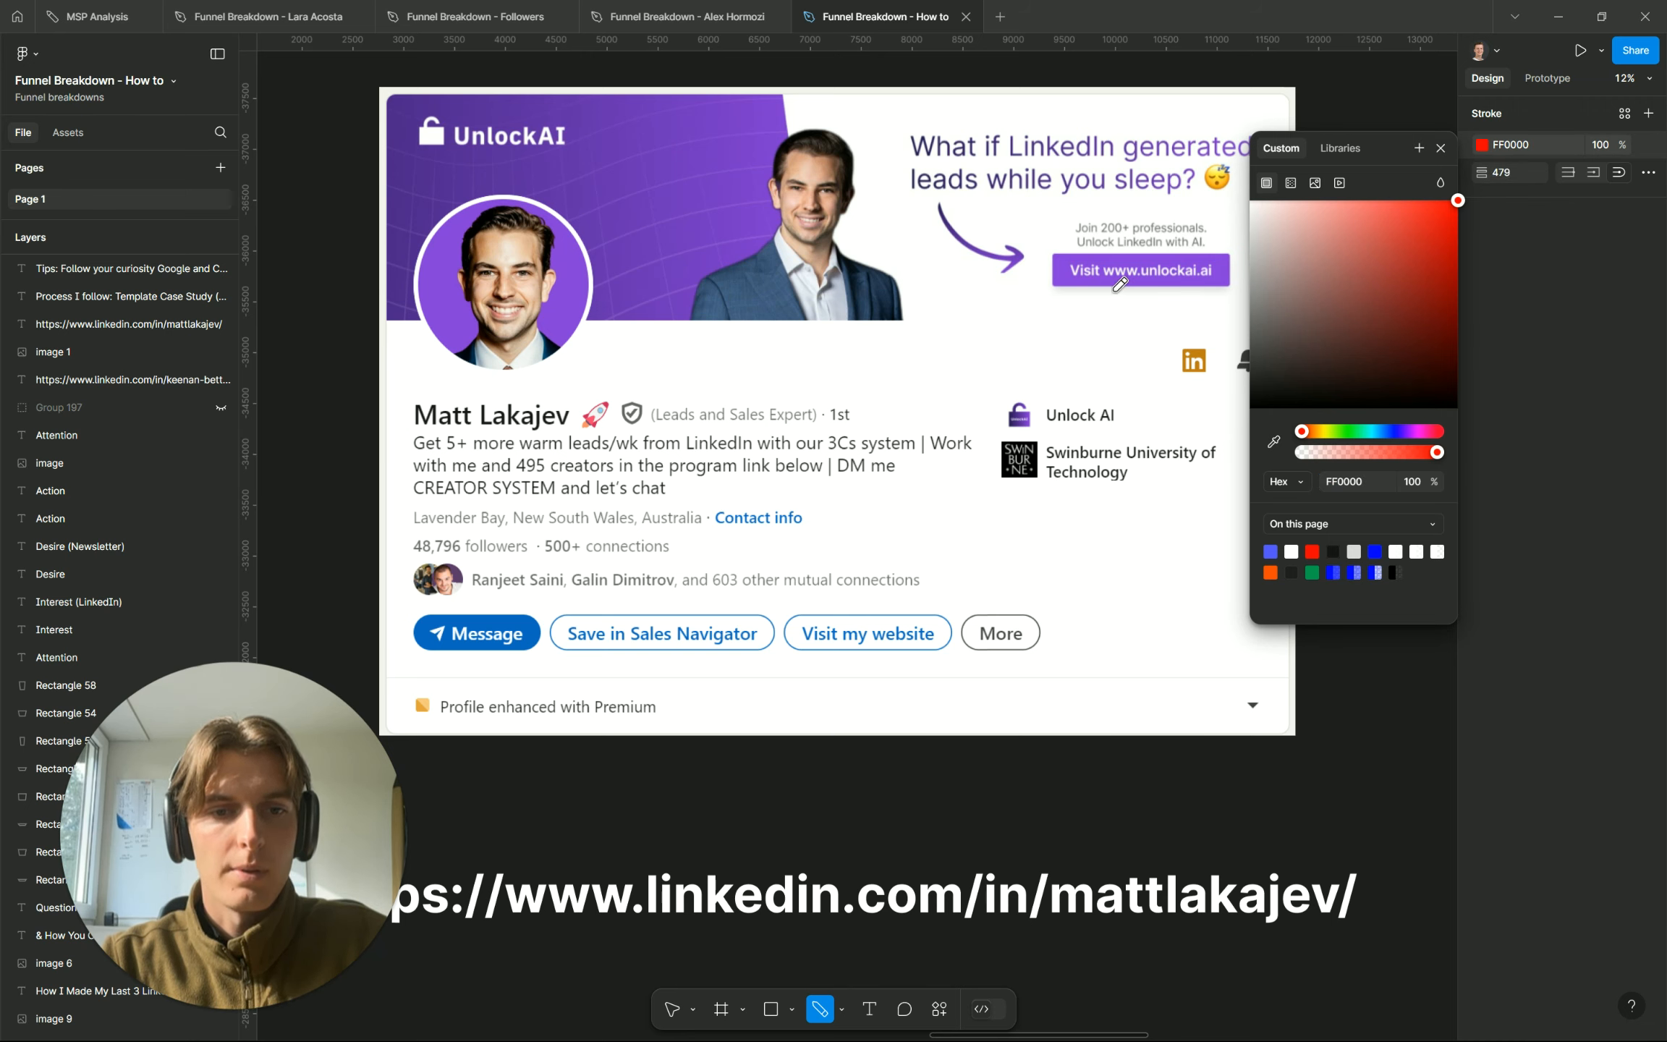
pyautogui.moveTo(1112, 294); pyautogui.dragTo(1086, 312)
pyautogui.hotkey('ctrl', 'z')
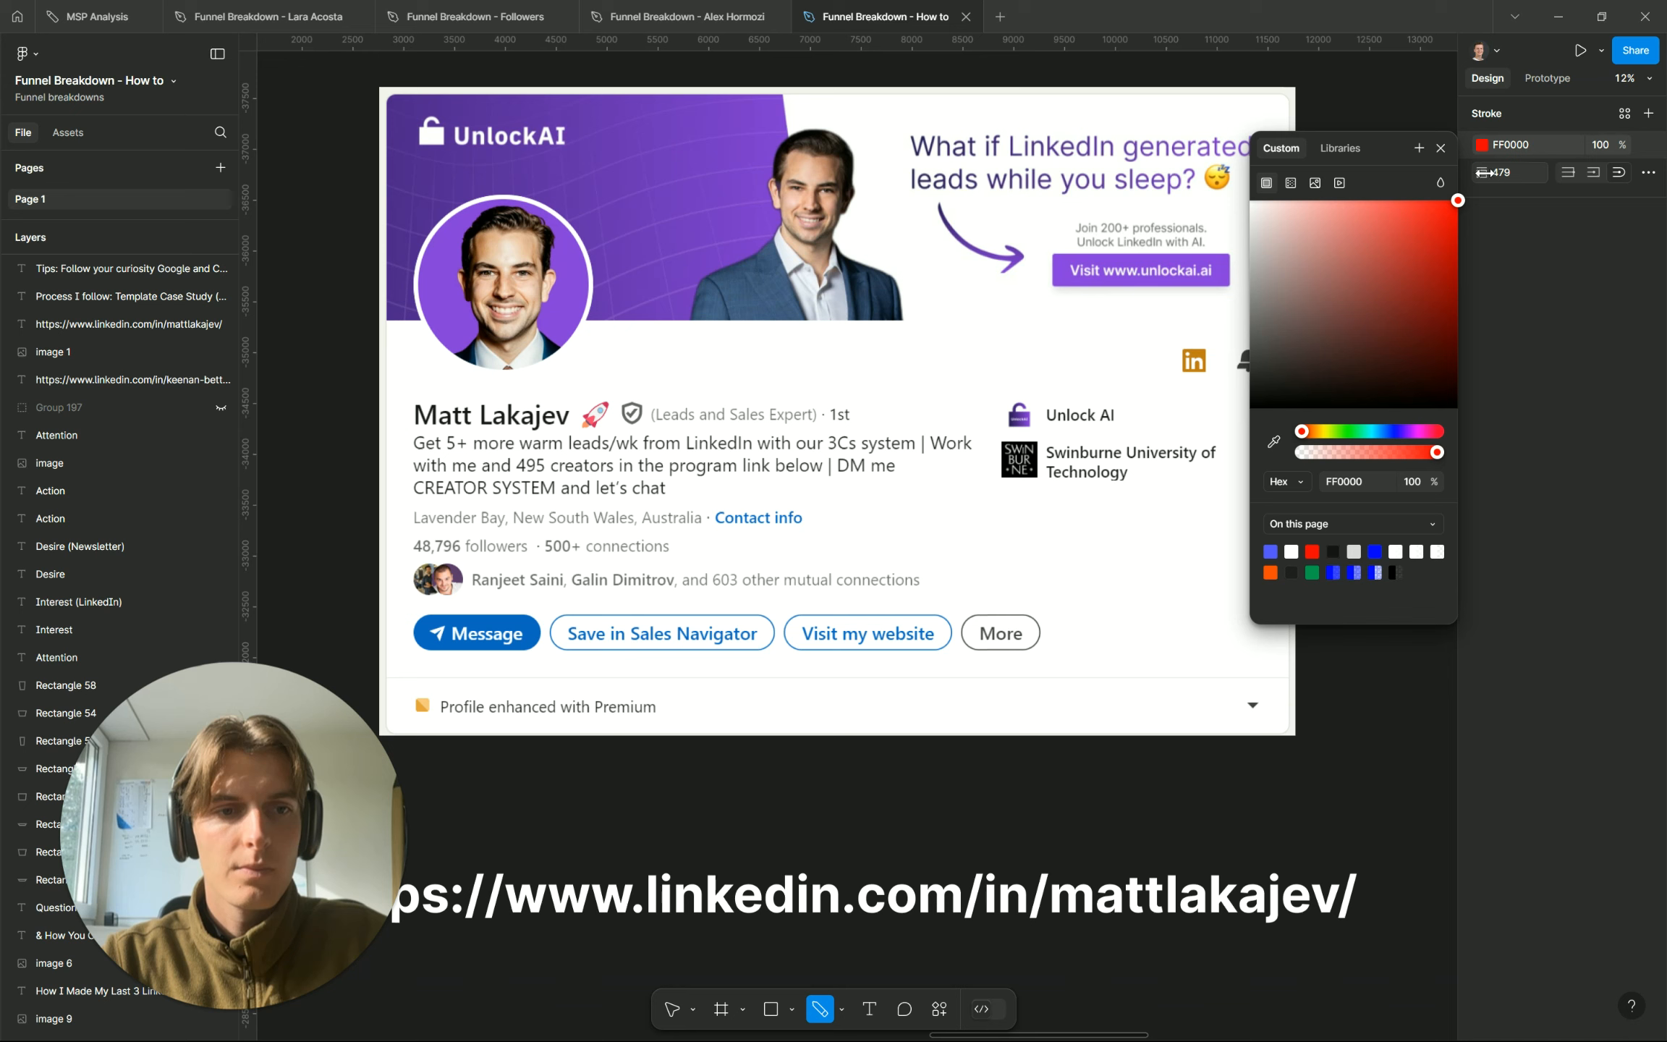
pyautogui.moveTo(1483, 176)
pyautogui.mouseDown()
pyautogui.moveTo(1463, 171)
pyautogui.moveTo(1503, 172)
pyautogui.moveTo(1482, 172)
pyautogui.mouseUp()
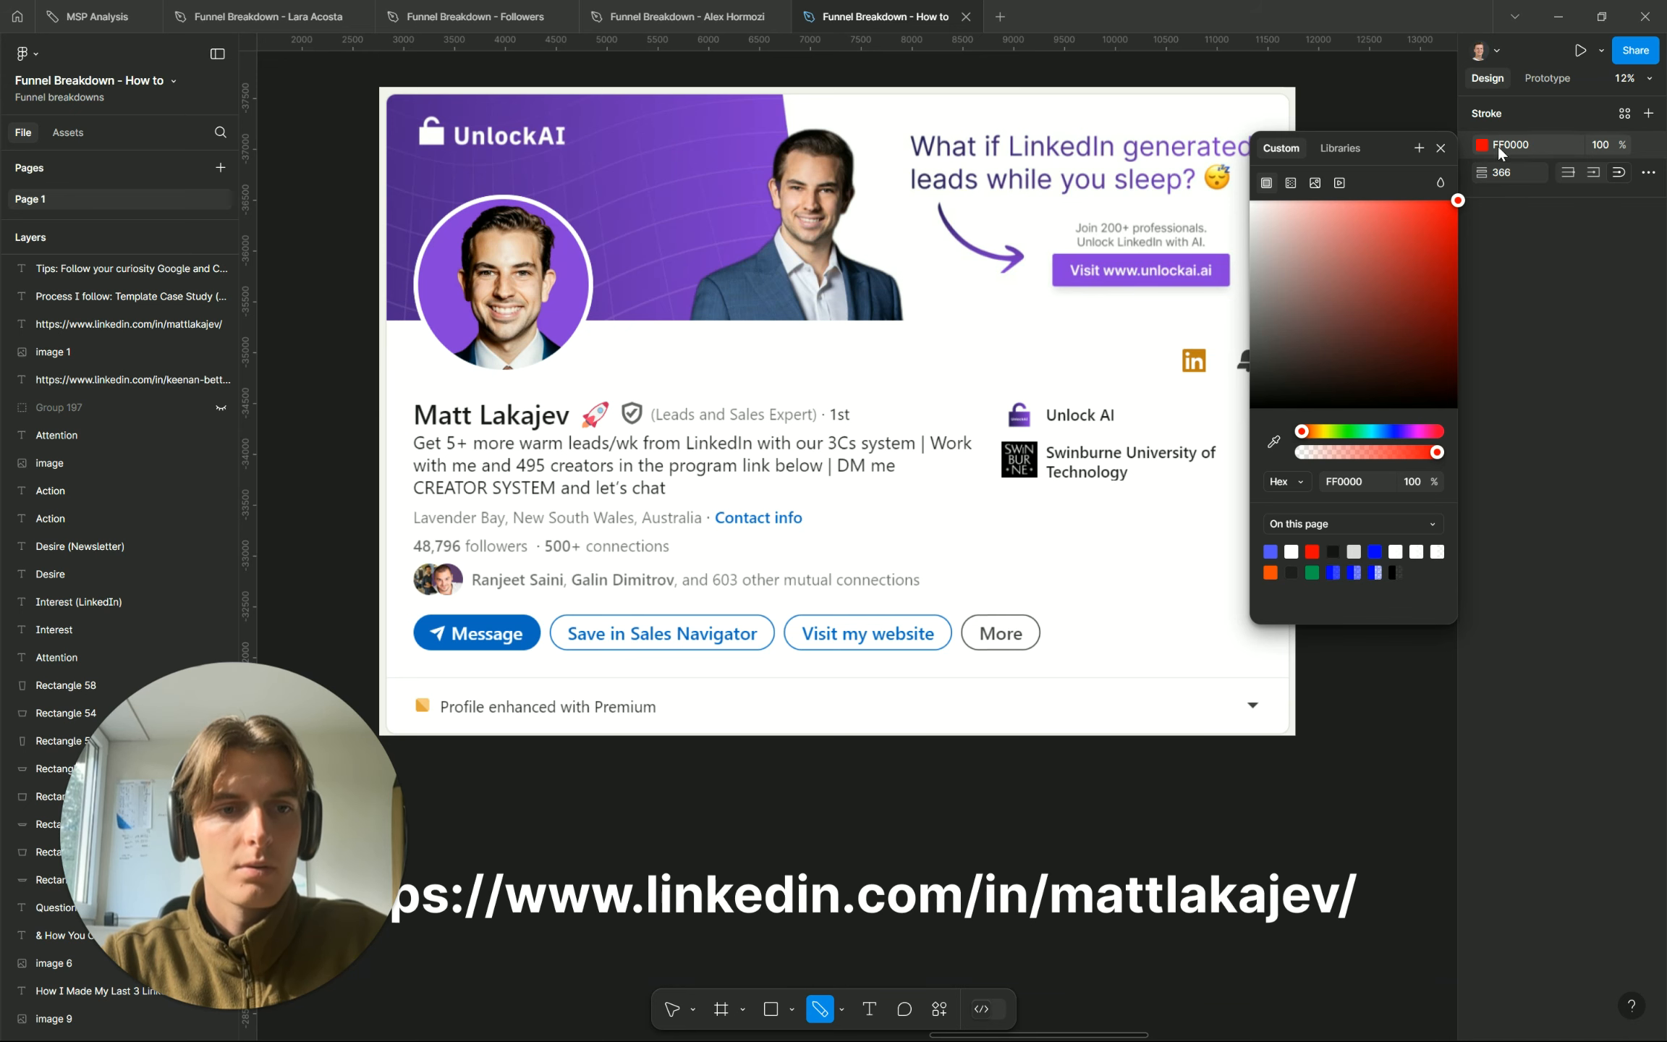
pyautogui.click(1440, 148)
pyautogui.moveTo(1053, 247); pyautogui.dragTo(1088, 335)
pyautogui.hotkey('ctrl', 'z')
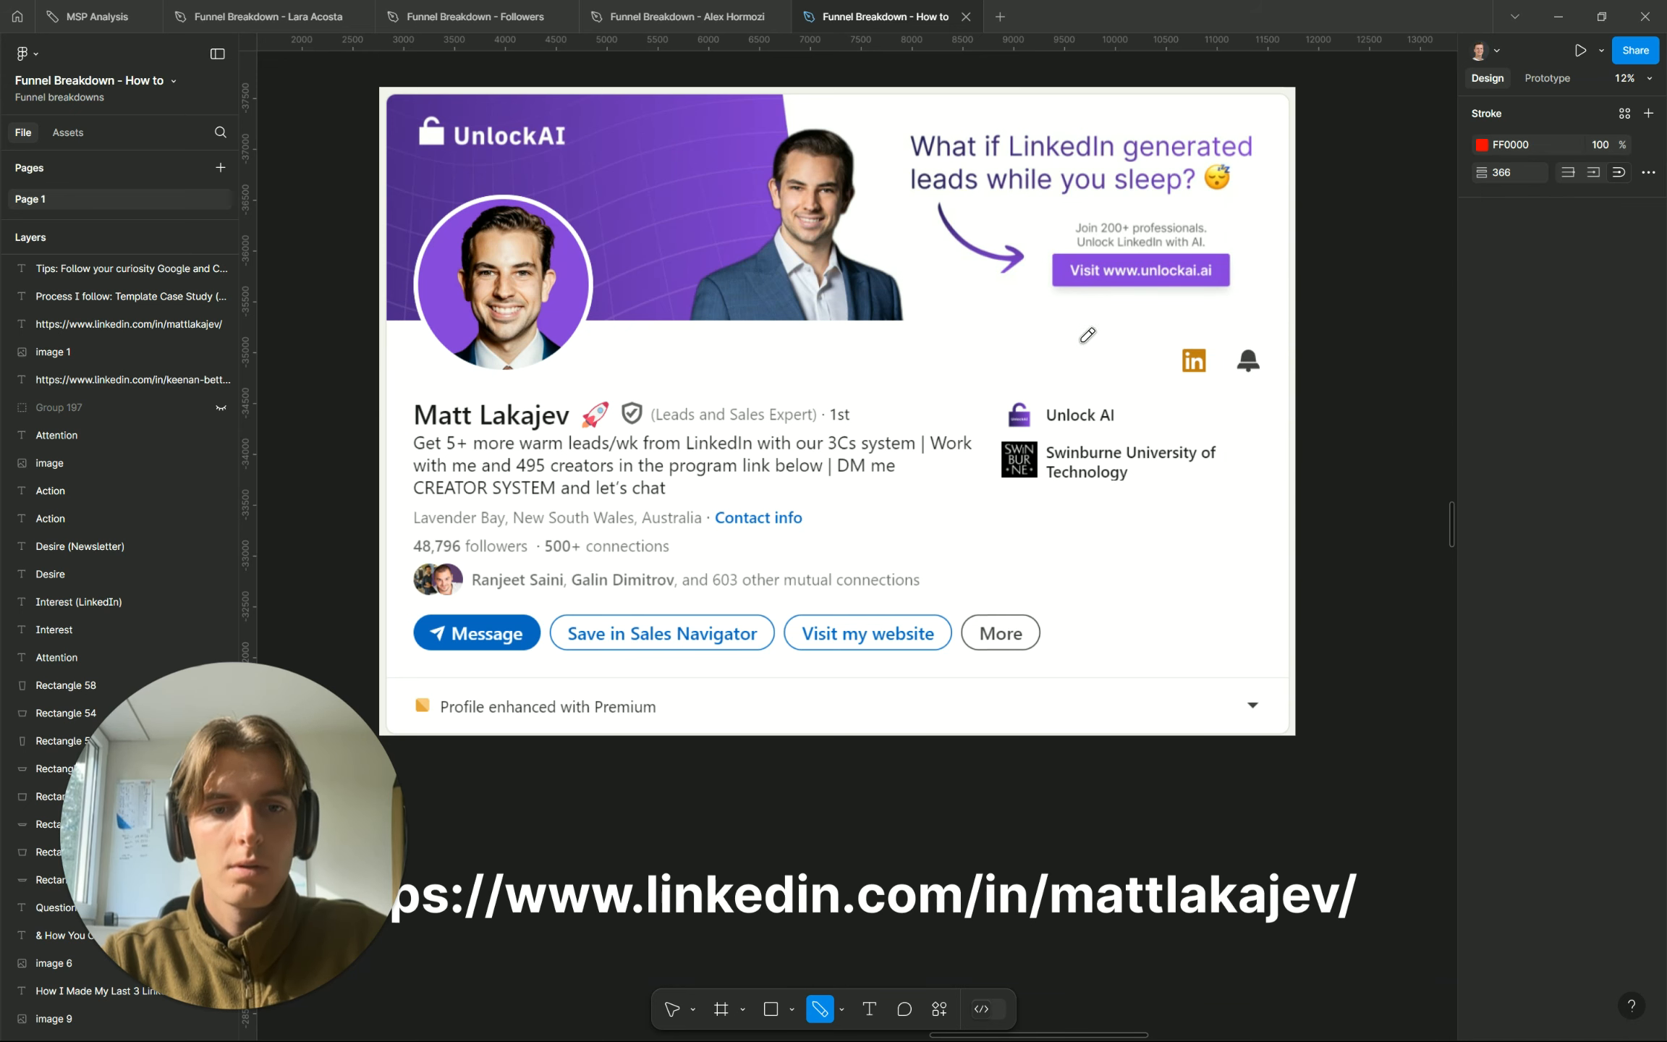
pyautogui.scroll(-3, 982, 401)
pyautogui.moveTo(1009, 268); pyautogui.dragTo(1069, 353)
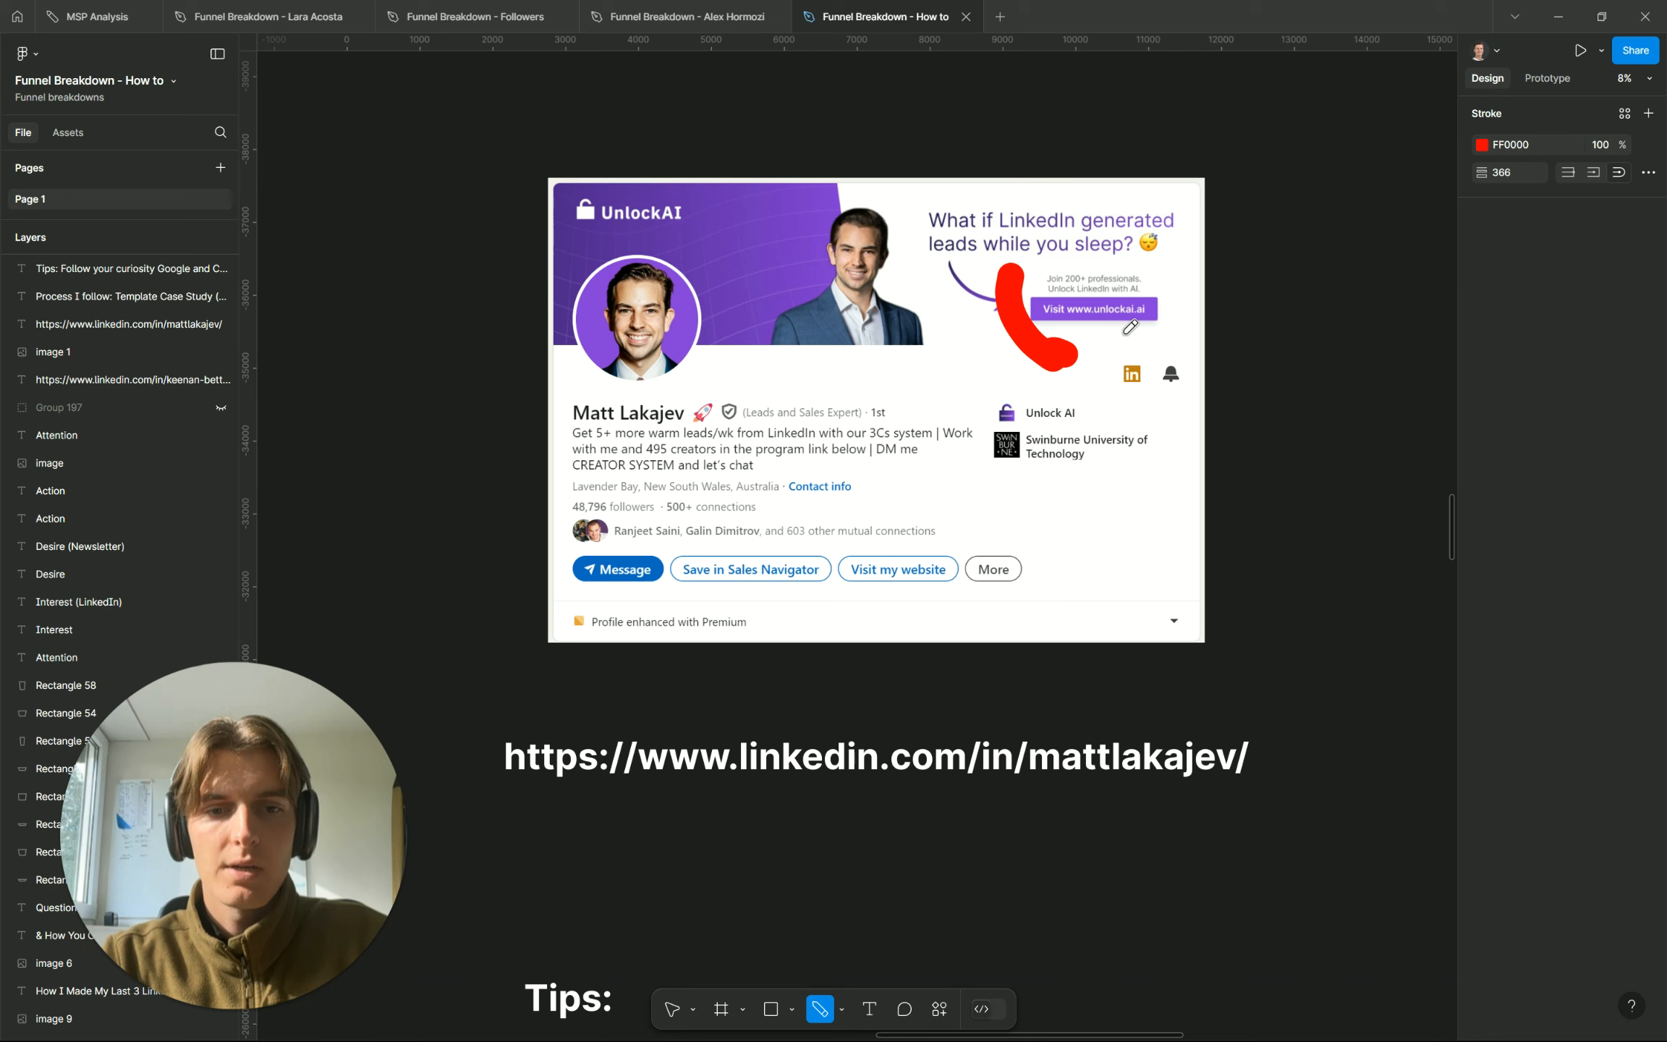
pyautogui.hotkey('ctrl', 'z')
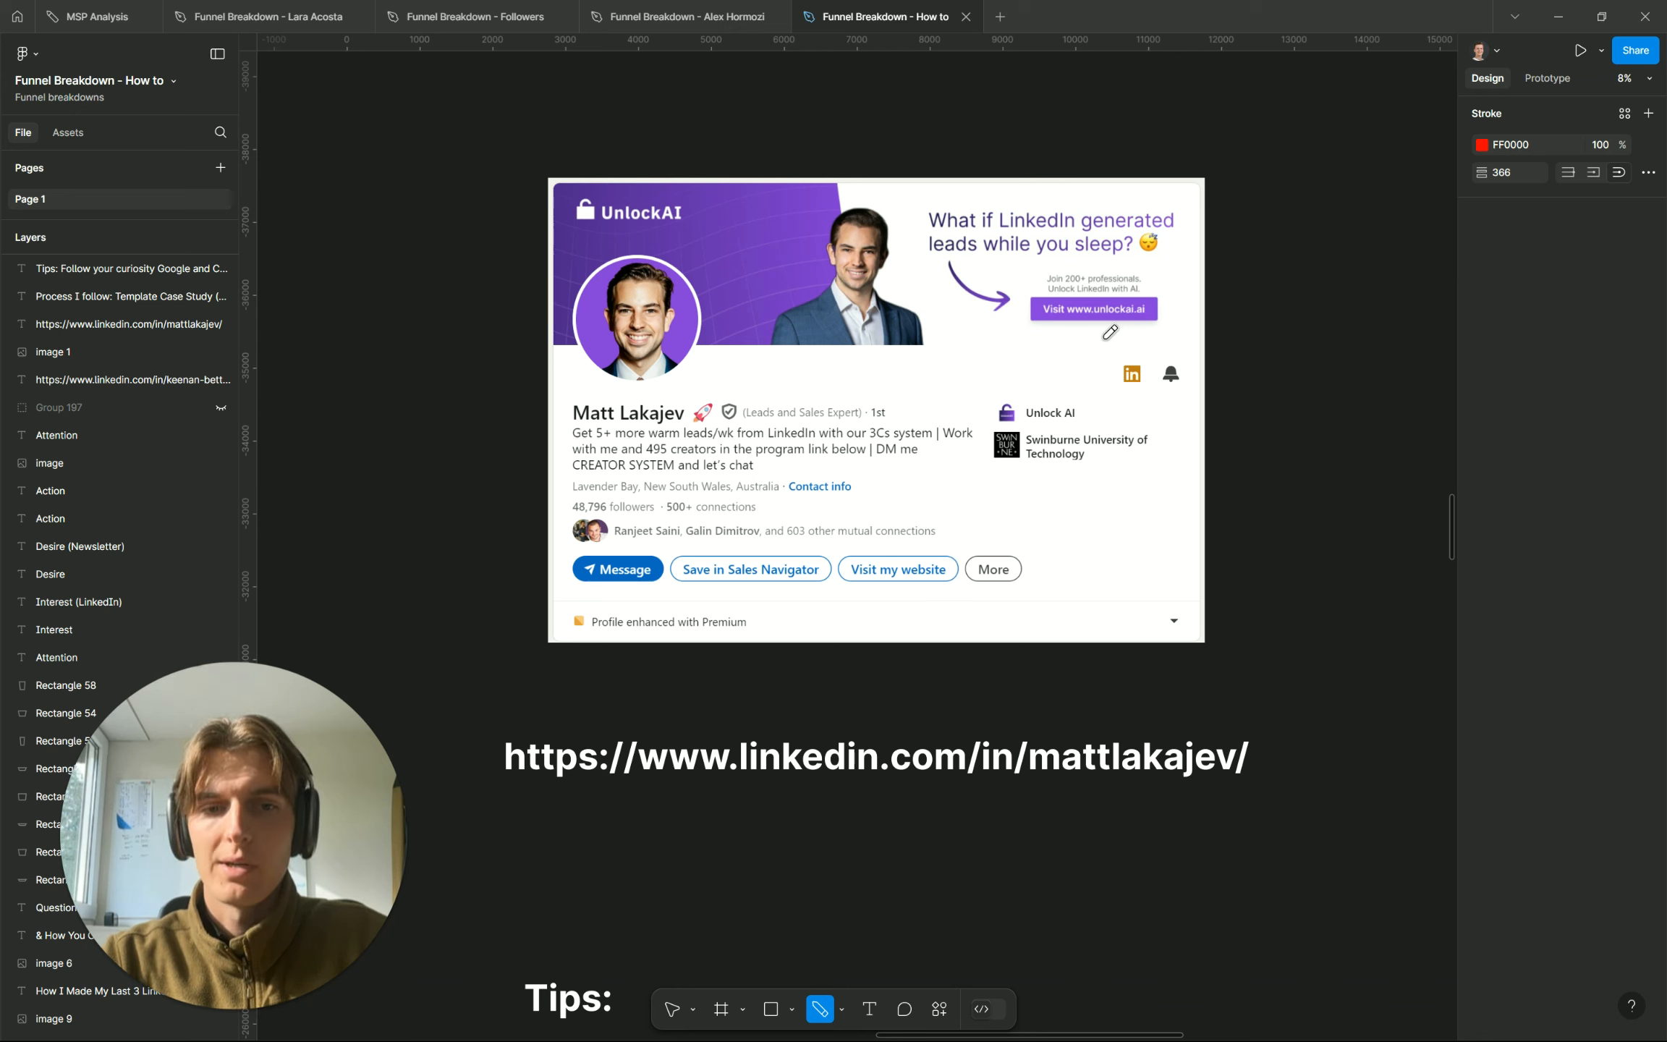
# Circle the "Visit my website" button on the UnlockAI profile card in red and undo the marks
pyautogui.moveTo(844, 521); pyautogui.dragTo(855, 528)
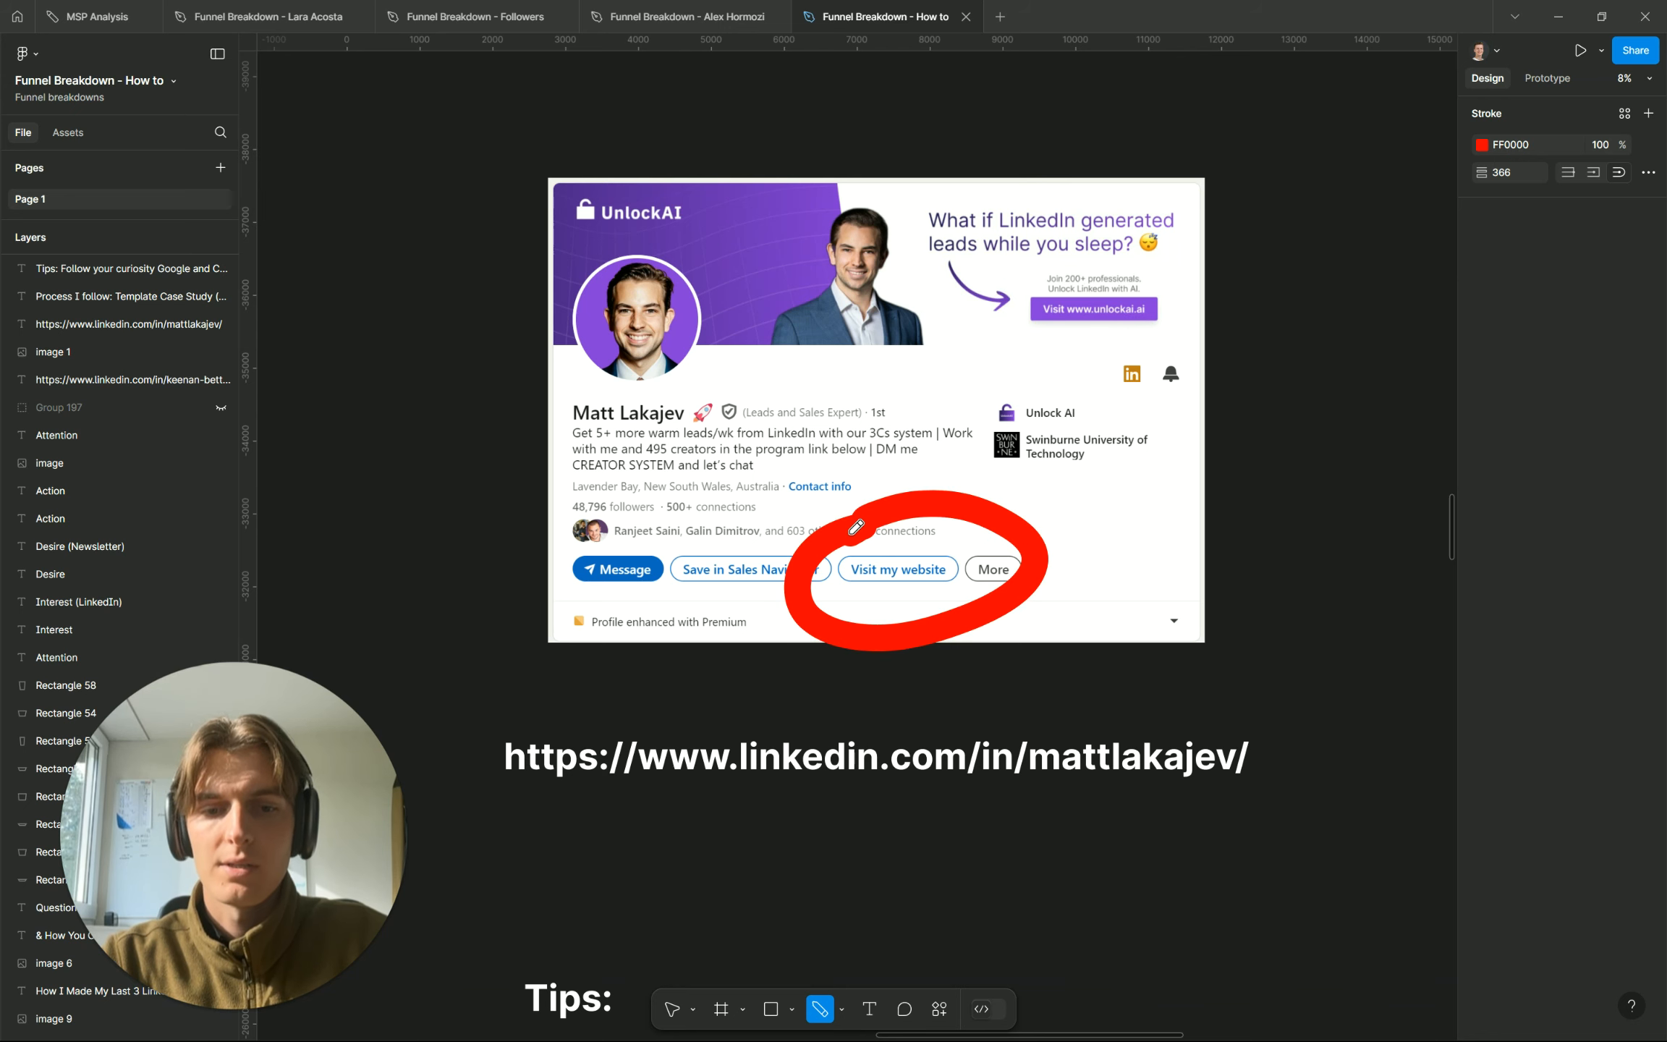
pyautogui.hotkey('ctrl', 'z')
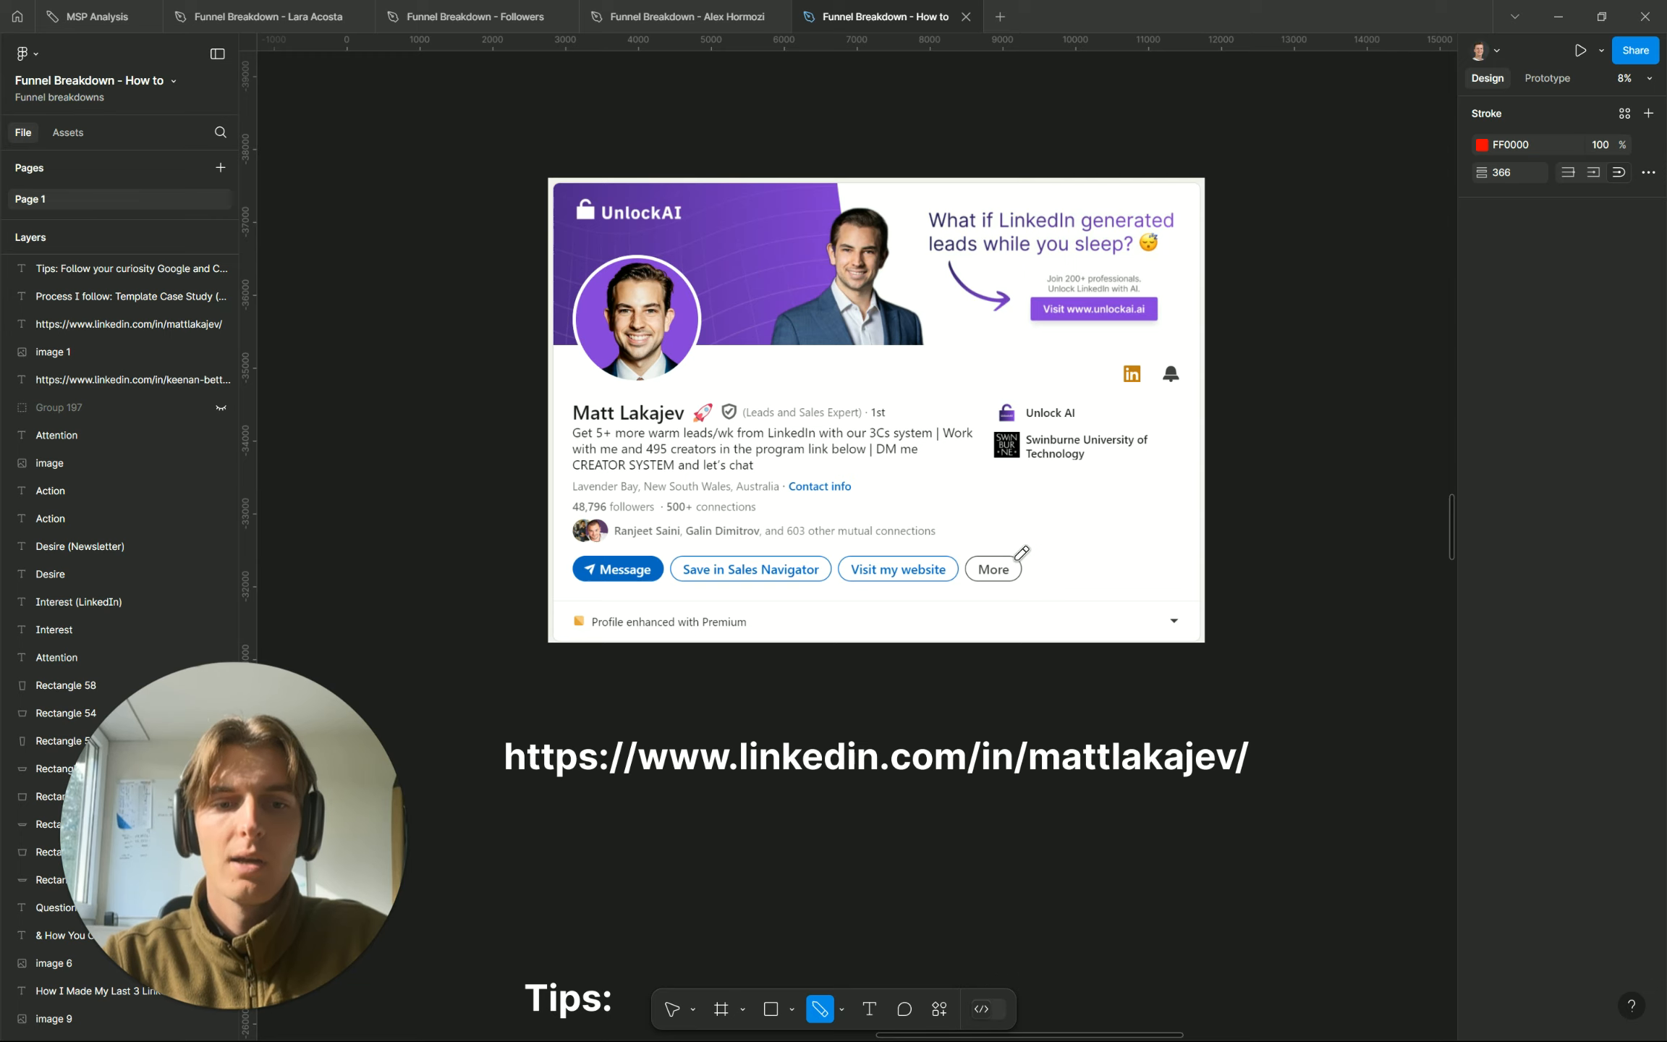
pyautogui.scroll(-3, 1021, 553)
pyautogui.scroll(-2, 998, 506)
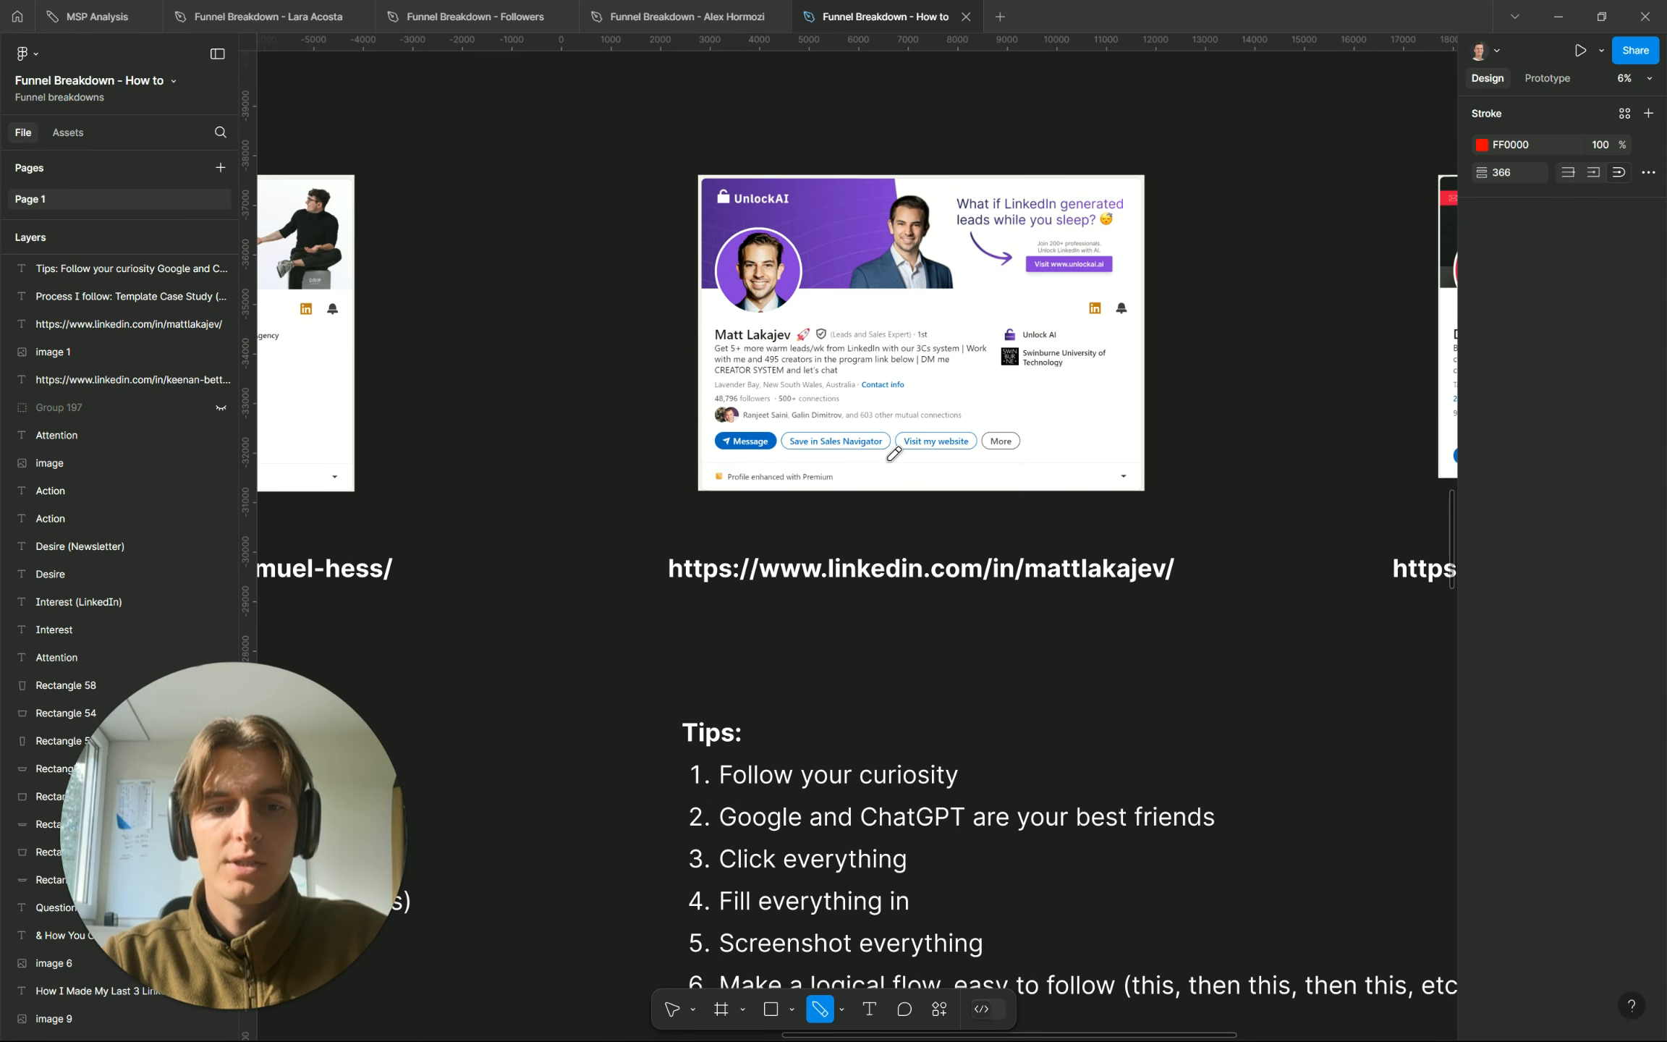
pyautogui.moveTo(890, 457); pyautogui.dragTo(1026, 451)
pyautogui.hotkey('ctrl', 'z')
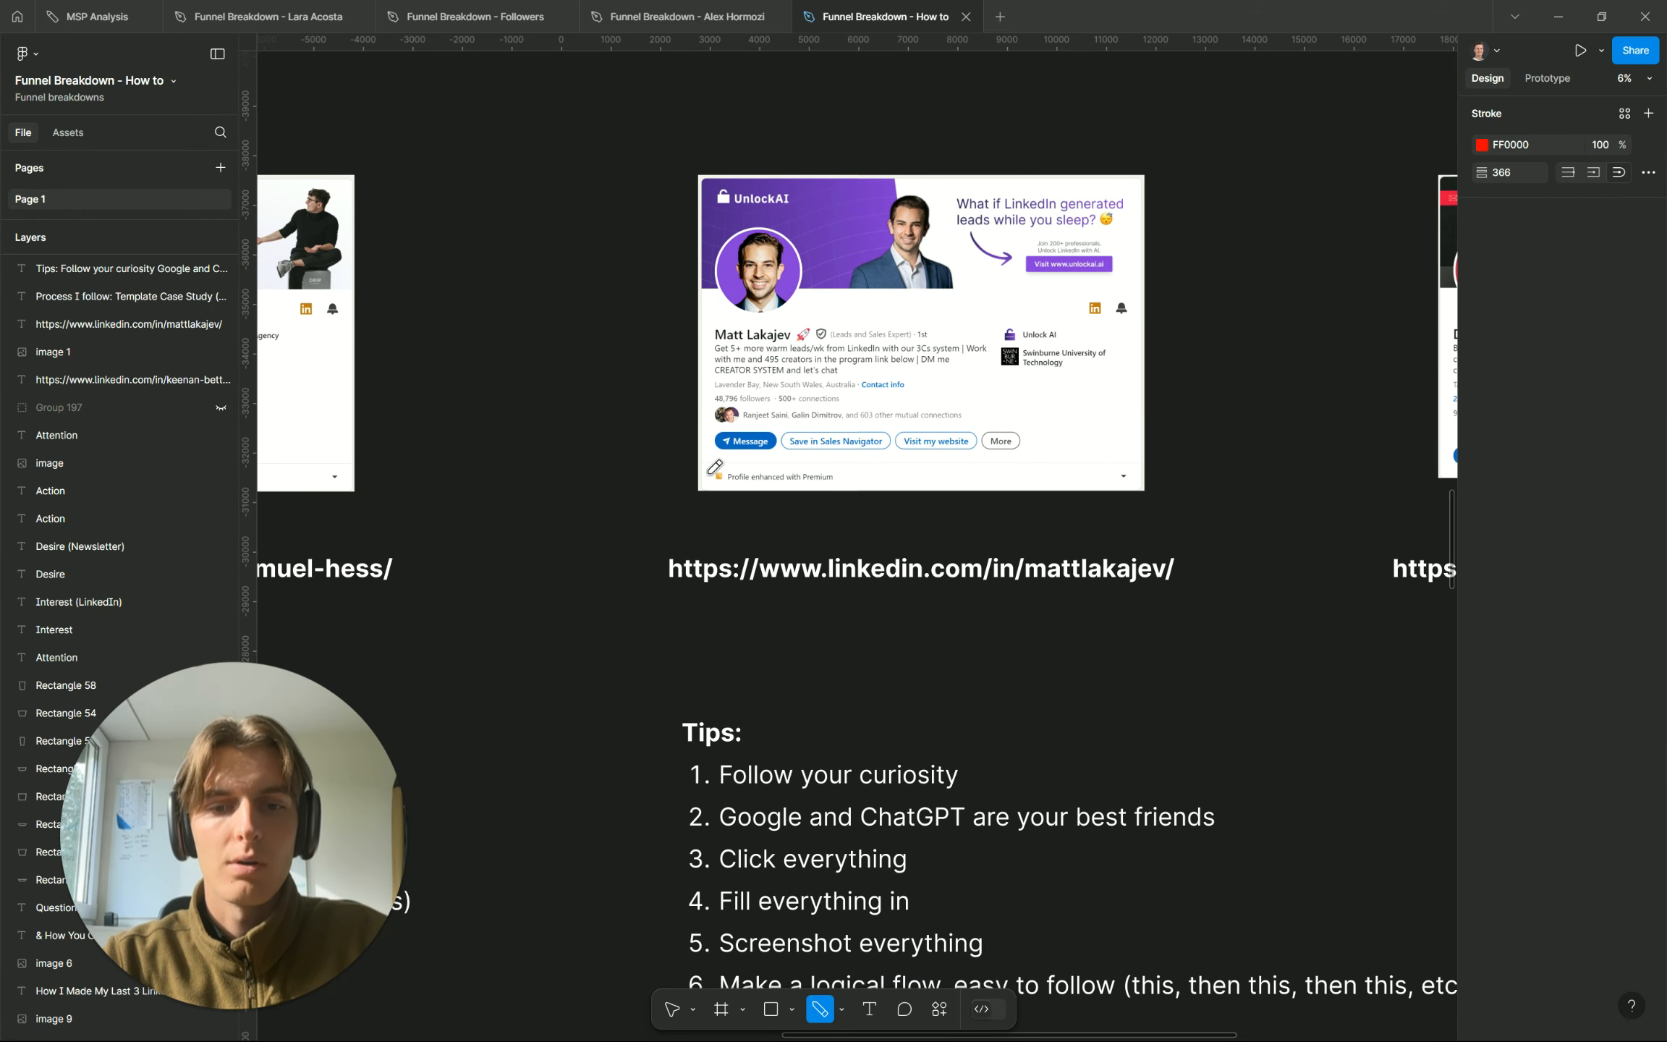
# Draw red strokes across the profile card's row of buttons from "Message" onward and undo them
pyautogui.moveTo(715, 467)
pyautogui.mouseDown()
pyautogui.moveTo(726, 383)
pyautogui.moveTo(905, 440)
pyautogui.moveTo(1129, 405)
pyautogui.mouseUp()
pyautogui.hotkey('ctrl', 'z')
pyautogui.hotkey('ctrl', 'z')
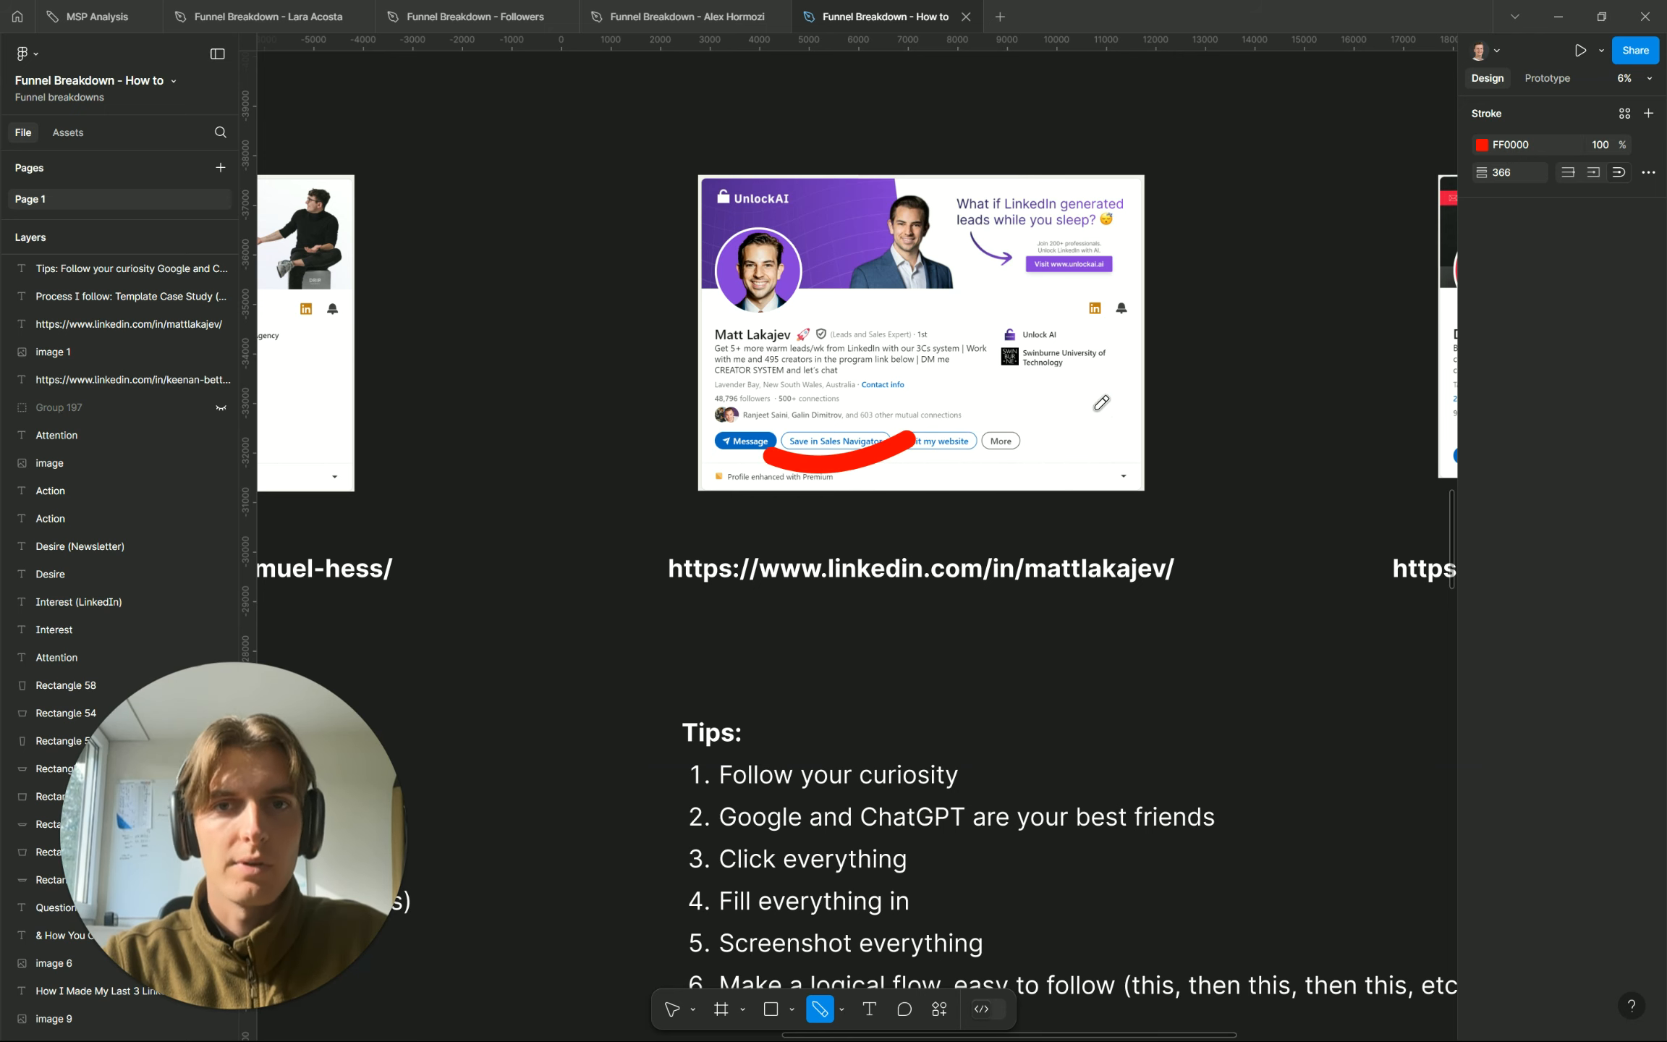
pyautogui.hotkey('ctrl', 'z')
# Mark the second and third tips and the edge of the profile card above with red strokes, undoing each one
pyautogui.scroll(-1, 1101, 402)
pyautogui.scroll(-4, 1101, 402)
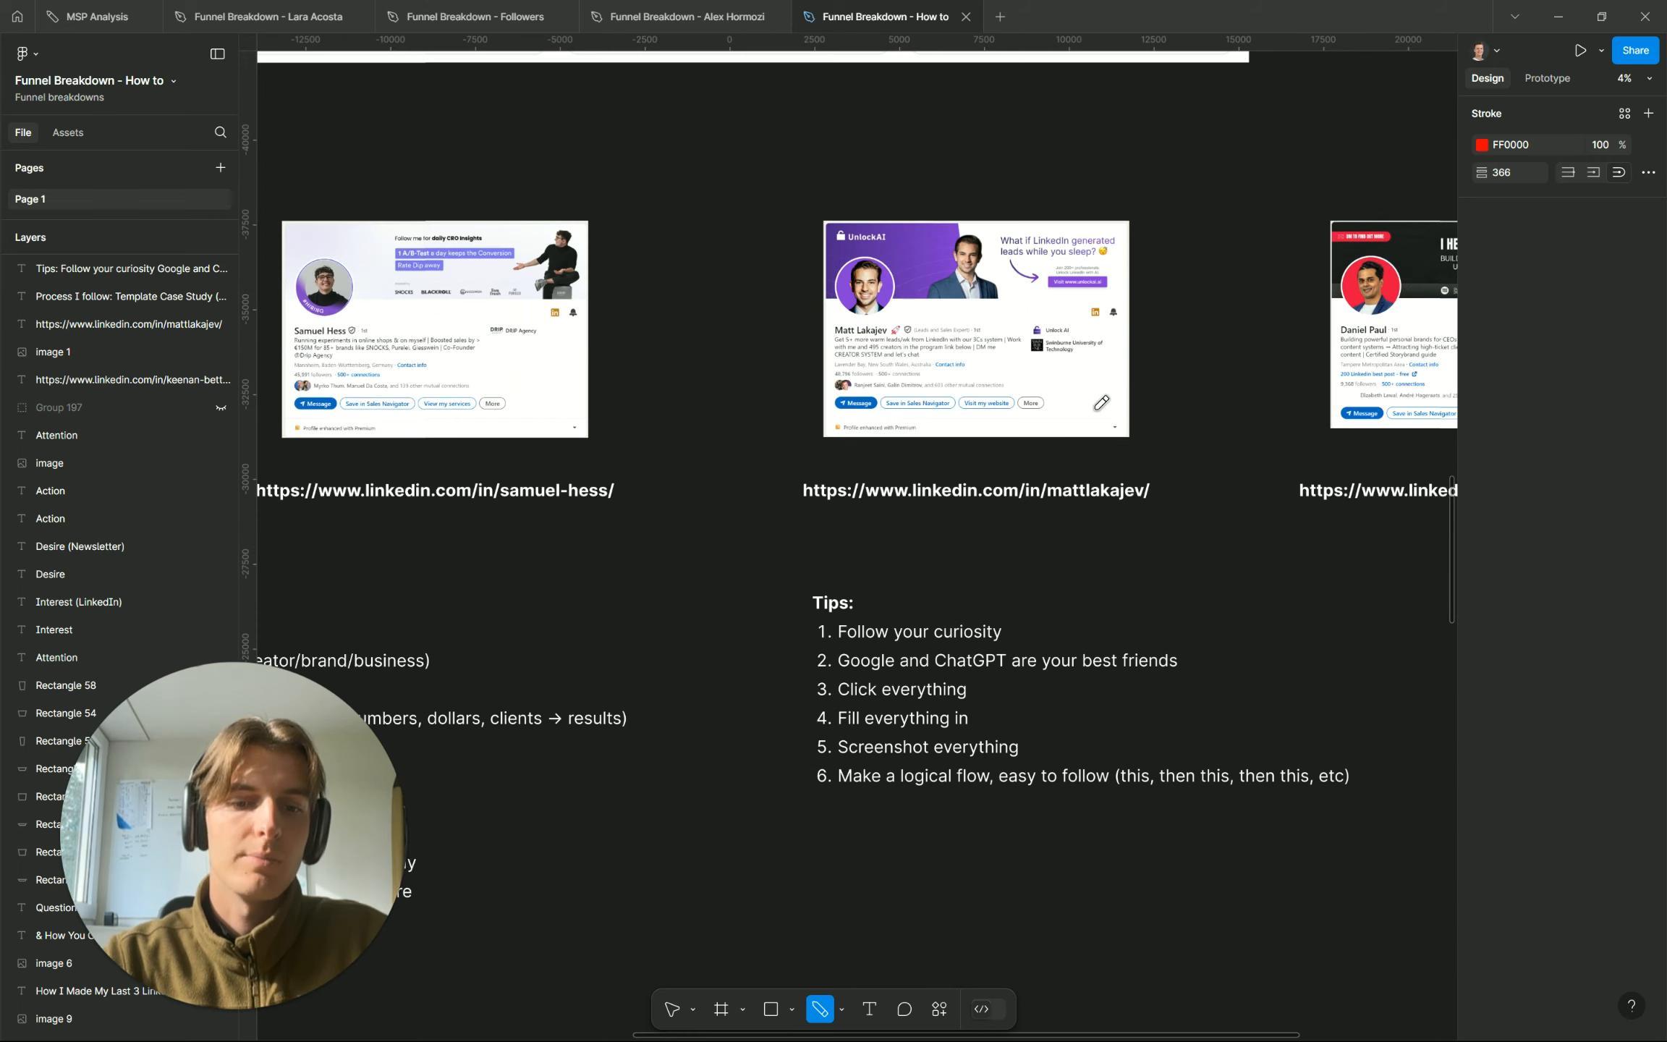
pyautogui.hscroll(1, 1101, 403)
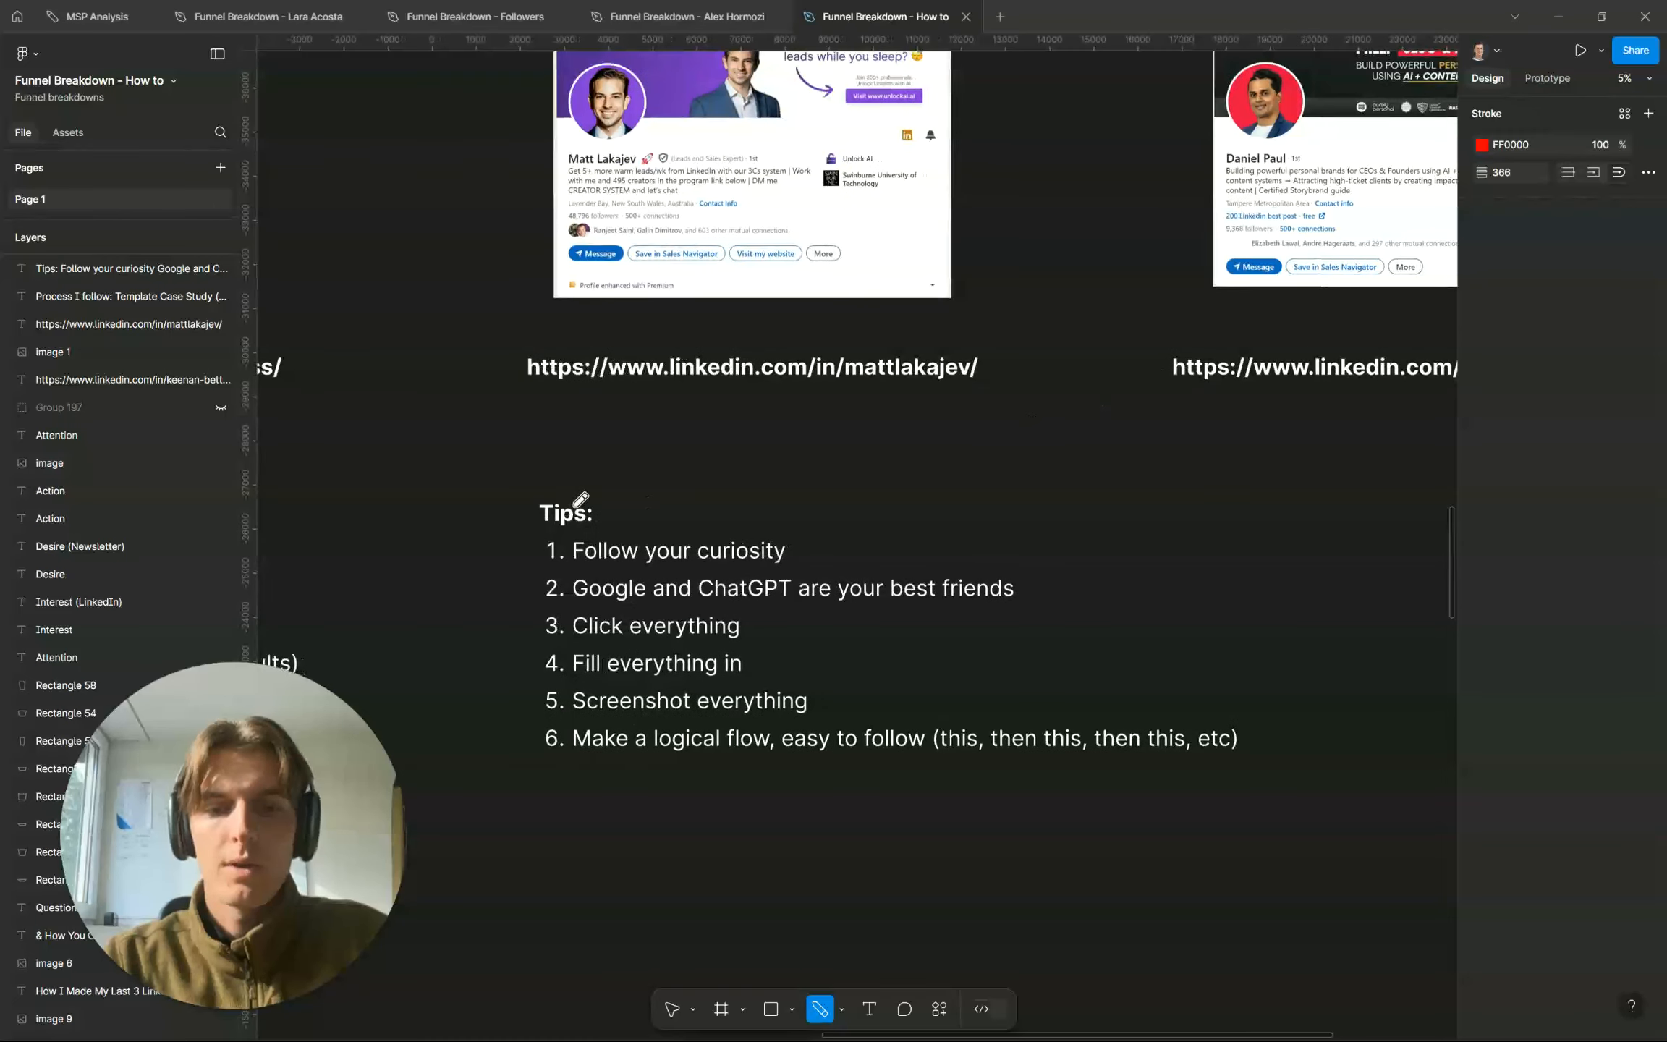
pyautogui.moveTo(457, 588); pyautogui.dragTo(541, 588)
pyautogui.hotkey('ctrl', 'z')
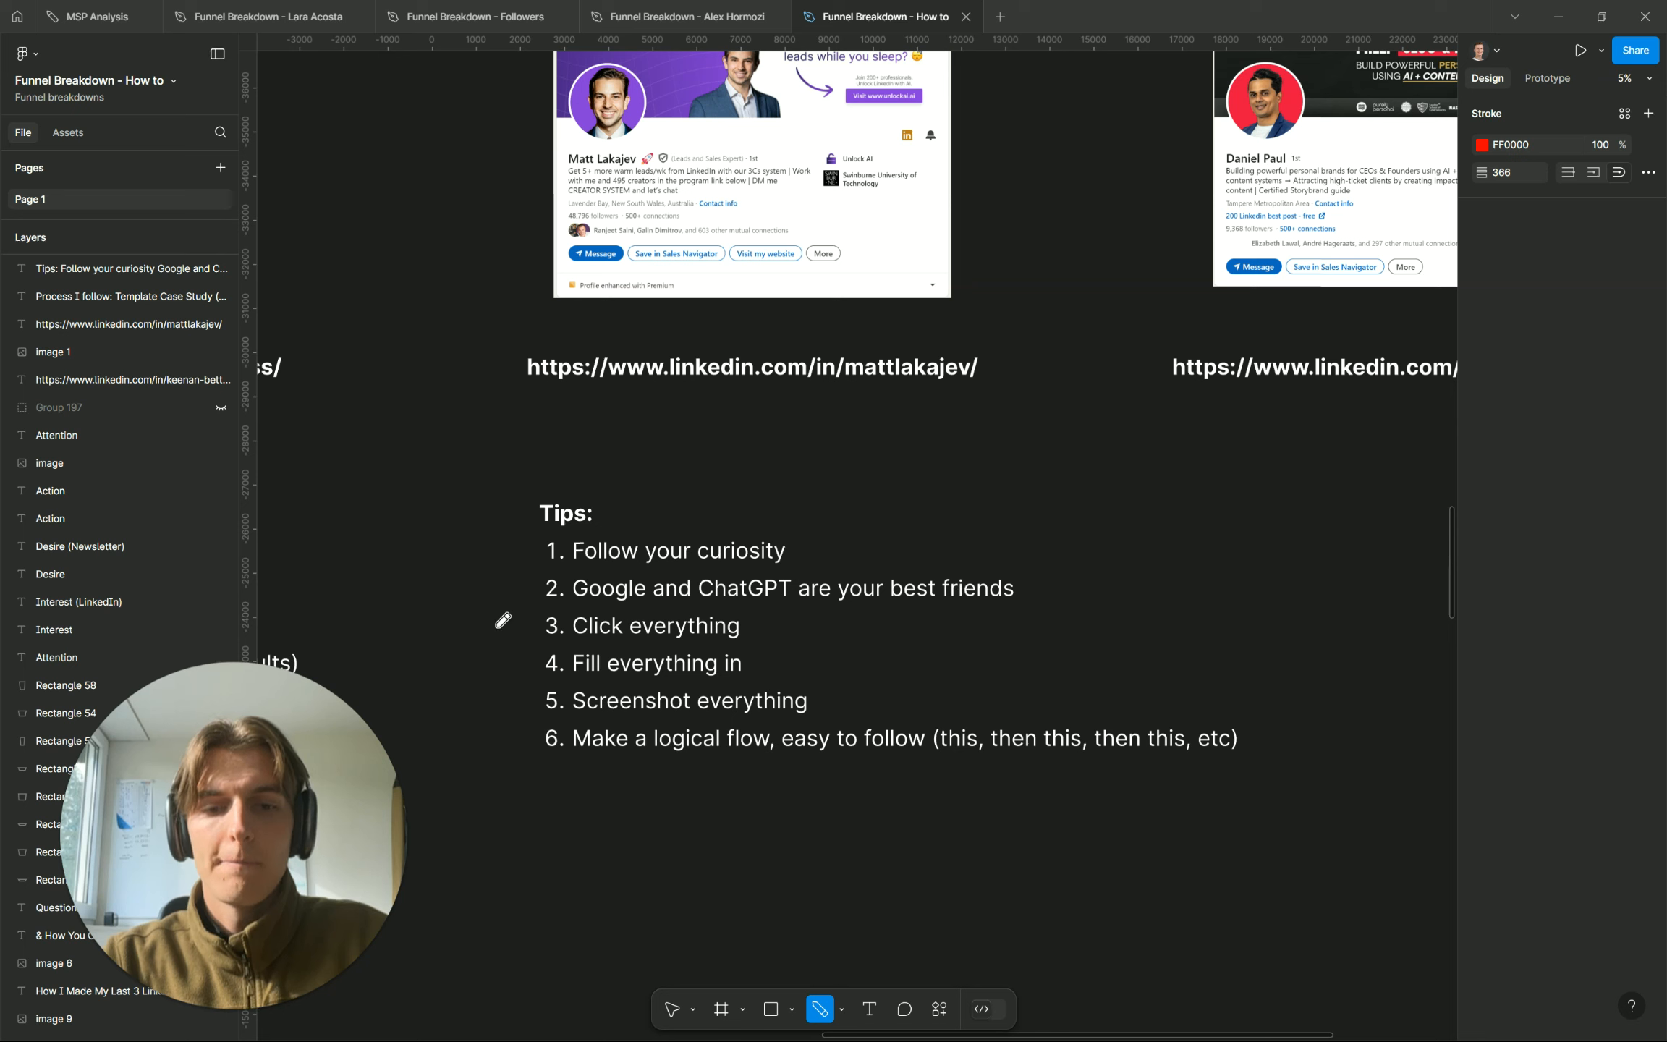
pyautogui.moveTo(528, 622); pyautogui.dragTo(557, 621)
pyautogui.hotkey('ctrl', 'z')
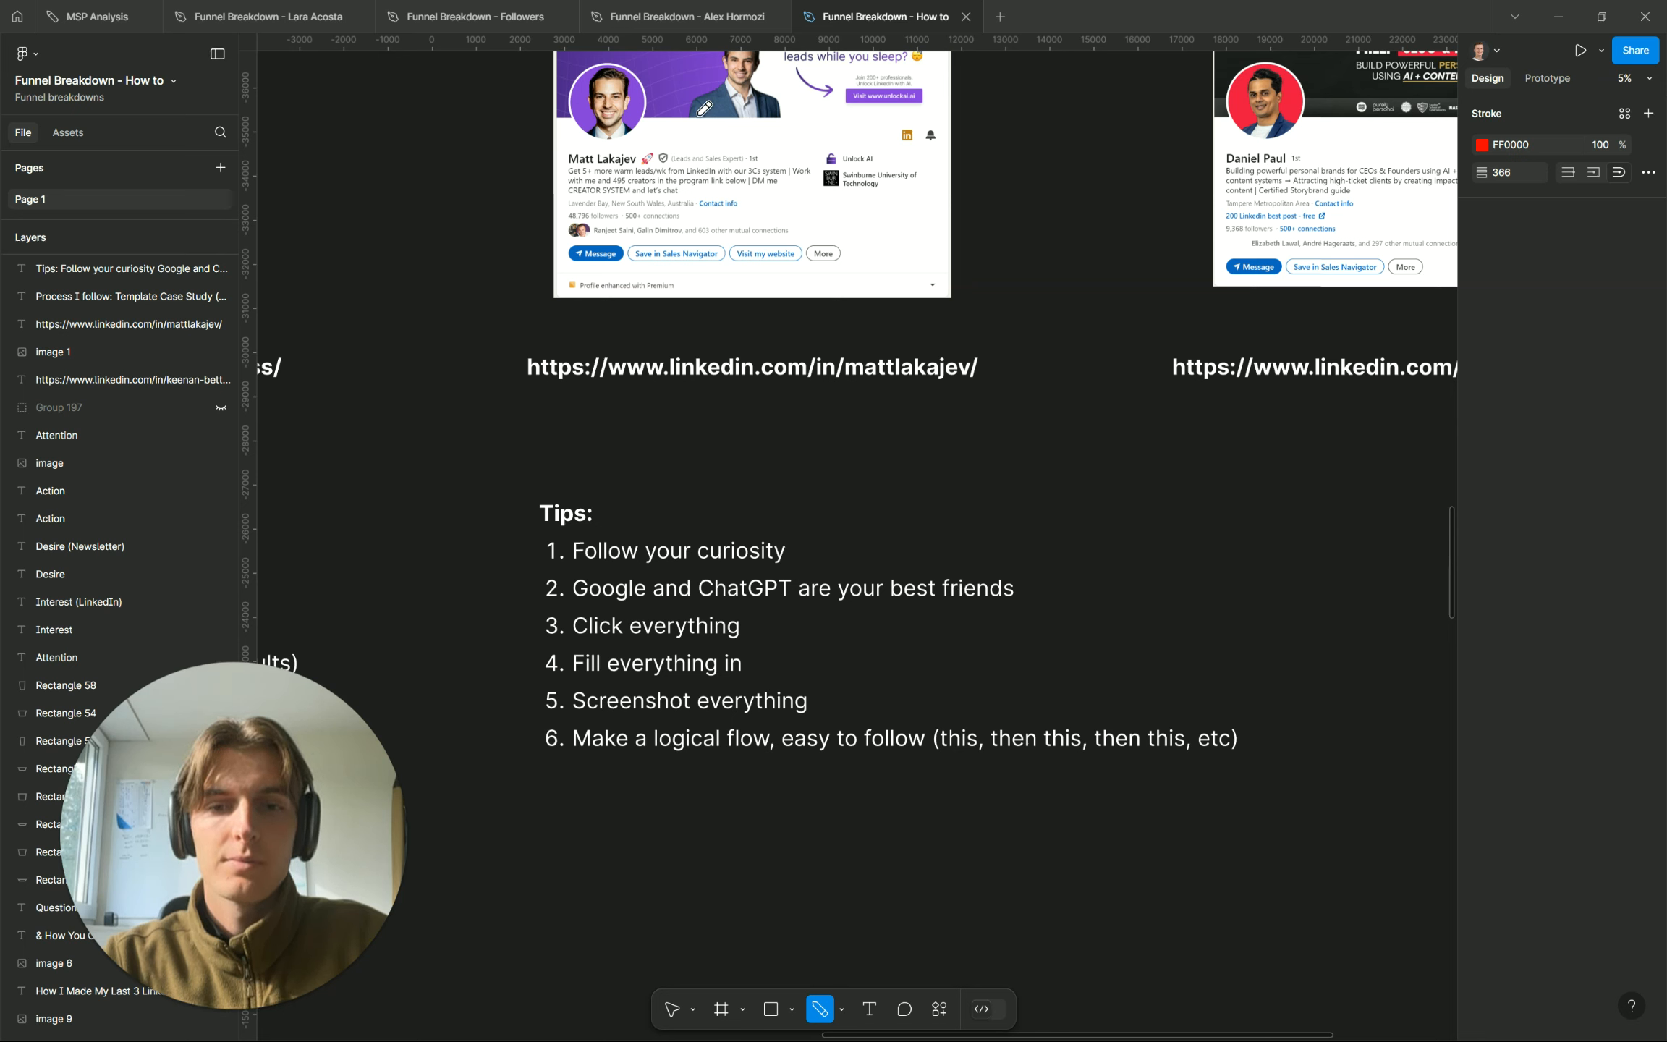
pyautogui.moveTo(576, 213); pyautogui.dragTo(572, 310)
pyautogui.hotkey('ctrl', 'z')
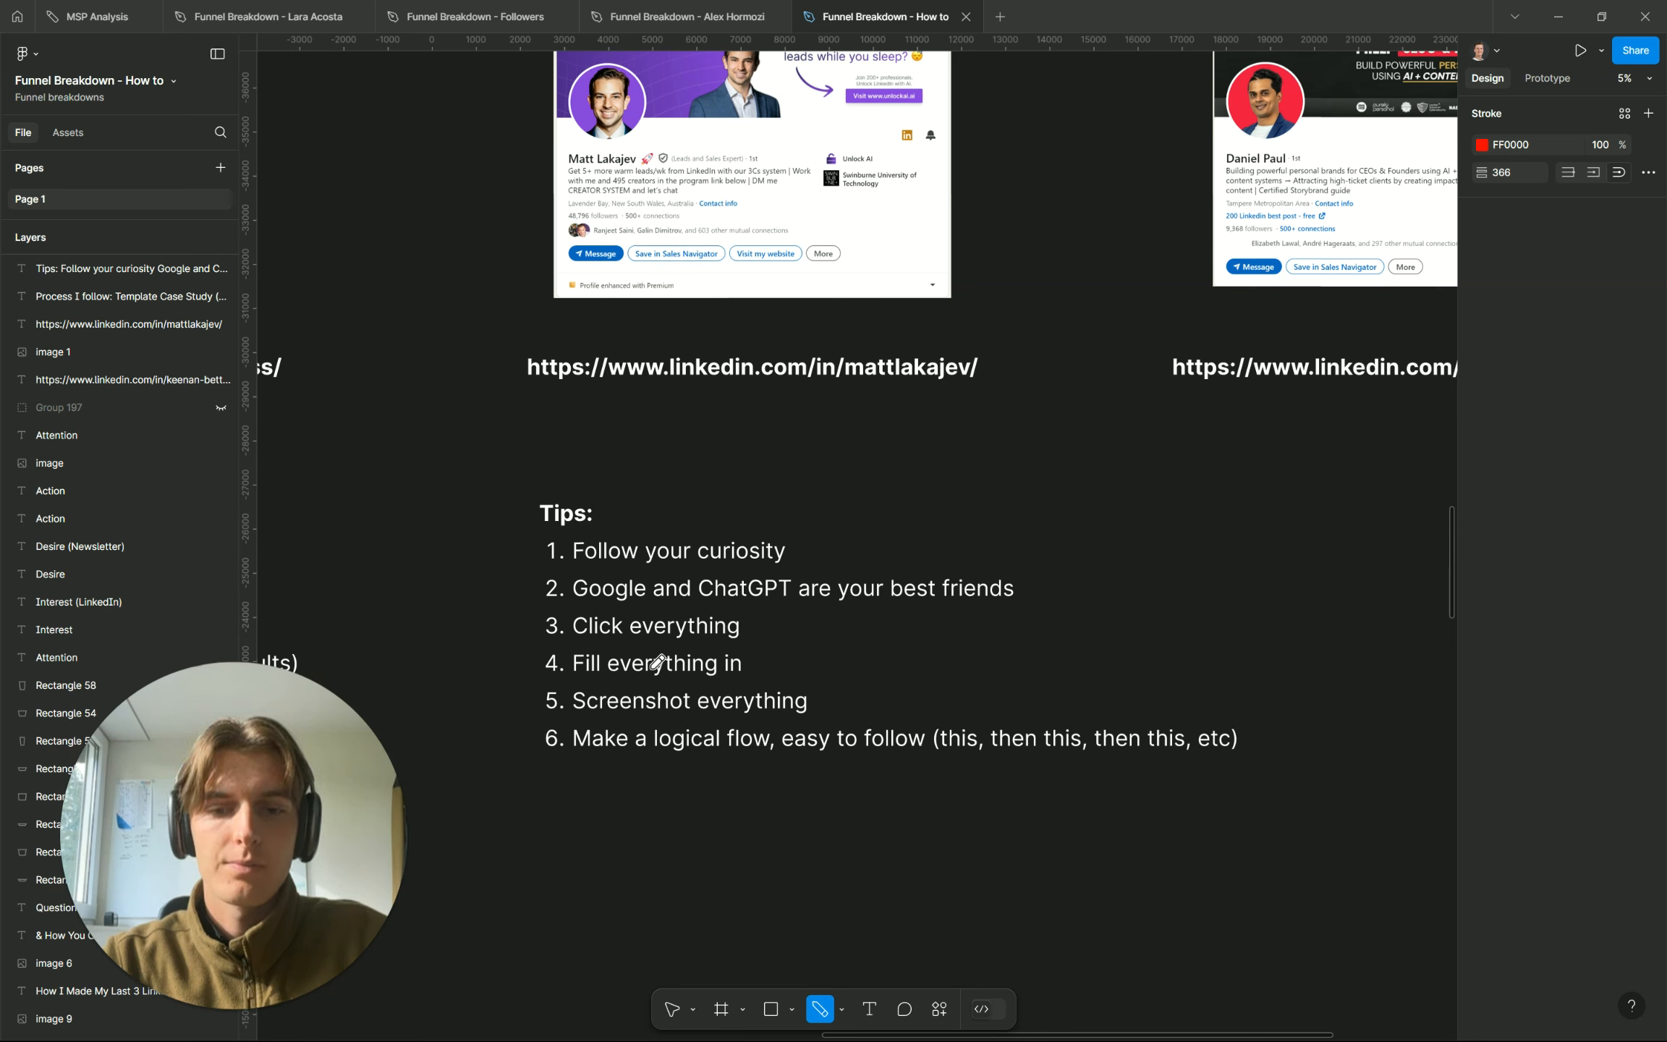
# Draw red curves linking "Click everything" to "Follow your curiosity" and to "Screenshot everything", undoing each curve
pyautogui.moveTo(541, 625)
pyautogui.mouseDown()
pyautogui.moveTo(505, 568)
pyautogui.moveTo(561, 547)
pyautogui.mouseUp()
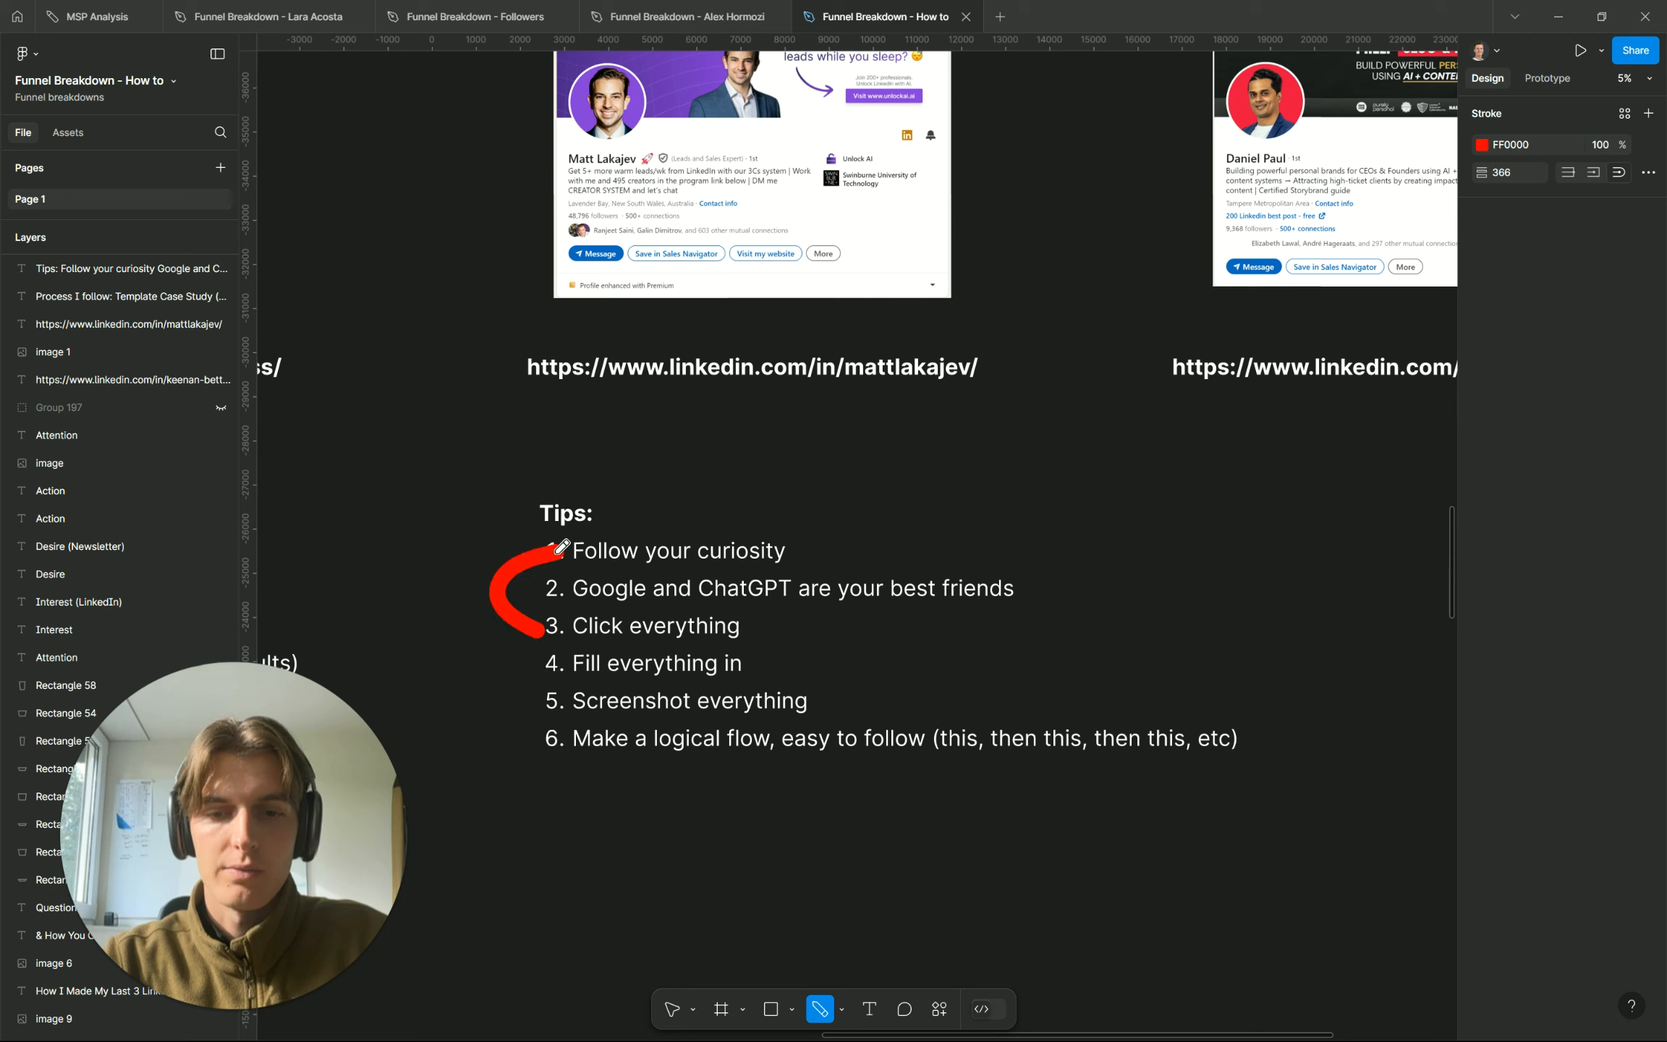
pyautogui.hotkey('ctrl', 'z')
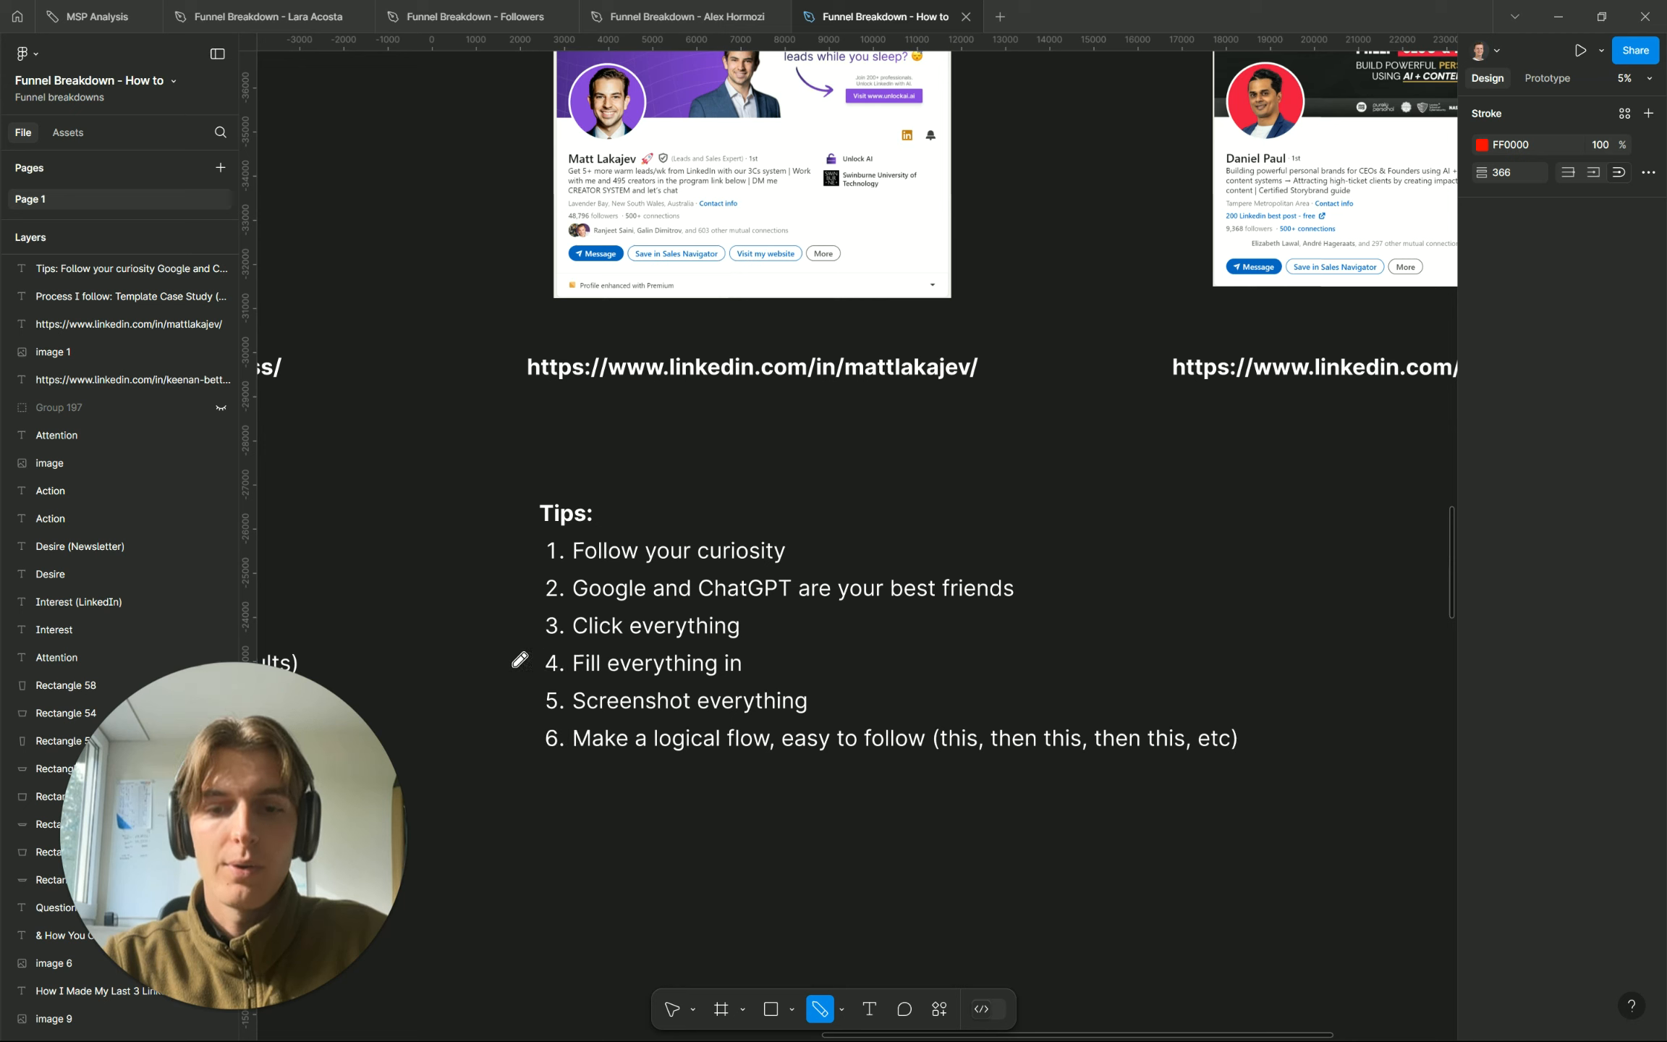
pyautogui.moveTo(541, 627); pyautogui.dragTo(548, 719)
pyautogui.hotkey('ctrl', 'z')
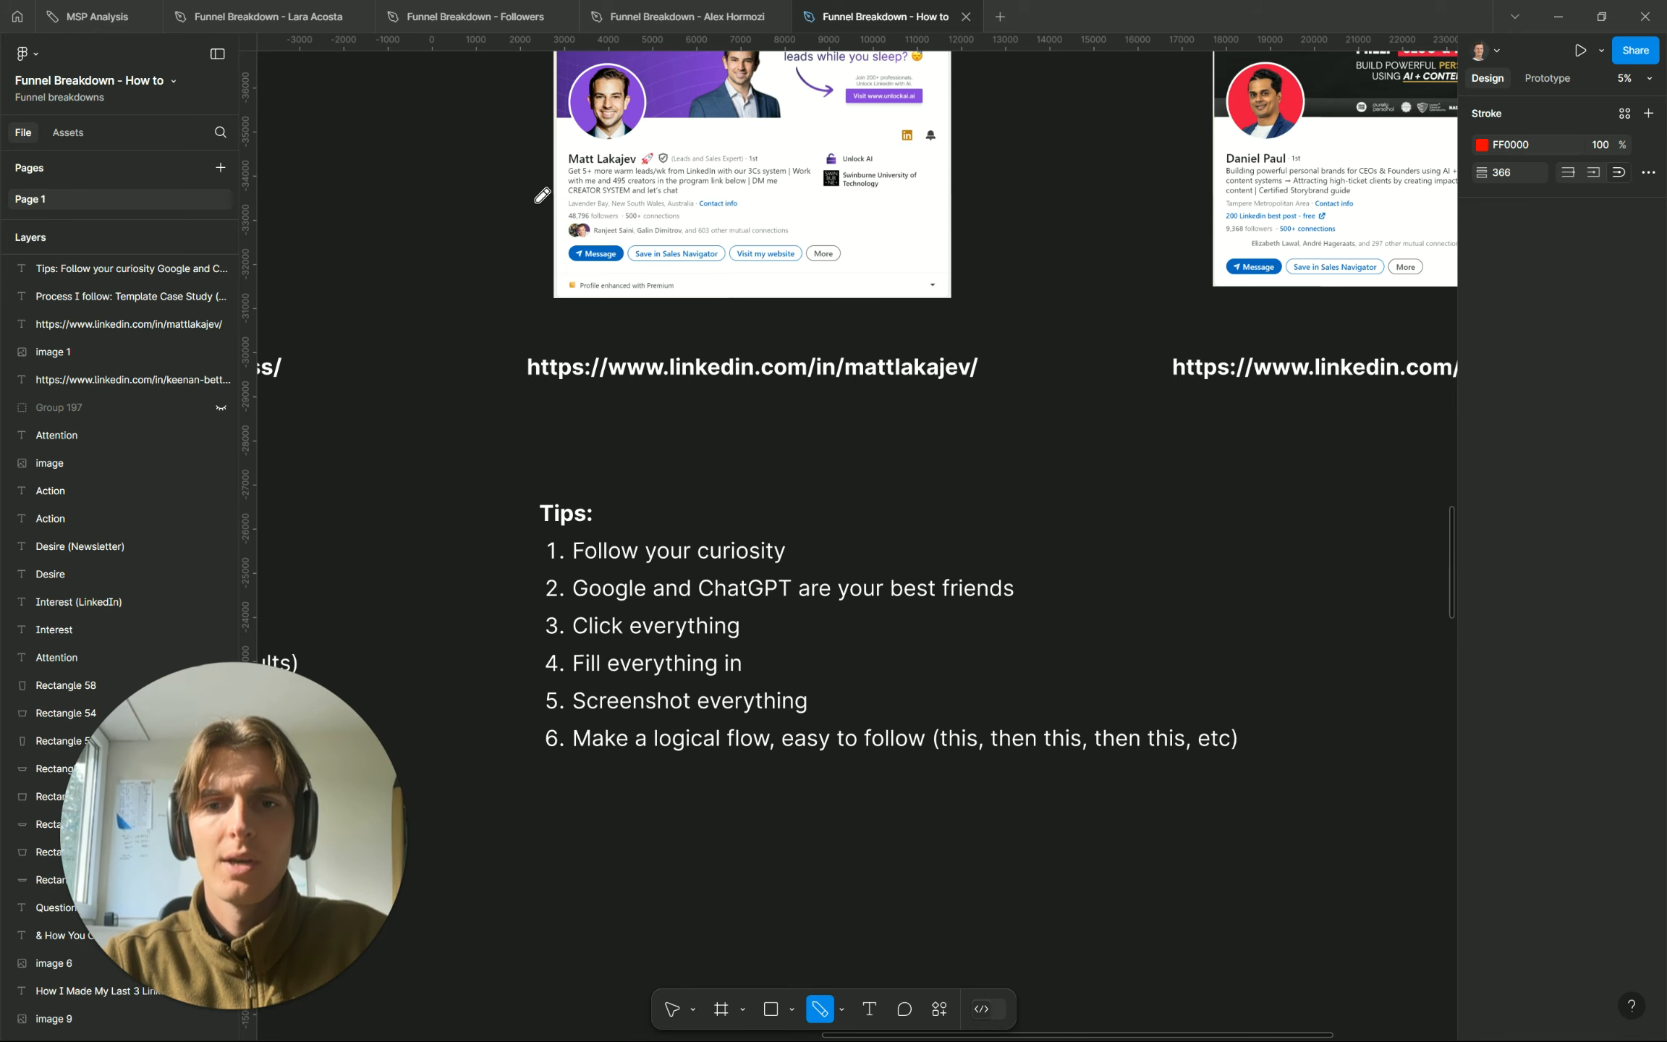
# Switch to the Lara Acosta funnel board and examine the ChatGPT prompts opt-in page under "Interest (Email)"
pyautogui.click(289, 29)
pyautogui.scroll(-3, 722, 512)
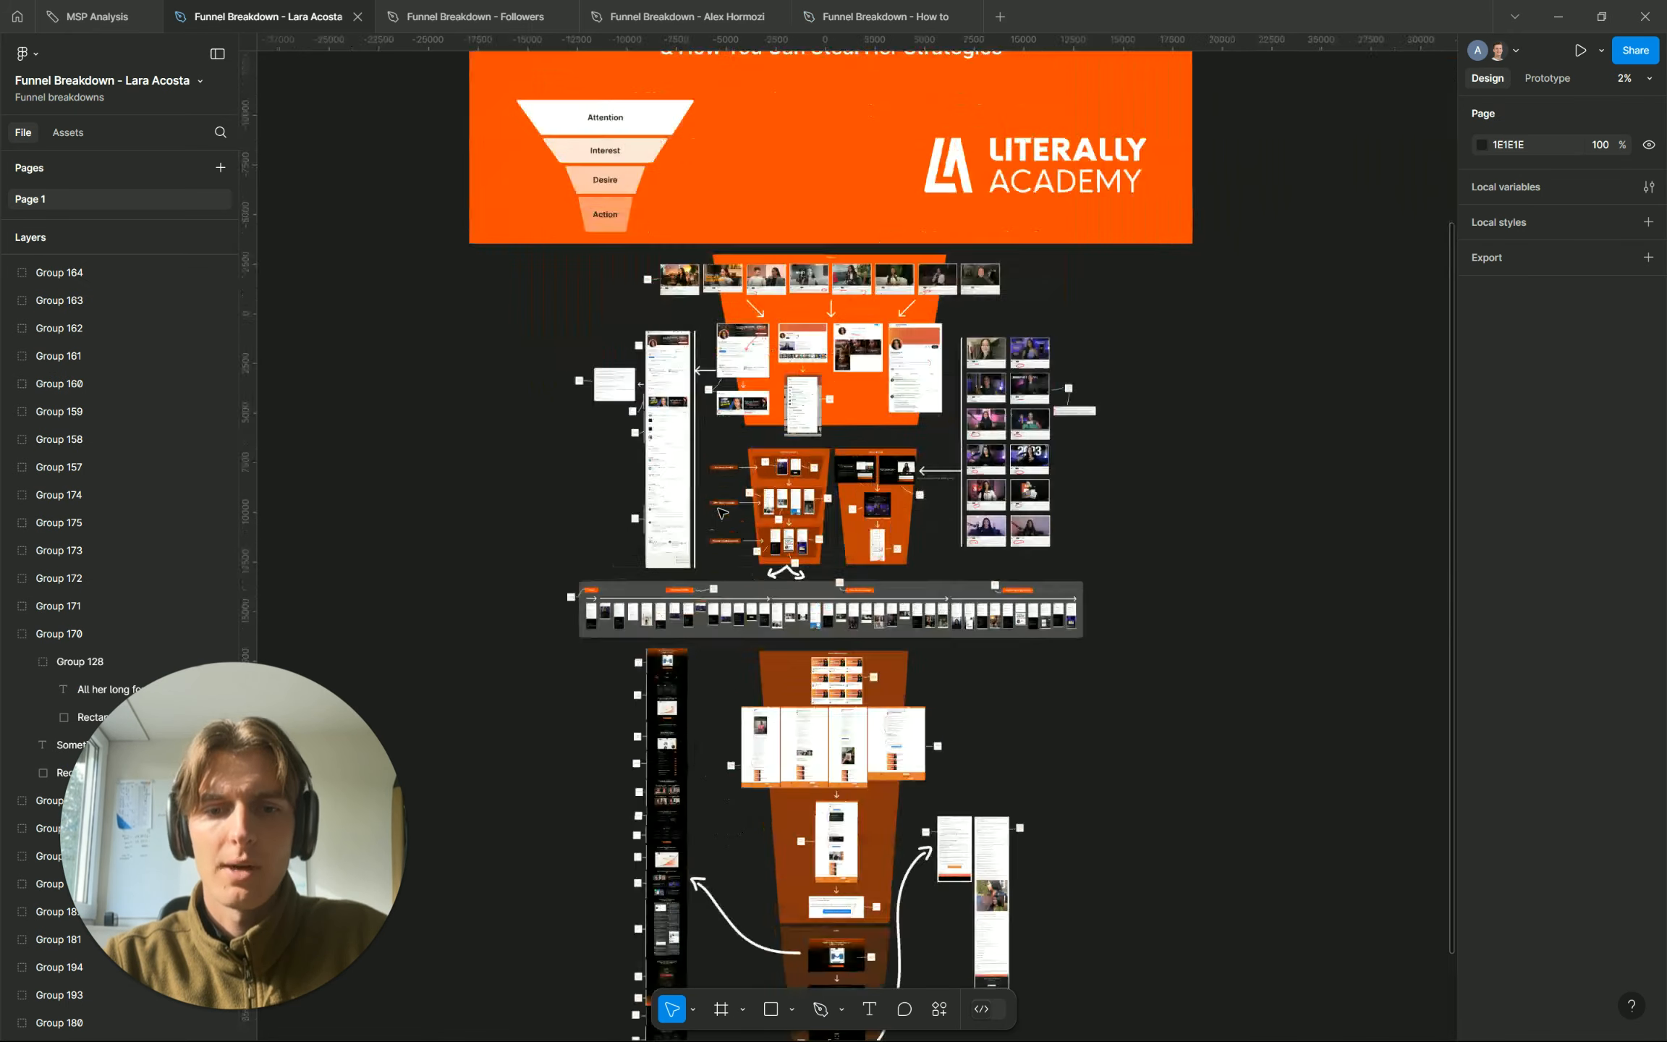
pyautogui.scroll(10, 722, 512)
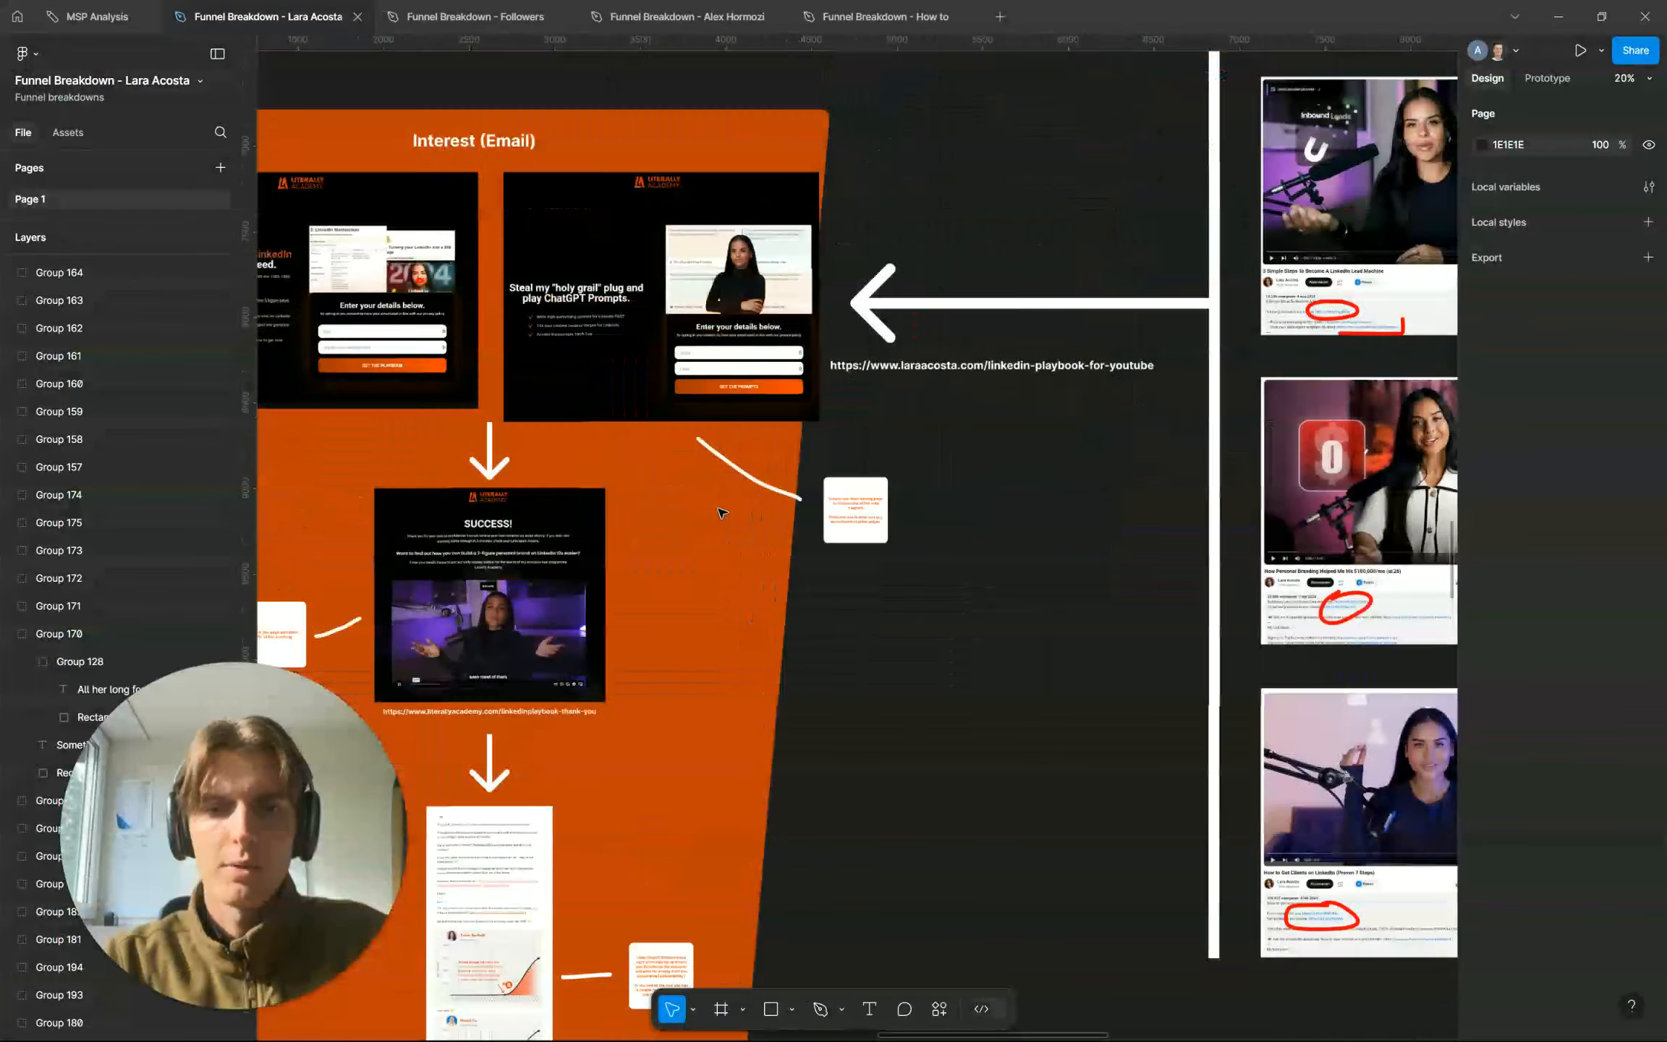
pyautogui.scroll(3, 721, 513)
pyautogui.hscroll(-5, 722, 512)
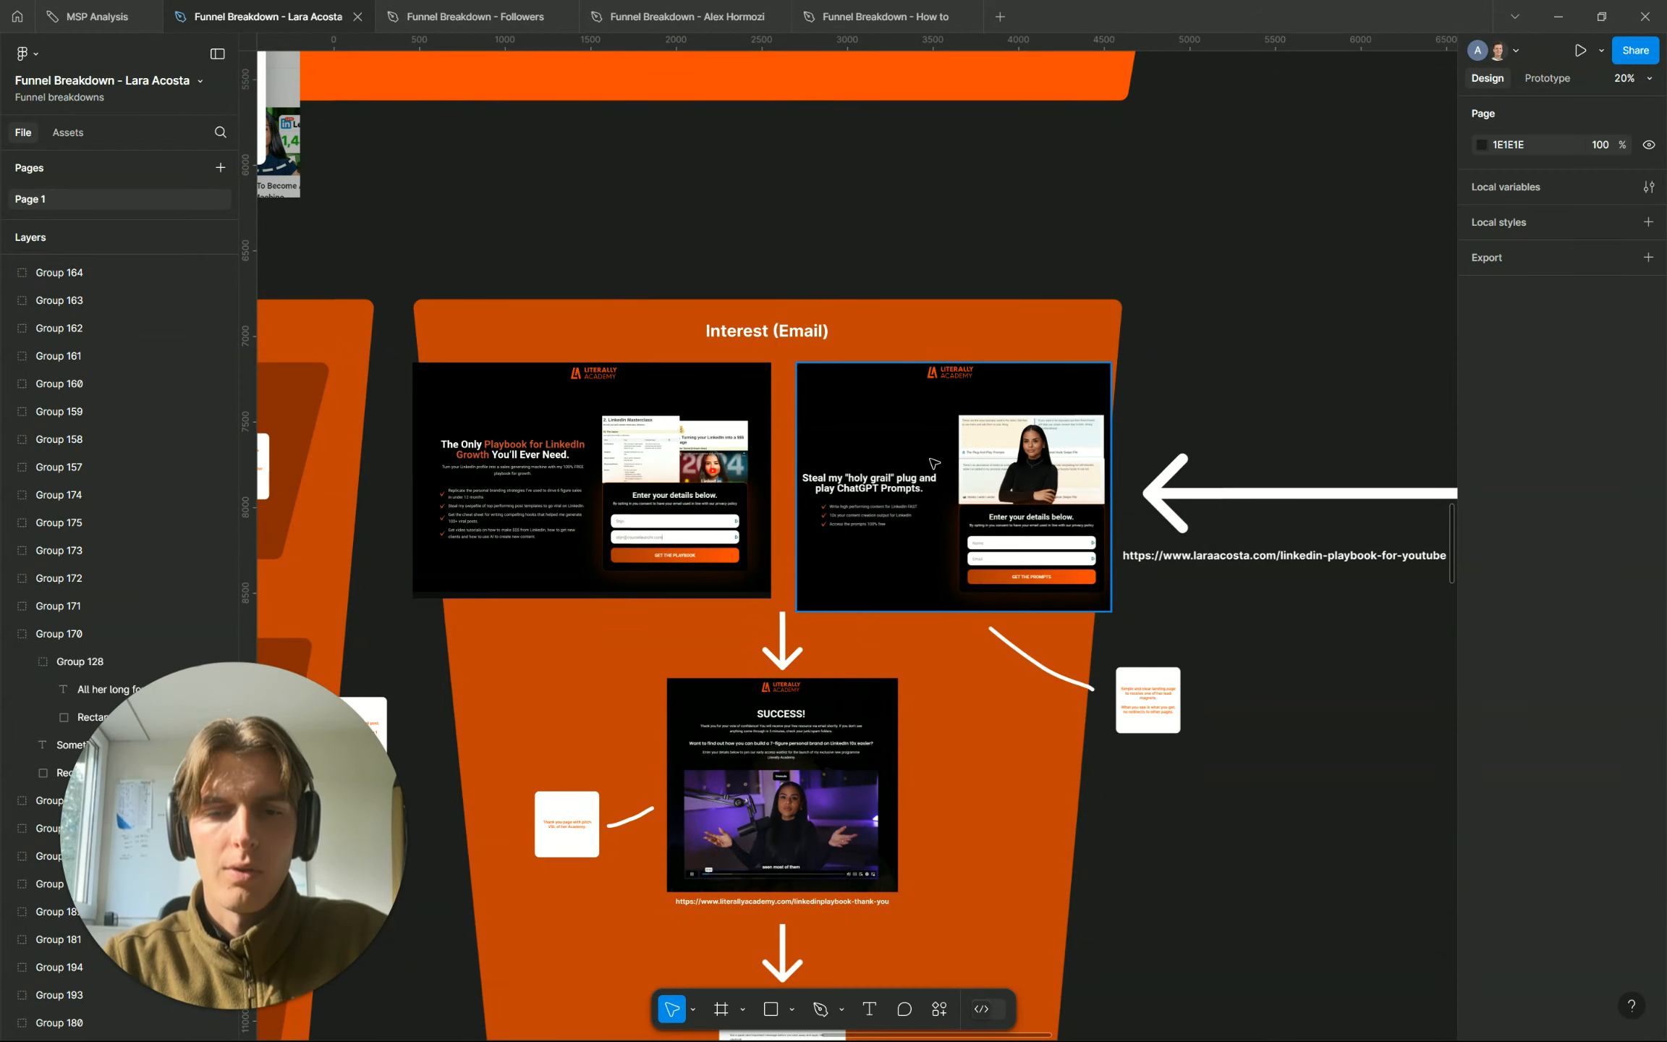
pyautogui.scroll(5, 934, 463)
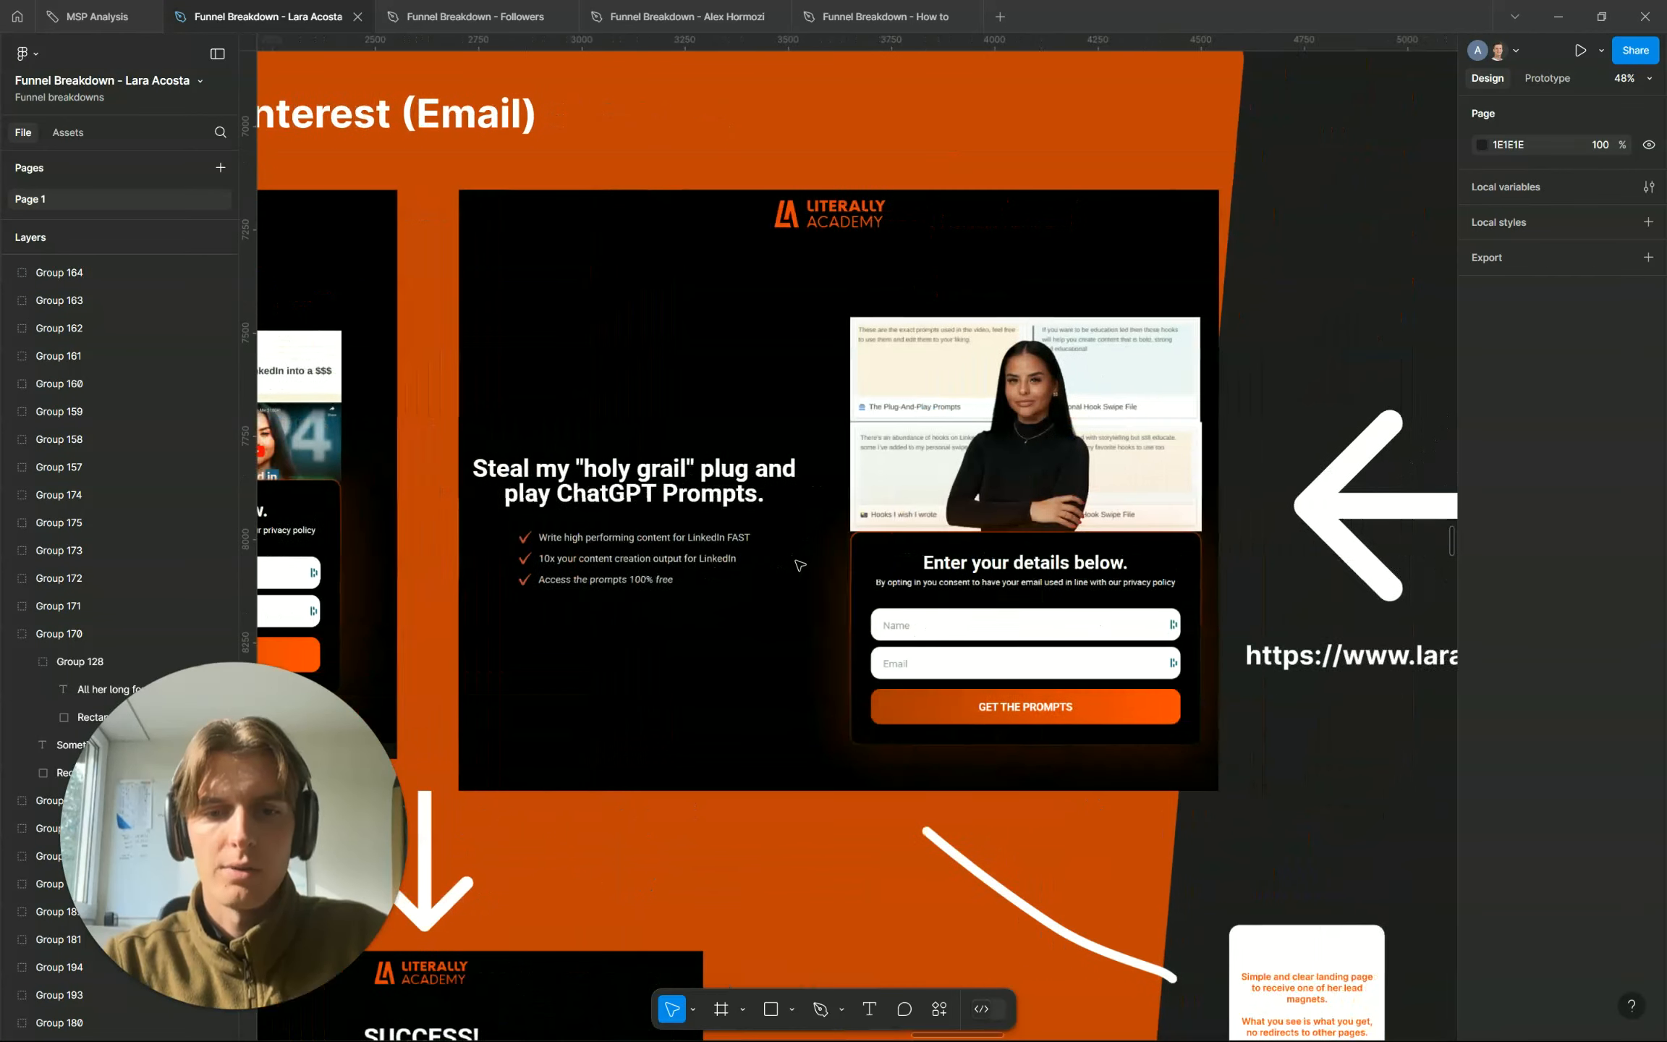
pyautogui.hscroll(1, 798, 565)
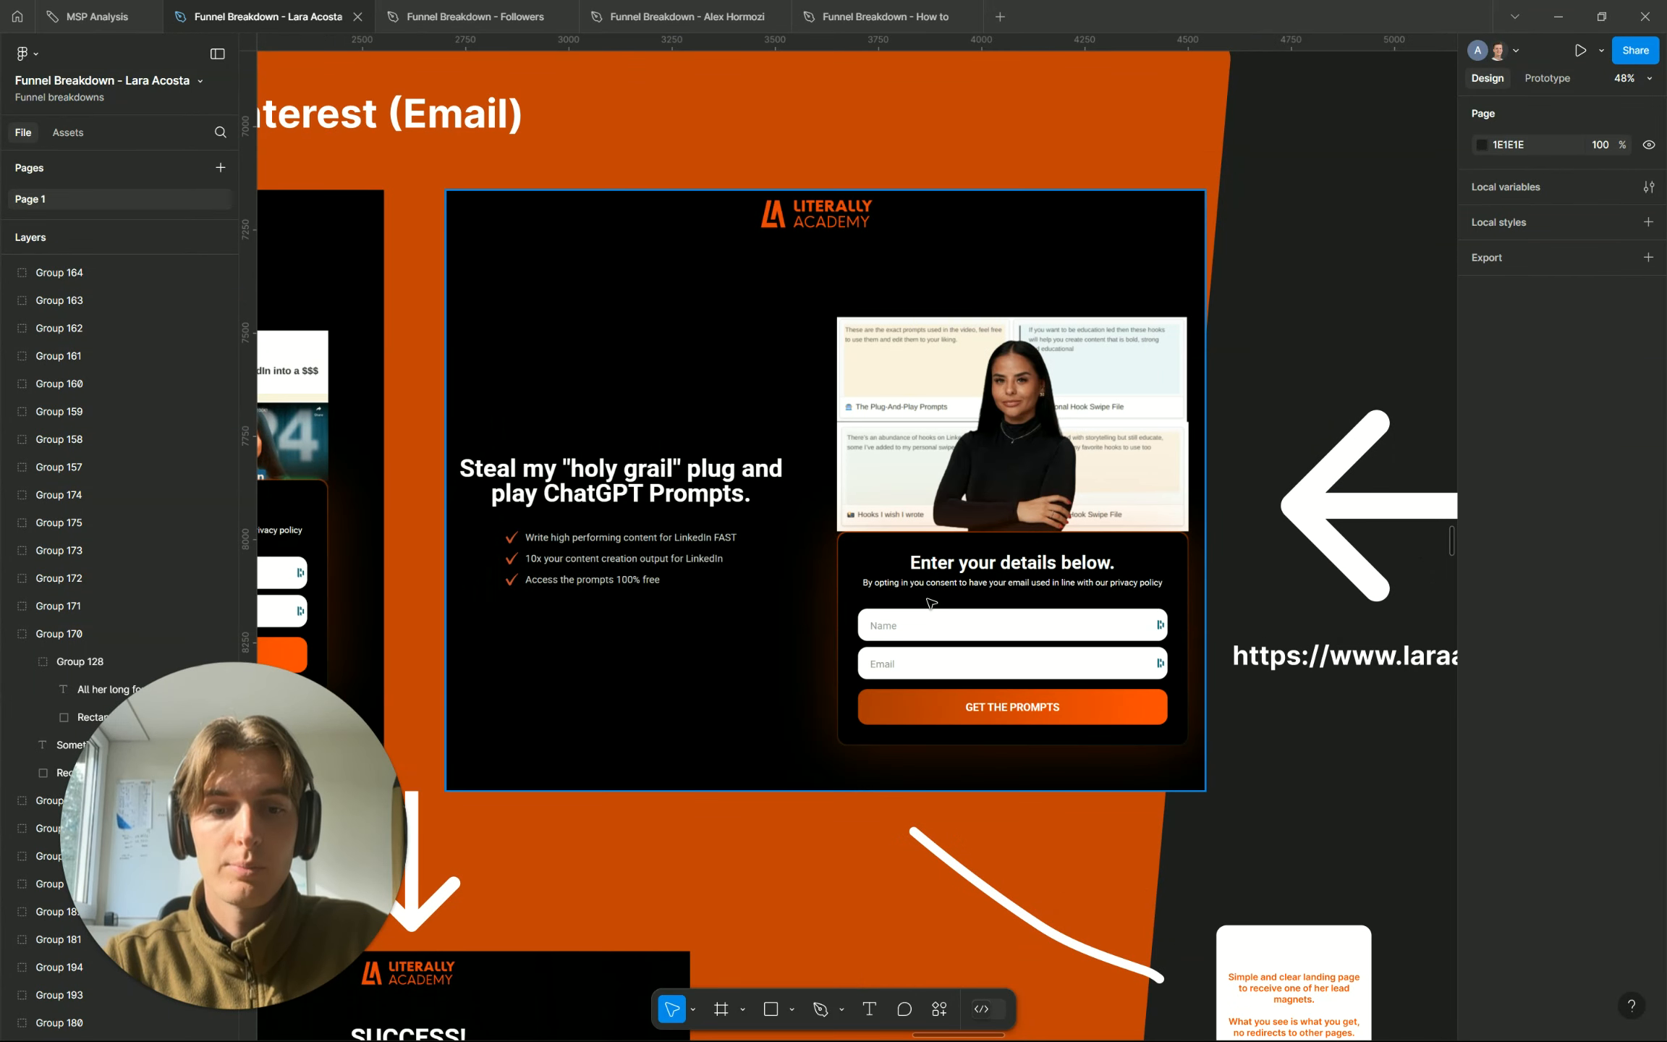
# Examine the filled-in "Get the playbook" opt-in form and the "Success!" thank-you page that follows it
pyautogui.scroll(-5, 1020, 657)
pyautogui.hscroll(-4, 1020, 657)
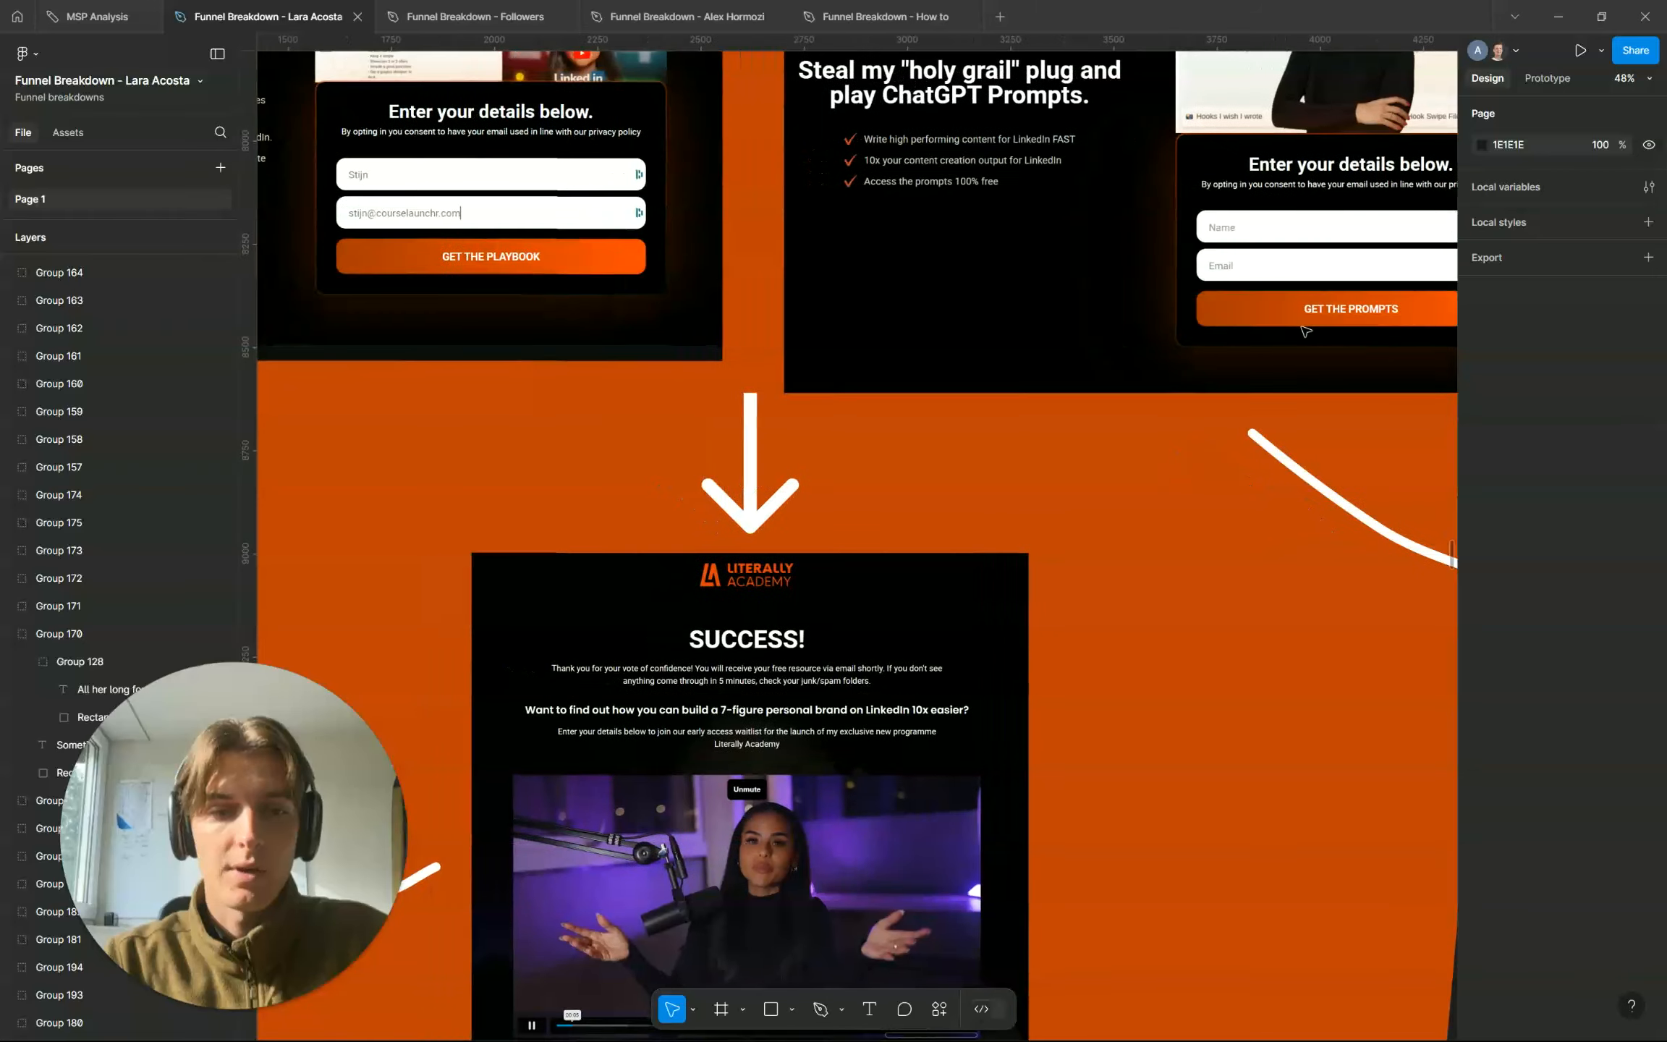
pyautogui.hscroll(-5, 872, 615)
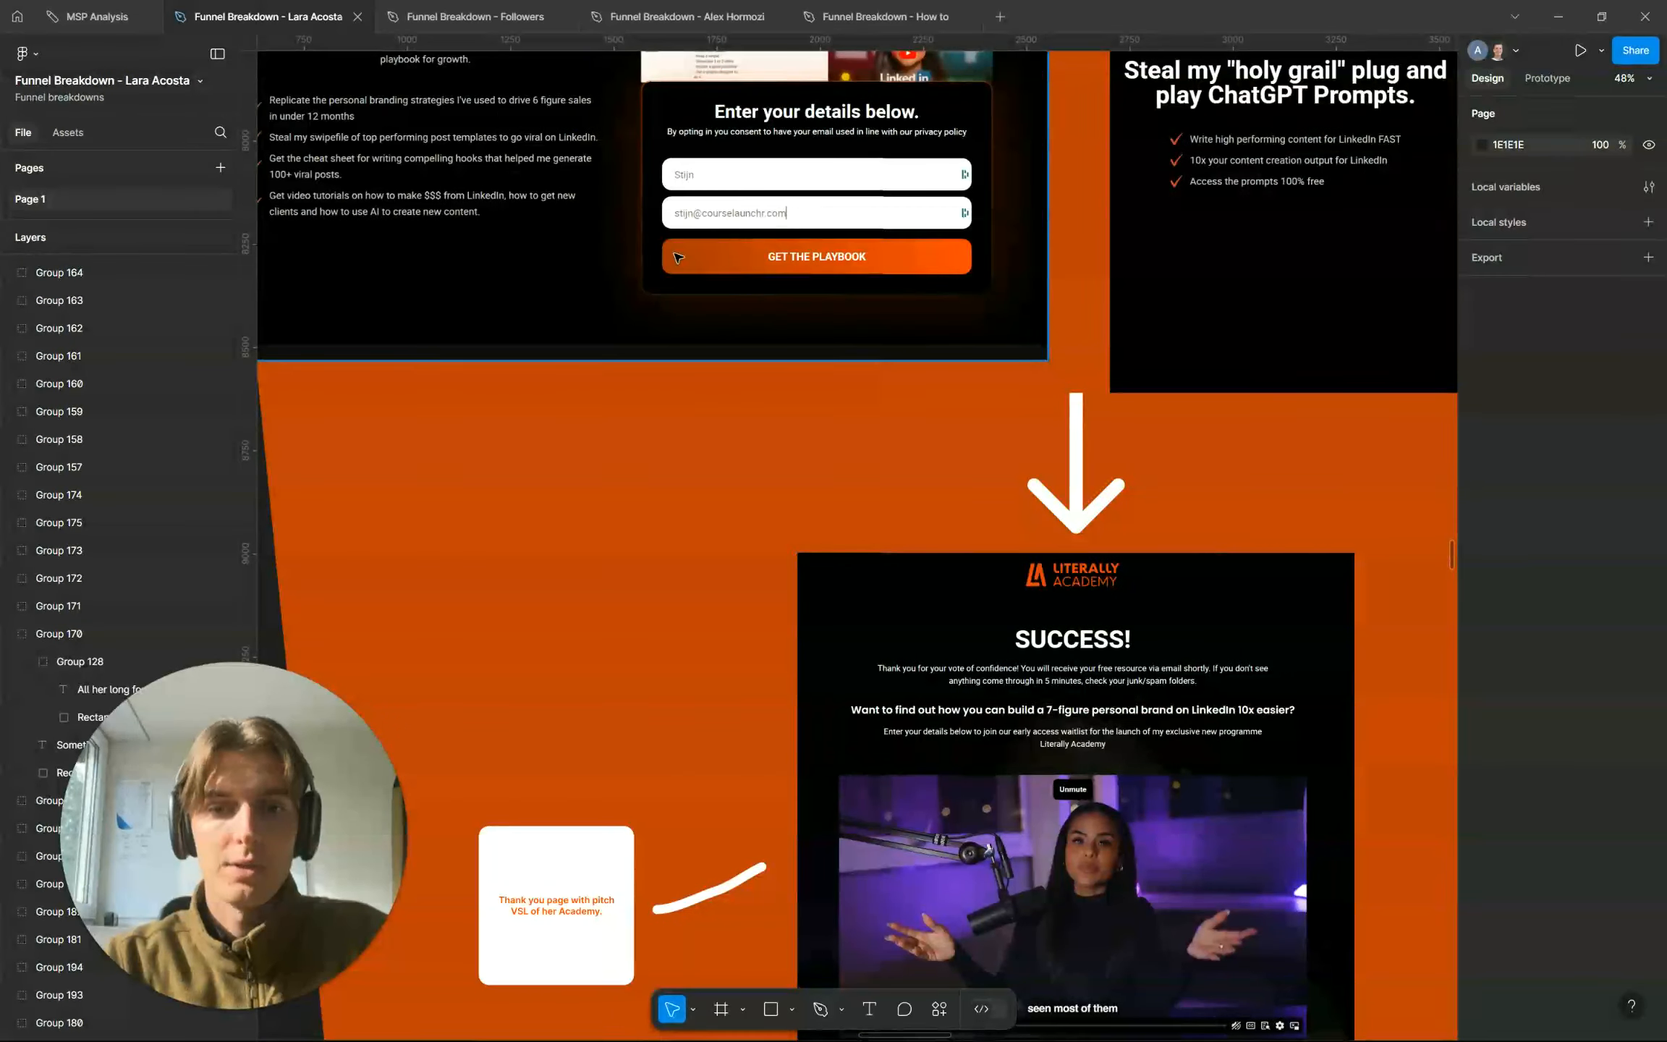
pyautogui.scroll(3, 678, 258)
pyautogui.scroll(2, 678, 258)
pyautogui.scroll(-7, 816, 394)
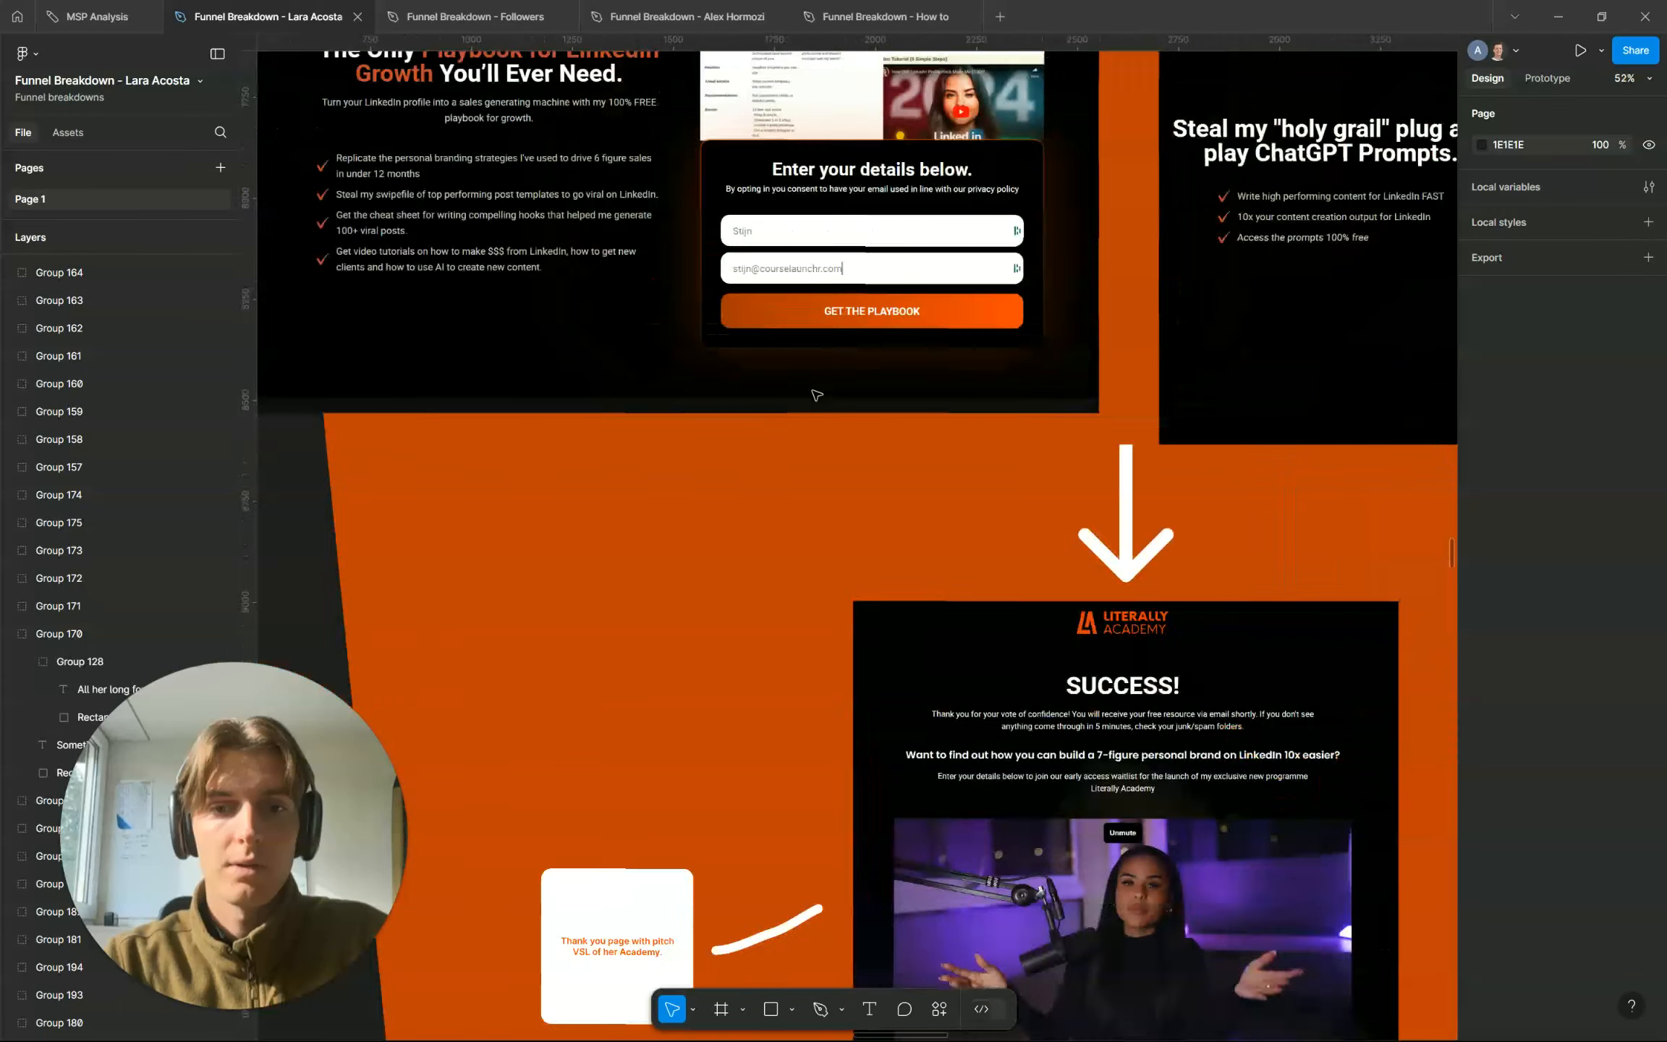
# Examine the "Success!" thank-you page with its pitch video and the lead magnet delivery email that follows it
pyautogui.scroll(-1, 816, 394)
pyautogui.scroll(-5, 816, 394)
pyautogui.hscroll(1, 868, 434)
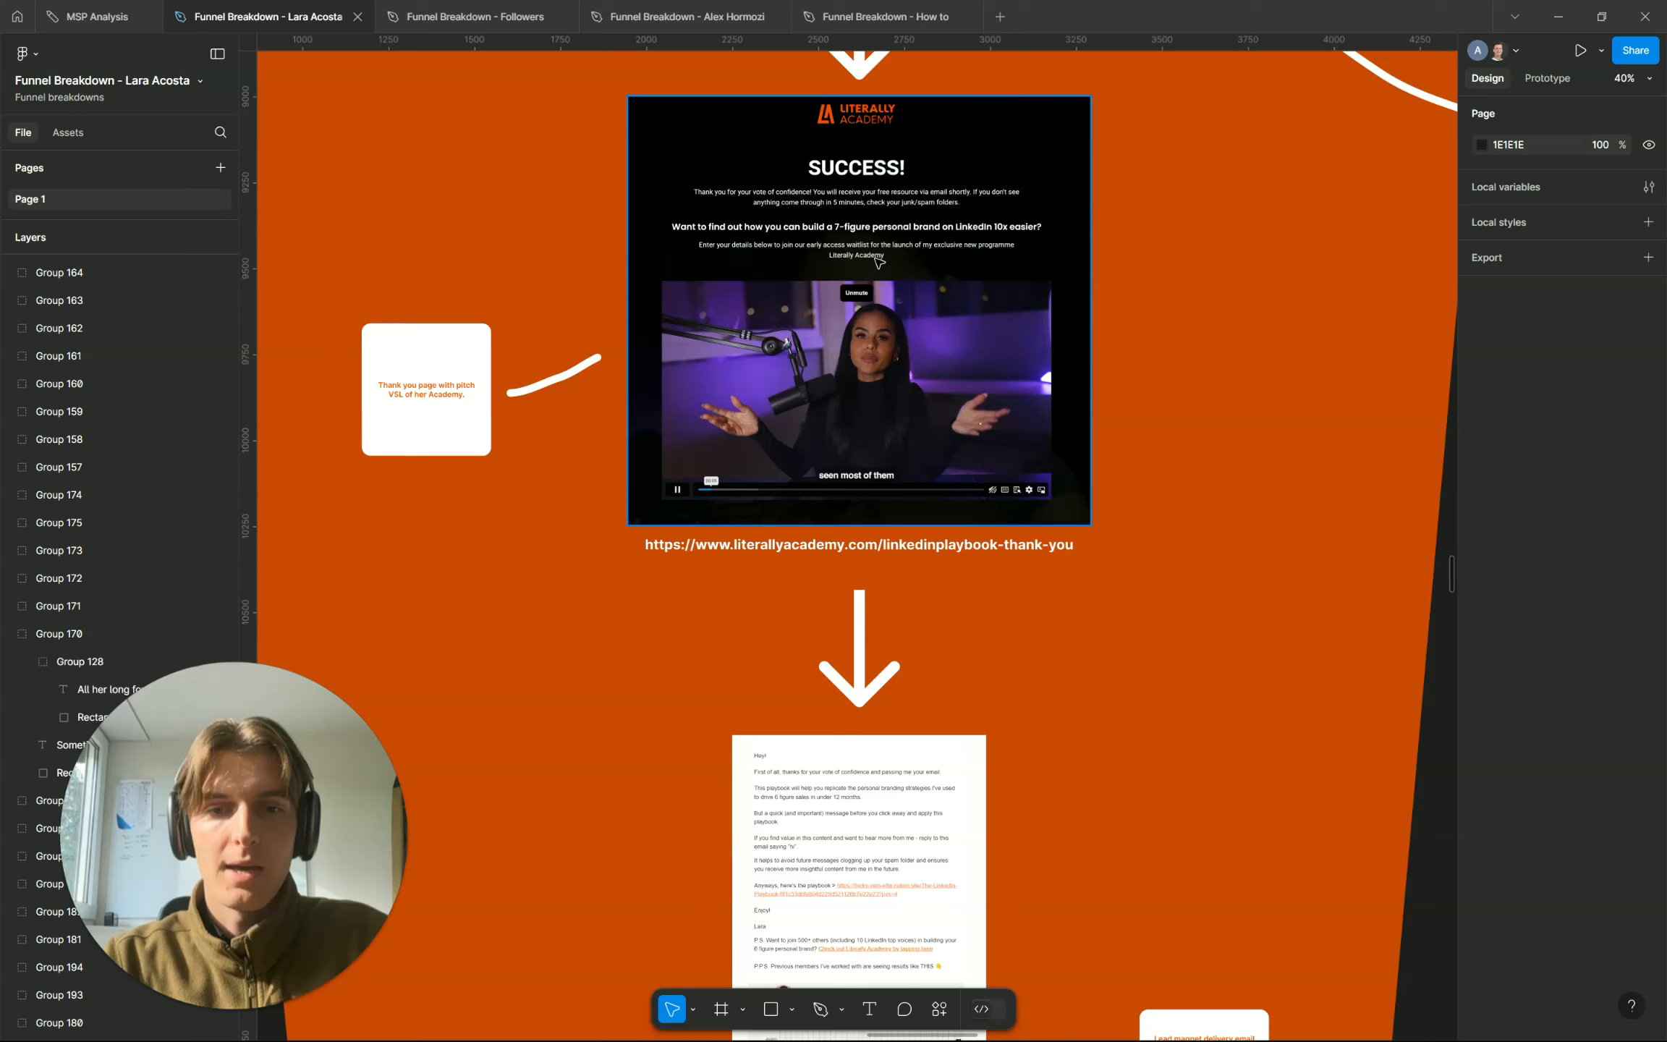
pyautogui.scroll(2, 926, 452)
pyautogui.scroll(-3, 795, 395)
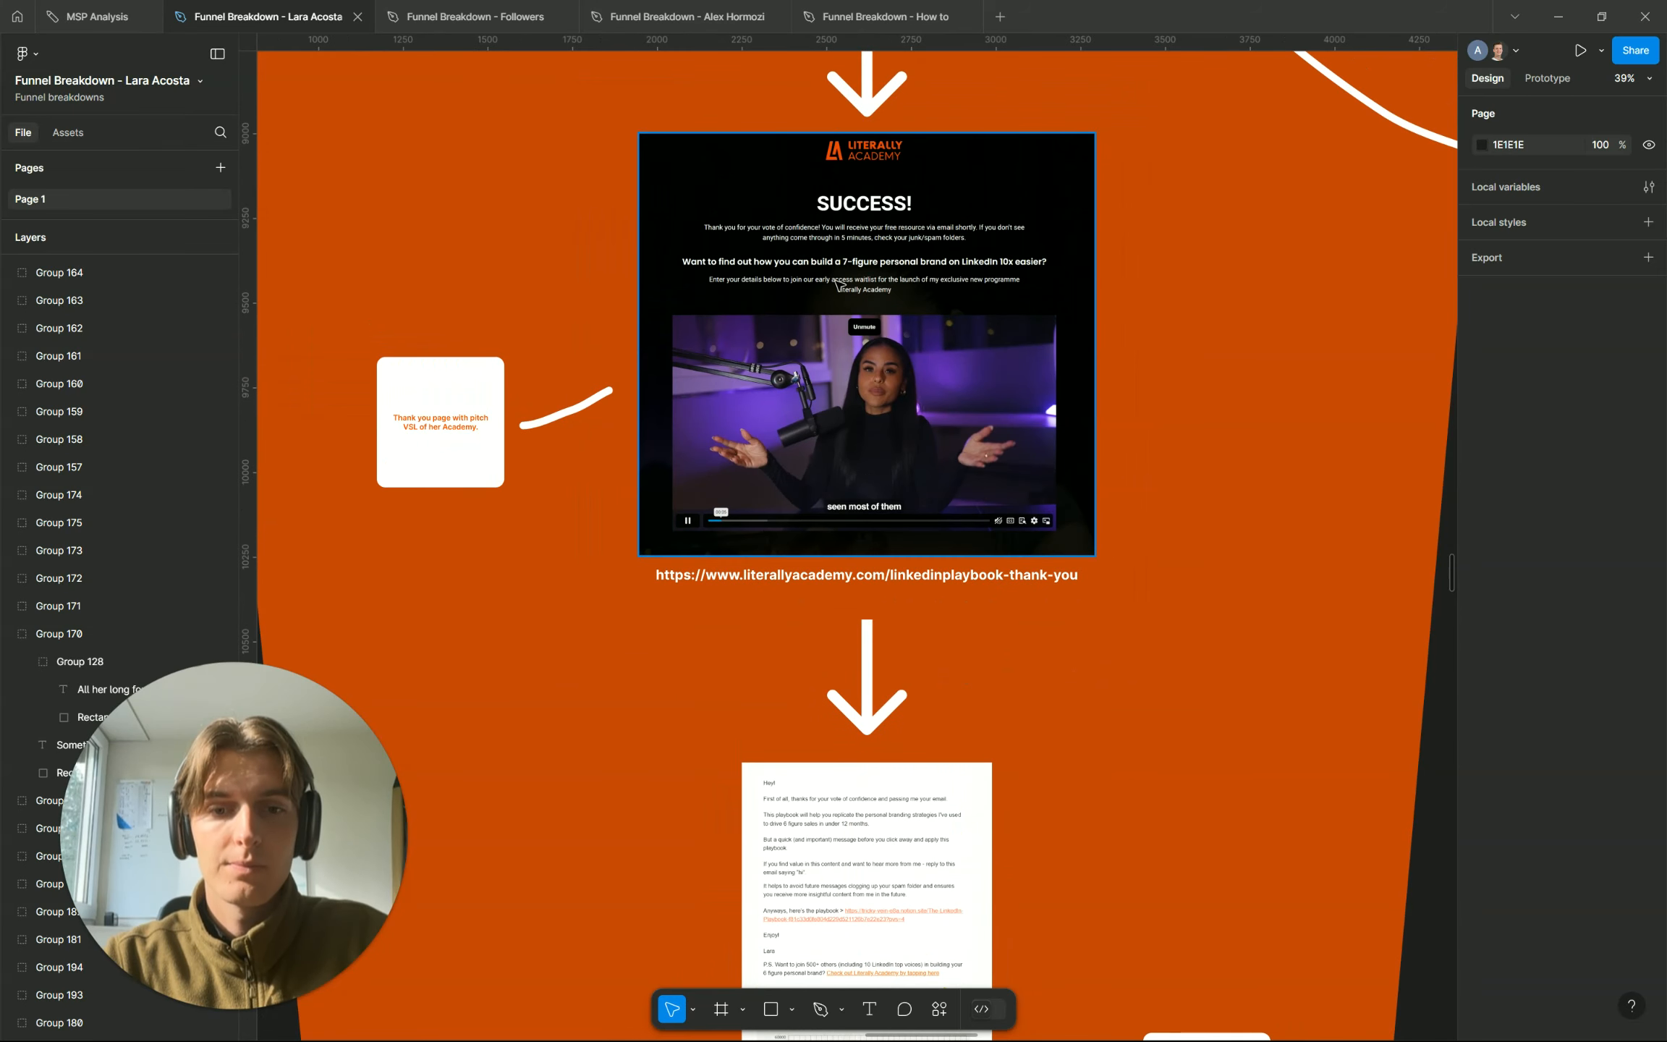
pyautogui.scroll(-5, 839, 434)
pyautogui.scroll(1, 839, 284)
pyautogui.scroll(-5, 839, 285)
pyautogui.scroll(2, 891, 420)
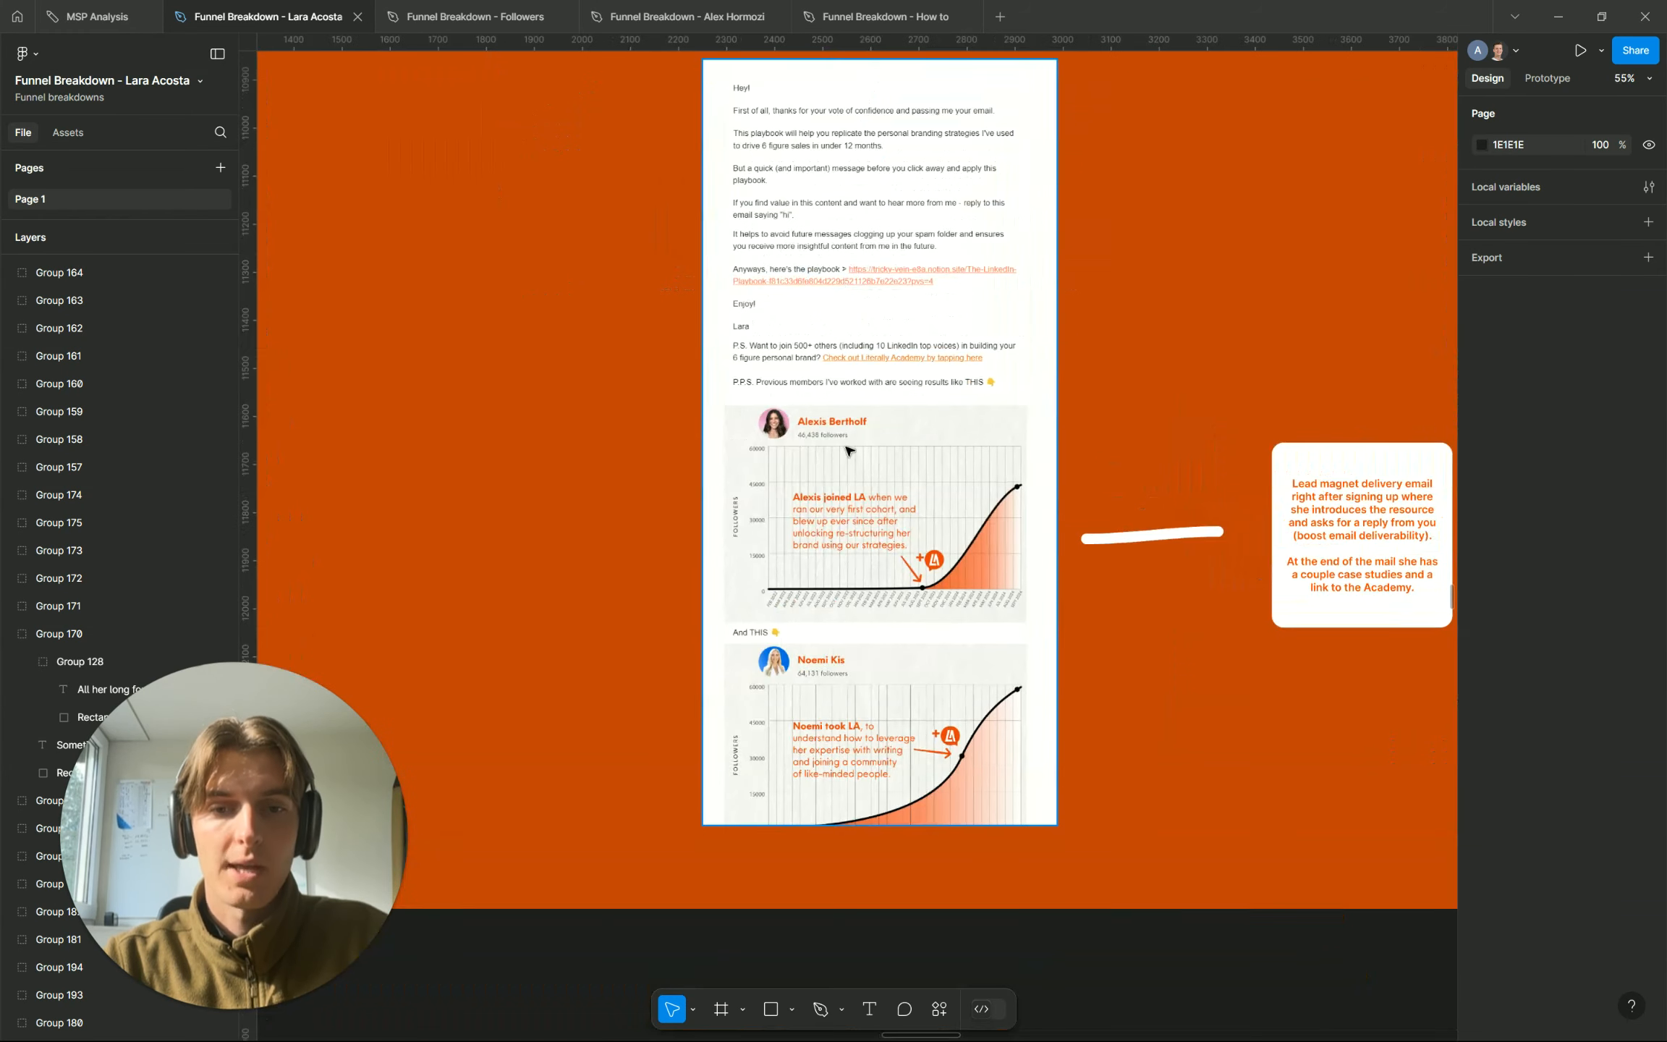
# Highlight the note beside the delivery email about asking for a reply, clear the selection and view the "Interest (Email)" funnel
pyautogui.click(1371, 495)
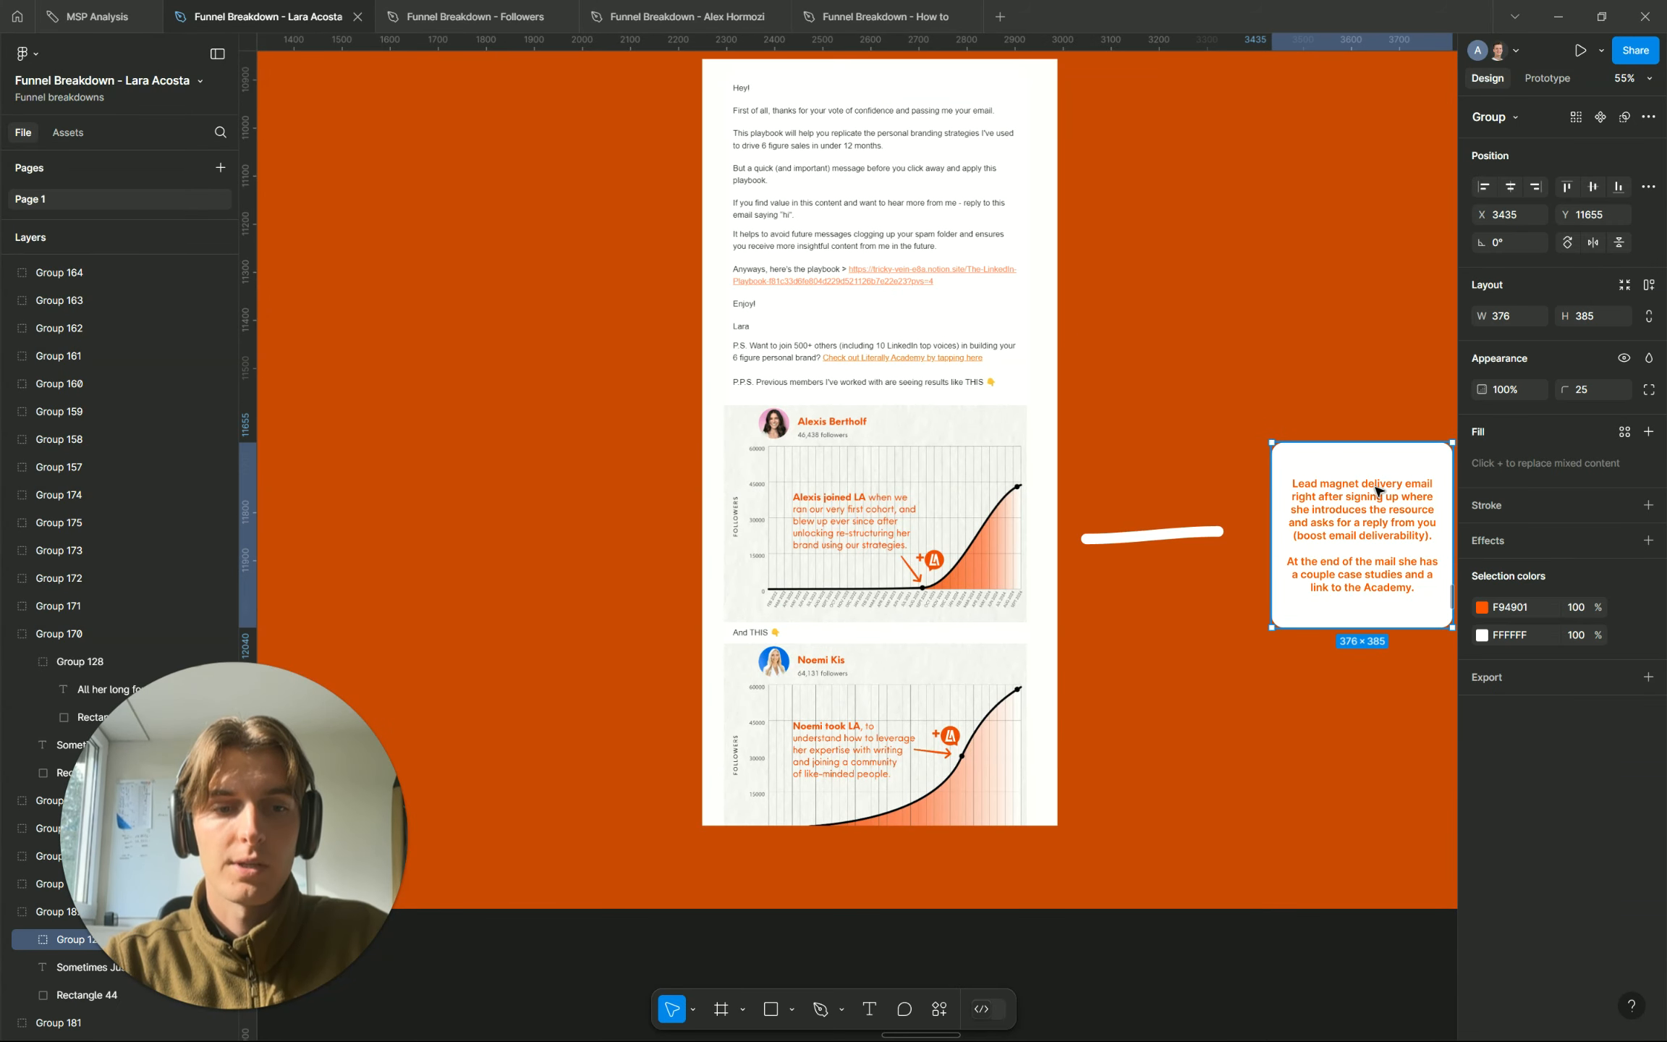
pyautogui.click(1377, 491)
pyautogui.click(1205, 398)
pyautogui.scroll(-3, 1205, 398)
pyautogui.scroll(2, 1205, 397)
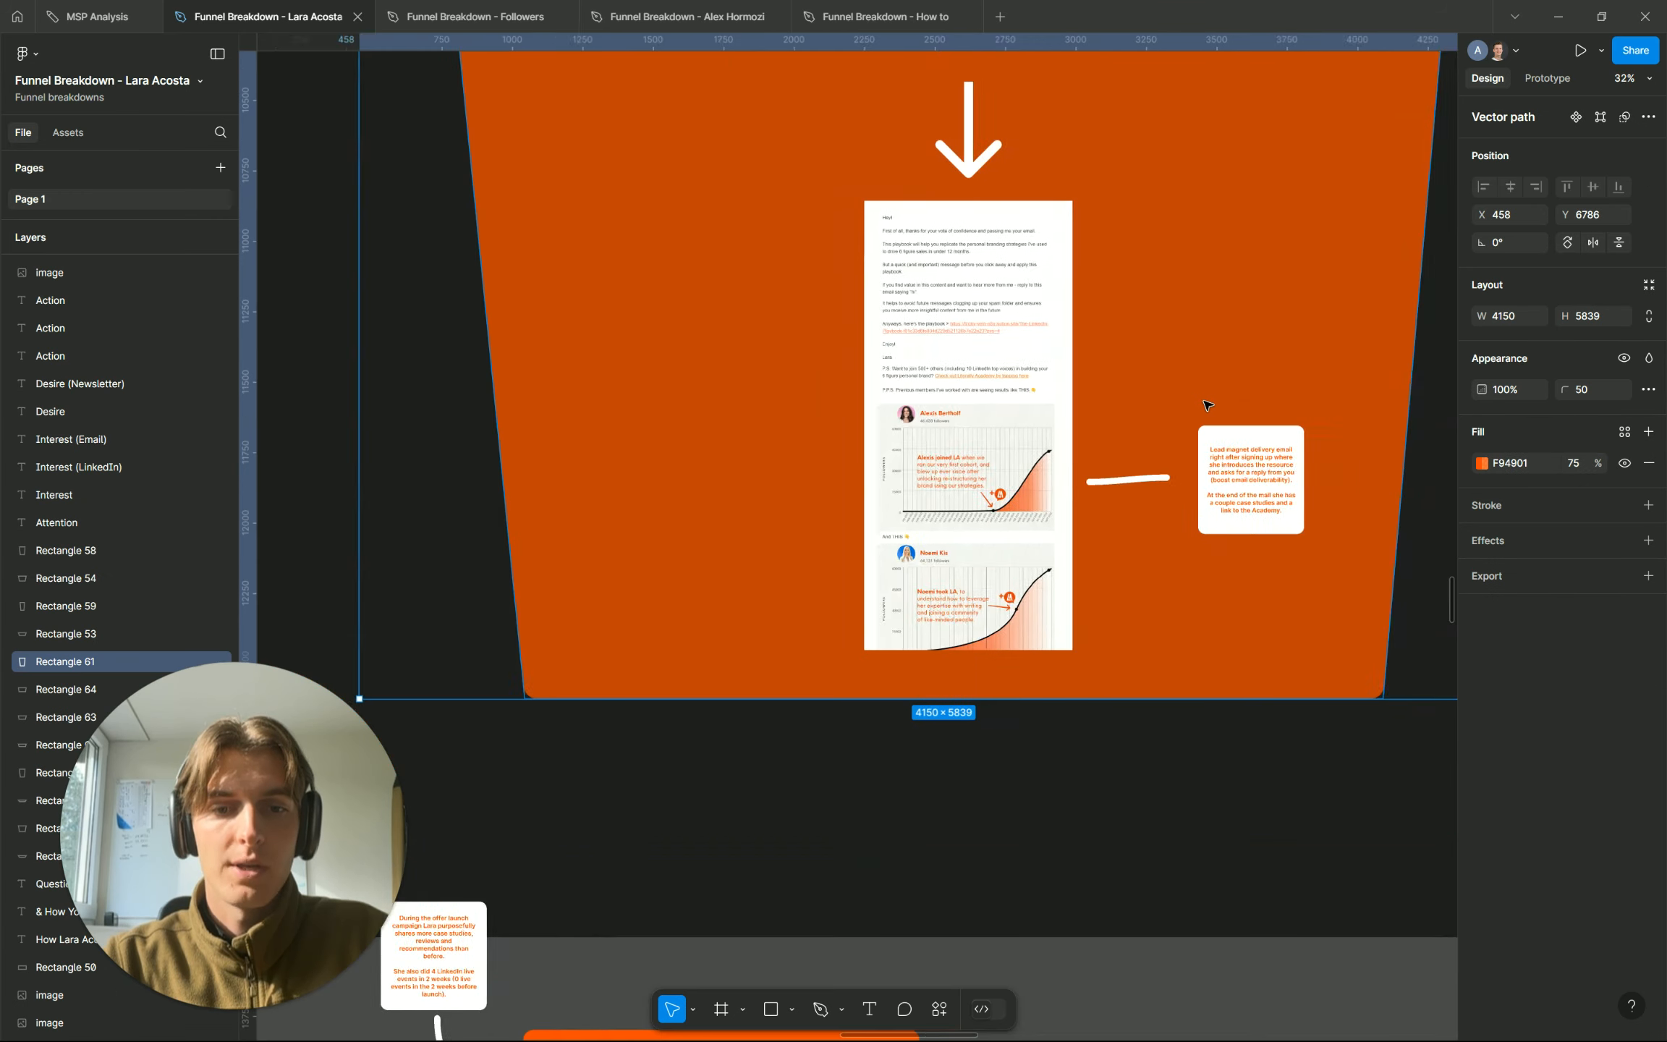
pyautogui.click(1104, 741)
pyautogui.scroll(-3, 1104, 741)
pyautogui.scroll(2, 1104, 741)
pyautogui.hscroll(1, 1103, 741)
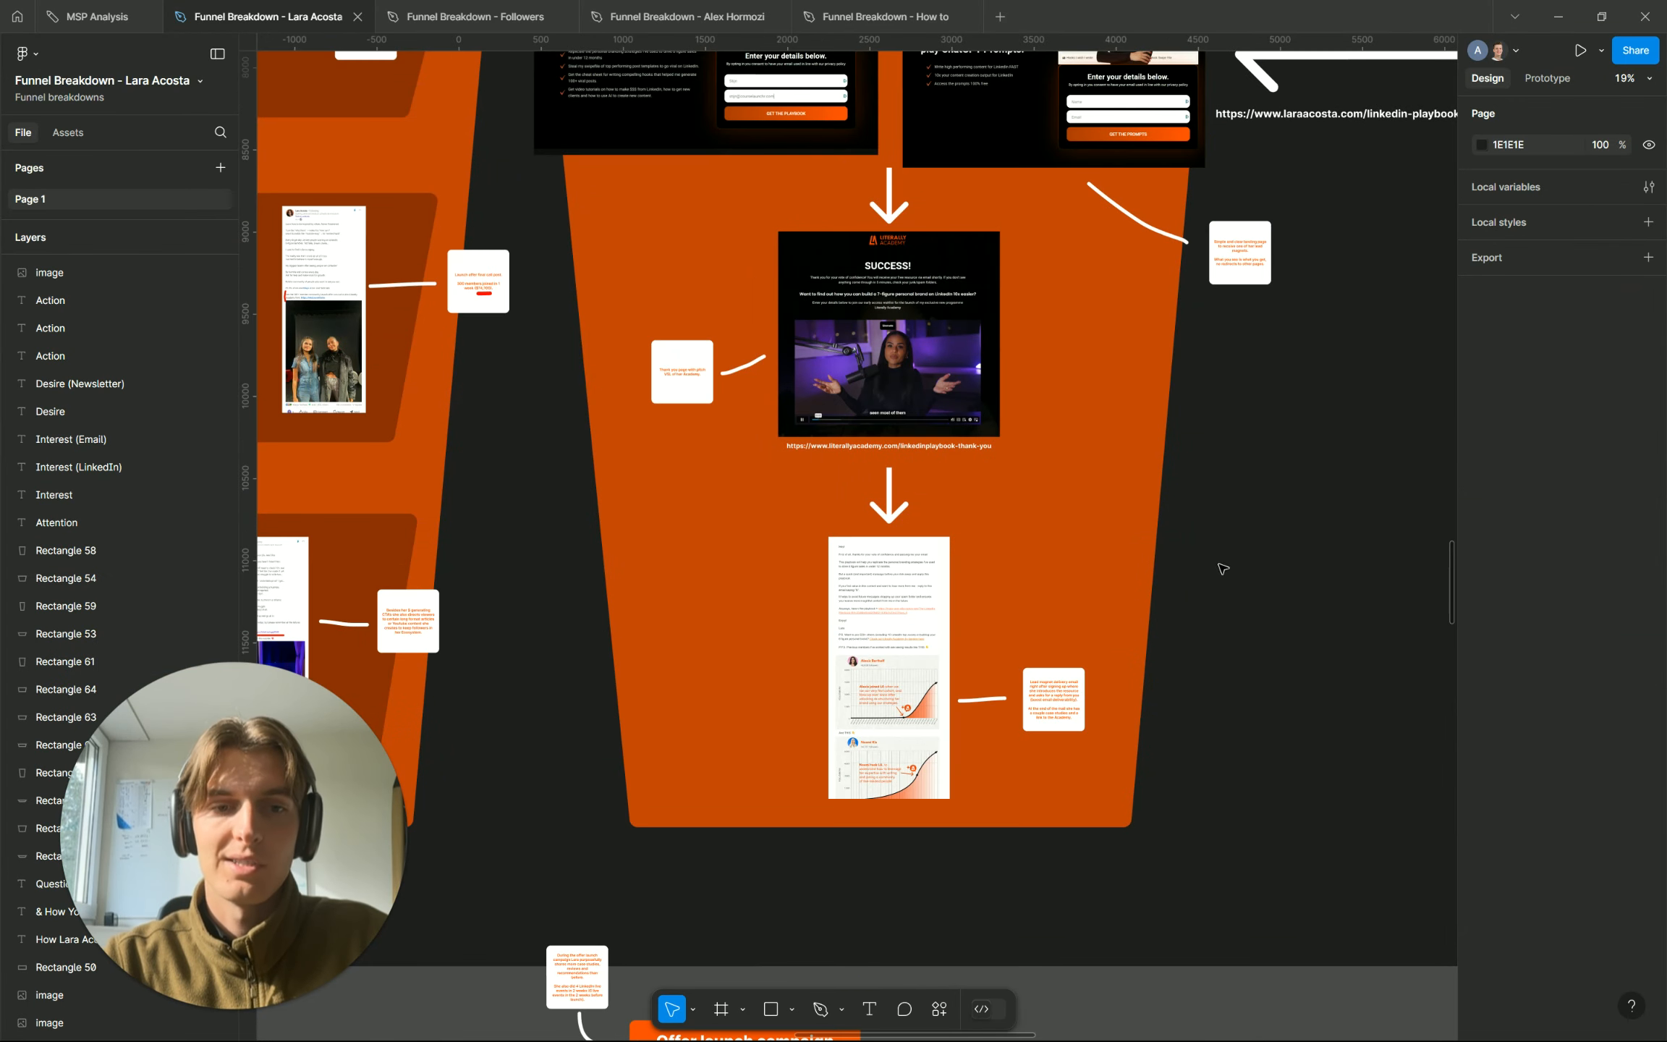
# Revisit the "Success!" page and highlight its note "Thank you page with pitch VSL of her Academy", clearing the selection
pyautogui.scroll(2, 1223, 569)
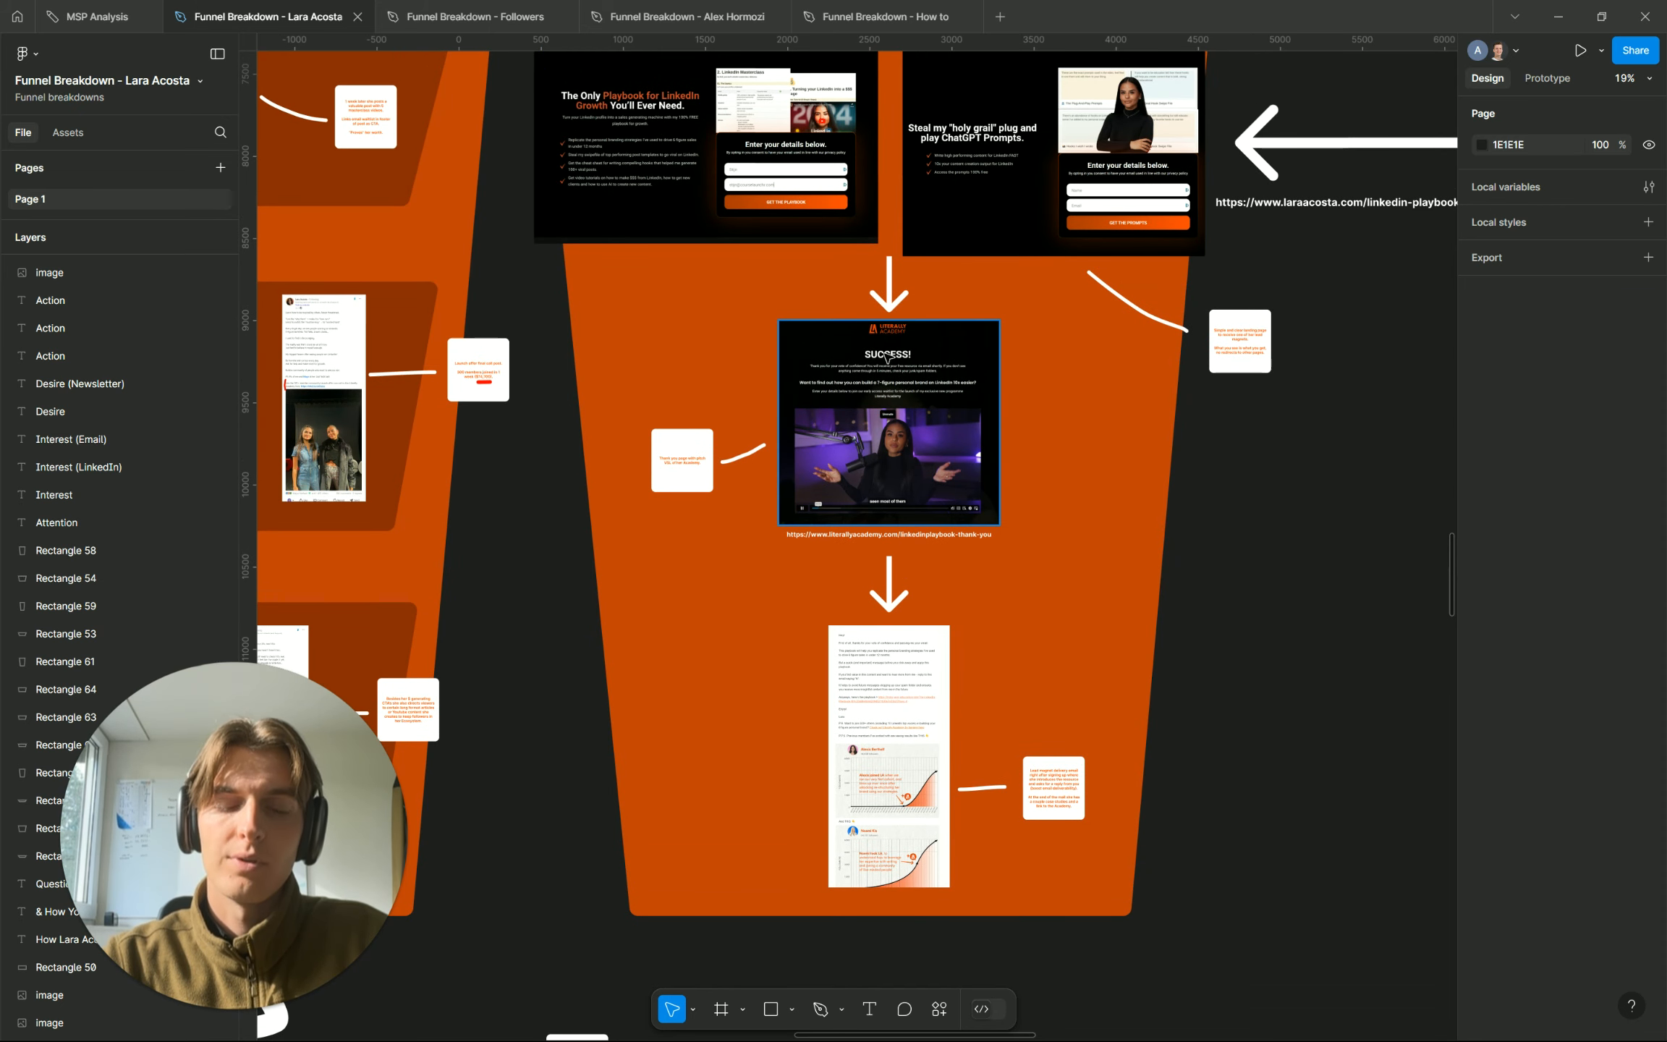
pyautogui.scroll(3, 913, 416)
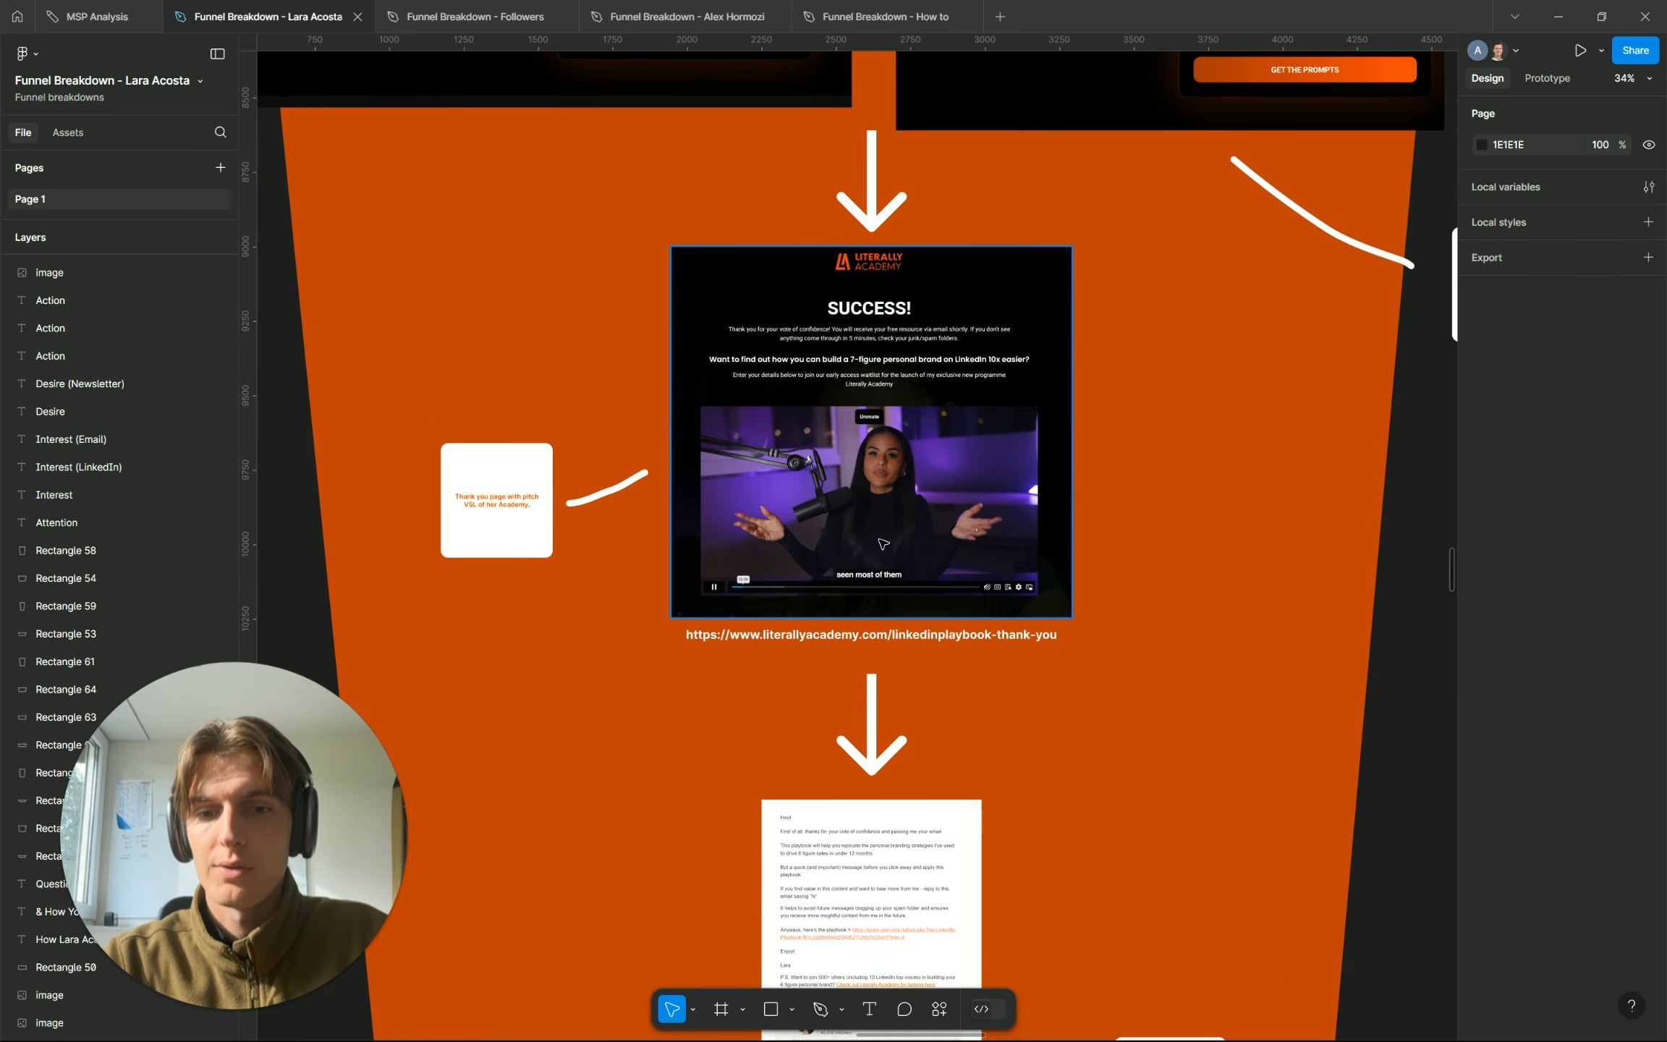
pyautogui.click(477, 506)
pyautogui.click(472, 510)
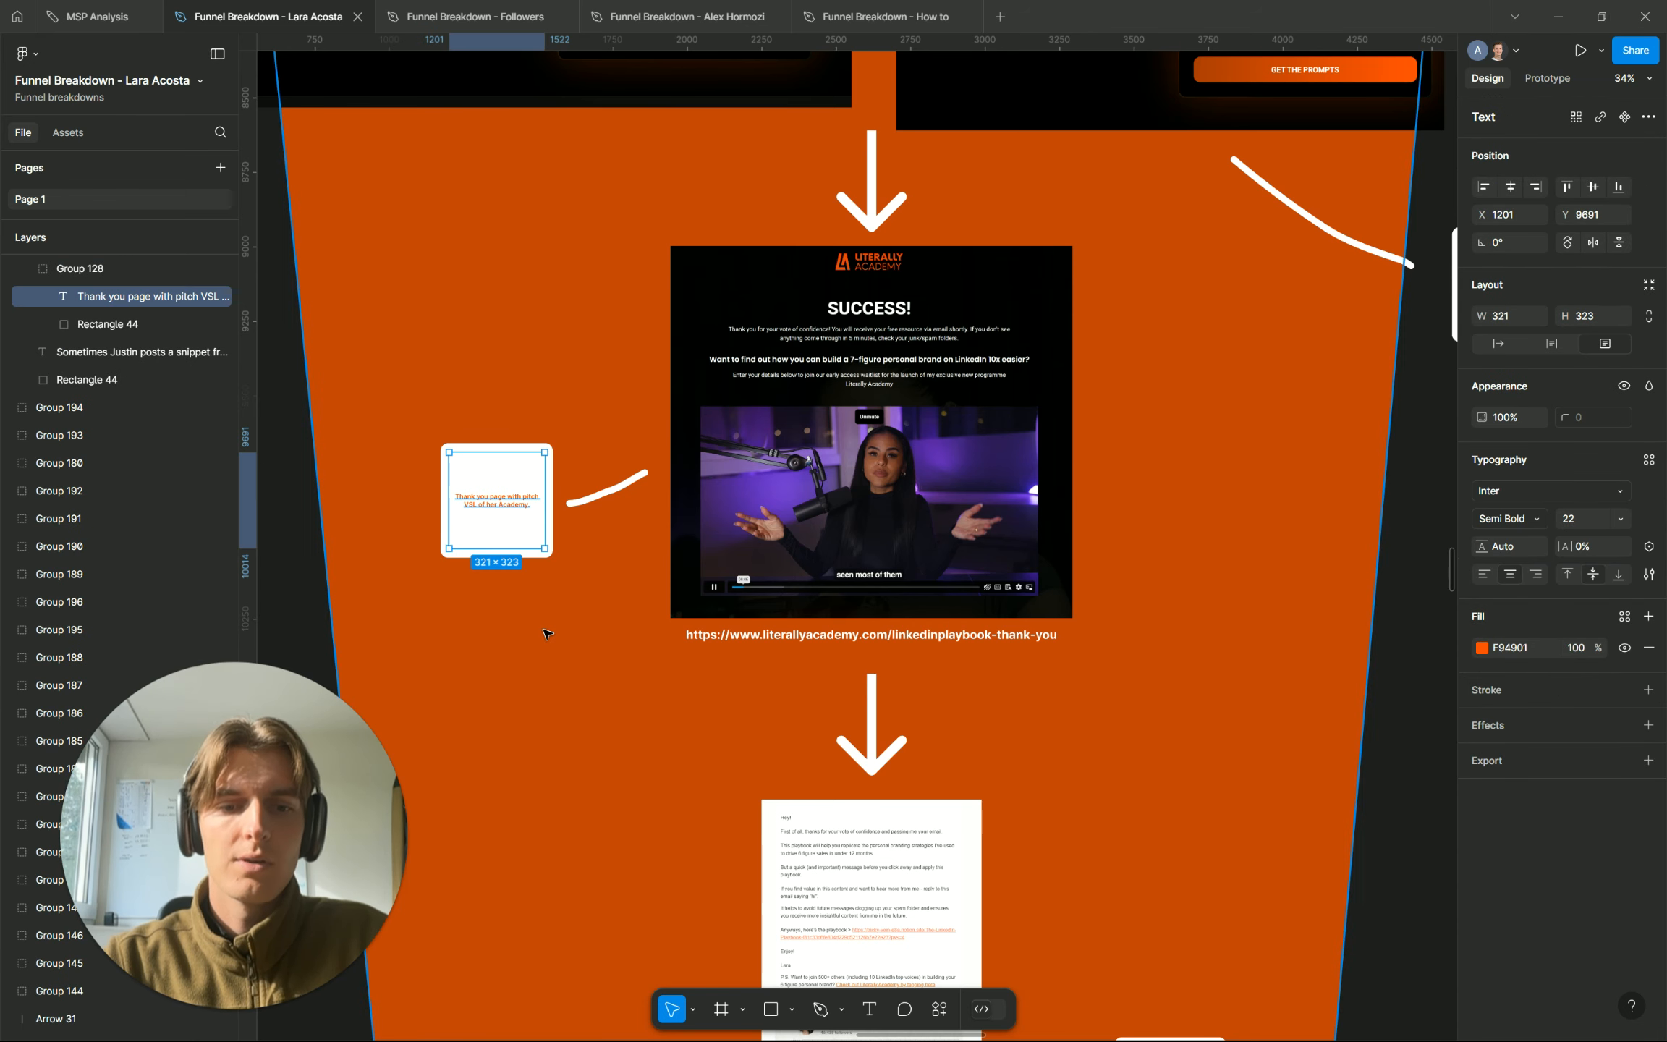
pyautogui.scroll(-3, 547, 632)
pyautogui.click(1096, 622)
# Examine the "Interest (LinkedIn)" and "Interest (Email)" funnels and the overall flow of the whole board, from title banner to newsletter section
pyautogui.scroll(-3, 1096, 622)
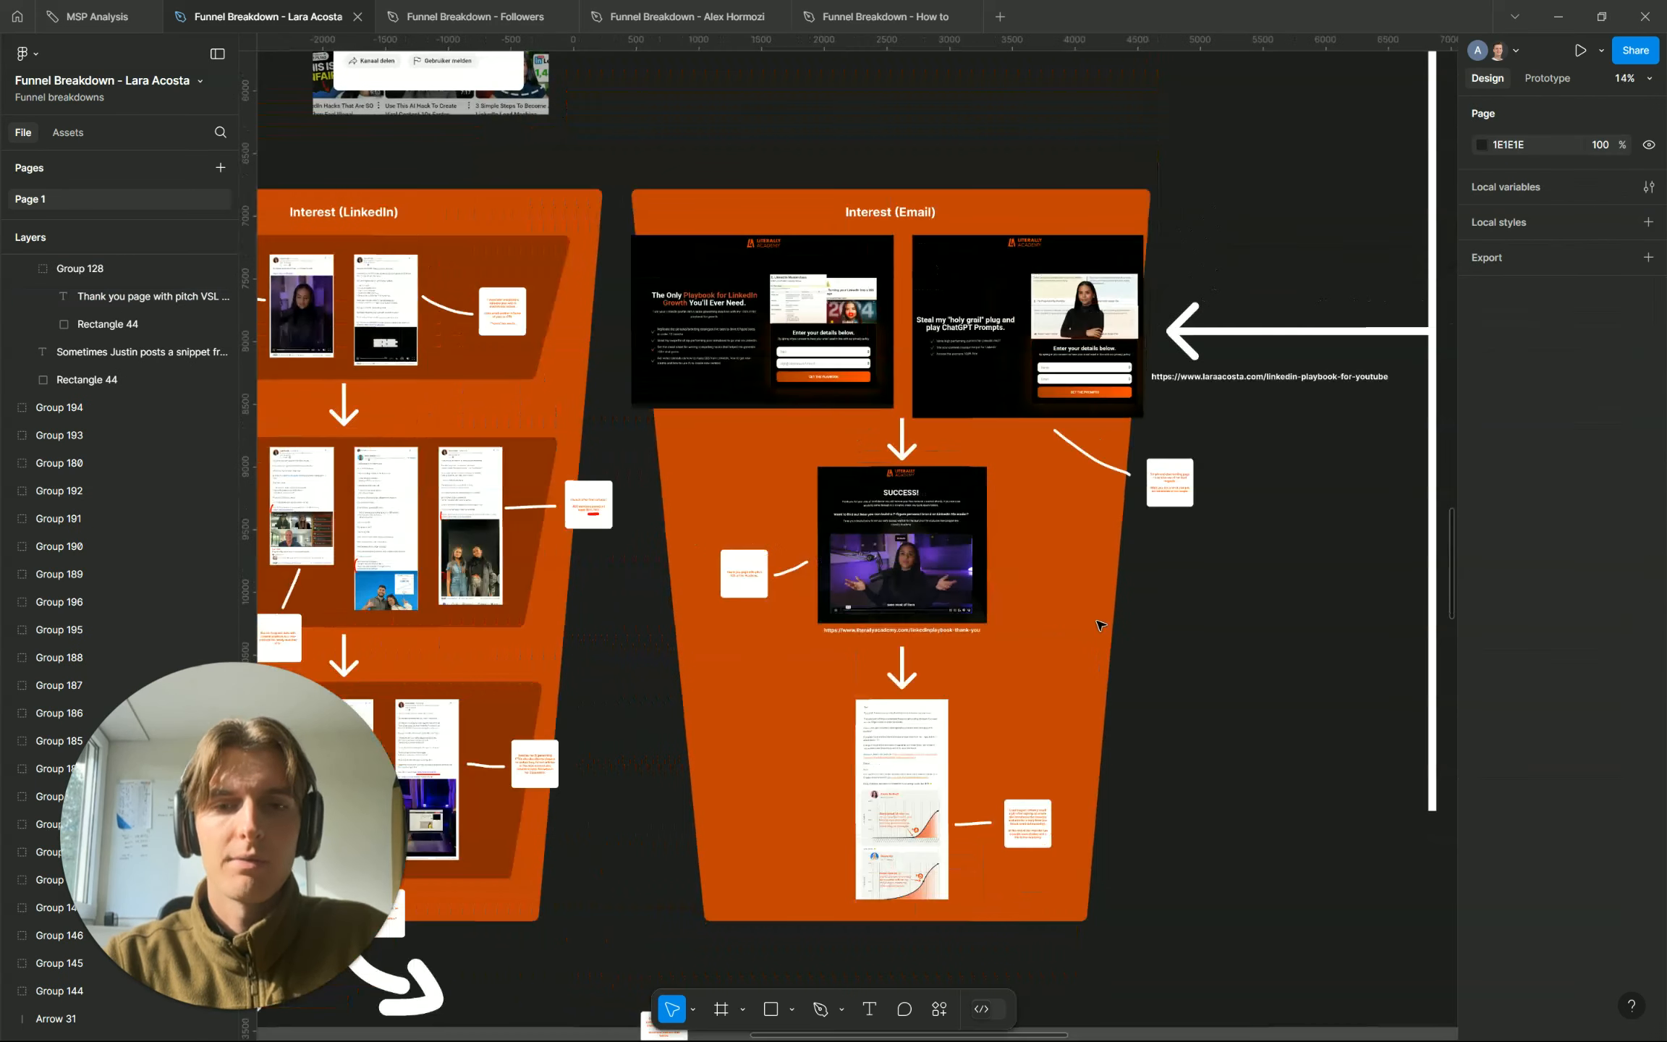
pyautogui.scroll(-3, 1100, 624)
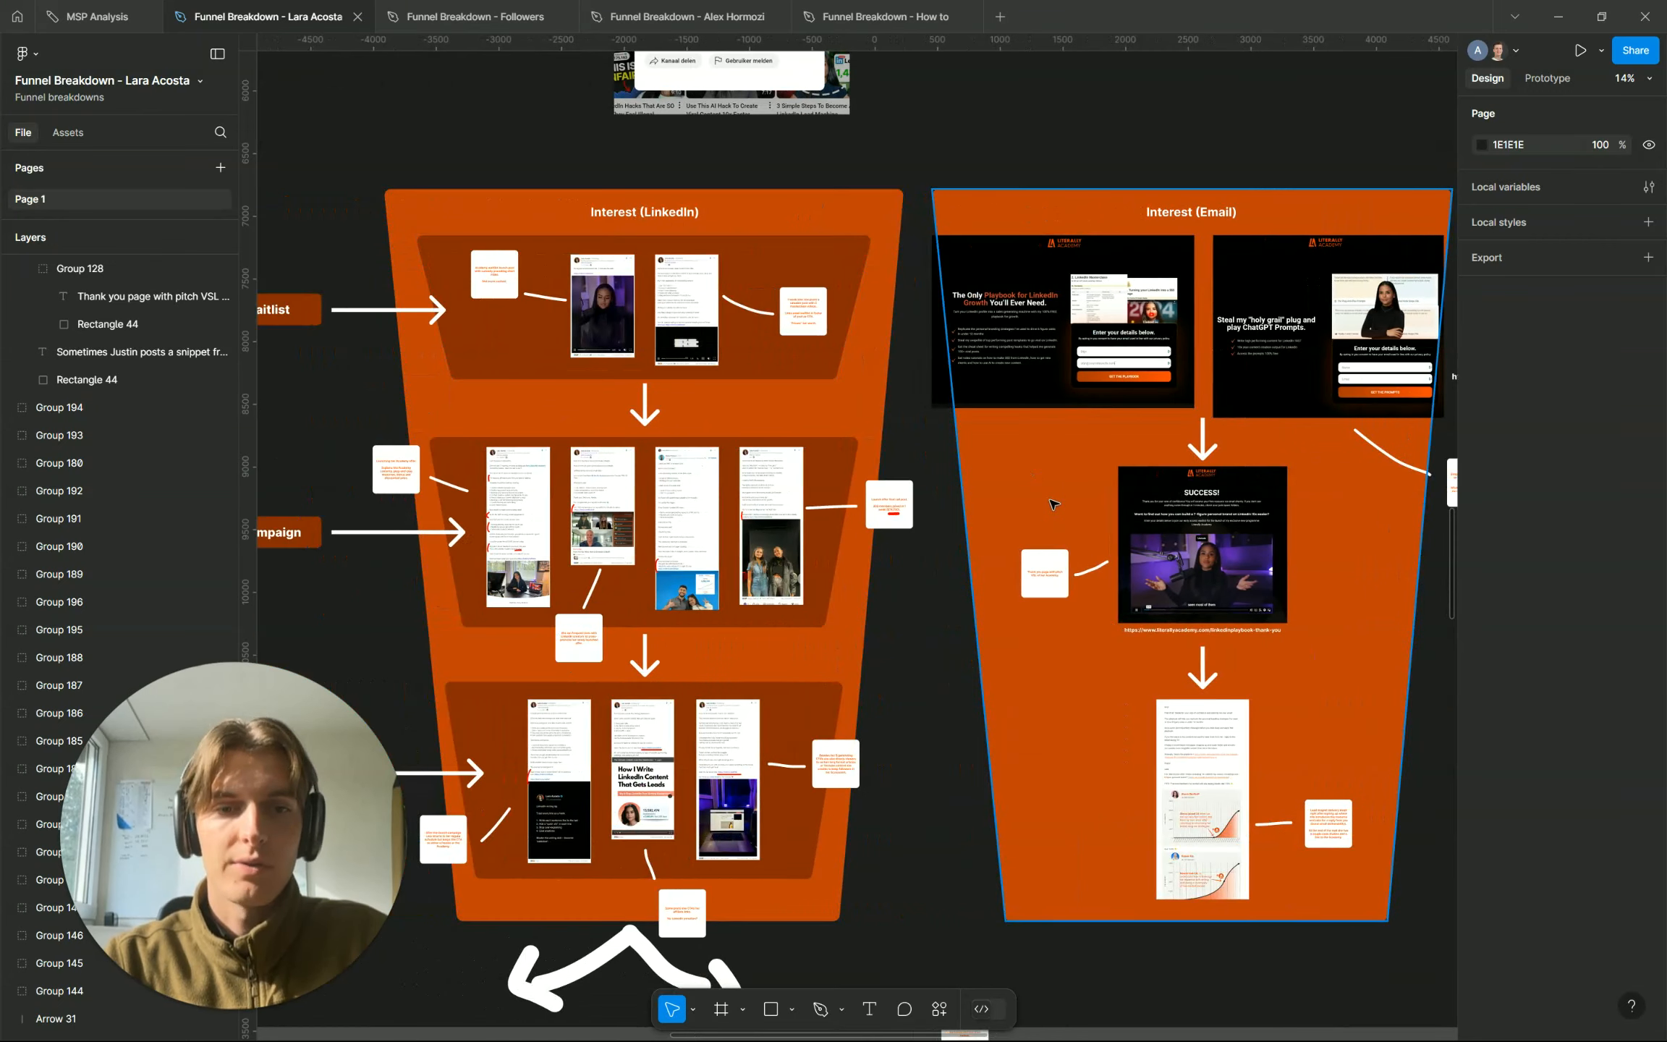
pyautogui.scroll(-2, 1053, 504)
pyautogui.scroll(2, 1053, 504)
pyautogui.hscroll(2, 1053, 504)
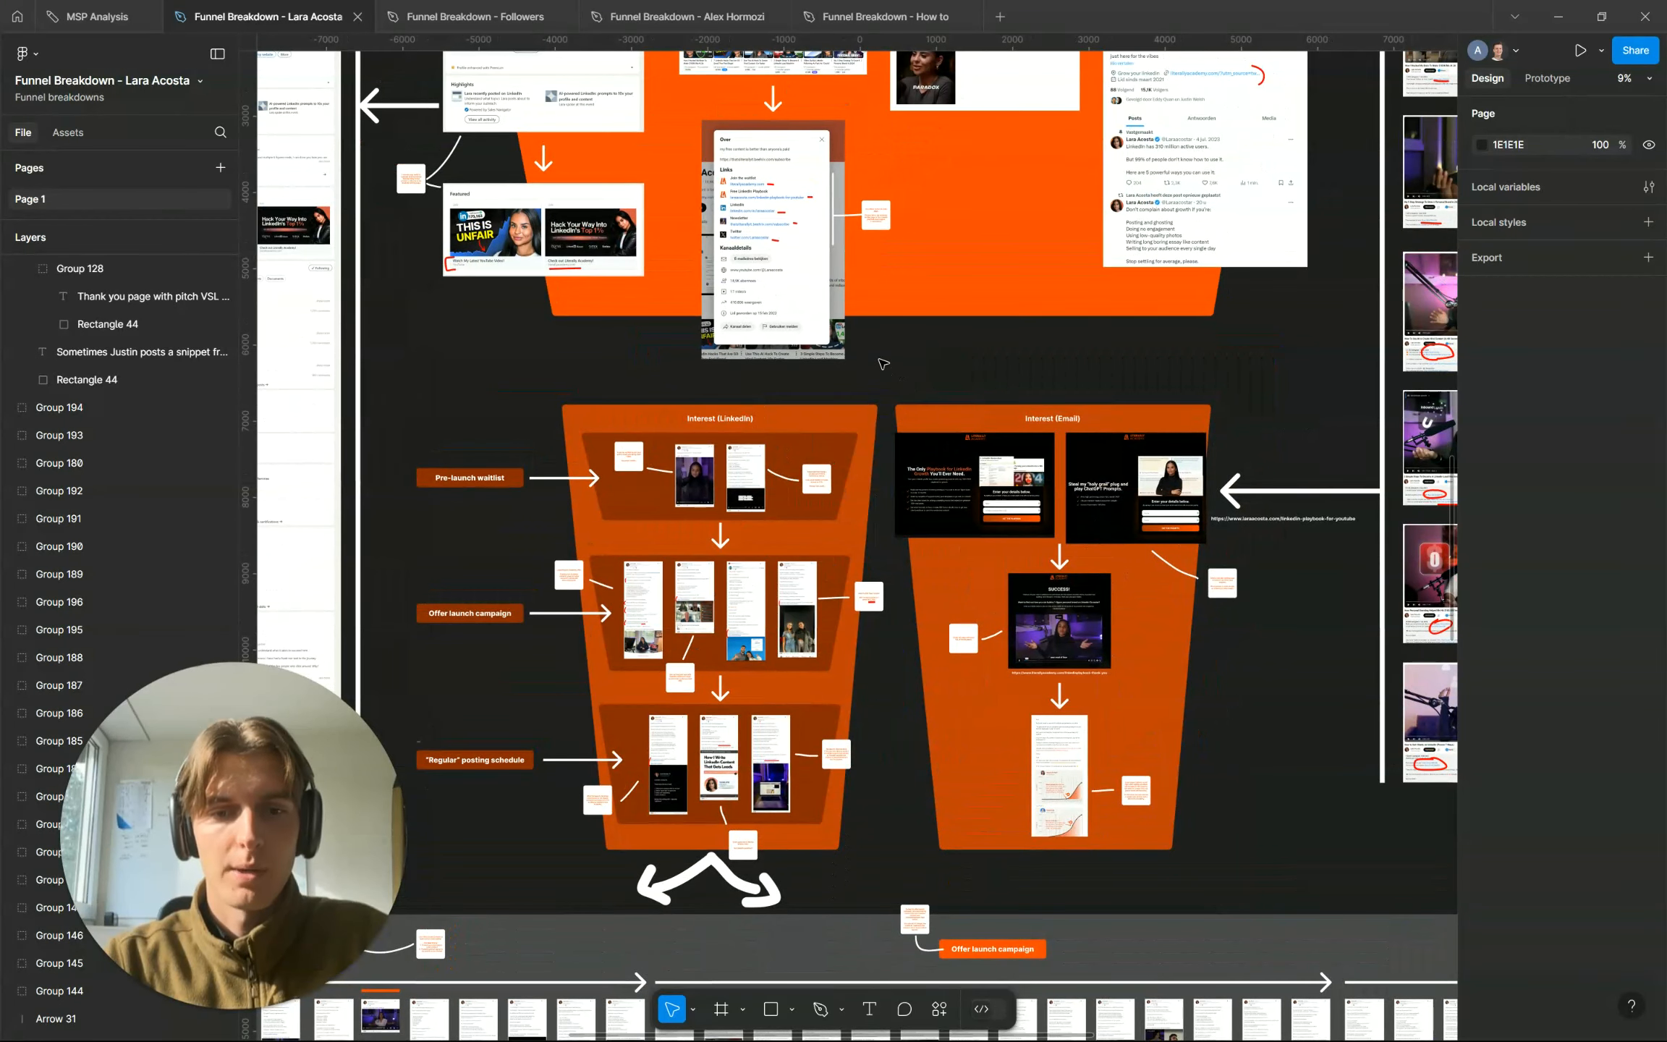
pyautogui.scroll(-4, 883, 360)
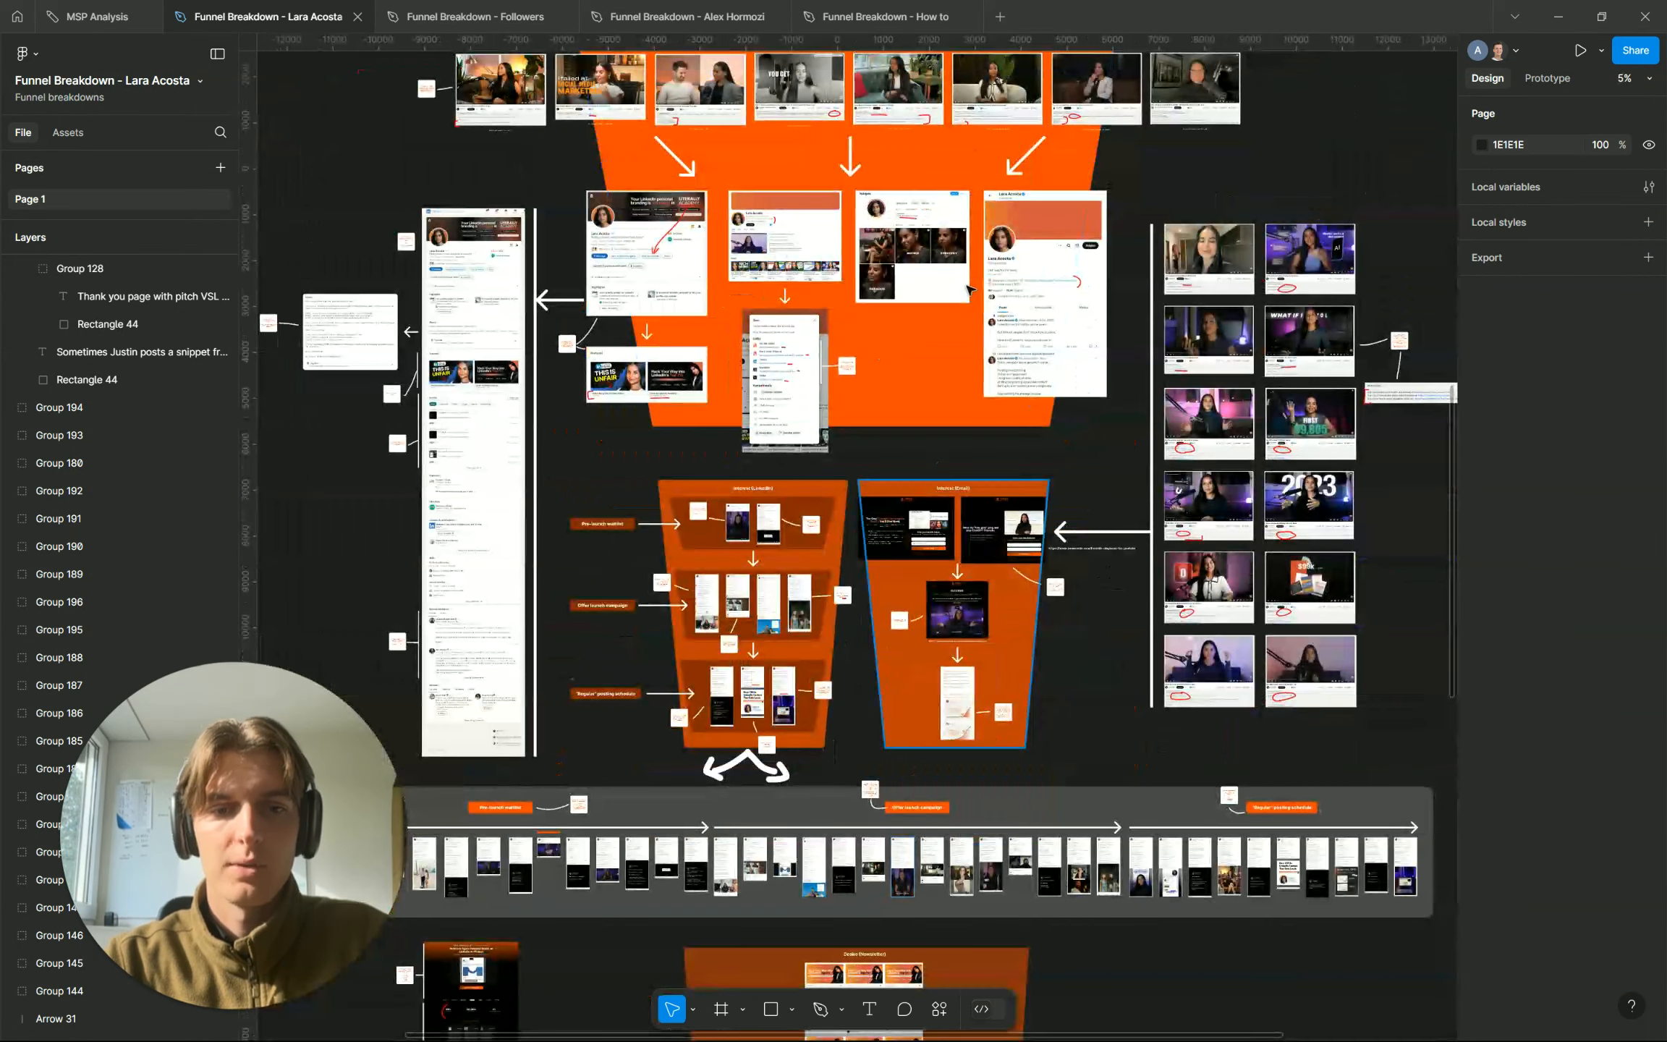
pyautogui.scroll(-3, 913, 703)
pyautogui.scroll(5, 913, 703)
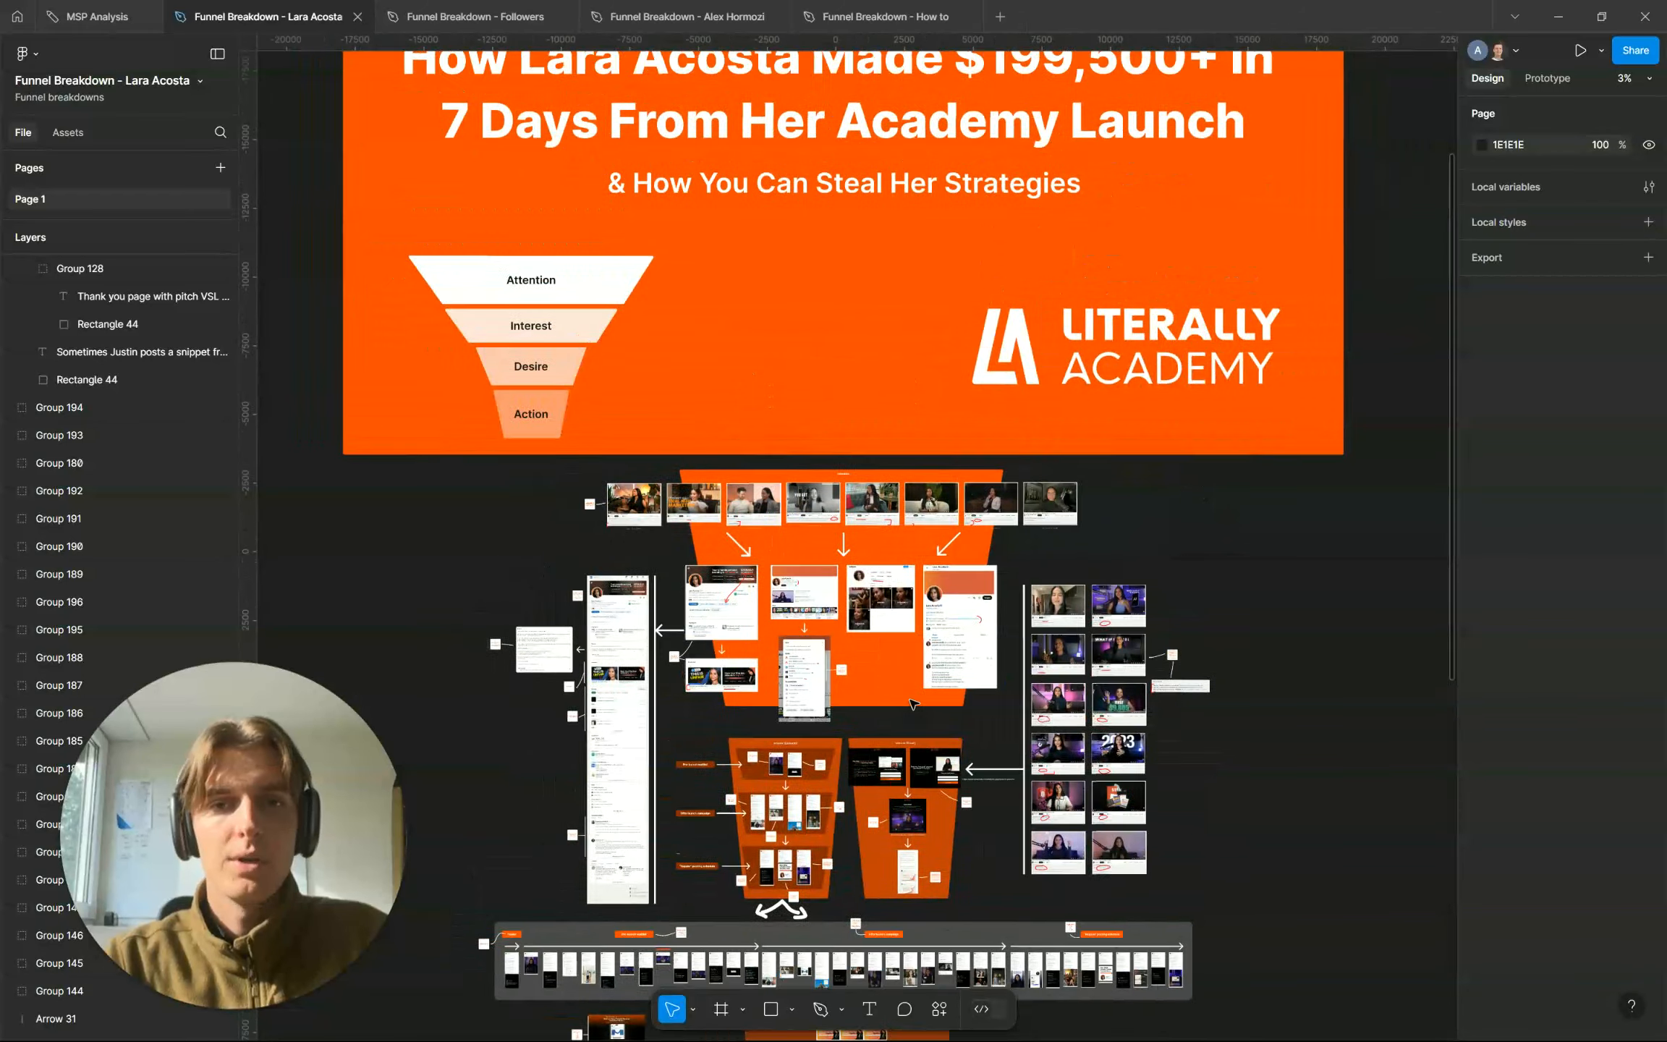
pyautogui.scroll(-2, 913, 703)
pyautogui.scroll(-5, 913, 703)
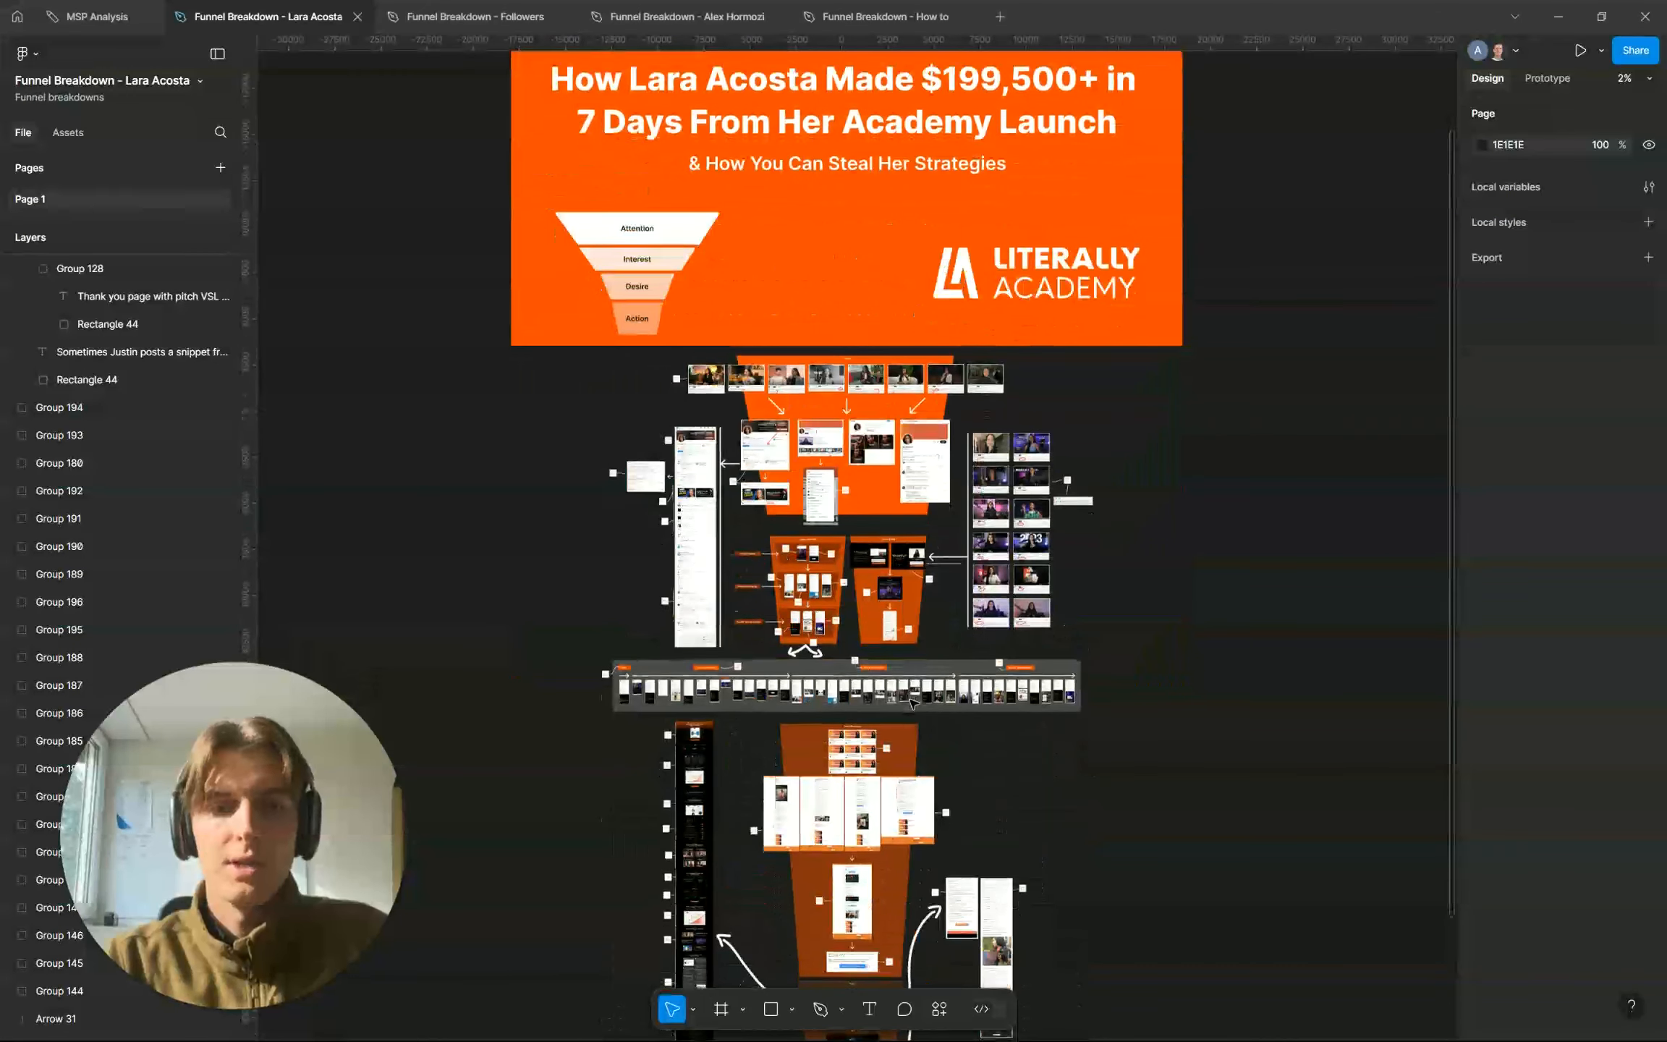
pyautogui.scroll(4, 913, 703)
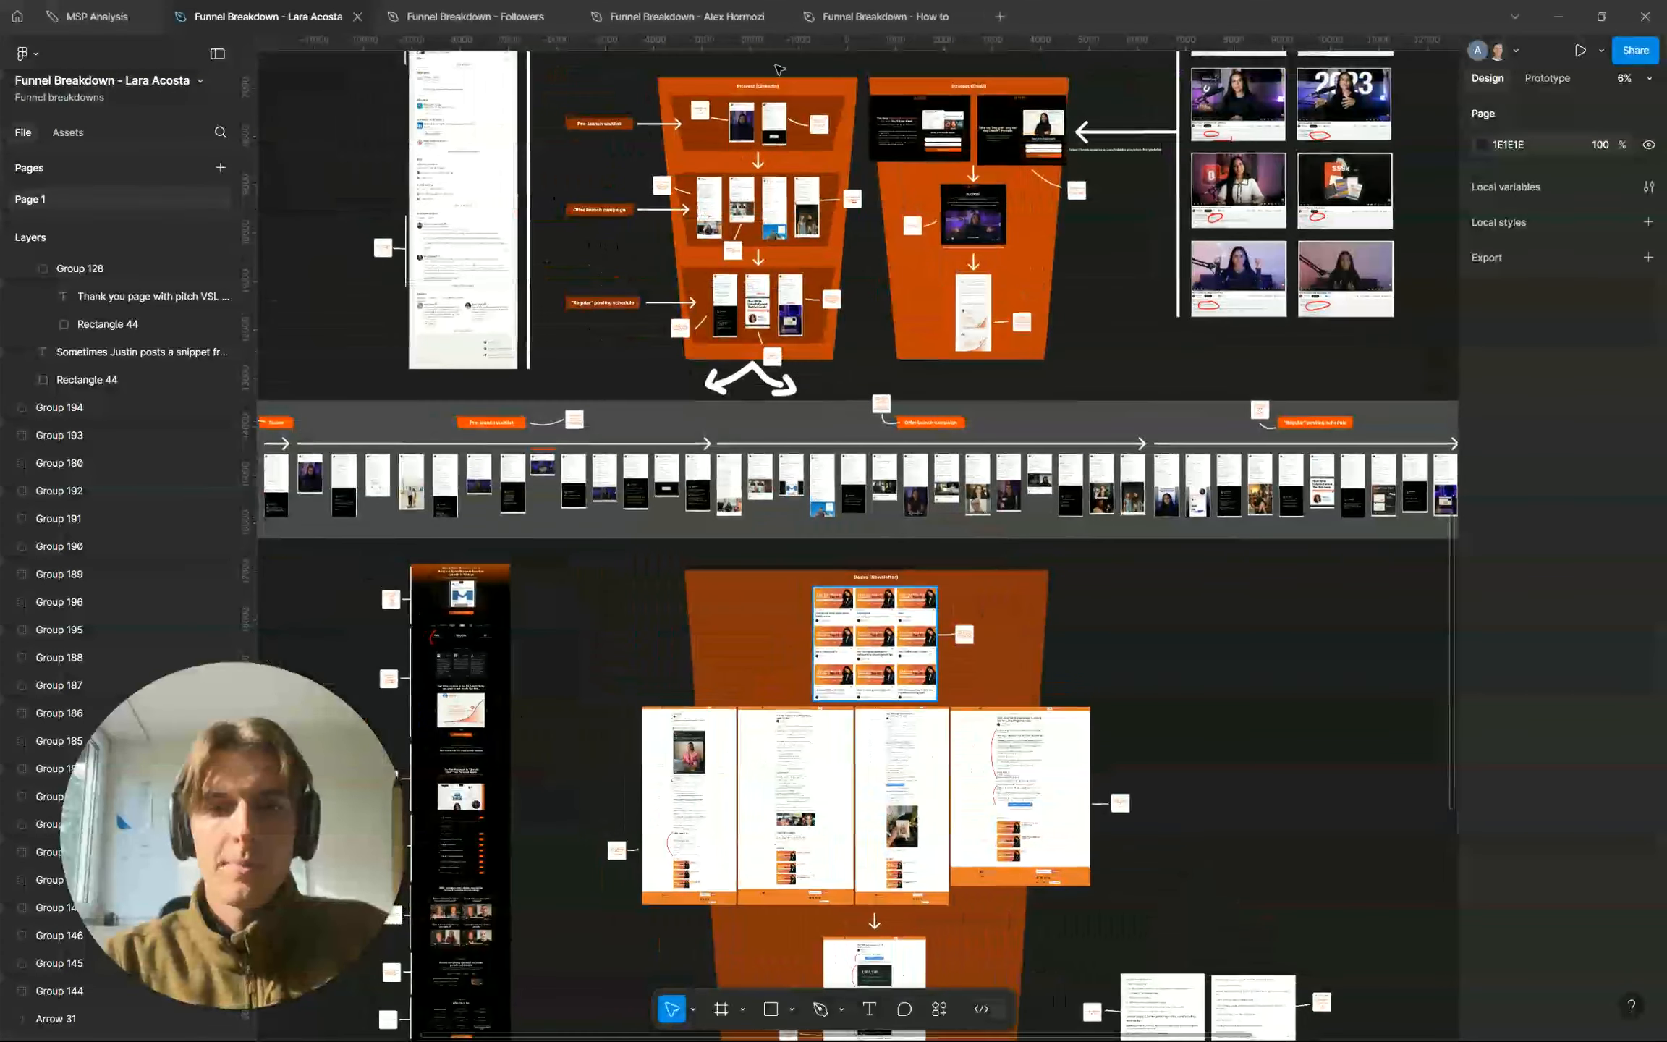
# Return to the how-to board and mark the "Screenshot everything" tip with a red stroke, undoing it
pyautogui.click(850, 20)
pyautogui.hscroll(1, 885, 510)
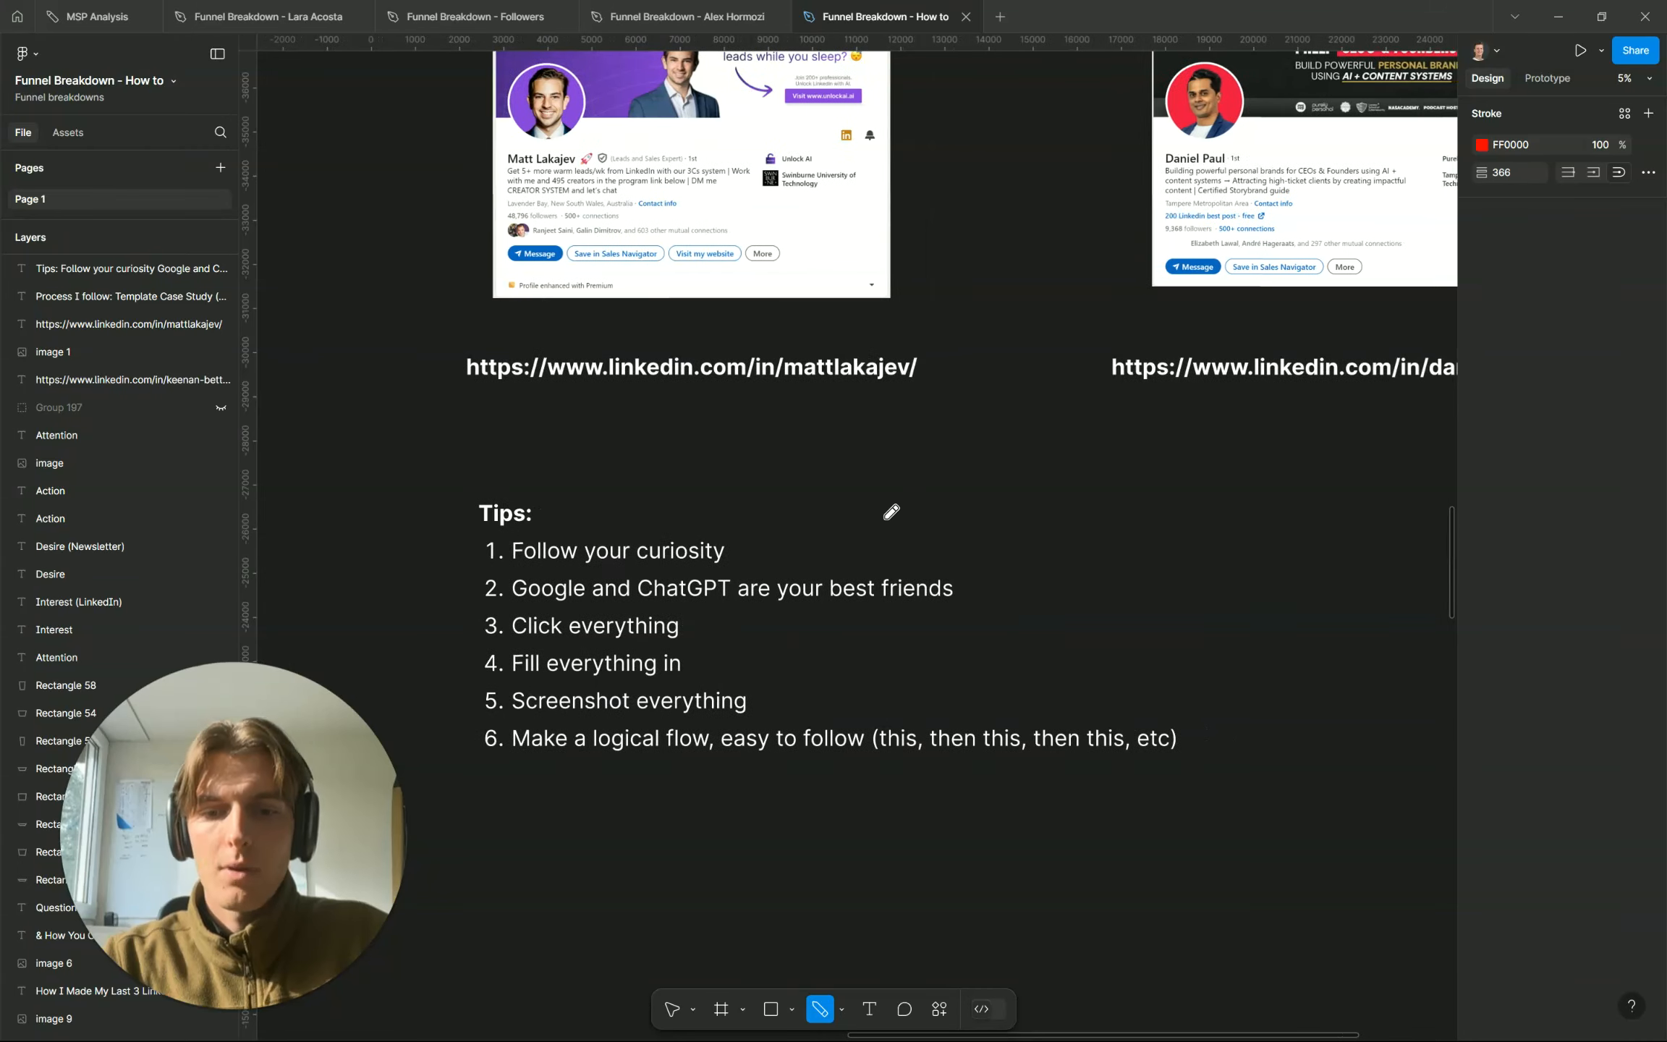
pyautogui.scroll(-3, 877, 513)
pyautogui.moveTo(419, 499); pyautogui.dragTo(462, 500)
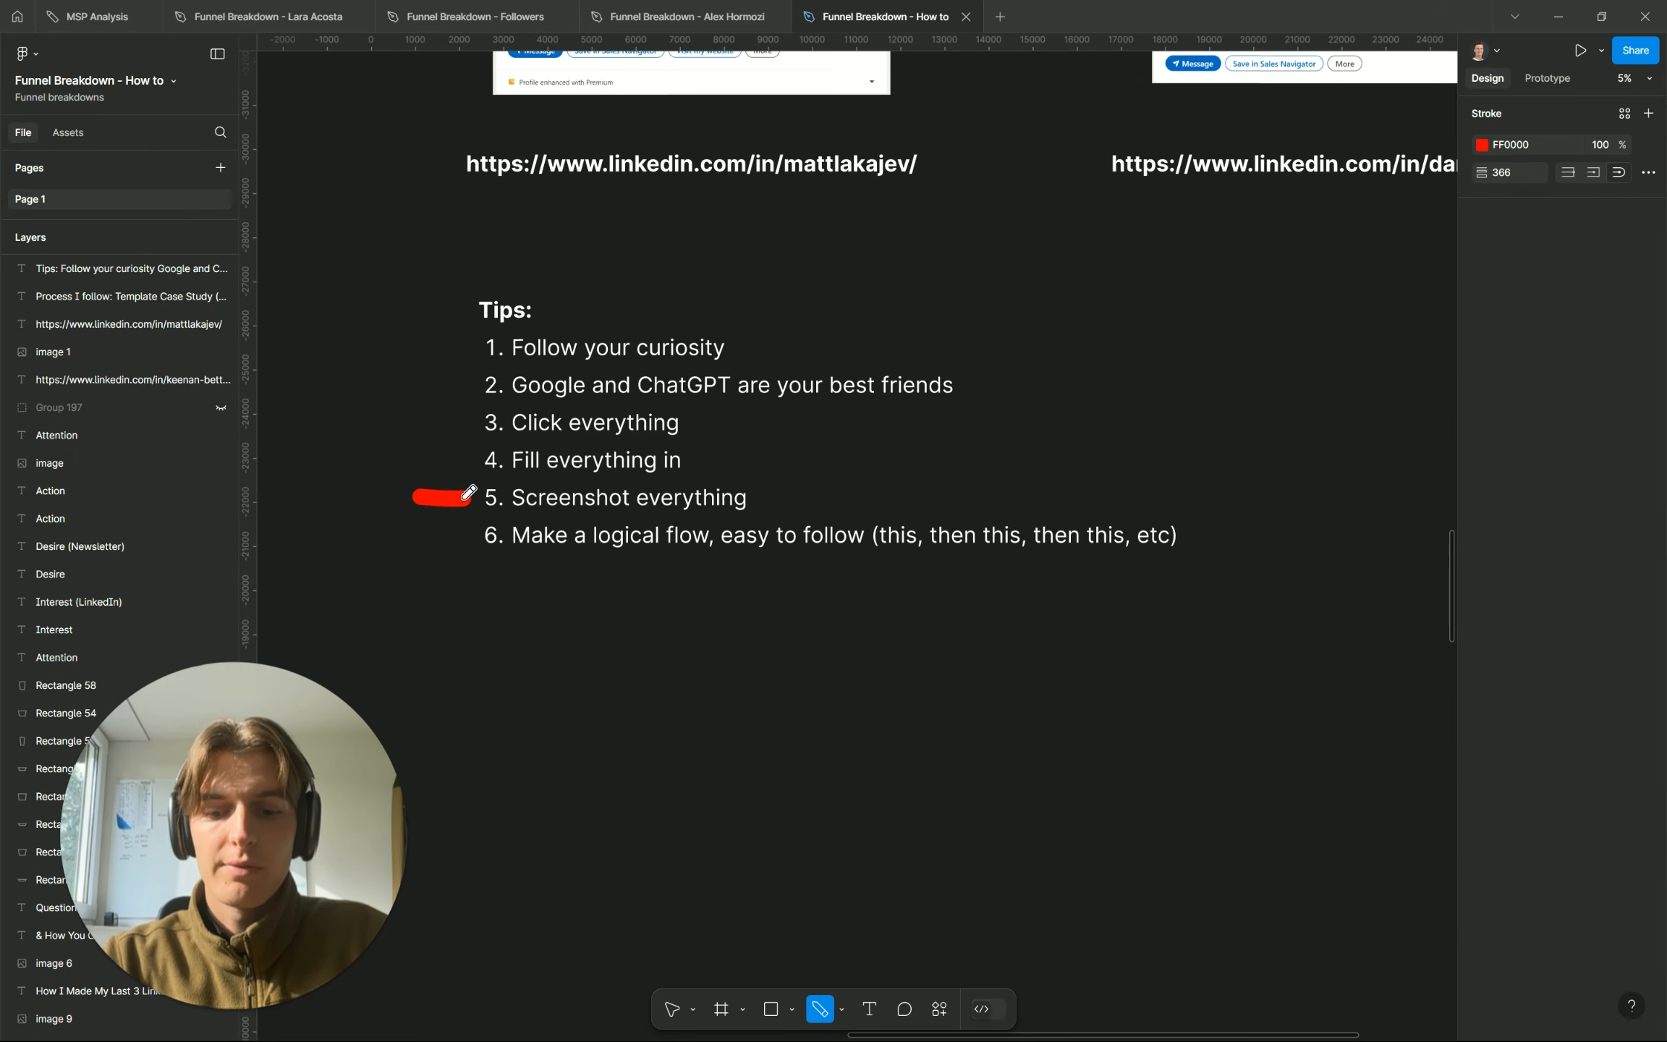
pyautogui.hotkey('ctrl', 'z')
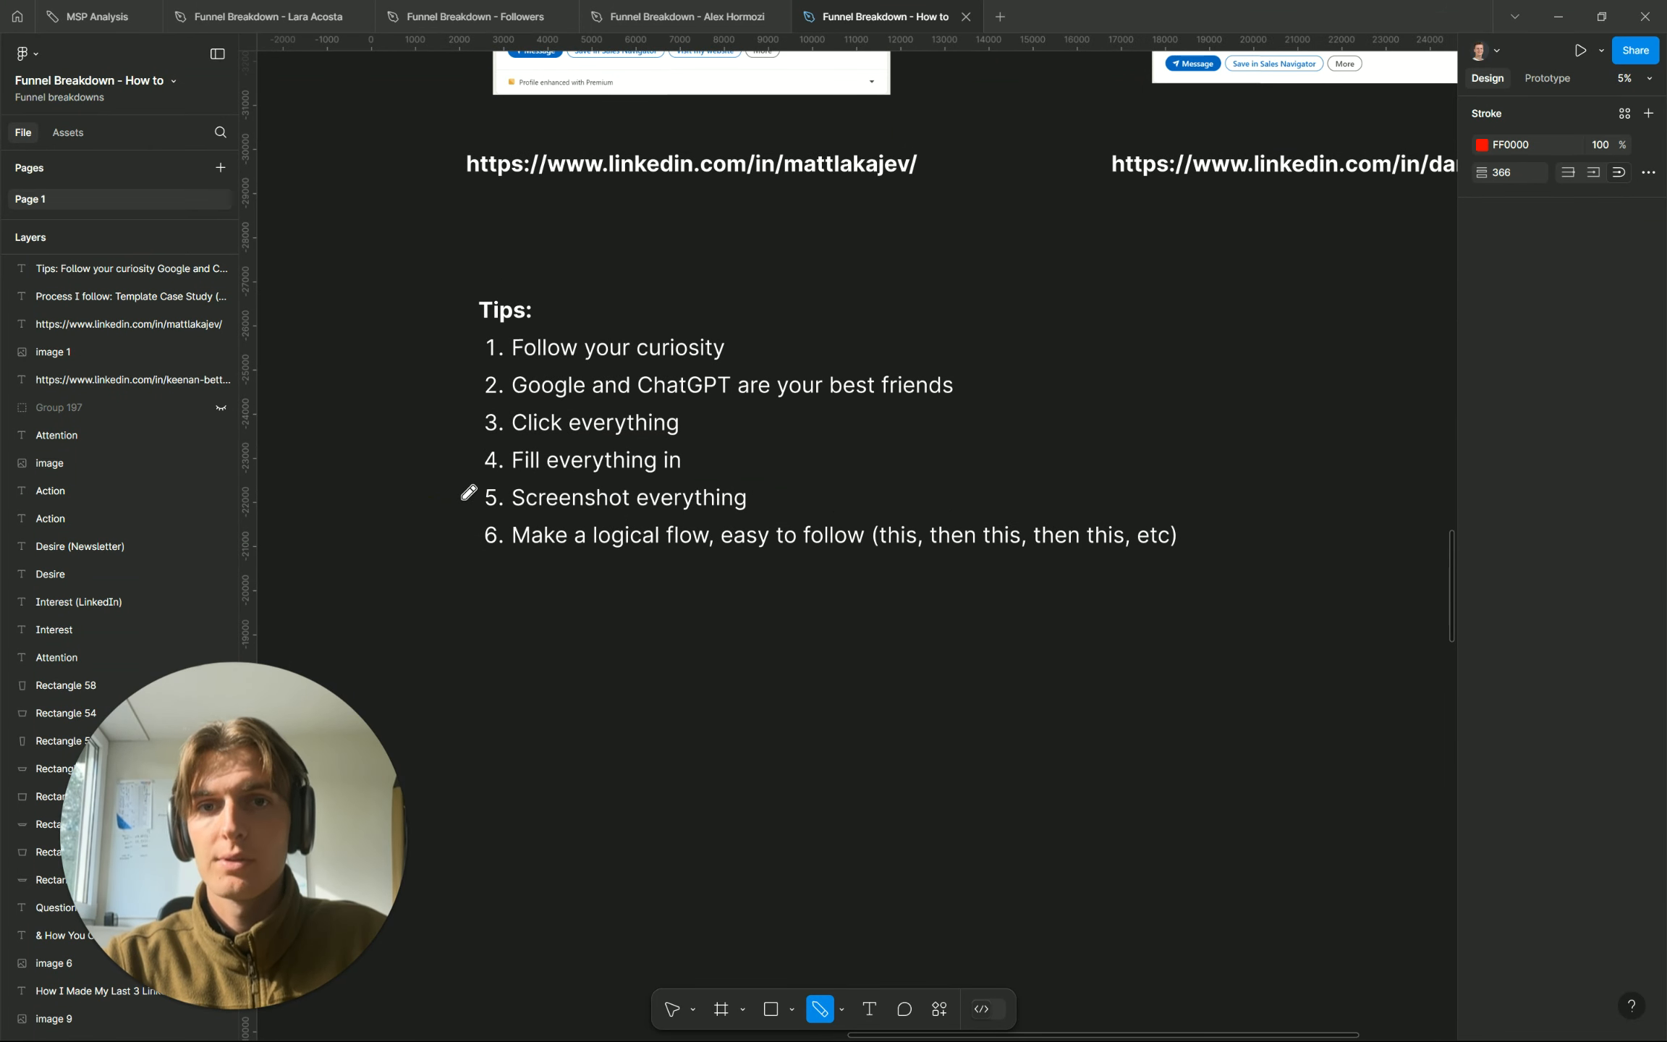
# Mark the edge of the second LinkedIn profile card with red strokes, undoing each one
pyautogui.scroll(5, 469, 493)
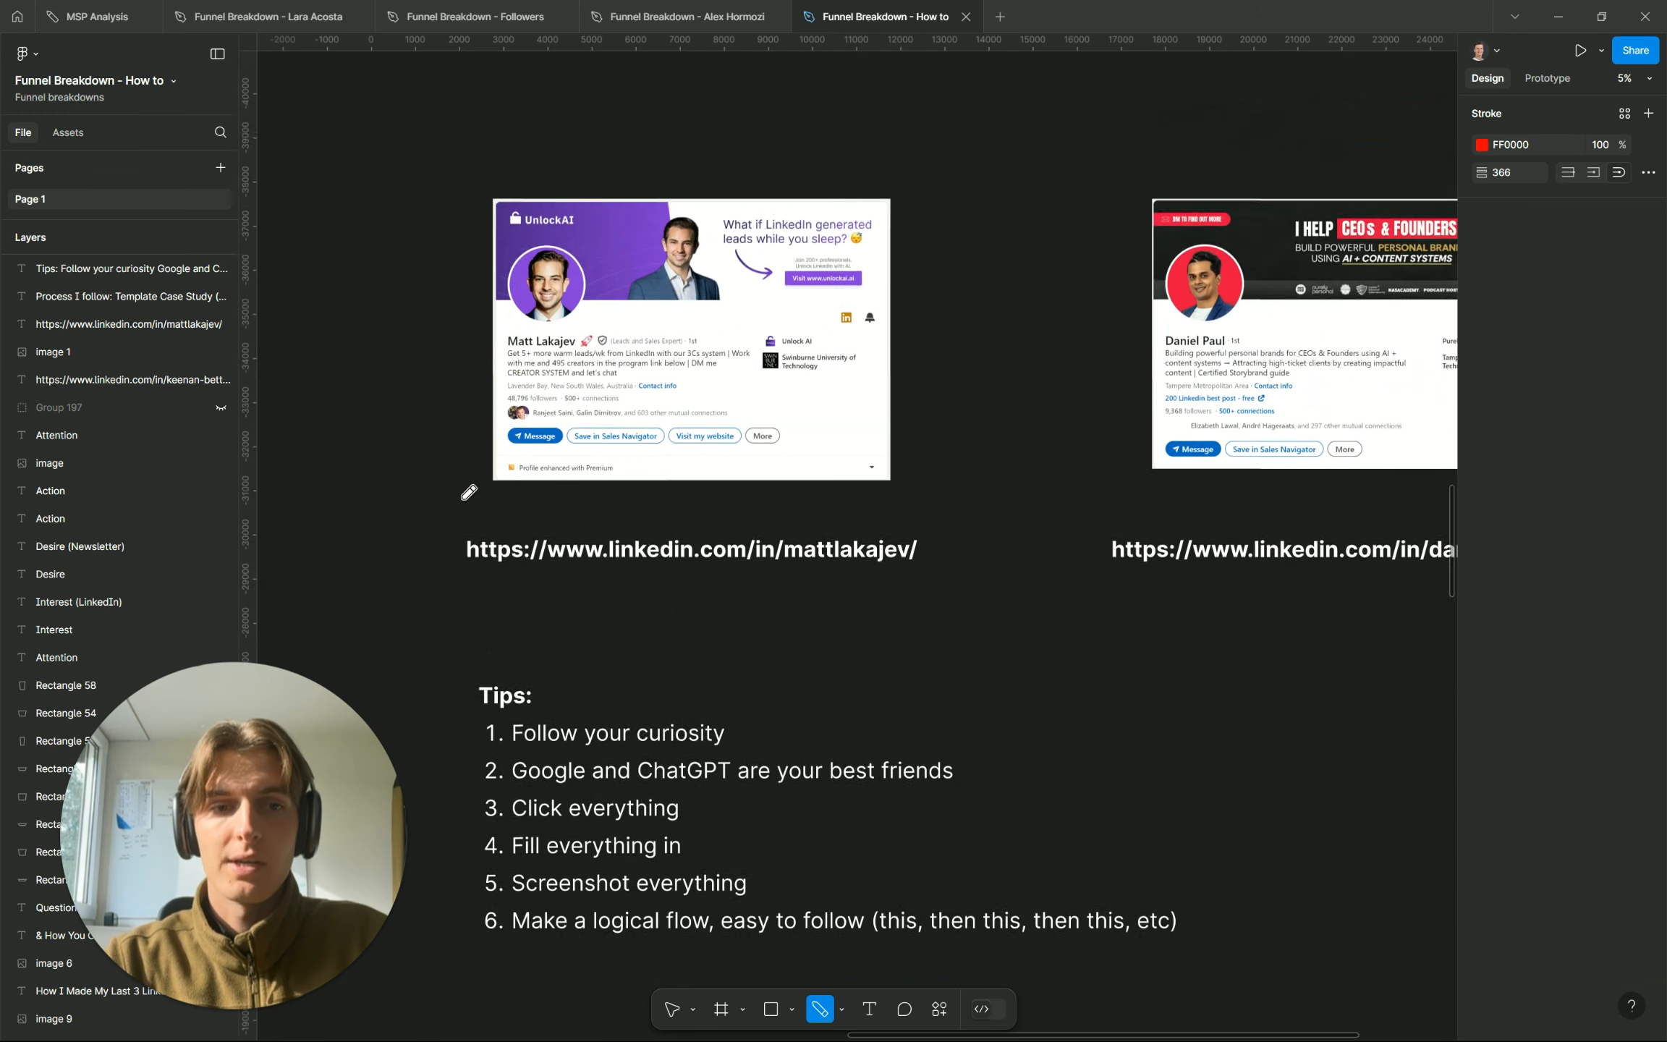
pyautogui.moveTo(1154, 328); pyautogui.dragTo(1128, 451)
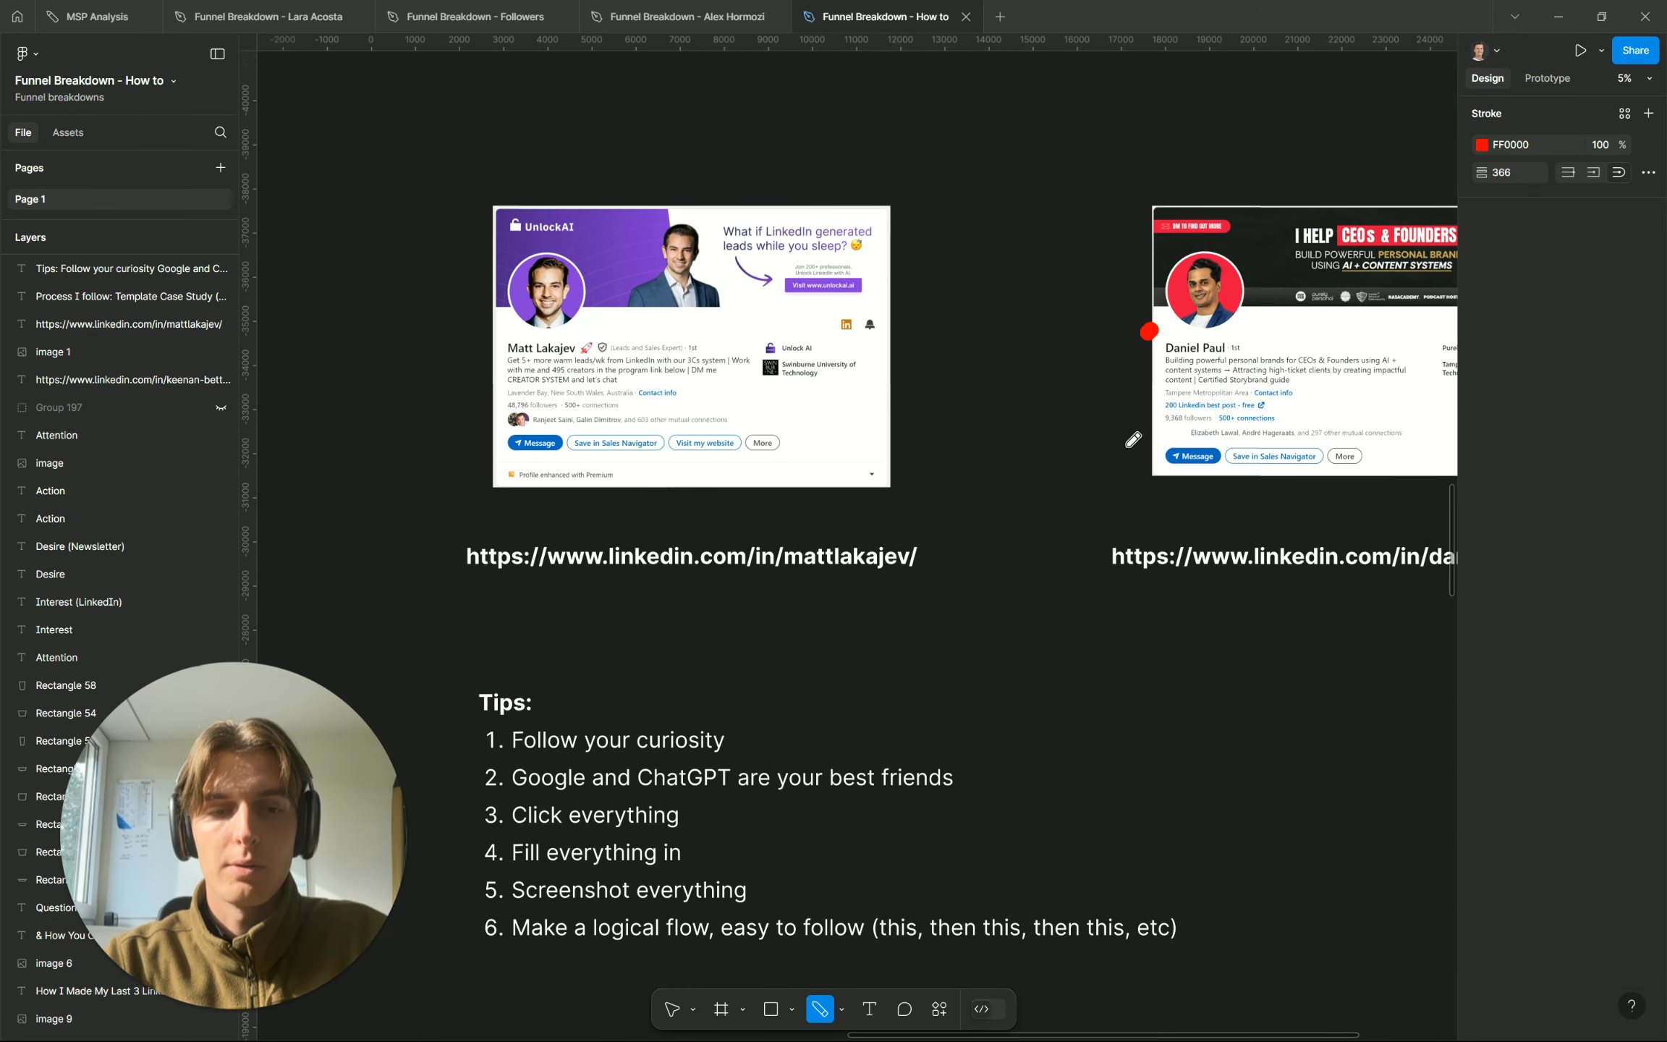
pyautogui.hotkey('ctrl', 'z')
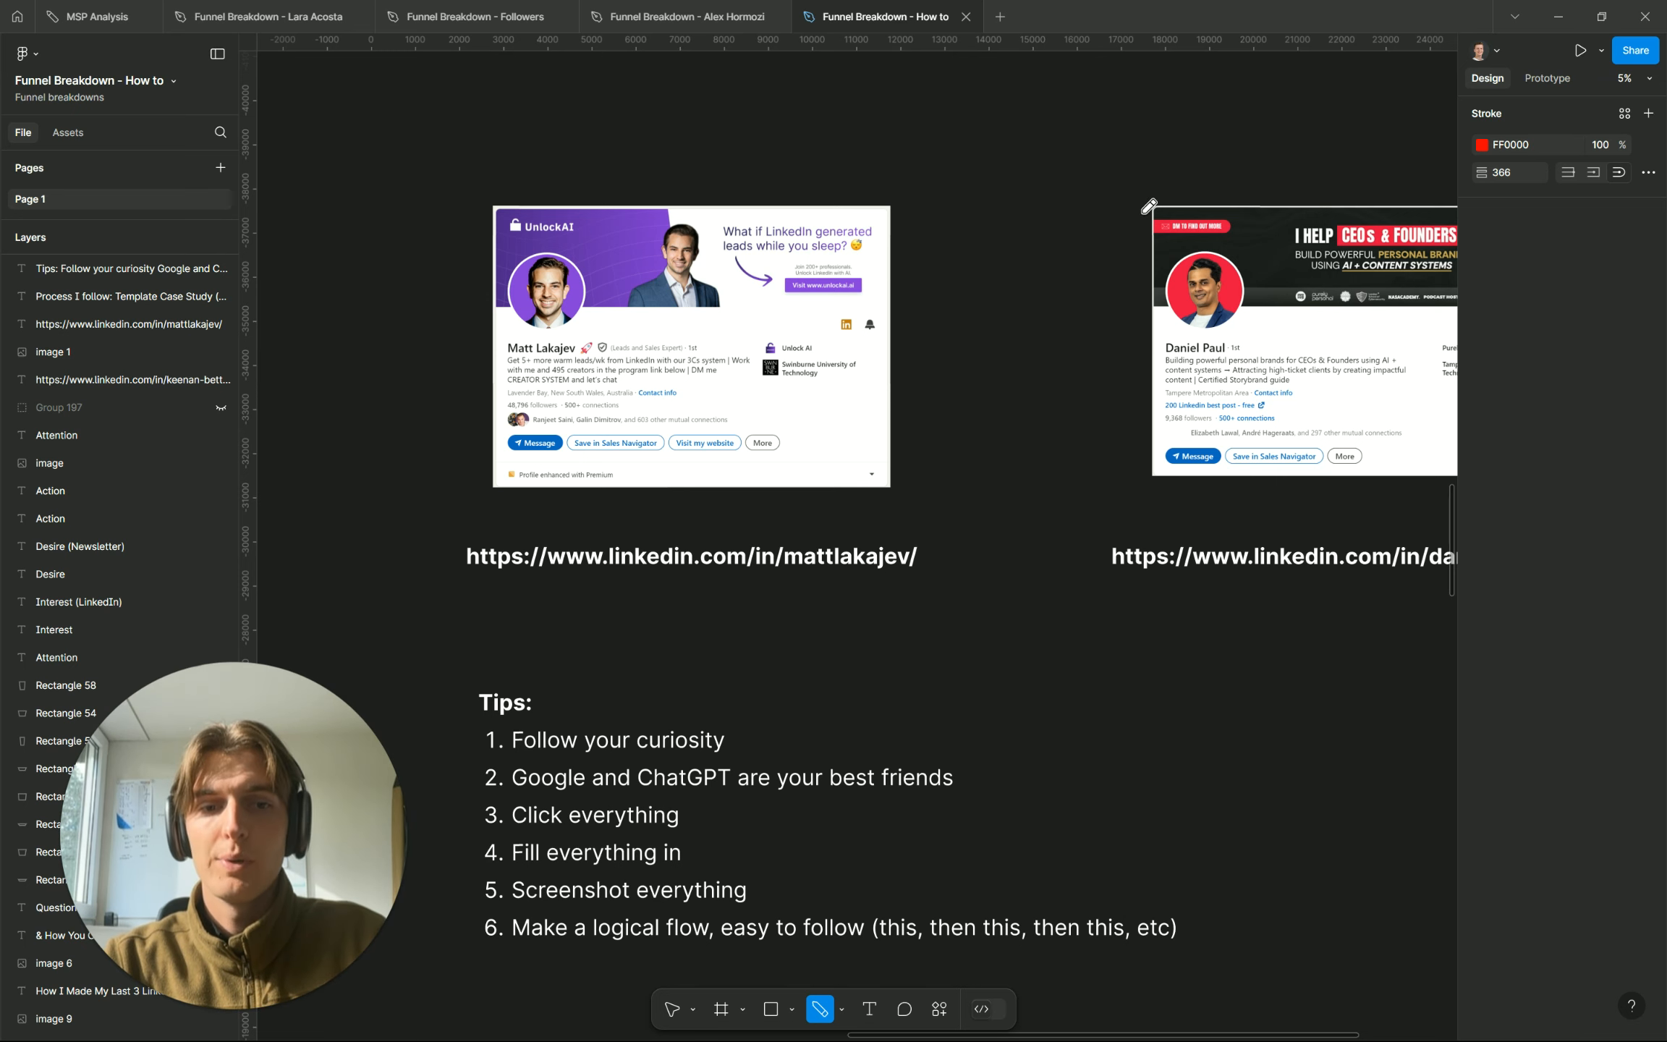
pyautogui.moveTo(1144, 209)
pyautogui.mouseDown()
pyautogui.moveTo(1099, 296)
pyautogui.moveTo(1133, 482)
pyautogui.mouseUp()
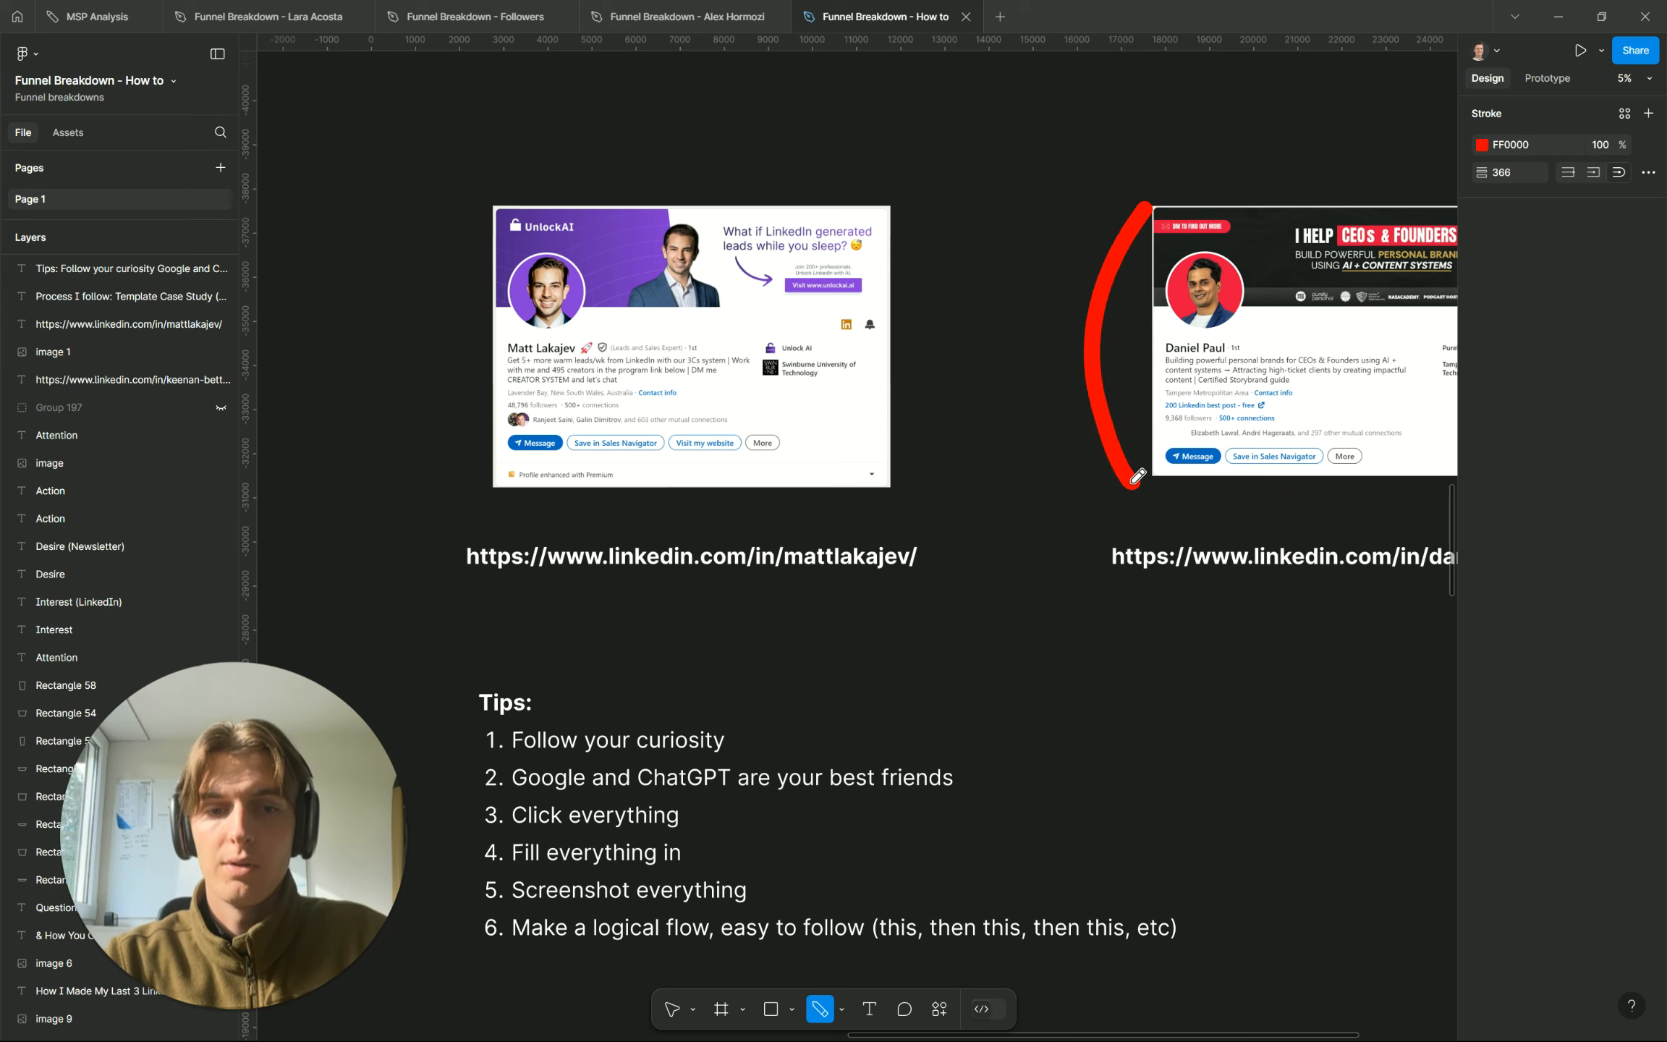
pyautogui.hotkey('ctrl', 'z')
# Switch to the browser, open the LinkedIn post author's profile in a new tab and open the message conversation with them
pyautogui.hotkey('alt', 'Tab')
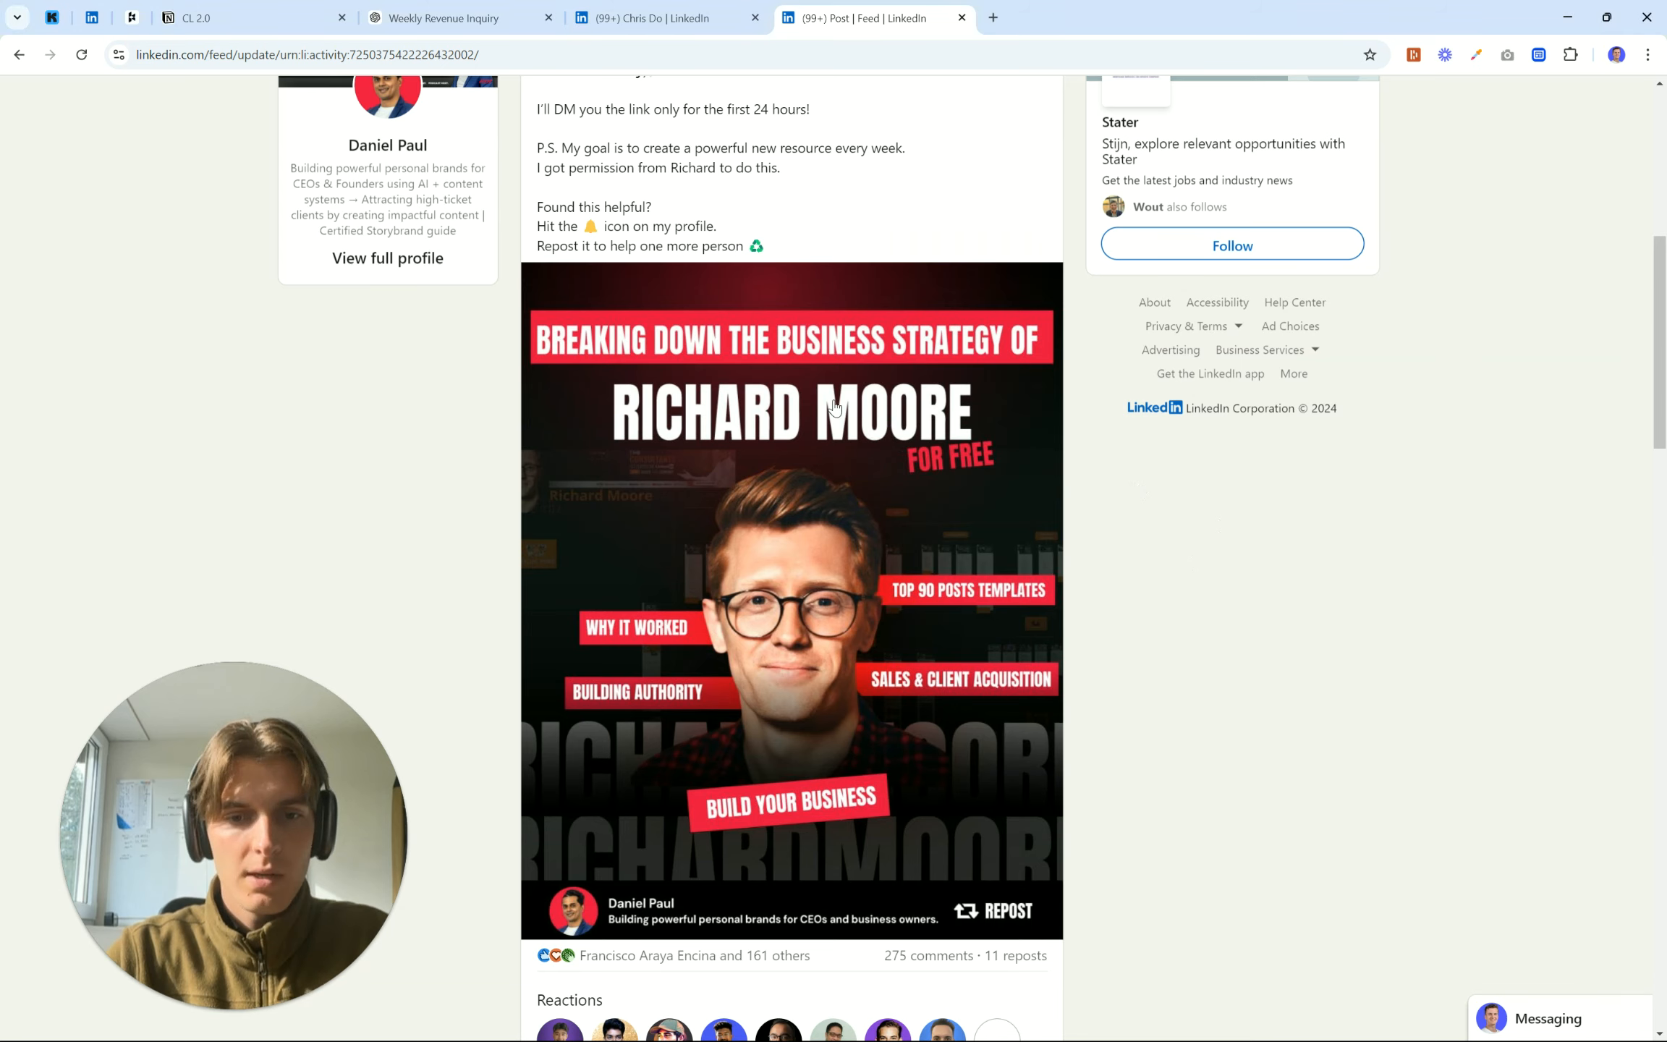
pyautogui.scroll(10, 835, 407)
pyautogui.middleClick(565, 226)
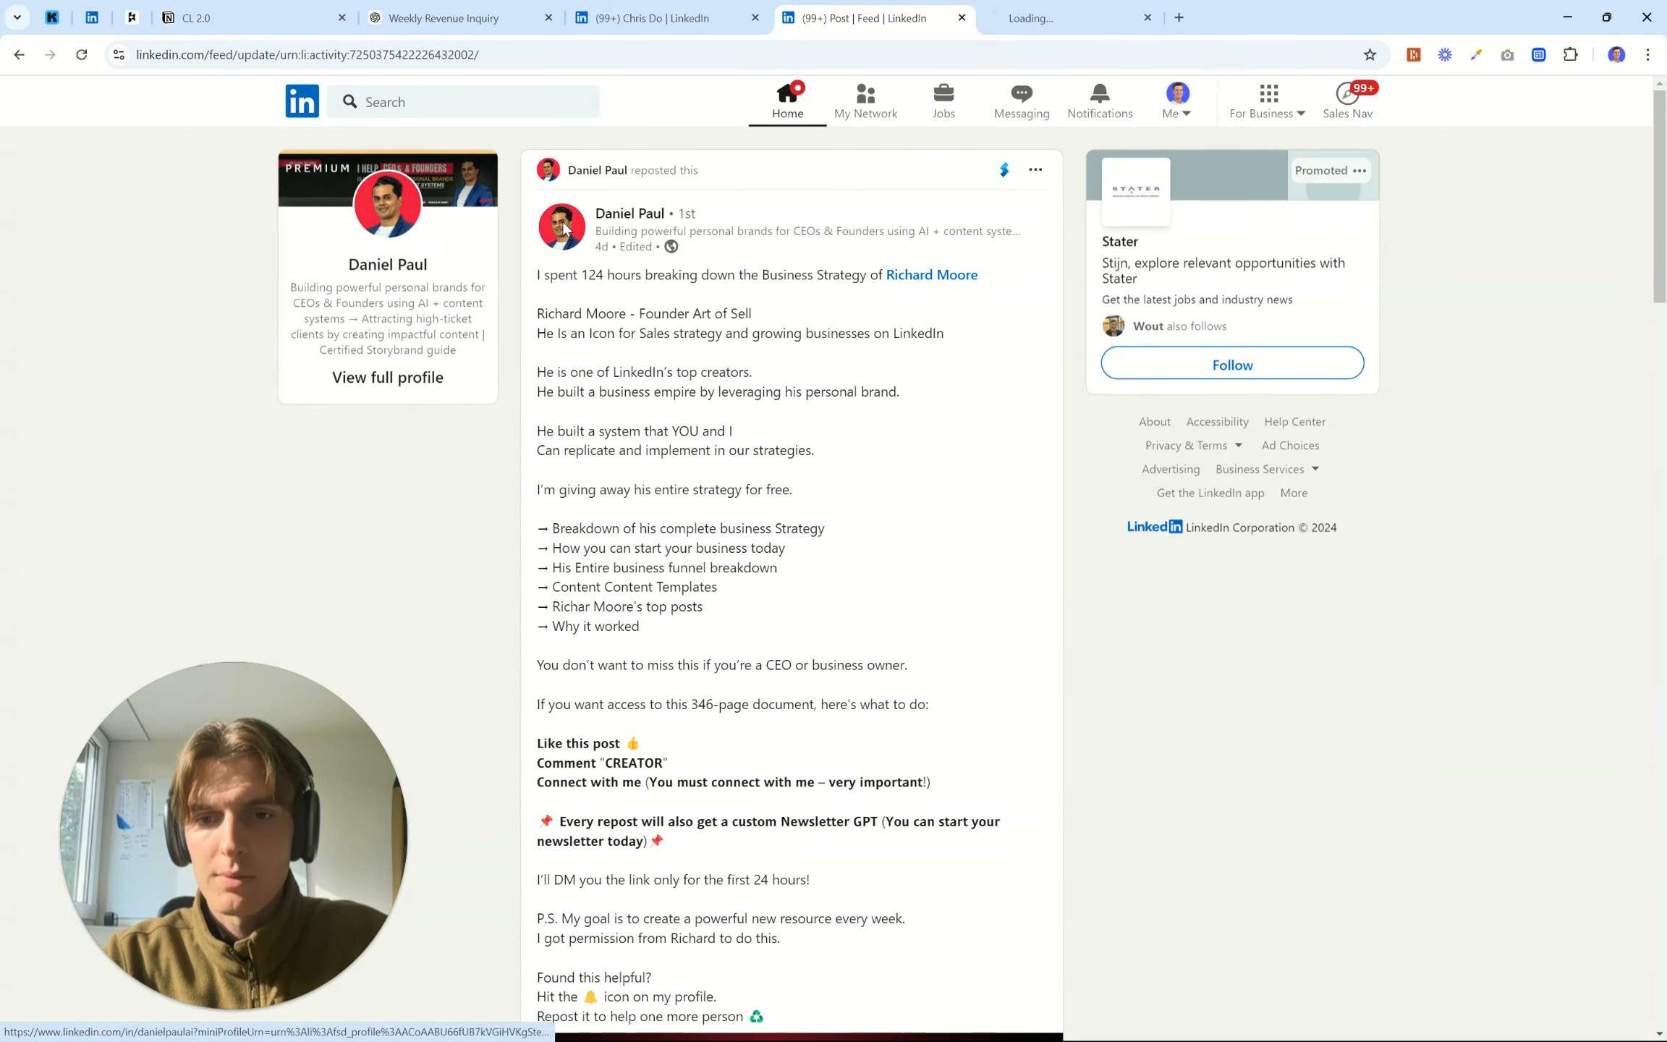
pyautogui.click(1108, 18)
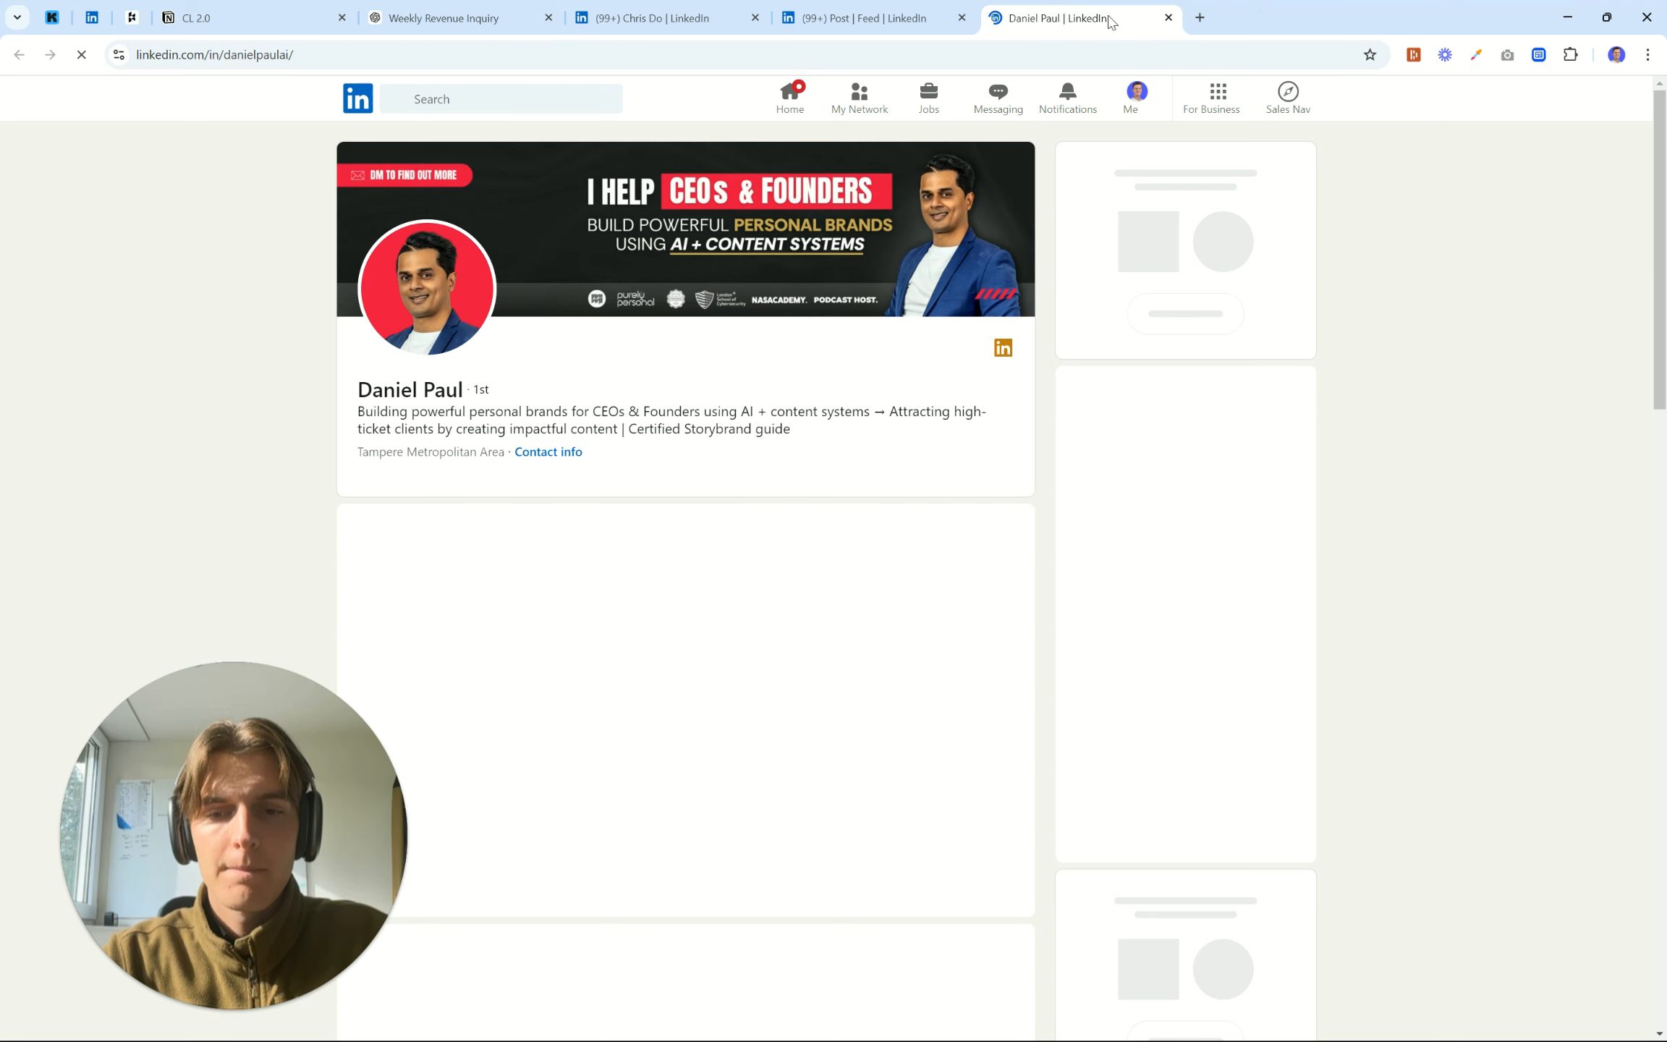
pyautogui.scroll(-1, 440, 432)
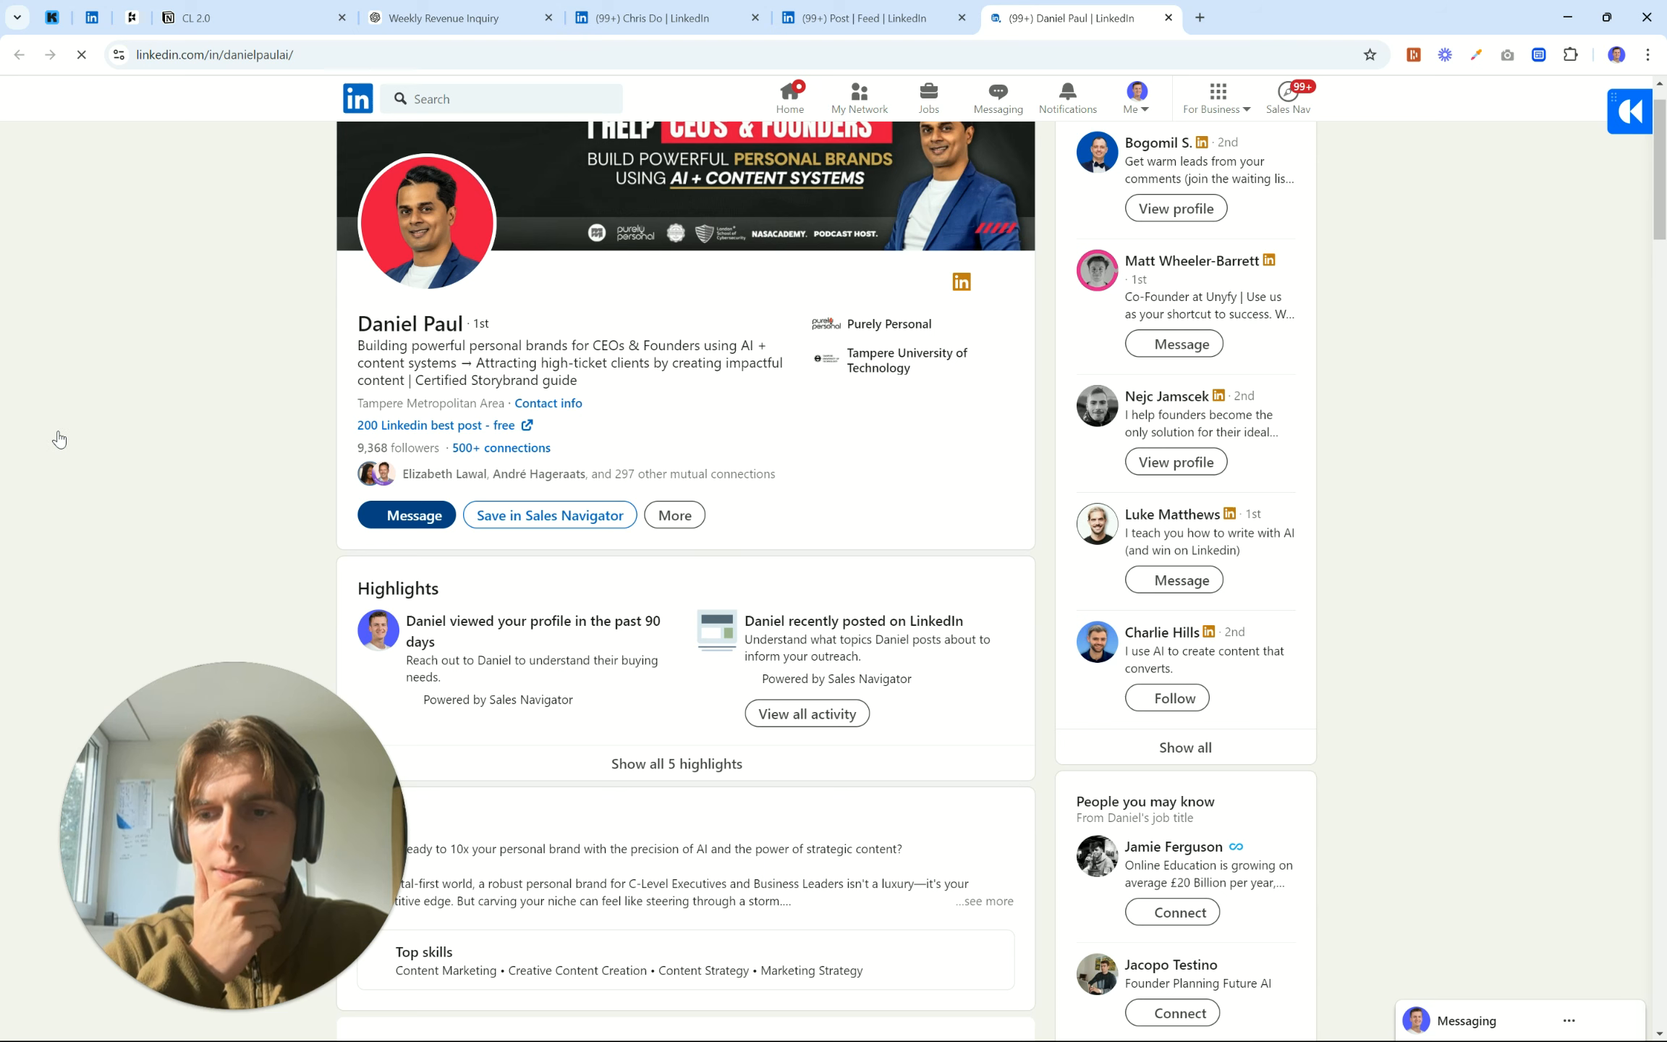
pyautogui.click(406, 515)
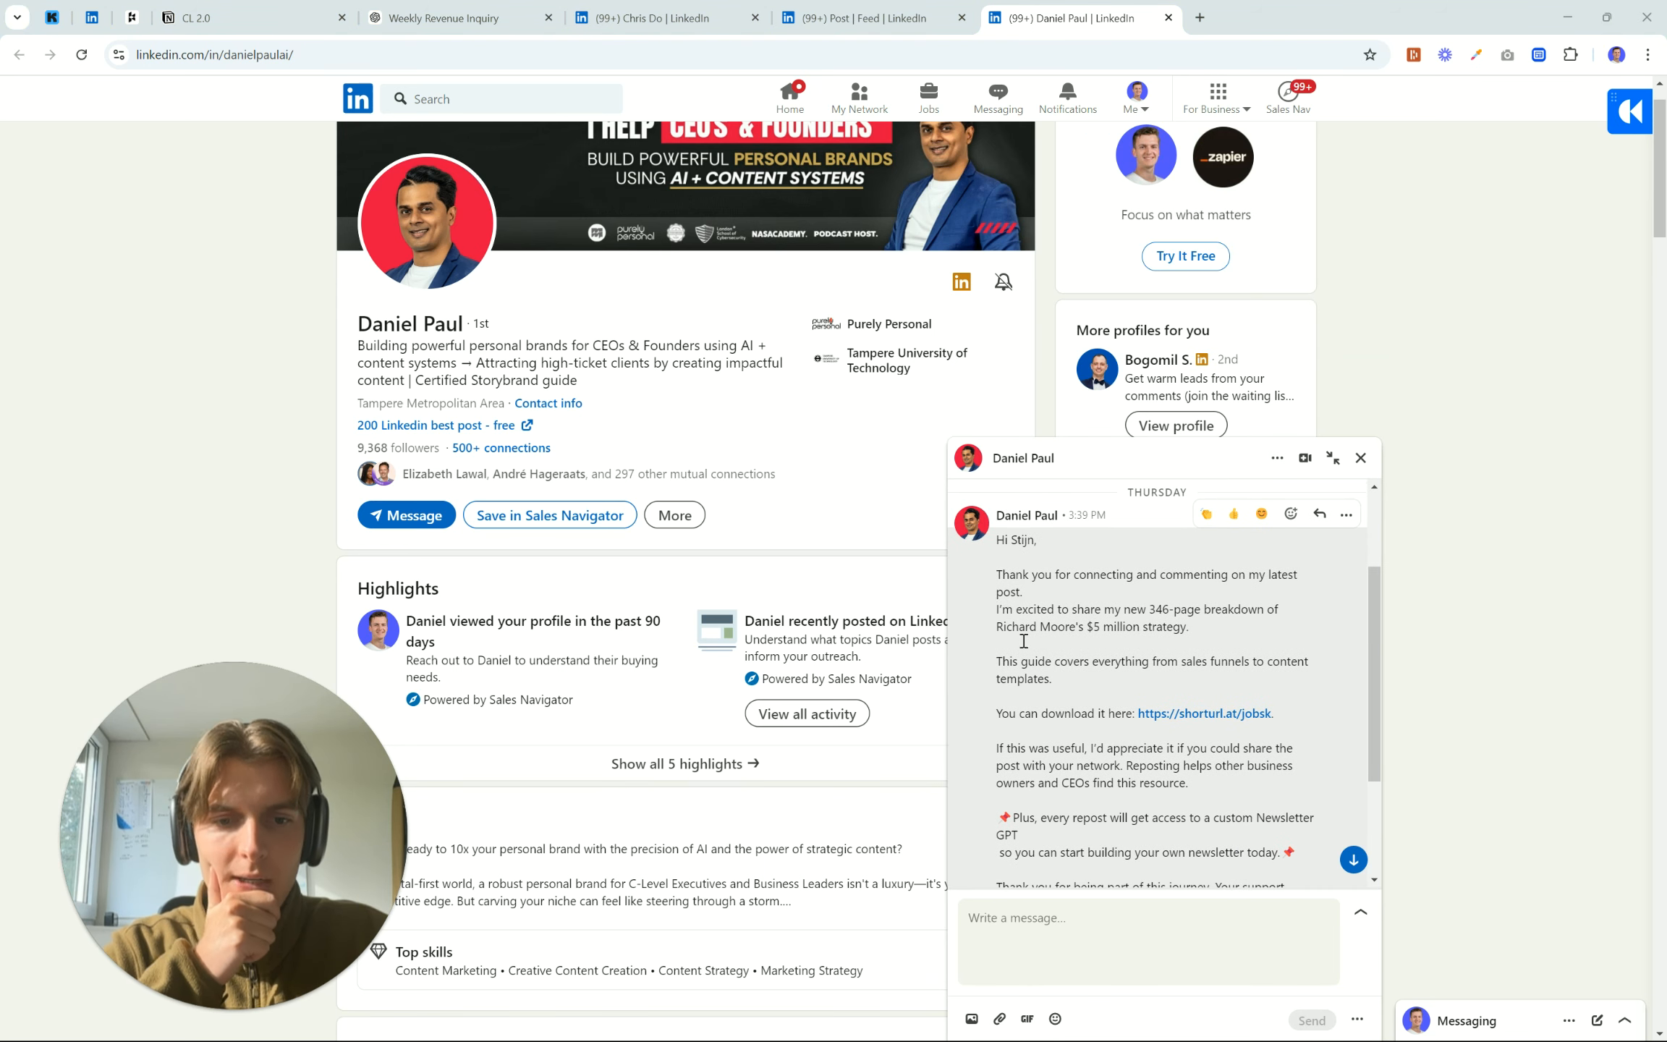
# Read the lead magnet delivery message, from the greeting to the download link for the 346-page breakdown
pyautogui.moveTo(997, 544)
pyautogui.mouseDown()
pyautogui.moveTo(1042, 579)
pyautogui.moveTo(1077, 678)
pyautogui.moveTo(997, 572)
pyautogui.mouseUp()
pyautogui.click(1077, 678)
pyautogui.click(1012, 579)
pyautogui.scroll(-1, 1063, 636)
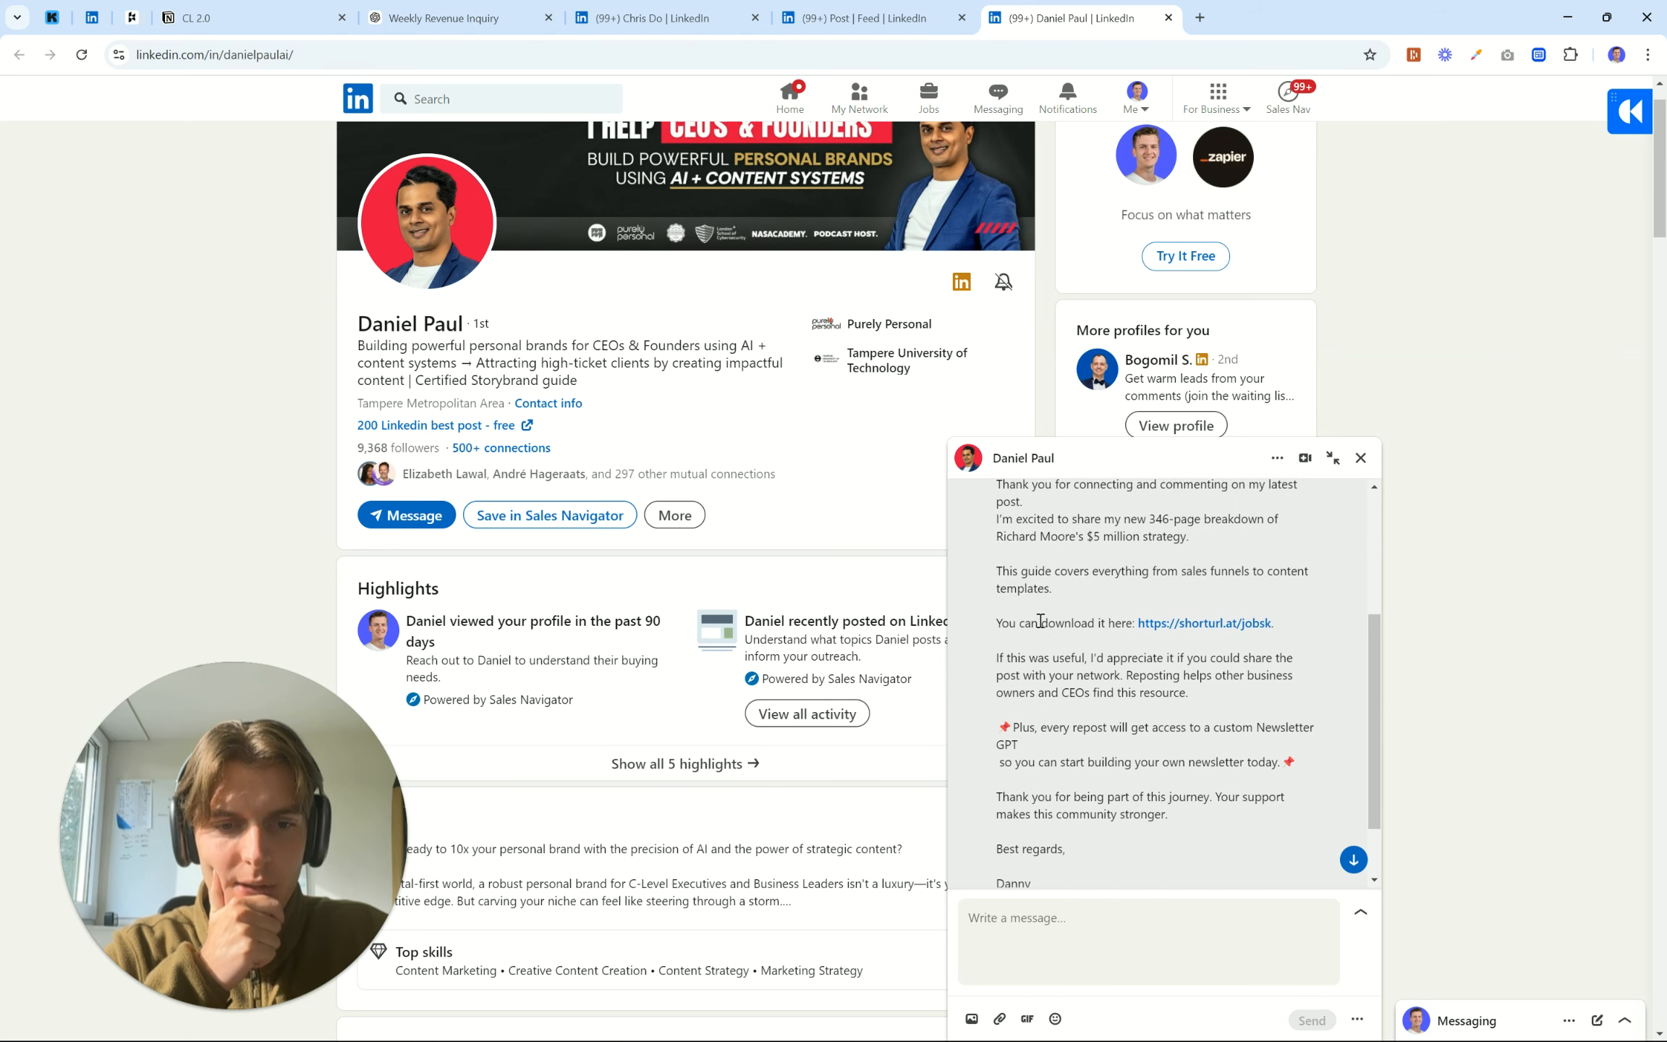
pyautogui.doubleClick(1063, 622)
pyautogui.click(1055, 665)
pyautogui.scroll(-1, 1027, 637)
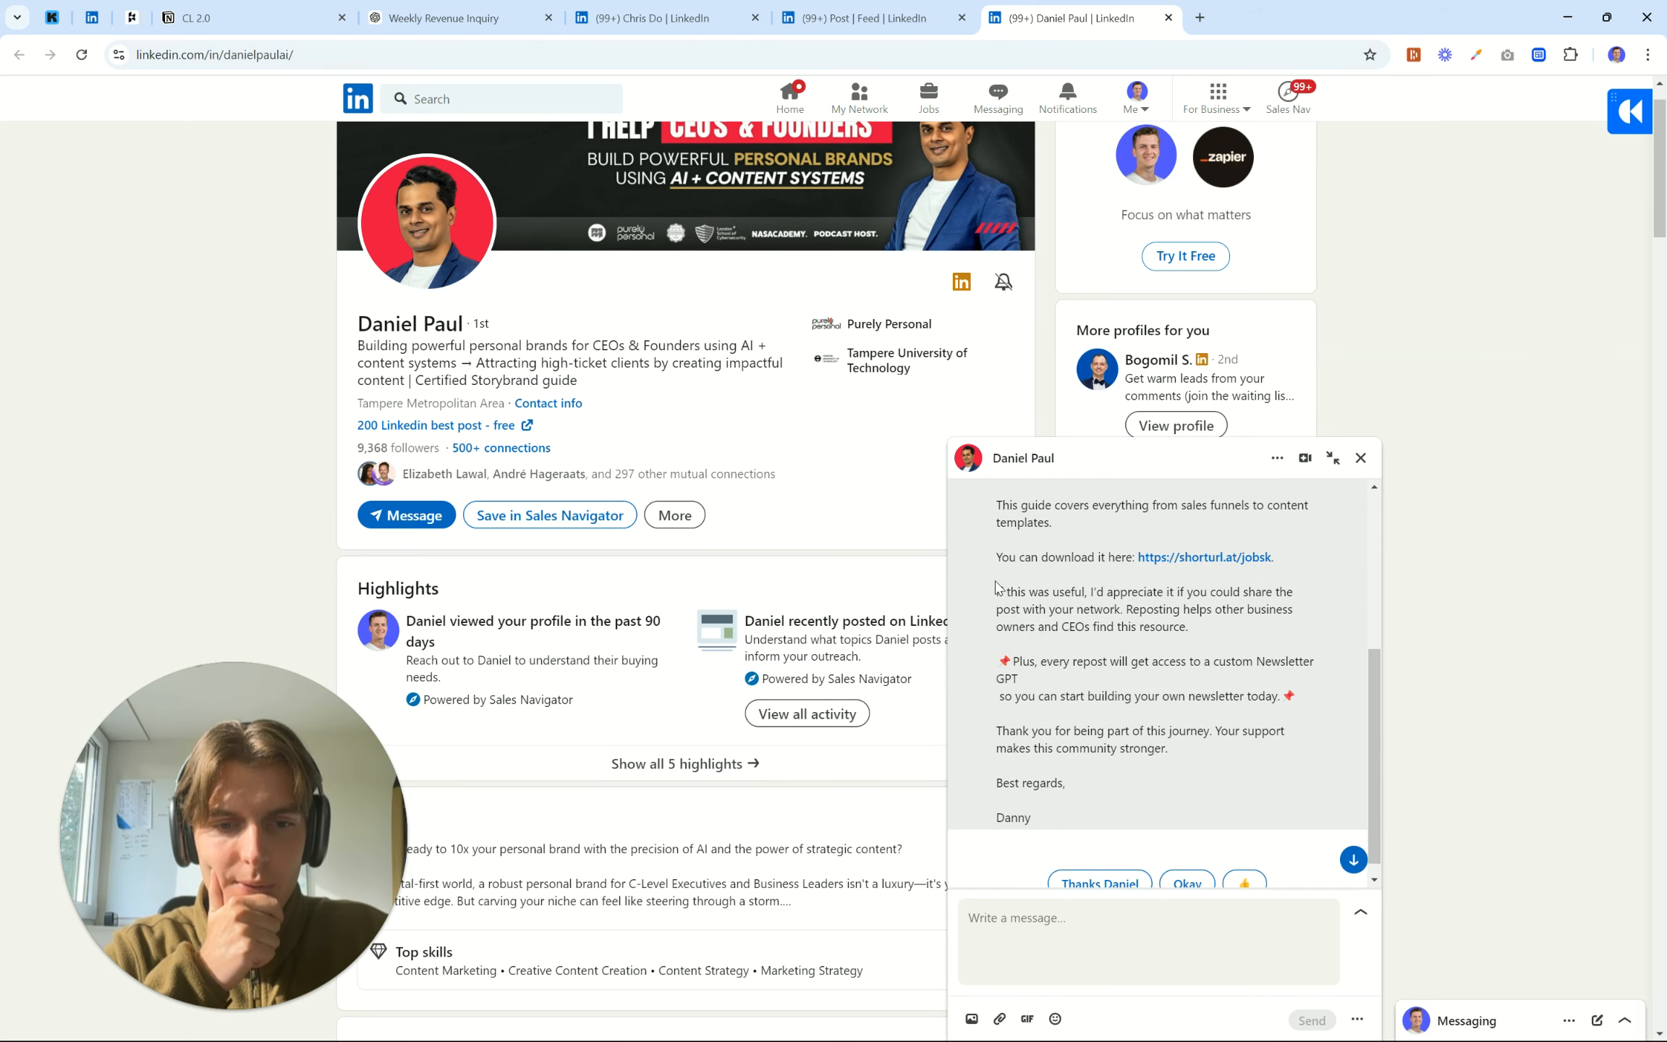
# Highlight the message's request to share the post and its offer of a custom Newsletter GPT for reposts, clearing each selection
pyautogui.moveTo(1015, 586); pyautogui.dragTo(1190, 623)
pyautogui.click(1206, 628)
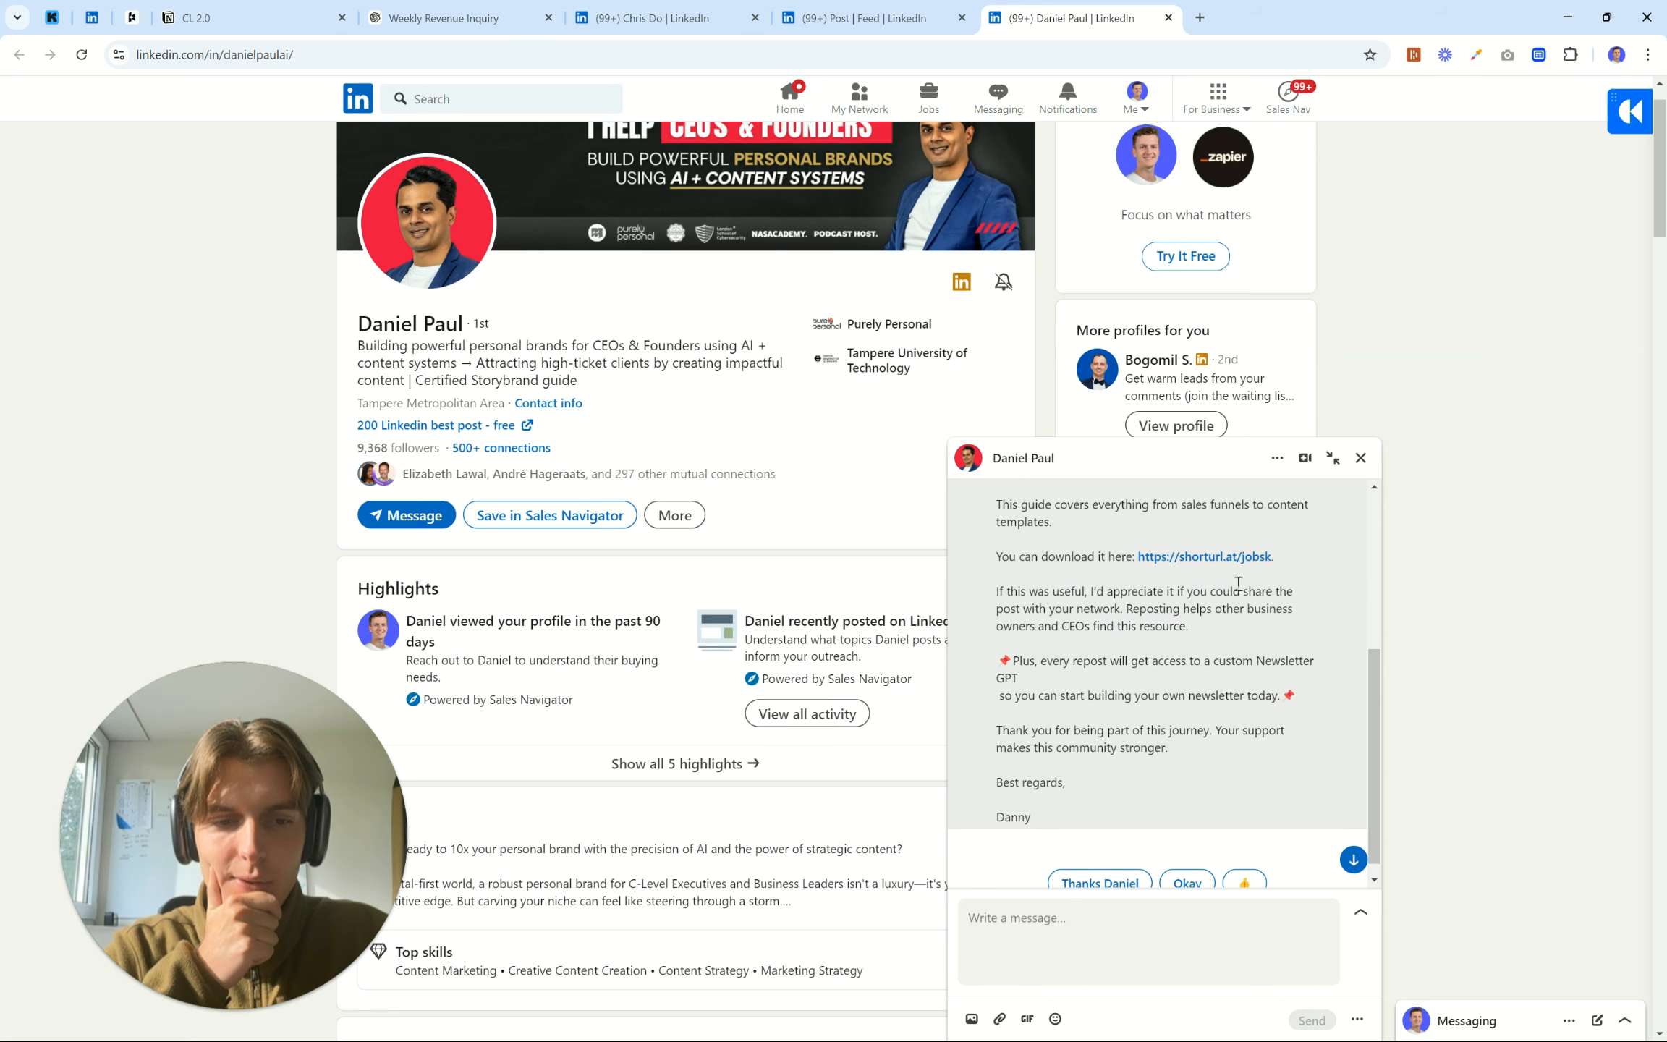
pyautogui.moveTo(1047, 607); pyautogui.dragTo(1195, 626)
pyautogui.doubleClick(1141, 606)
pyautogui.click(1258, 665)
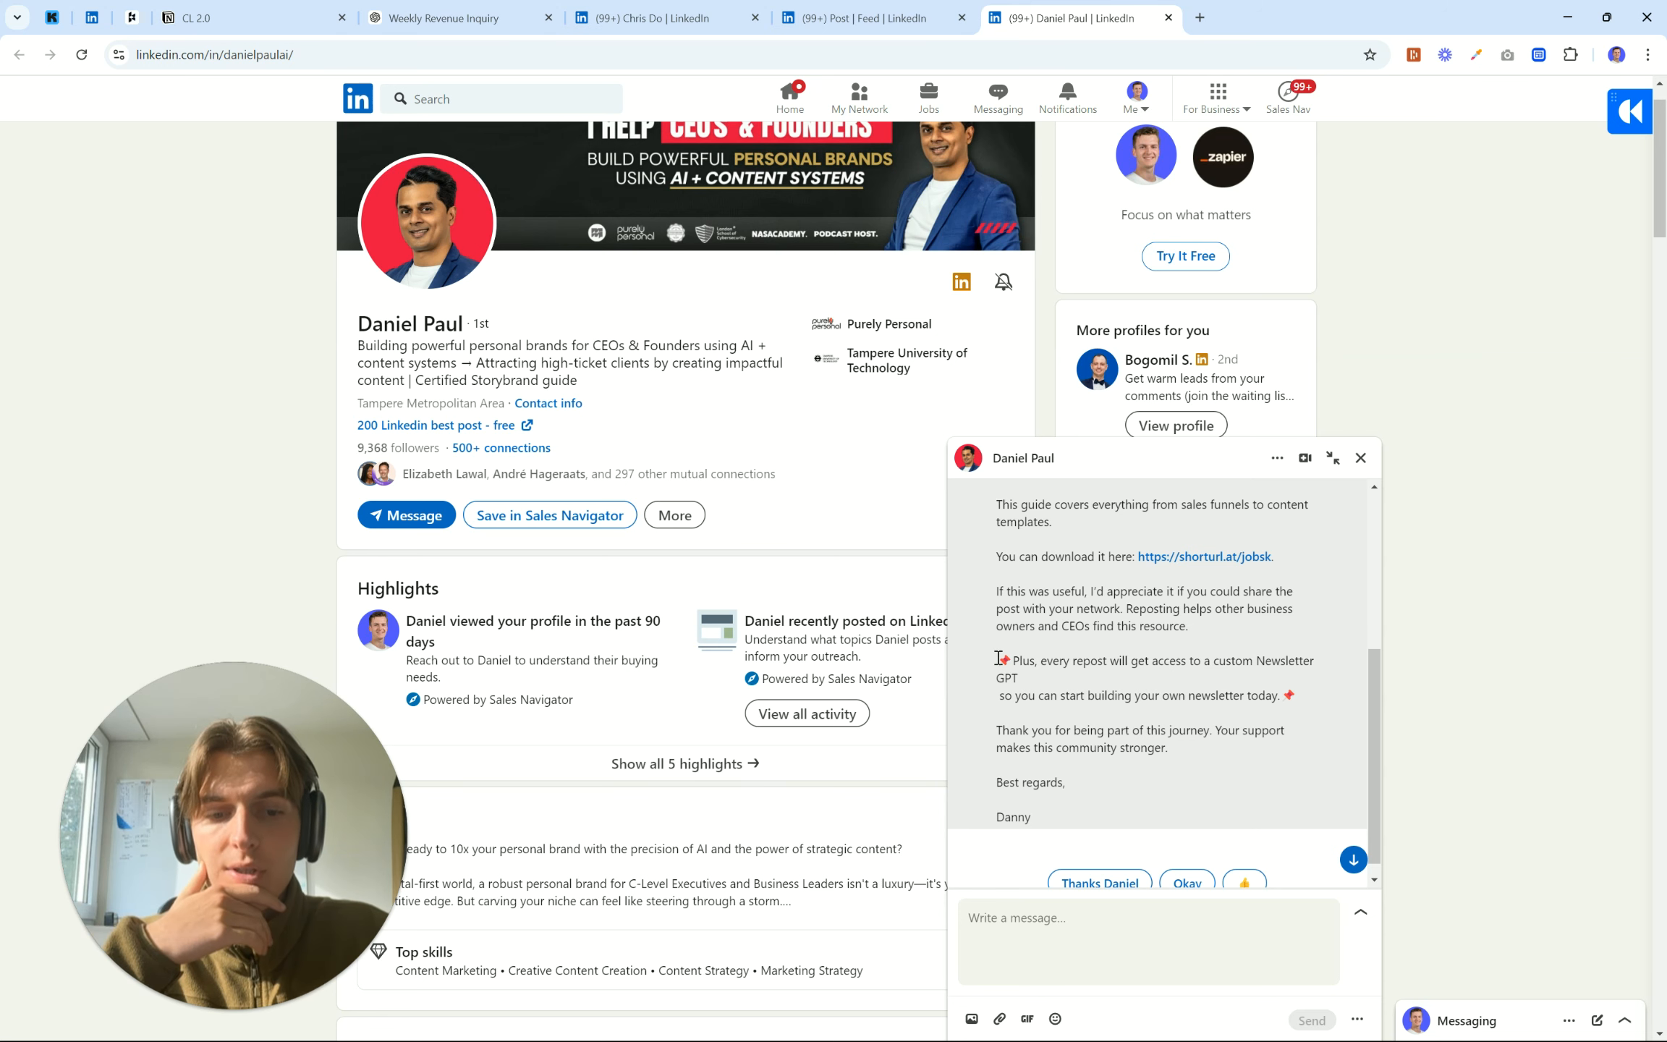
pyautogui.moveTo(998, 659); pyautogui.dragTo(1306, 702)
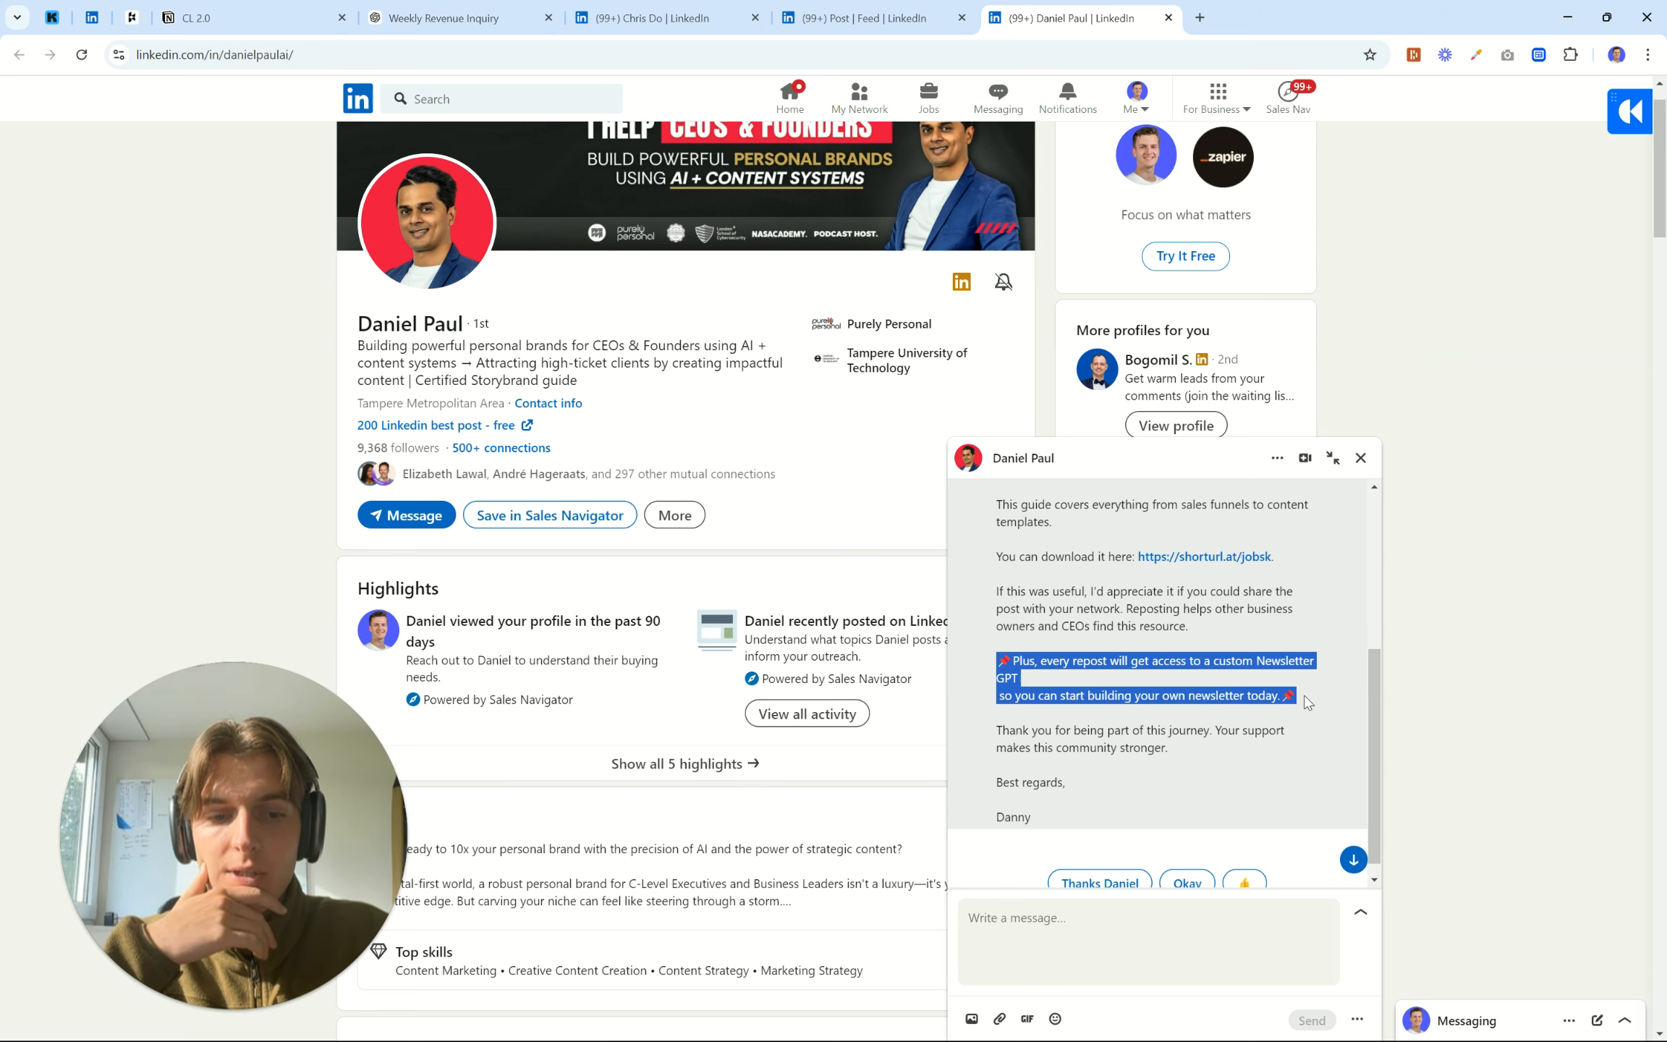
pyautogui.click(1308, 702)
# Open the 346-page breakdown document from the message's download link and go to its cover page
pyautogui.scroll(2, 1160, 689)
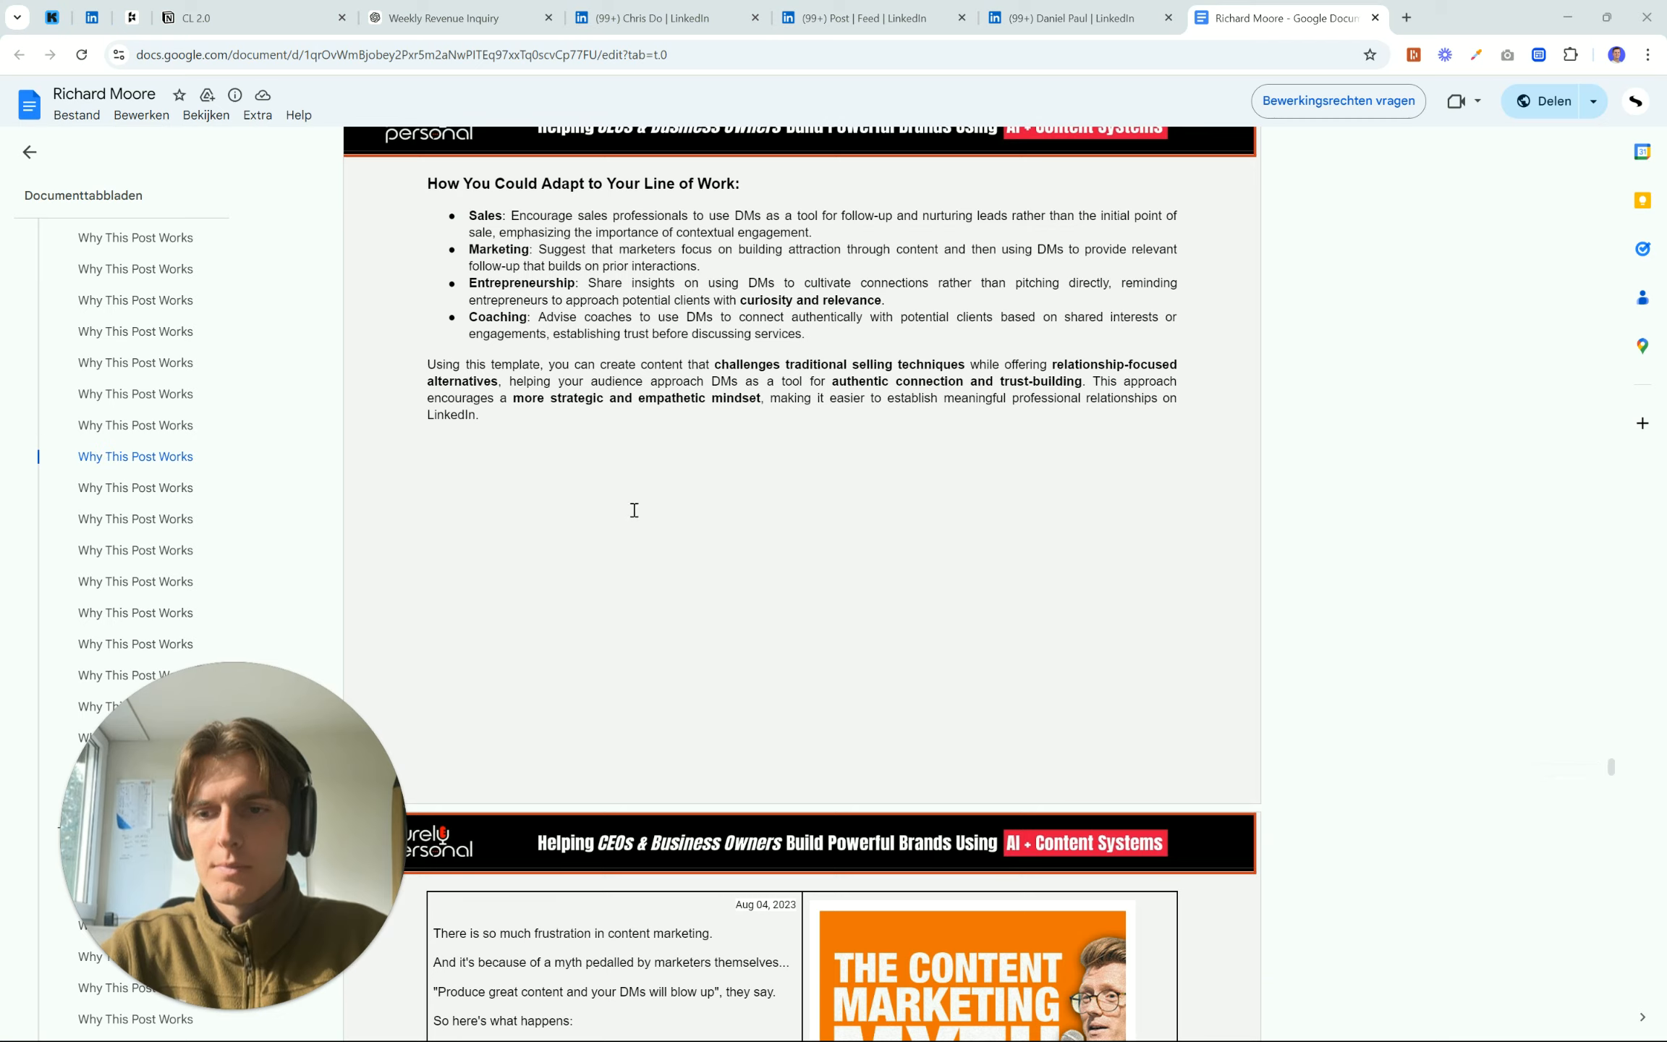
pyautogui.scroll(20, 634, 509)
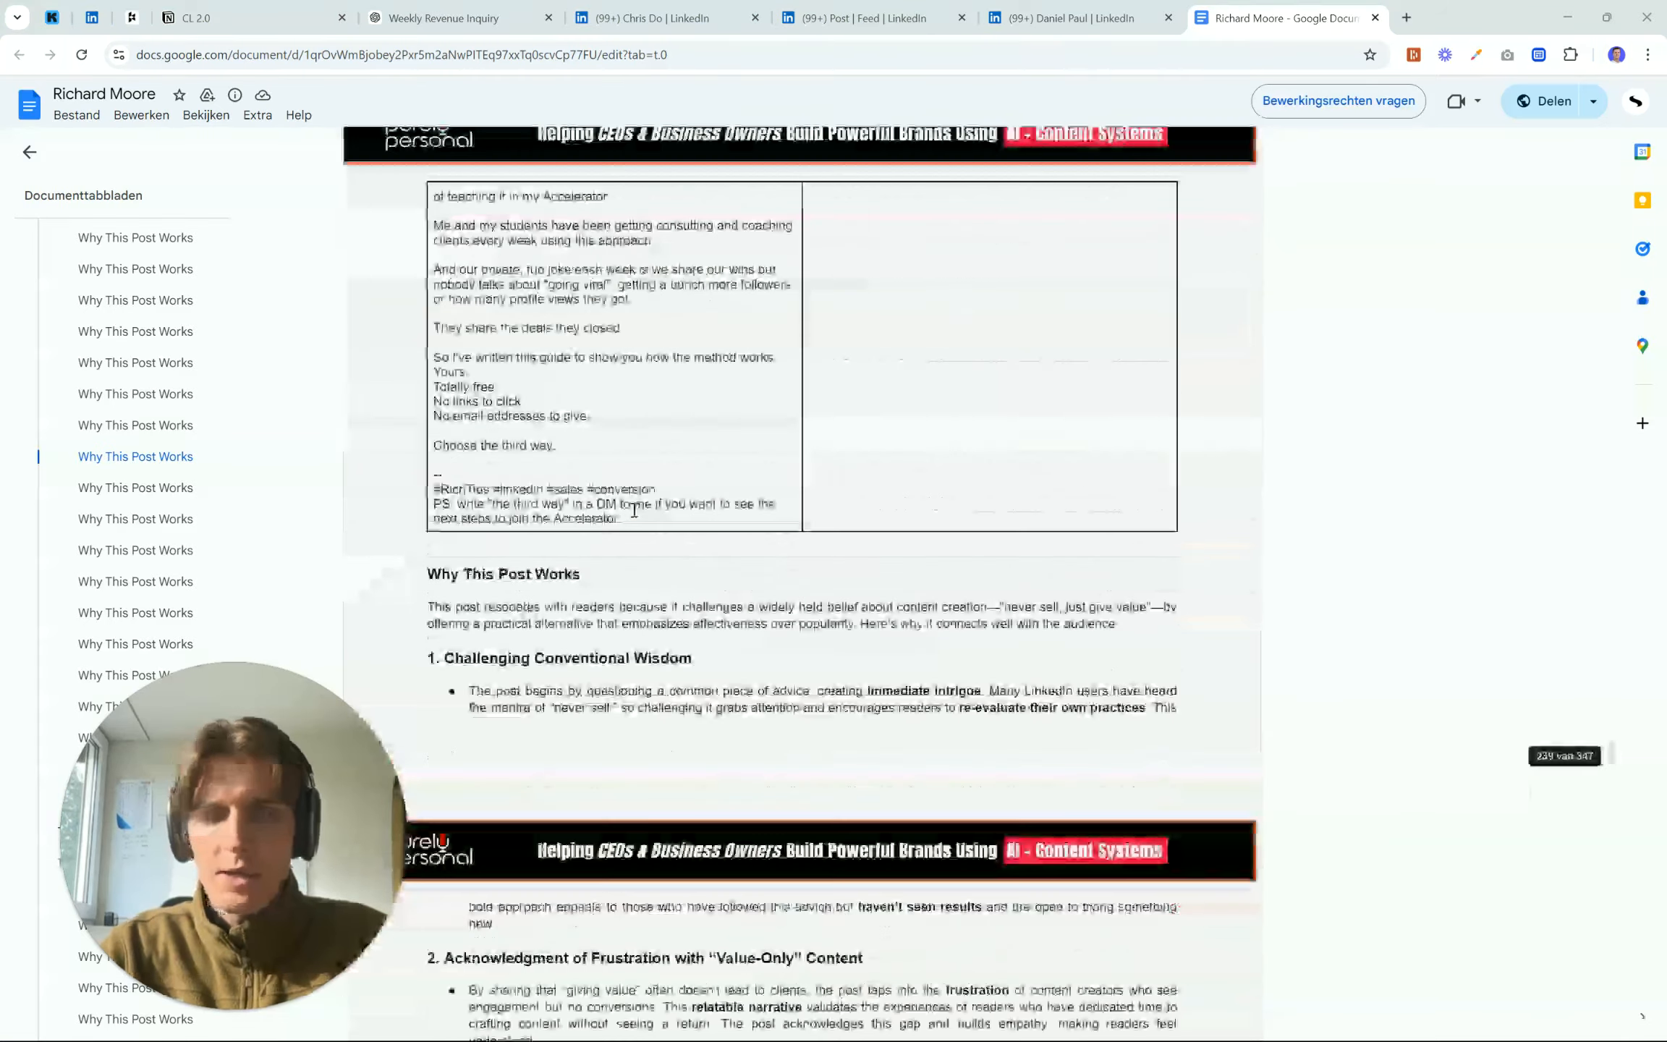
pyautogui.moveTo(1616, 757); pyautogui.dragTo(1613, 144)
pyautogui.click(1078, 17)
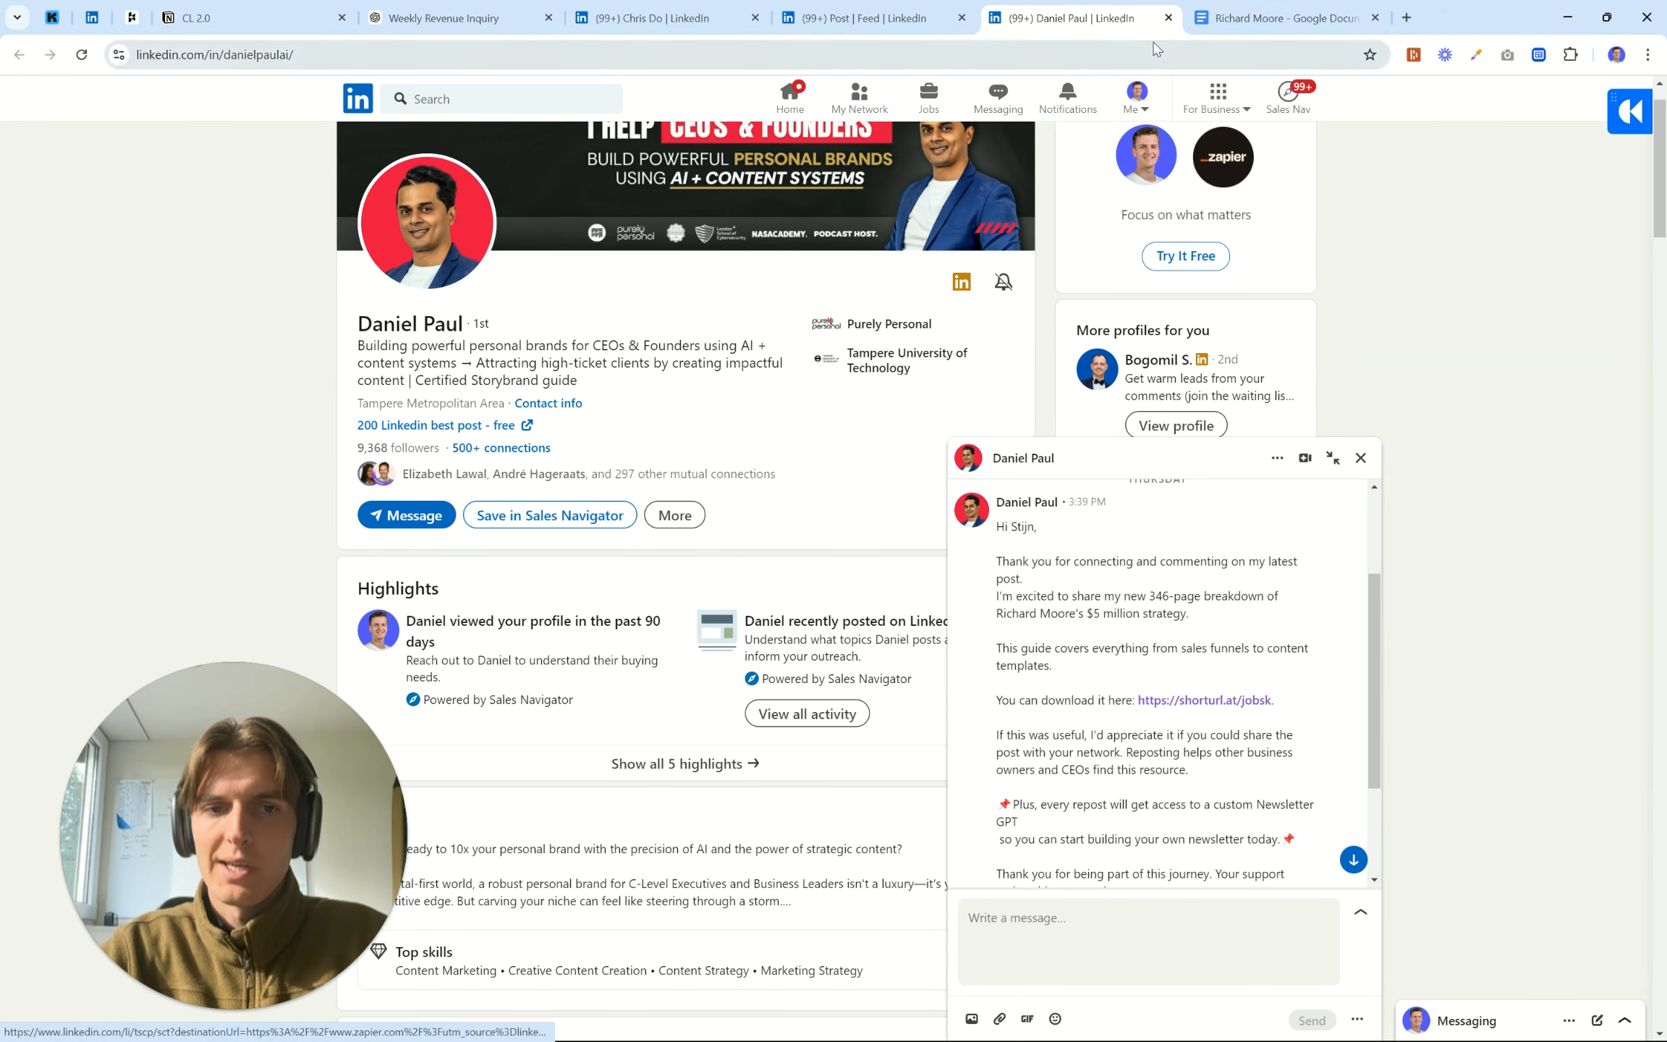
pyautogui.click(1285, 22)
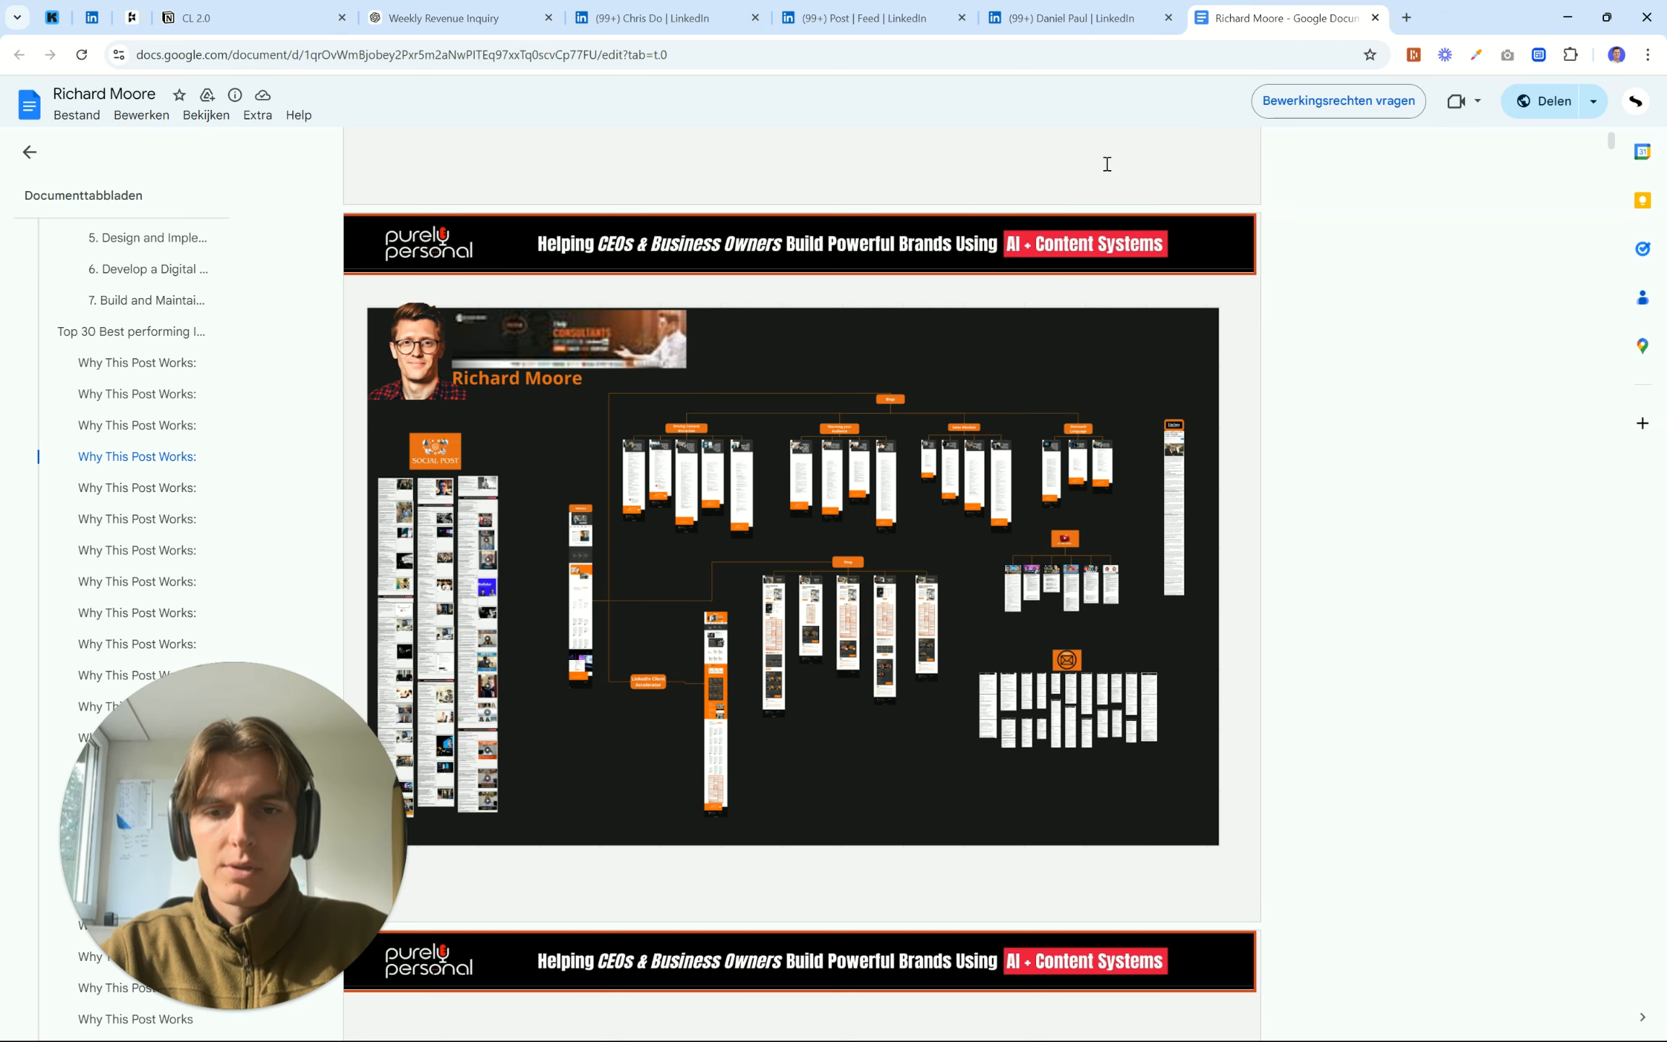
pyautogui.scroll(8, 836, 329)
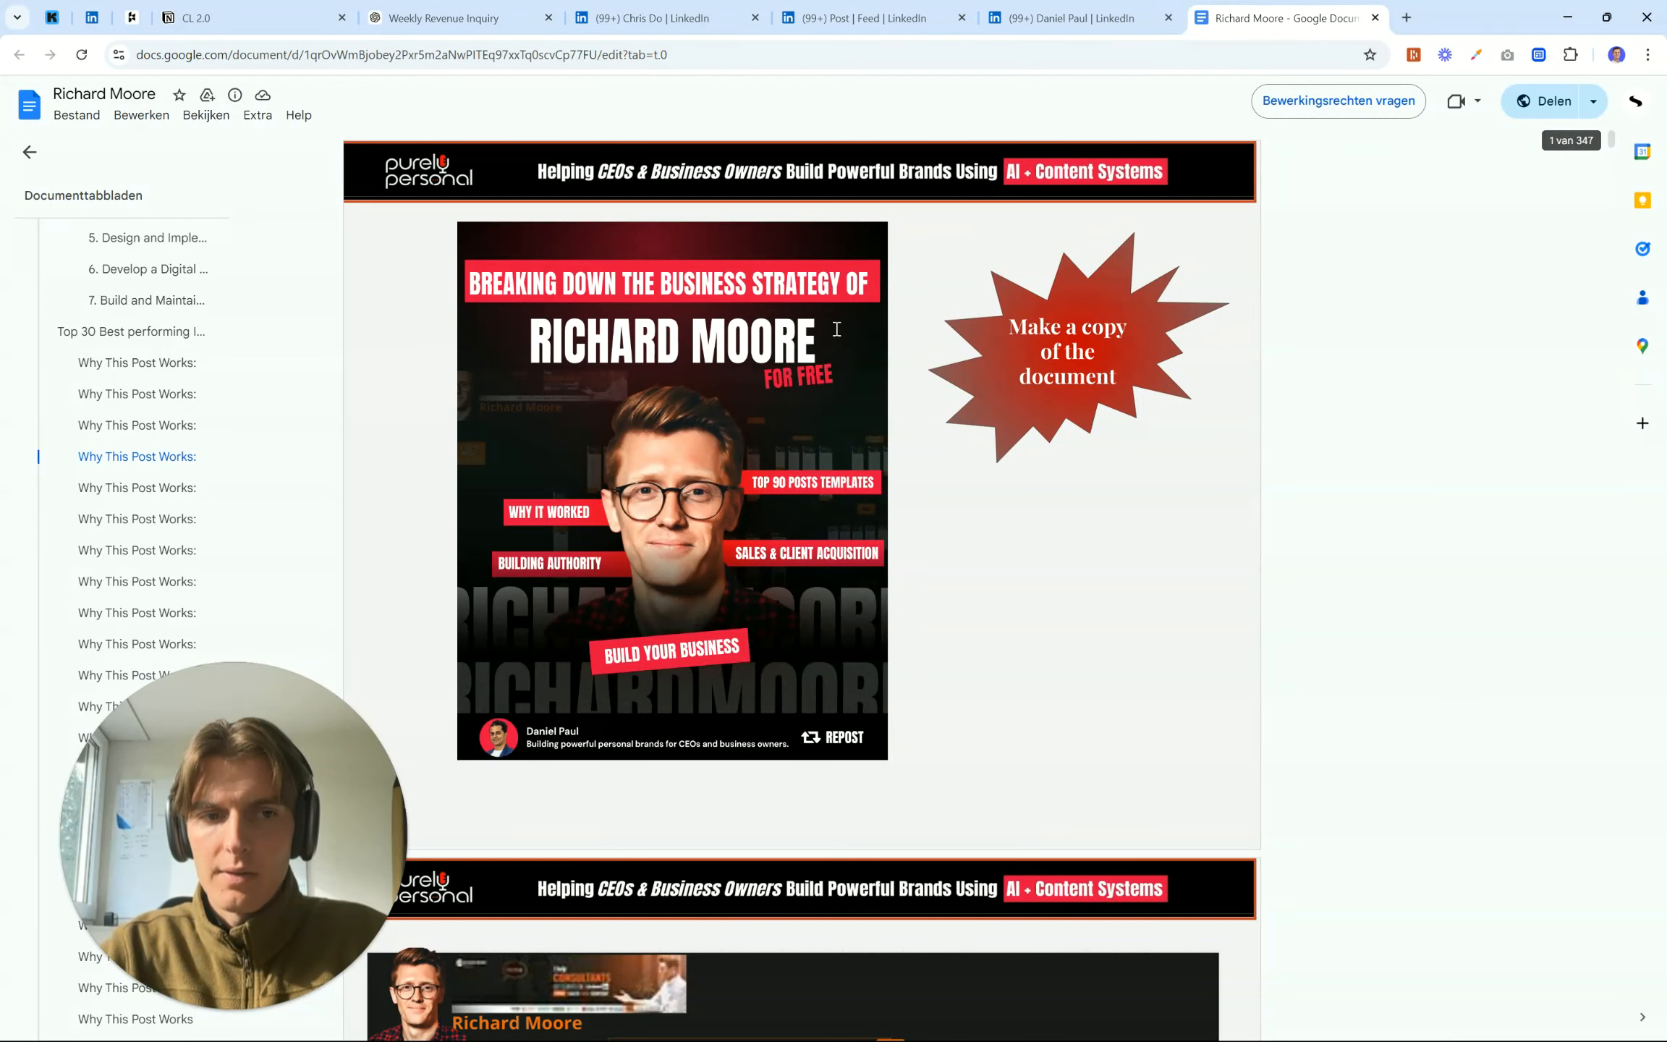
pyautogui.scroll(-4, 984, 442)
pyautogui.scroll(4, 984, 442)
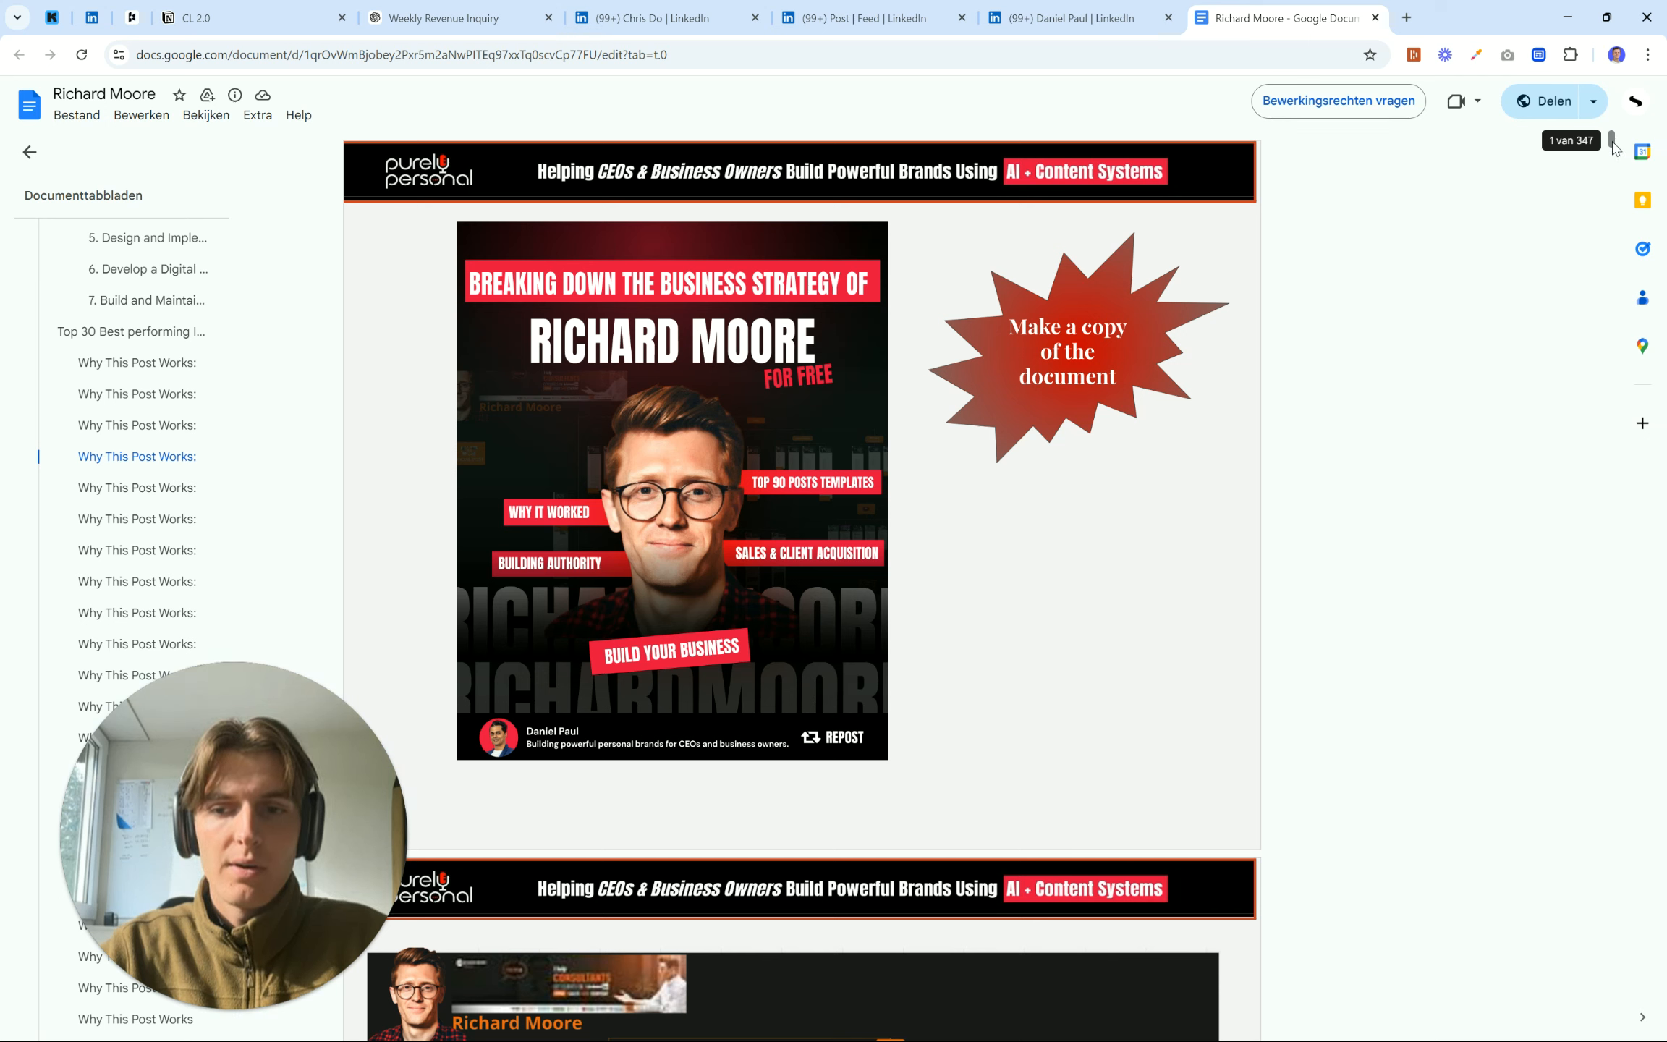
# Skim the "Why This Post Works" analyses in the middle of the document, around pages 126 to 132
pyautogui.moveTo(1612, 145); pyautogui.dragTo(1651, 470)
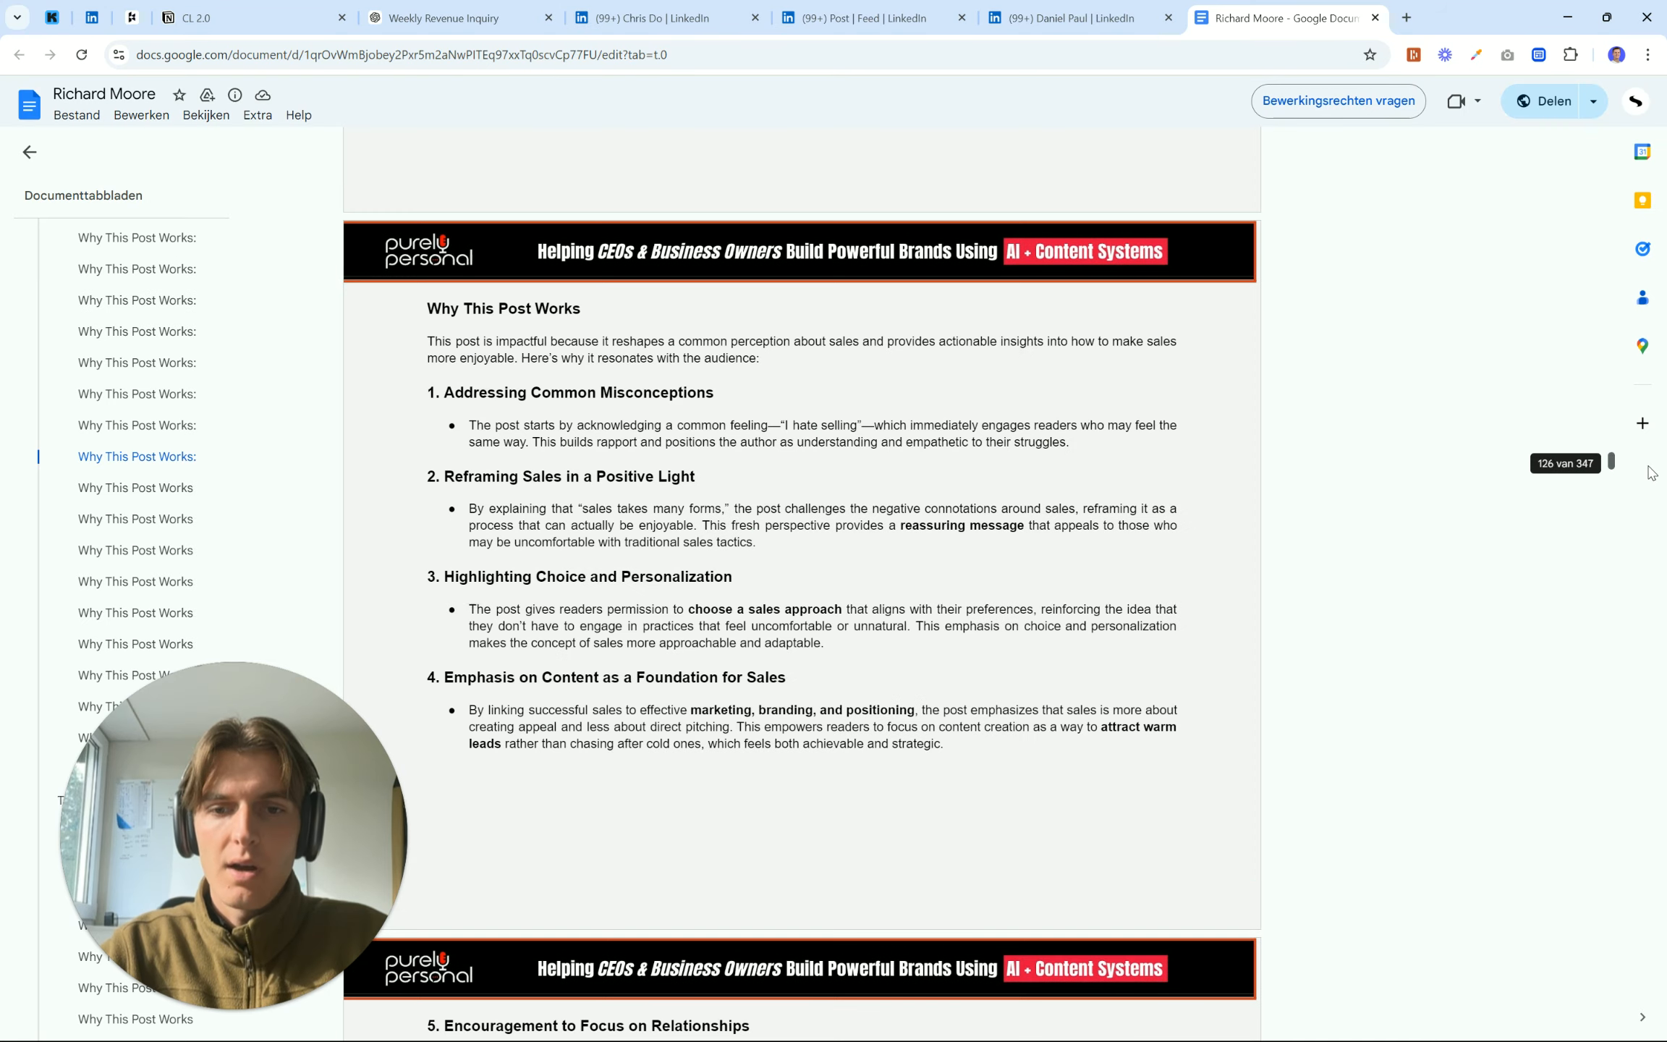
pyautogui.scroll(-2, 1195, 491)
pyautogui.scroll(-15, 1195, 492)
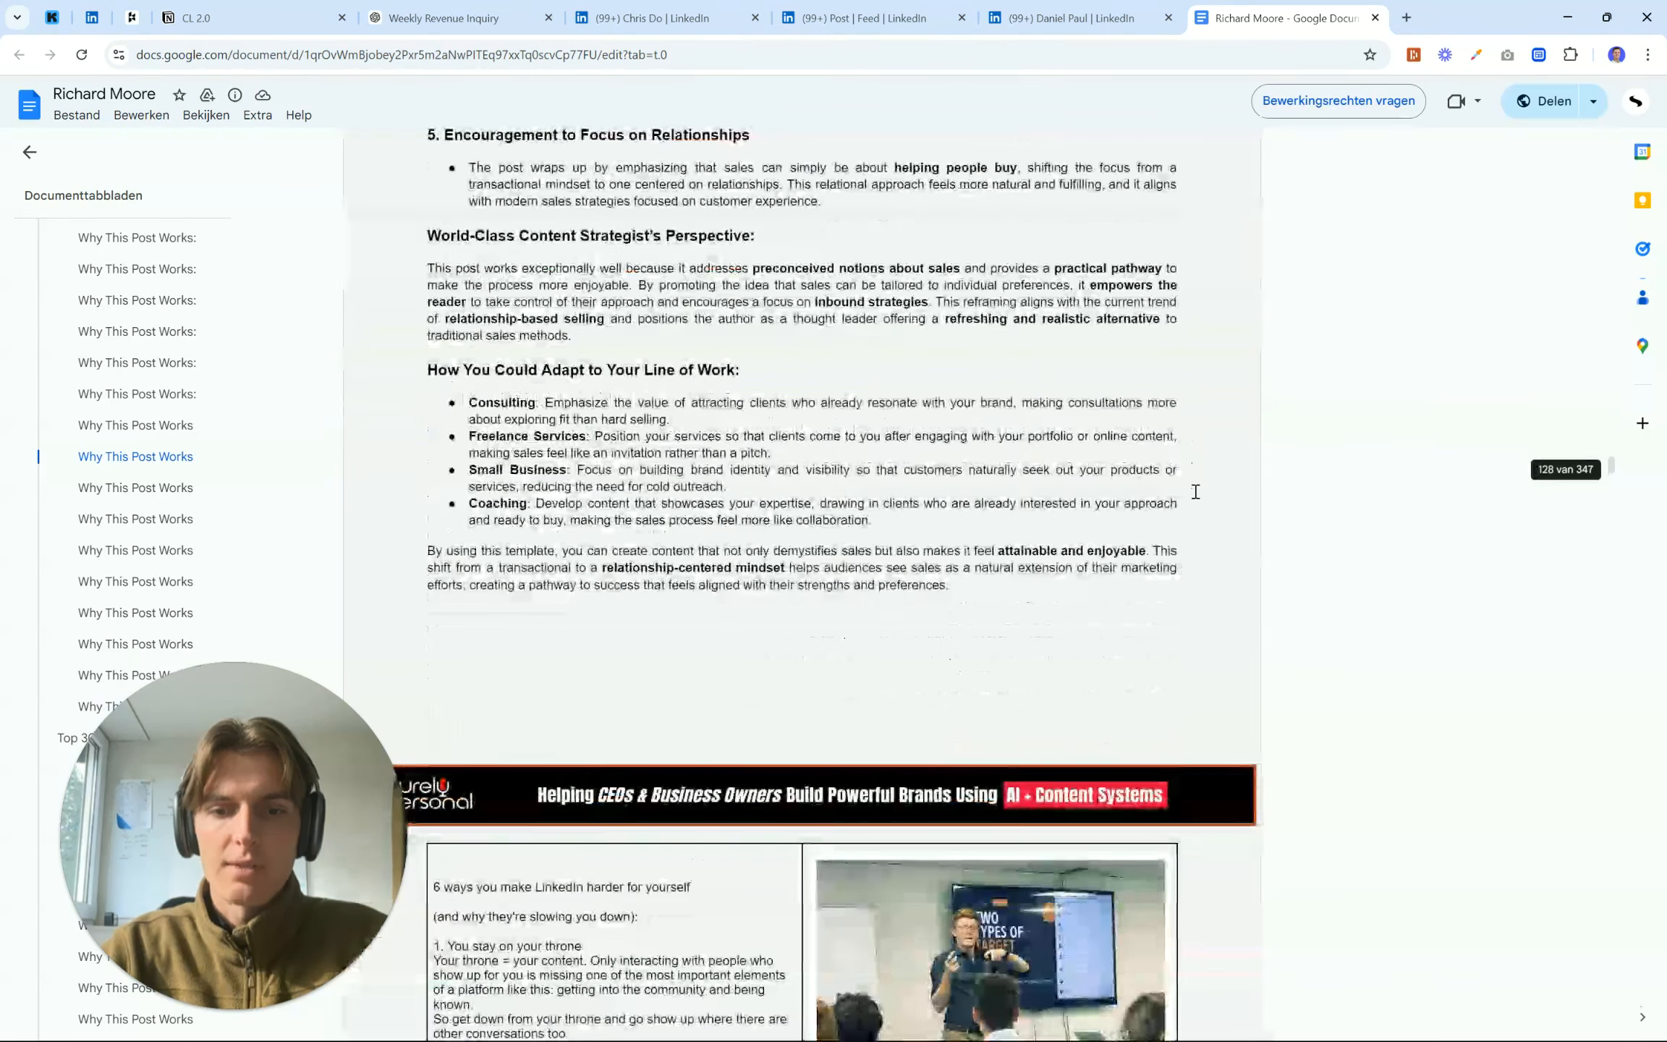
pyautogui.scroll(-20, 1195, 491)
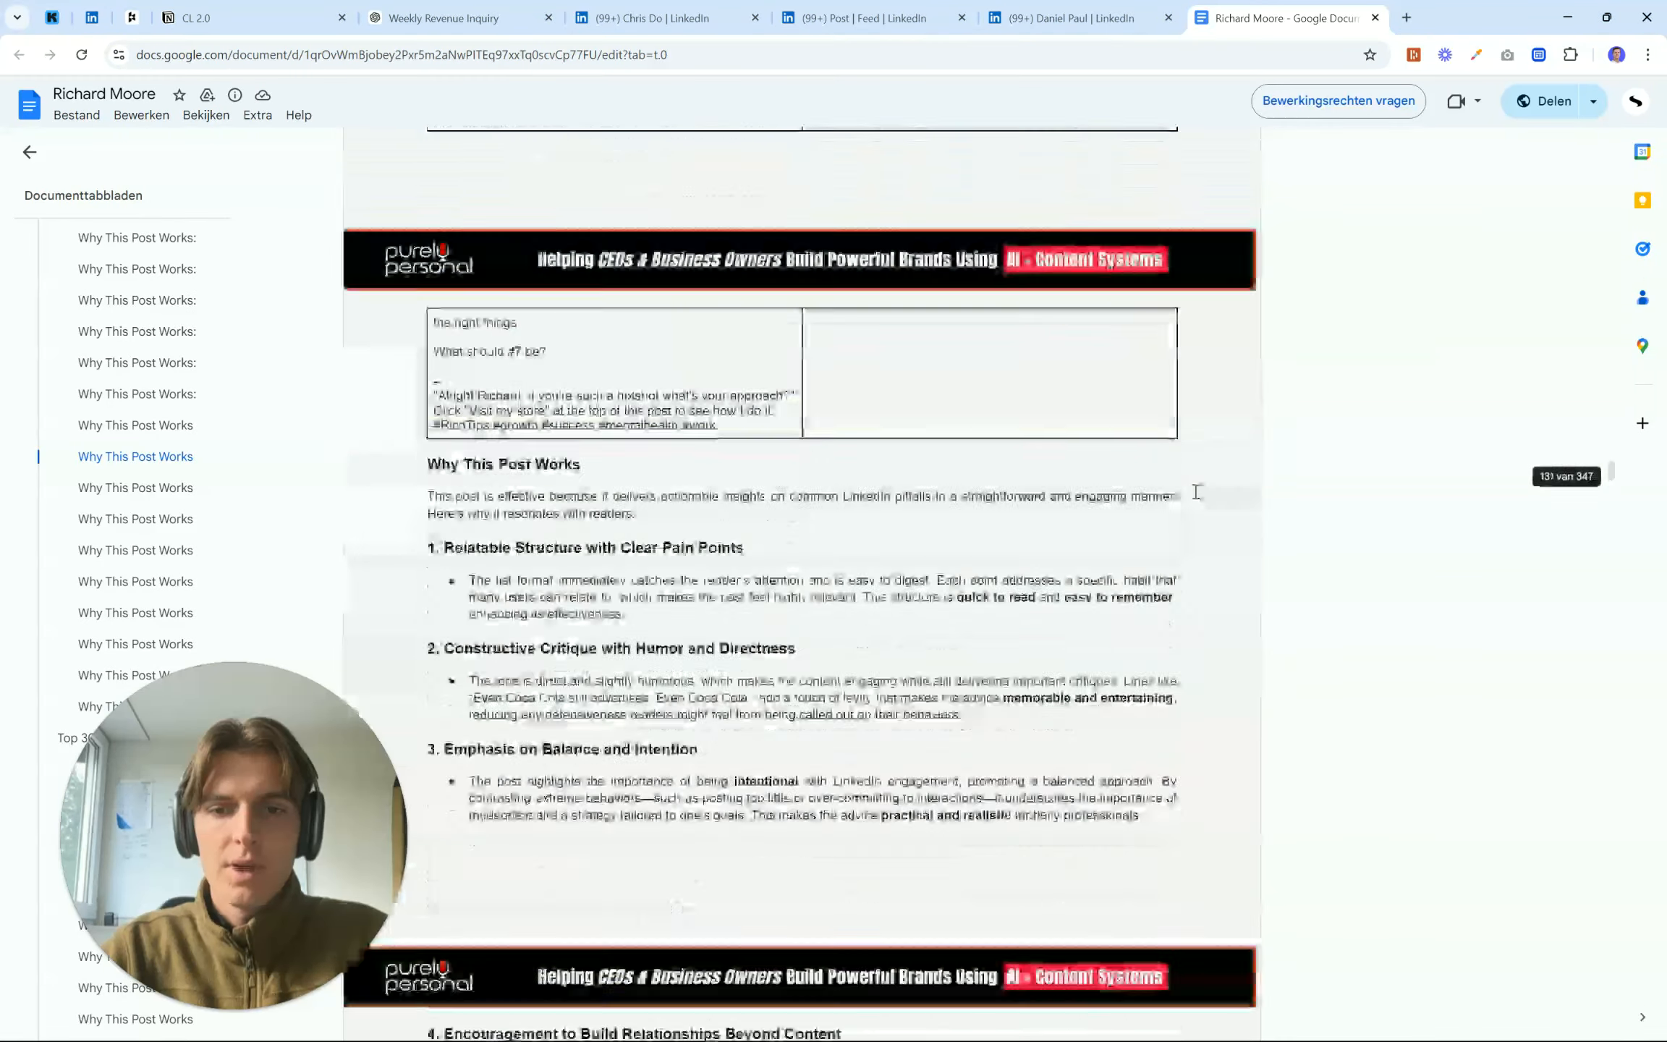
pyautogui.scroll(-2, 1195, 491)
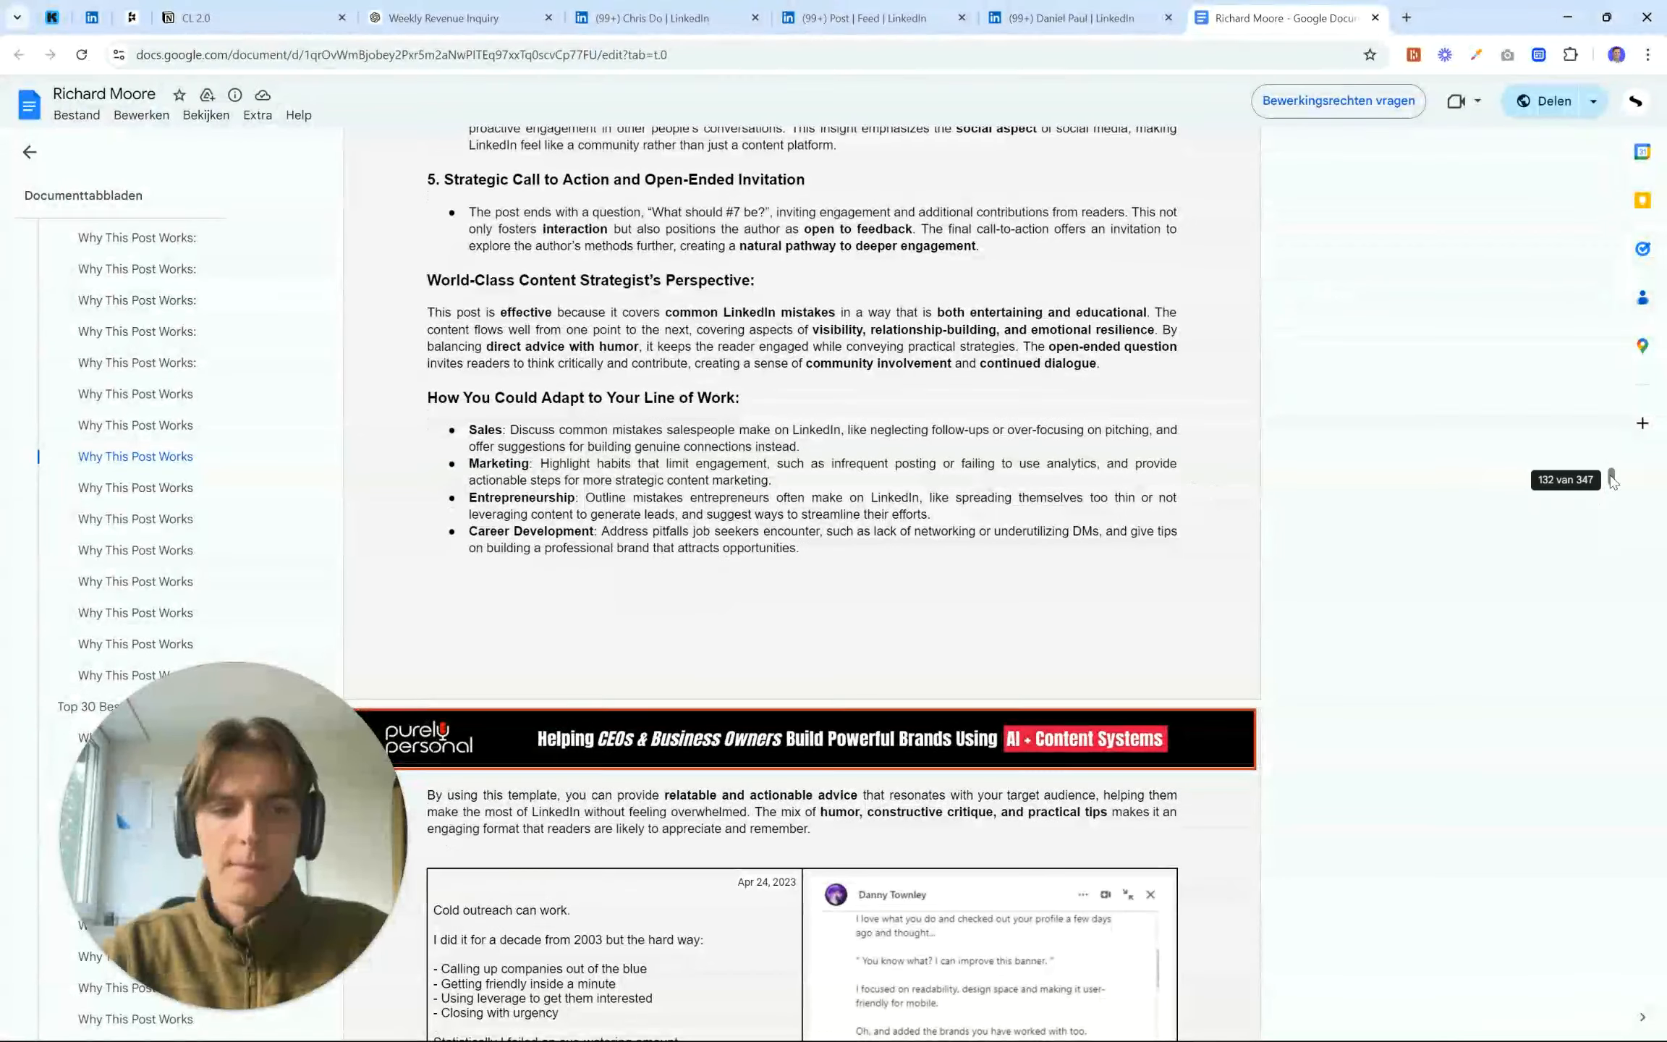
# Return to the start of the document and examine the enlarged funnel board image on page 2
pyautogui.moveTo(1612, 477); pyautogui.dragTo(1611, 139)
pyautogui.scroll(-9, 1156, 625)
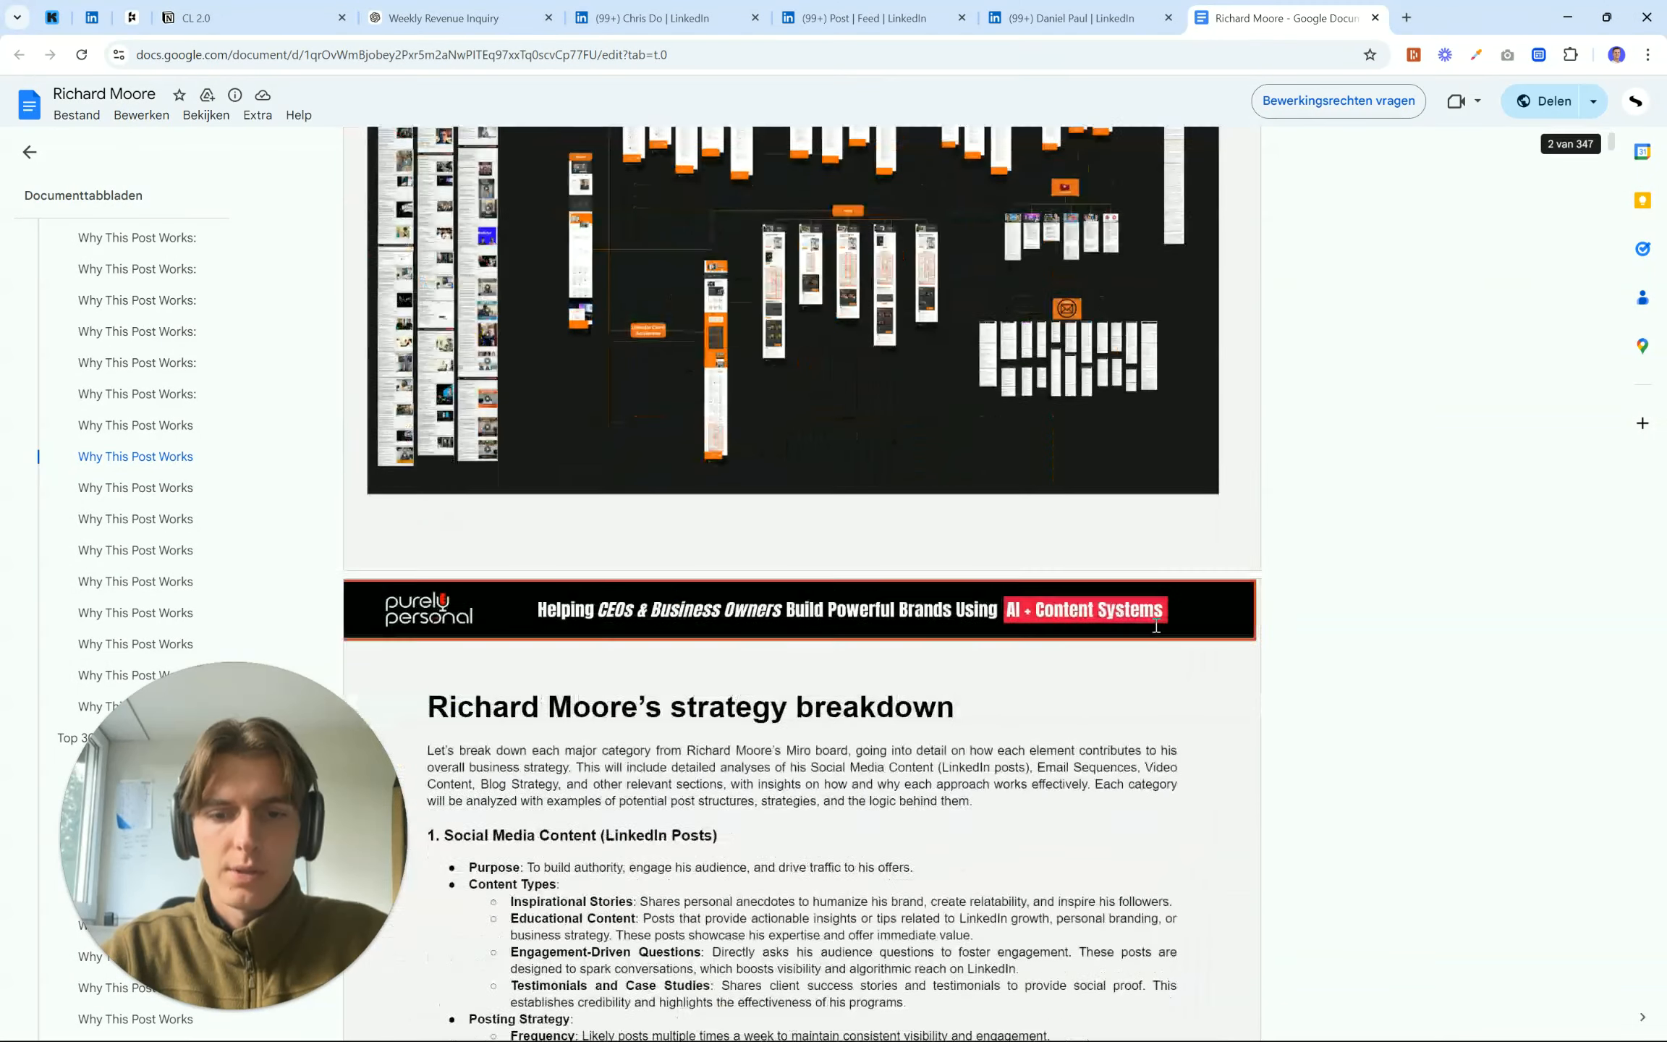
pyautogui.scroll(2, 1156, 625)
pyautogui.scroll(3, 797, 524)
pyautogui.hscroll(-2, 662, 494)
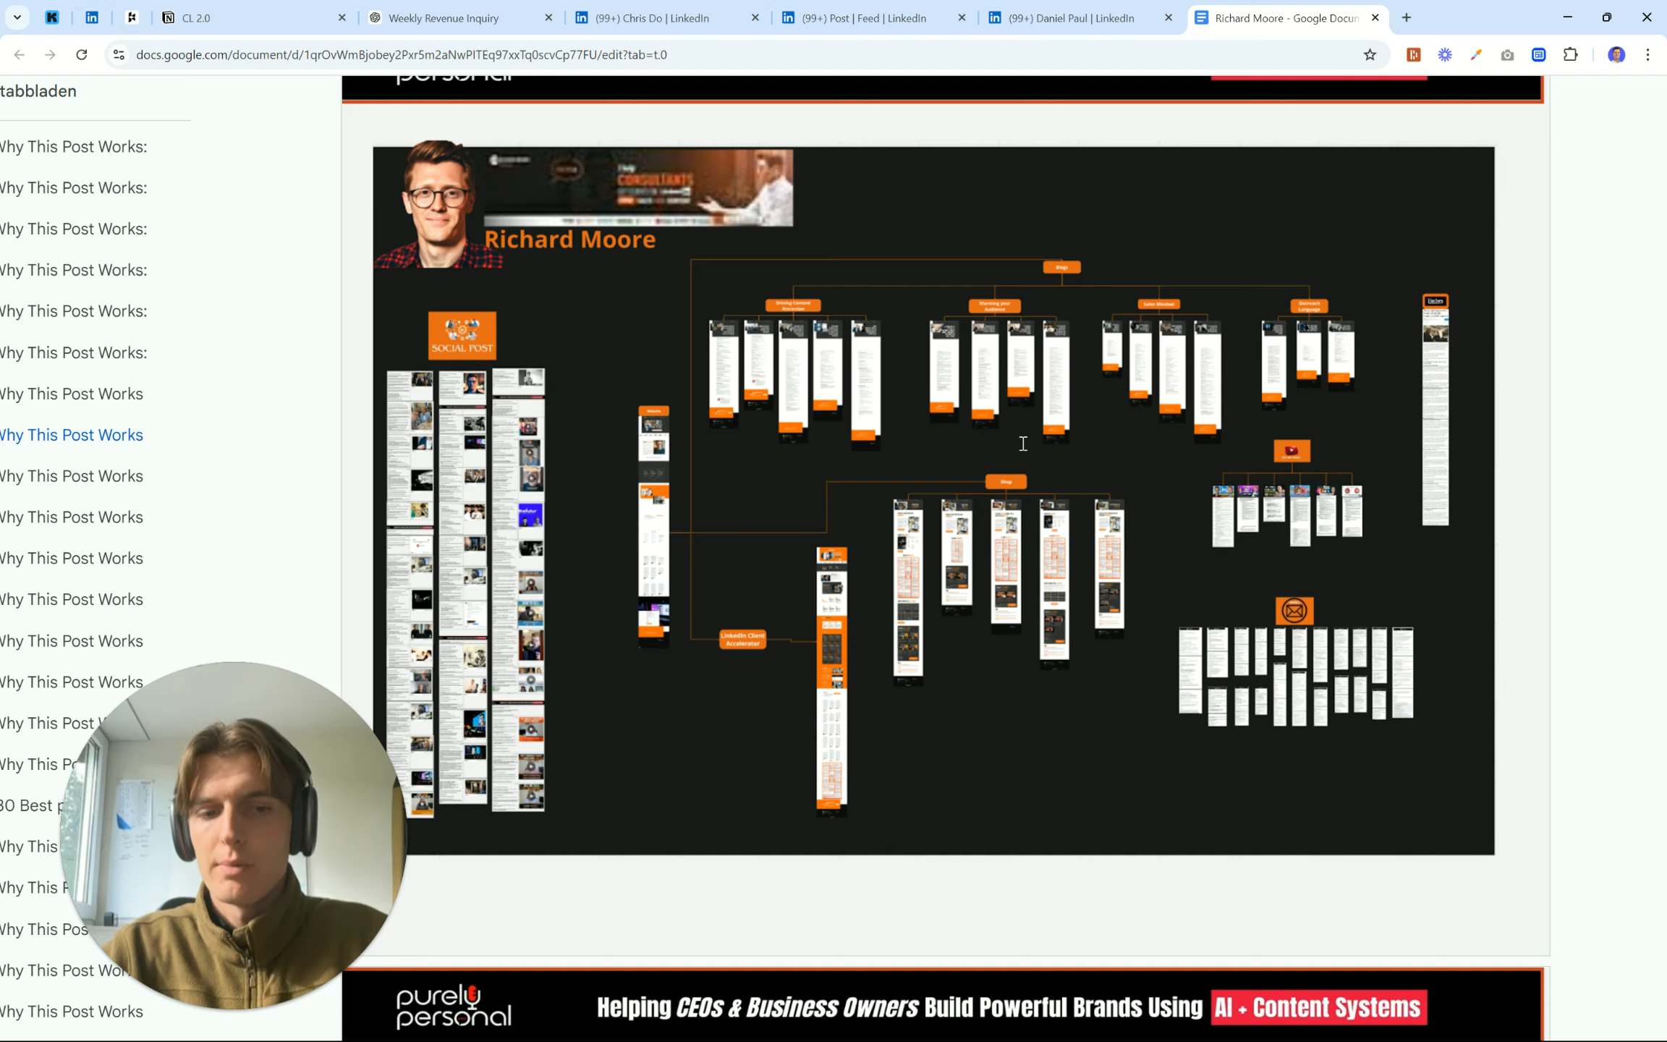
pyautogui.hscroll(-3, 1023, 443)
pyautogui.scroll(1, 1023, 443)
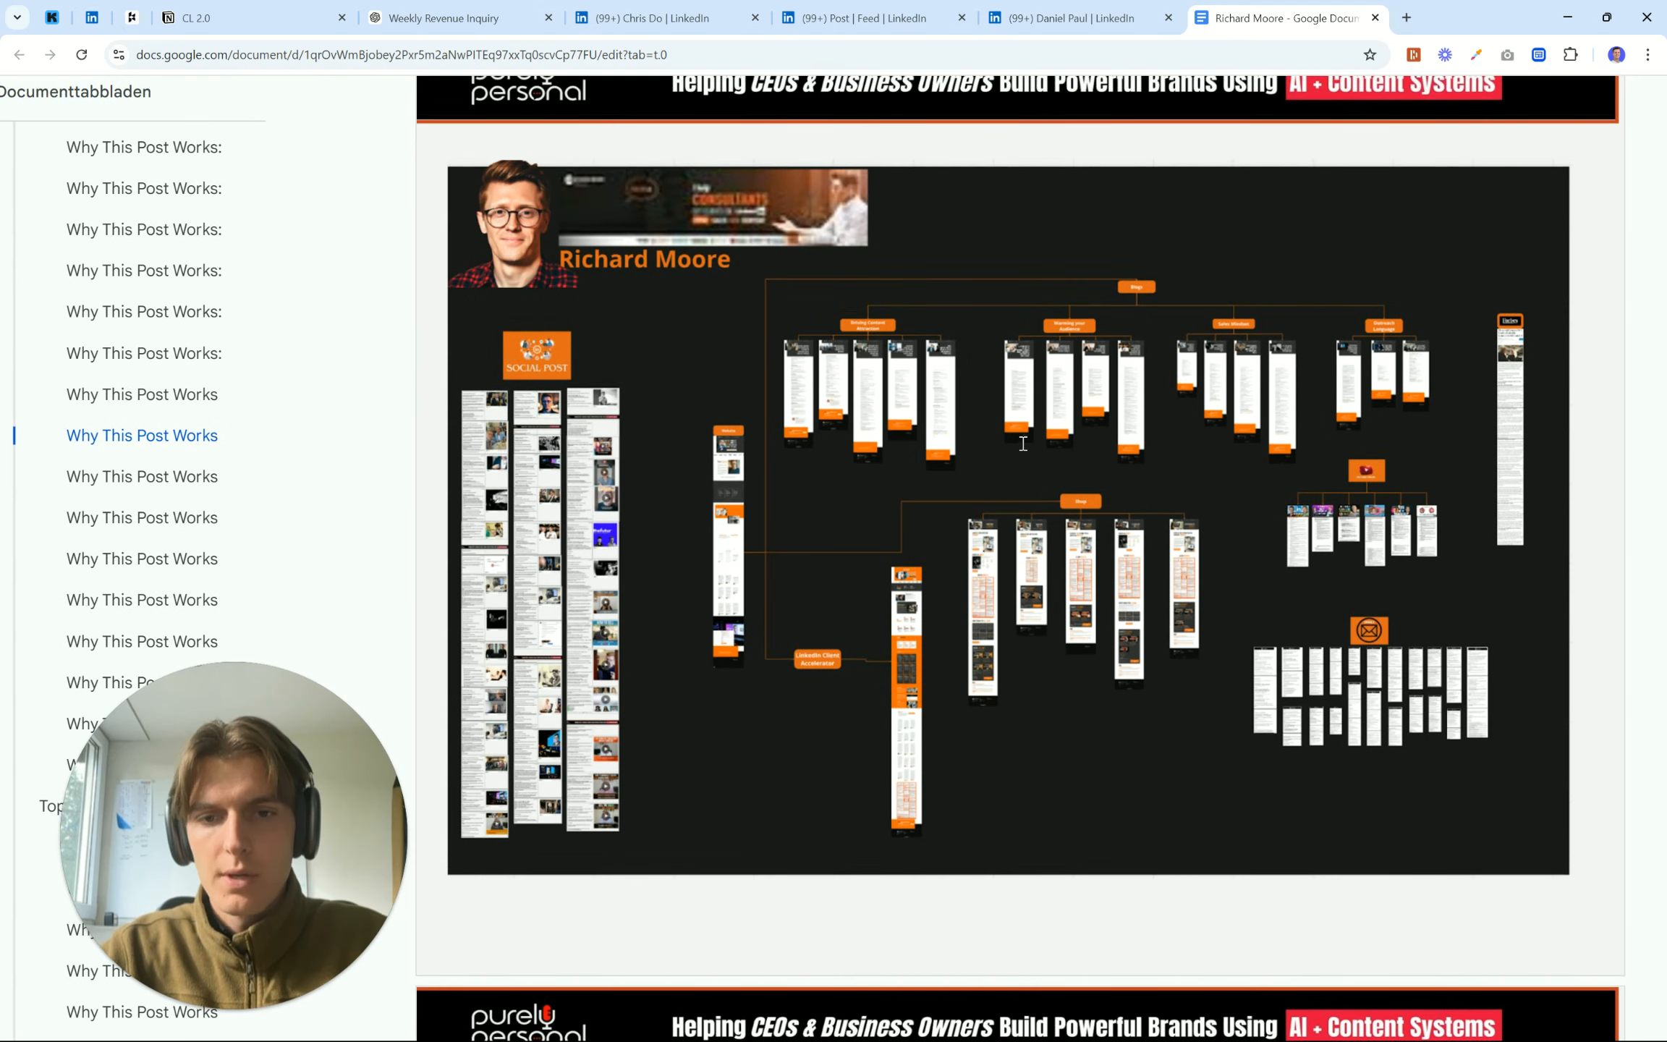
pyautogui.hscroll(1, 1023, 443)
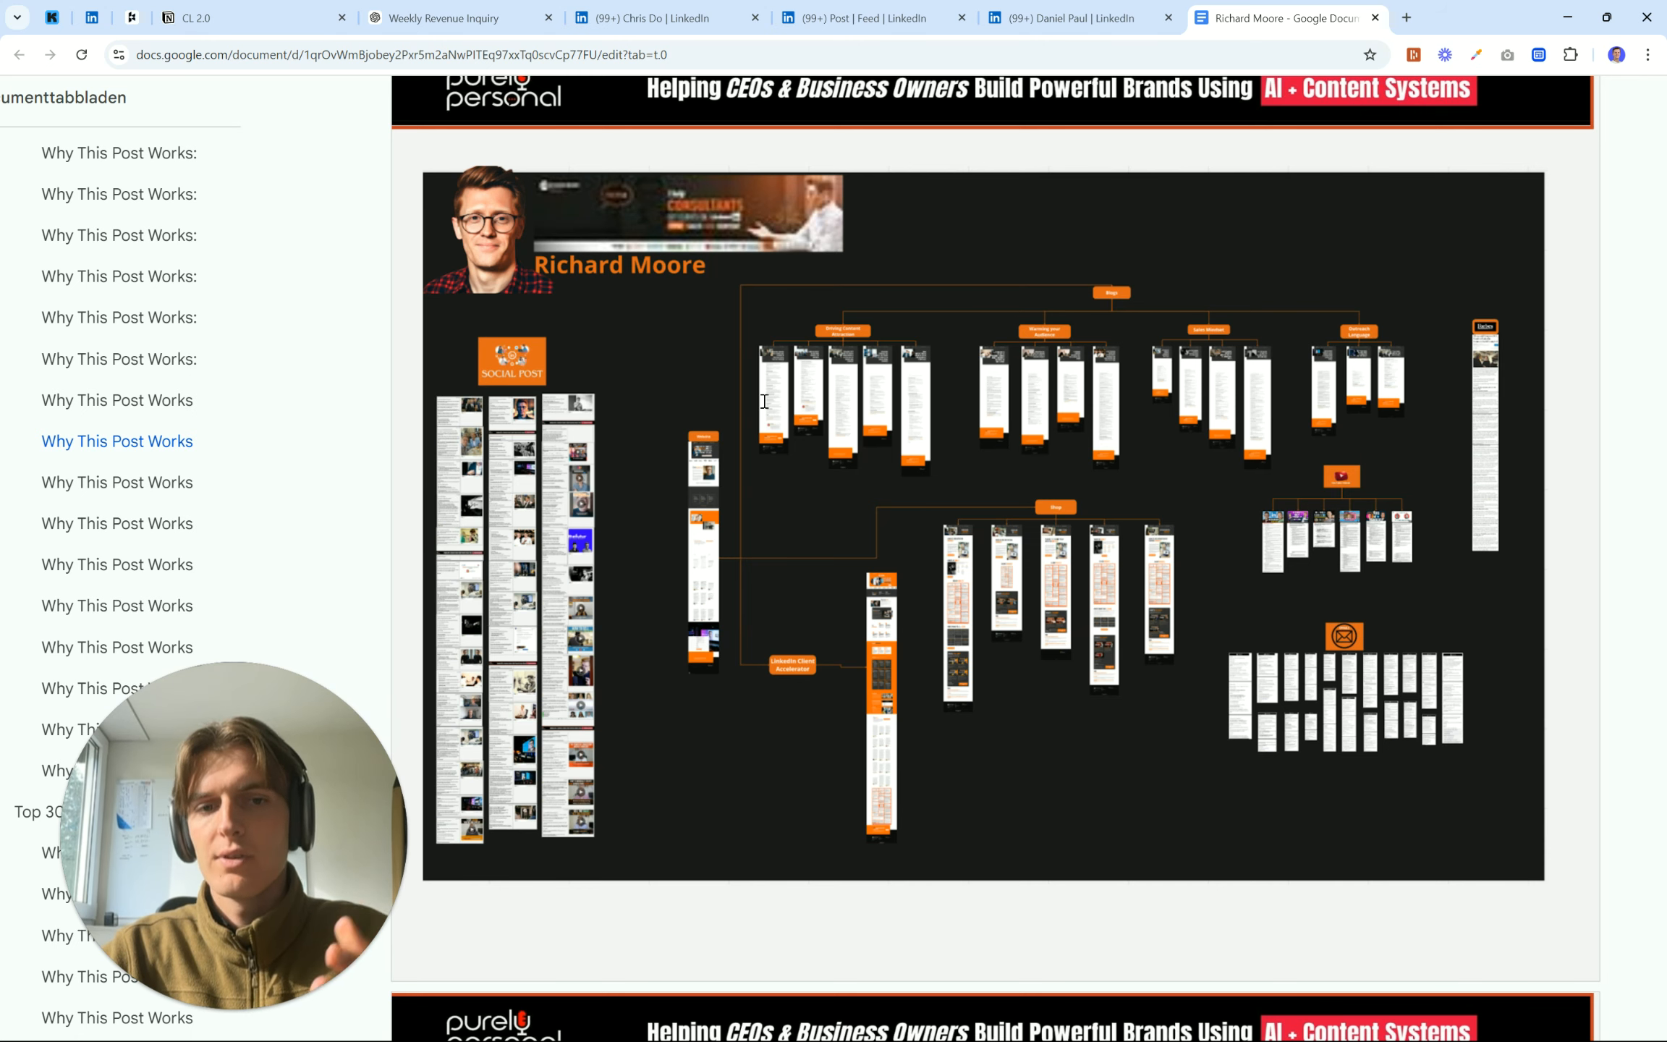
# Read the strategy breakdown from the Social Media Content section through Email Marketing and Sequences to Video Content
pyautogui.scroll(-3, 764, 402)
pyautogui.scroll(-10, 642, 535)
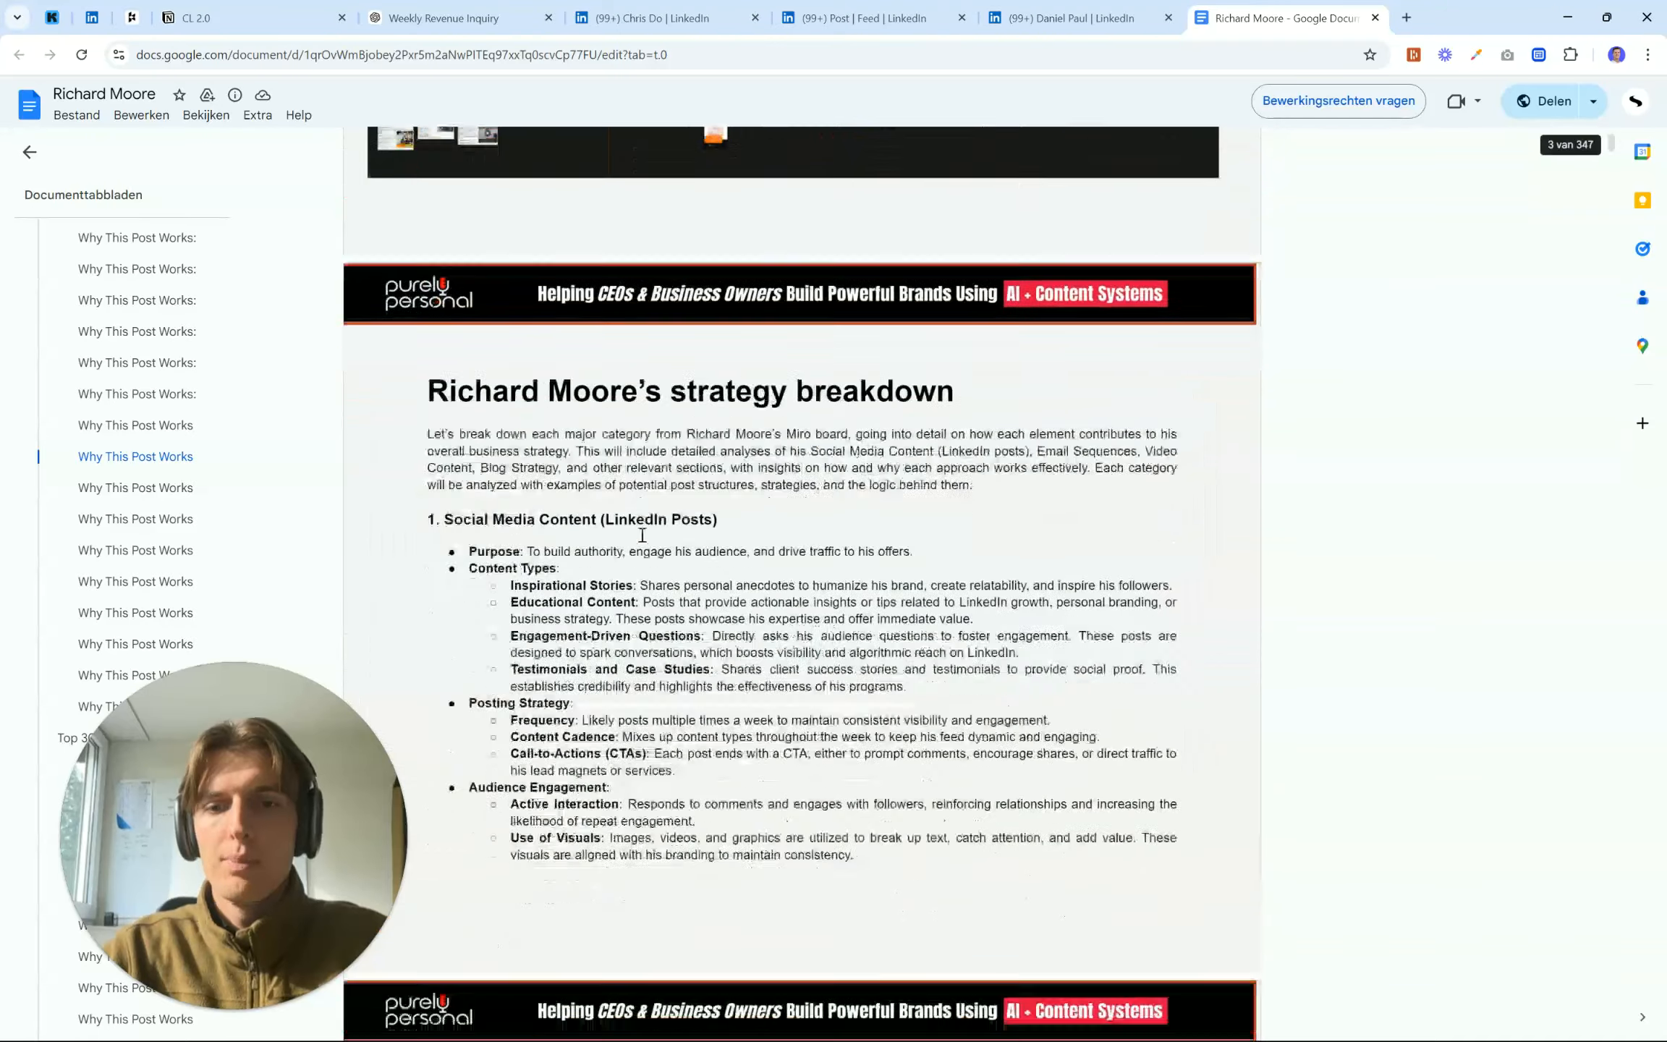
pyautogui.scroll(-9, 641, 534)
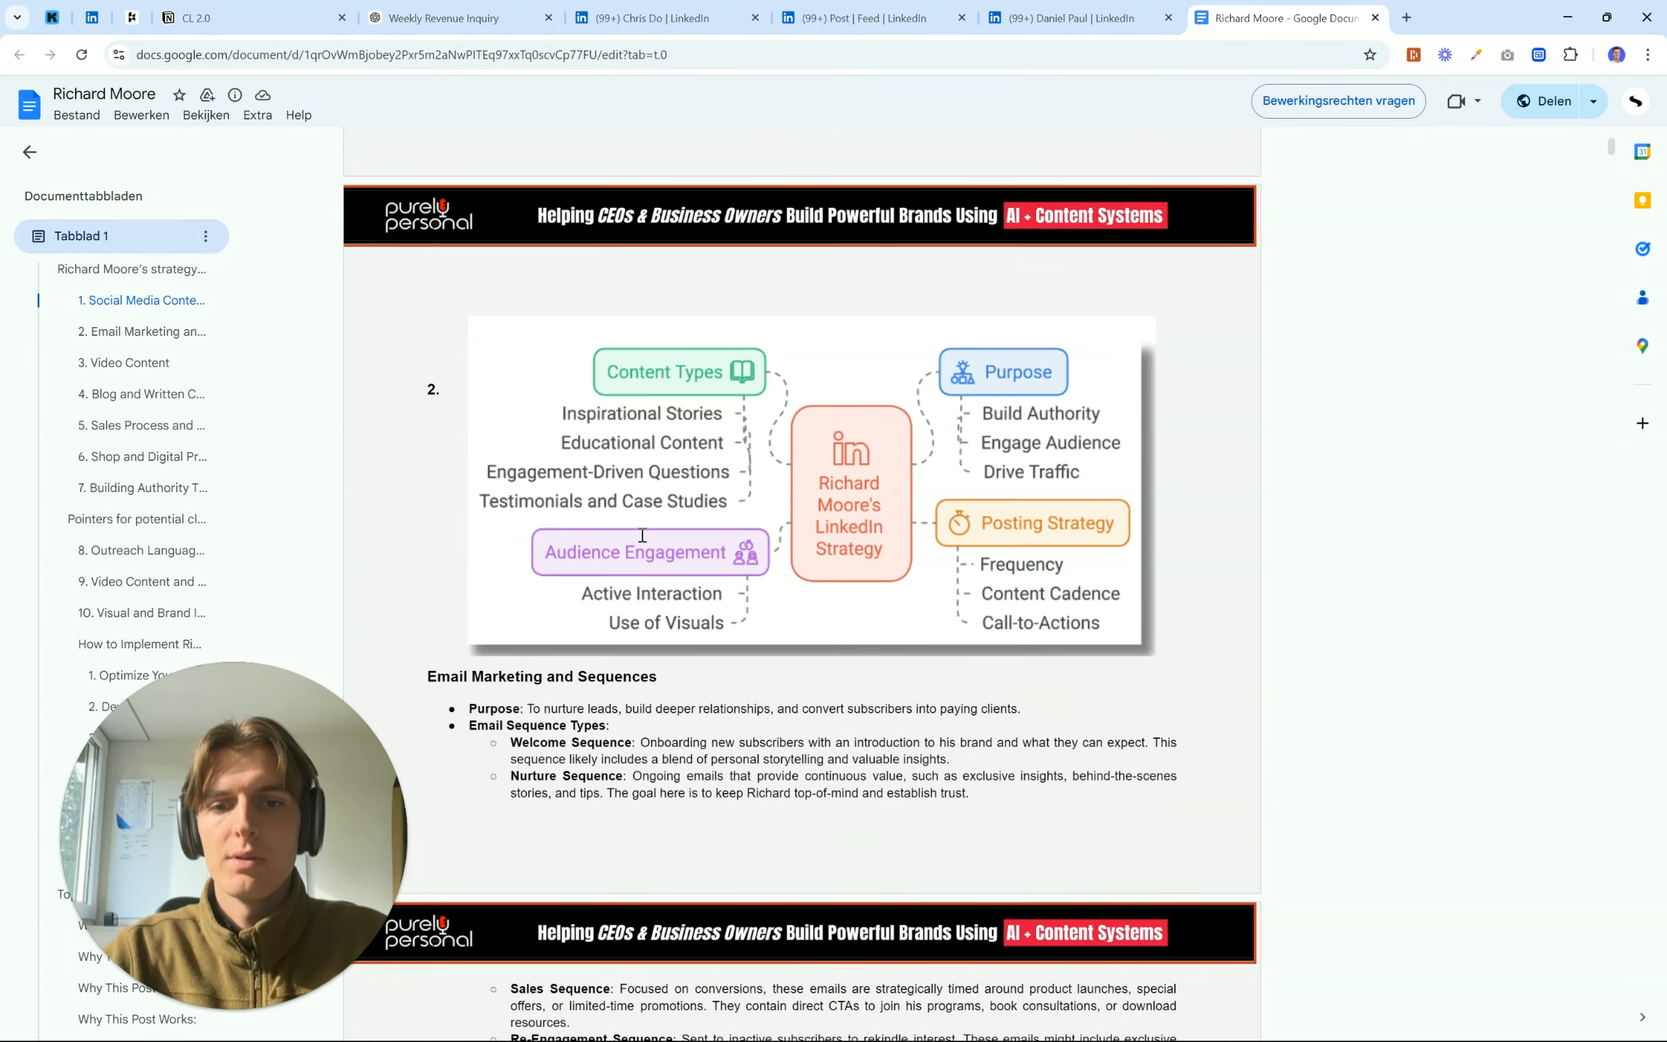
pyautogui.scroll(-2, 641, 534)
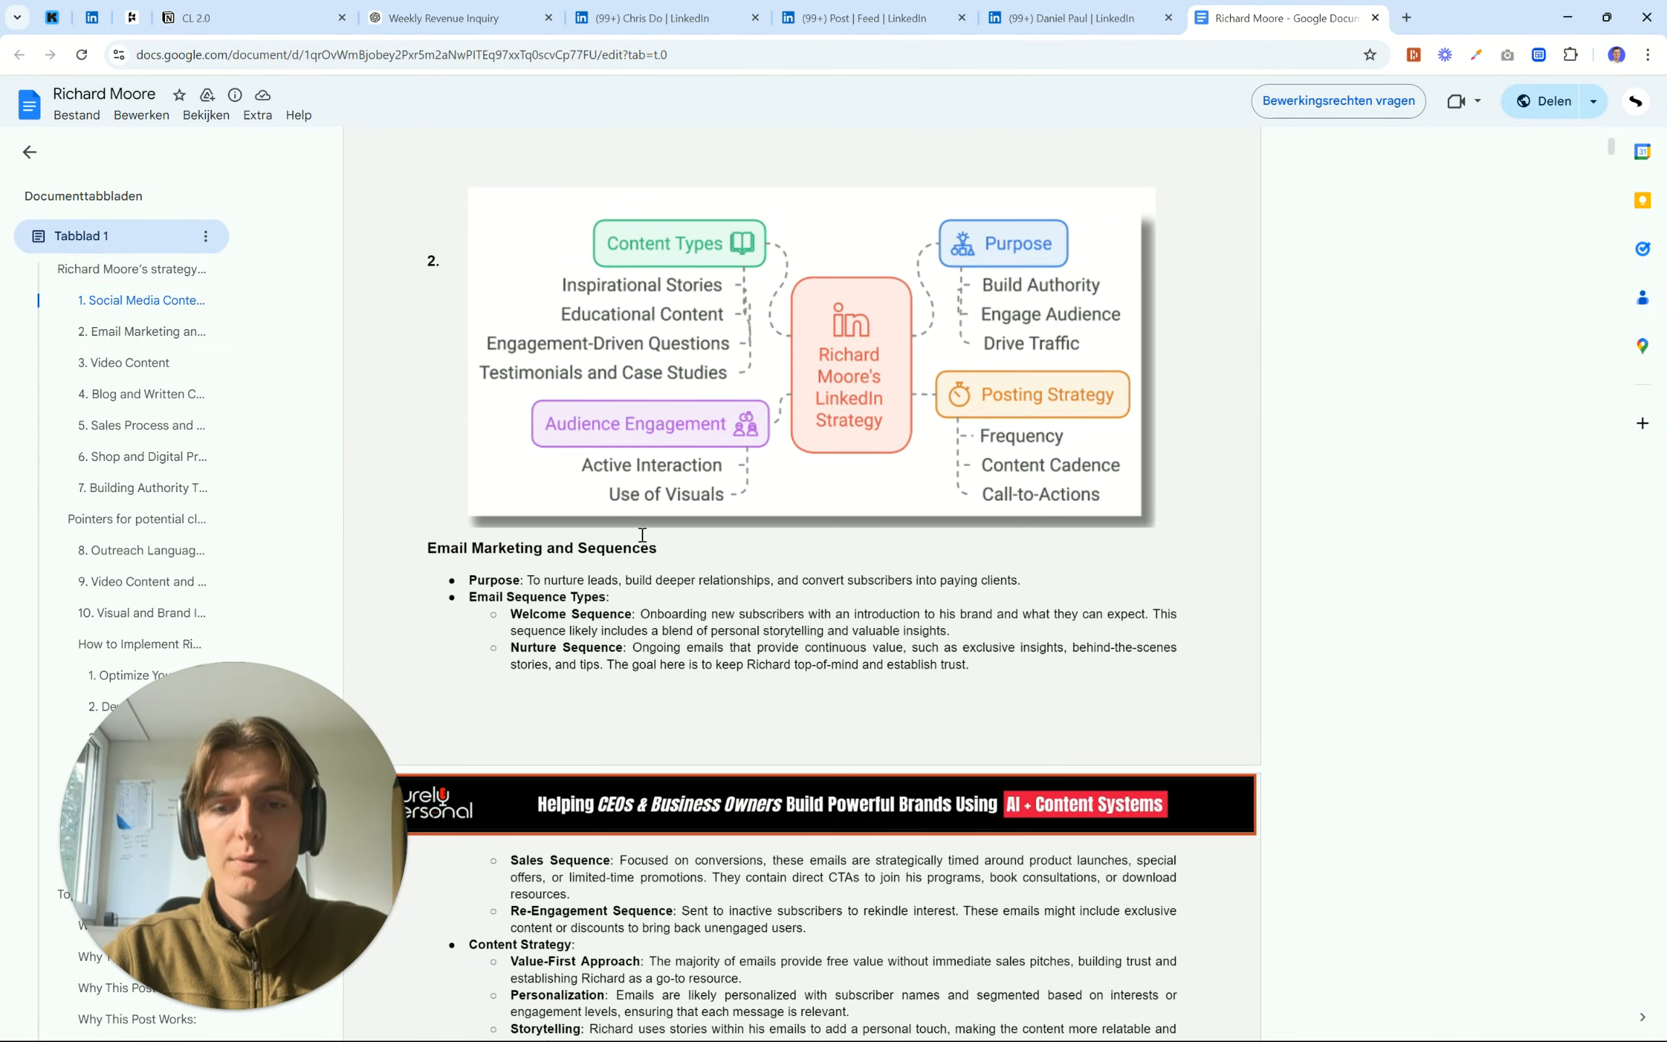
pyautogui.scroll(-8, 642, 535)
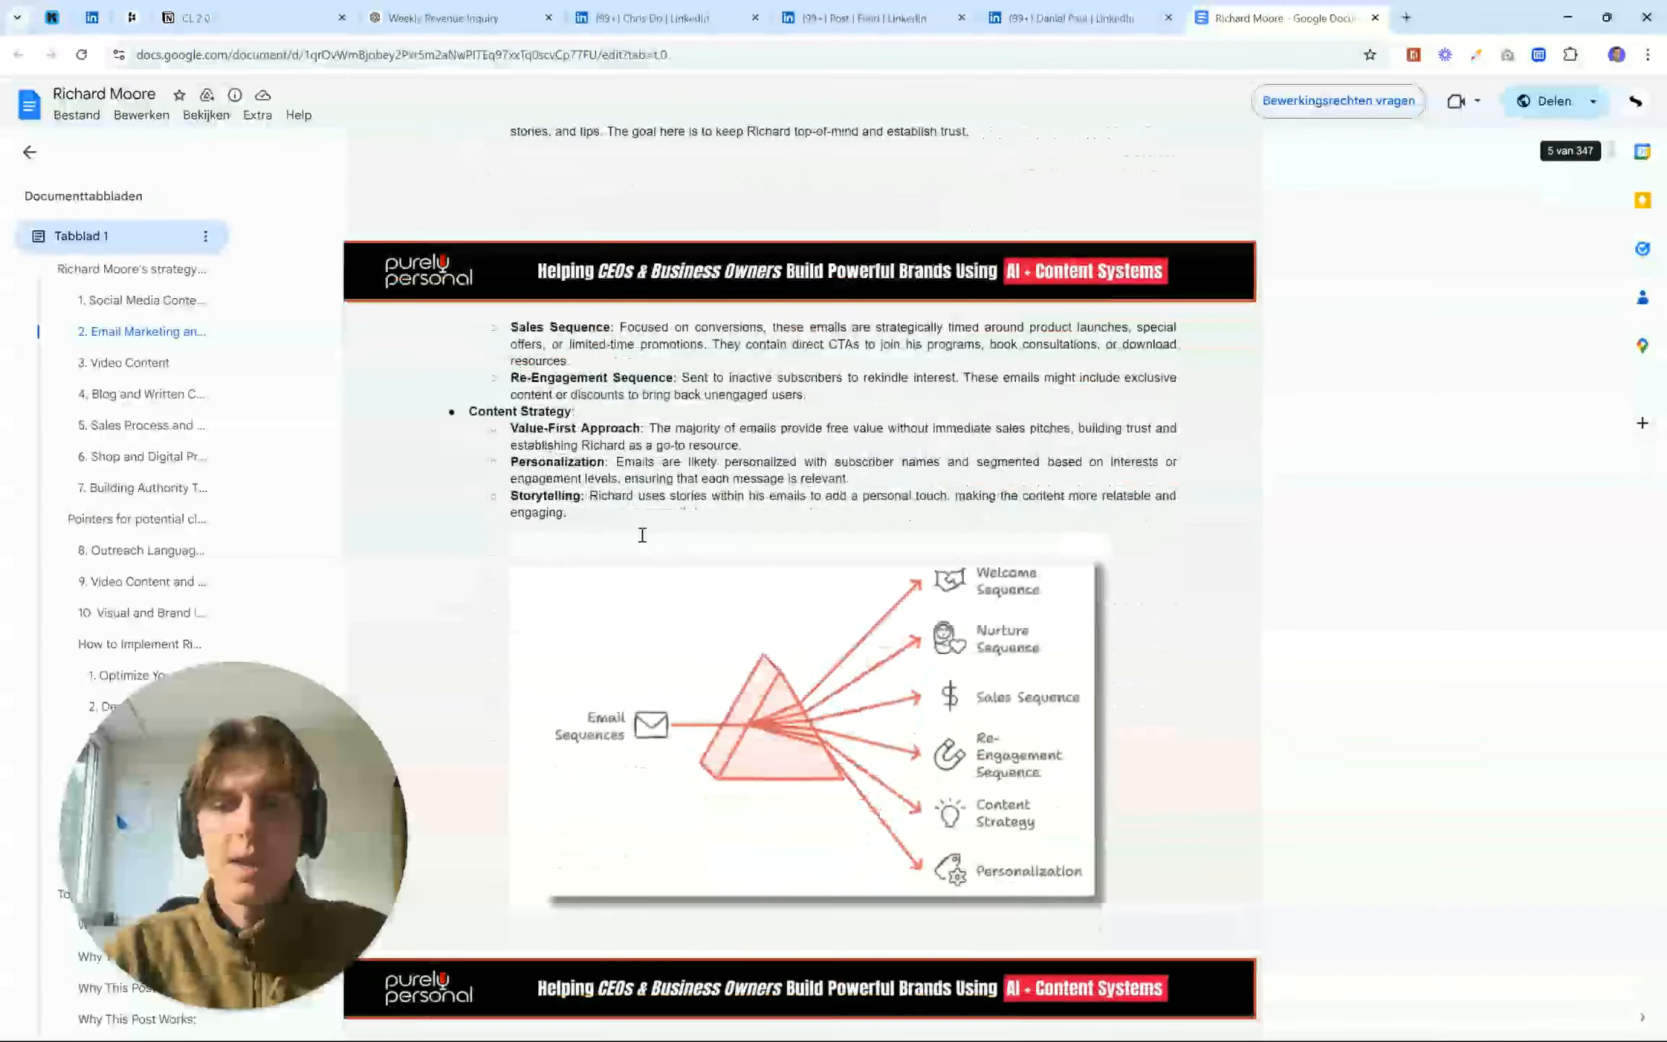
pyautogui.scroll(-1, 642, 535)
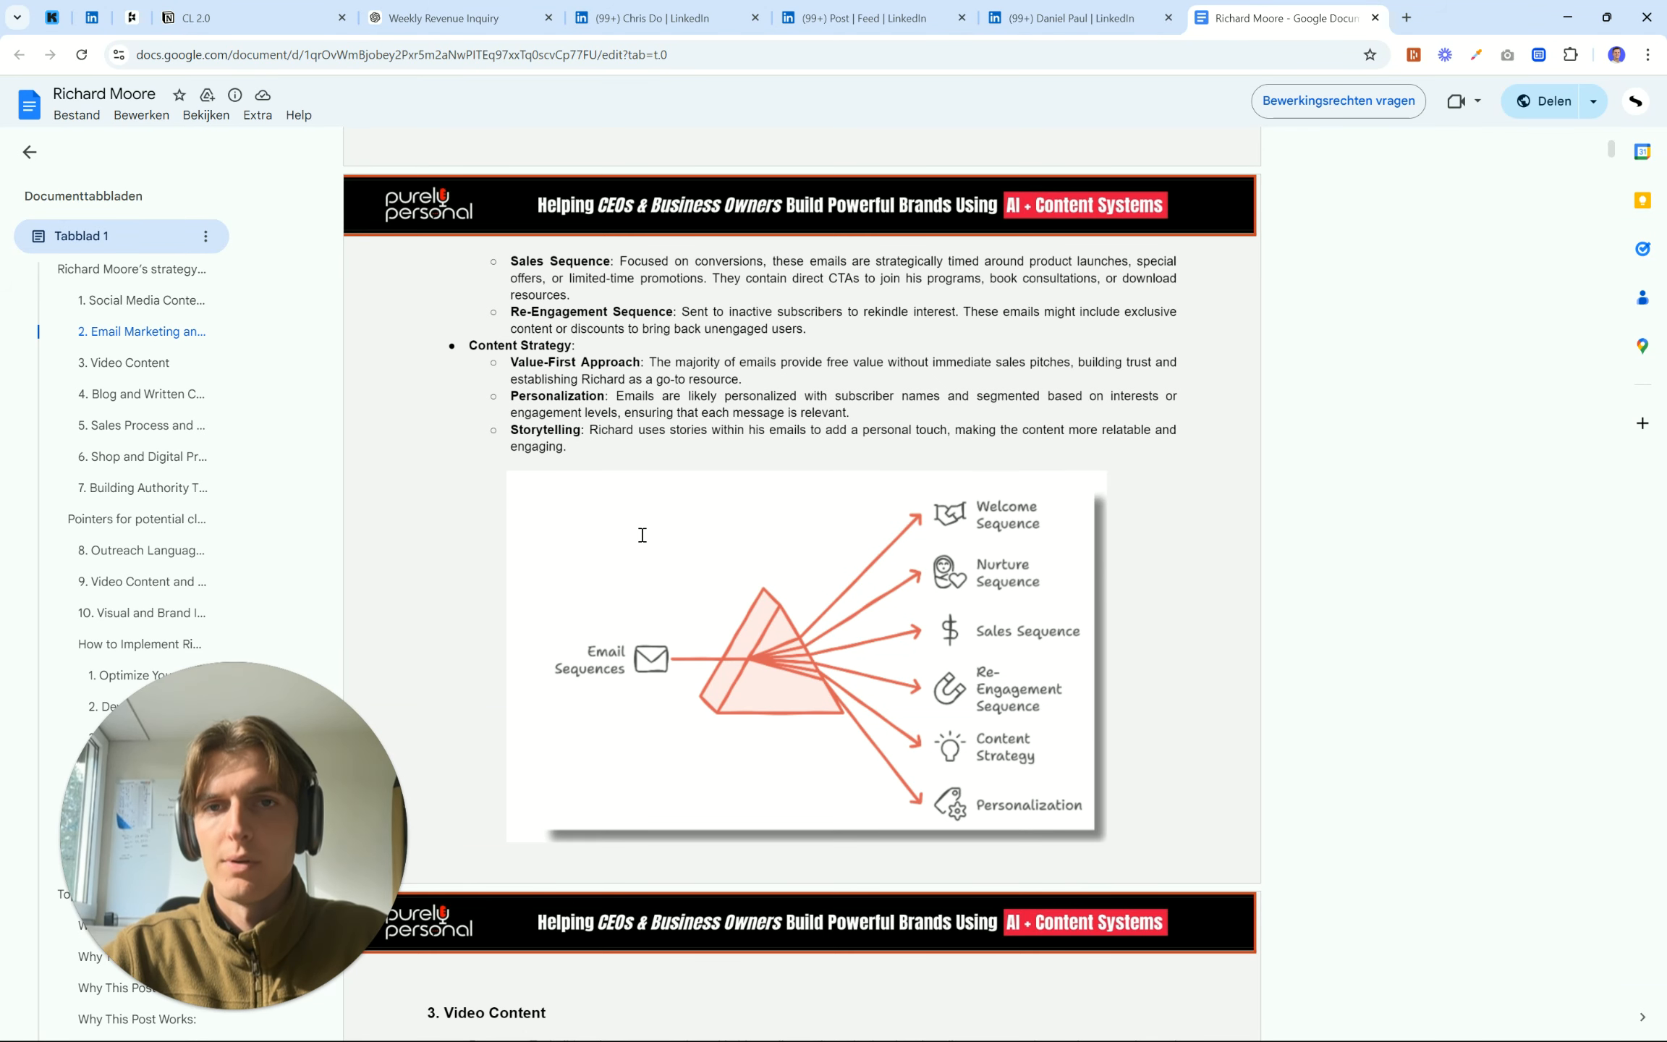
pyautogui.scroll(-4, 641, 534)
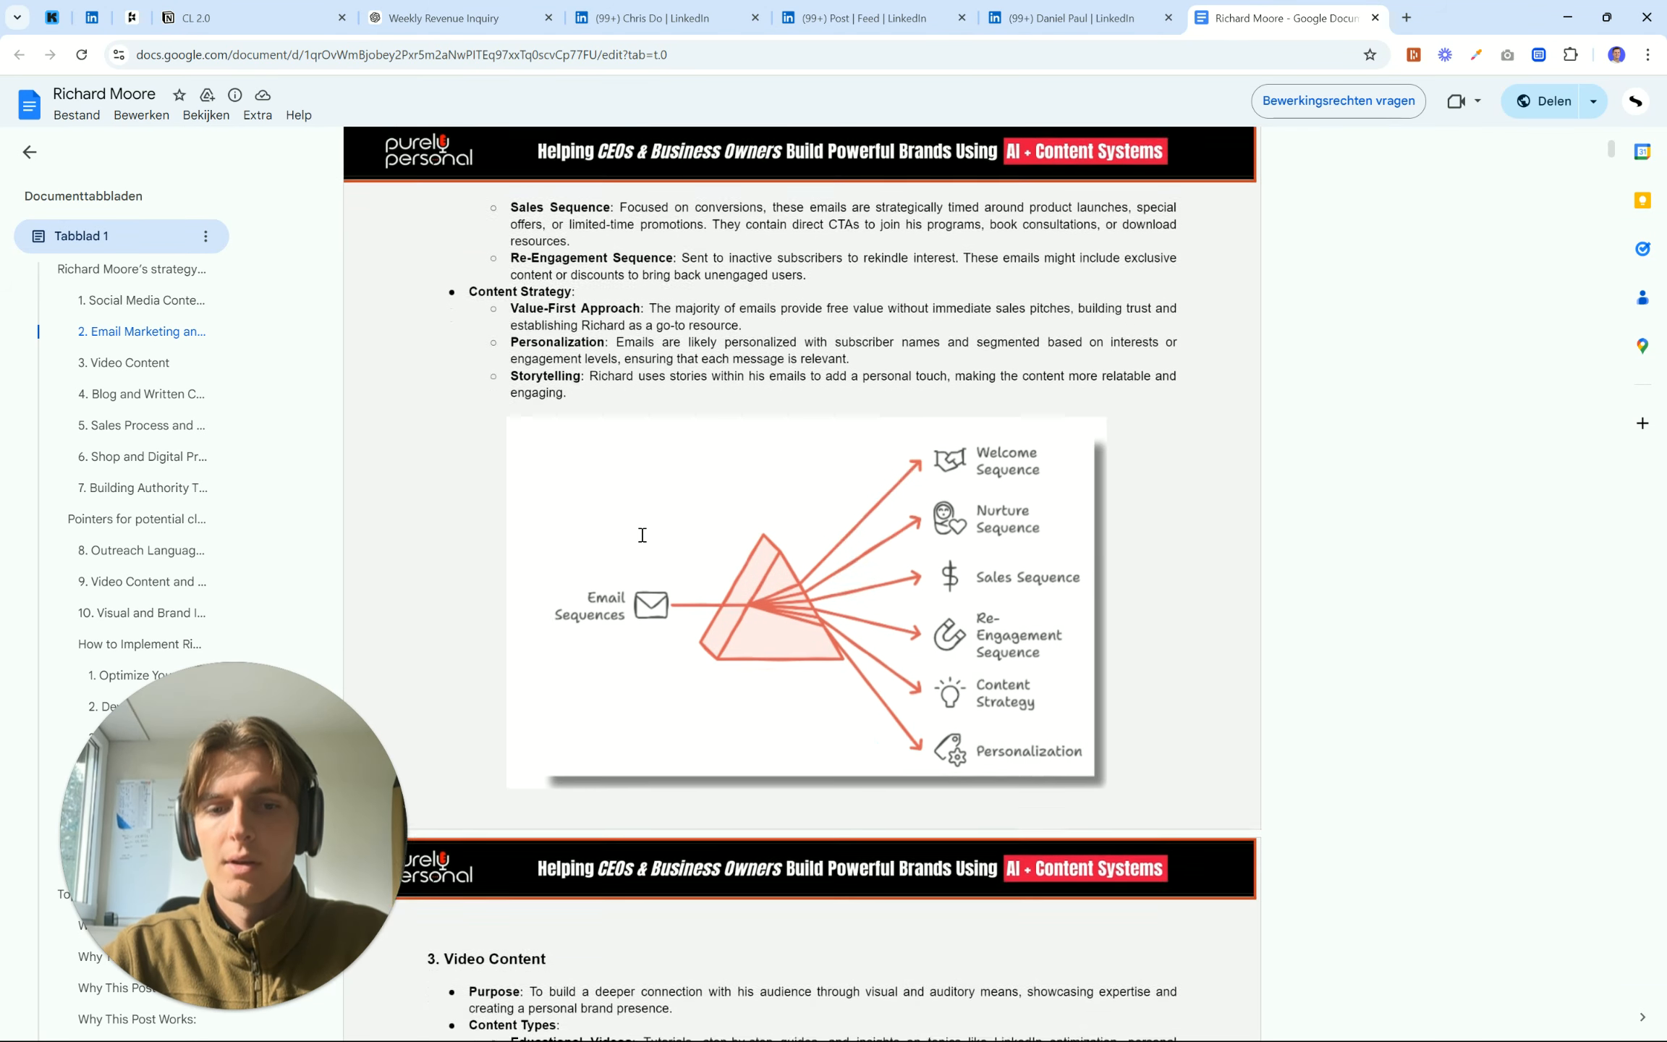
pyautogui.scroll(-6, 642, 533)
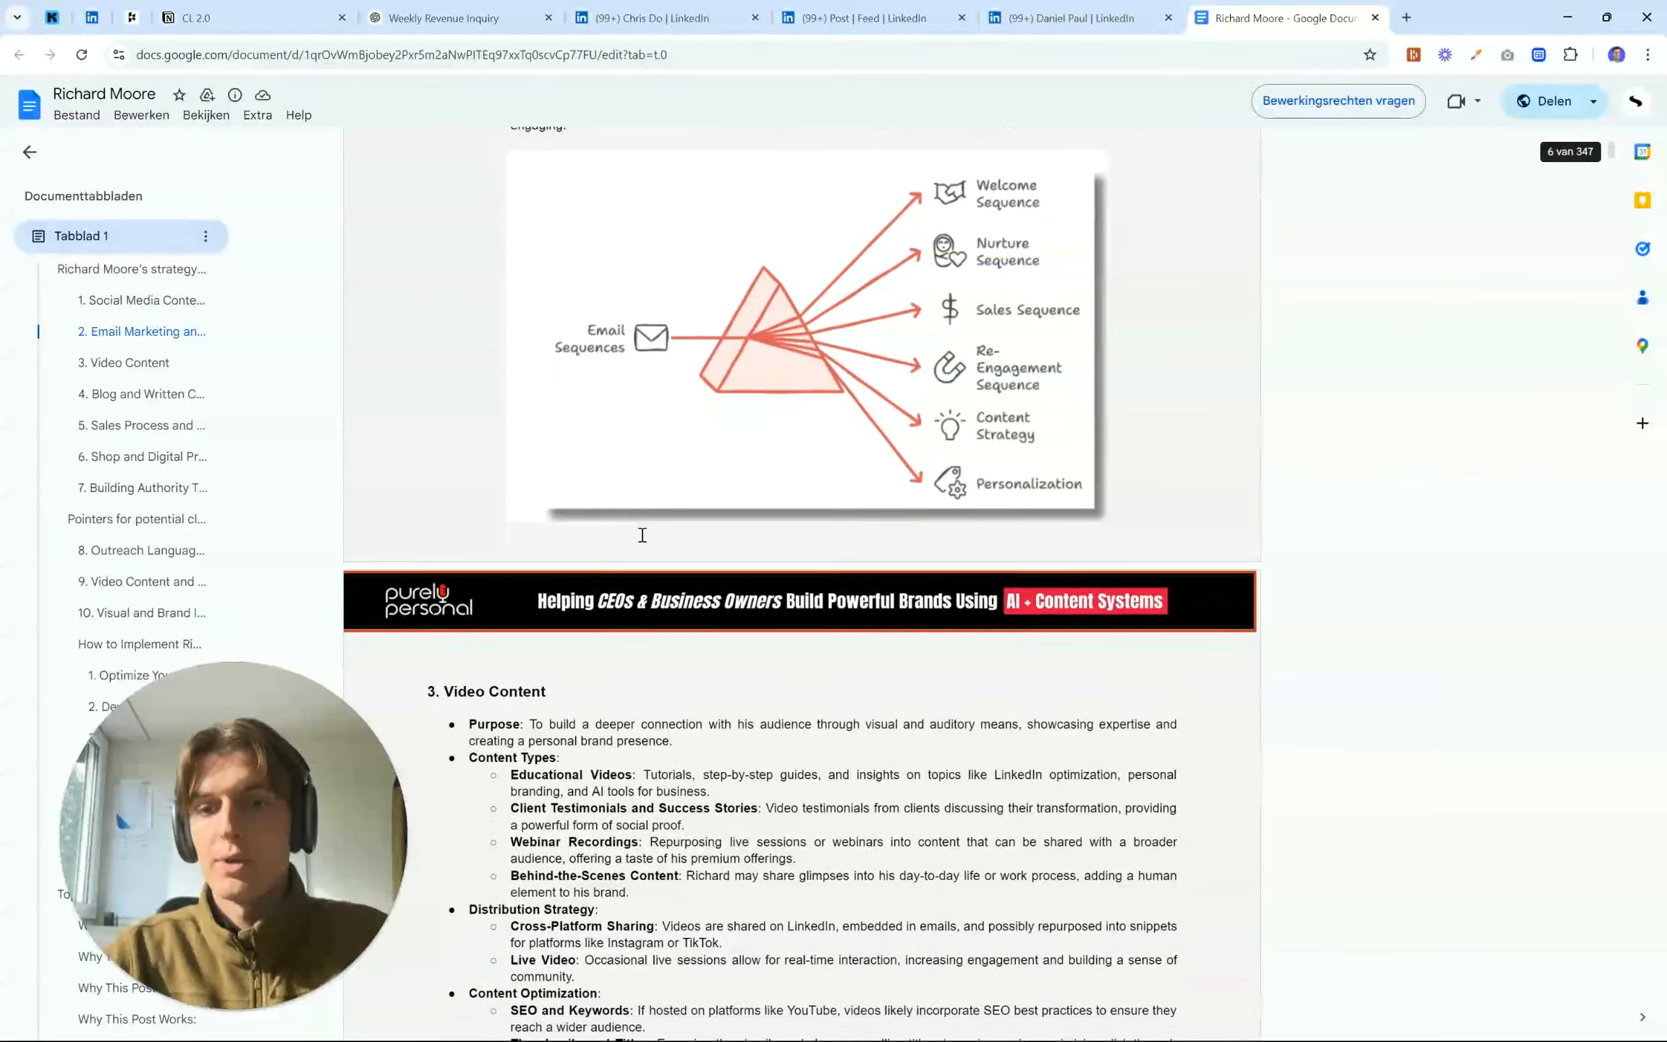
pyautogui.scroll(-1, 642, 535)
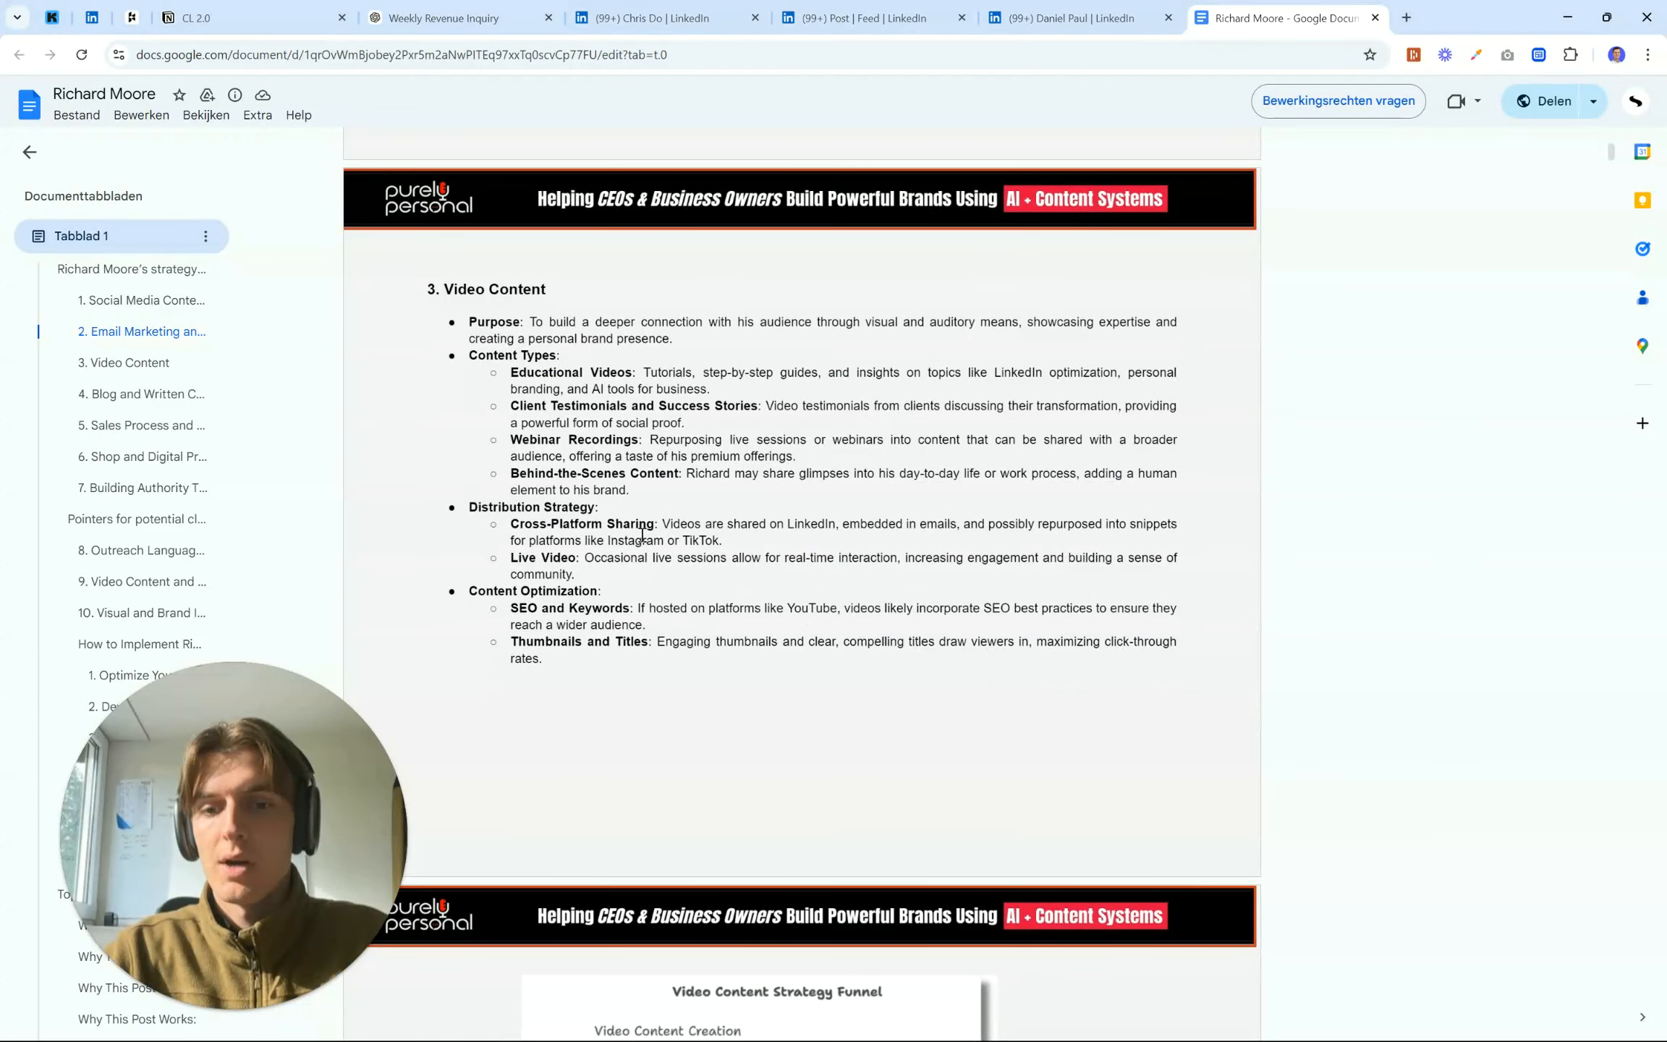
# Search the document for "funnel" and read the Sales Funnel Stages in the Sales Process and Client Acquisition section
pyautogui.hotkey('ctrl', 'f')
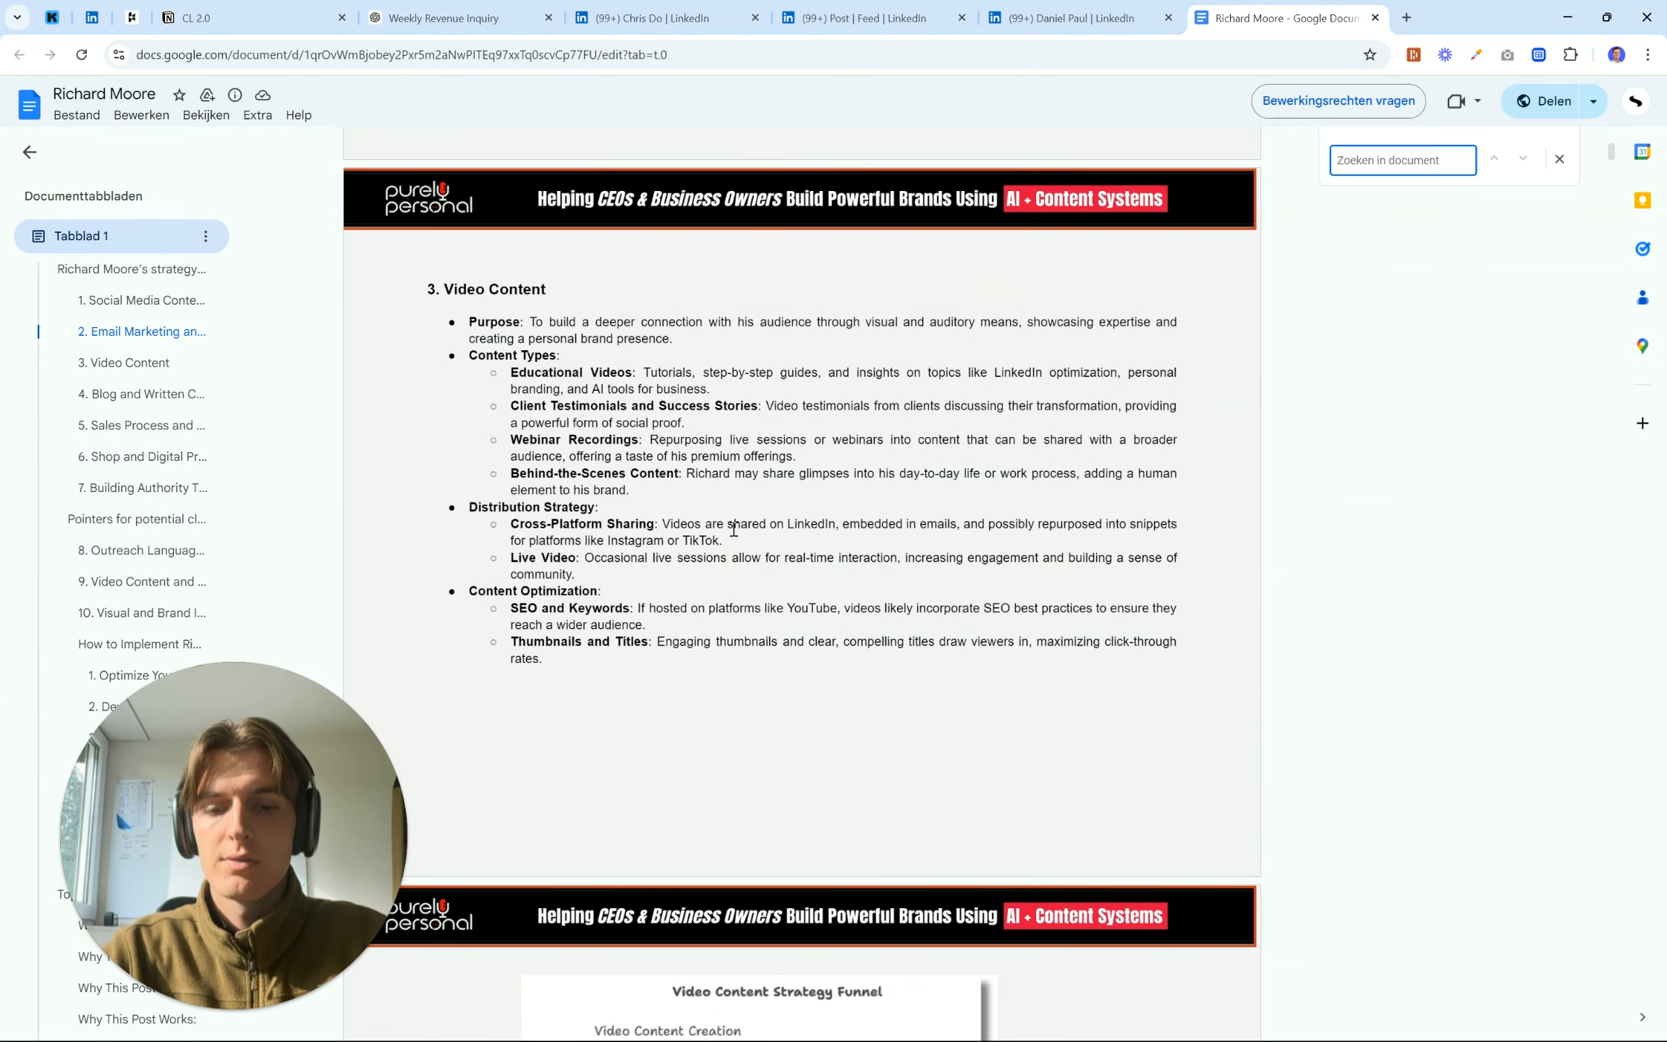
pyautogui.scroll(-6, 731, 542)
pyautogui.scroll(8, 731, 552)
pyautogui.scroll(-1, 730, 553)
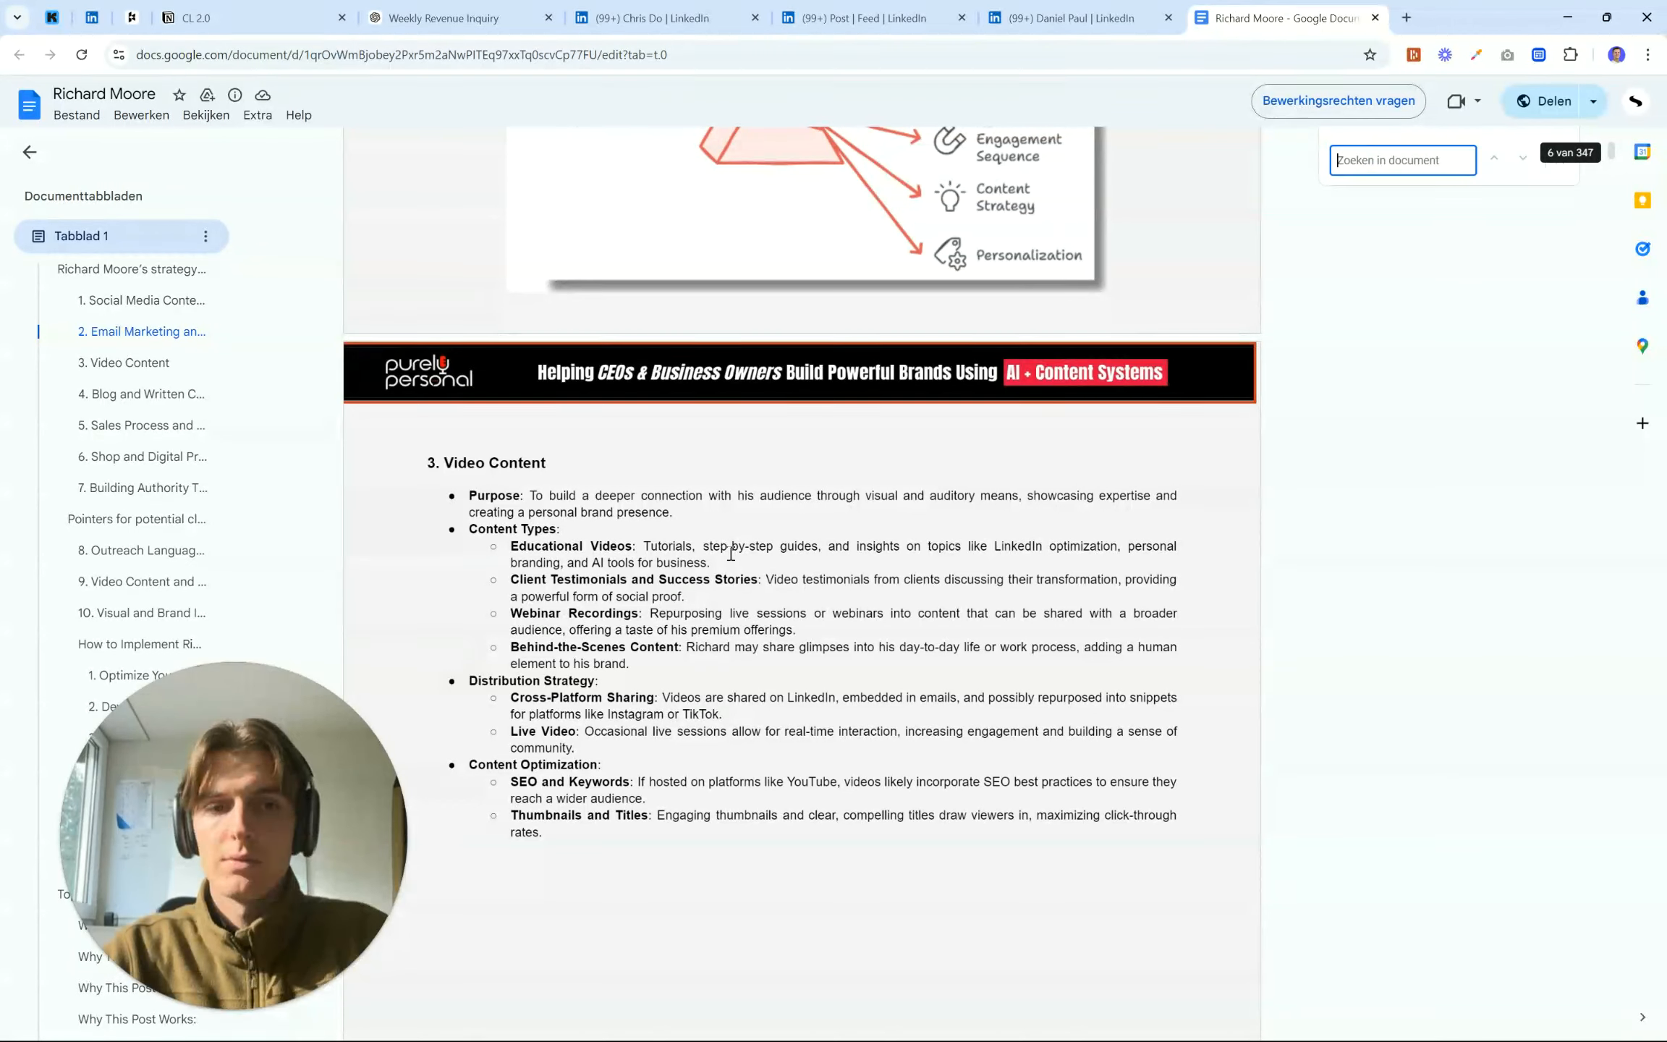
pyautogui.write('funnel')
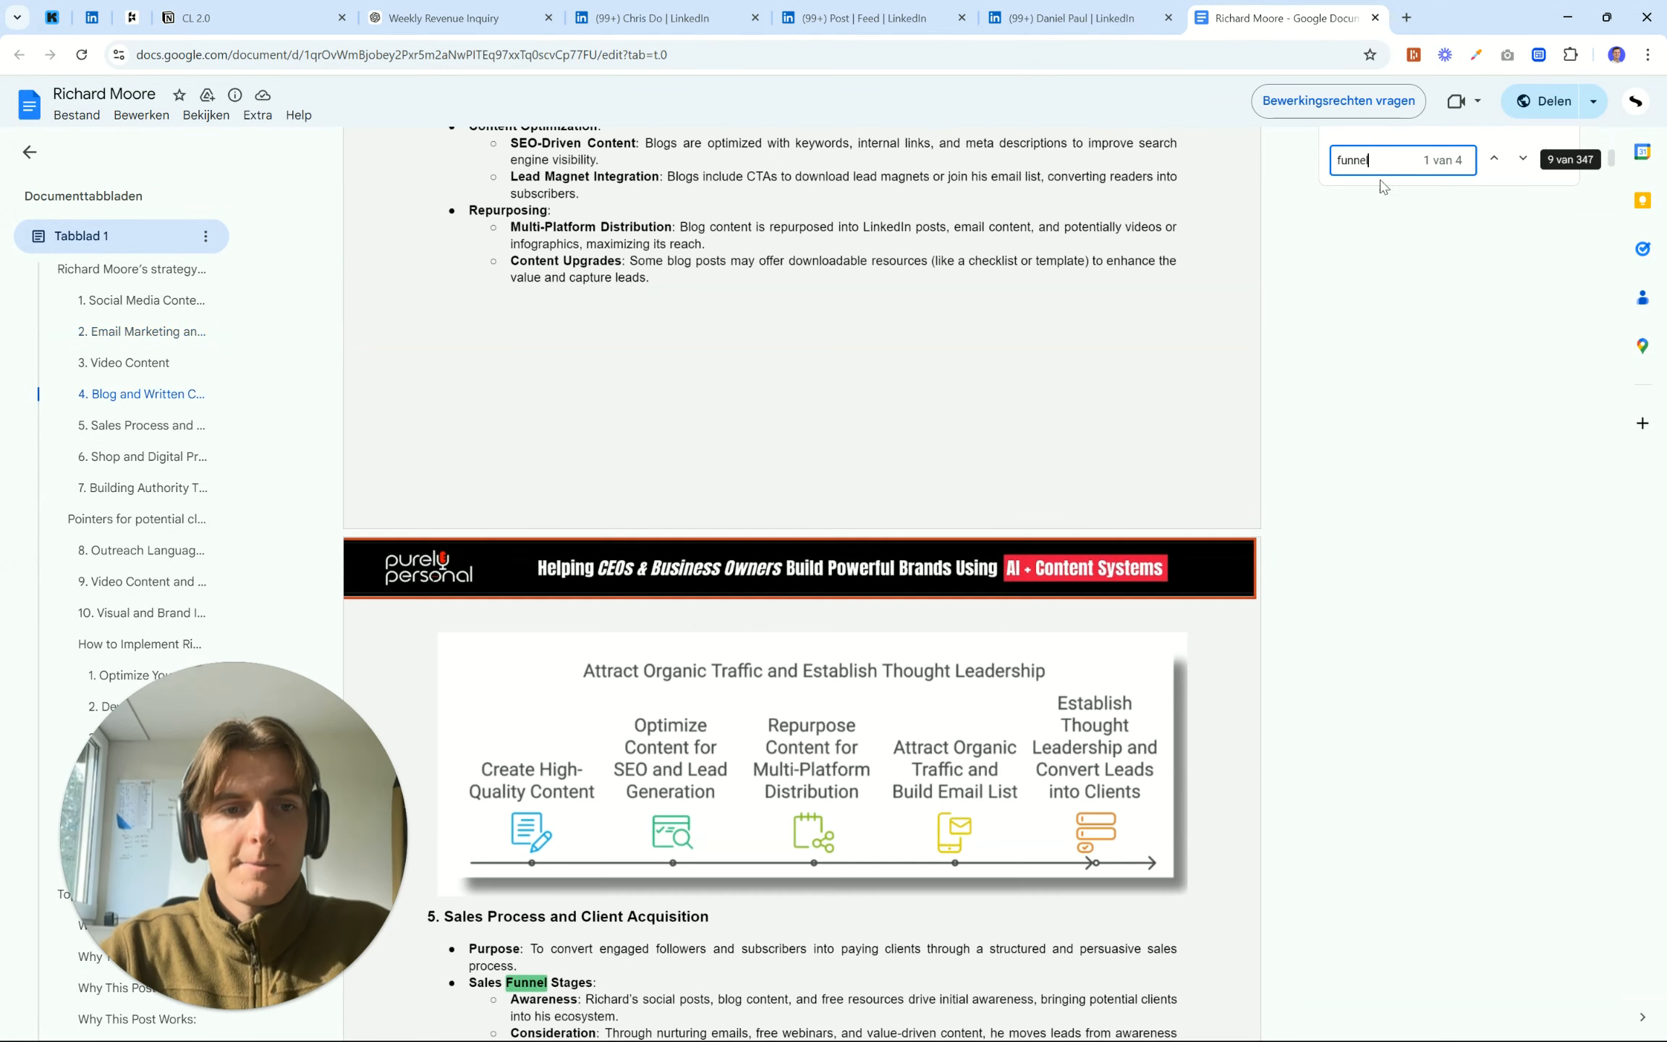
pyautogui.scroll(-5, 1071, 521)
pyautogui.scroll(-2, 1052, 547)
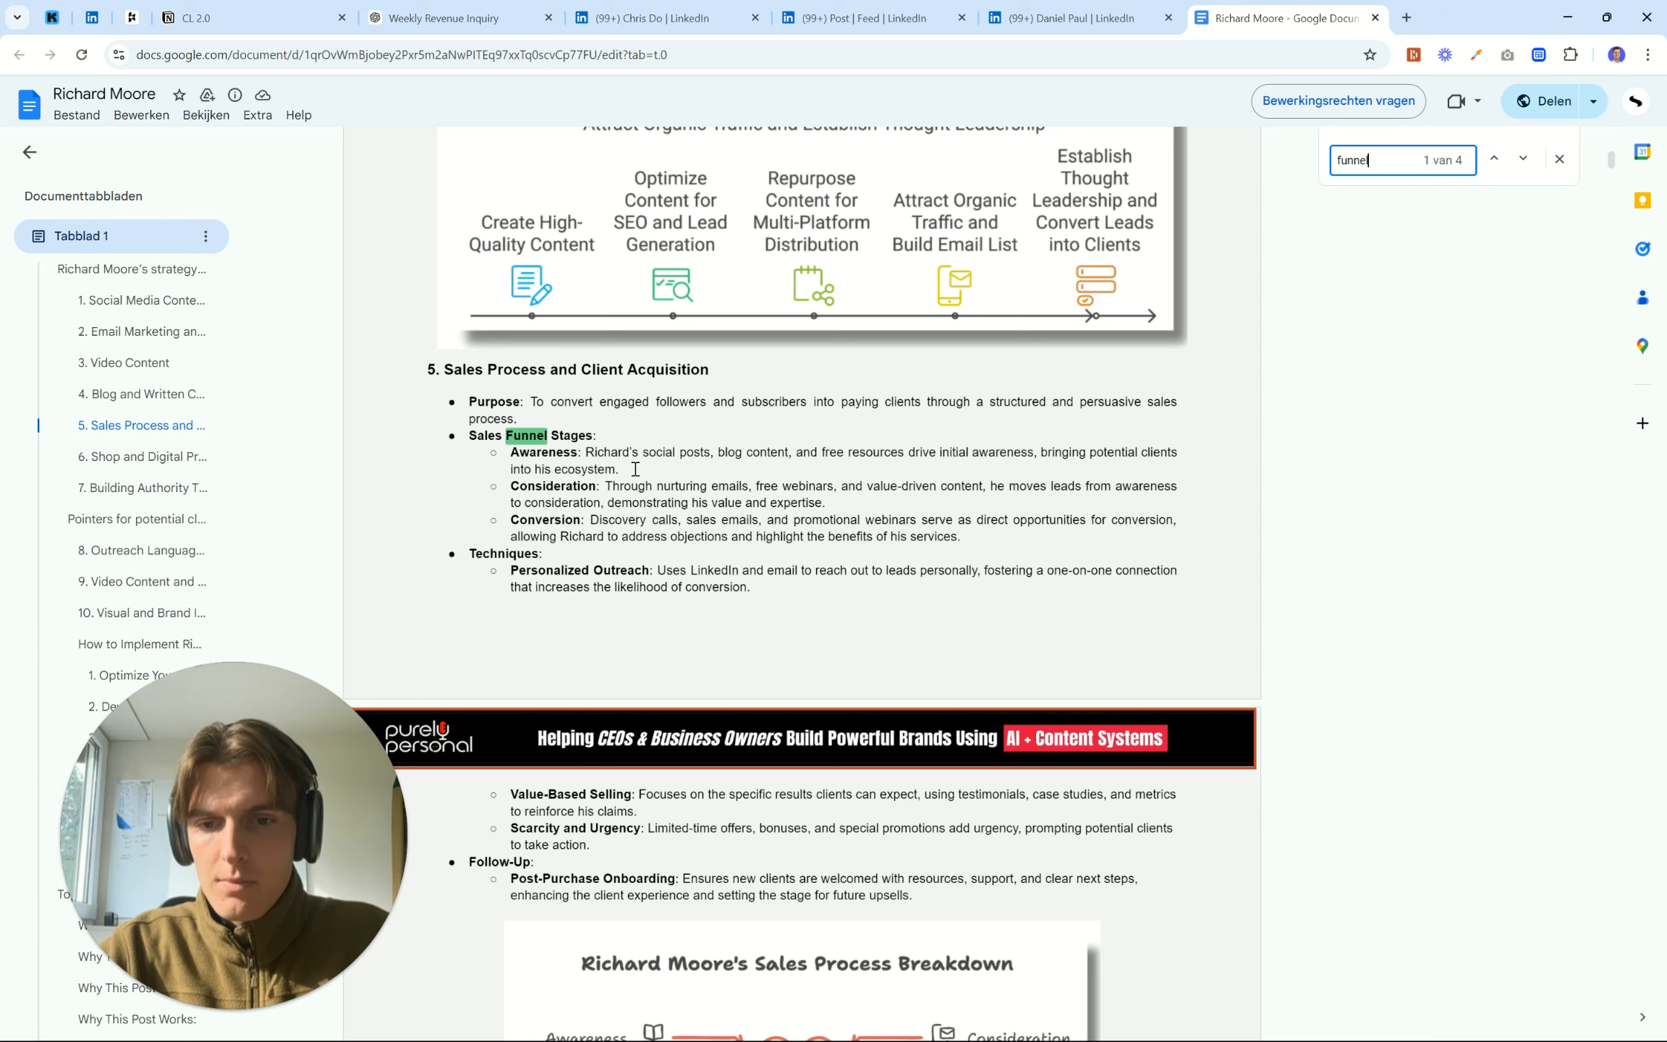
# Read on from the sales process section through the testimonial strategy chart to the Outreach Language and Sales Mindset section and its diagram
pyautogui.scroll(-12, 664, 516)
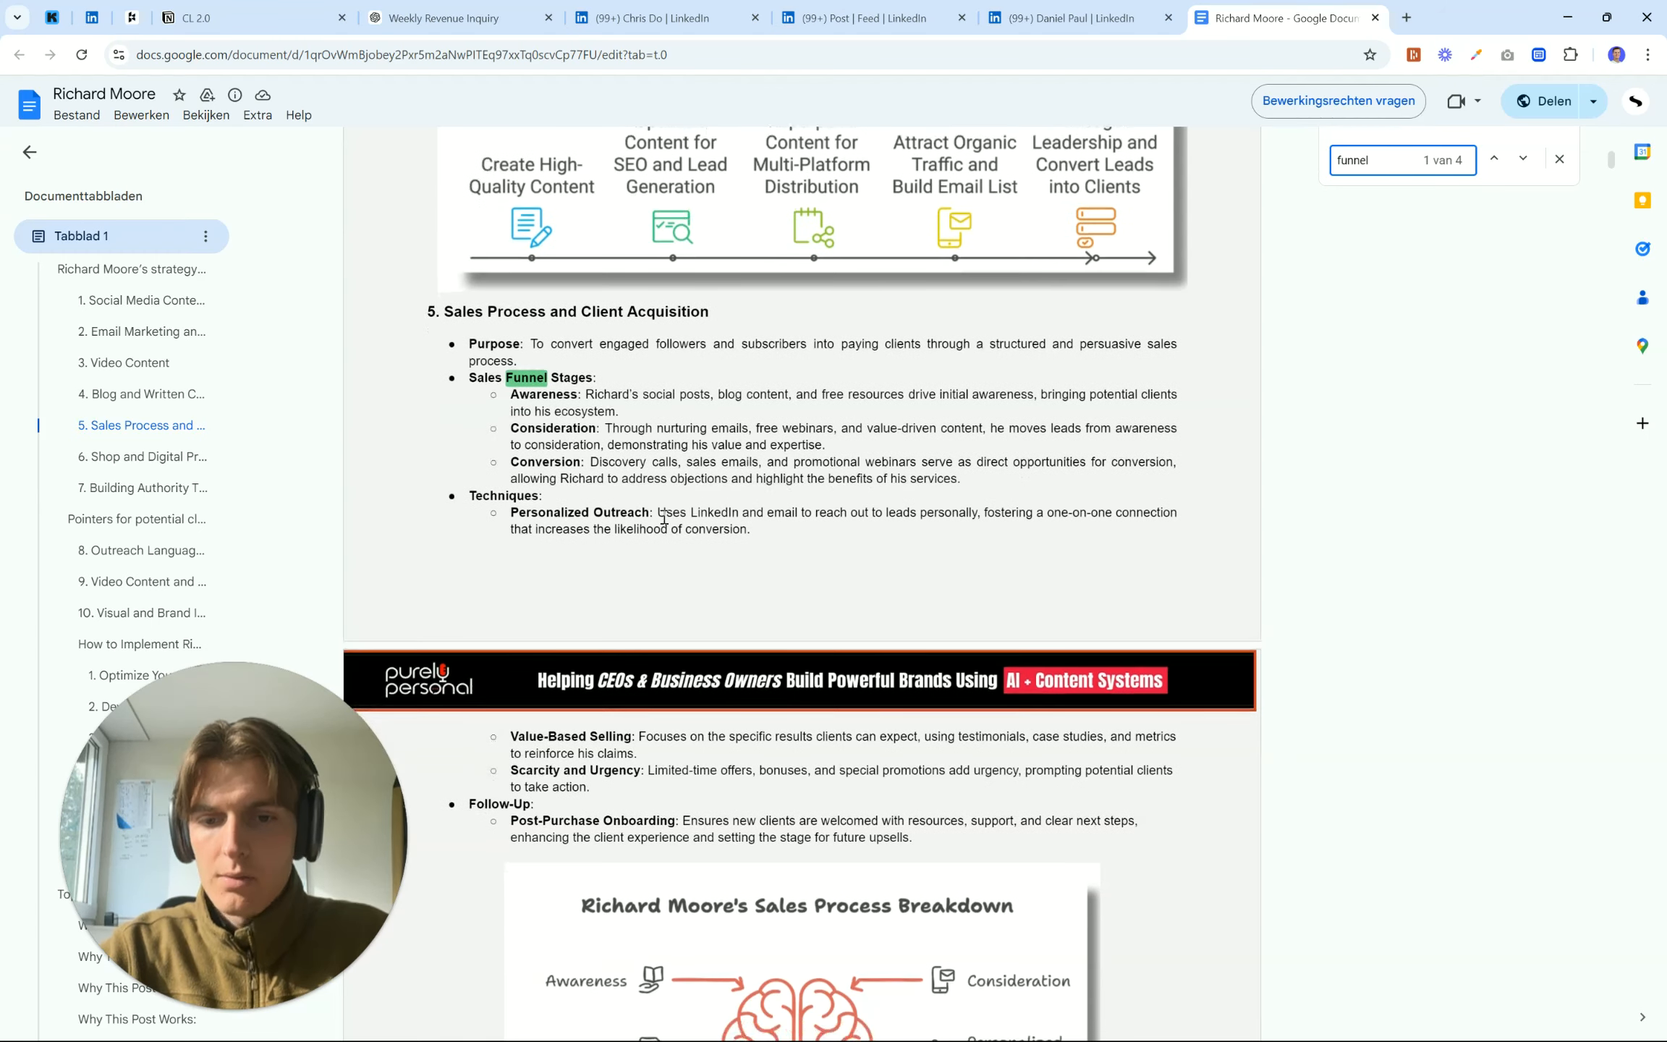
pyautogui.scroll(-14, 664, 516)
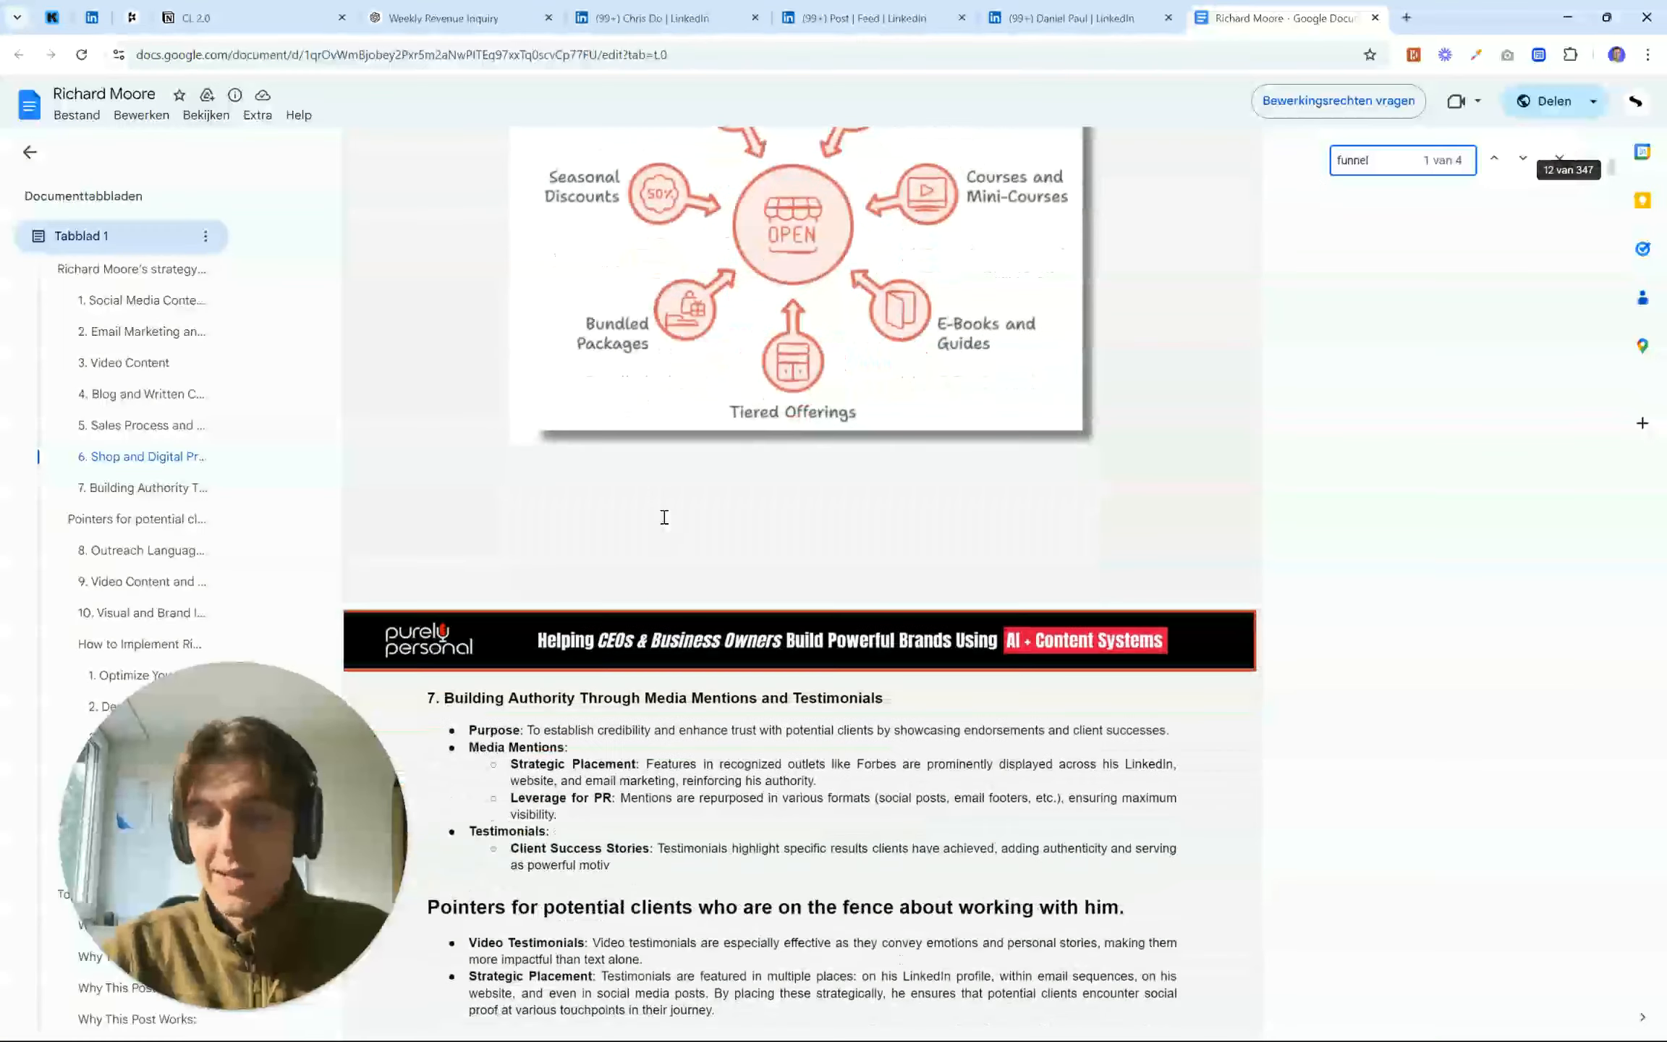
pyautogui.scroll(-12, 664, 516)
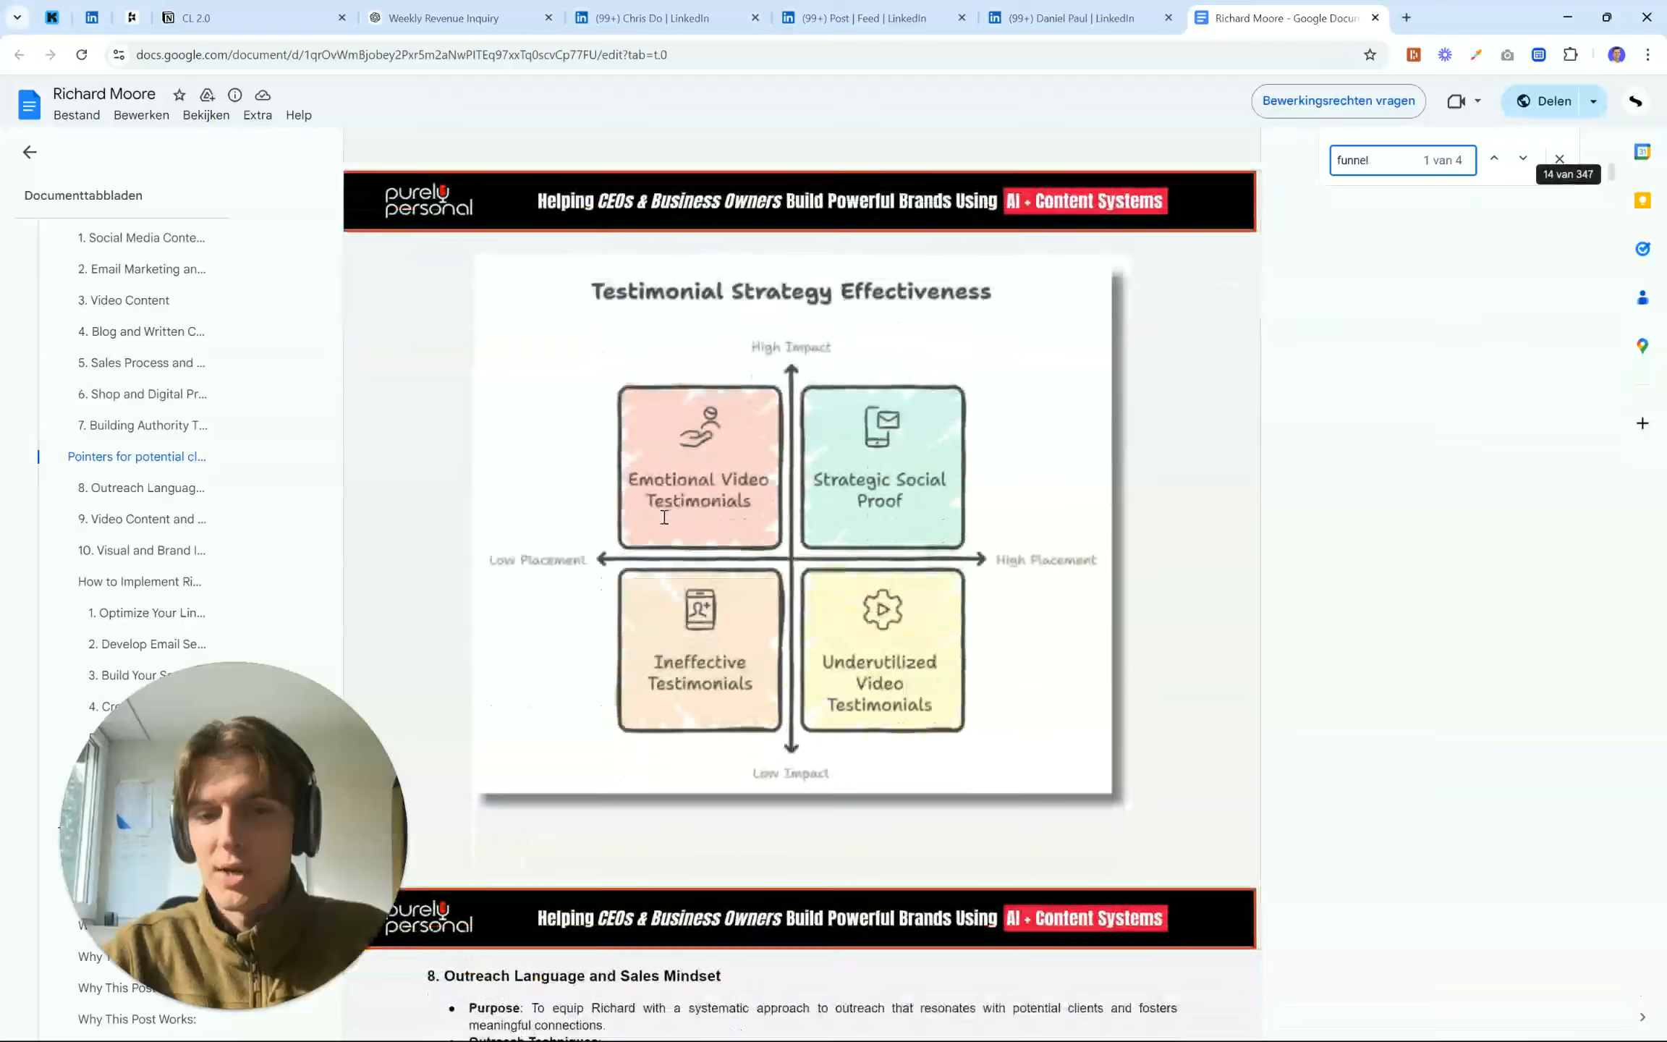
pyautogui.scroll(-5, 664, 516)
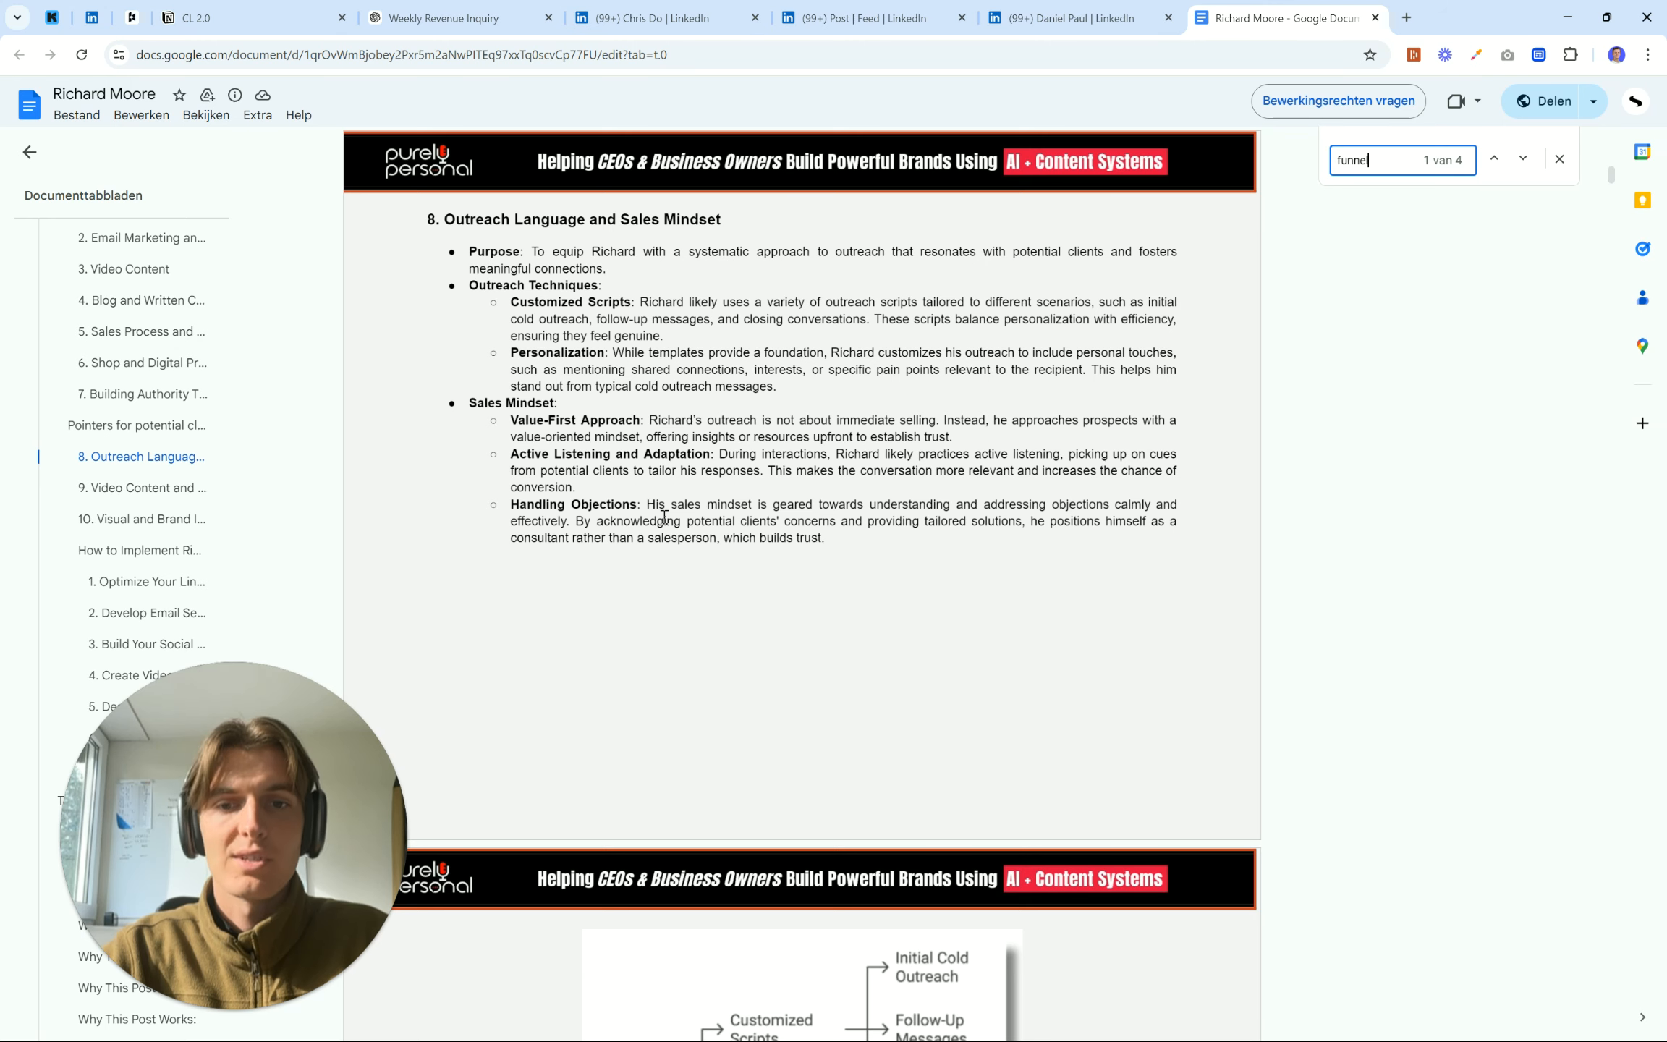
pyautogui.scroll(-15, 663, 518)
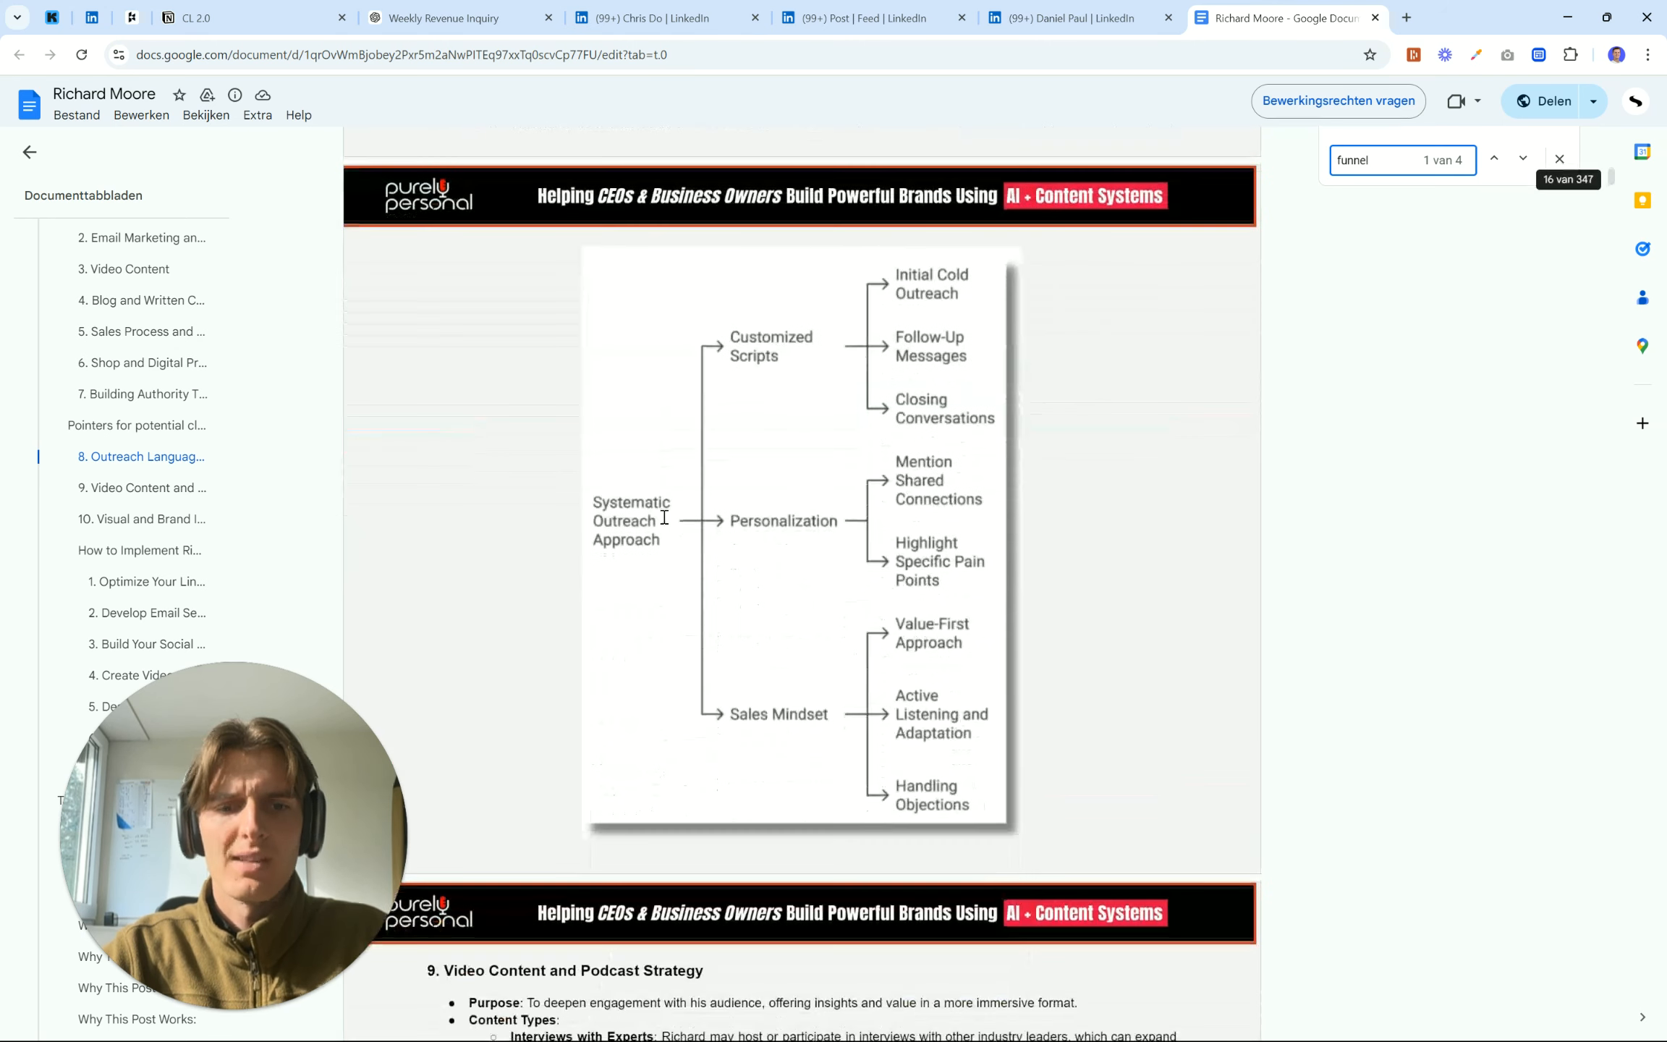
# Highlight the content types under Video Content and Podcast Strategy, clear the selection, and view the Content Engagement Funnel and Visual and Brand Identity pages
pyautogui.moveTo(499, 364); pyautogui.dragTo(580, 483)
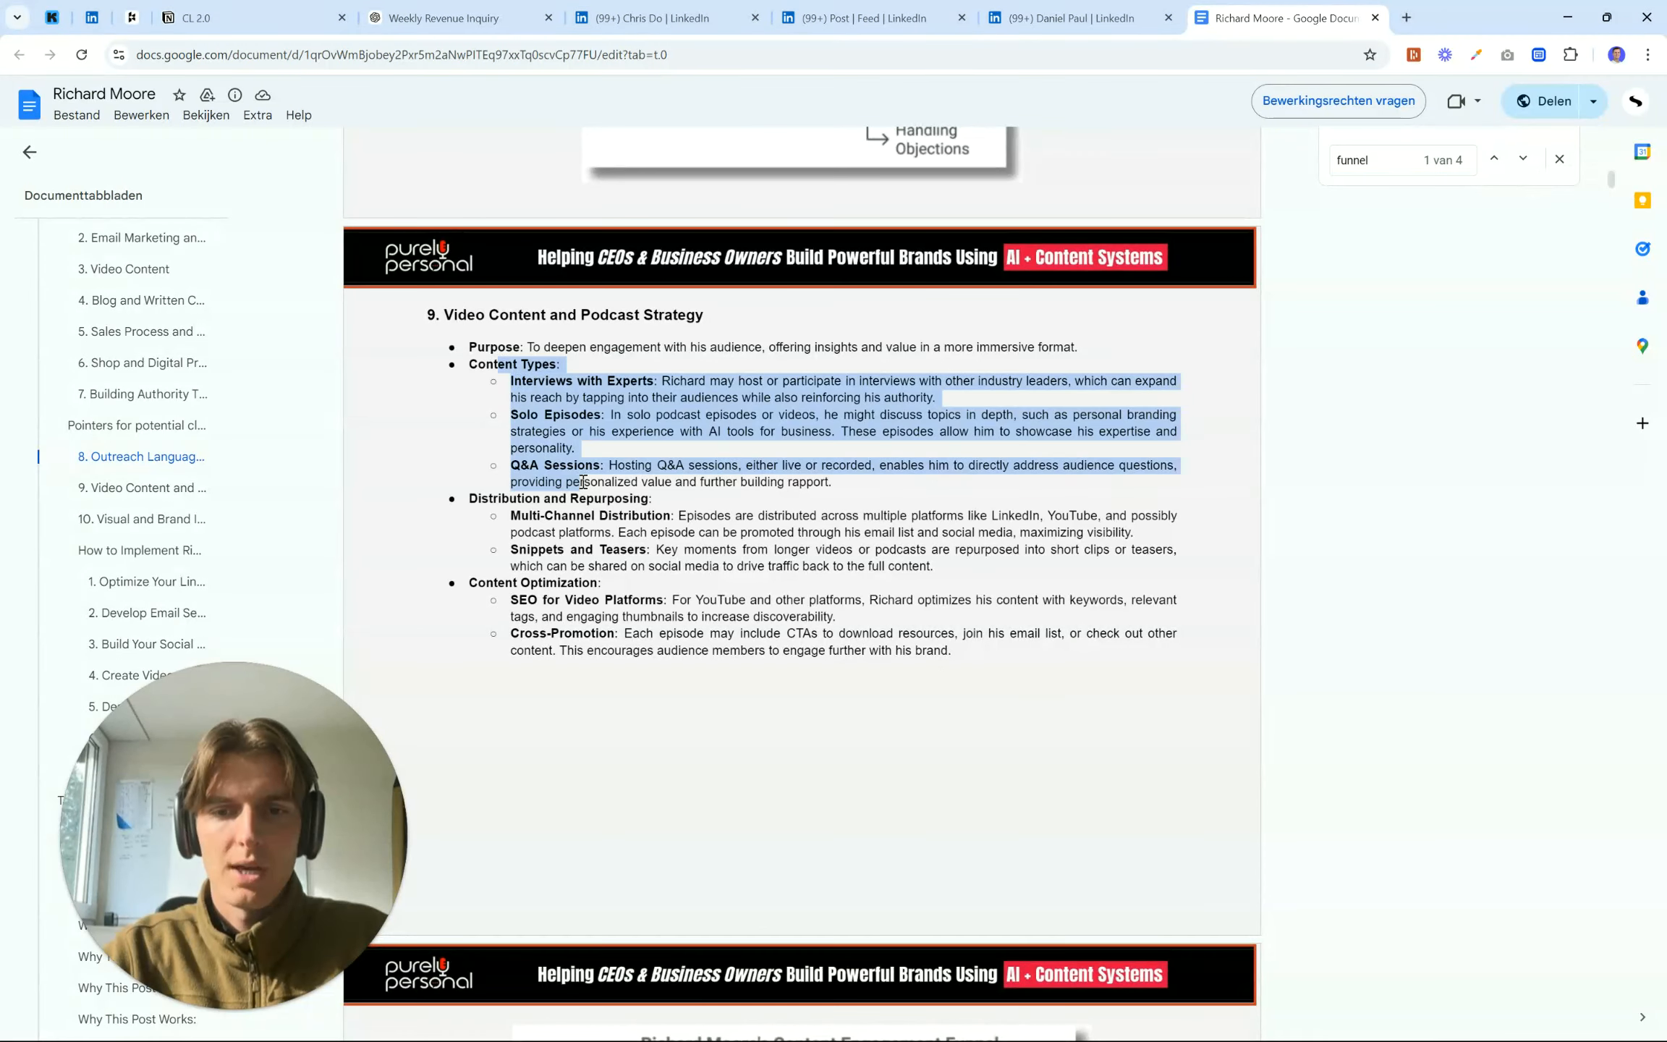
pyautogui.click(583, 482)
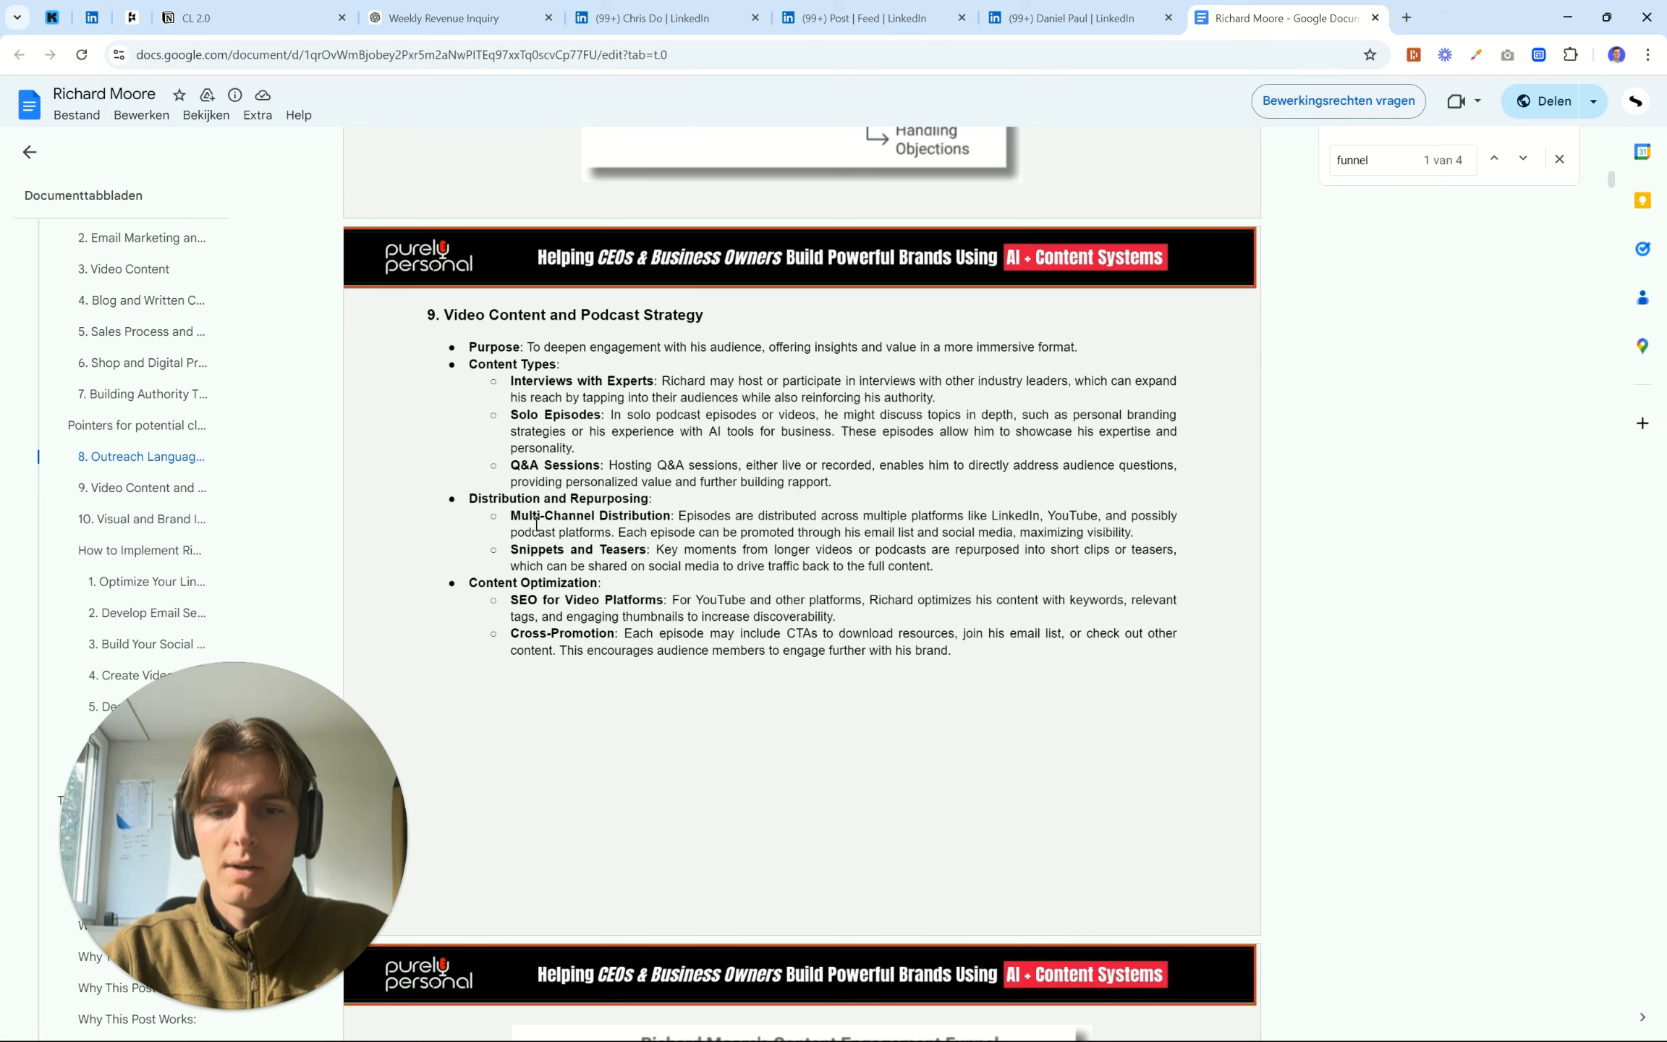
pyautogui.scroll(-10, 578, 622)
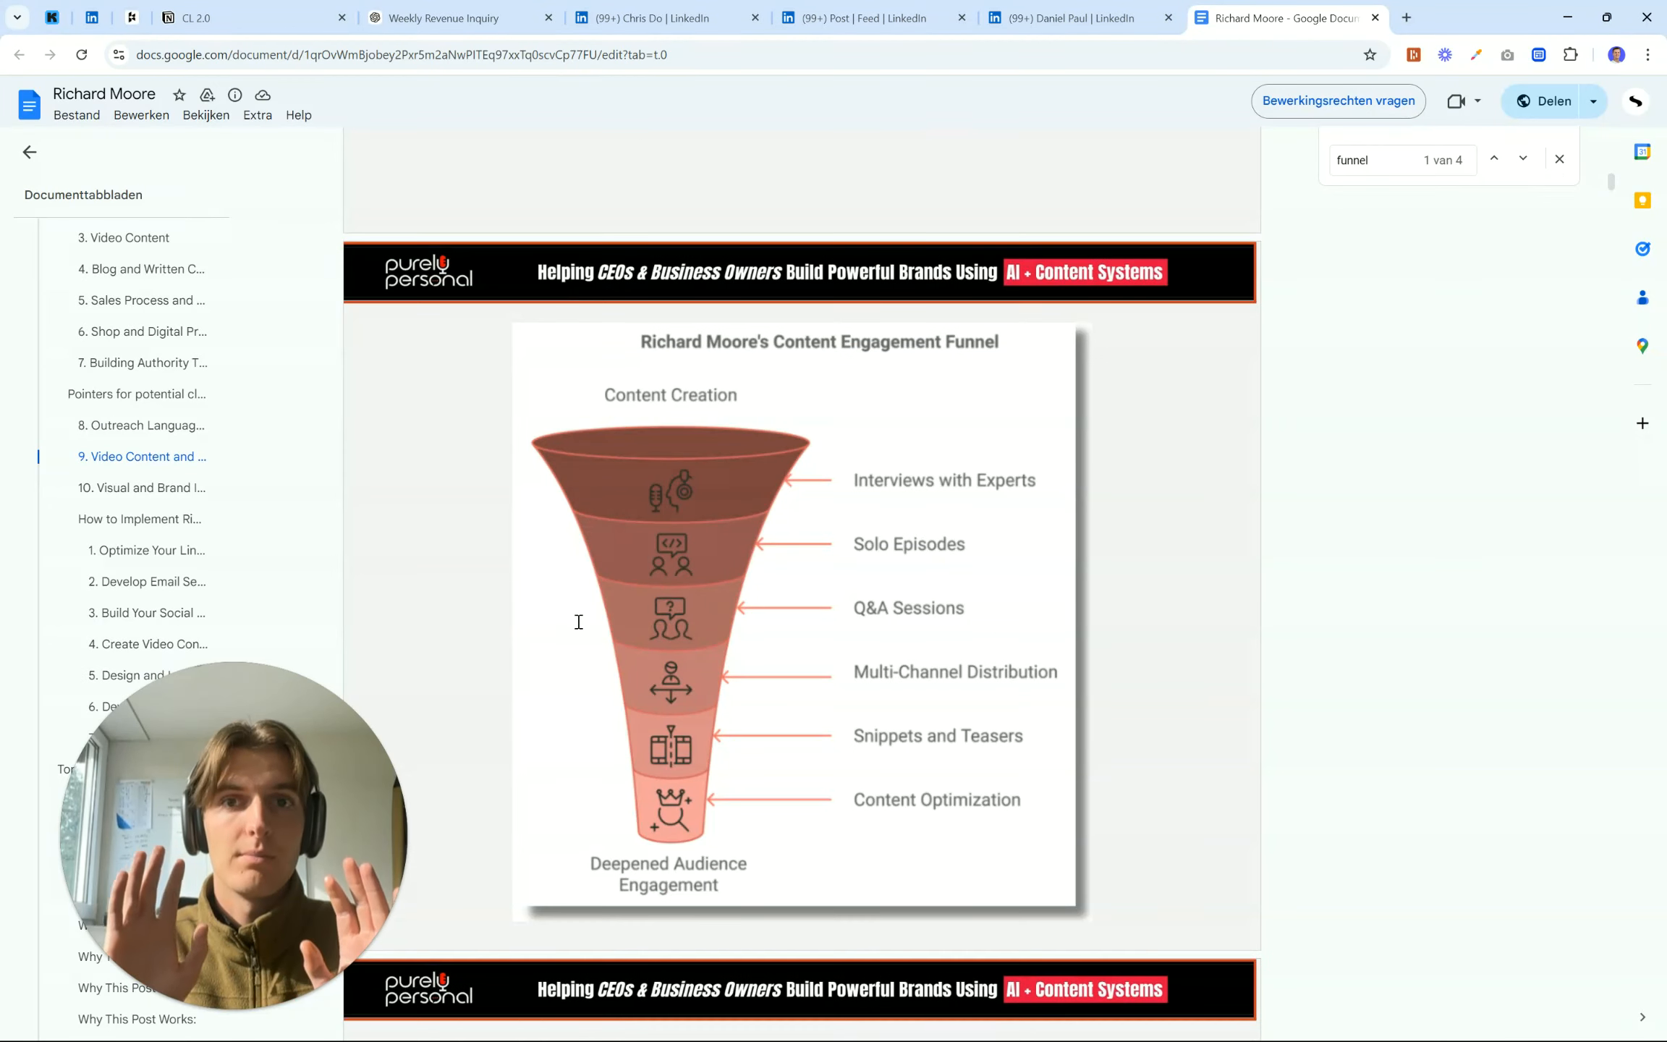
pyautogui.scroll(-13, 842, 567)
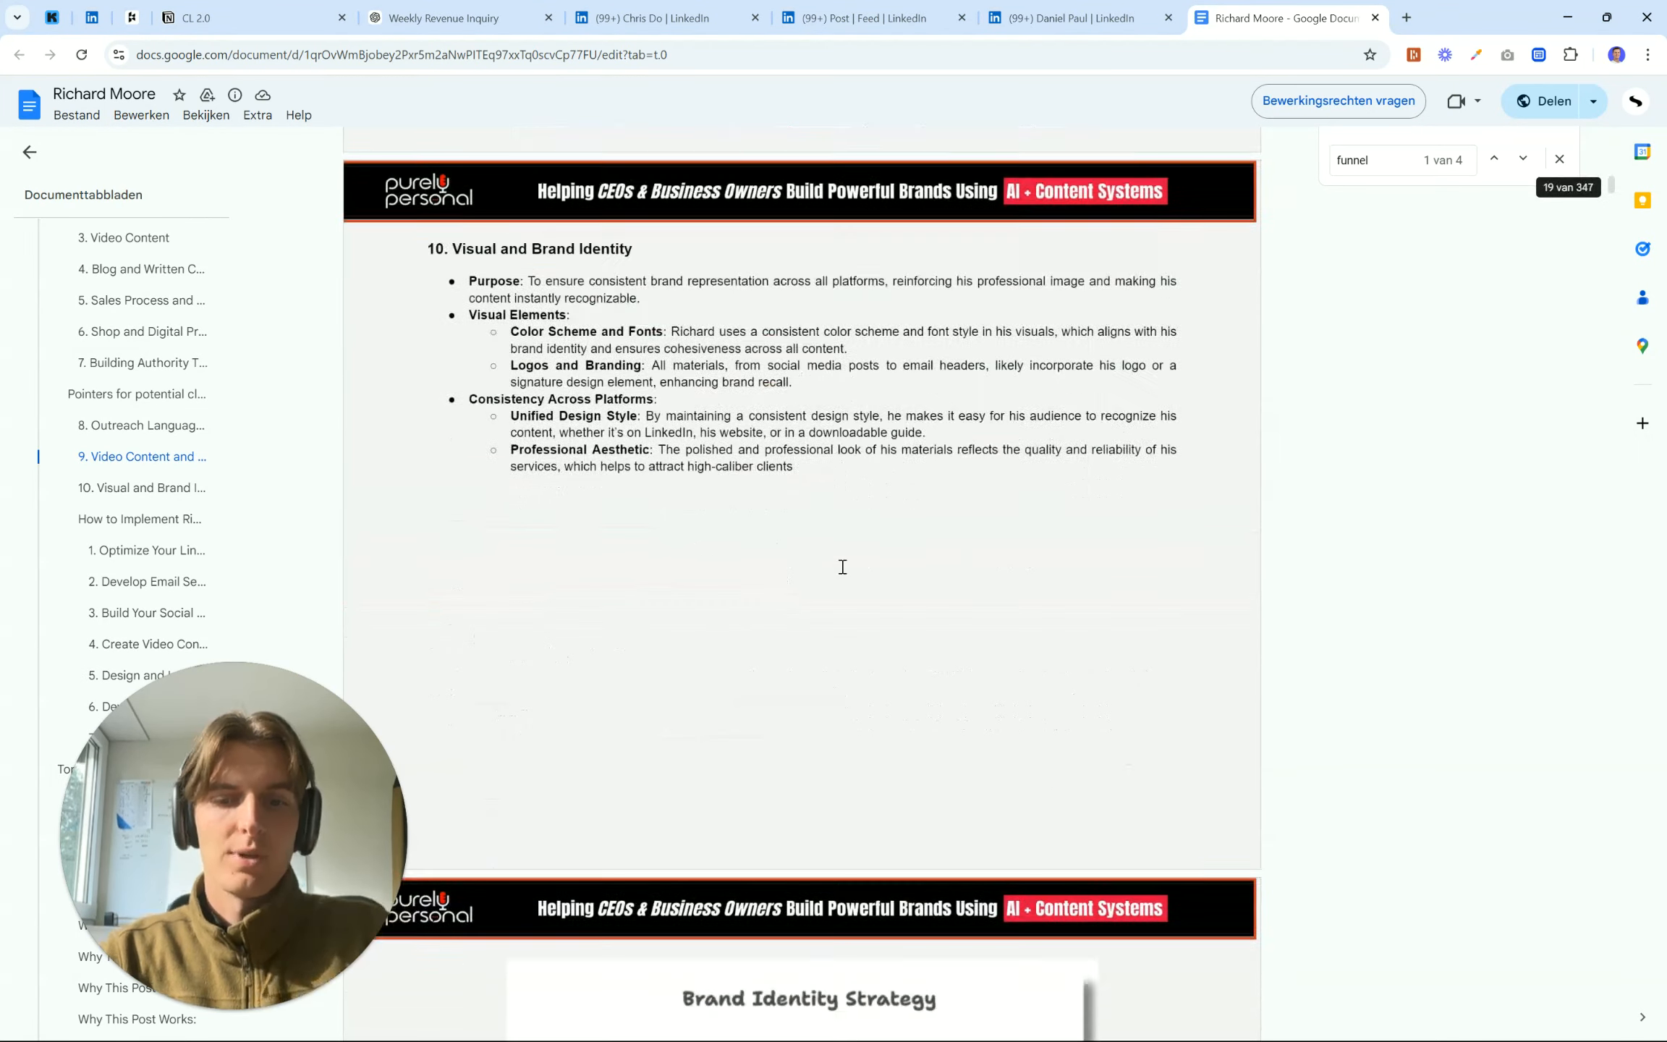
# Read the implementation guide from Optimize Your LinkedIn Profile through email sequences and social proof to Design and Implement a Sales Funnel
pyautogui.scroll(-18, 842, 567)
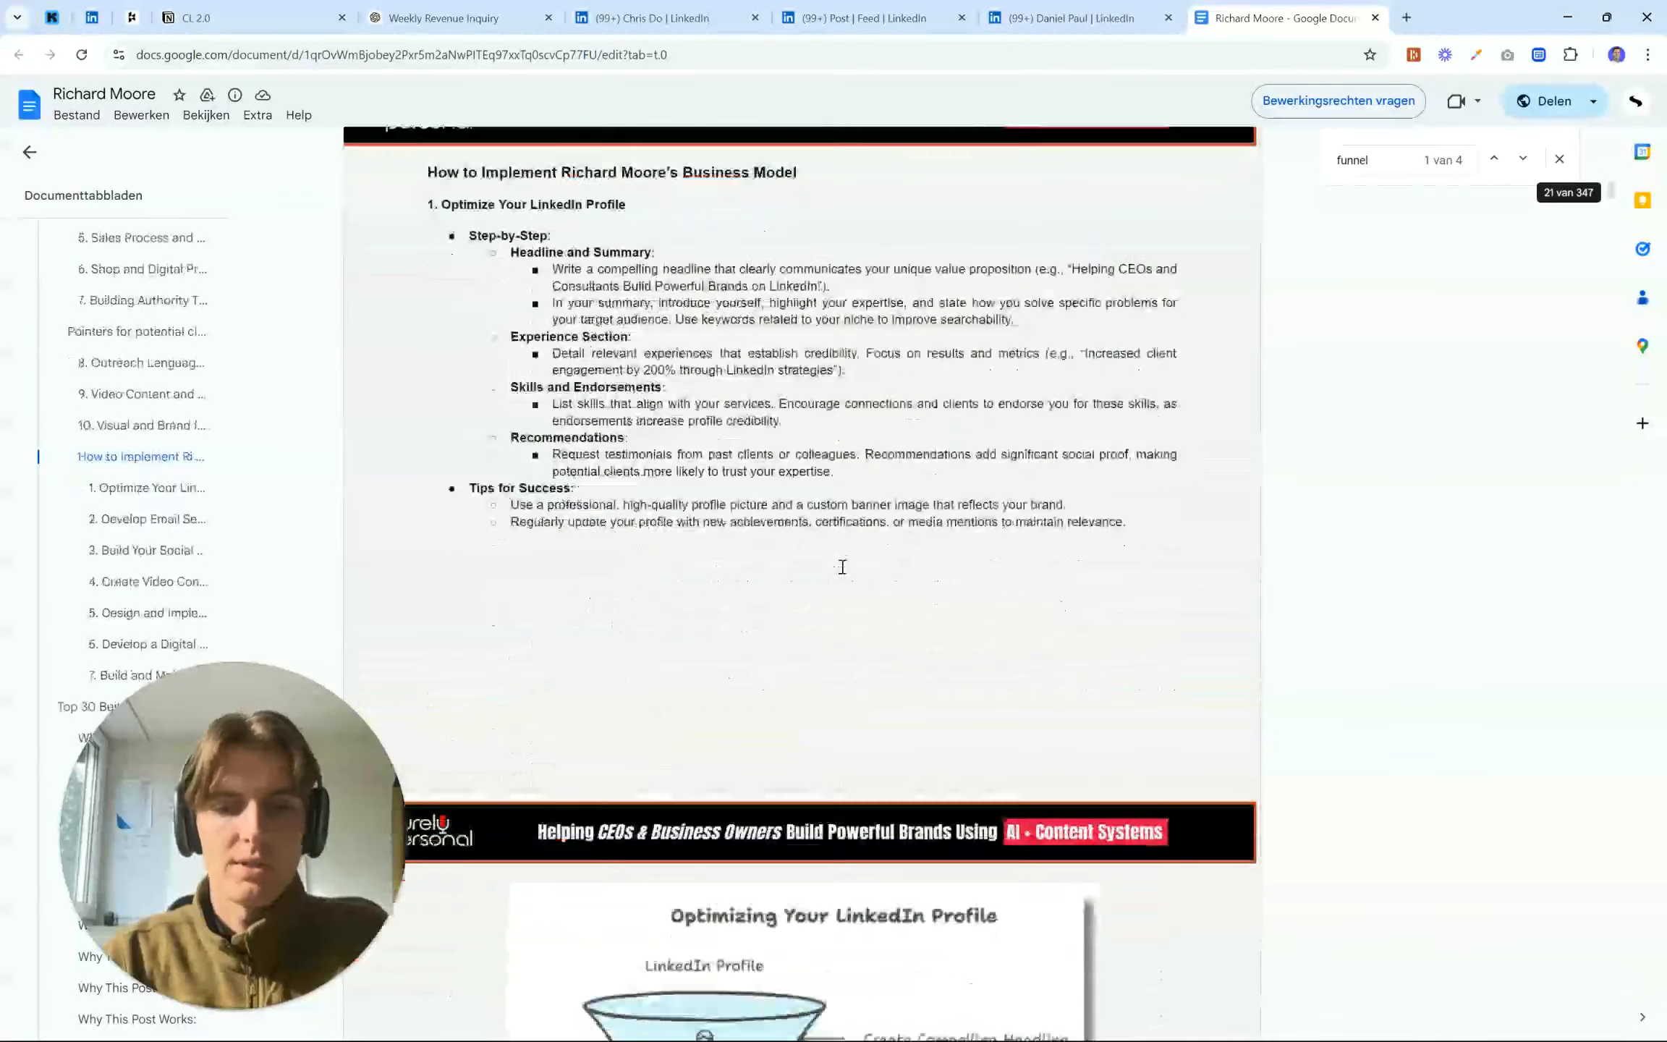
pyautogui.scroll(-18, 842, 566)
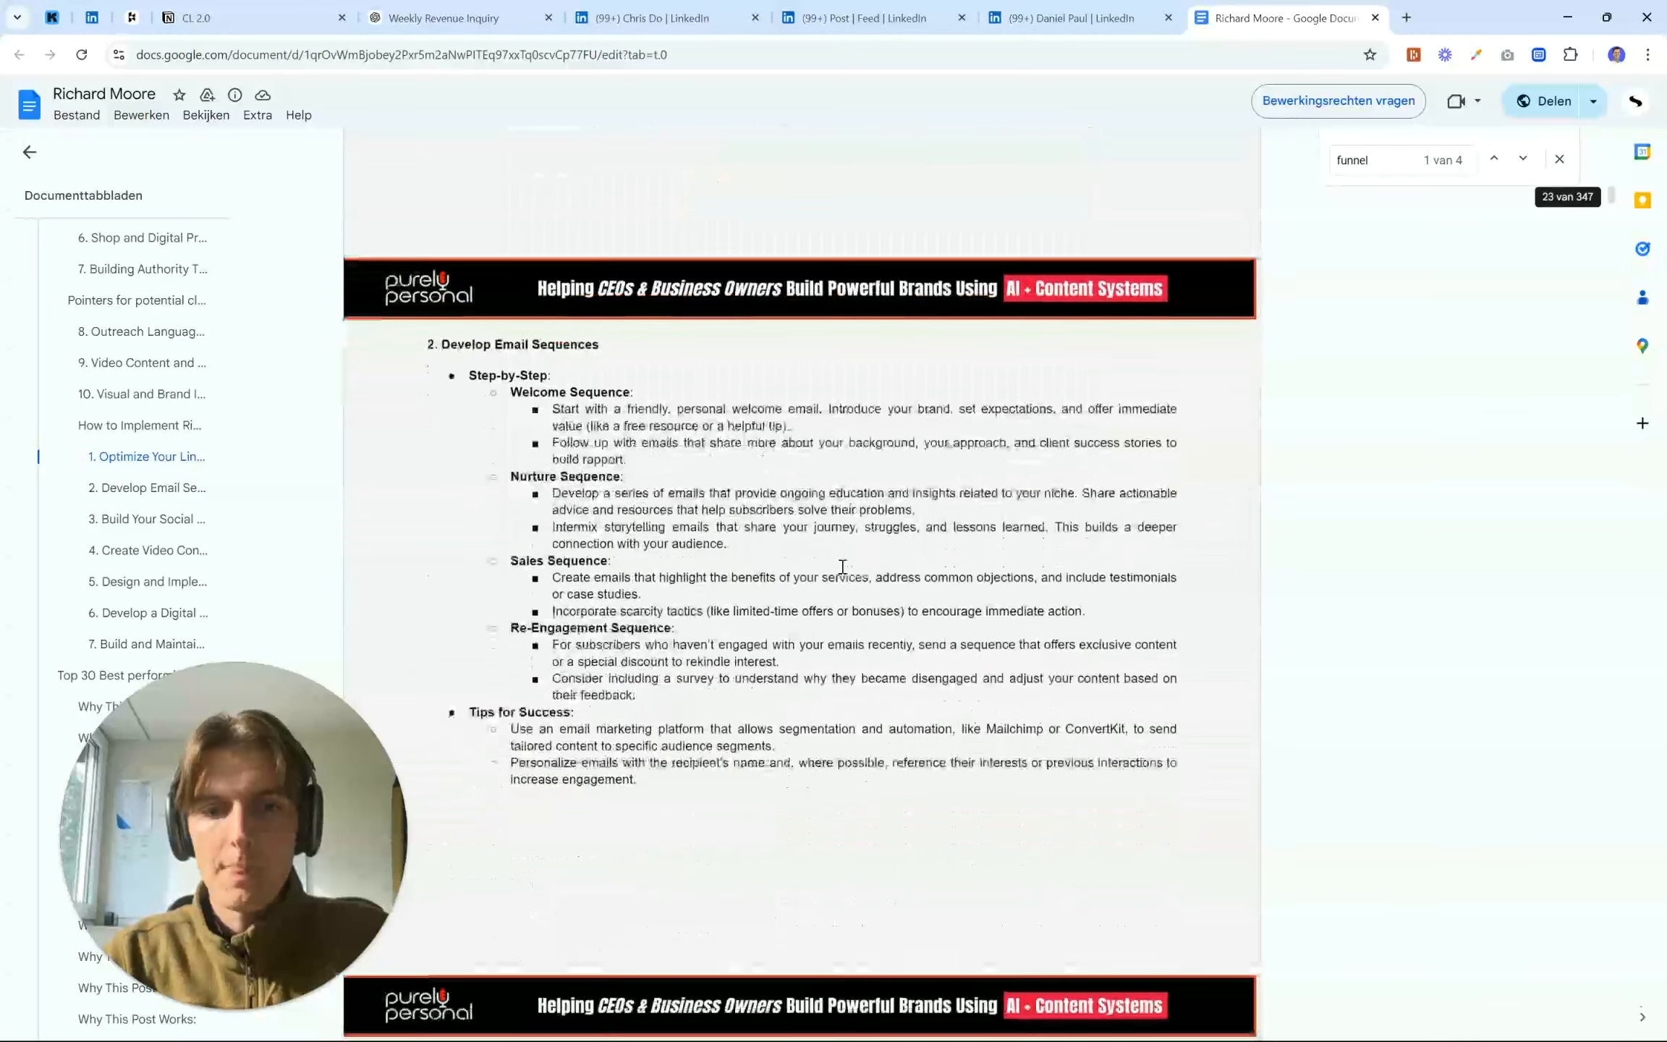
pyautogui.scroll(-2, 842, 566)
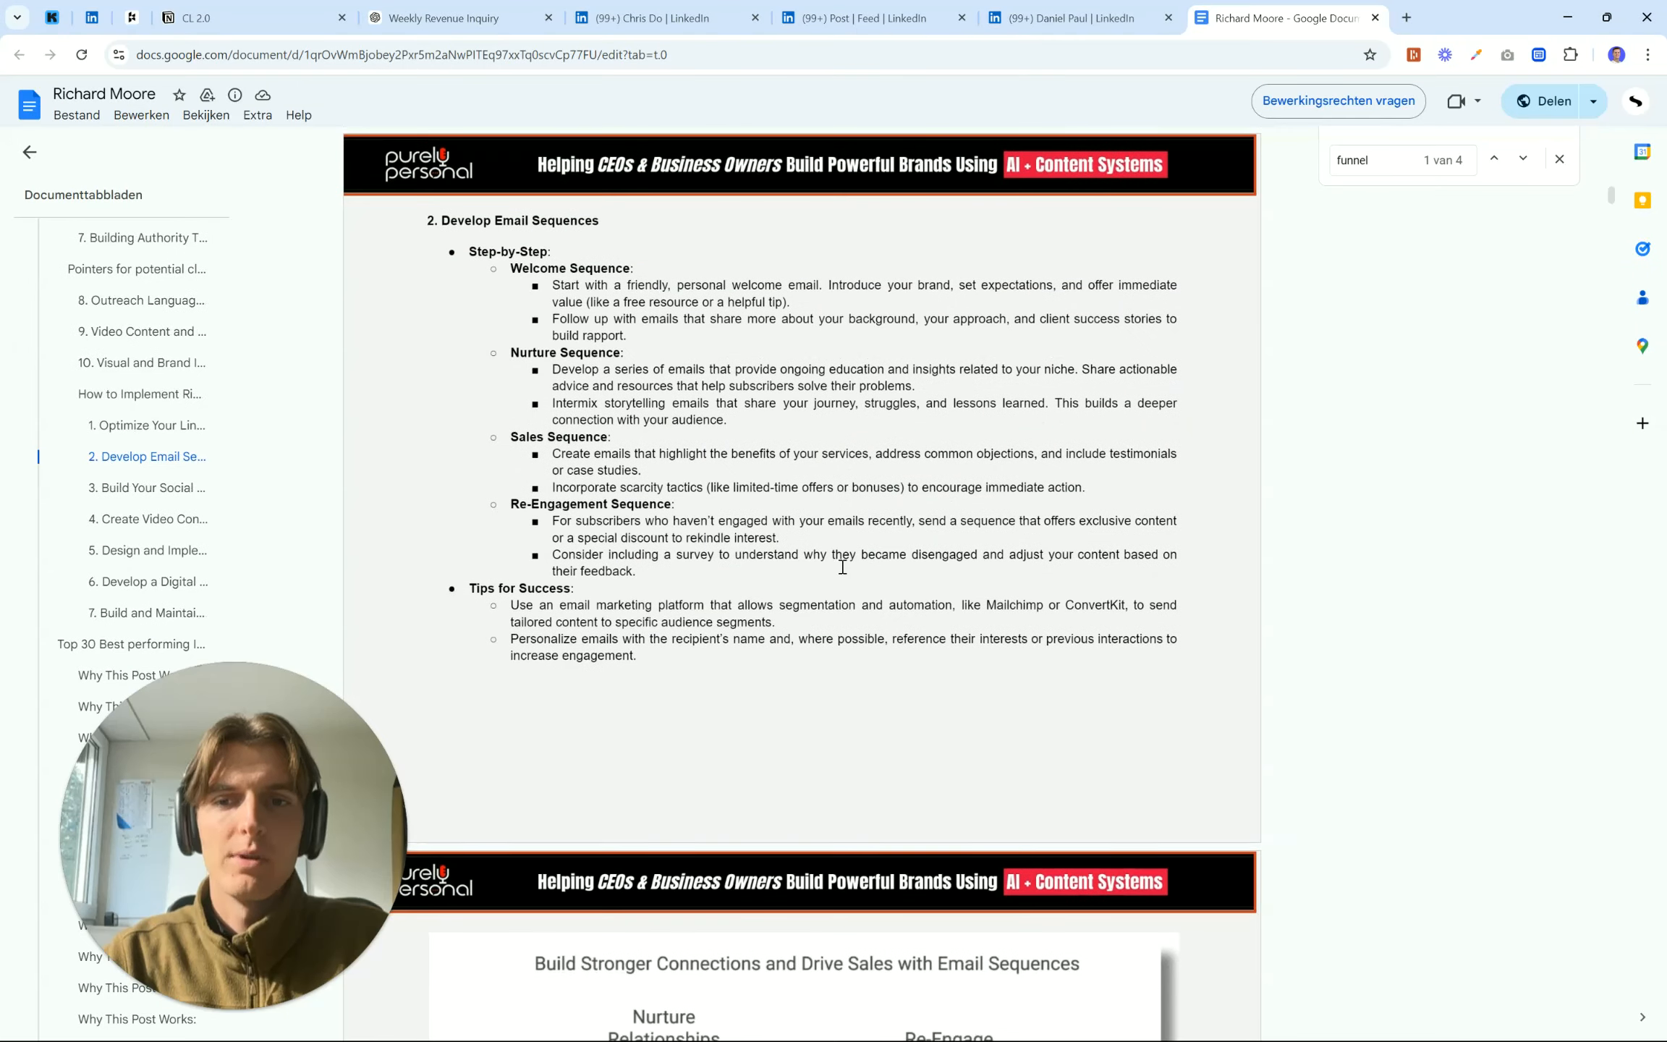
pyautogui.scroll(-20, 842, 567)
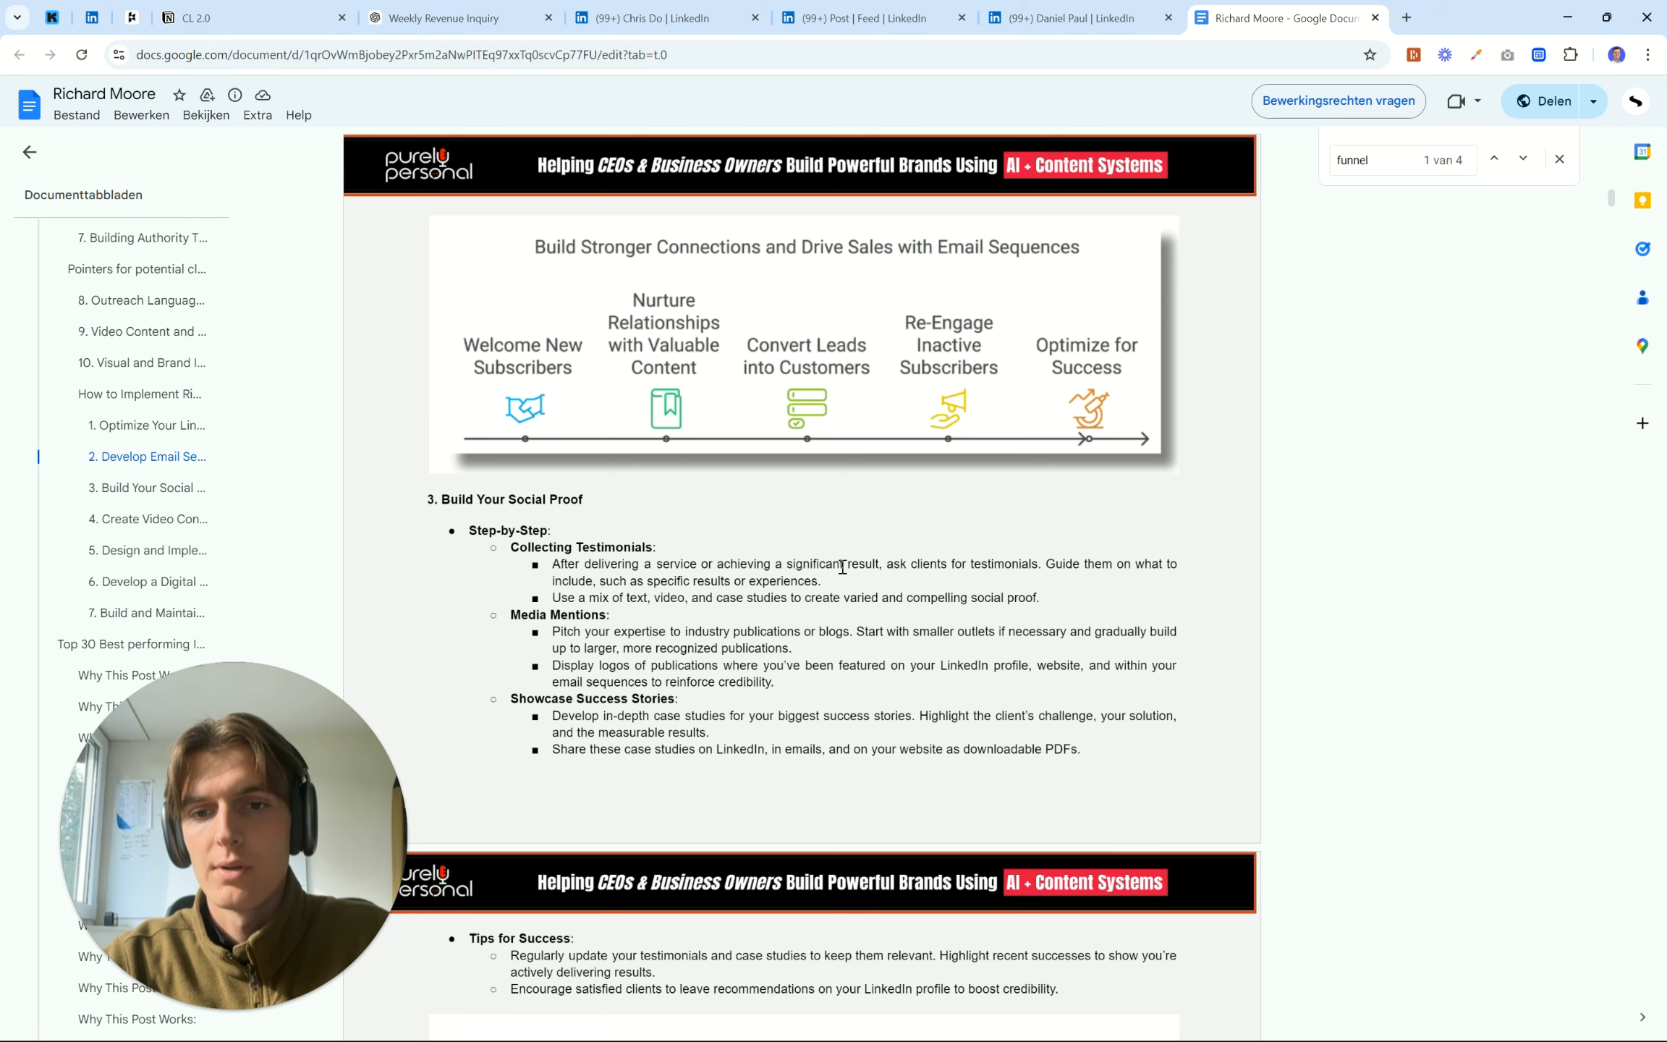
pyautogui.scroll(-8, 842, 567)
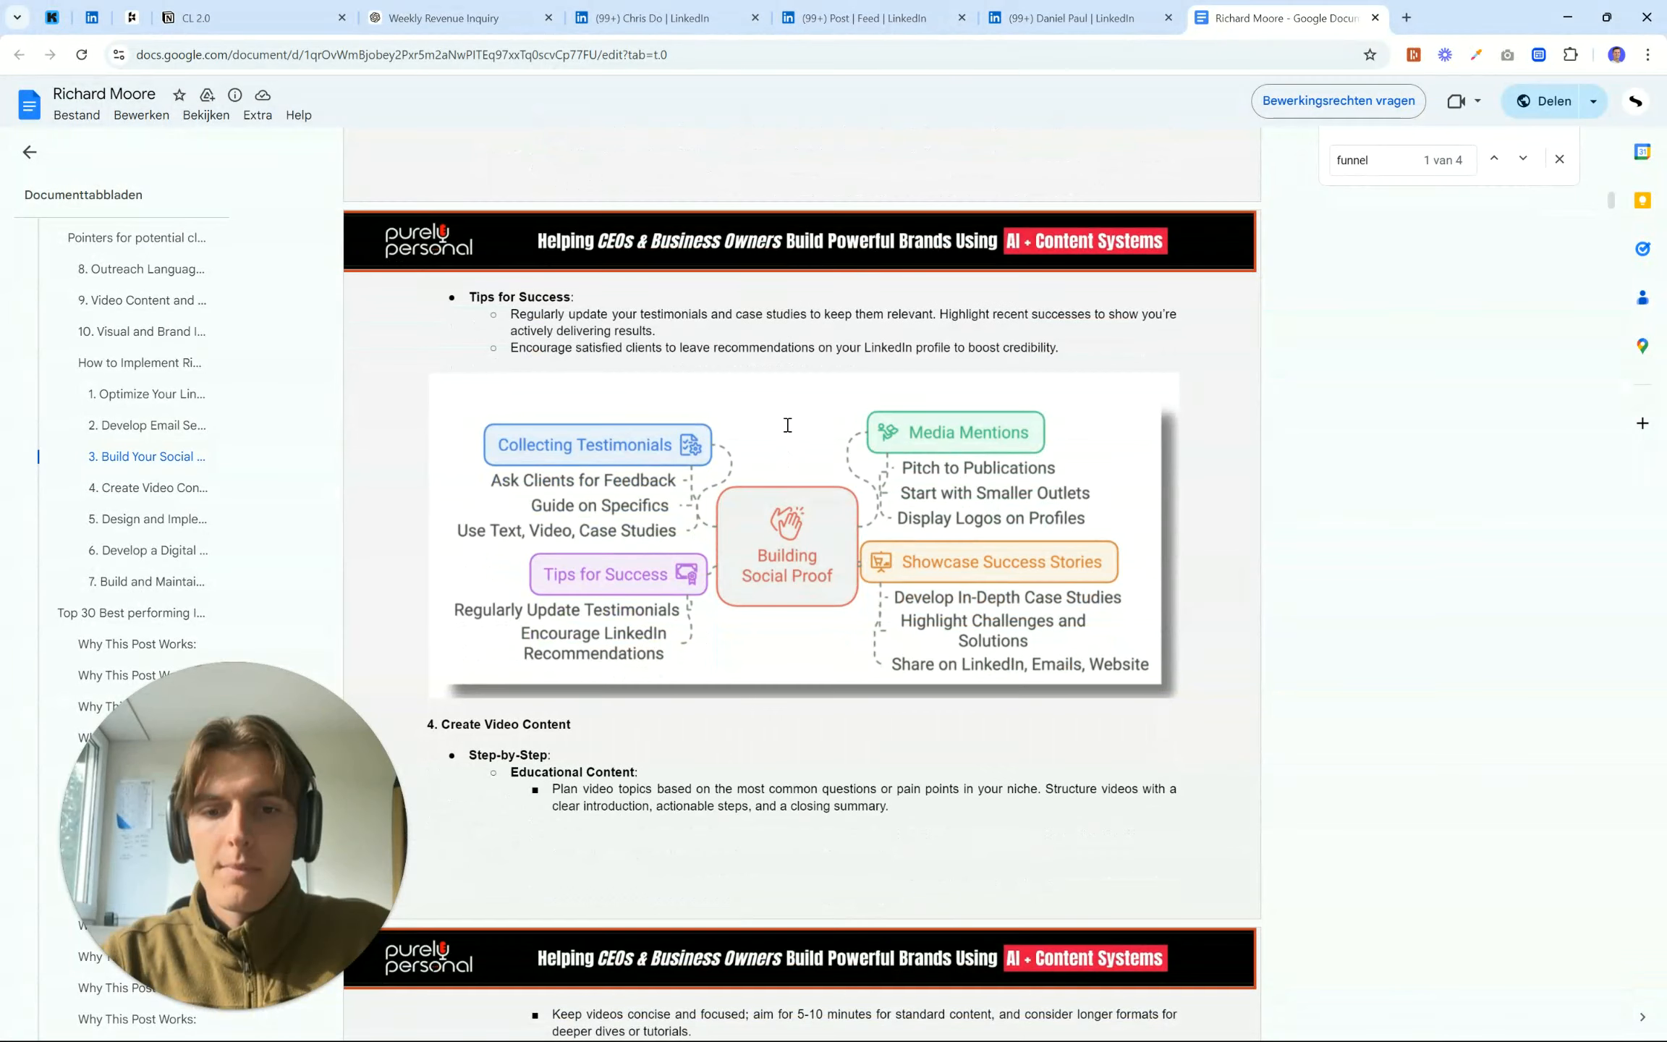
pyautogui.scroll(-10, 788, 424)
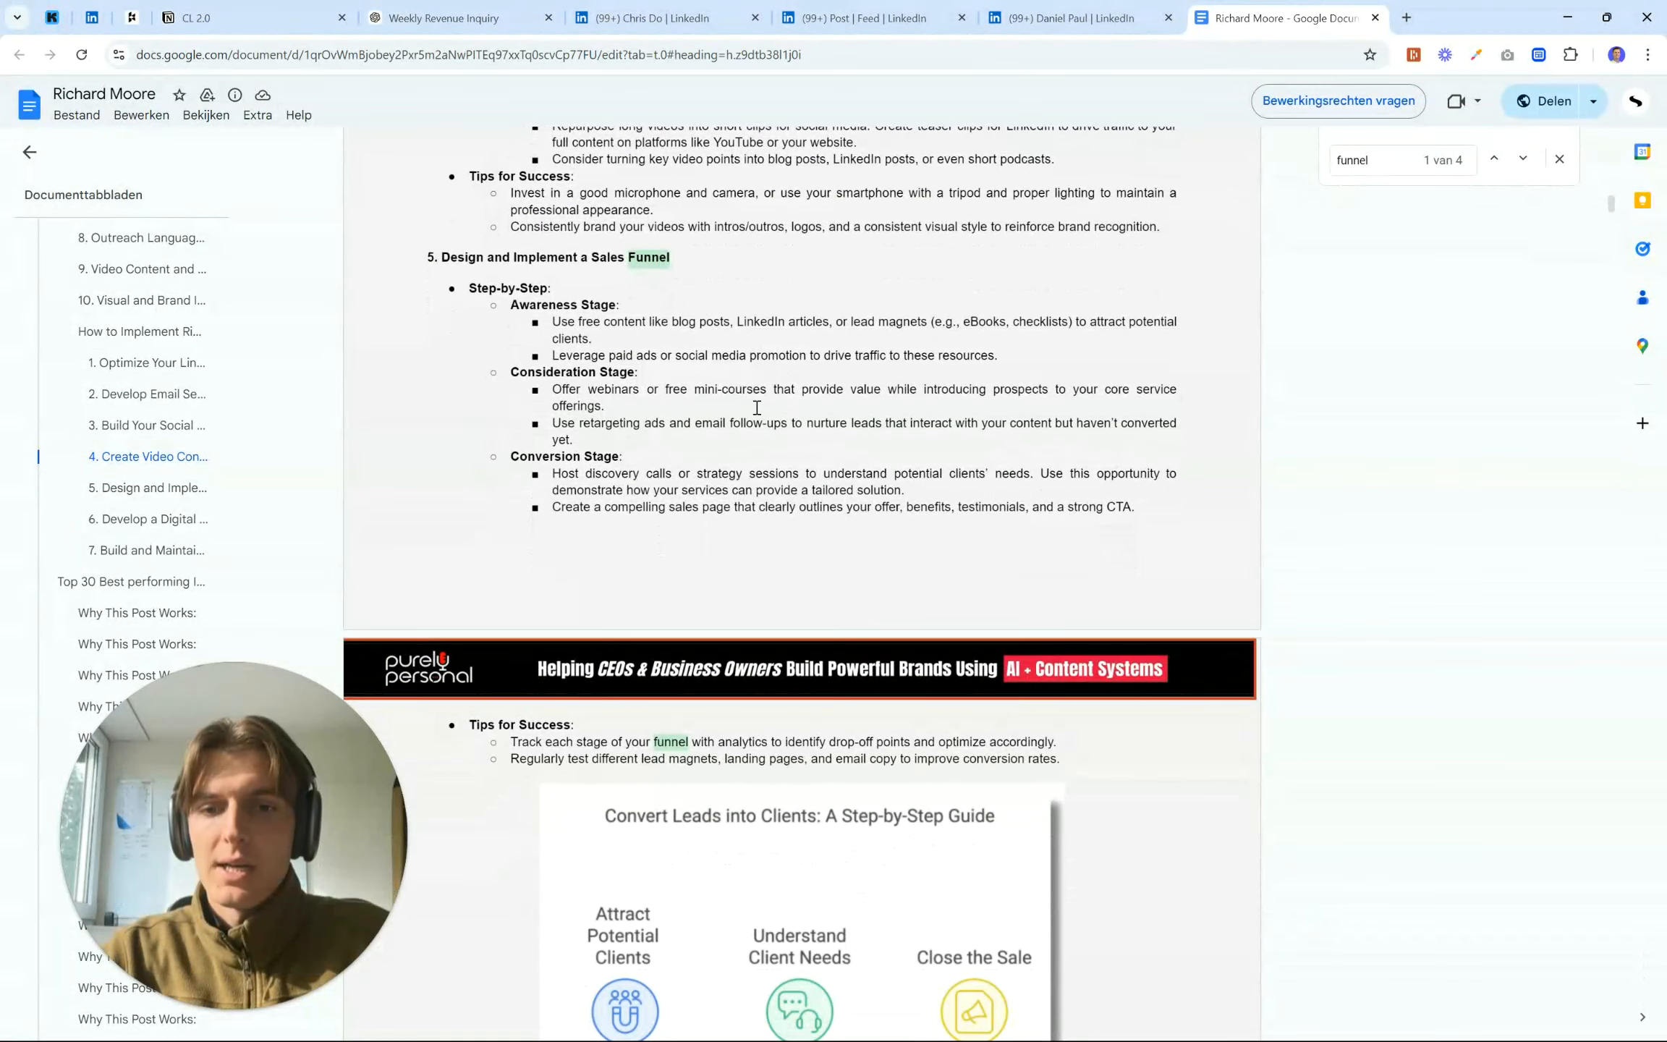
# Read on through the Digital Product Suite and Consistent Brand Identity sections to the Top 30 Best performing Image posts
pyautogui.scroll(-7, 756, 407)
pyautogui.scroll(-10, 757, 407)
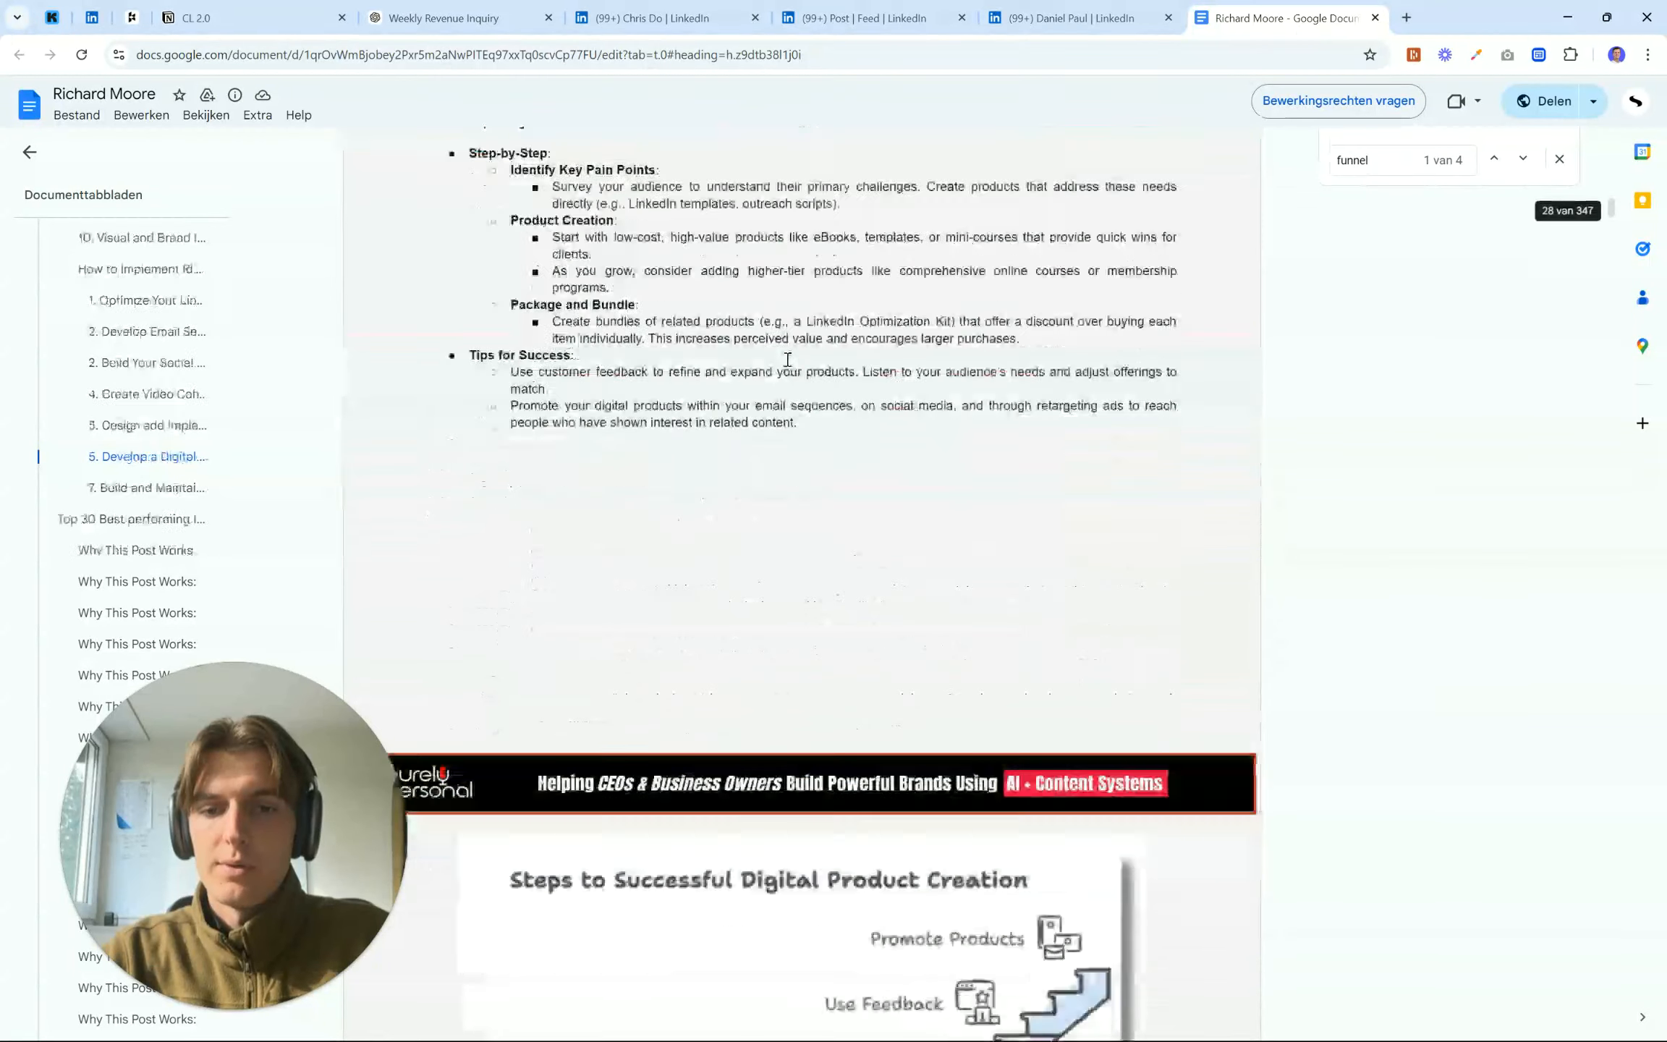
pyautogui.scroll(4, 787, 360)
pyautogui.scroll(-3, 787, 359)
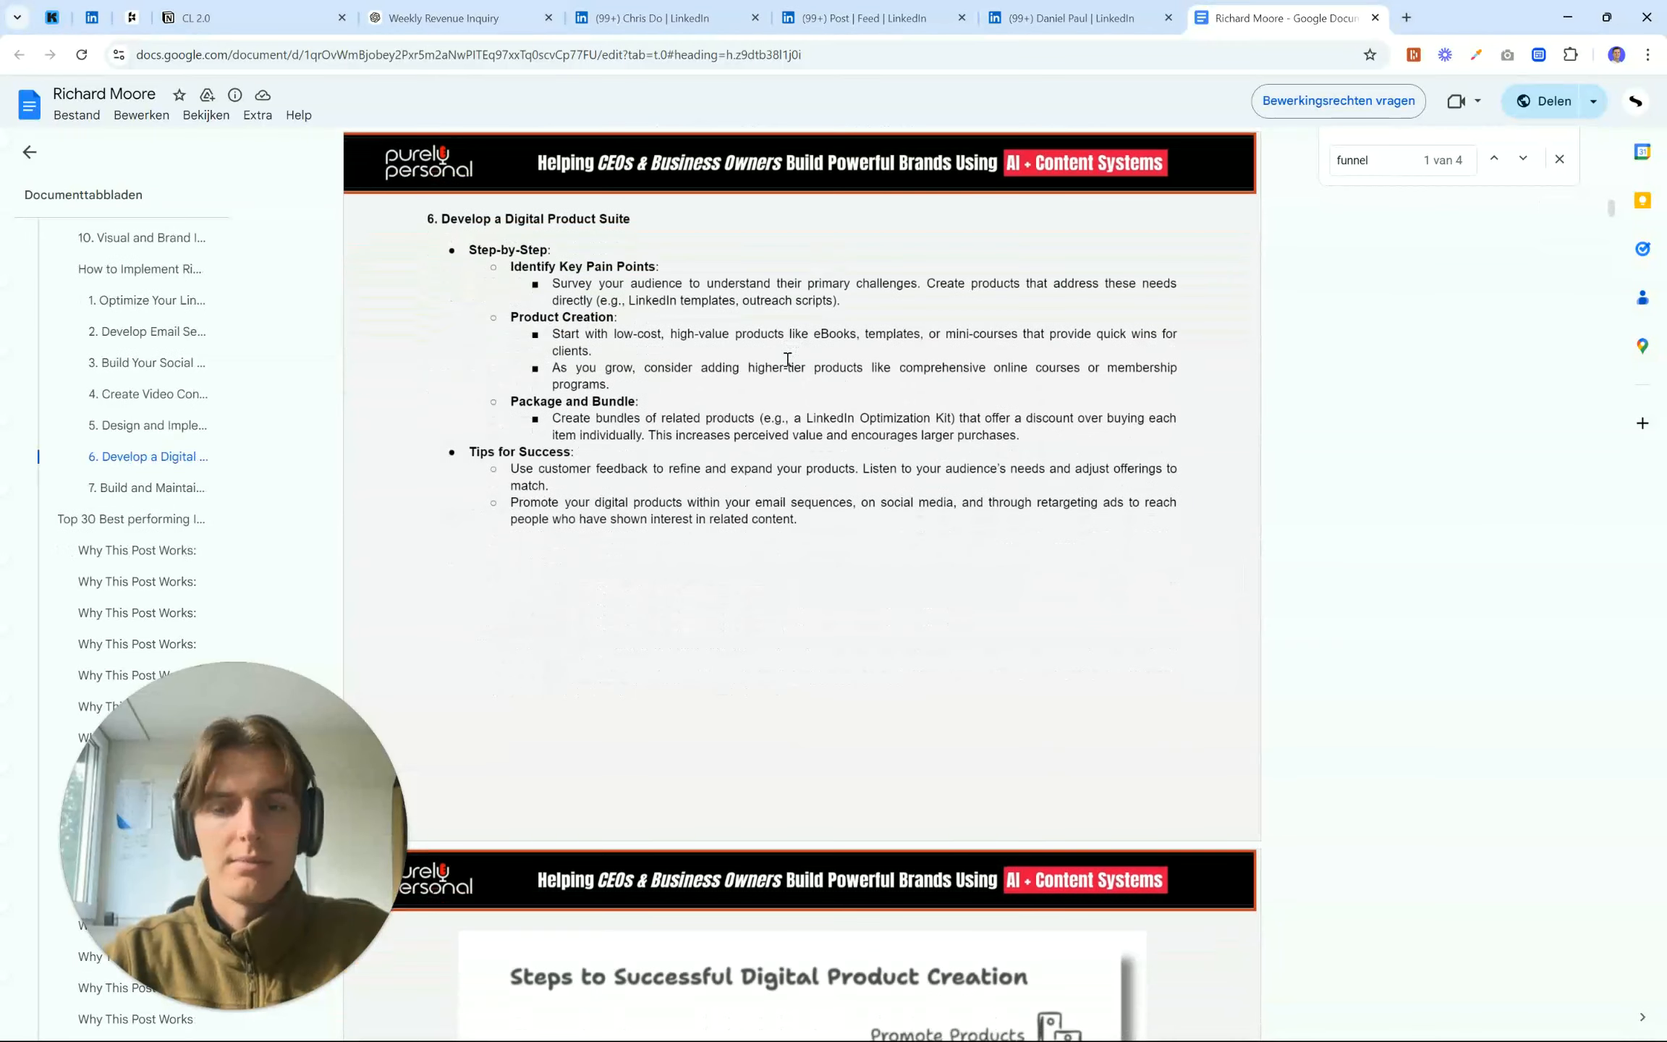
pyautogui.scroll(-15, 813, 298)
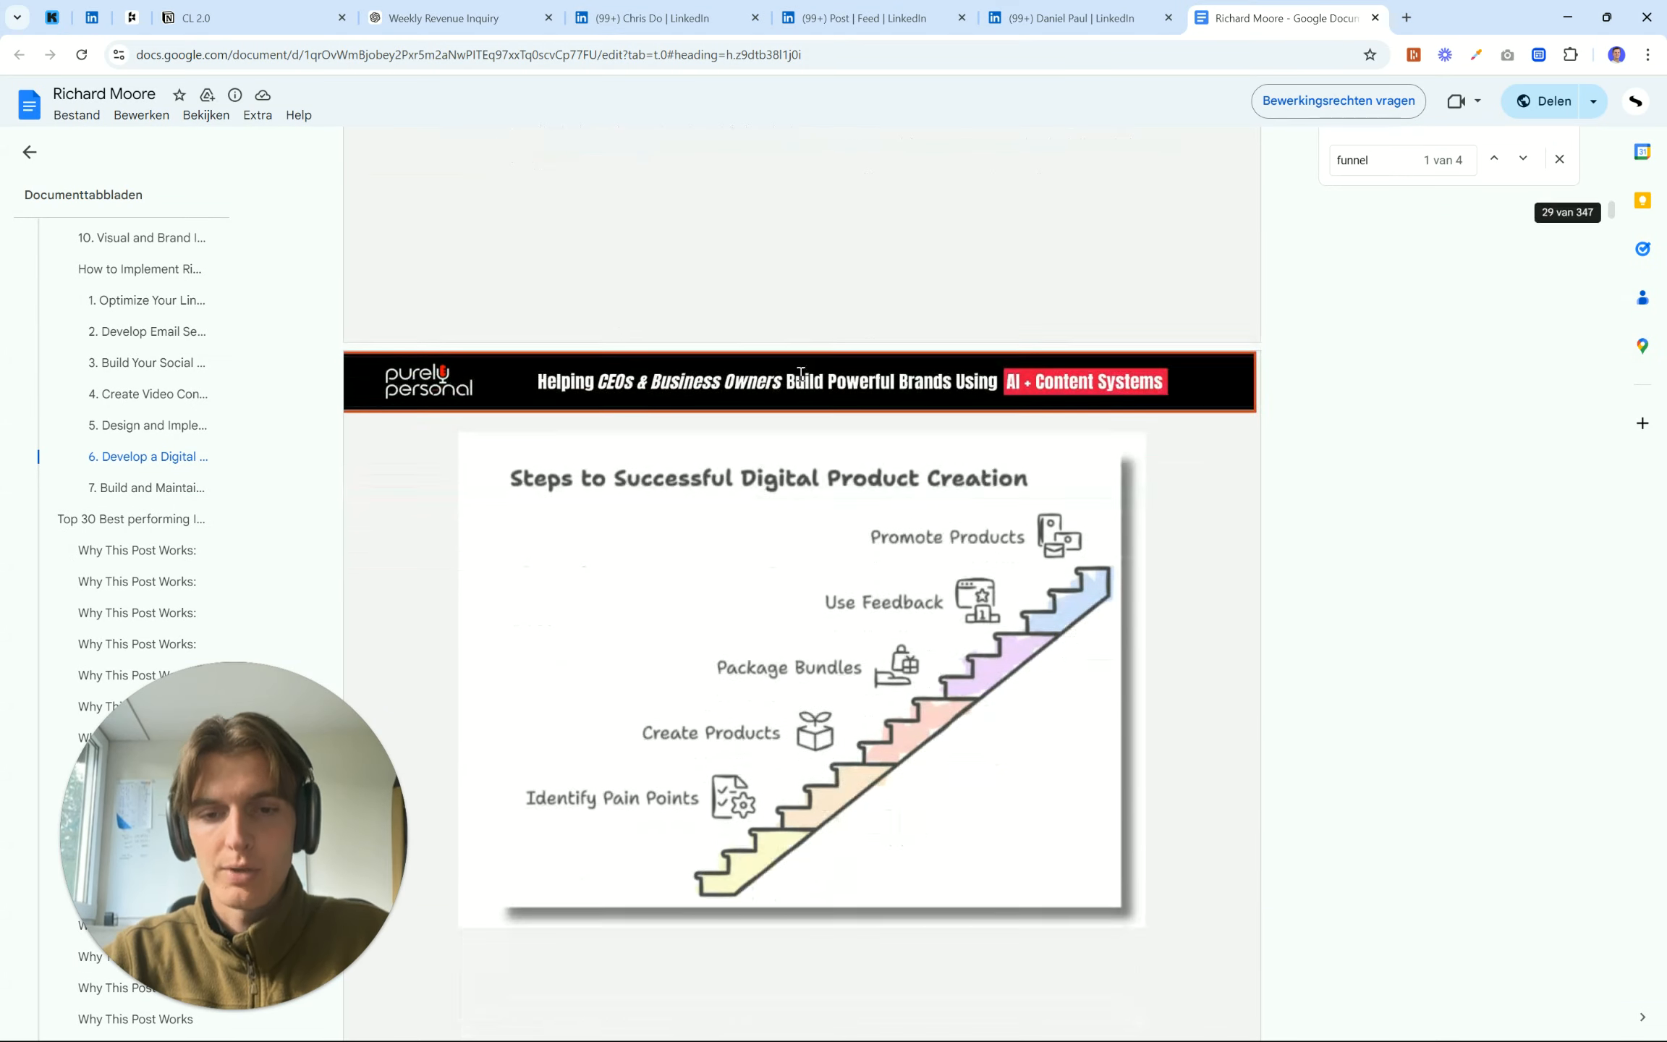
pyautogui.scroll(-7, 801, 373)
pyautogui.scroll(4, 801, 374)
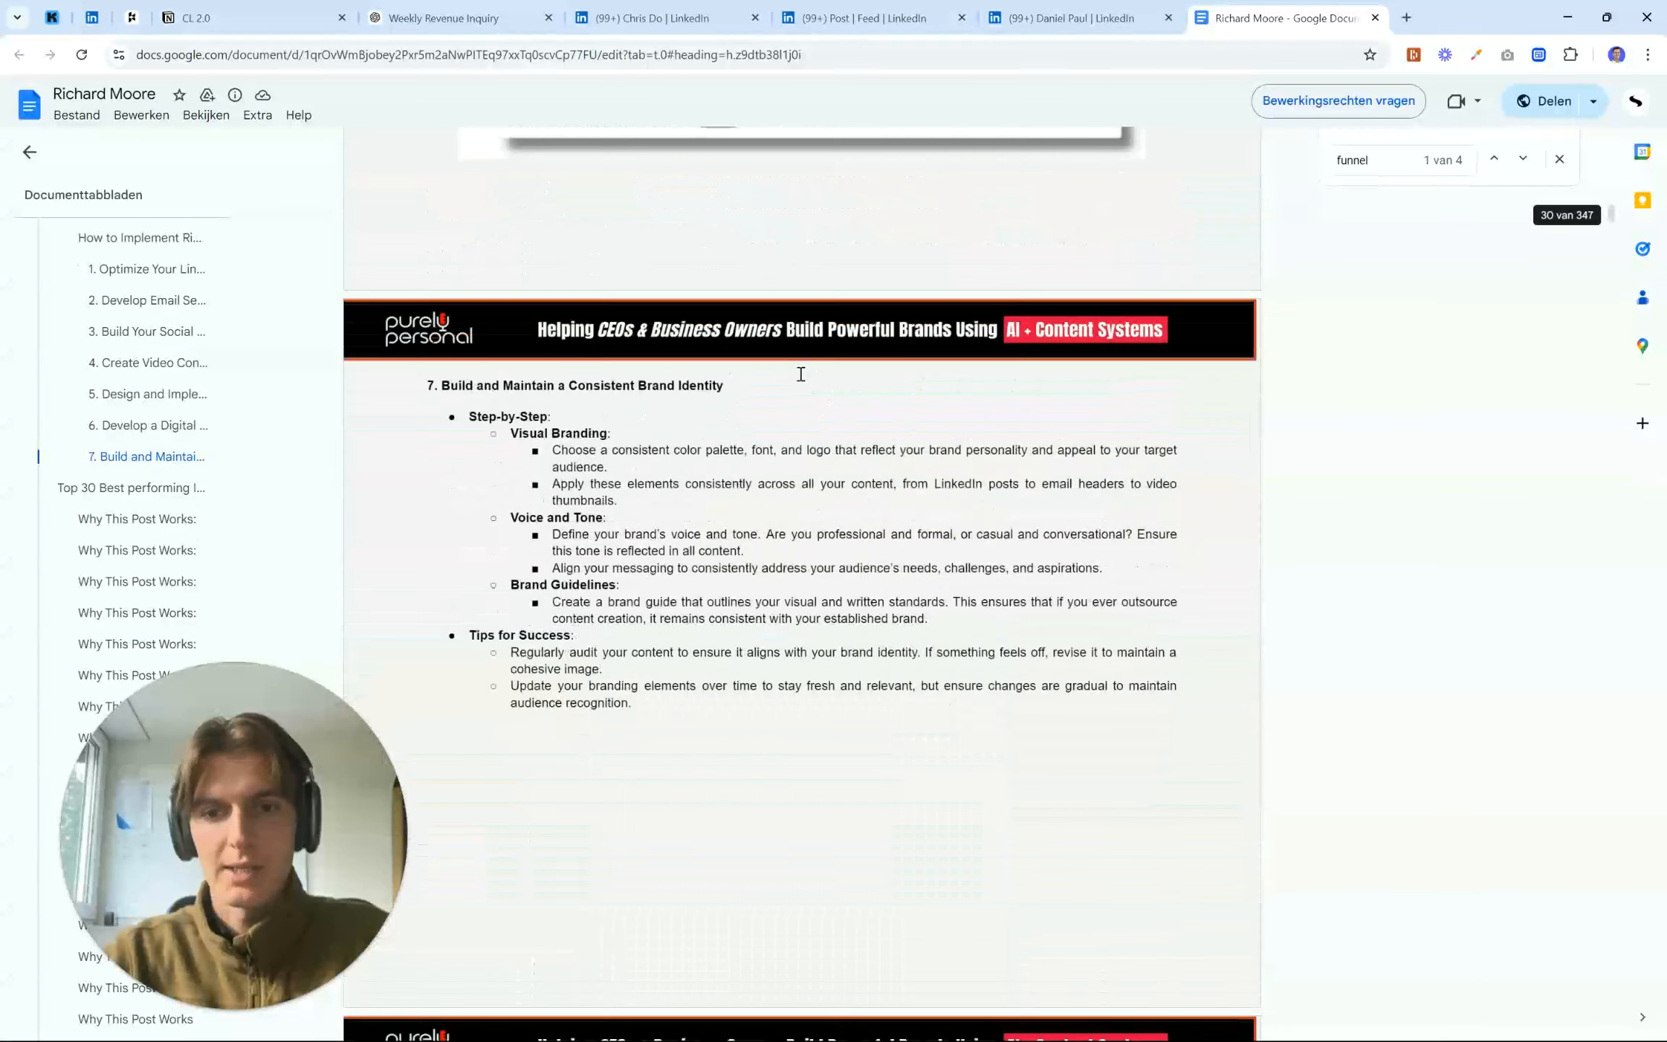
pyautogui.scroll(-11, 801, 374)
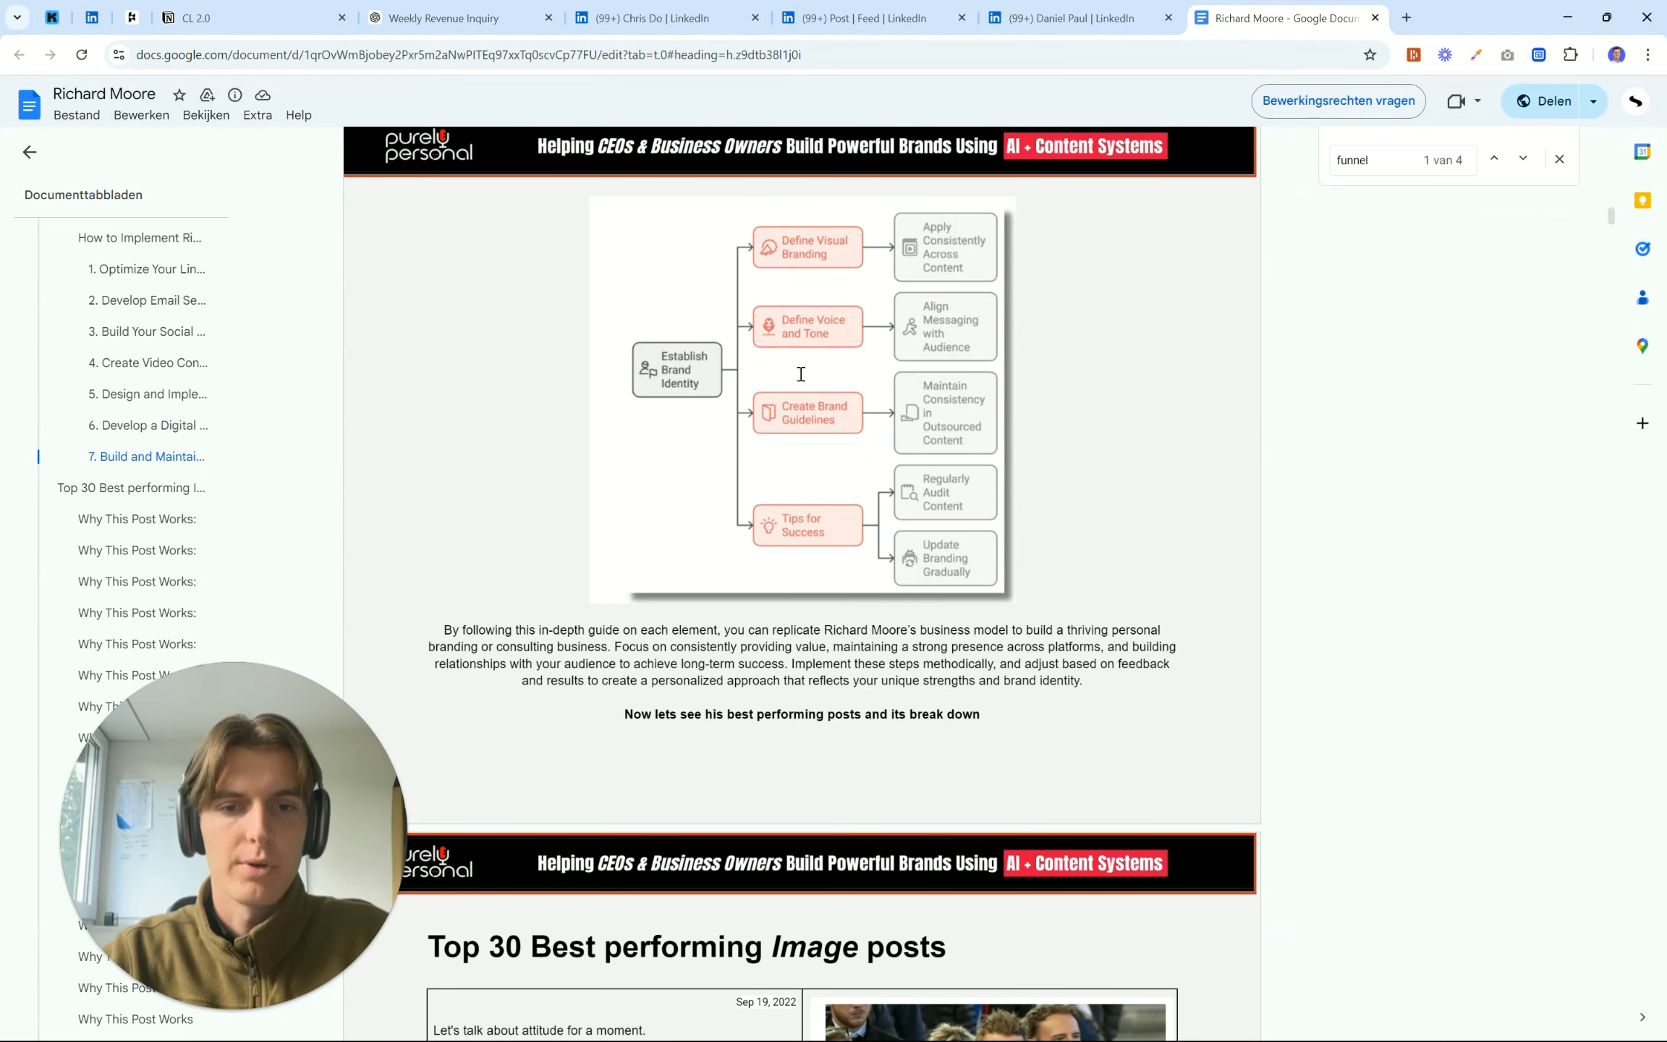
pyautogui.scroll(-6, 801, 373)
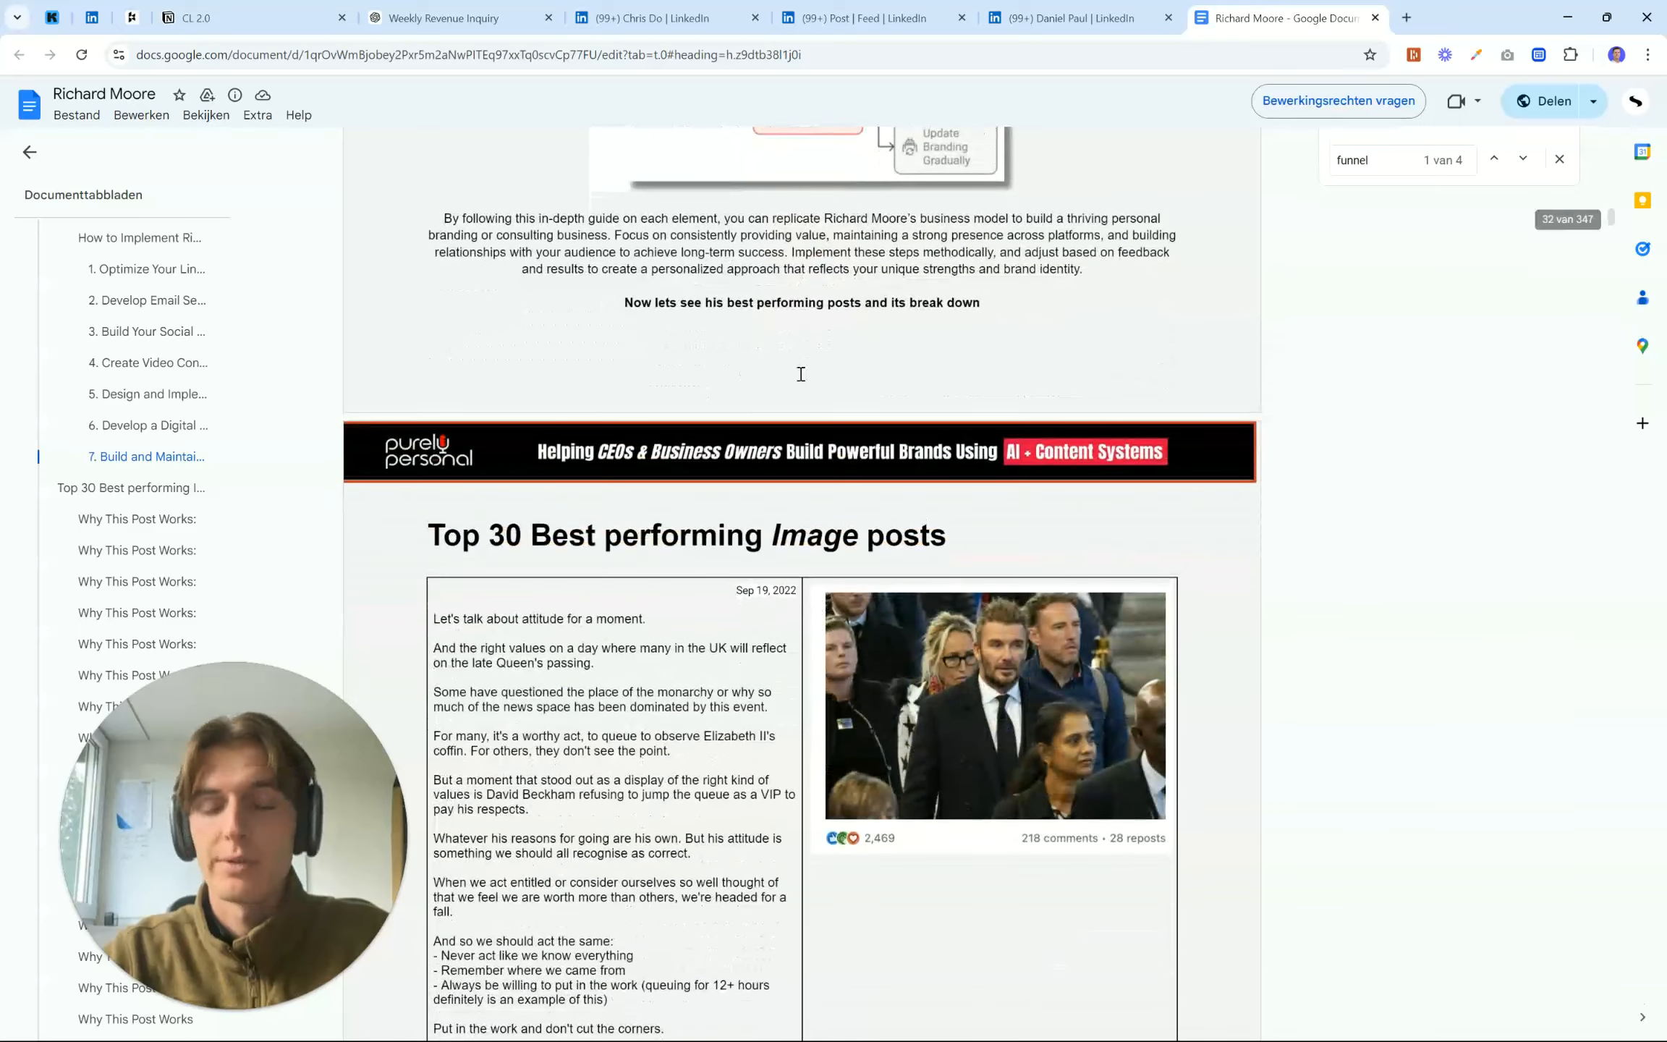
# Switch to the "Funnel Breakdown - How to" board in Figma and review the creator profiles, the document link and the Tips list
pyautogui.hotkey('alt', 'Tab')
pyautogui.scroll(-5, 803, 459)
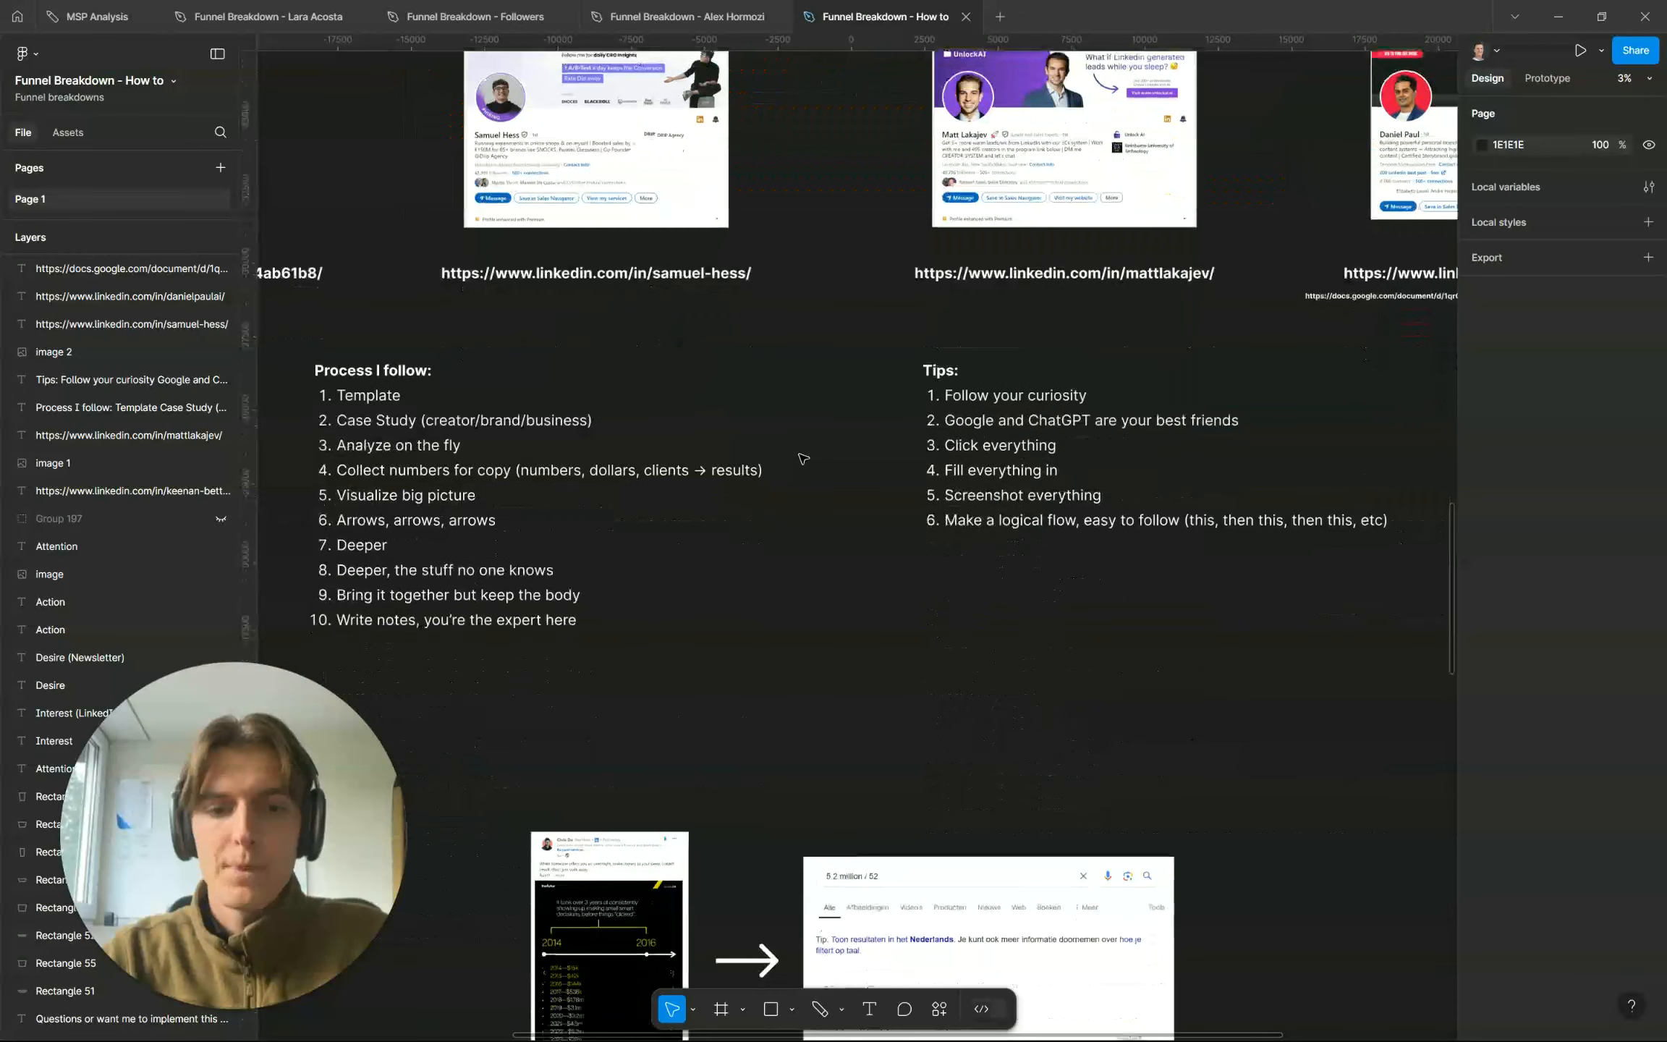
pyautogui.scroll(6, 803, 459)
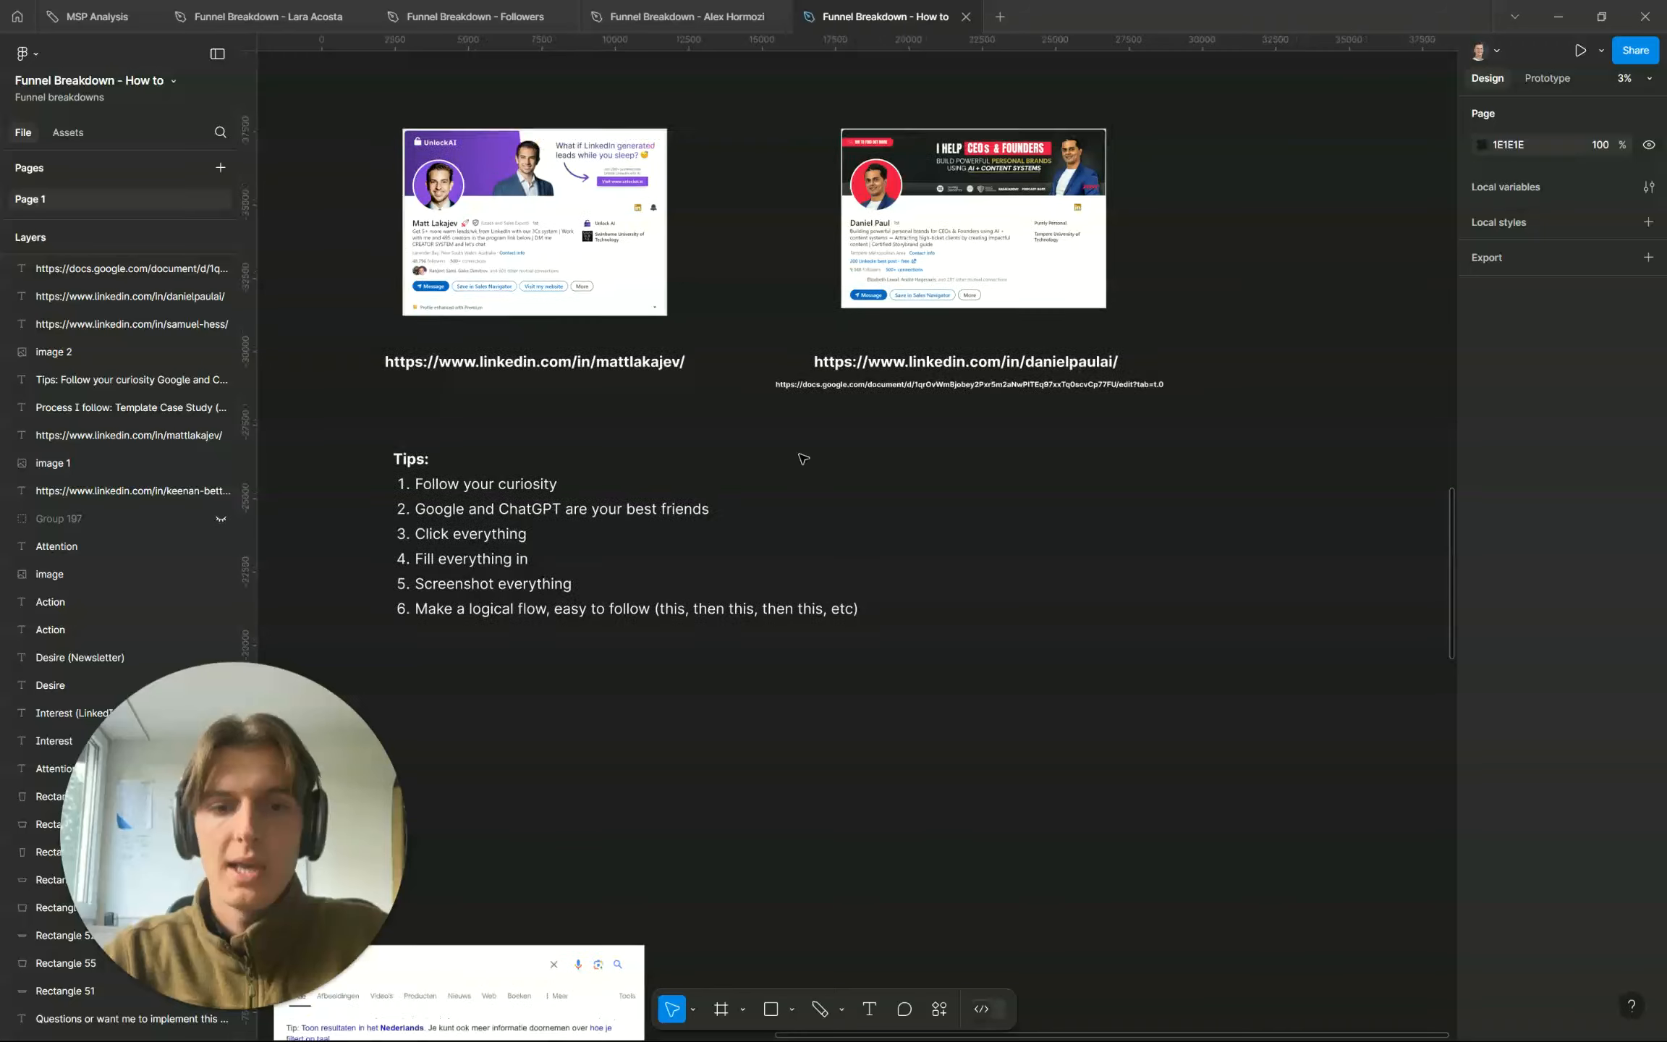
pyautogui.hscroll(2, 810, 455)
pyautogui.scroll(1, 811, 455)
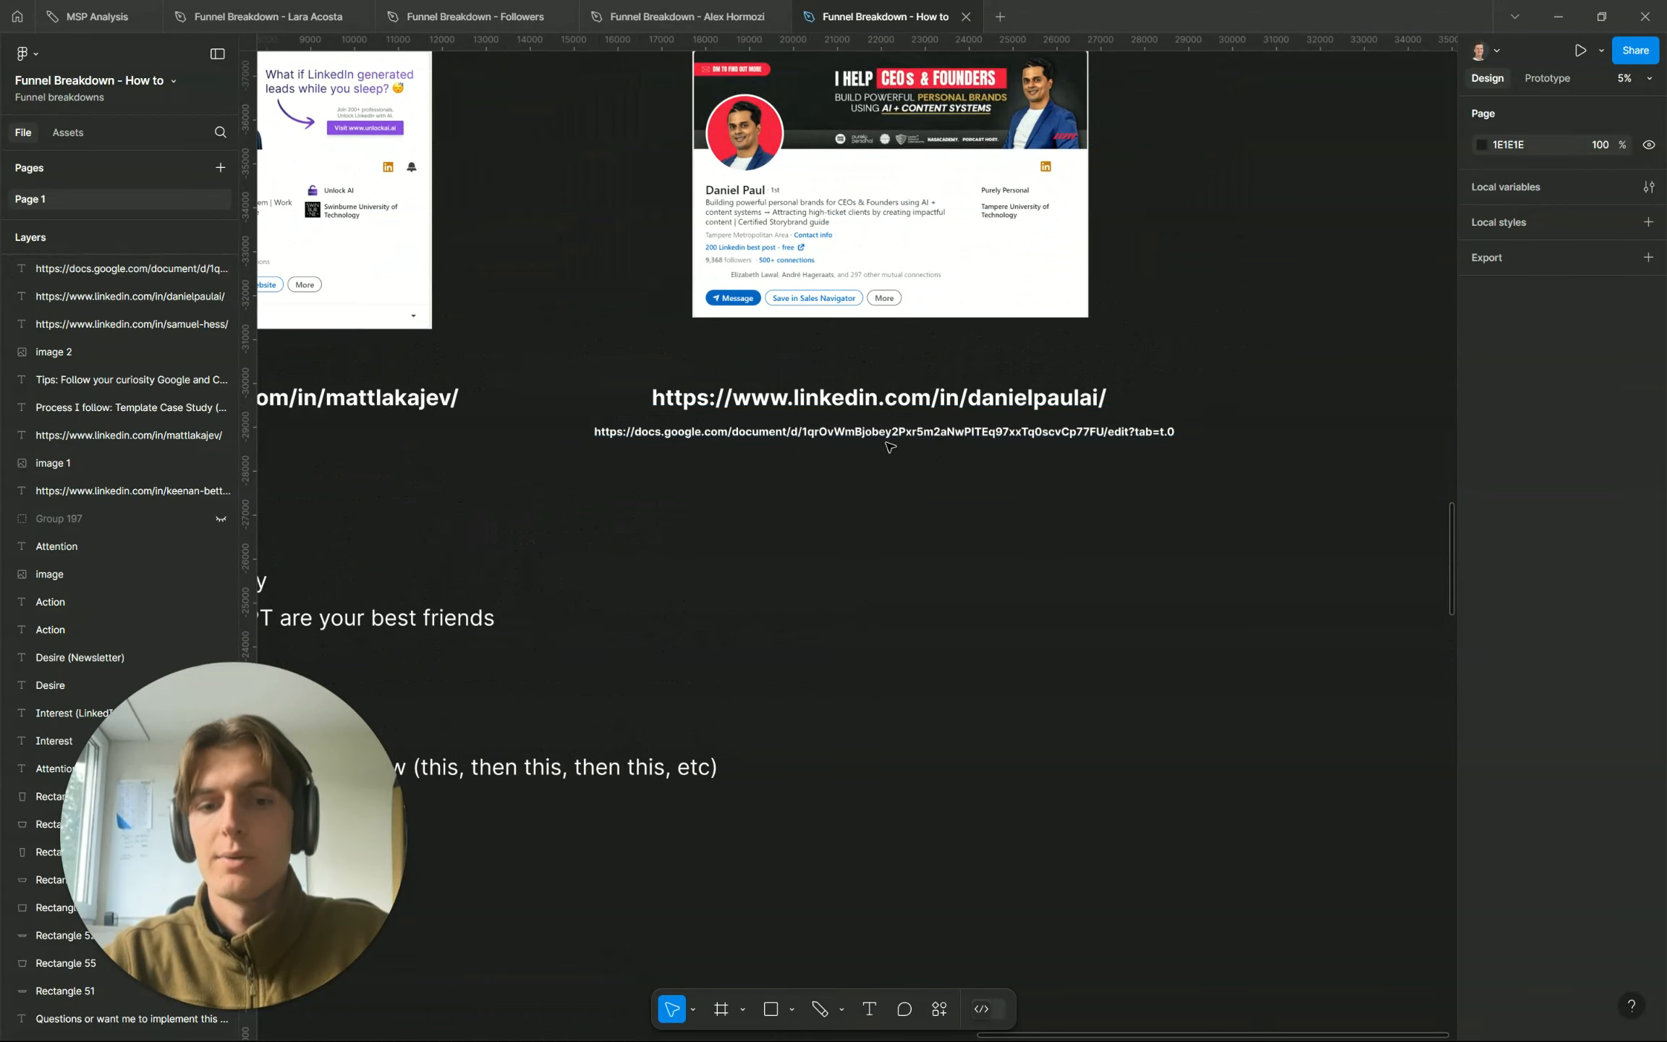
pyautogui.hscroll(-10, 858, 545)
pyautogui.scroll(-1, 860, 542)
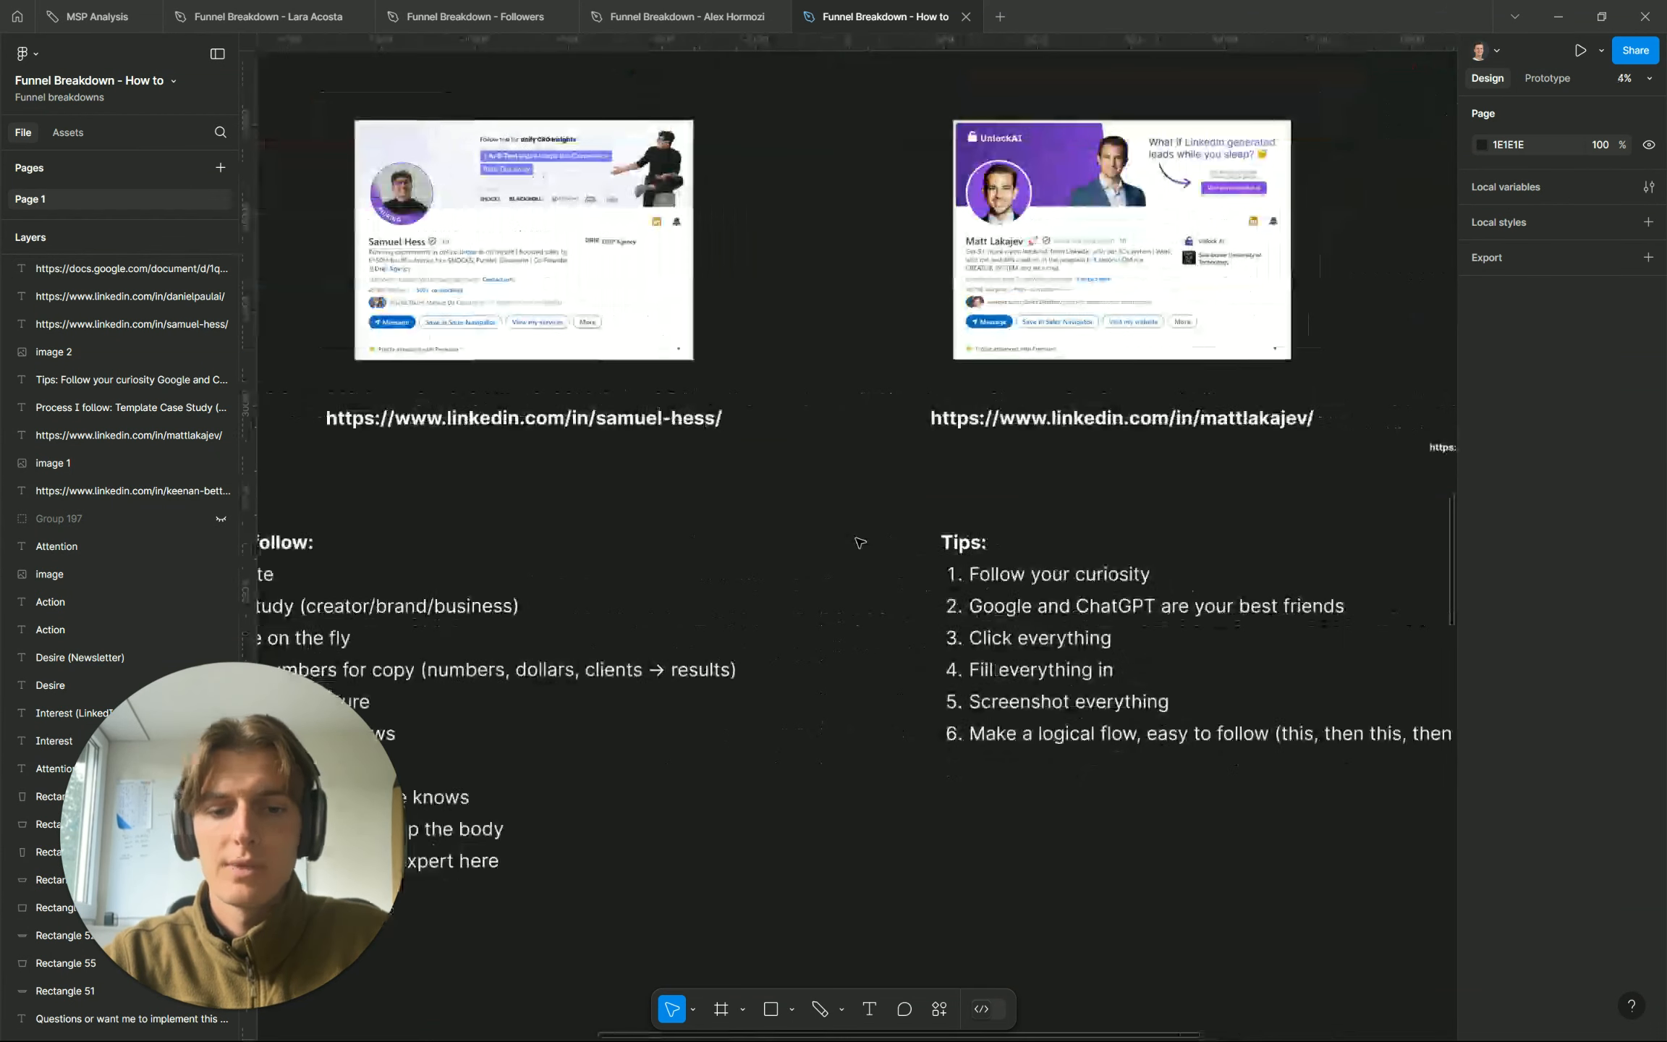
pyautogui.hscroll(6, 860, 542)
pyautogui.scroll(-2, 859, 542)
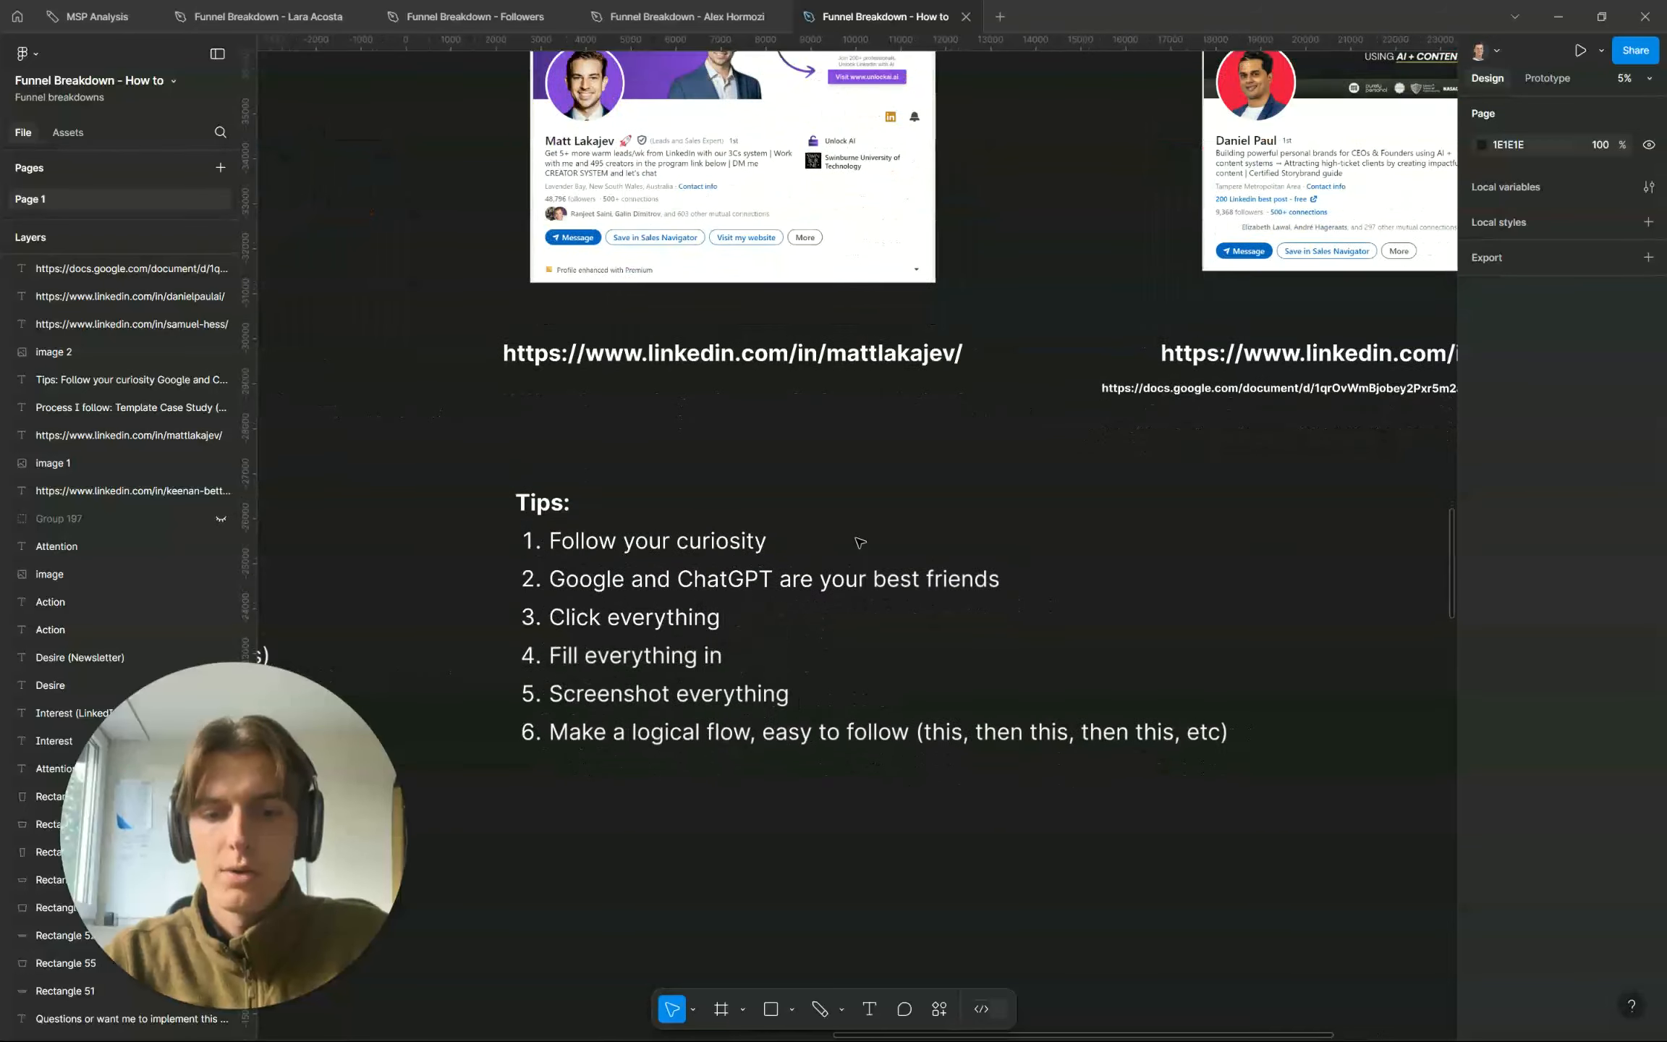
# Highlight tip 4, "Fill everything in", in the Tips text, and leave text editing
pyautogui.scroll(1, 591, 590)
pyautogui.click(592, 590)
pyautogui.doubleClick(592, 590)
pyautogui.moveTo(550, 590); pyautogui.dragTo(721, 591)
pyautogui.click(720, 591)
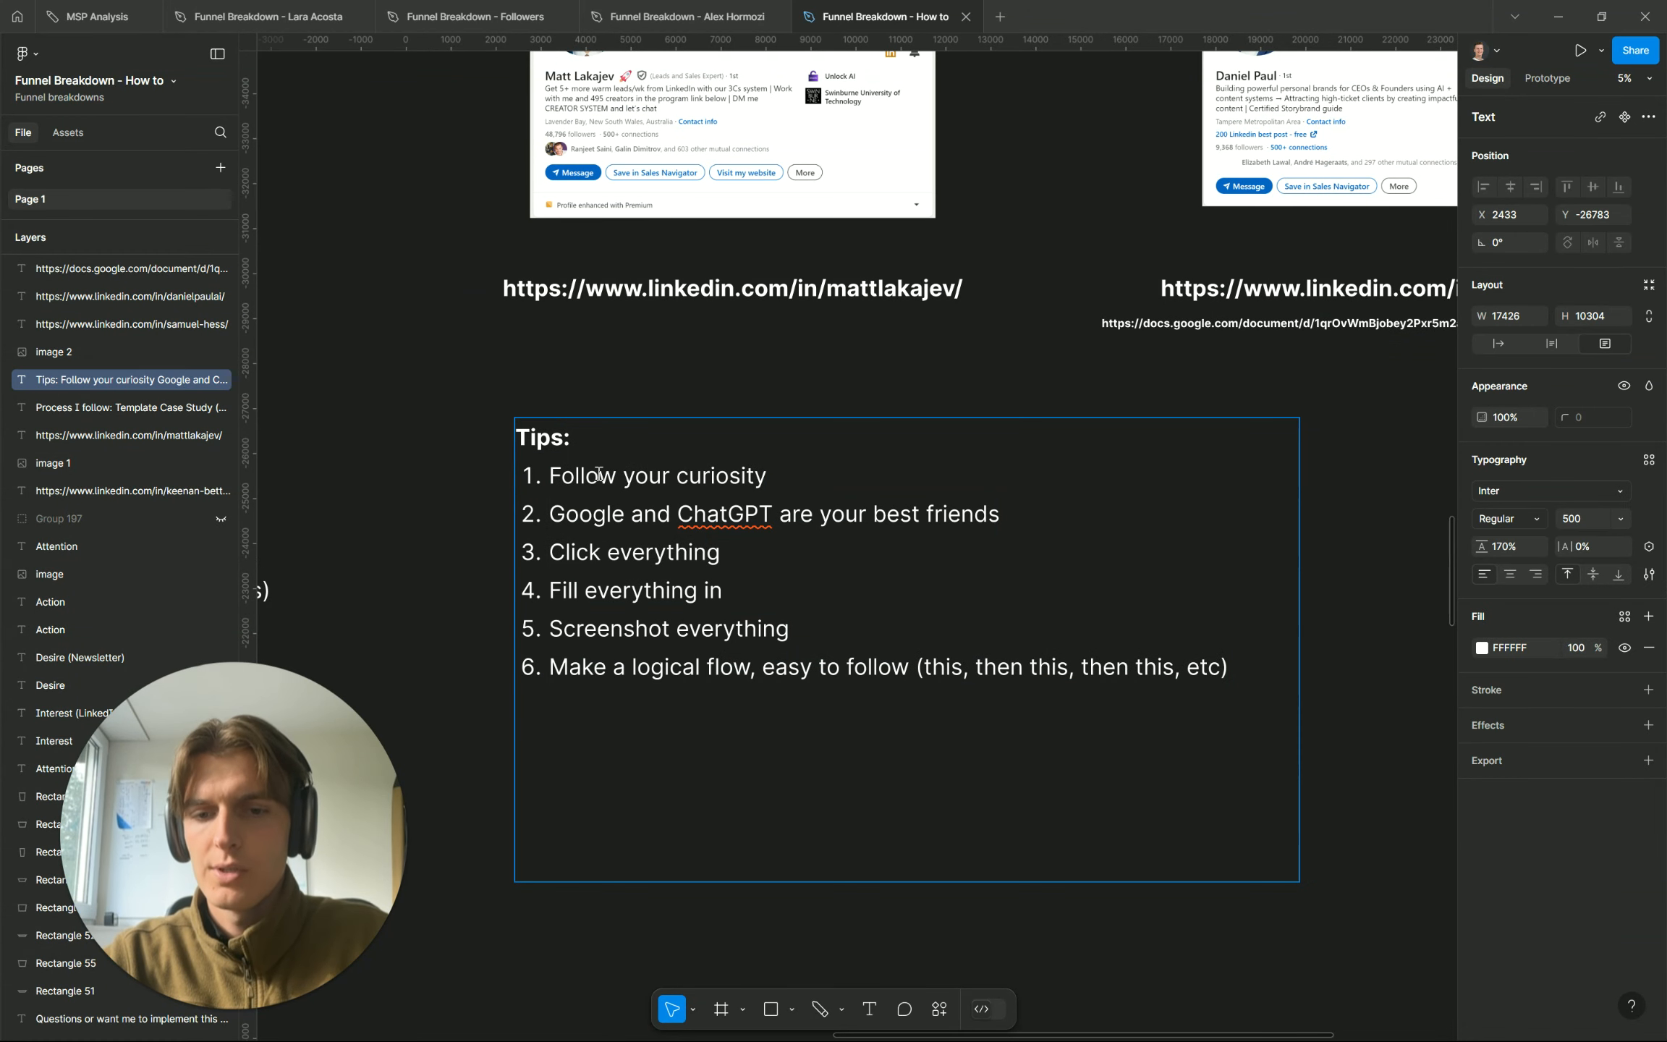
pyautogui.press('Escape')
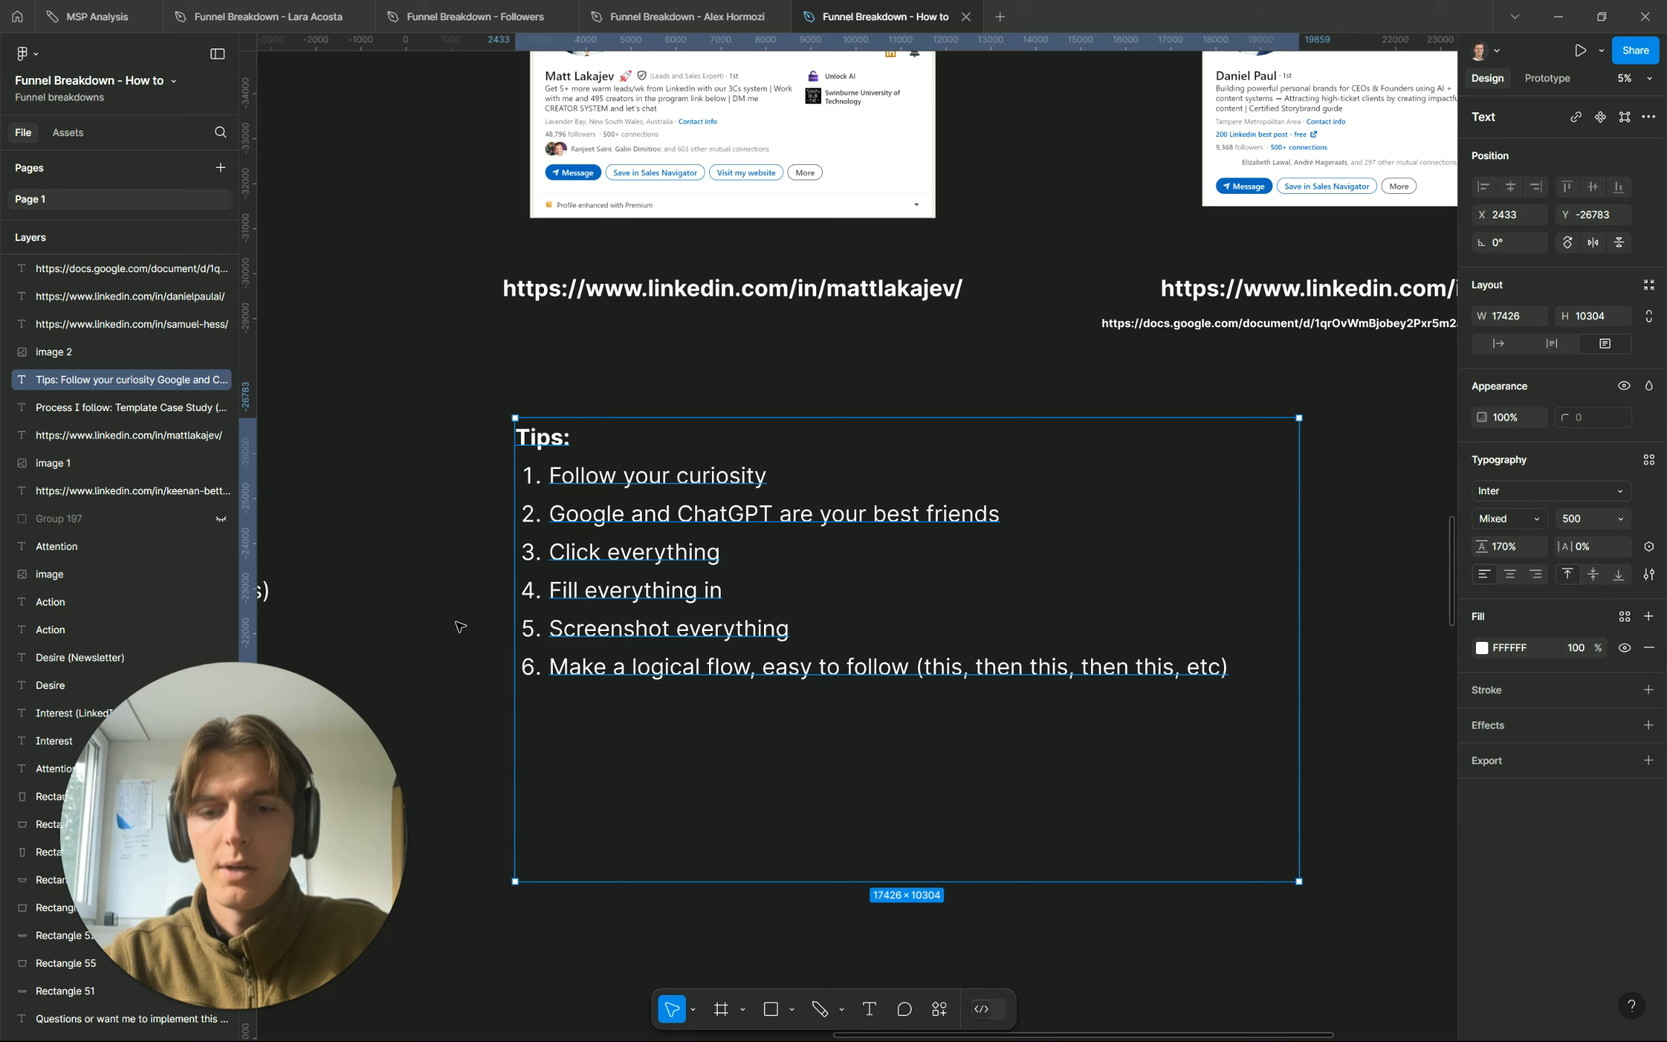
# Mark tips 5 and 6 in turn with short red pencil strokes beside their numbers, undoing each stroke
pyautogui.click(819, 1008)
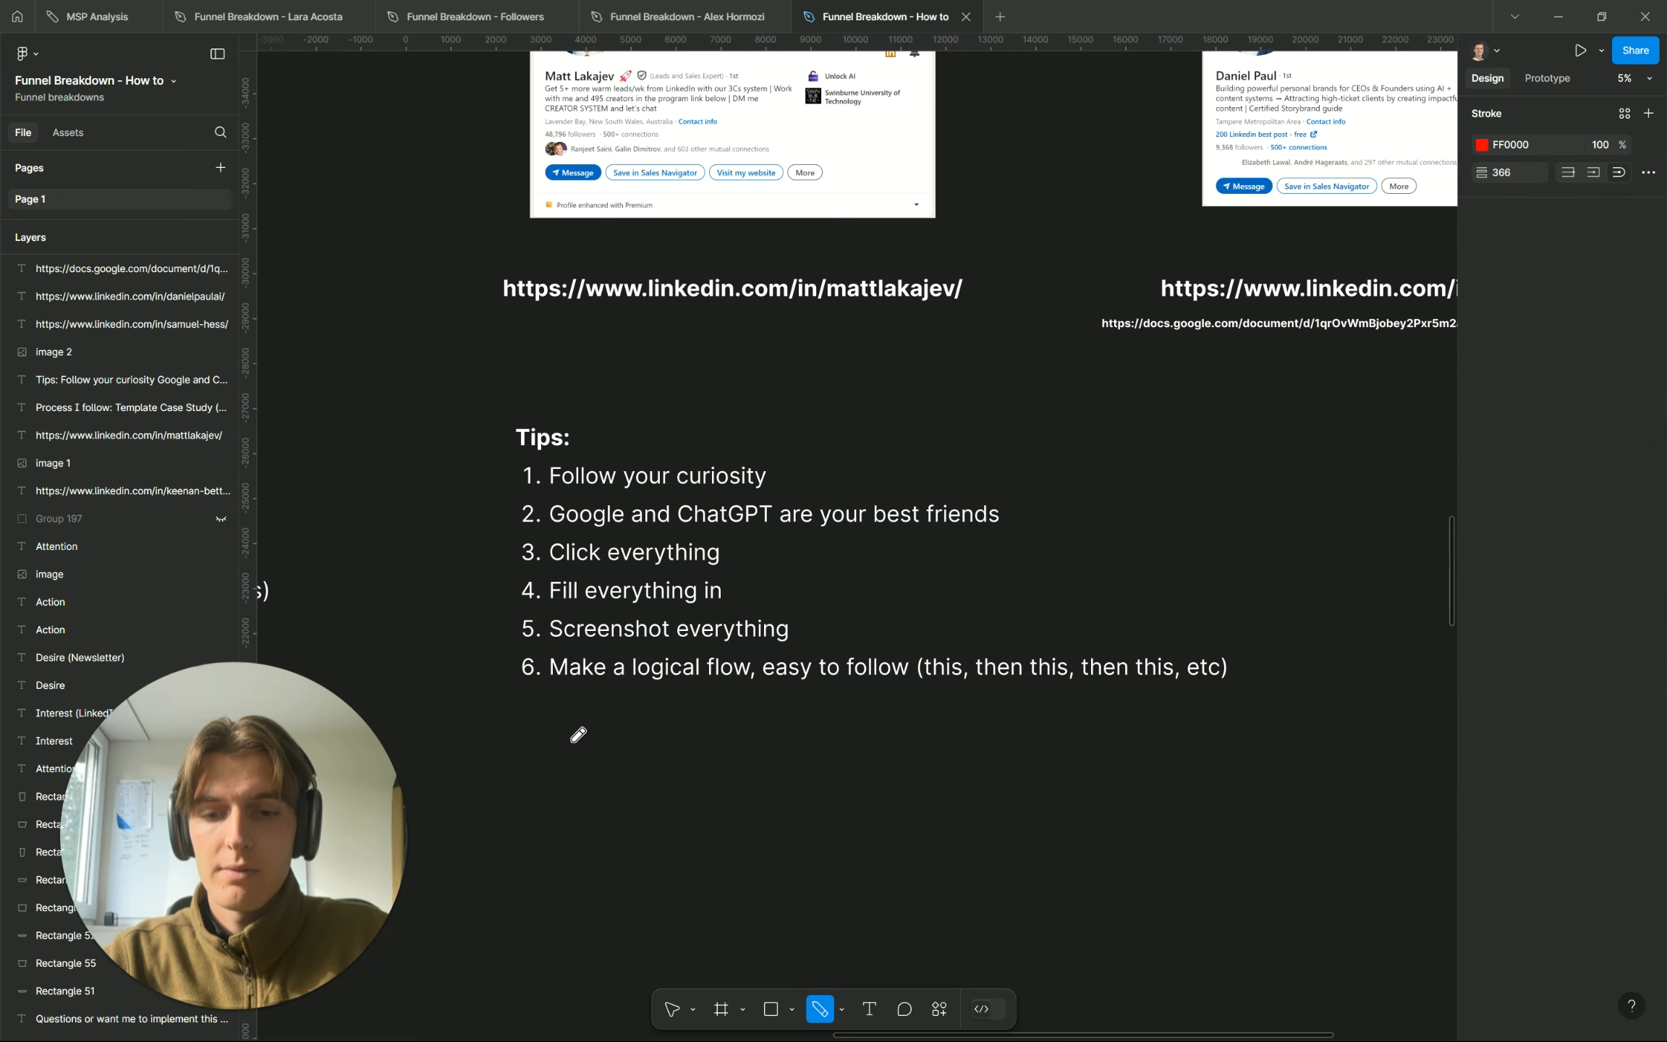
pyautogui.moveTo(465, 615); pyautogui.dragTo(521, 623)
pyautogui.hotkey('ctrl', 'z')
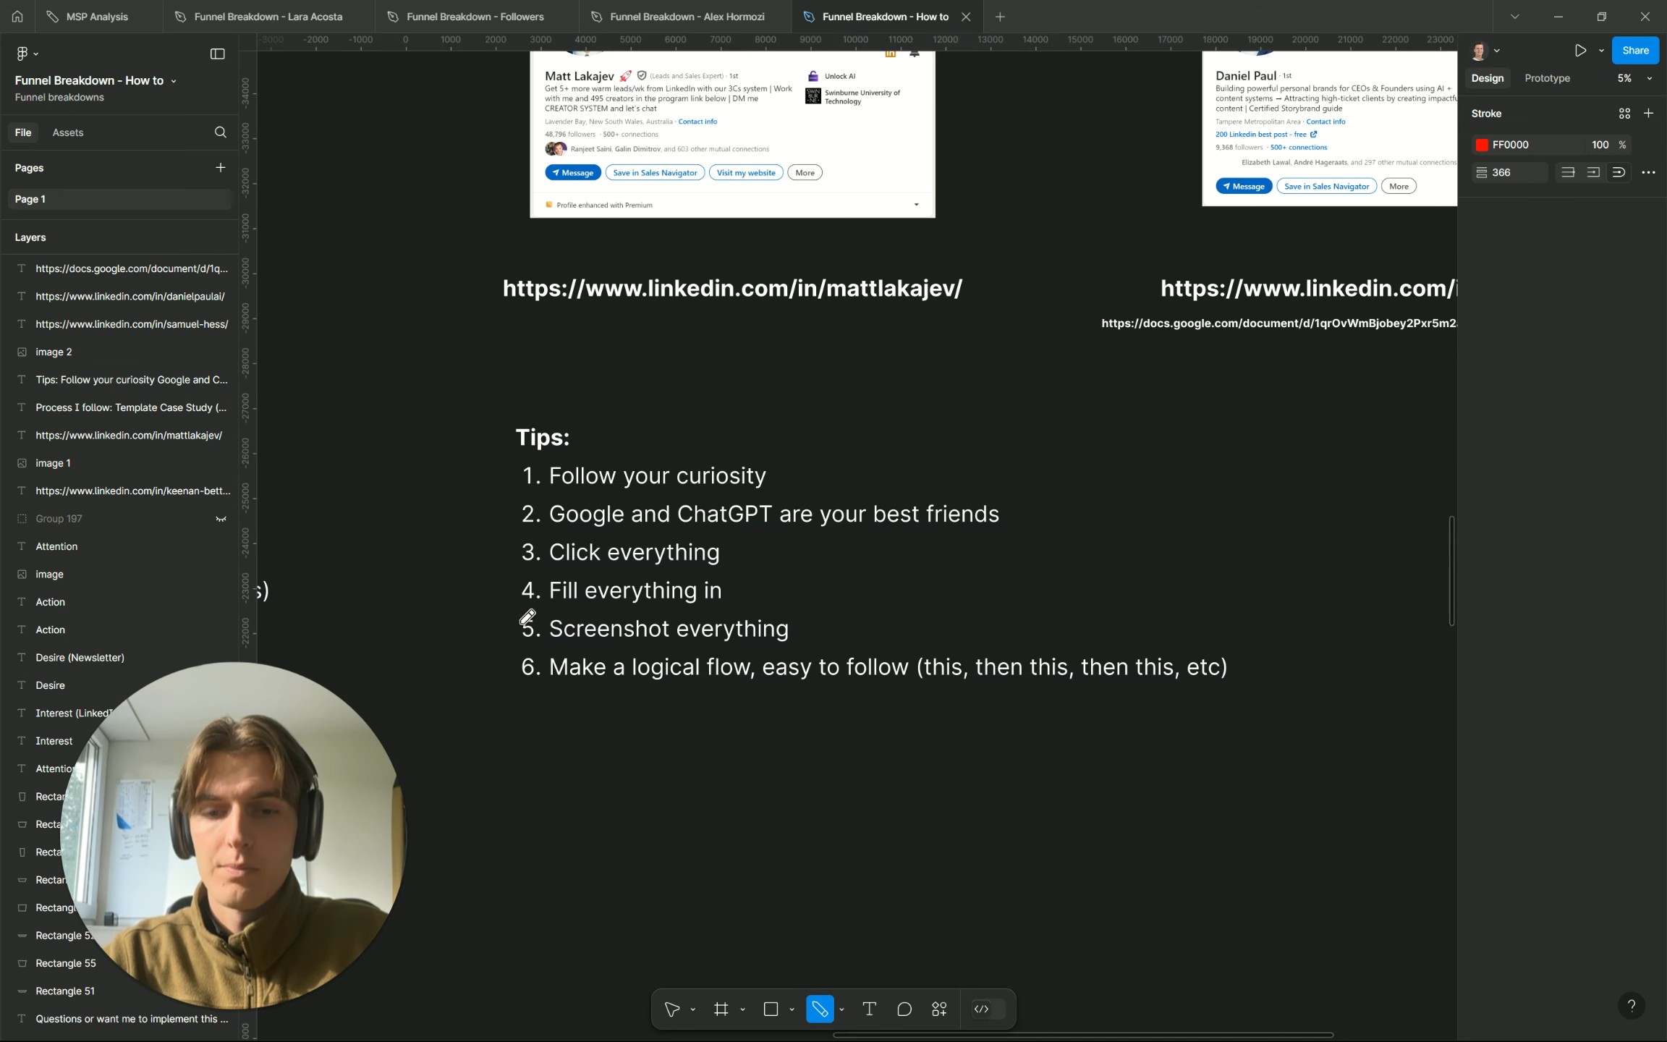
pyautogui.hscroll(-3, 524, 617)
pyautogui.hscroll(2, 607, 648)
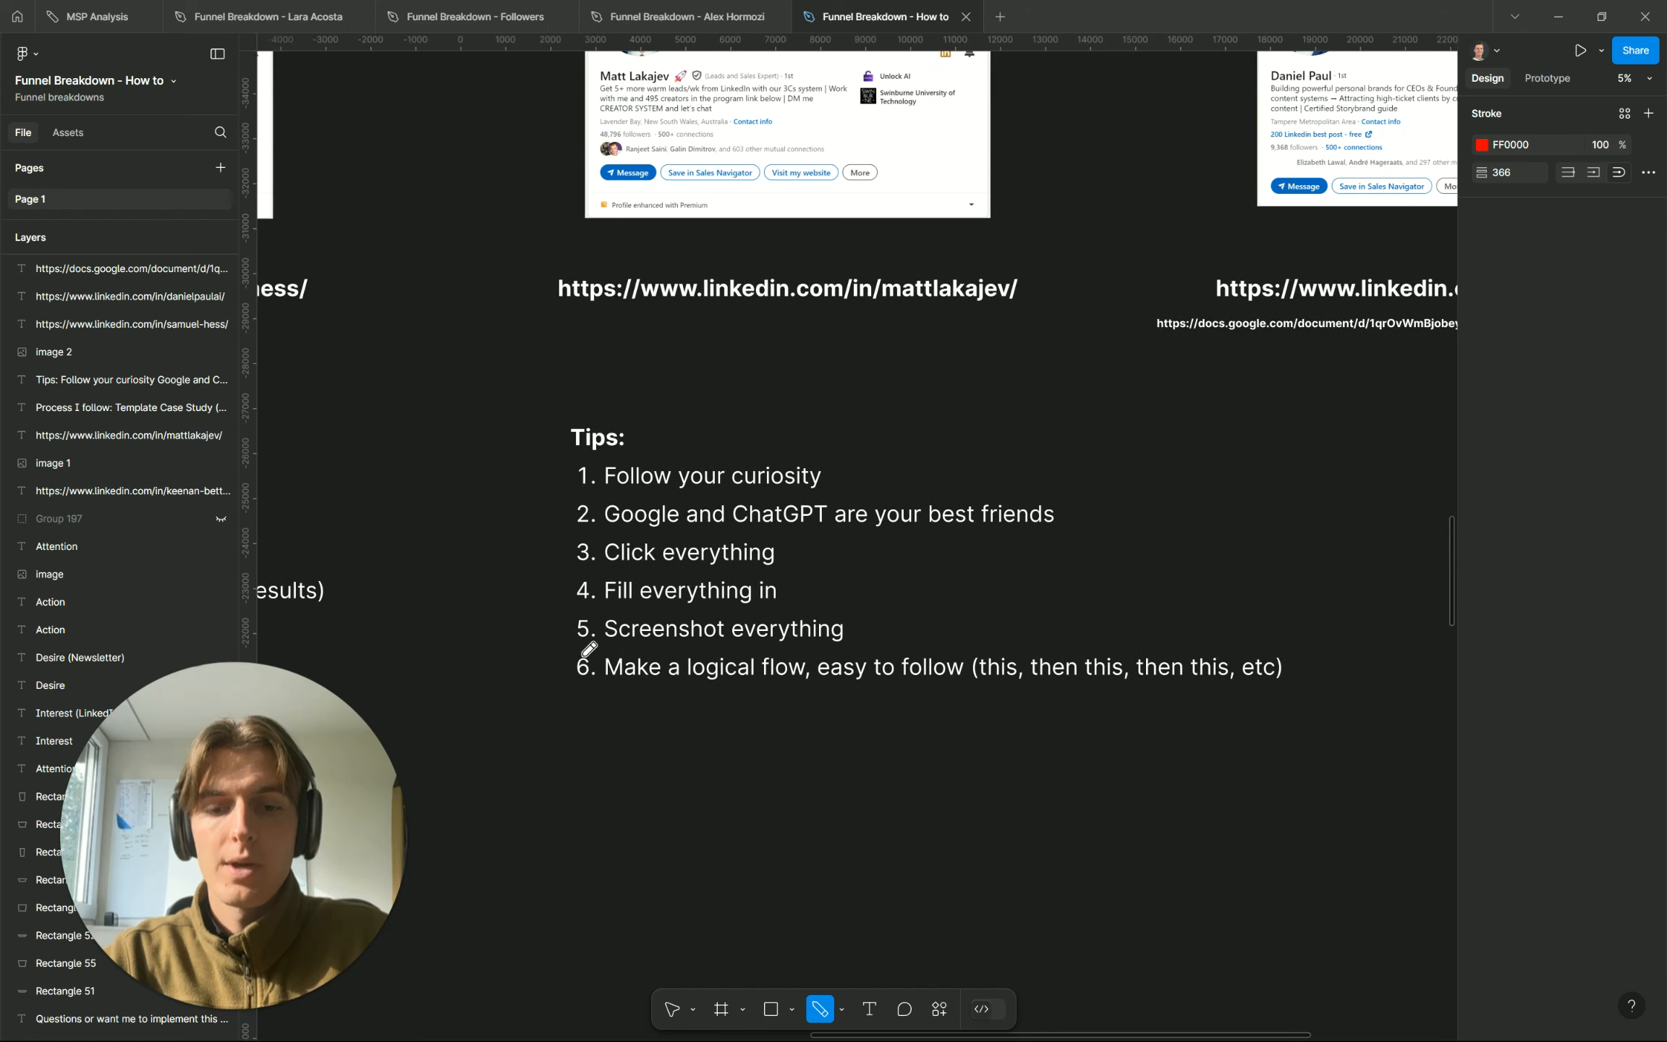
pyautogui.moveTo(503, 655); pyautogui.dragTo(585, 660)
pyautogui.hotkey('ctrl', 'z')
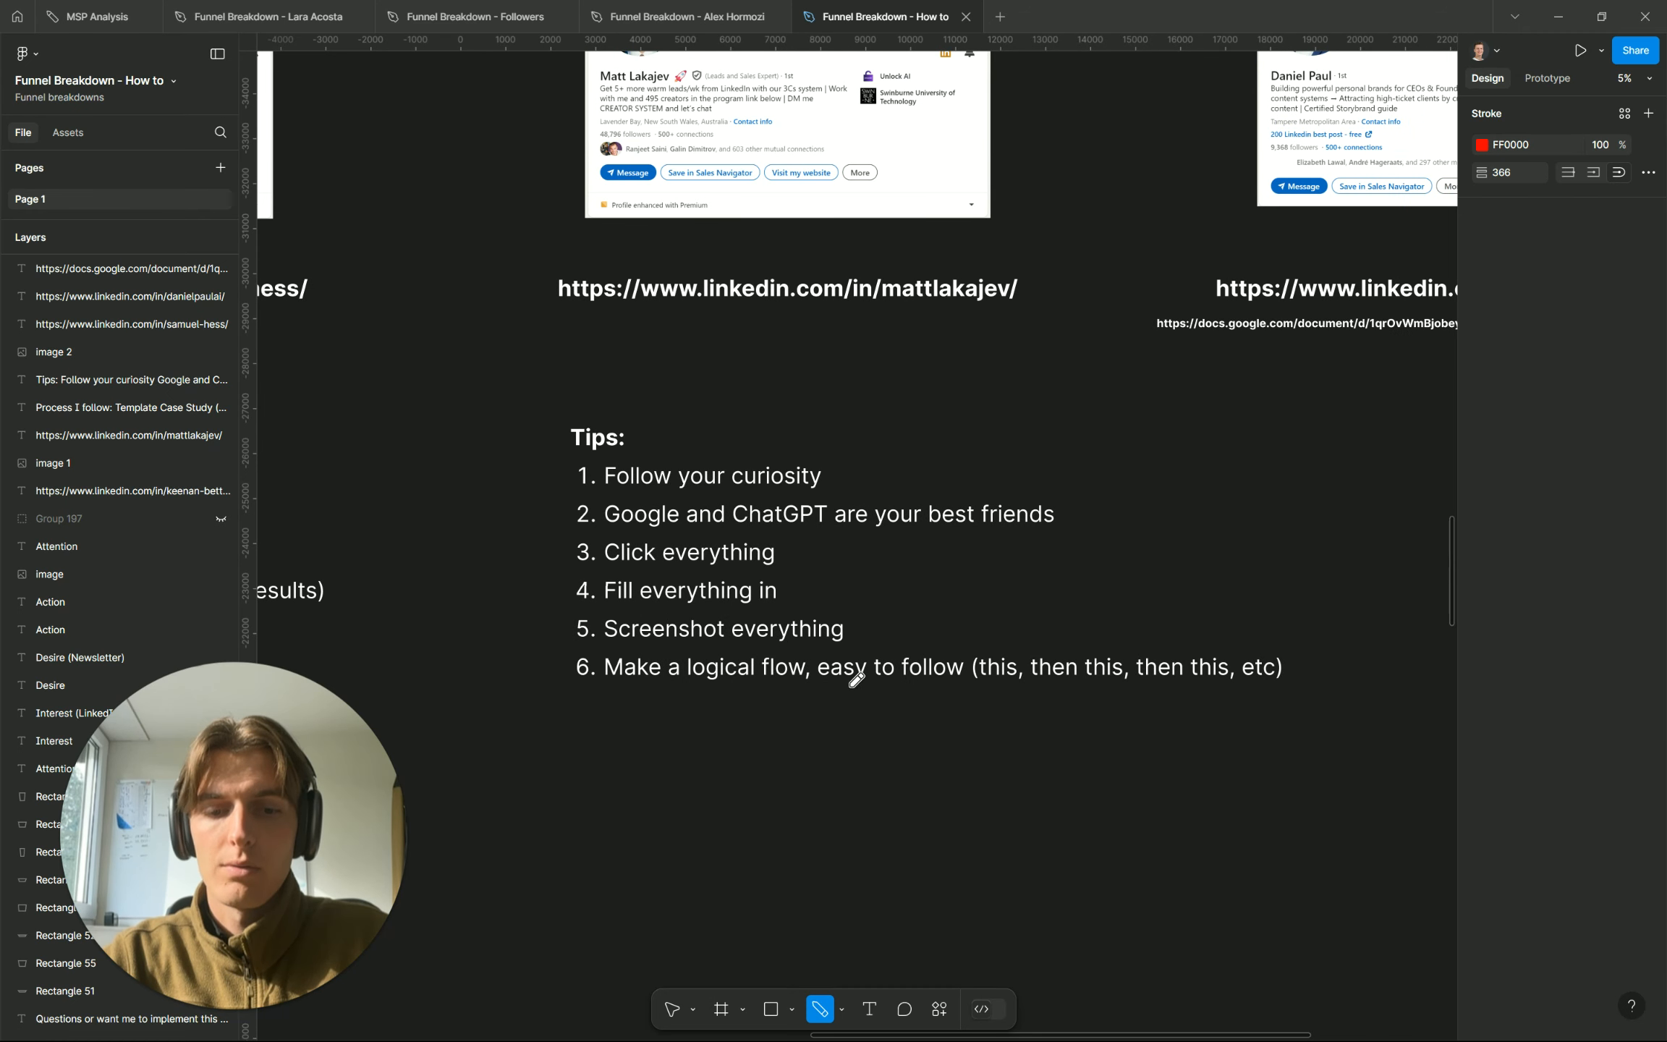
# Underline "easy to follow" and the "this, then this" sequence of tip 6 in red, and undo the strokes
pyautogui.moveTo(823, 691); pyautogui.dragTo(1230, 700)
pyautogui.hotkey('ctrl', 'z')
pyautogui.hotkey('ctrl', 'z')
pyautogui.hotkey('ctrl', 'z')
pyautogui.hotkey('ctrl', 'z')
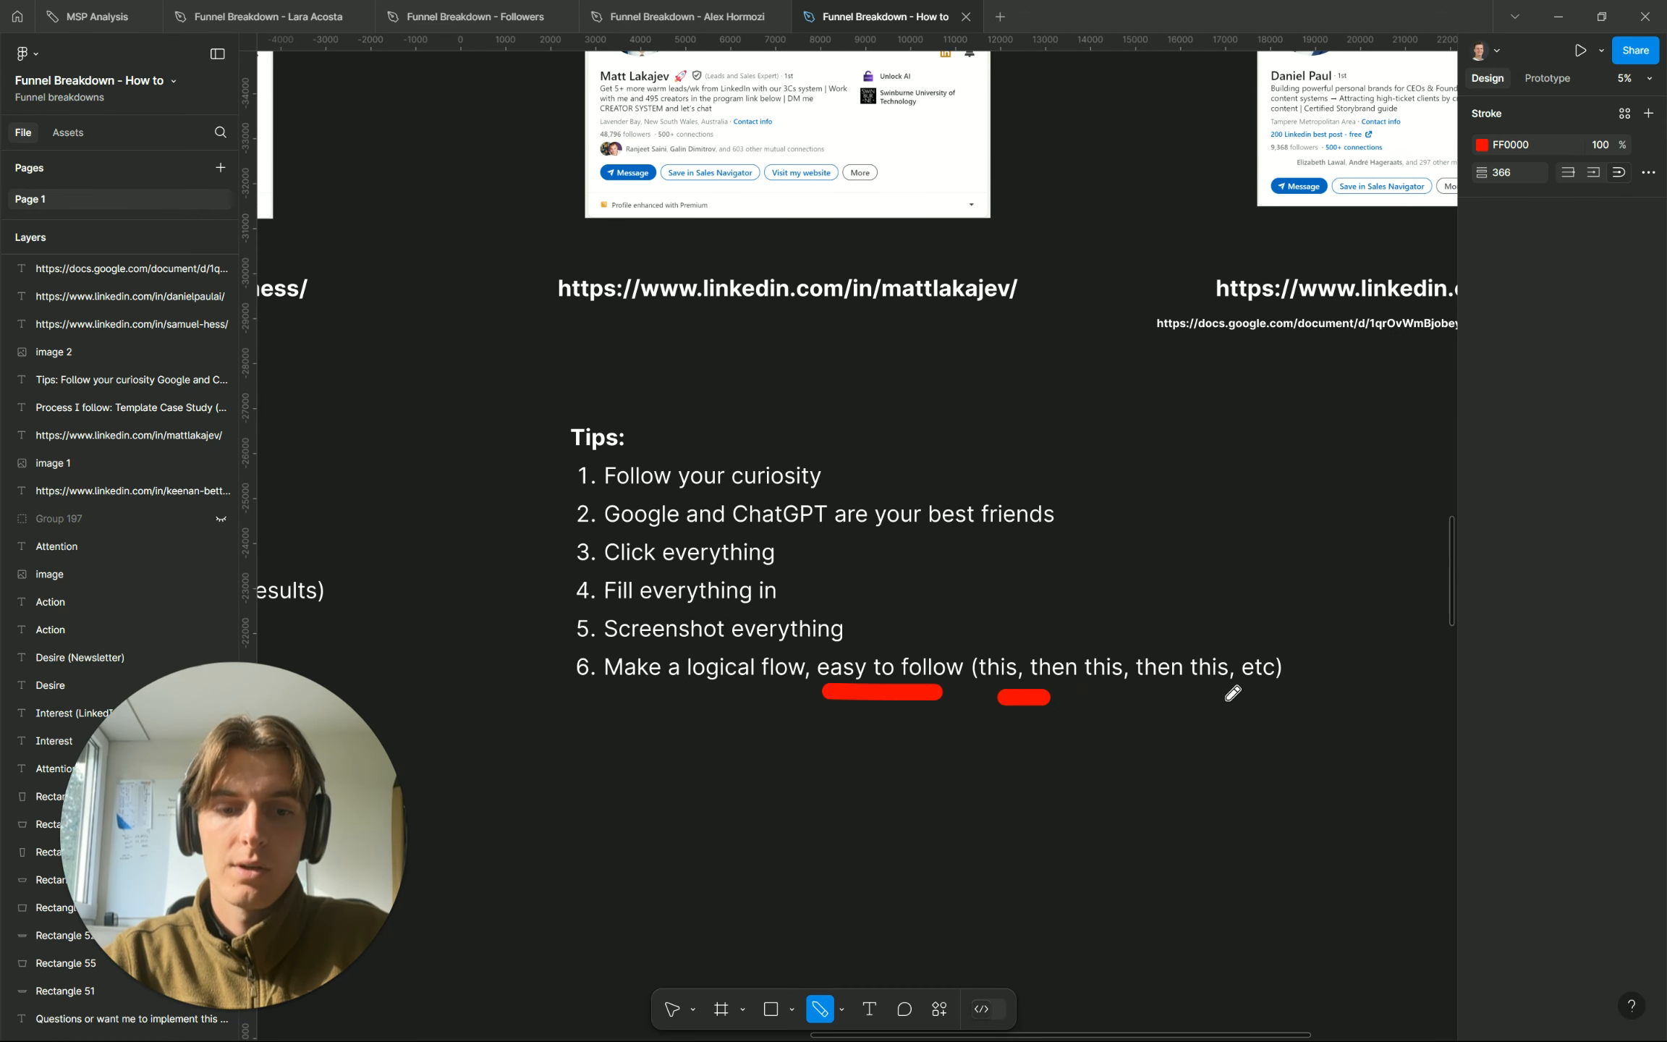
# Draw a short vertical red stroke near the links beneath the creator profiles, and undo it
pyautogui.scroll(3, 1245, 623)
pyautogui.hscroll(3, 1245, 623)
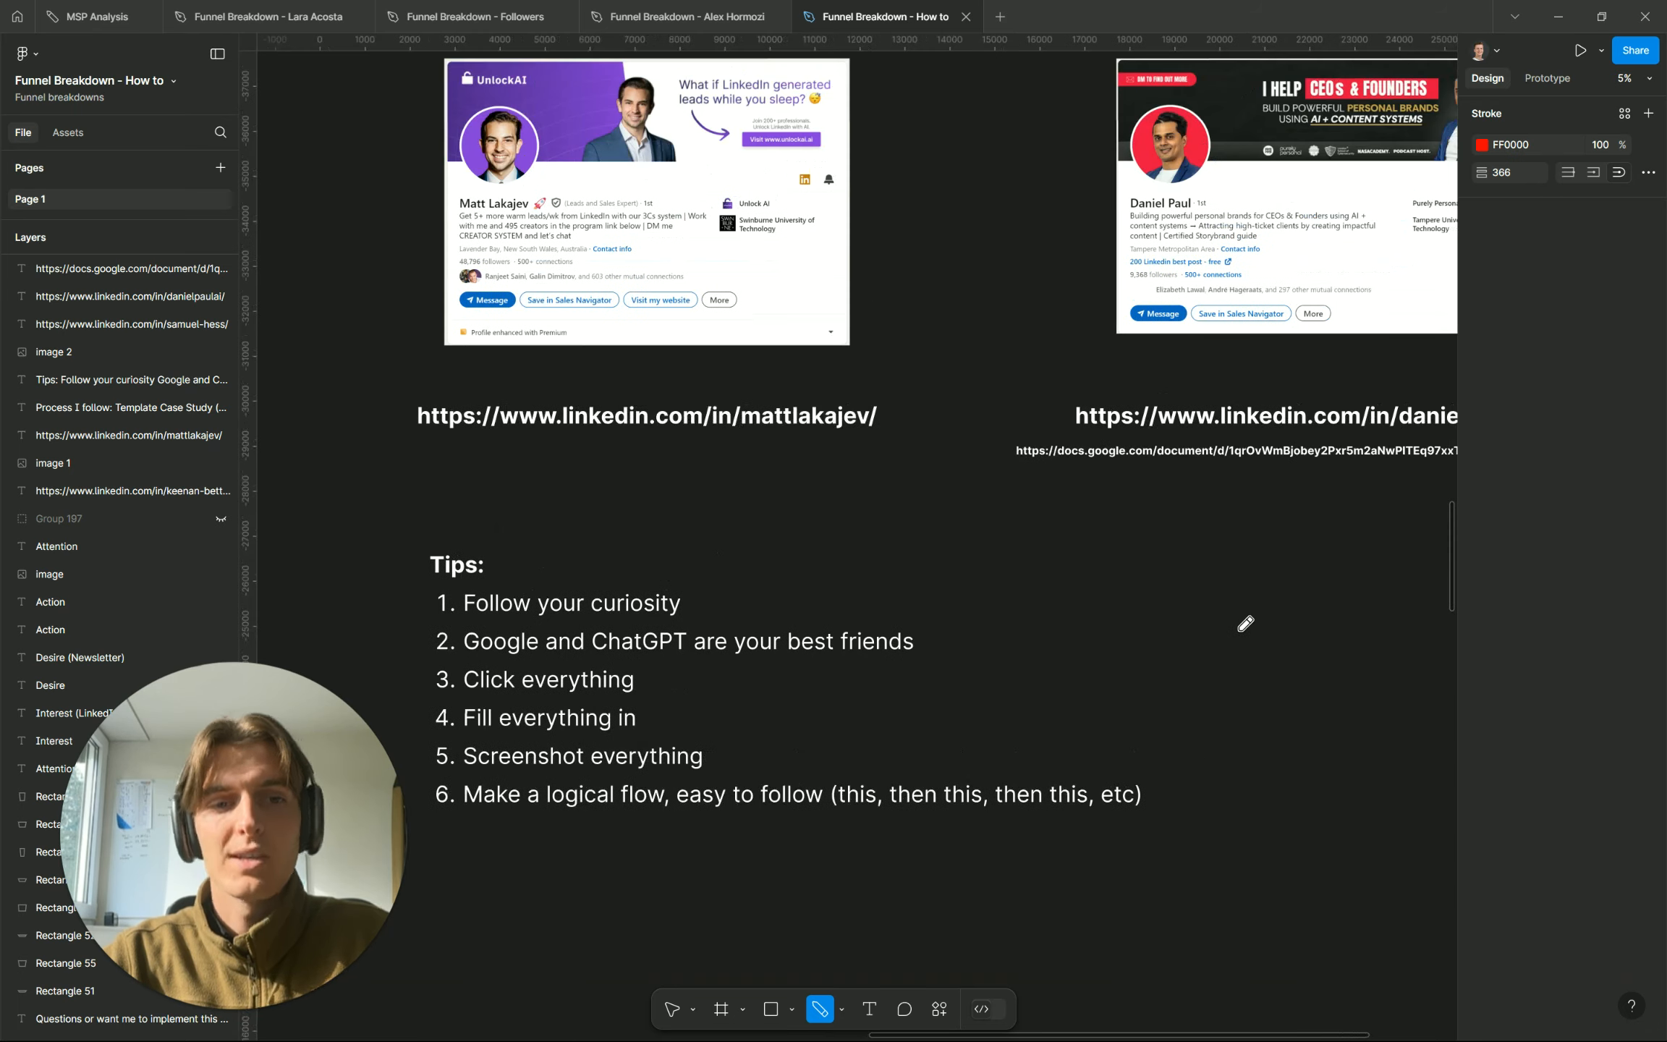
pyautogui.hscroll(5, 1245, 623)
pyautogui.moveTo(733, 417)
pyautogui.mouseDown()
pyautogui.moveTo(713, 445)
pyautogui.moveTo(738, 488)
pyautogui.mouseUp()
pyautogui.hotkey('ctrl', 'z')
pyautogui.hscroll(-6, 808, 532)
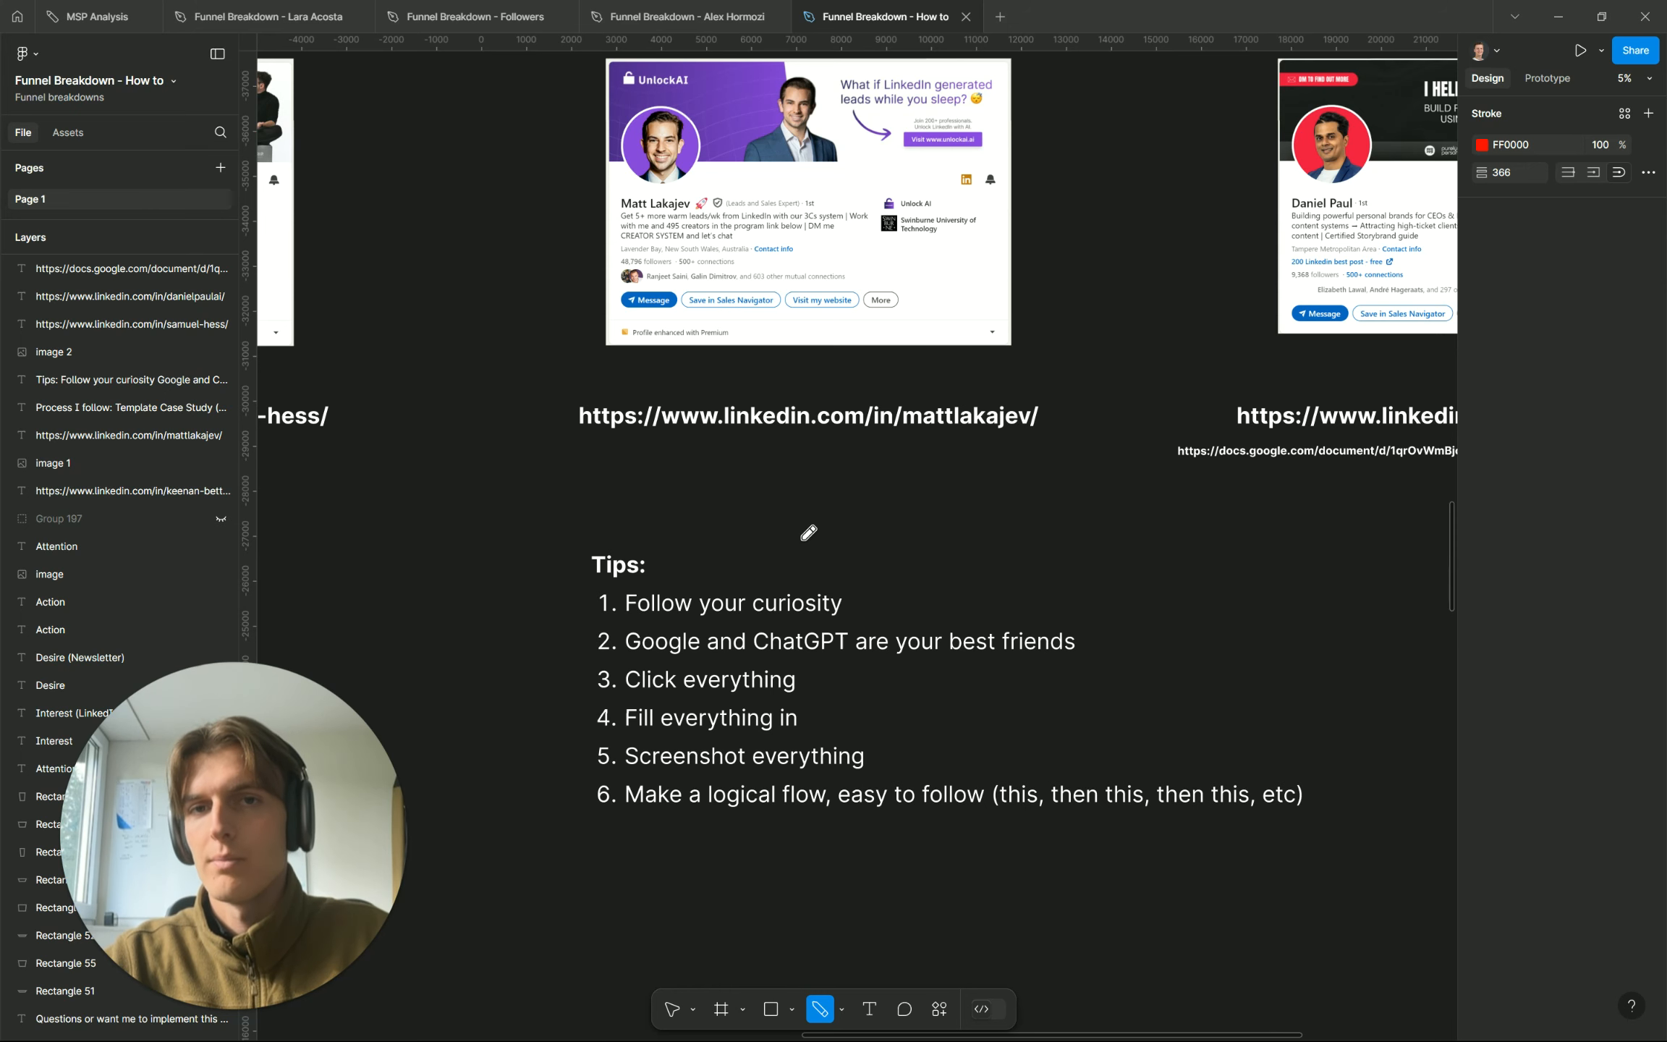
# Review the Tips list beside the "Process I follow" list and the calculation example below them
pyautogui.scroll(-2, 808, 533)
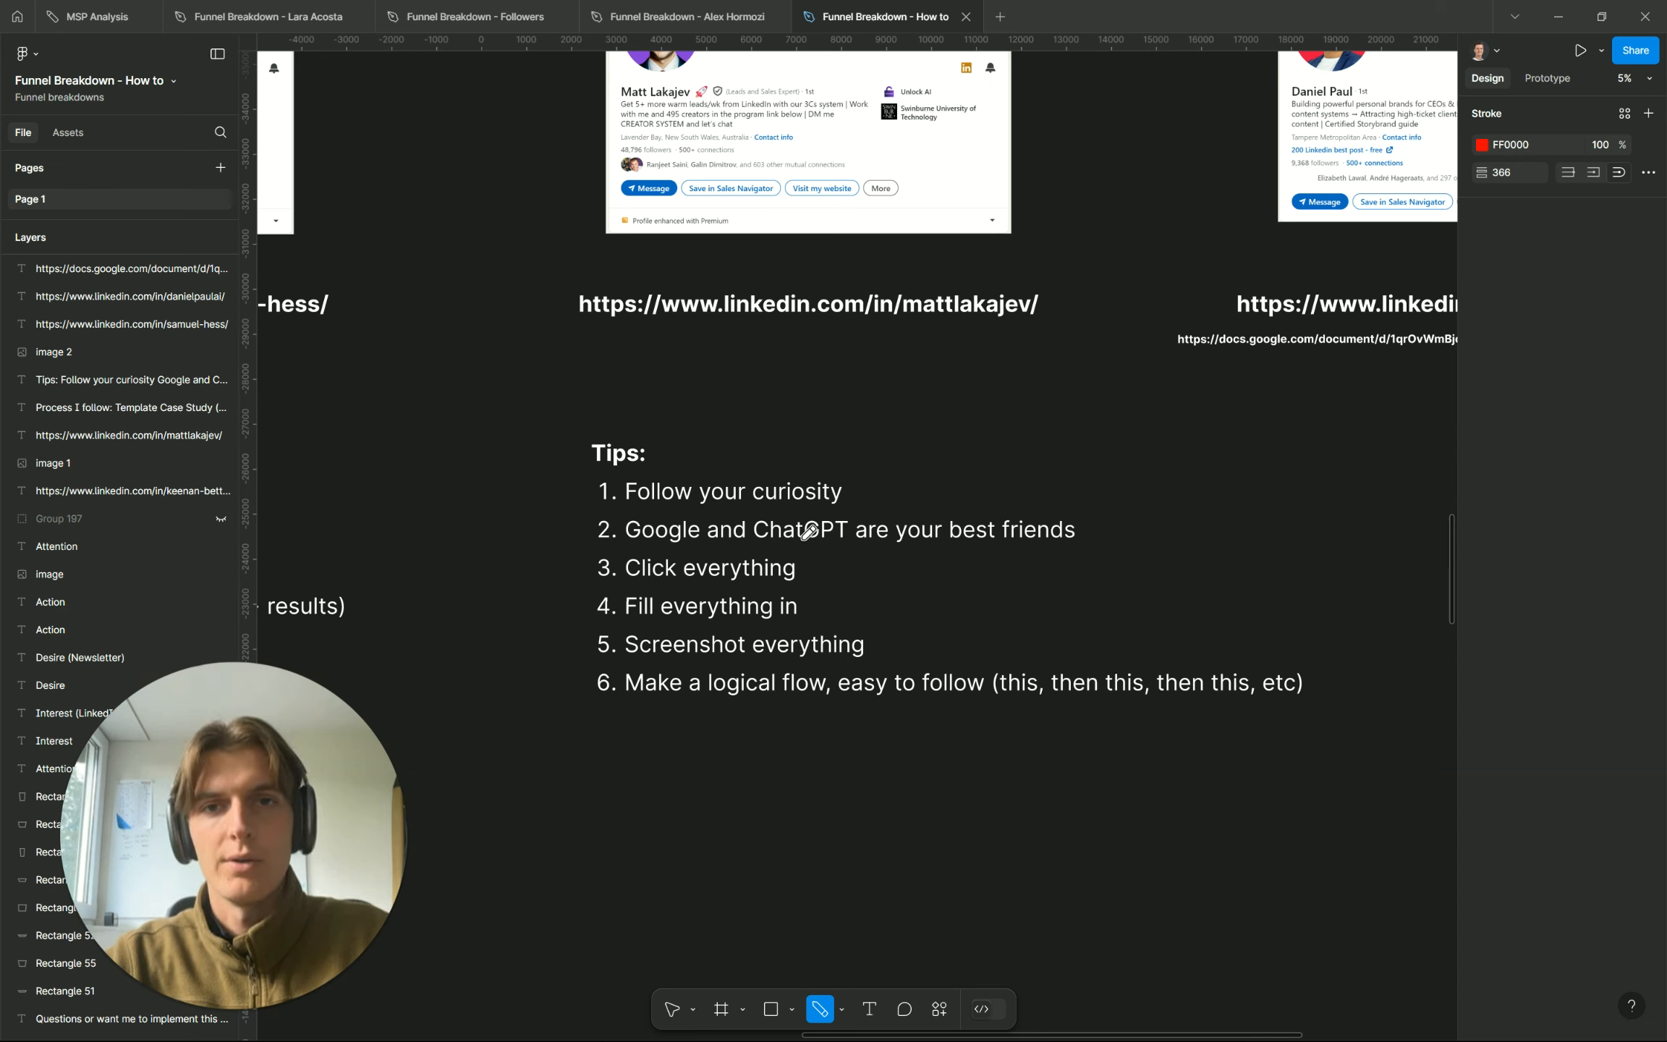
pyautogui.scroll(-5, 809, 531)
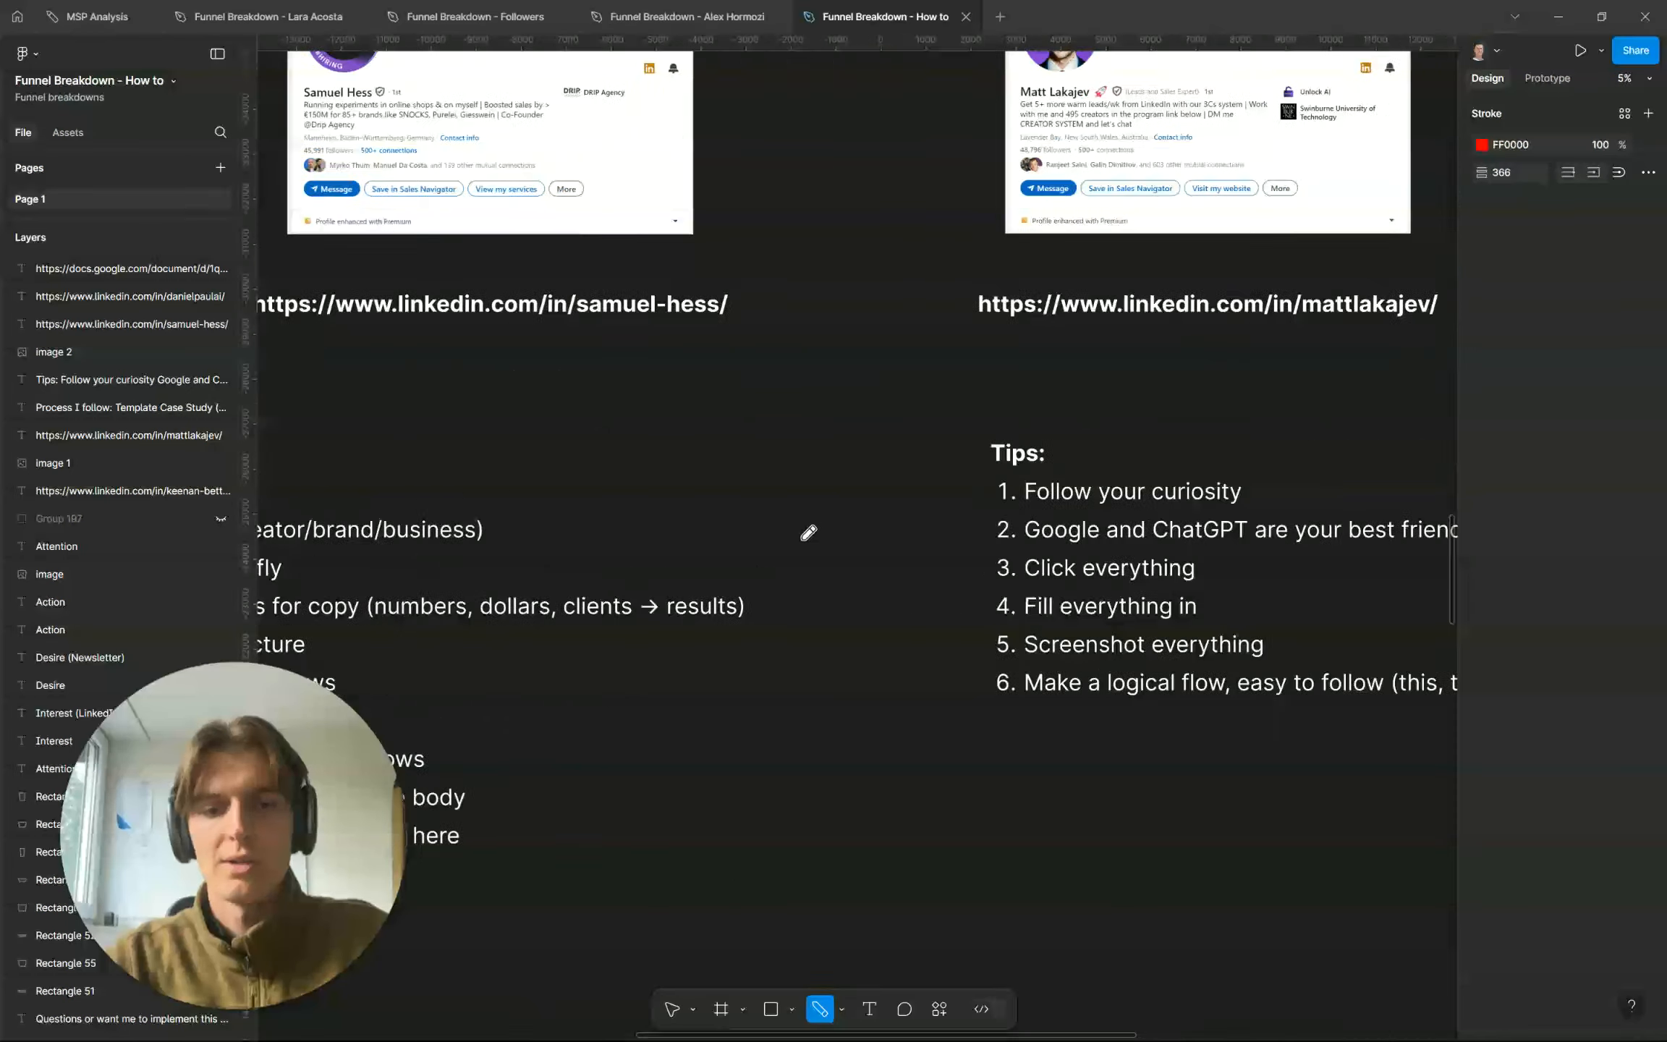
pyautogui.scroll(-10, 809, 532)
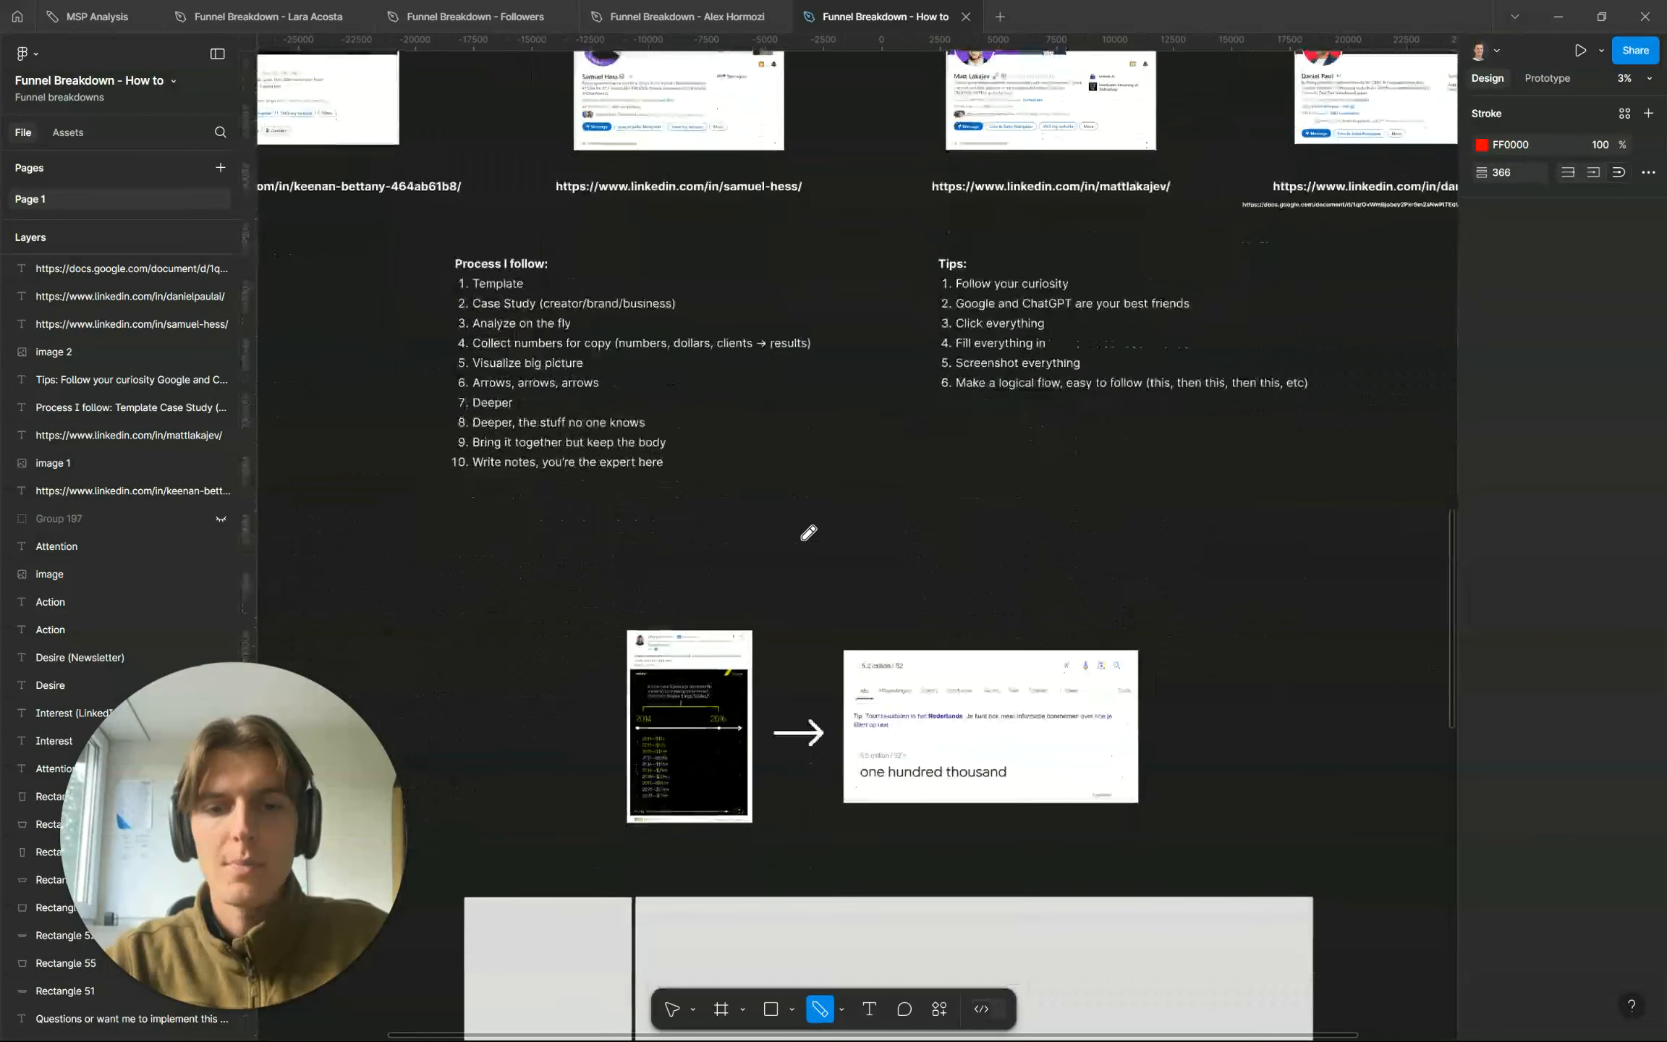